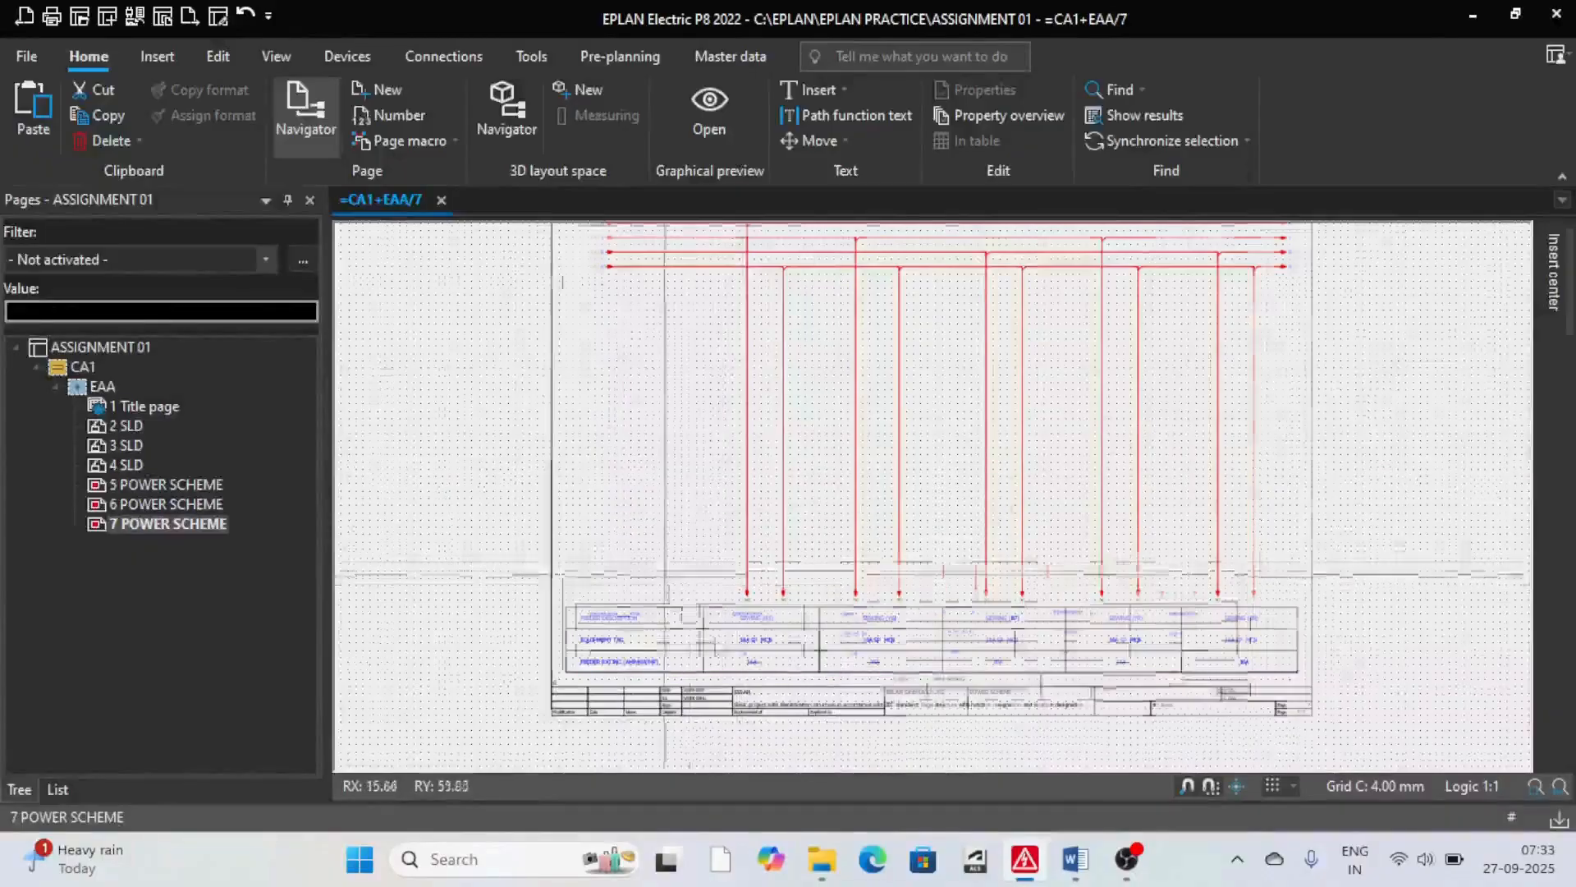
Step: Examine the vertical feeder lines and the feeder description table on page 7 POWER SCHEME
{"action": "scroll", "coordinate": [805, 541], "scroll_direction": "up", "scroll_amount": 3}
{"action": "scroll", "coordinate": [795, 614], "scroll_direction": "down", "scroll_amount": 1}
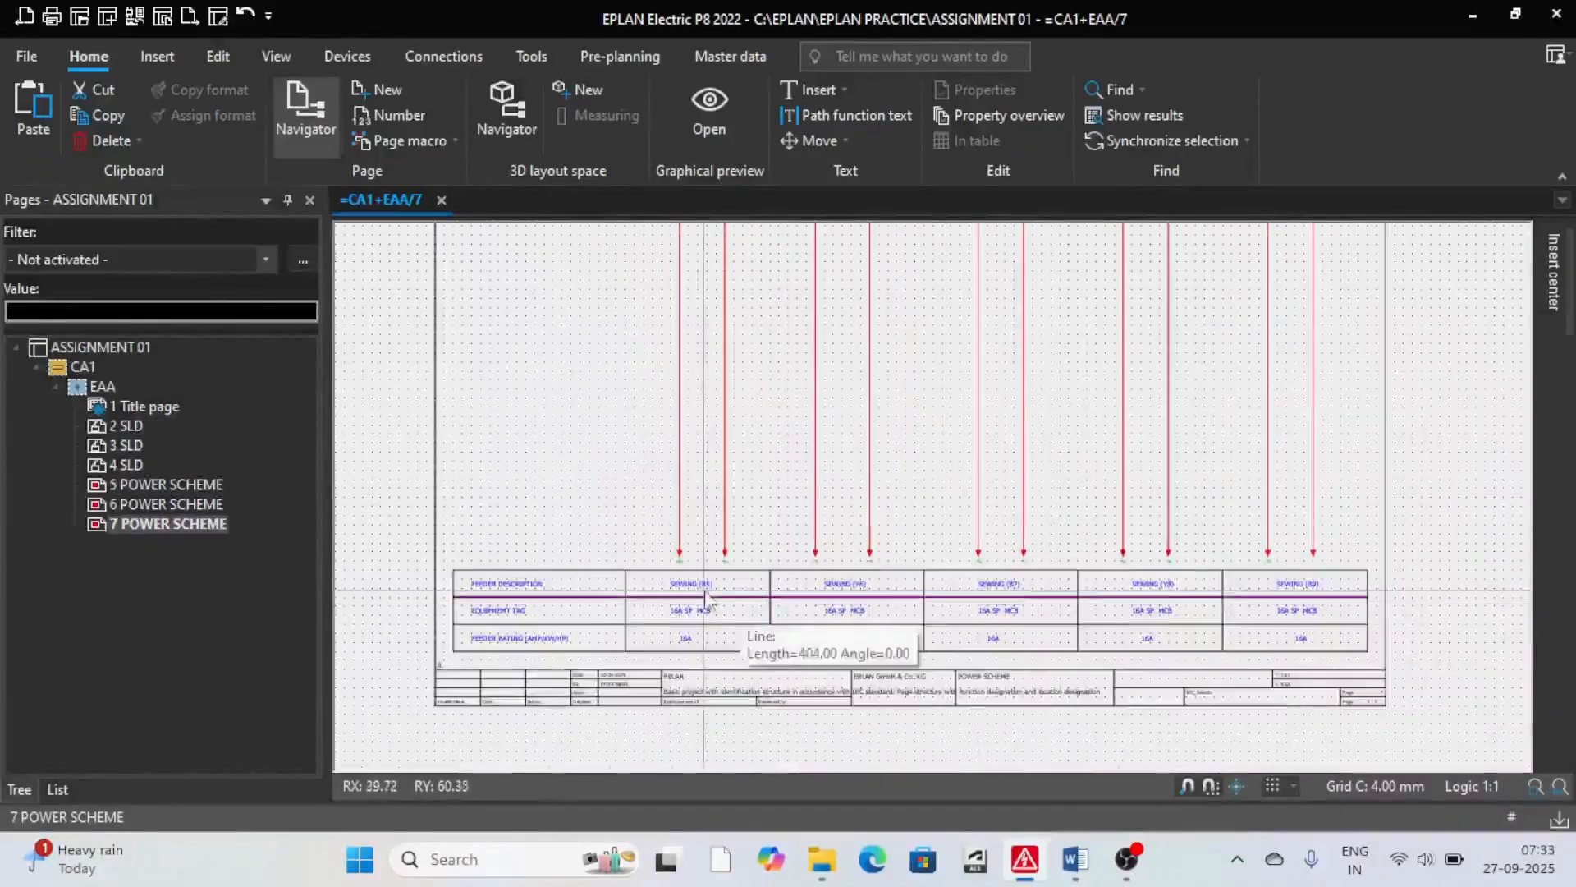
{"action": "scroll", "coordinate": [1182, 625], "scroll_direction": "down", "scroll_amount": 2}
{"action": "scroll", "coordinate": [1182, 626], "scroll_direction": "up", "scroll_amount": 1}
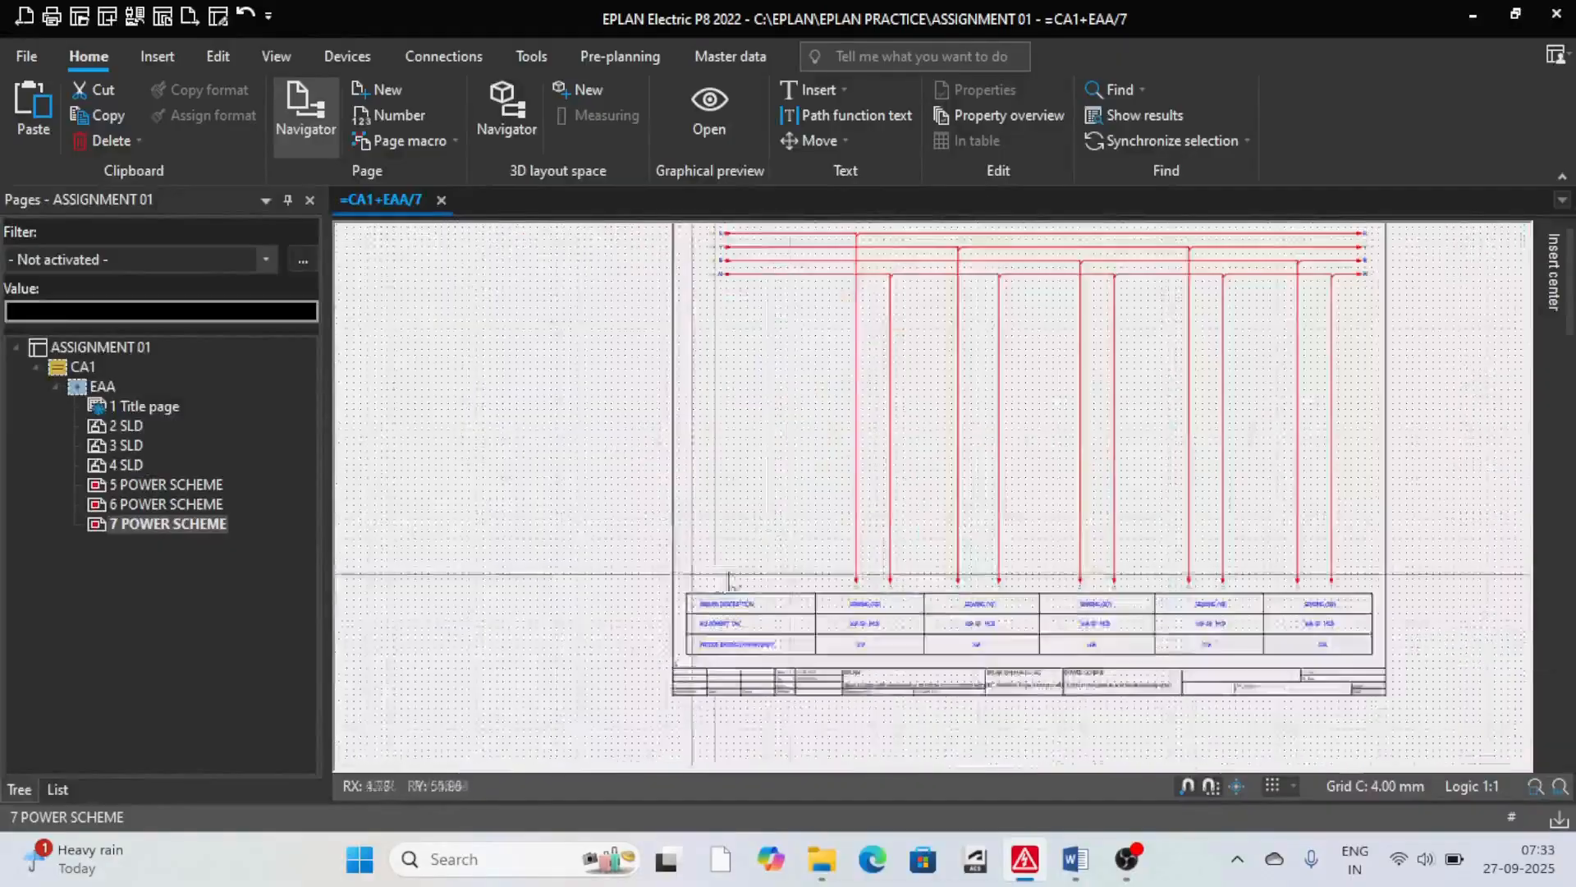
{"action": "scroll", "coordinate": [907, 582], "scroll_direction": "down", "scroll_amount": 2}
{"action": "scroll", "coordinate": [907, 583], "scroll_direction": "up", "scroll_amount": 1}
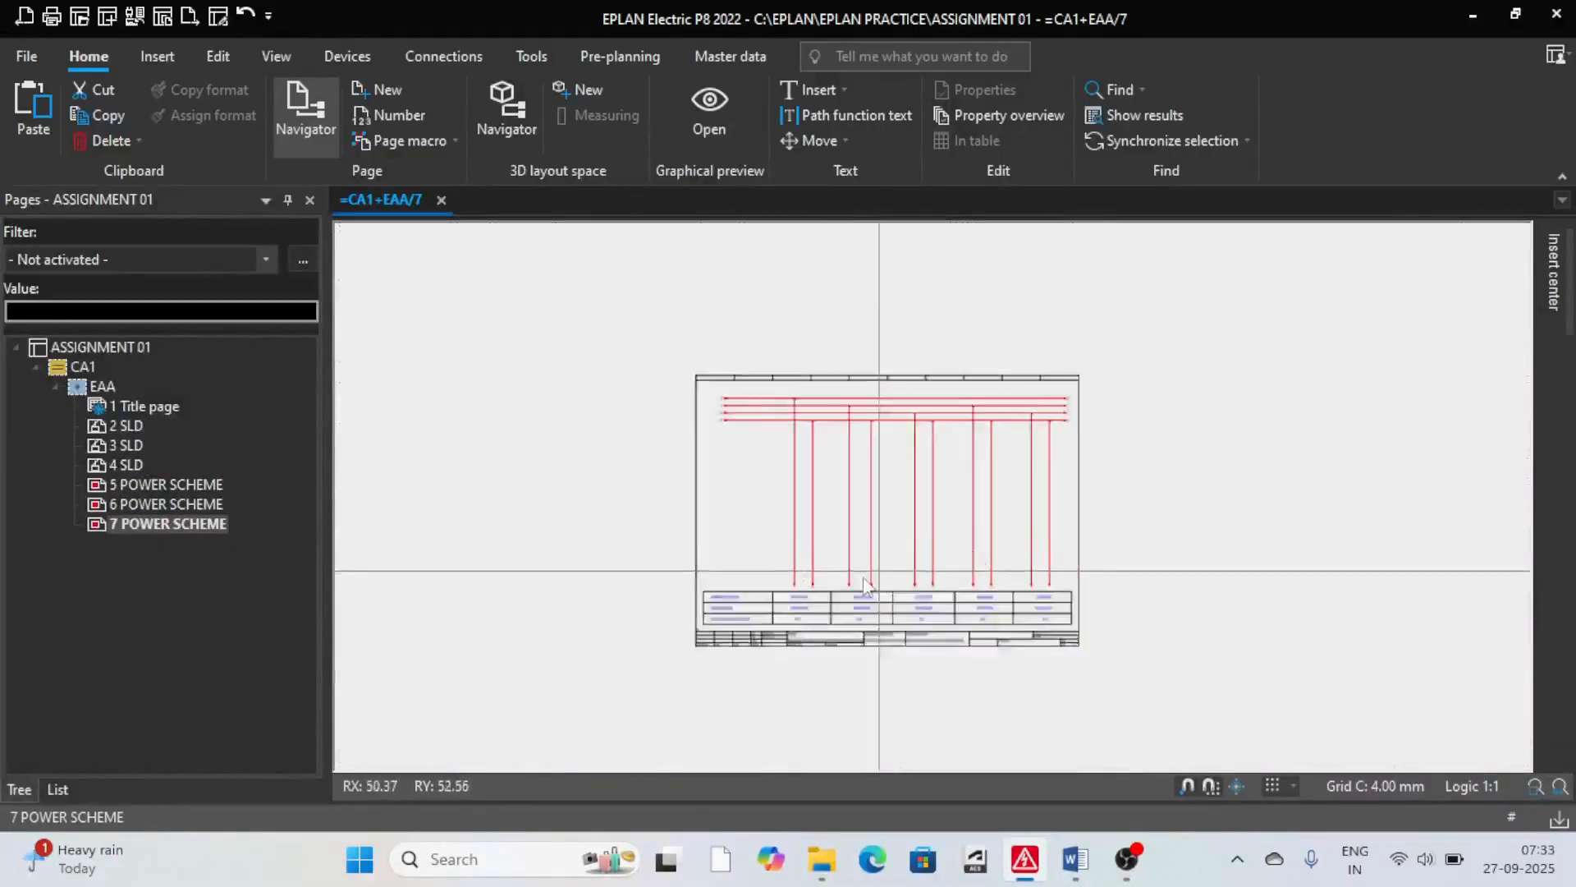
{"action": "scroll", "coordinate": [813, 554], "scroll_direction": "down", "scroll_amount": 2}
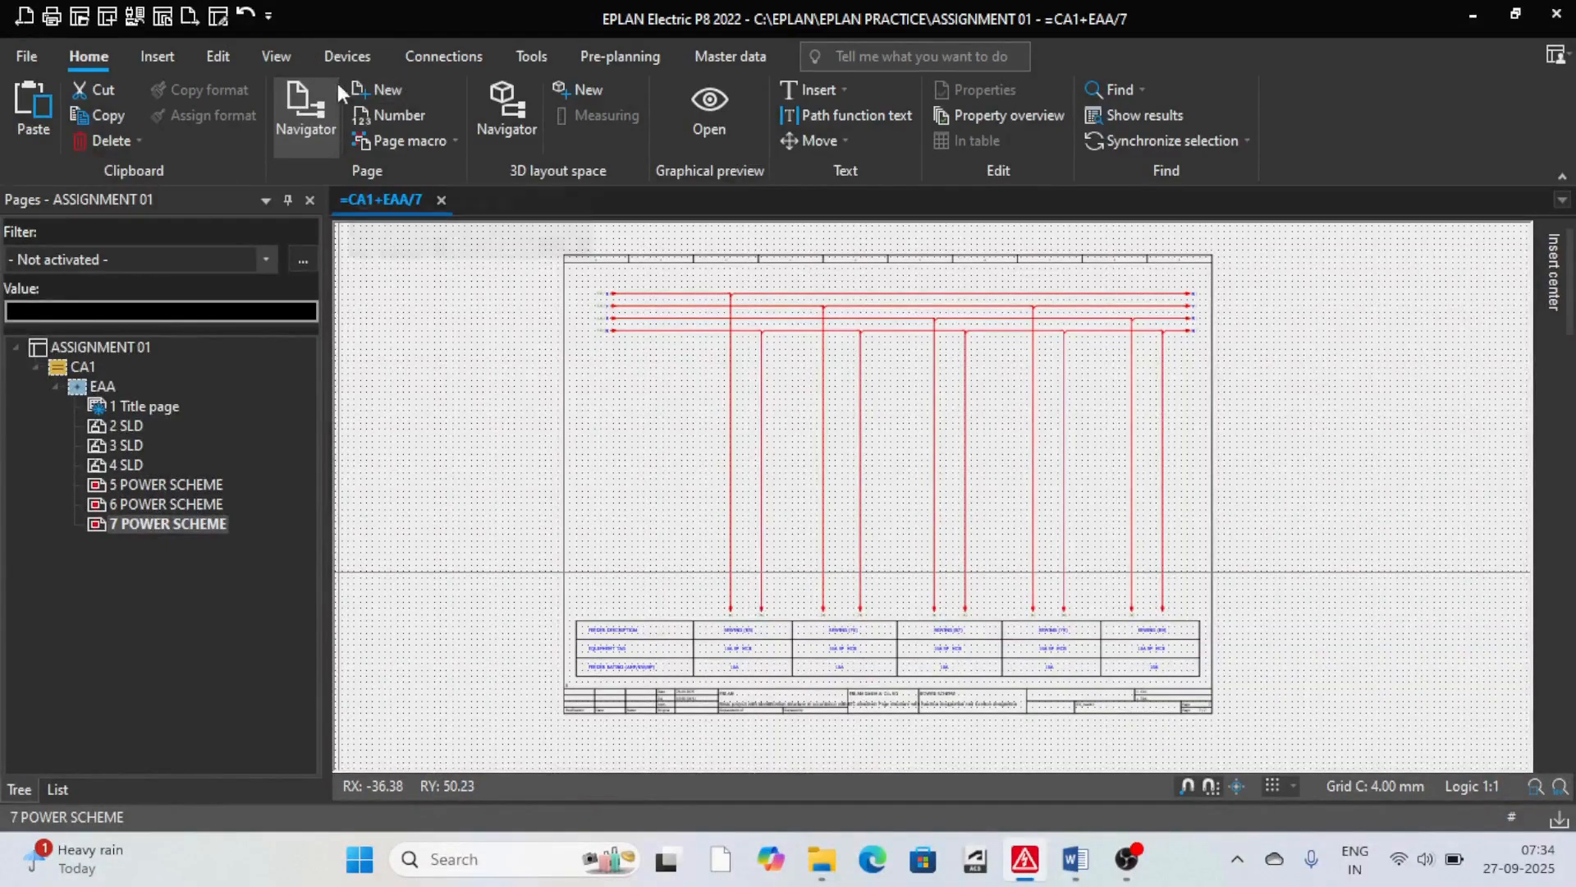
Step: Create the multi-line schematic page =CA1+EAA/8 with the description POWER SCHEME and select it
{"action": "left_click", "coordinate": [386, 87]}
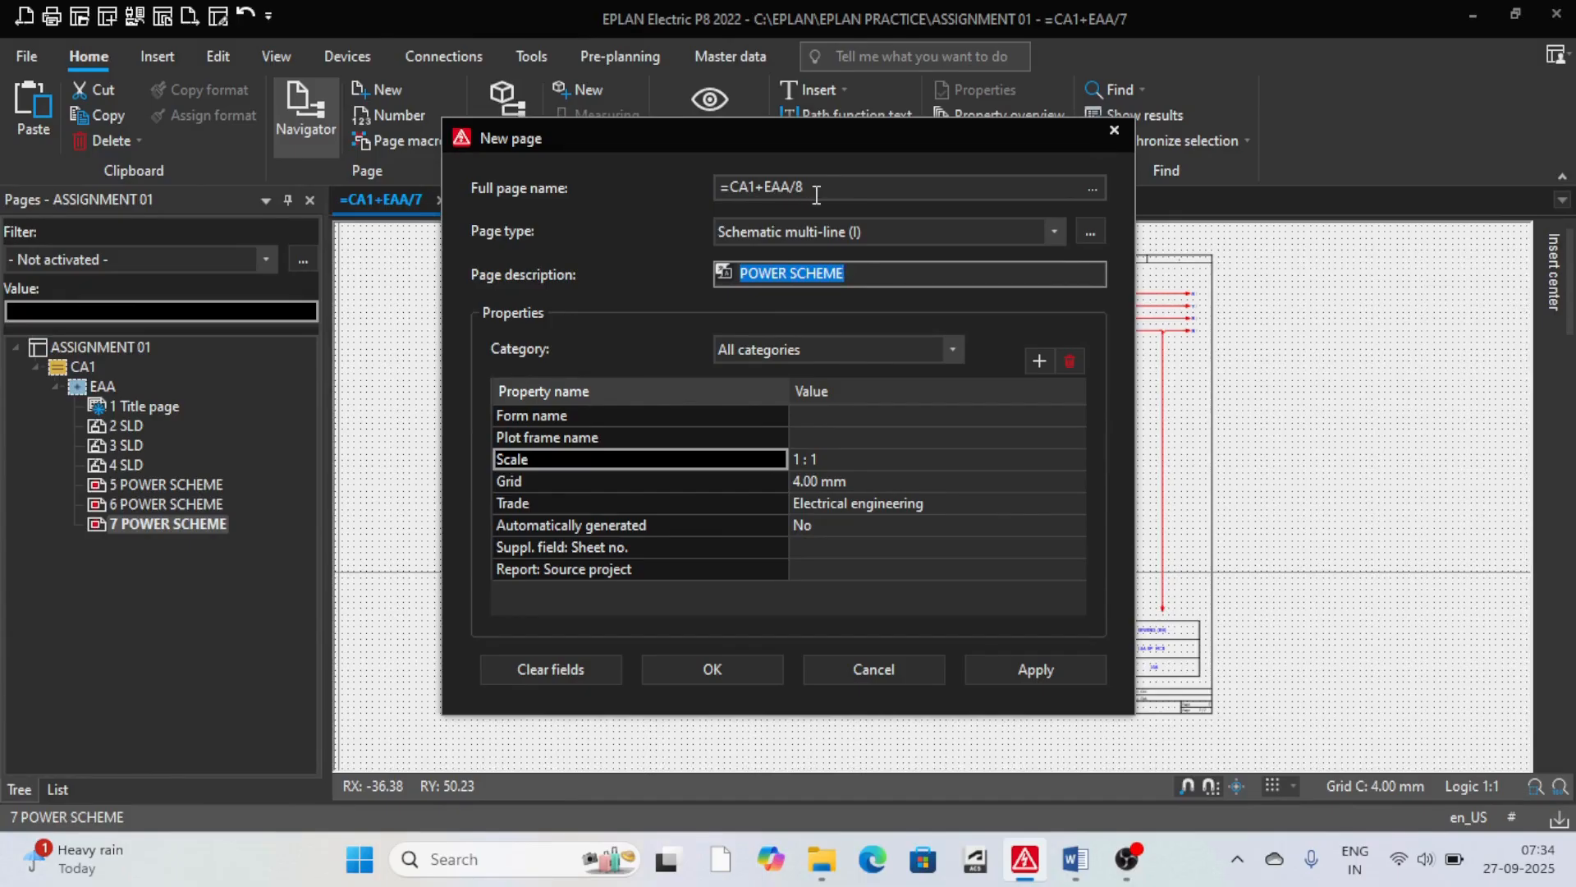
{"action": "left_click", "coordinate": [713, 669]}
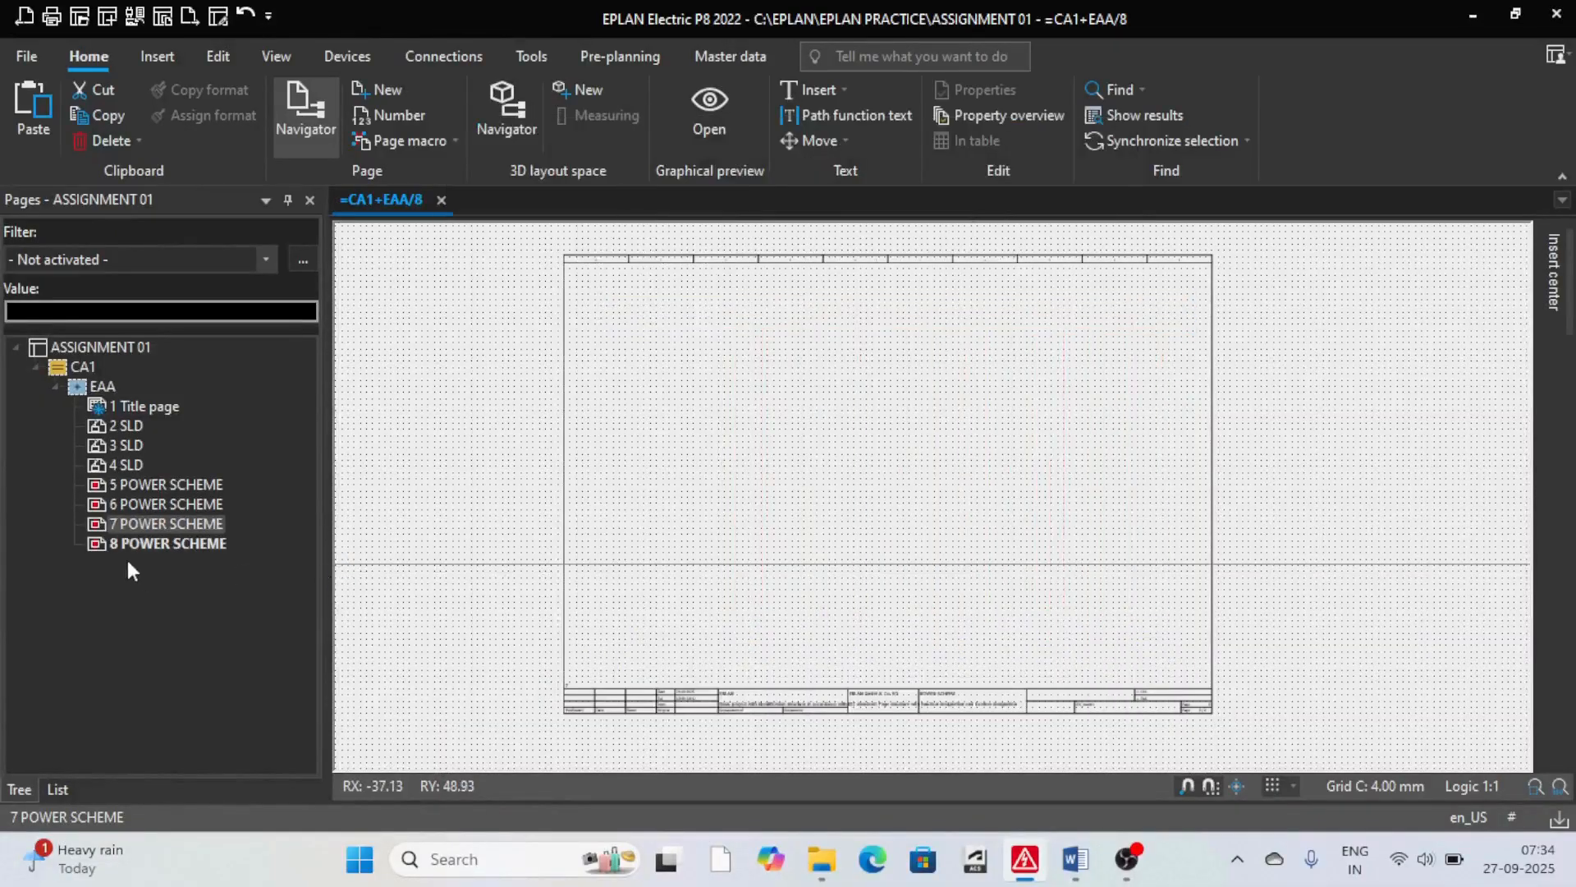
{"action": "left_click", "coordinate": [141, 542]}
{"action": "scroll", "coordinate": [692, 597], "scroll_direction": "down", "scroll_amount": 3}
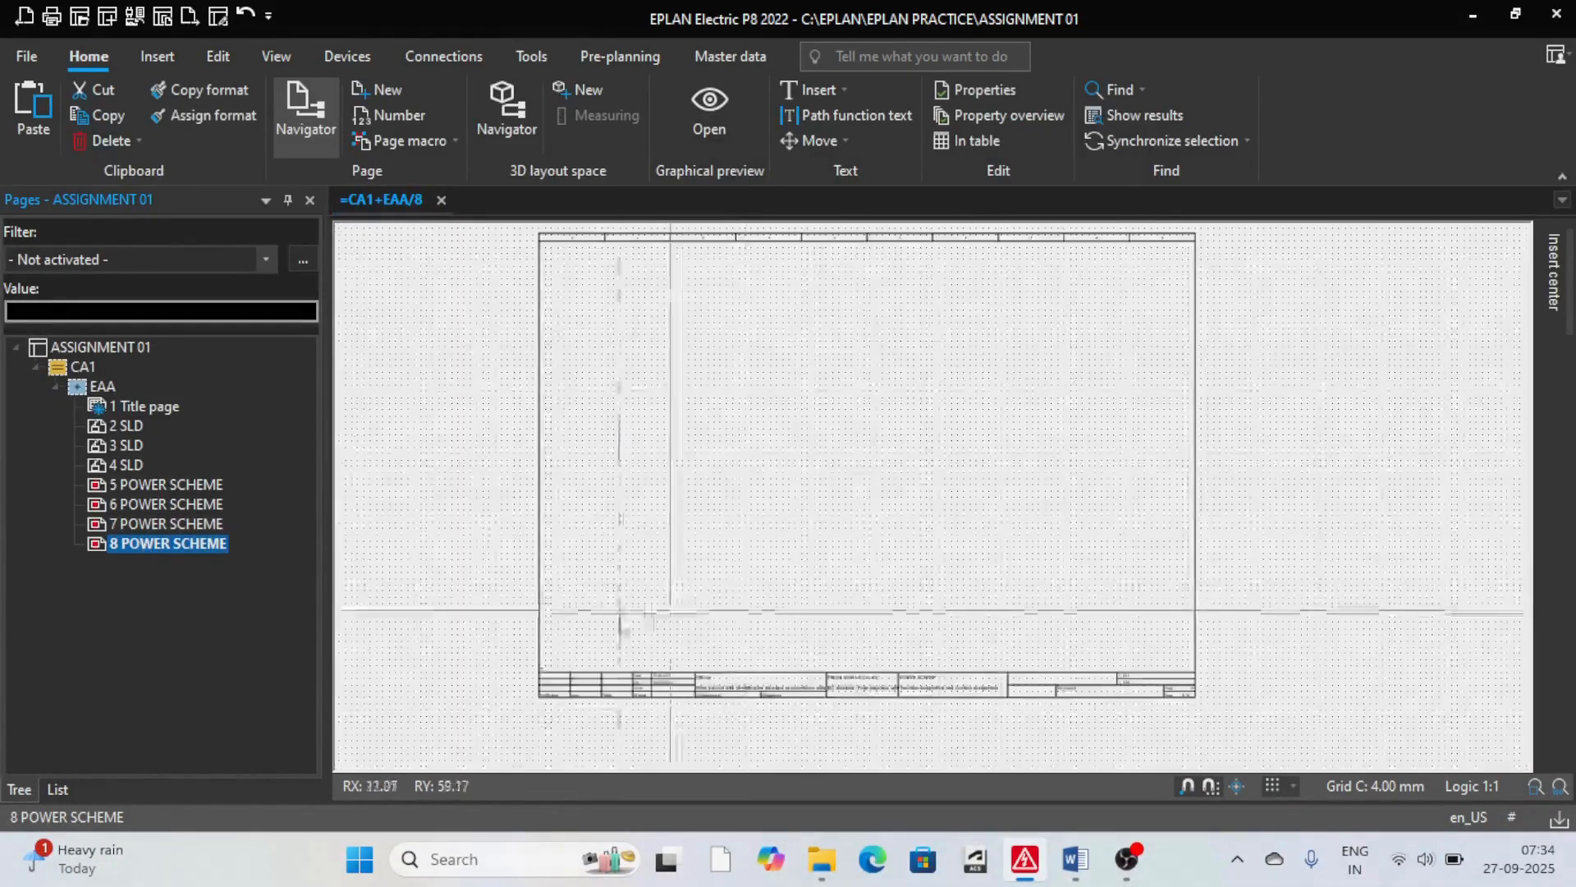
{"action": "scroll", "coordinate": [648, 616], "scroll_direction": "up", "scroll_amount": 2}
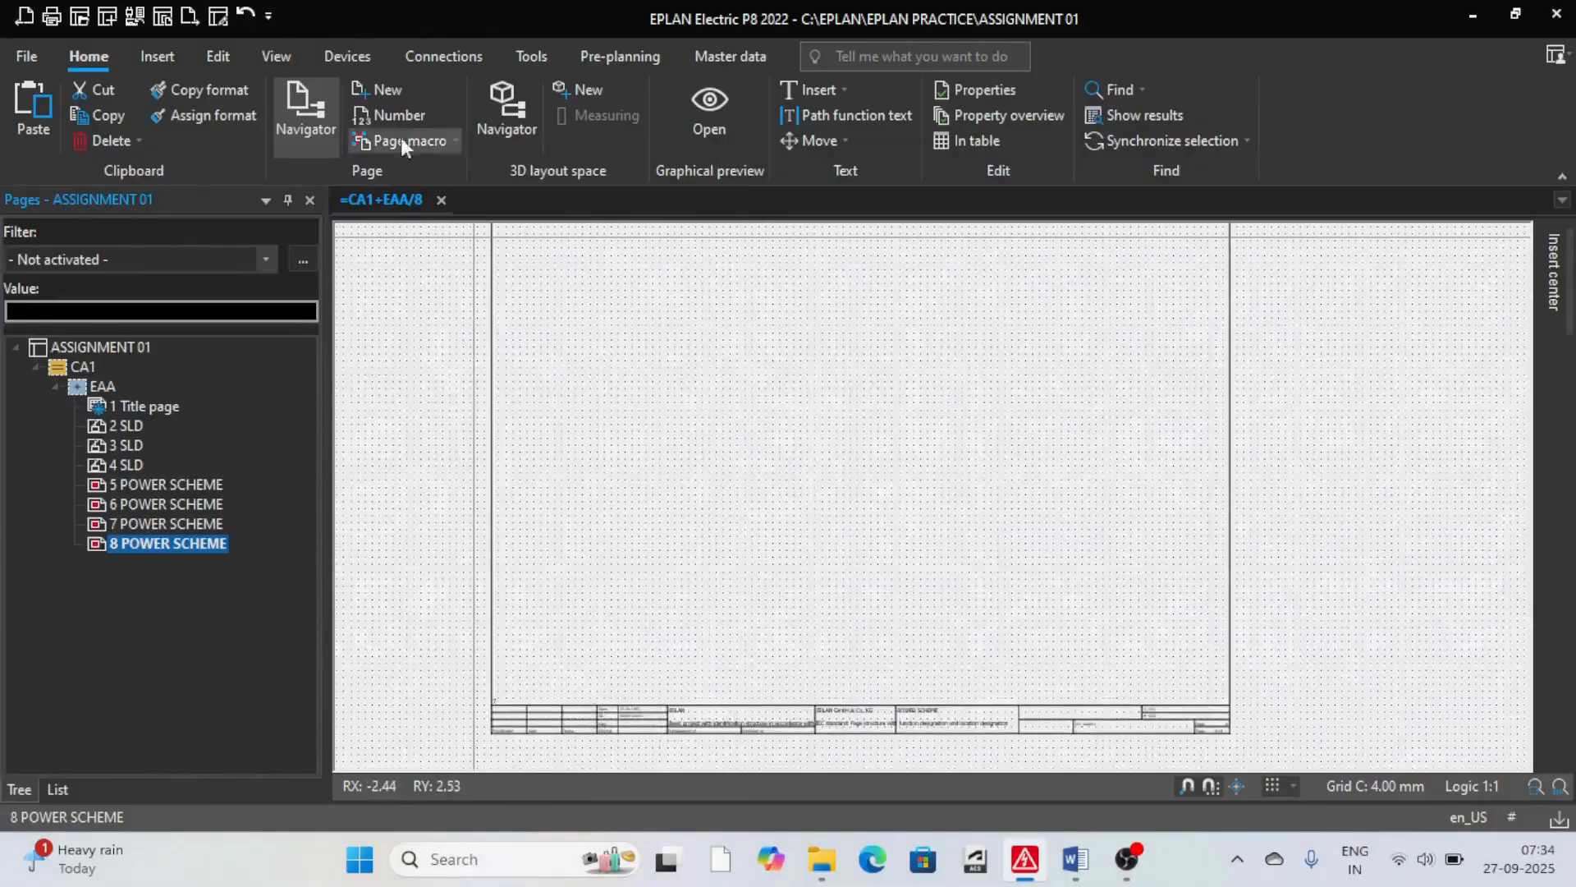
Step: Show the classic menu bar and place the FEEDER DESCRIPTION window macro above the title block of page 8
{"action": "left_click", "coordinate": [1558, 62]}
{"action": "left_click", "coordinate": [1473, 209]}
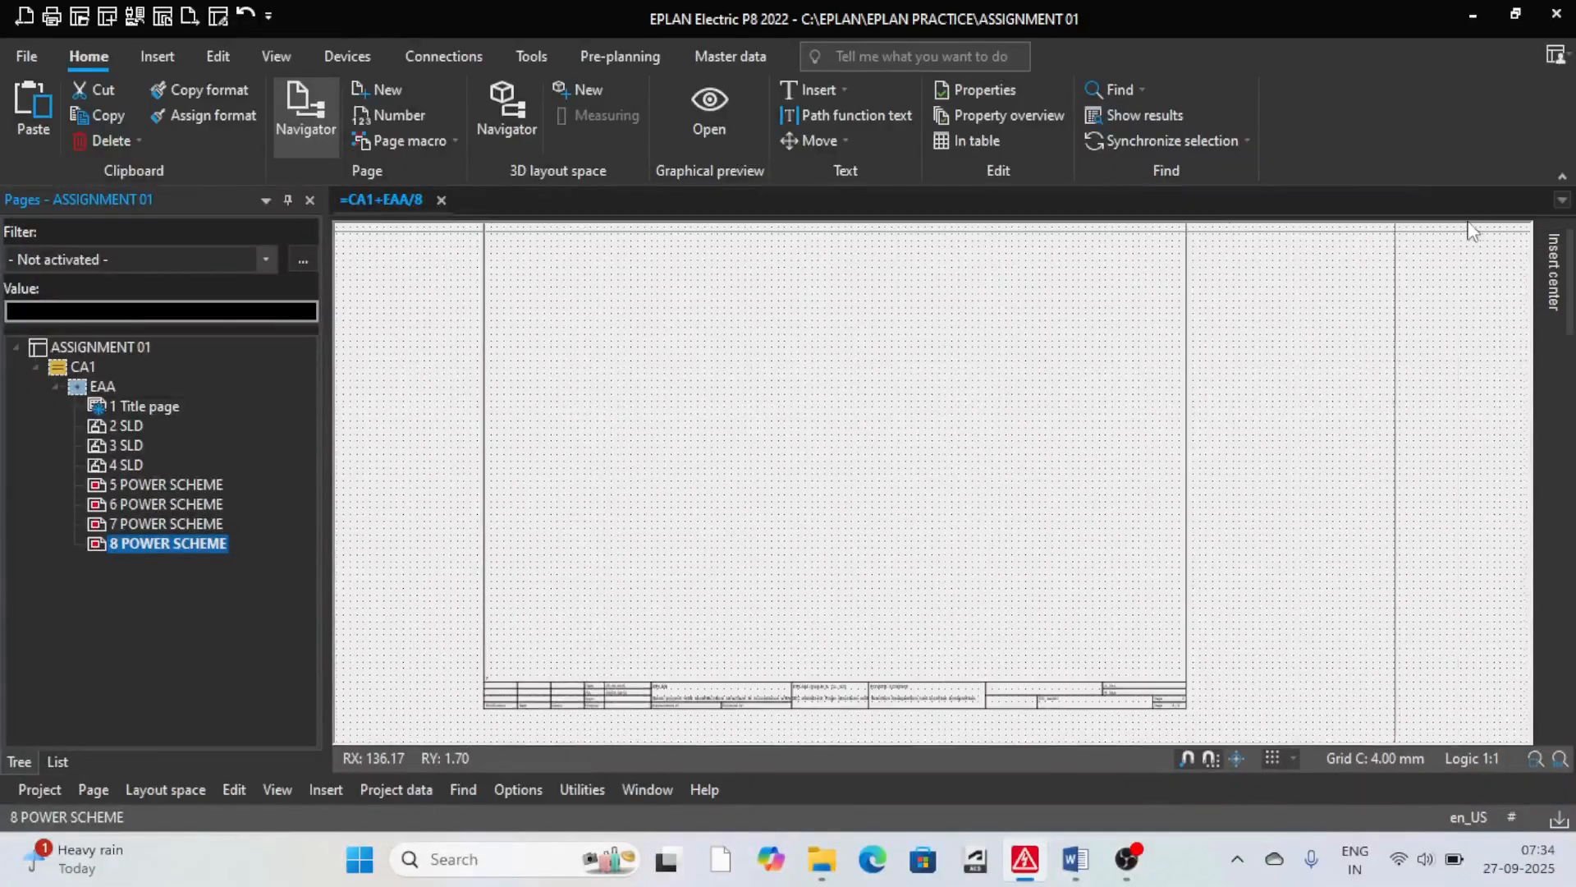
{"action": "left_click", "coordinate": [328, 788]}
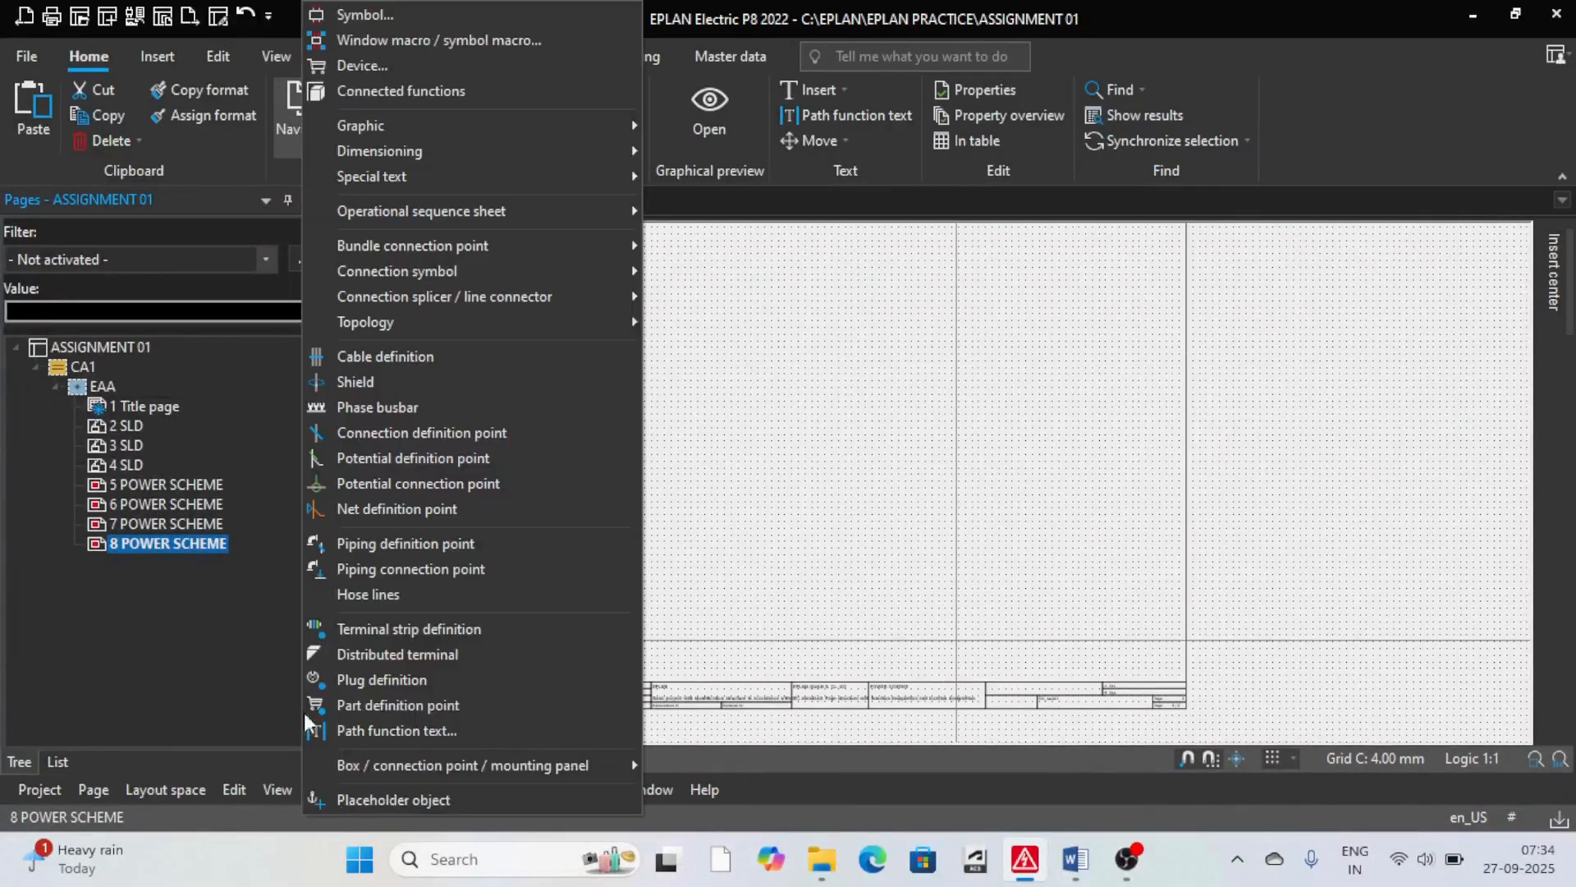
{"action": "left_click", "coordinate": [468, 39]}
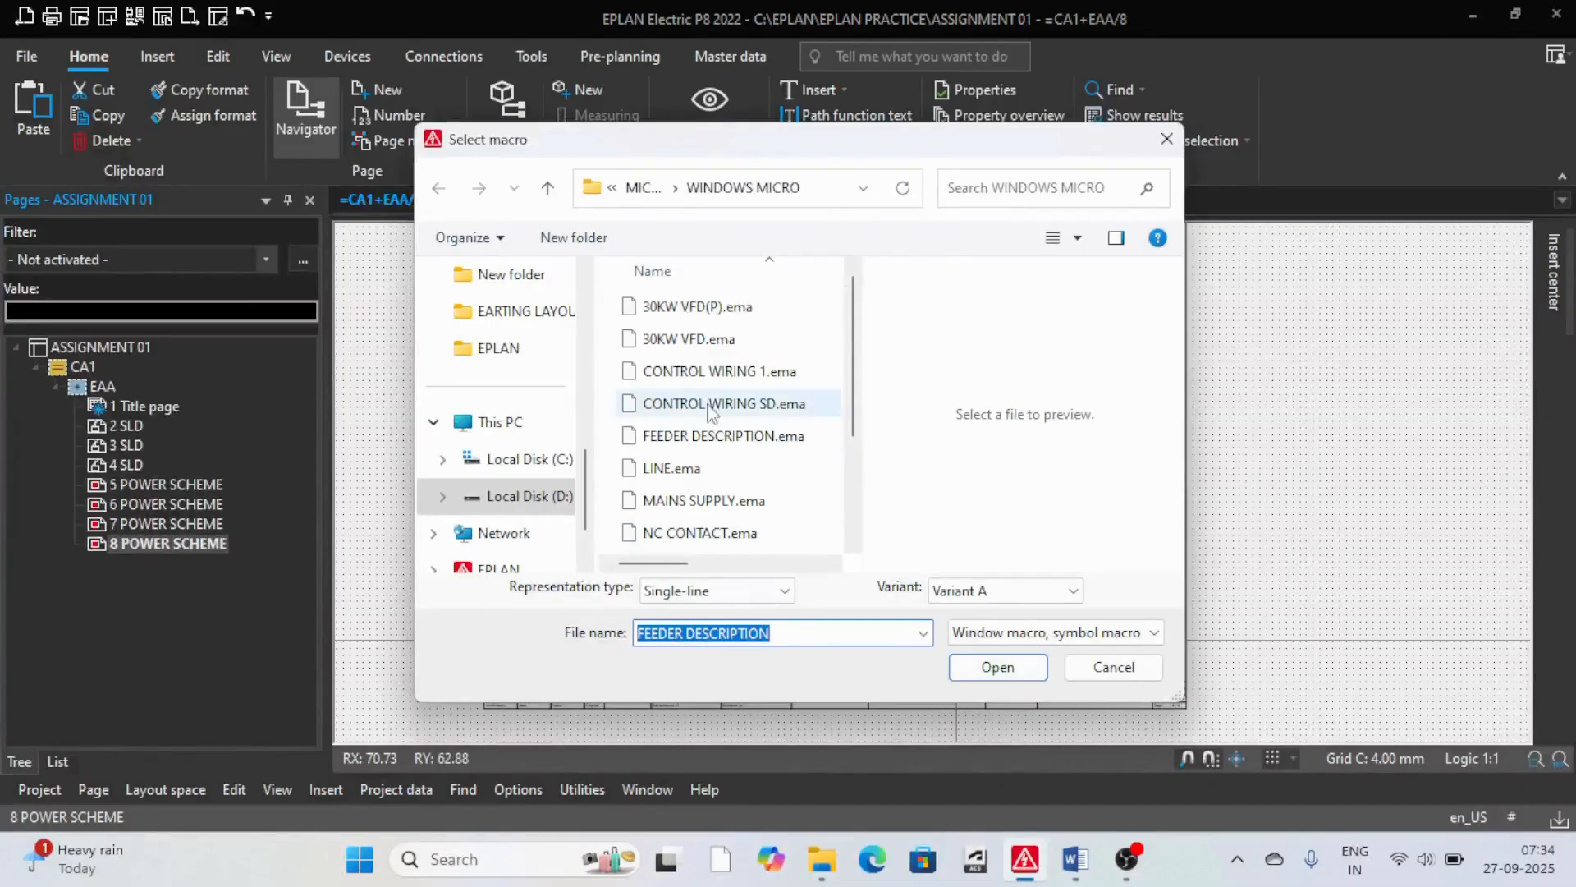
{"action": "left_click", "coordinate": [996, 667]}
{"action": "scroll", "coordinate": [519, 625], "scroll_direction": "up", "scroll_amount": 3}
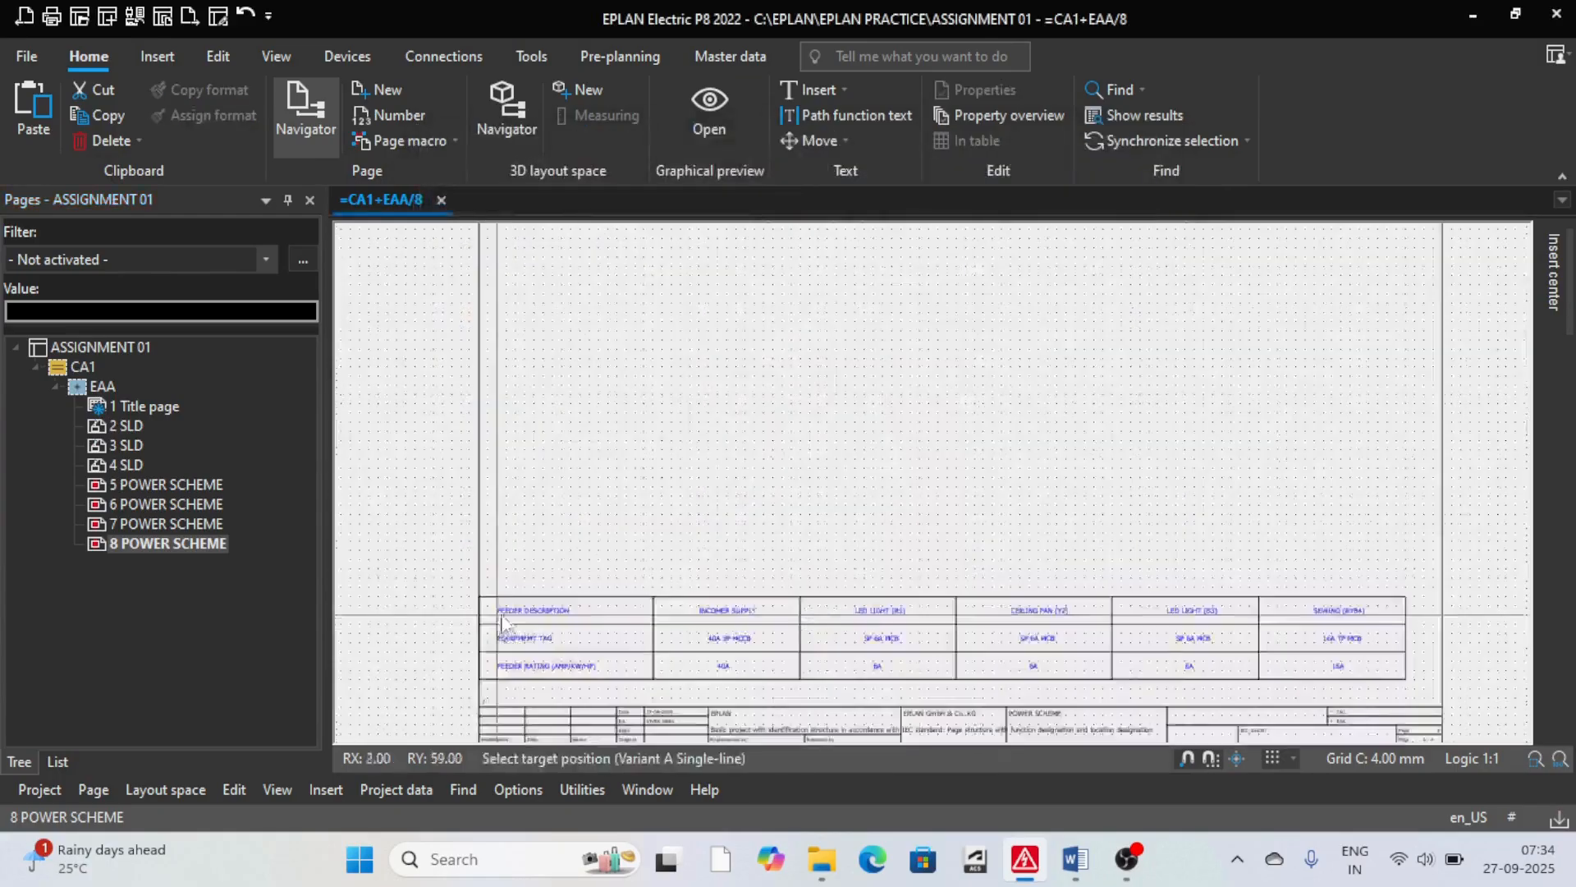
{"action": "scroll", "coordinate": [519, 639], "scroll_direction": "down", "scroll_amount": 2}
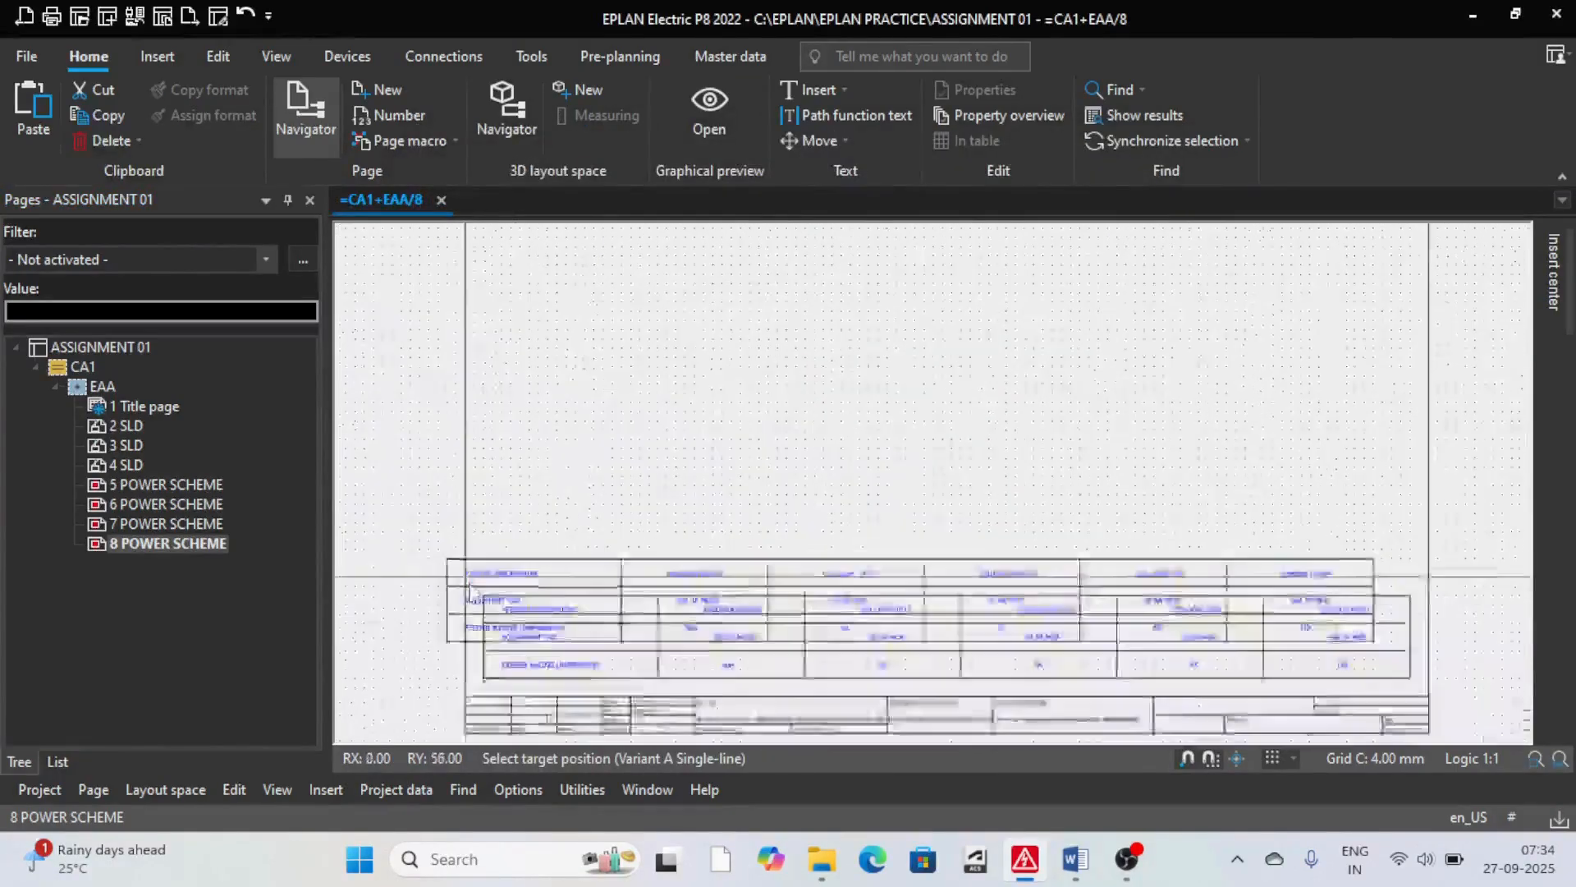
{"action": "key", "text": "Escape"}
Step: Delete the CEILING FAN (Y2) description and its SP 6A MCB and 6A entries from the feeder table
{"action": "scroll", "coordinate": [591, 641], "scroll_direction": "down", "scroll_amount": 1}
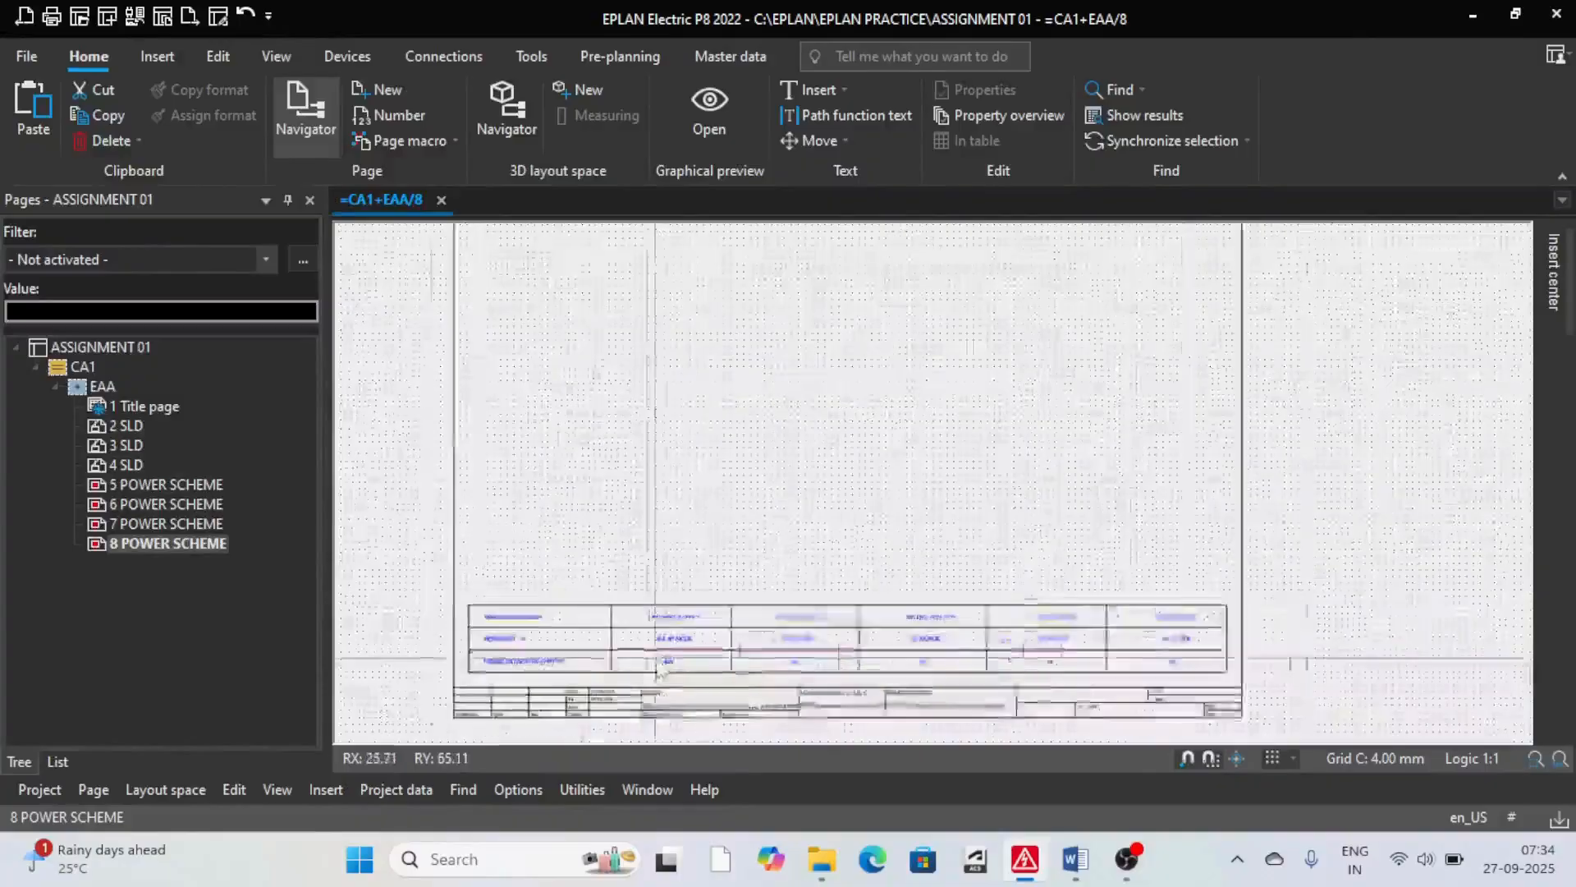
{"action": "scroll", "coordinate": [638, 613], "scroll_direction": "up", "scroll_amount": 3}
{"action": "scroll", "coordinate": [479, 563], "scroll_direction": "down", "scroll_amount": 2}
{"action": "scroll", "coordinate": [742, 620], "scroll_direction": "up", "scroll_amount": 2}
{"action": "scroll", "coordinate": [739, 628], "scroll_direction": "down", "scroll_amount": 2}
{"action": "scroll", "coordinate": [534, 620], "scroll_direction": "up", "scroll_amount": 2}
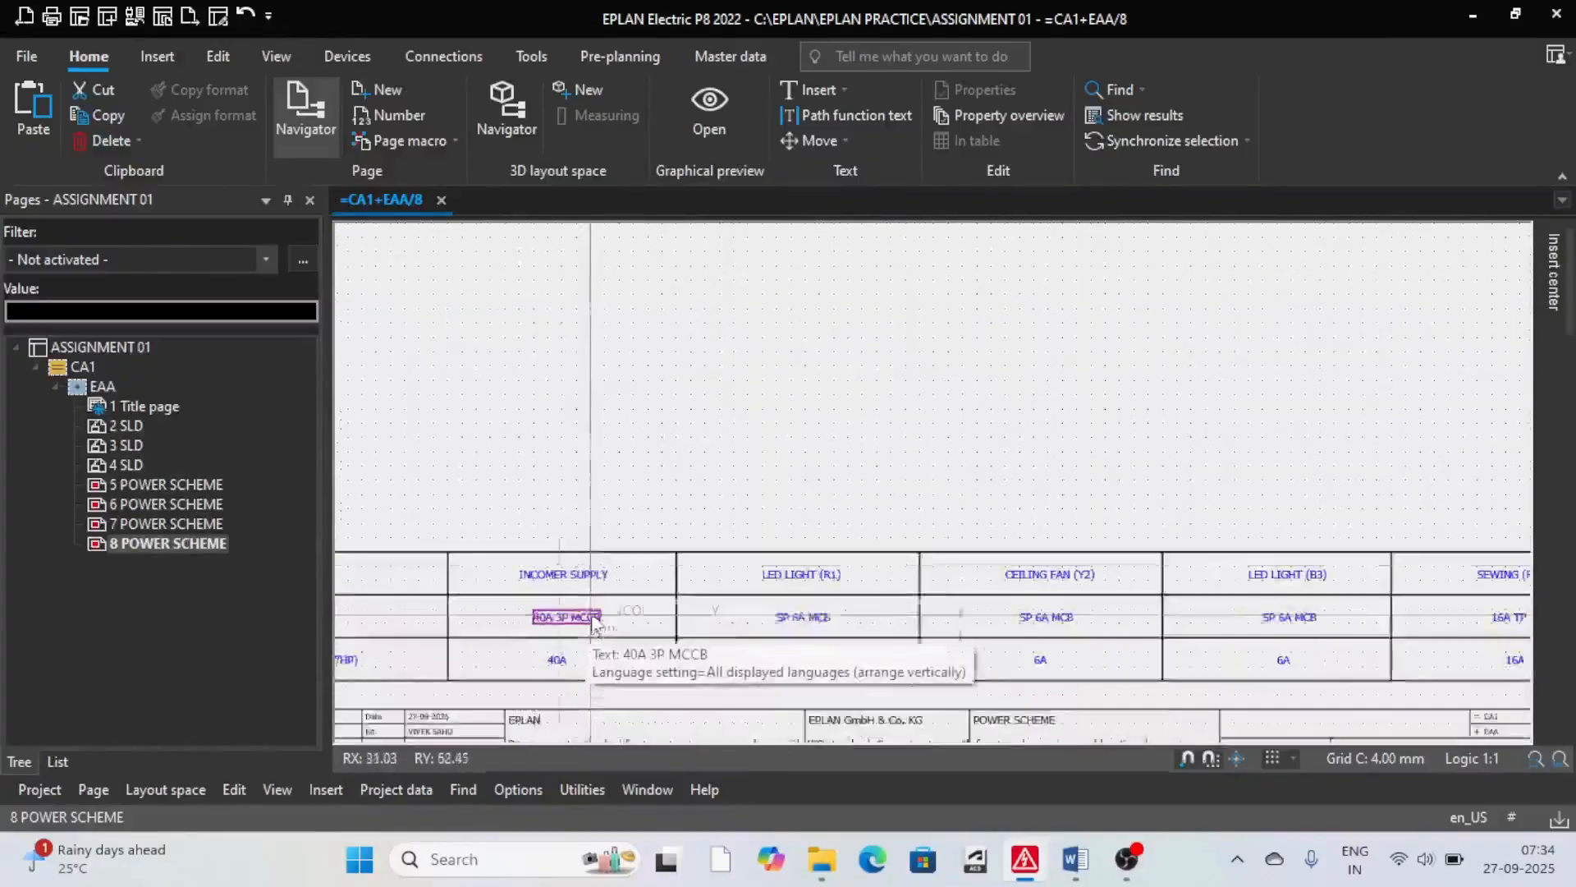
{"action": "scroll", "coordinate": [616, 584], "scroll_direction": "down", "scroll_amount": 2}
{"action": "scroll", "coordinate": [628, 583], "scroll_direction": "up", "scroll_amount": 2}
{"action": "scroll", "coordinate": [628, 583], "scroll_direction": "down", "scroll_amount": 2}
{"action": "scroll", "coordinate": [817, 576], "scroll_direction": "up", "scroll_amount": 2}
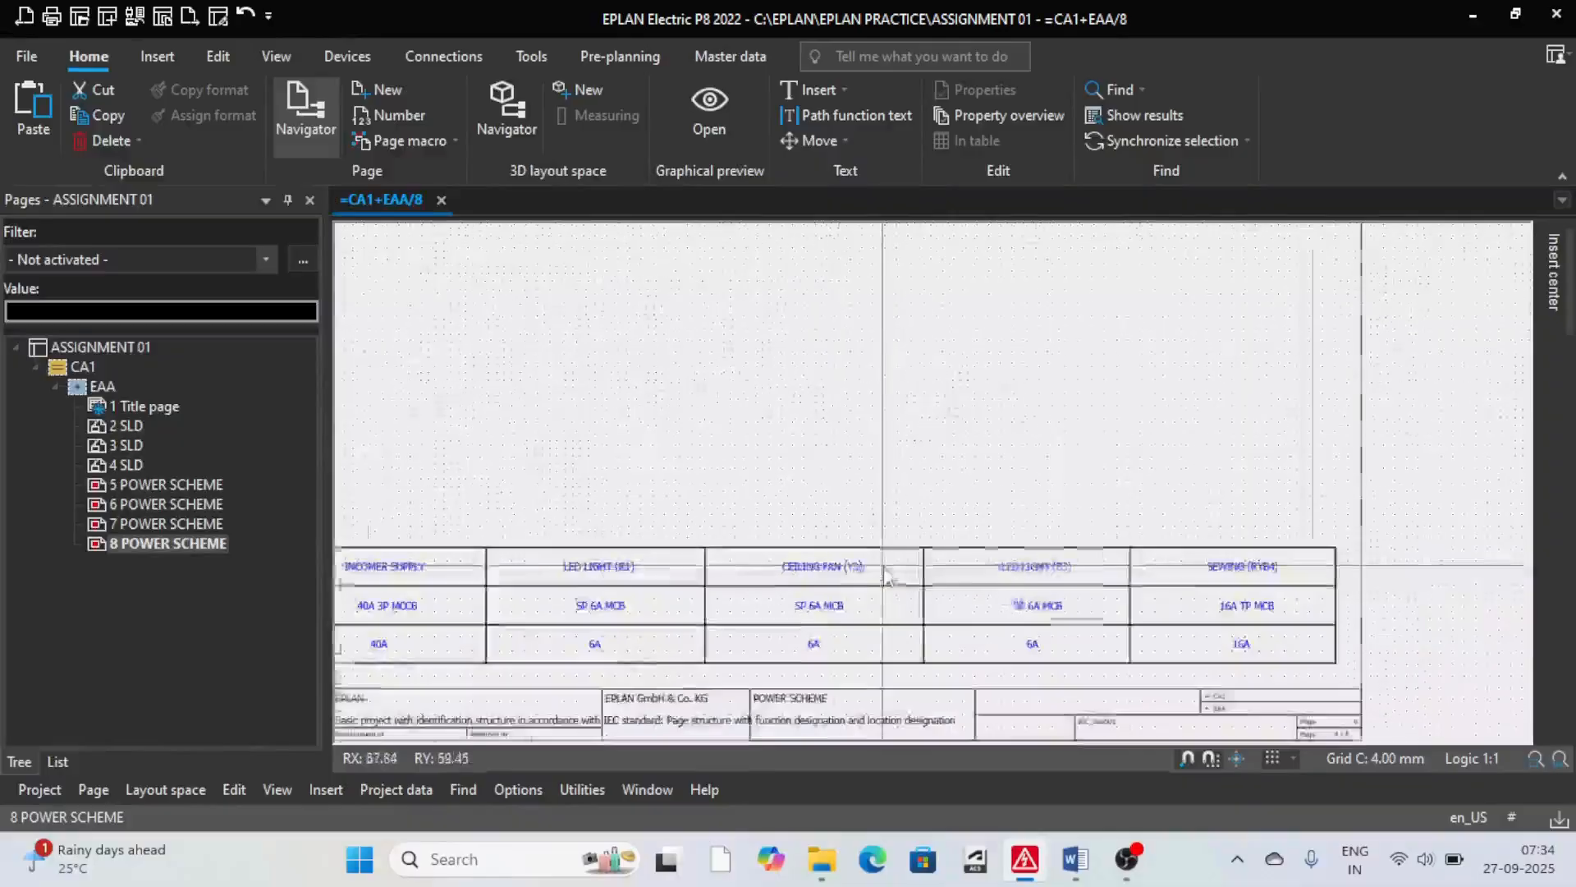
{"action": "left_click", "coordinate": [819, 566]}
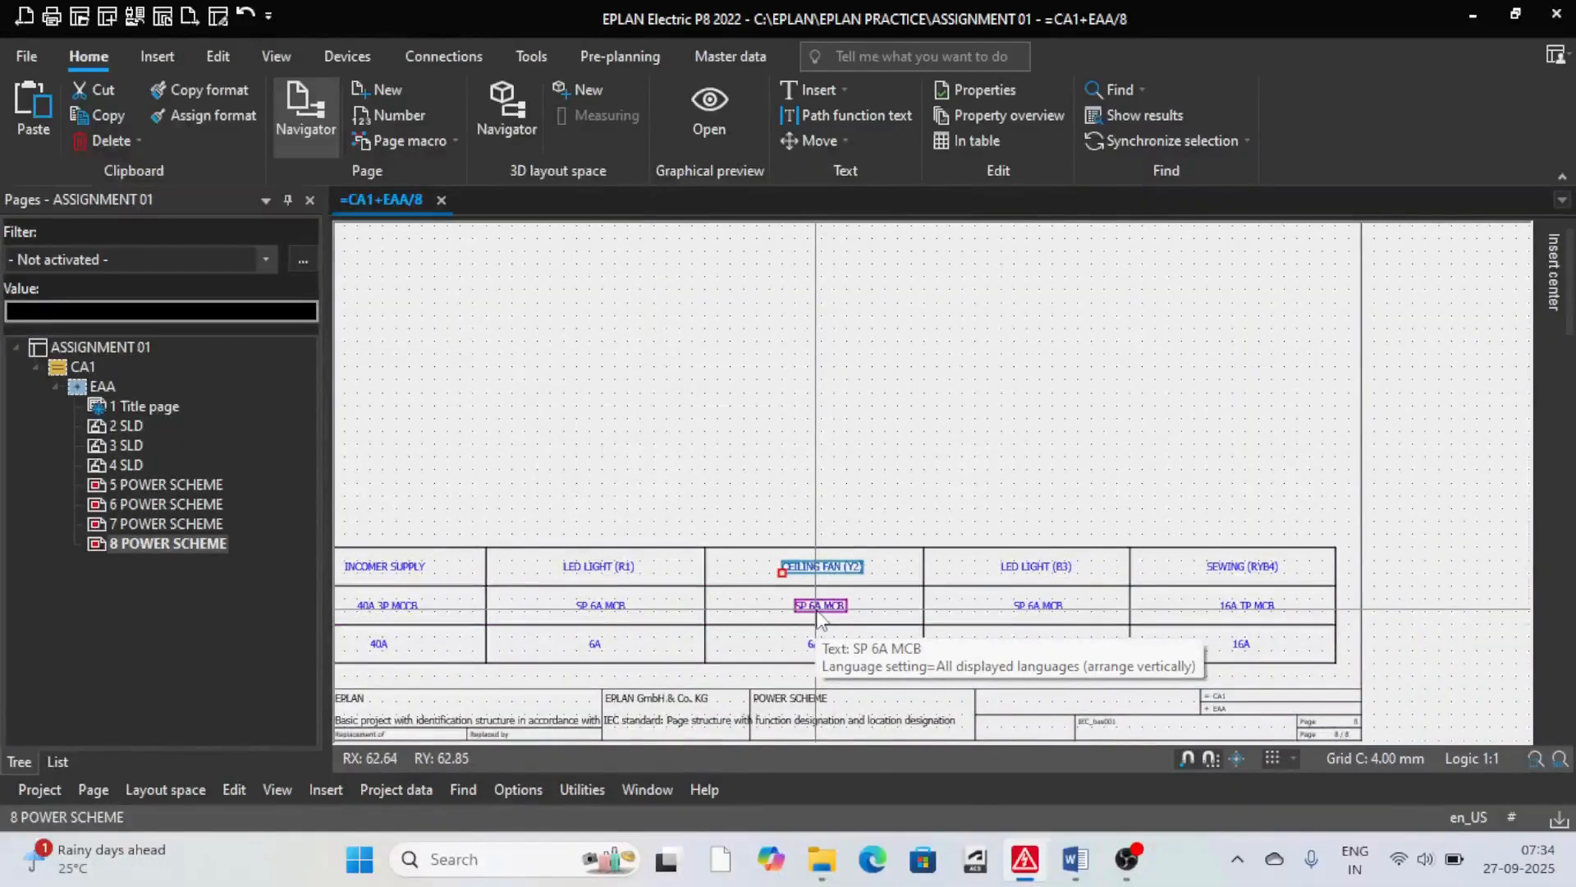
{"action": "key", "text": "Delete"}
{"action": "left_click", "coordinate": [820, 605]}
{"action": "key", "text": "Delete"}
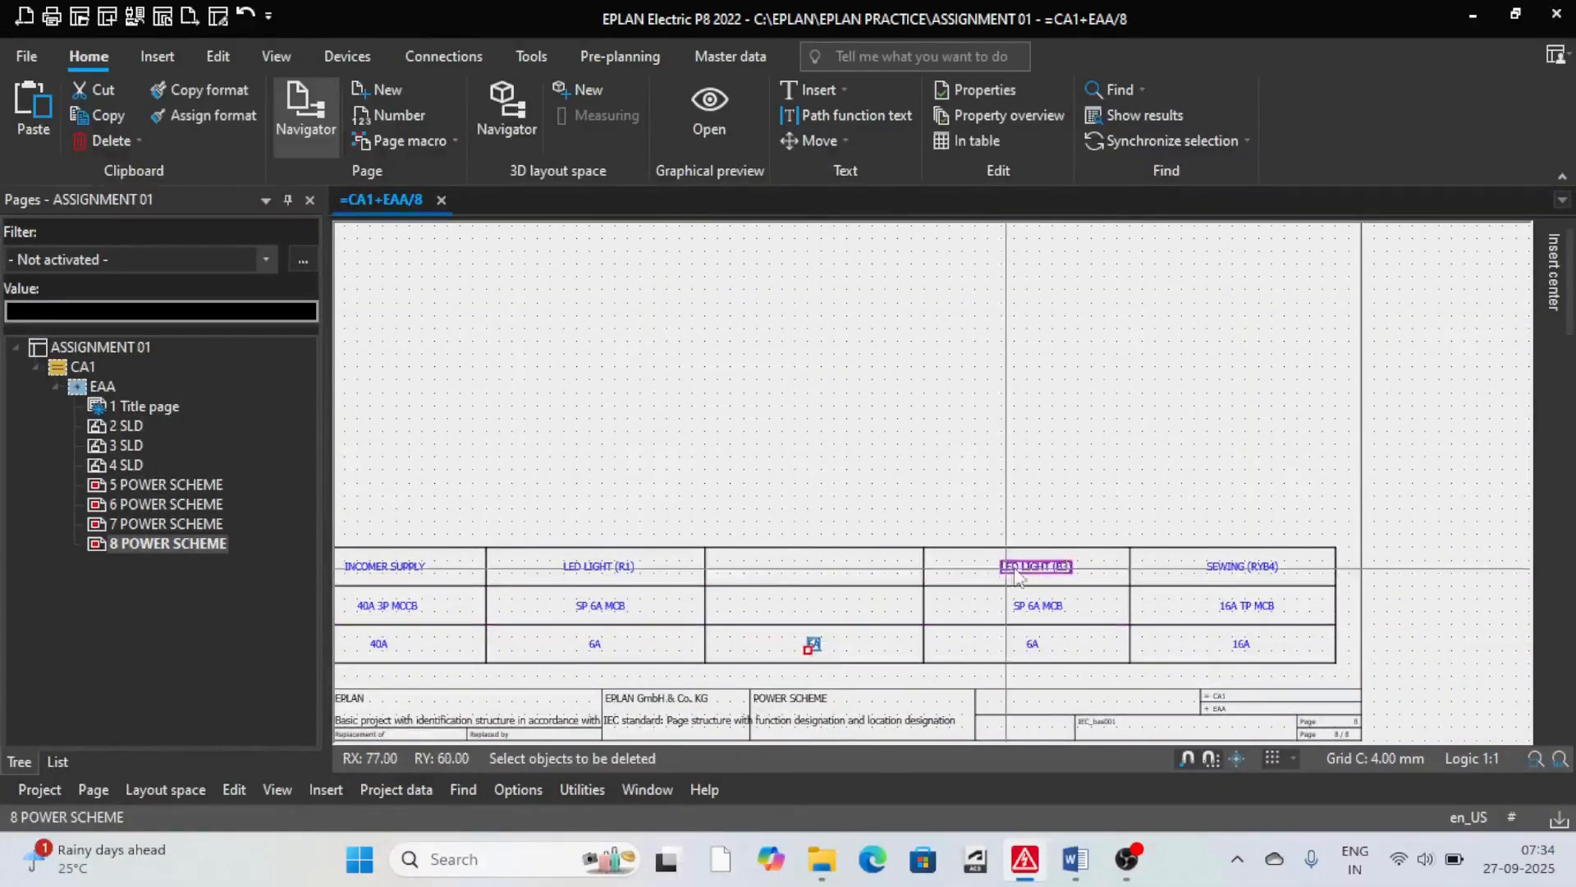
Step: Delete the texts in the LED LIGHT (B3) and SEWING (RYB4) columns of the feeder table
{"action": "left_click", "coordinate": [1021, 573]}
{"action": "left_click", "coordinate": [1036, 605]}
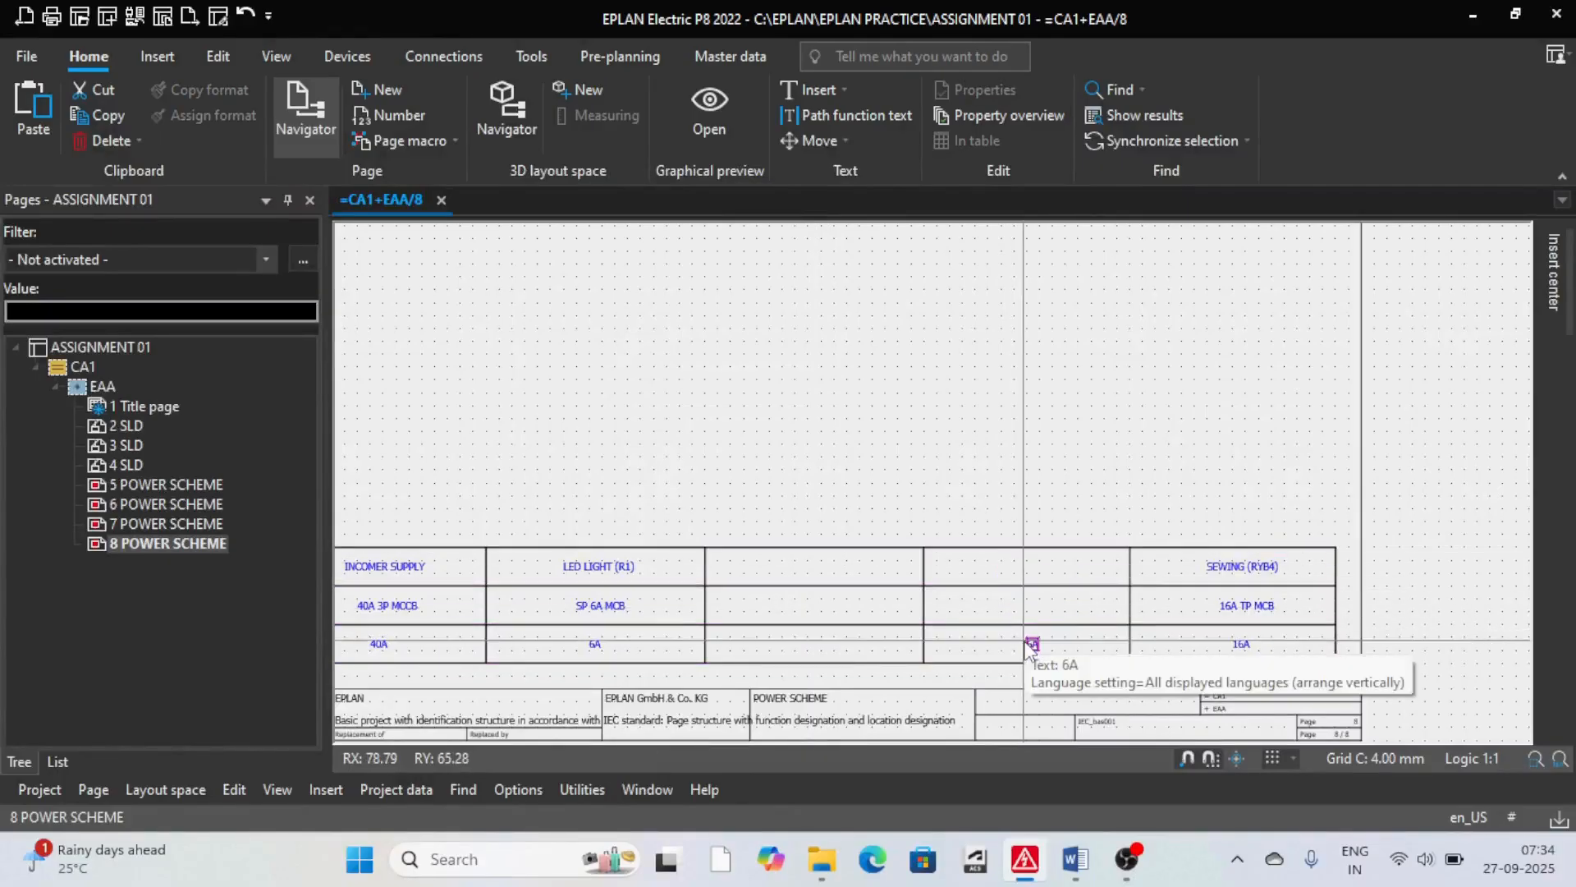
{"action": "left_click", "coordinate": [1031, 646]}
{"action": "left_click", "coordinate": [1211, 567]}
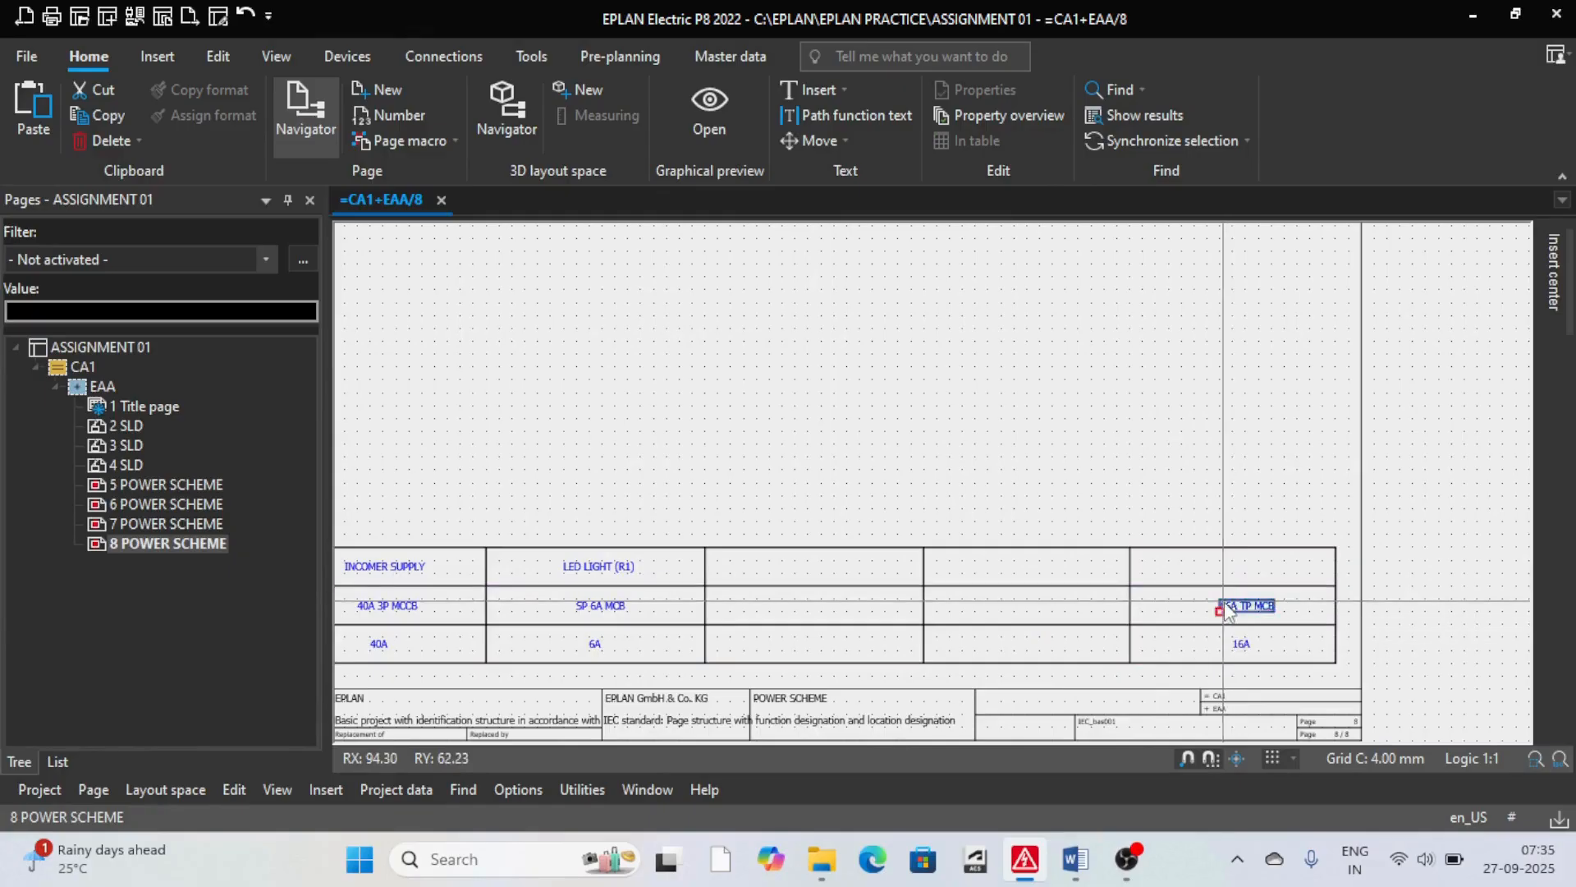
{"action": "left_click", "coordinate": [1224, 602]}
{"action": "left_click", "coordinate": [1241, 645]}
Step: Examine the remaining INCOMER SUPPLY and LED LIGHT (R1) entries in the feeder table on page 8
{"action": "scroll", "coordinate": [864, 551], "scroll_direction": "down", "scroll_amount": 3}
{"action": "scroll", "coordinate": [456, 562], "scroll_direction": "up", "scroll_amount": 2}
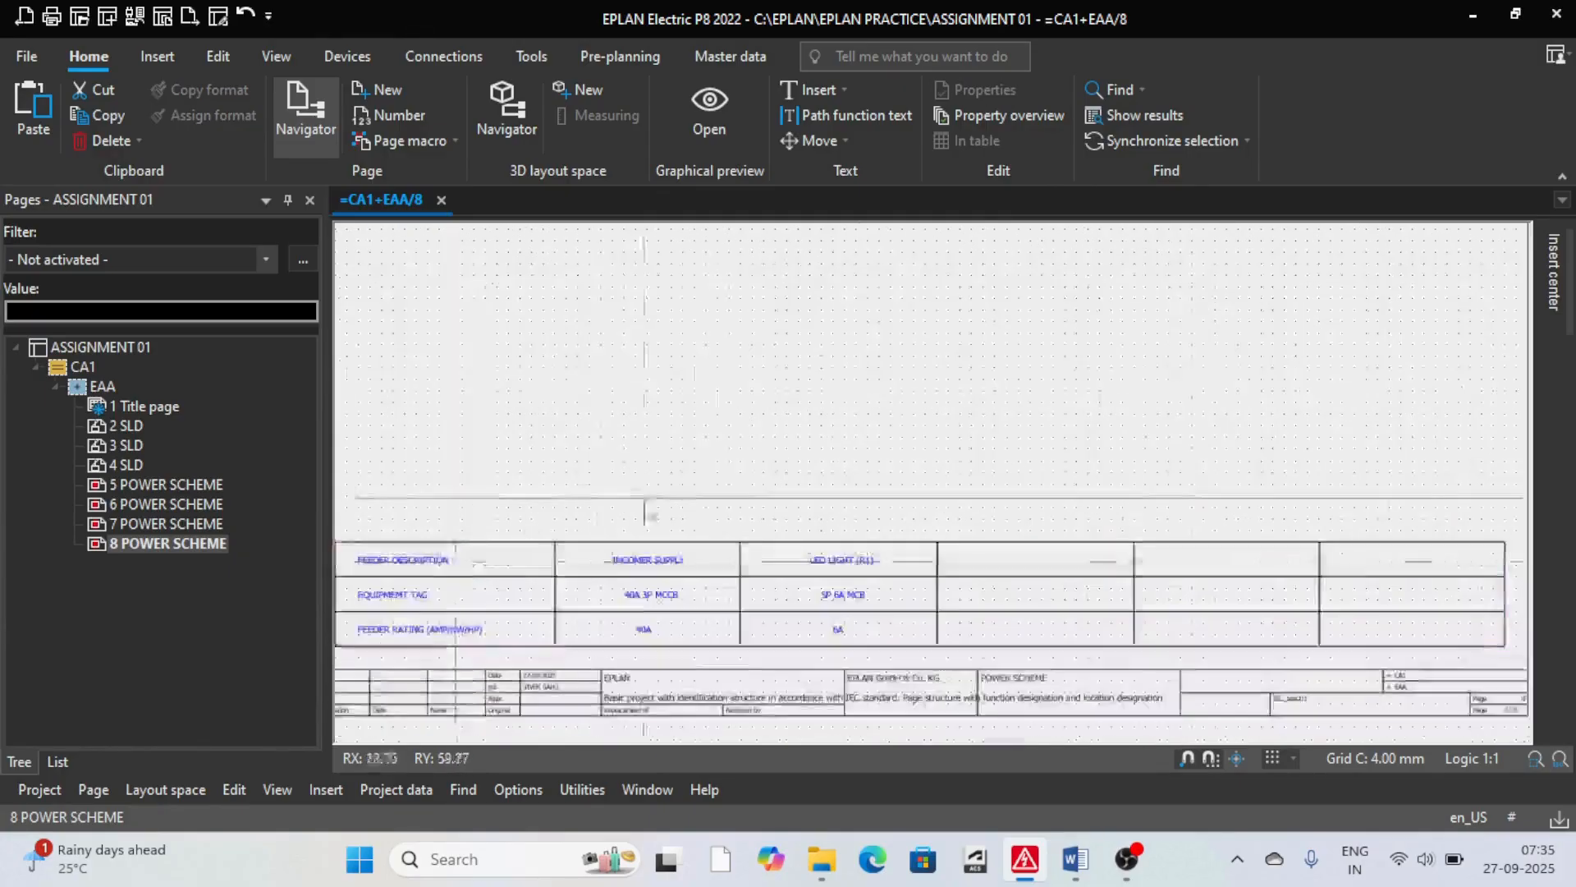
{"action": "scroll", "coordinate": [645, 499], "scroll_direction": "down", "scroll_amount": 2}
{"action": "scroll", "coordinate": [437, 517], "scroll_direction": "up", "scroll_amount": 2}
{"action": "scroll", "coordinate": [738, 545], "scroll_direction": "up", "scroll_amount": 1}
{"action": "scroll", "coordinate": [774, 558], "scroll_direction": "down", "scroll_amount": 3}
{"action": "scroll", "coordinate": [862, 616], "scroll_direction": "up", "scroll_amount": 2}
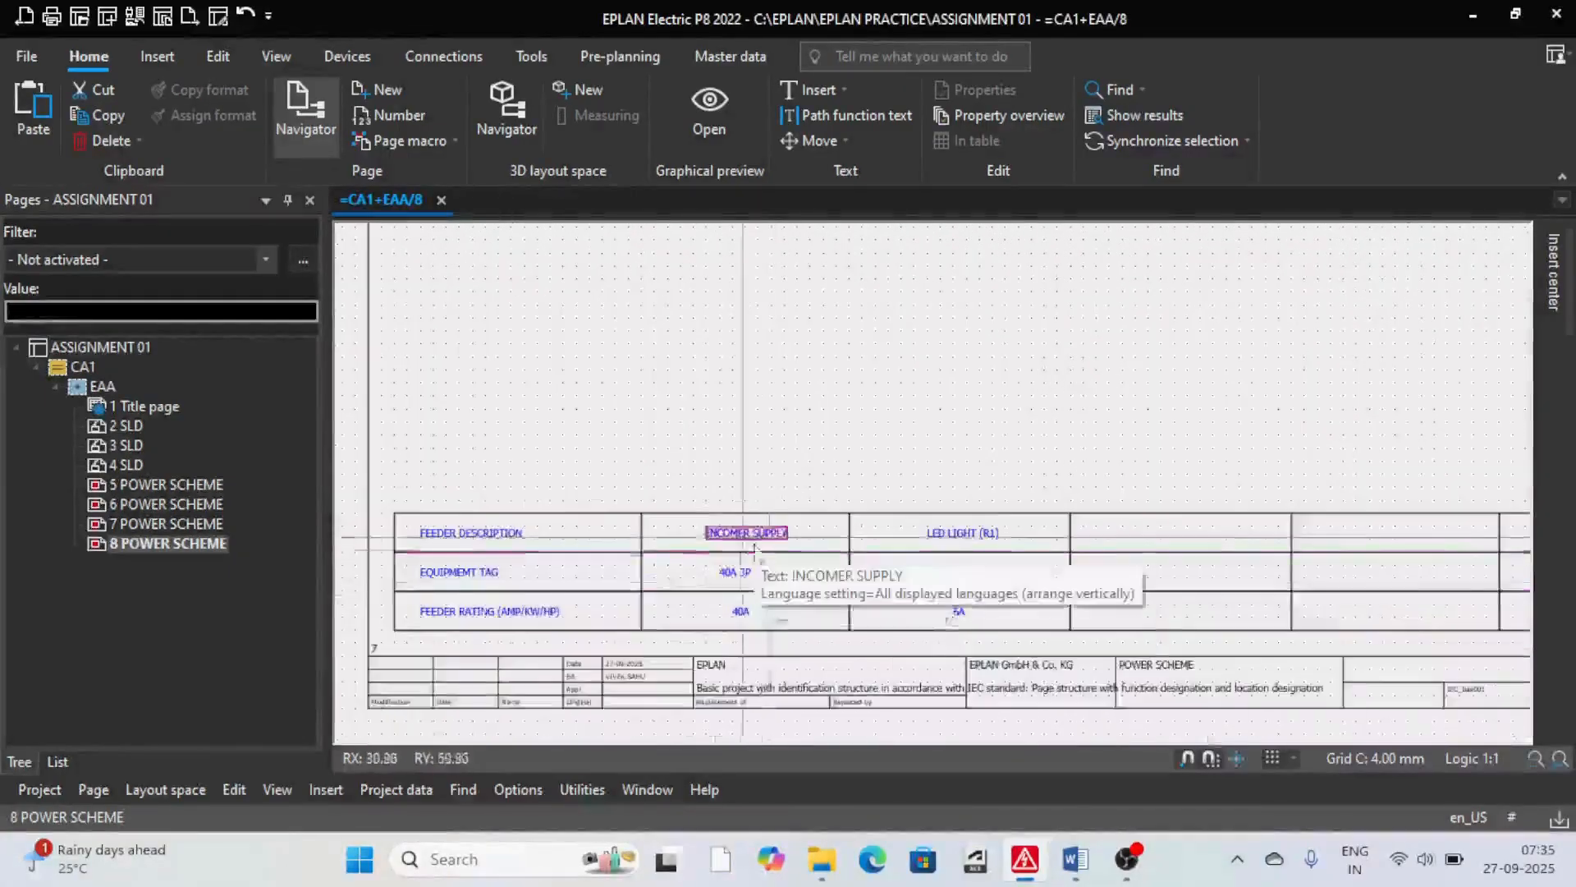
{"action": "scroll", "coordinate": [738, 550], "scroll_direction": "down", "scroll_amount": 4}
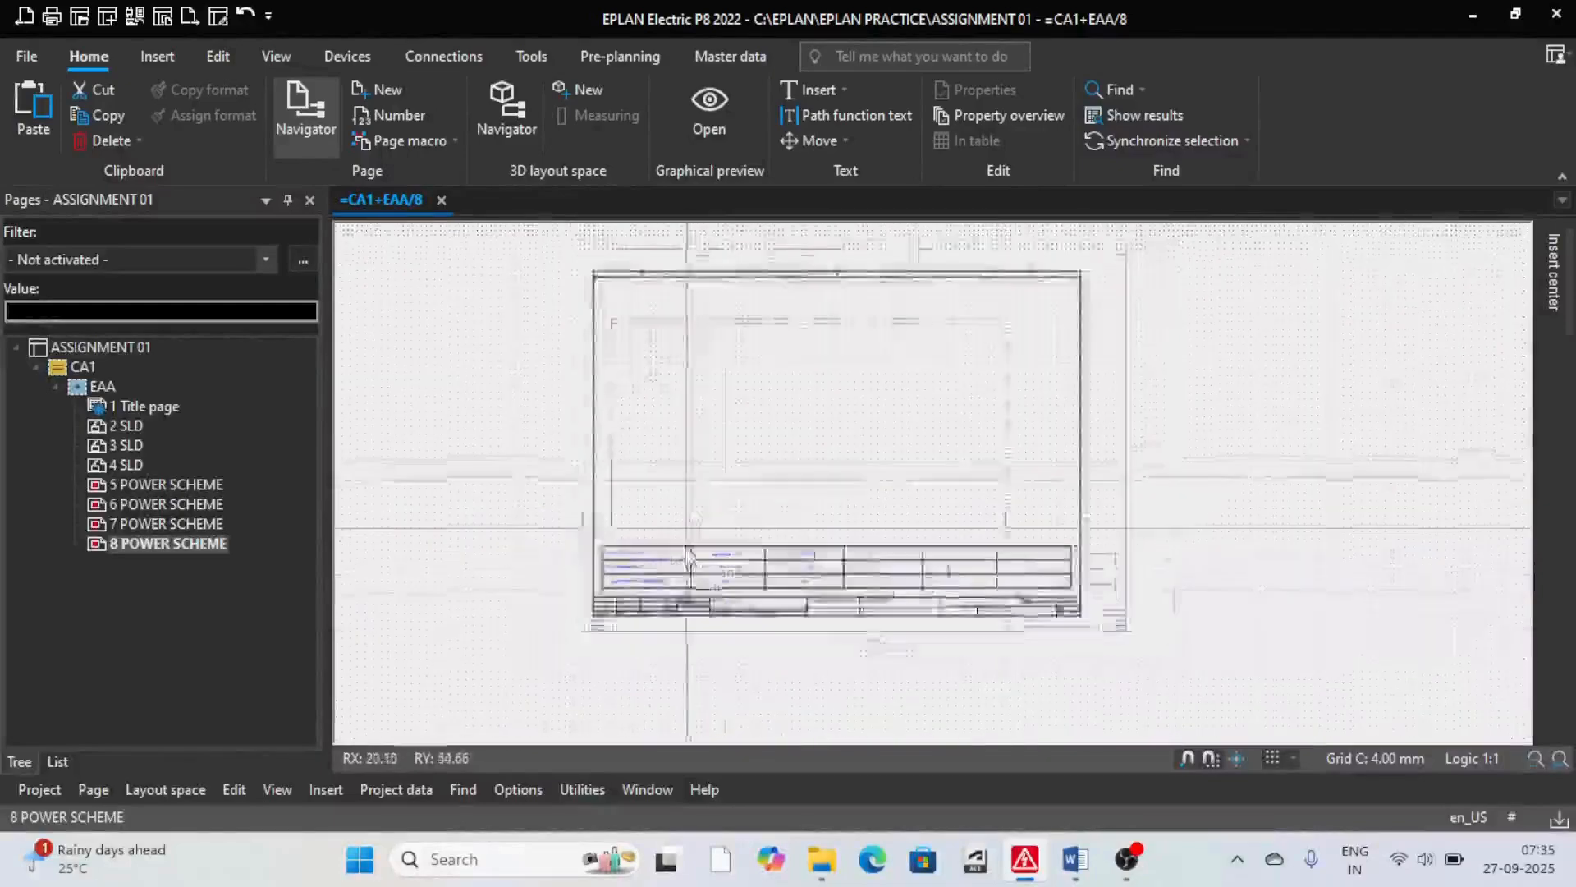
{"action": "scroll", "coordinate": [688, 558], "scroll_direction": "down", "scroll_amount": 1}
Step: Review POWER SCHEME pages 5, 6 and 7, checking the supply lines and interruption points
{"action": "left_click", "coordinate": [199, 524]}
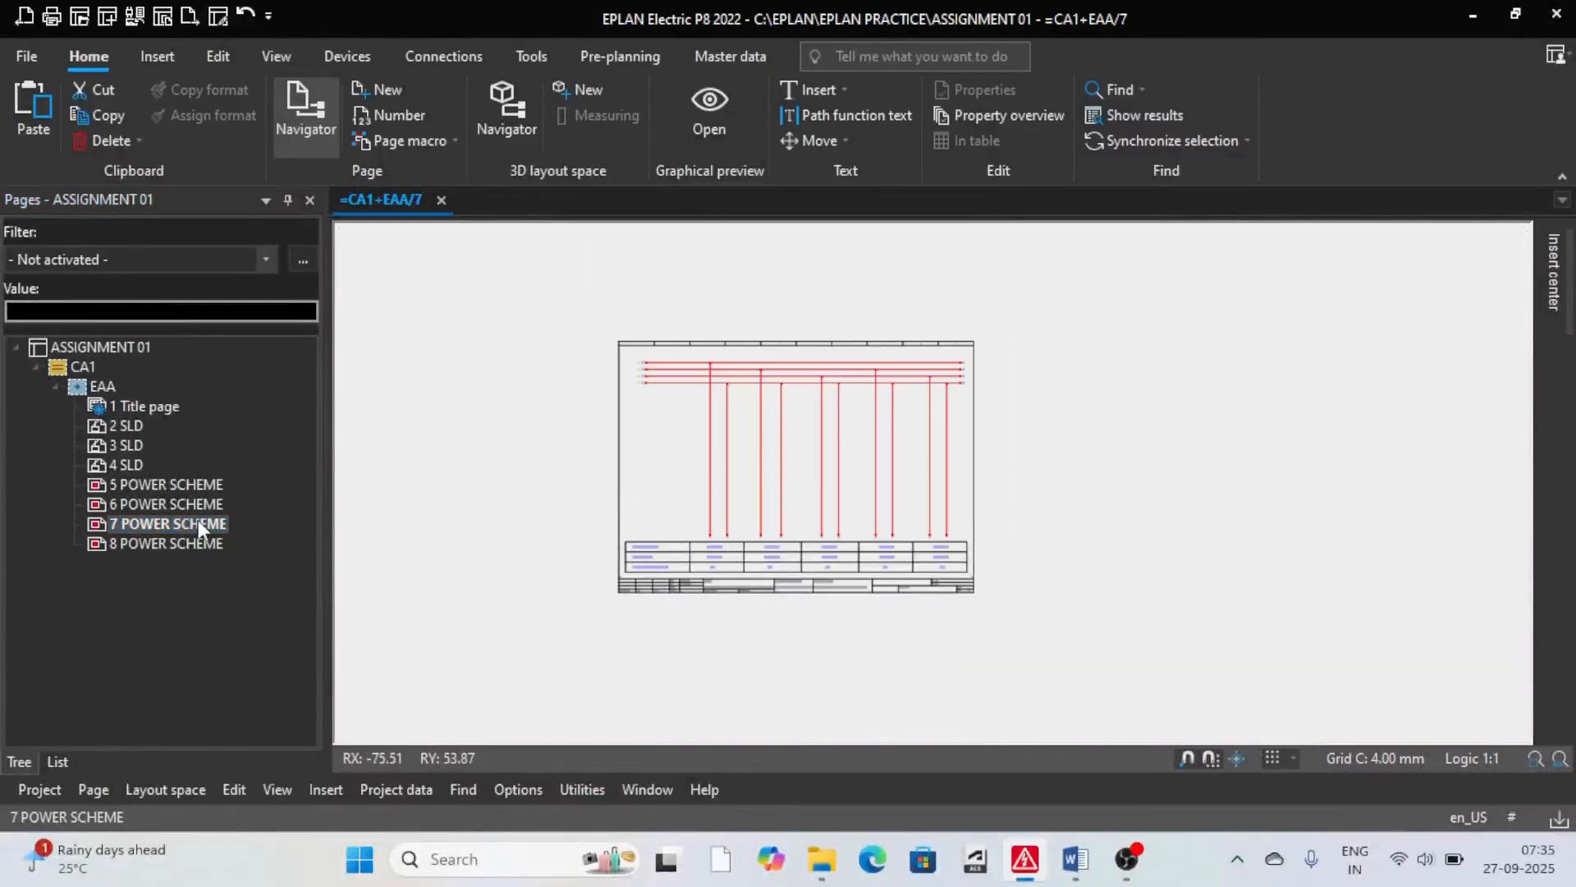
{"action": "scroll", "coordinate": [657, 366], "scroll_direction": "up", "scroll_amount": 2}
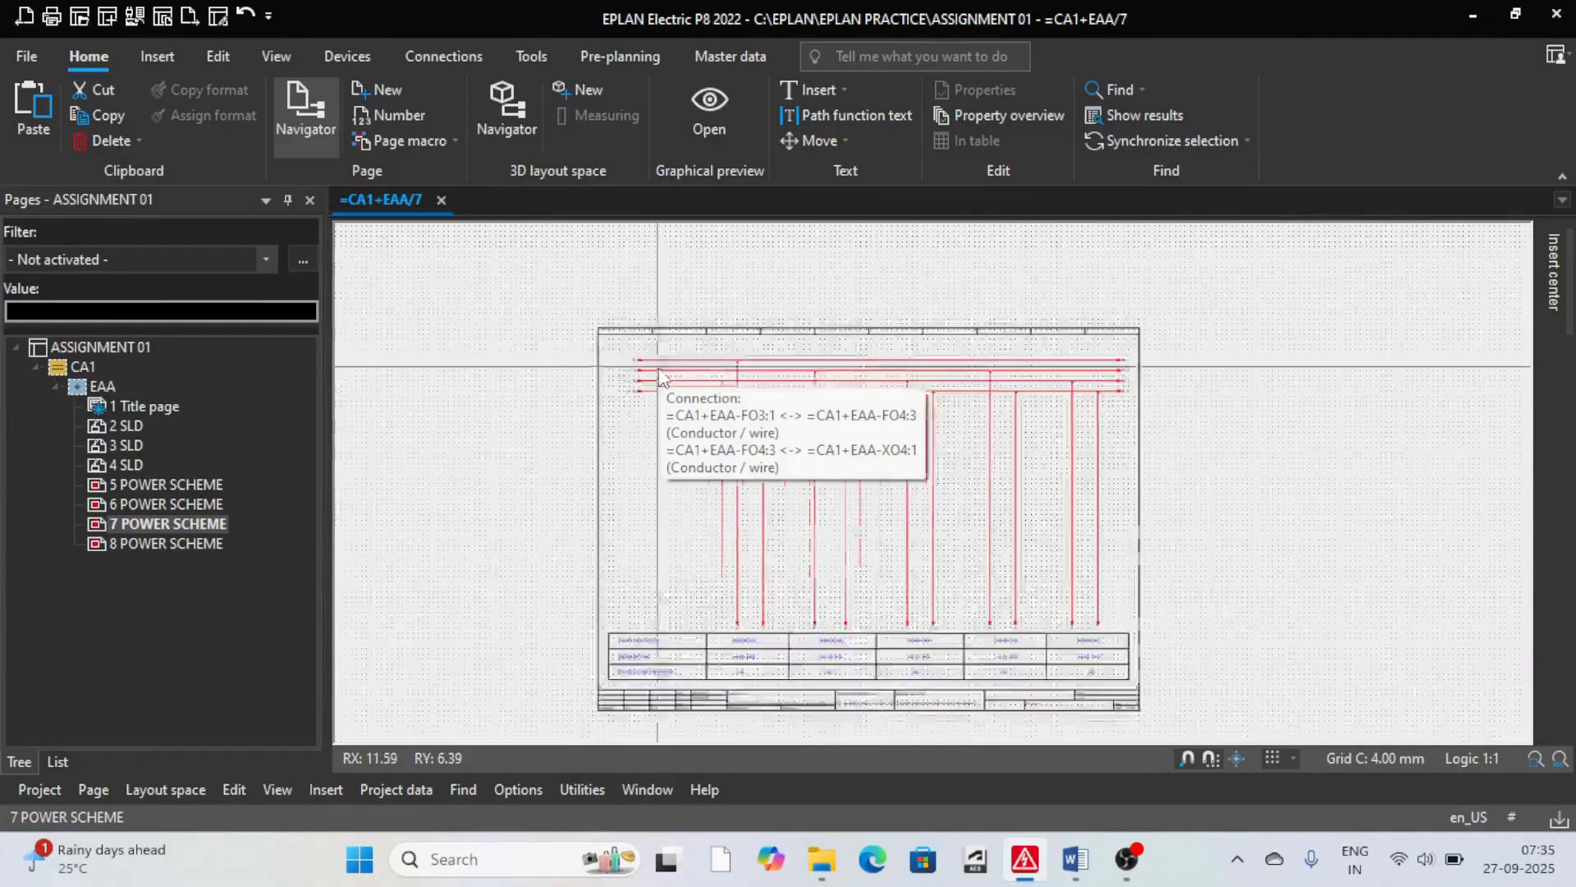
{"action": "left_click", "coordinate": [150, 481]}
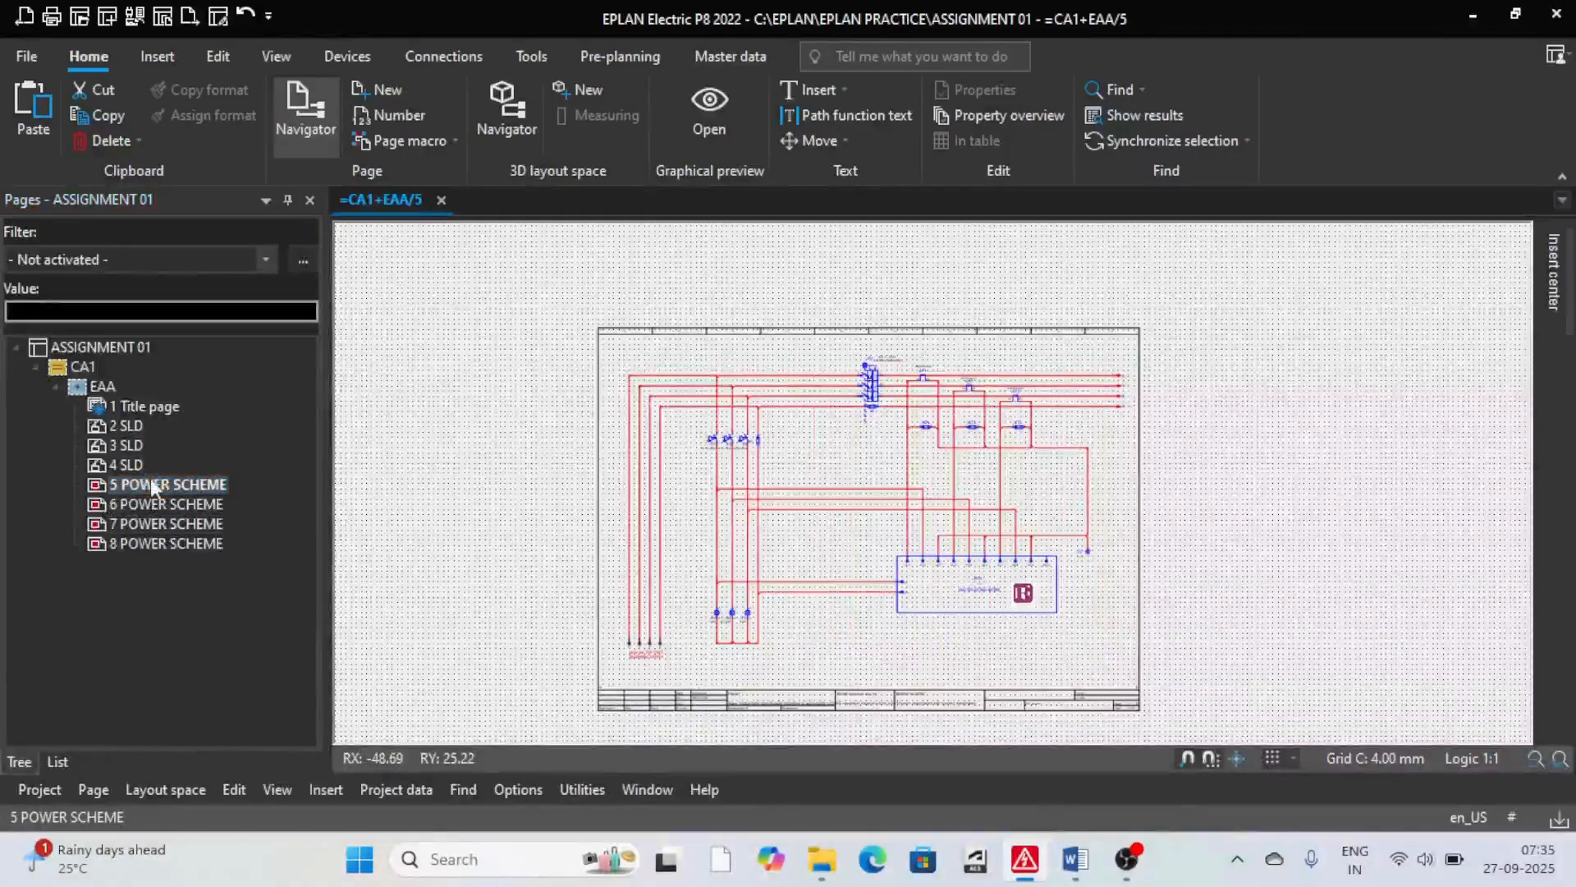
{"action": "left_click", "coordinate": [184, 502]}
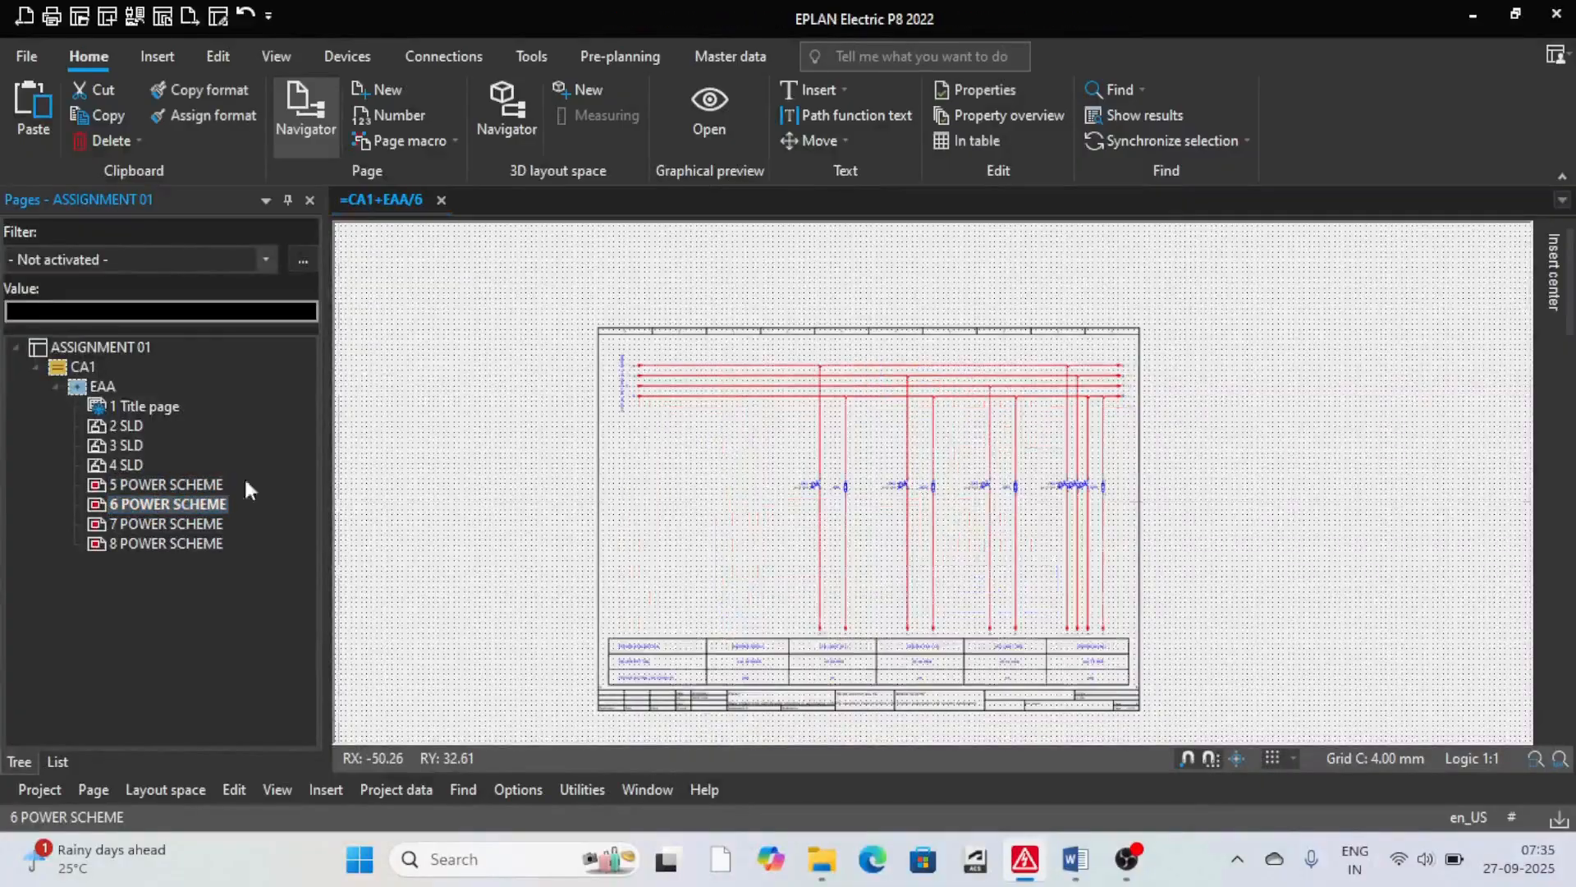
{"action": "left_click", "coordinate": [197, 524]}
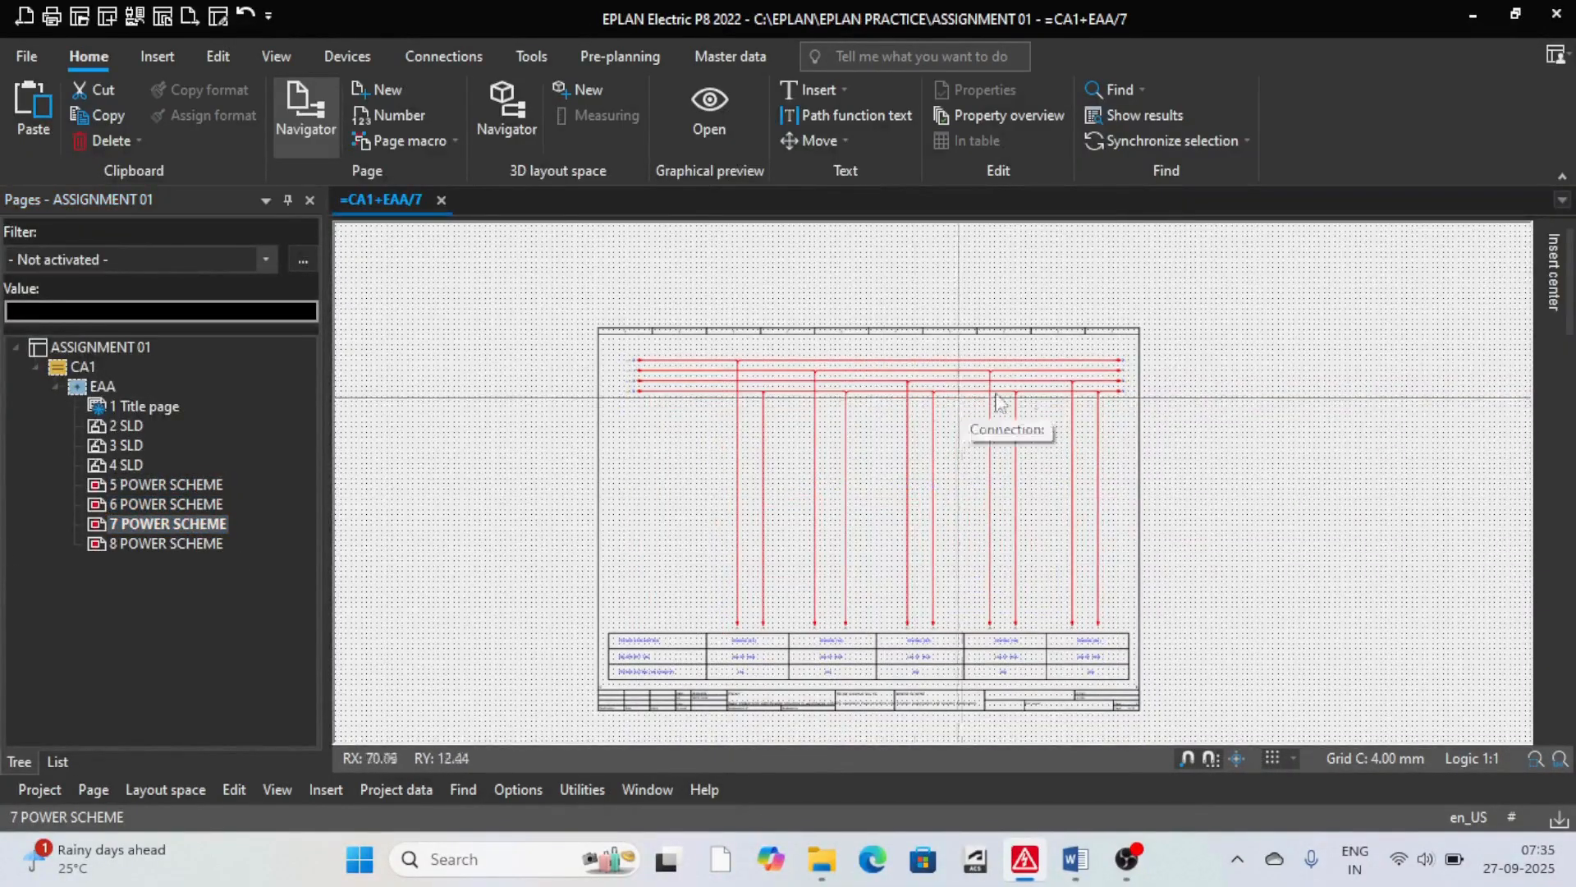
{"action": "scroll", "coordinate": [1147, 371], "scroll_direction": "up", "scroll_amount": 2}
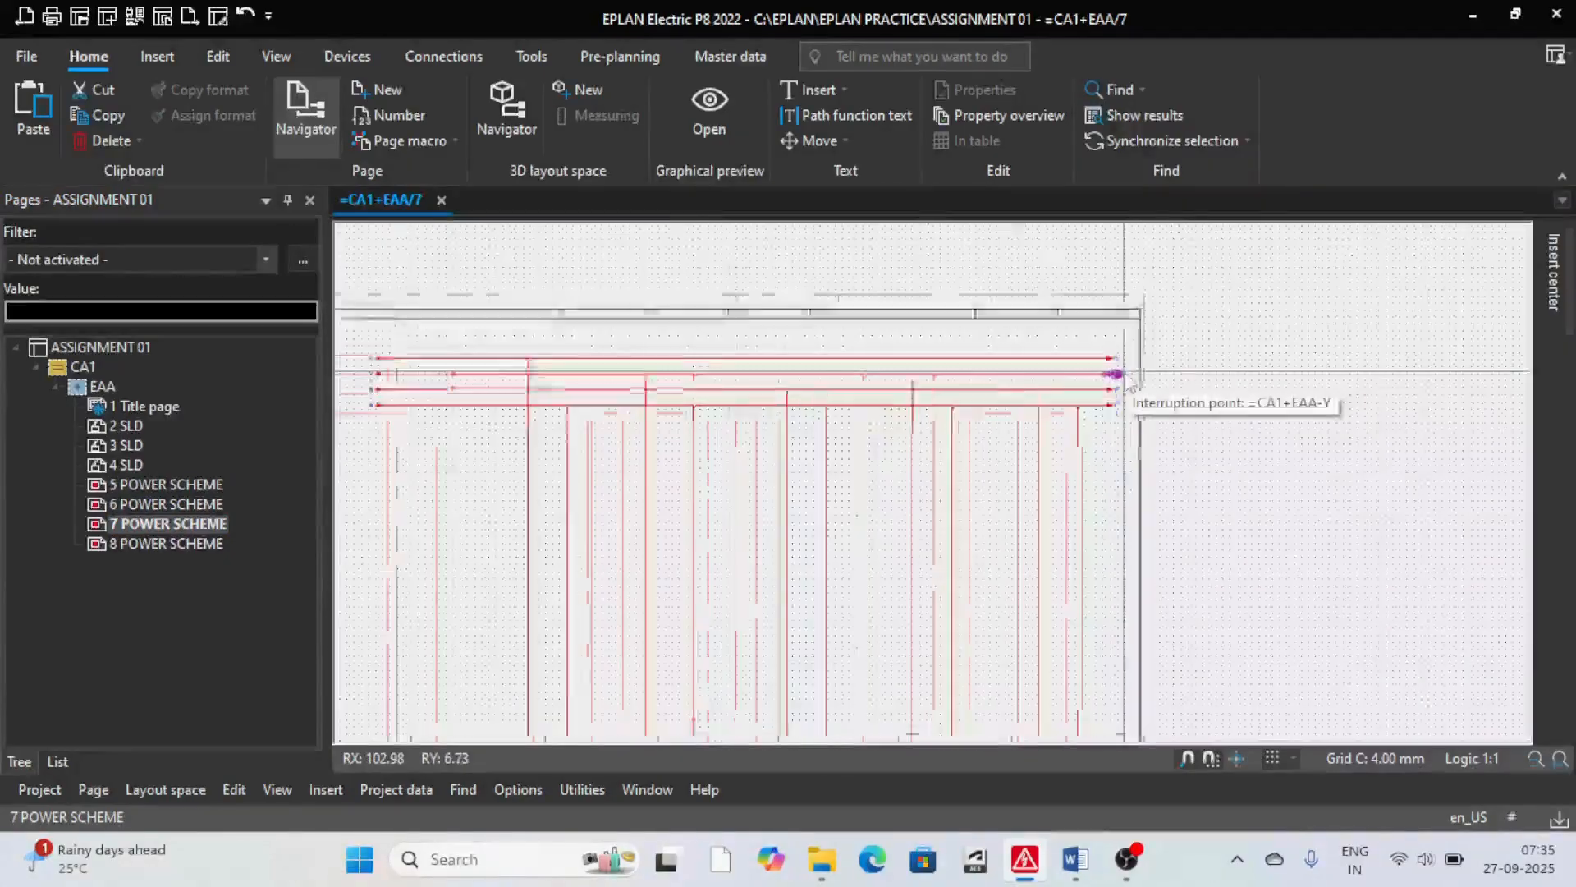
Step: Open page 8 POWER SCHEME and place an interruption point in column 0 near the top of the frame, at RX 6.00, RY 5.00
{"action": "left_click", "coordinate": [159, 540]}
{"action": "scroll", "coordinate": [738, 456], "scroll_direction": "down", "scroll_amount": 4}
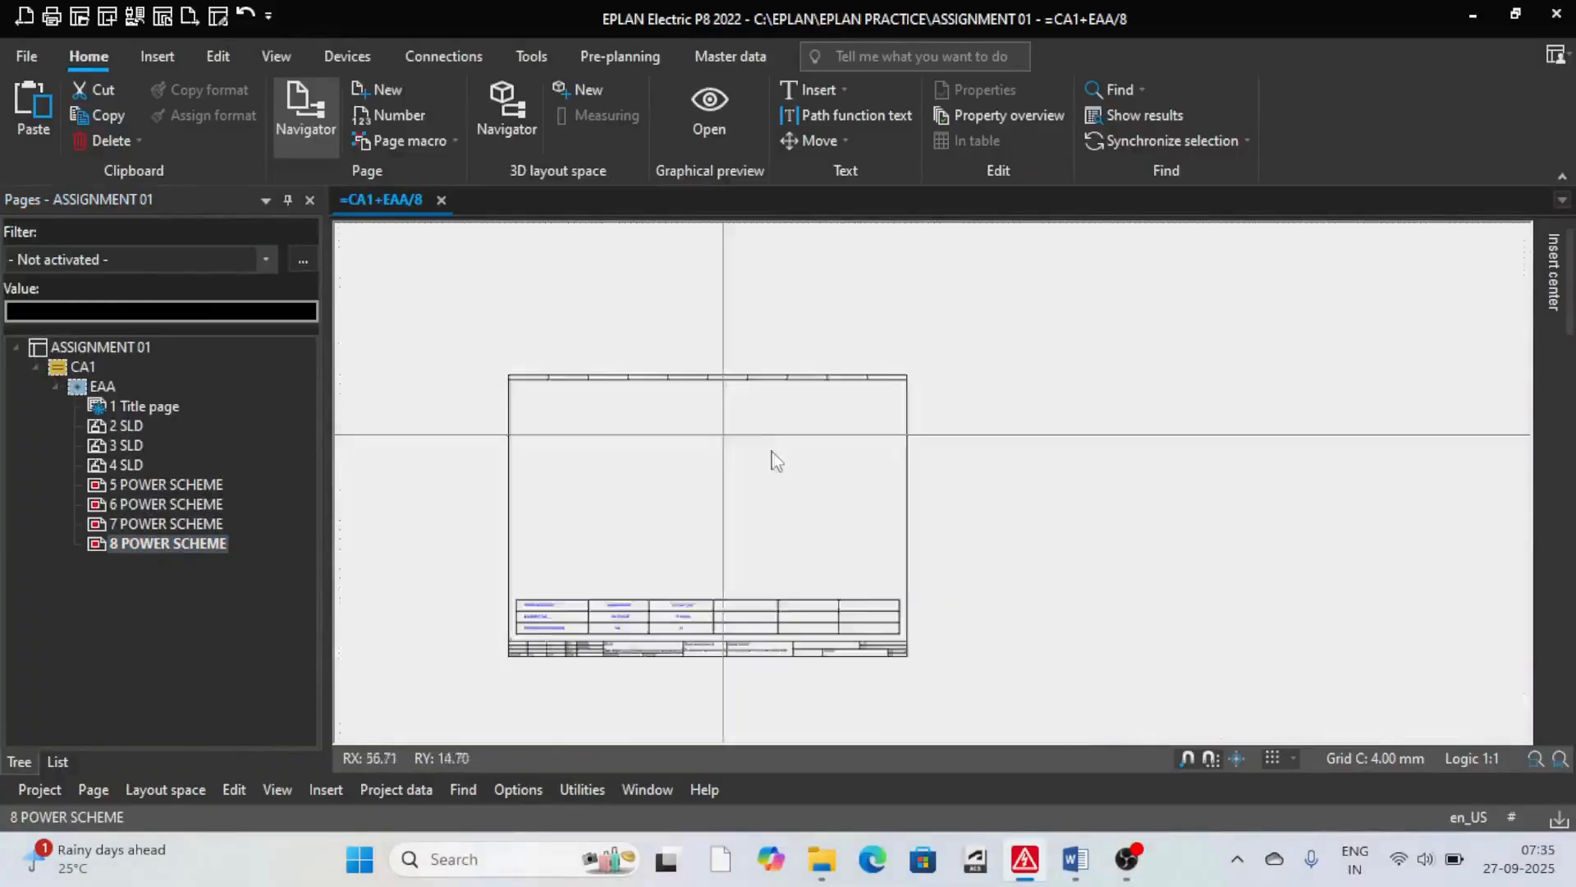
{"action": "scroll", "coordinate": [669, 482], "scroll_direction": "up", "scroll_amount": 4}
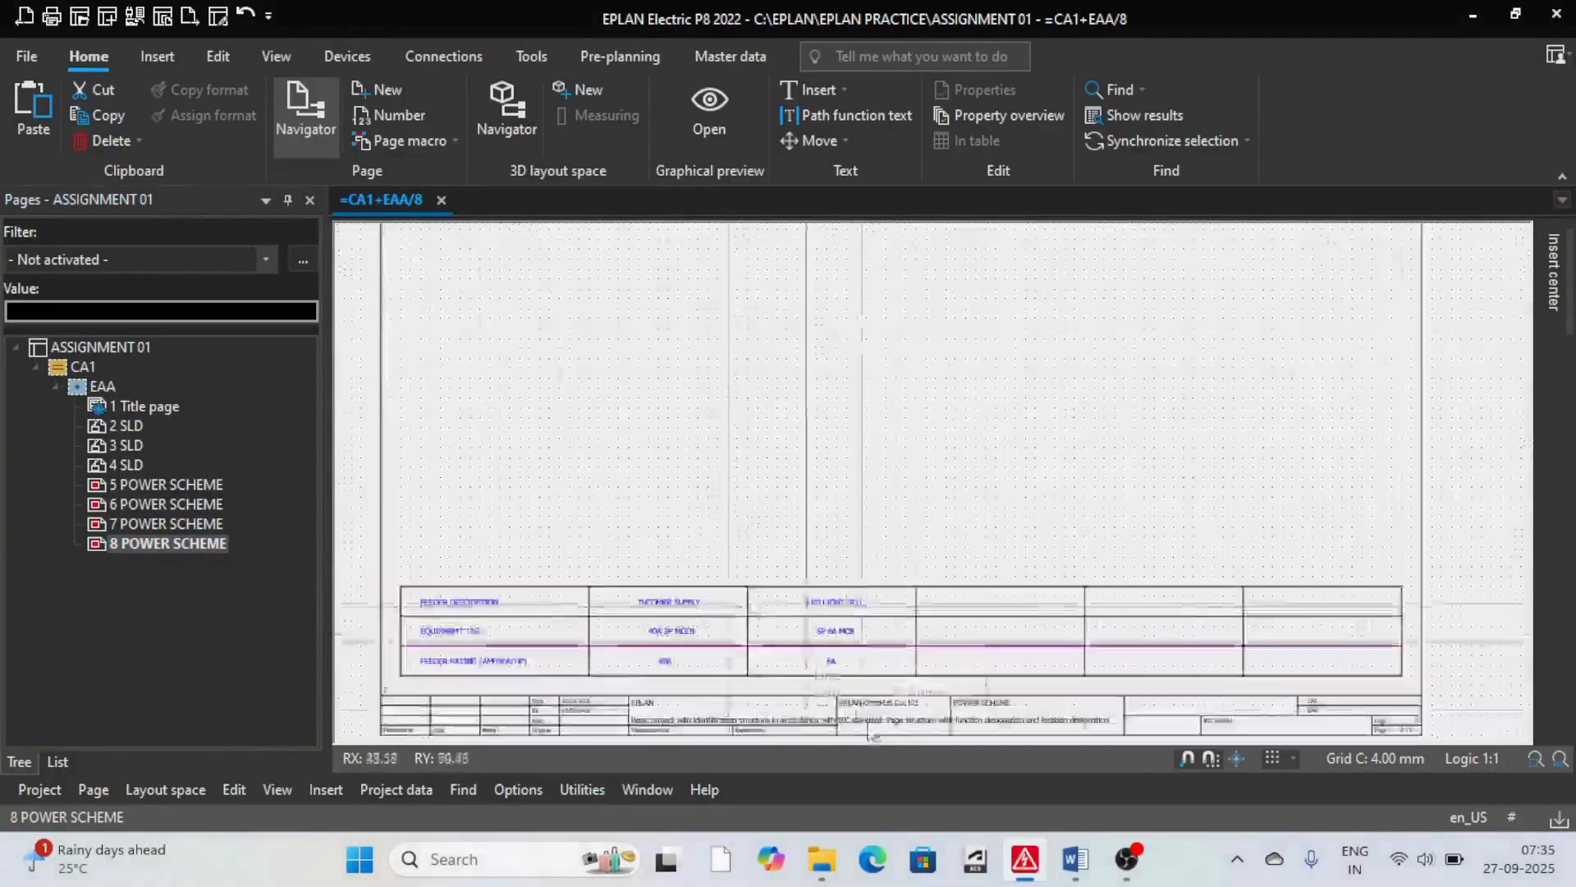
{"action": "scroll", "coordinate": [683, 475], "scroll_direction": "up", "scroll_amount": 4}
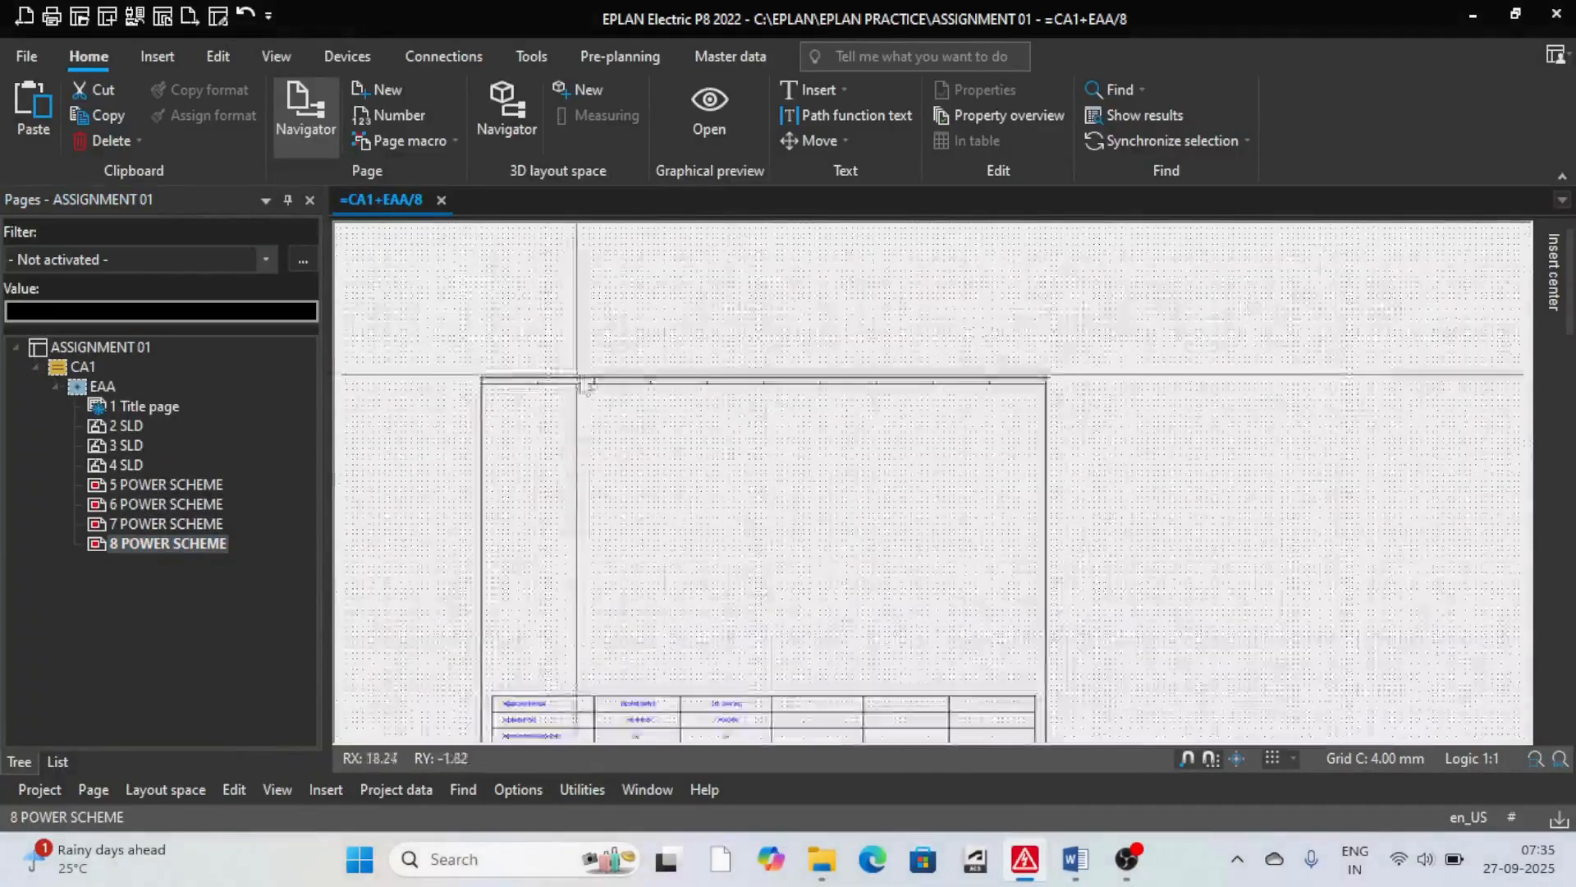
{"action": "scroll", "coordinate": [592, 394], "scroll_direction": "down", "scroll_amount": 3}
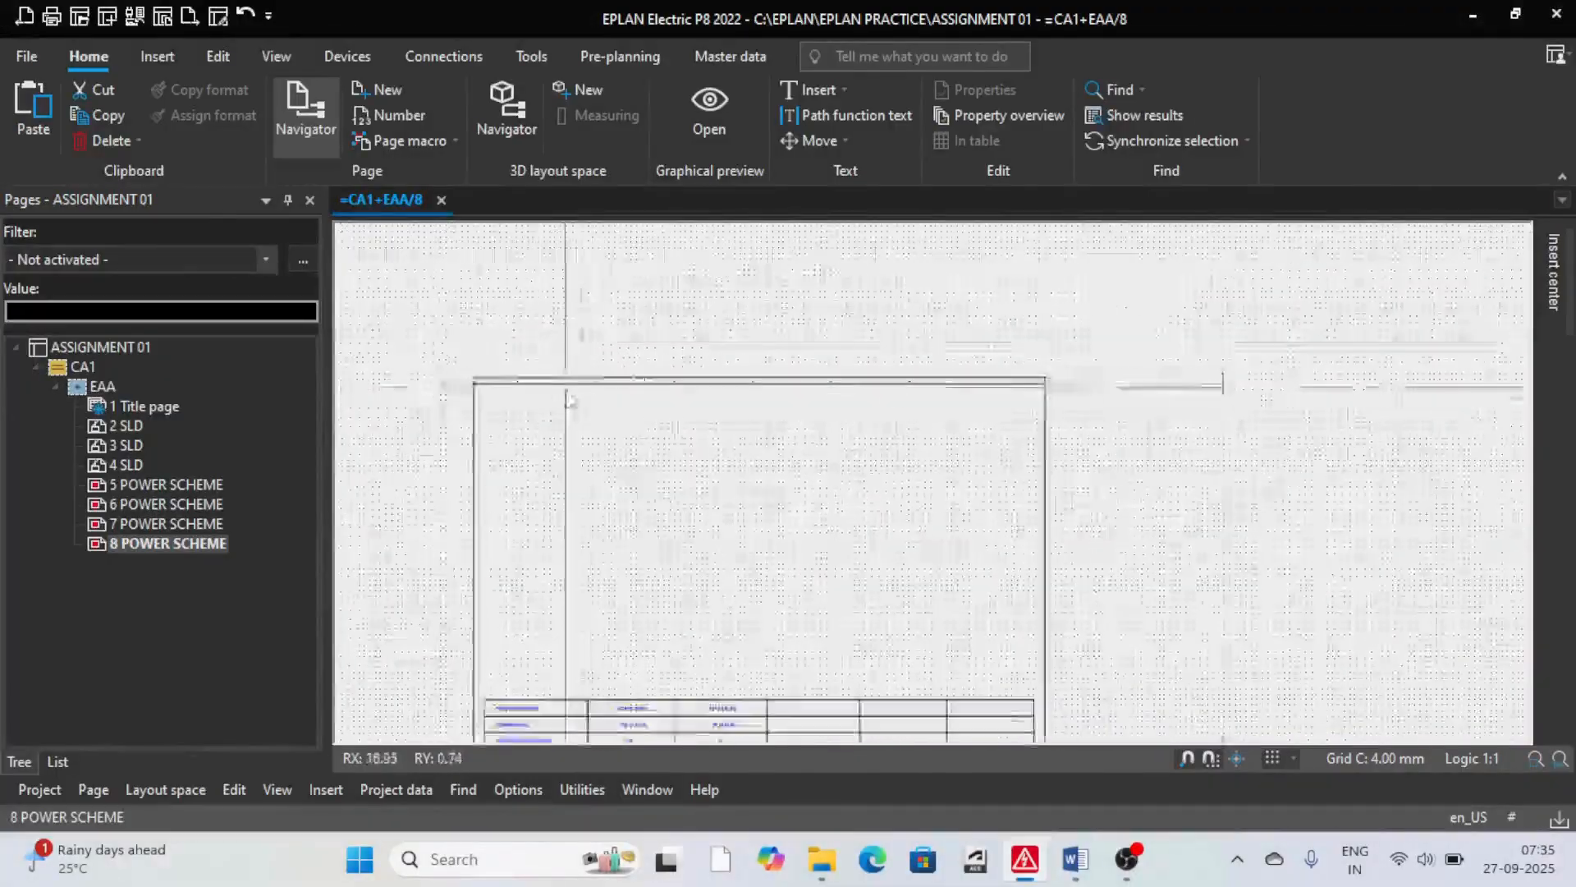
{"action": "scroll", "coordinate": [578, 427], "scroll_direction": "up", "scroll_amount": 2}
{"action": "scroll", "coordinate": [591, 440], "scroll_direction": "down", "scroll_amount": 3}
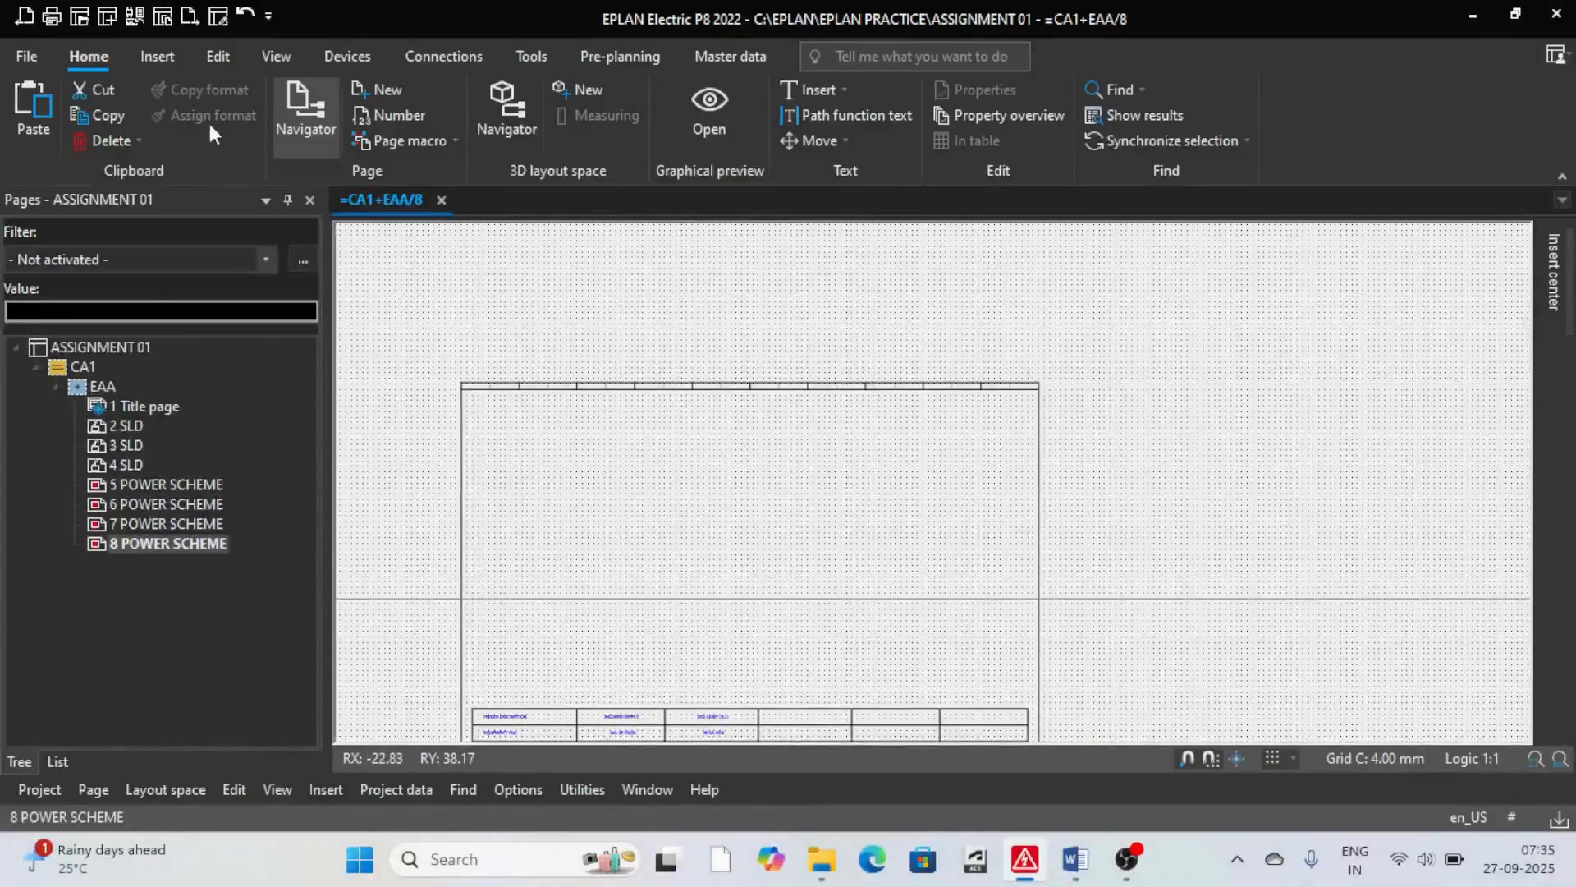
{"action": "left_click", "coordinate": [158, 57]}
{"action": "left_click", "coordinate": [103, 138]}
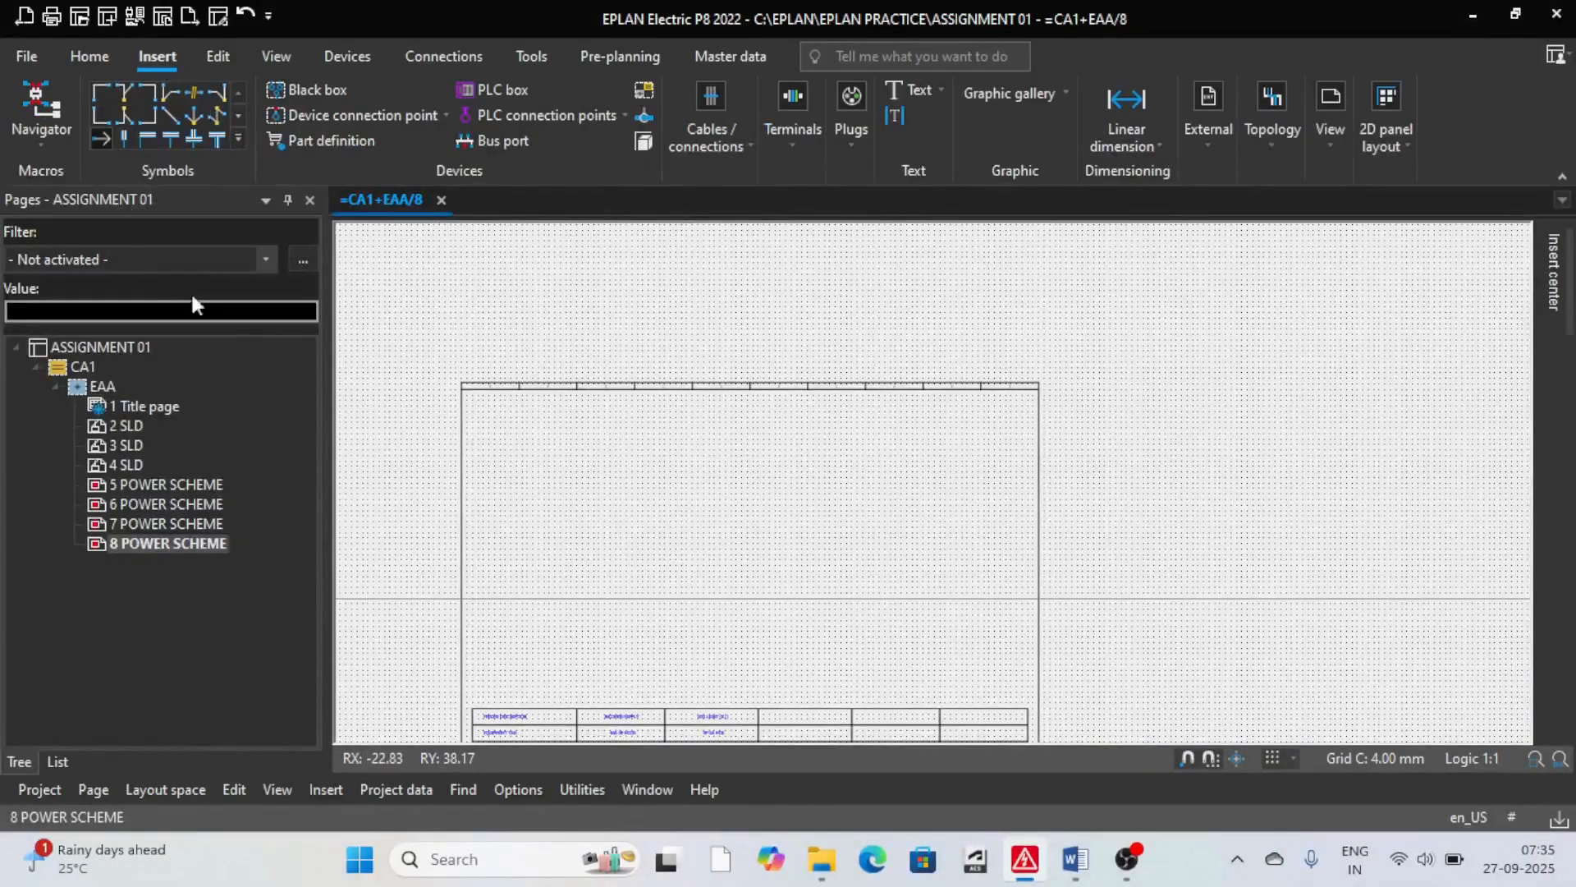
{"action": "scroll", "coordinate": [525, 448], "scroll_direction": "up", "scroll_amount": 3}
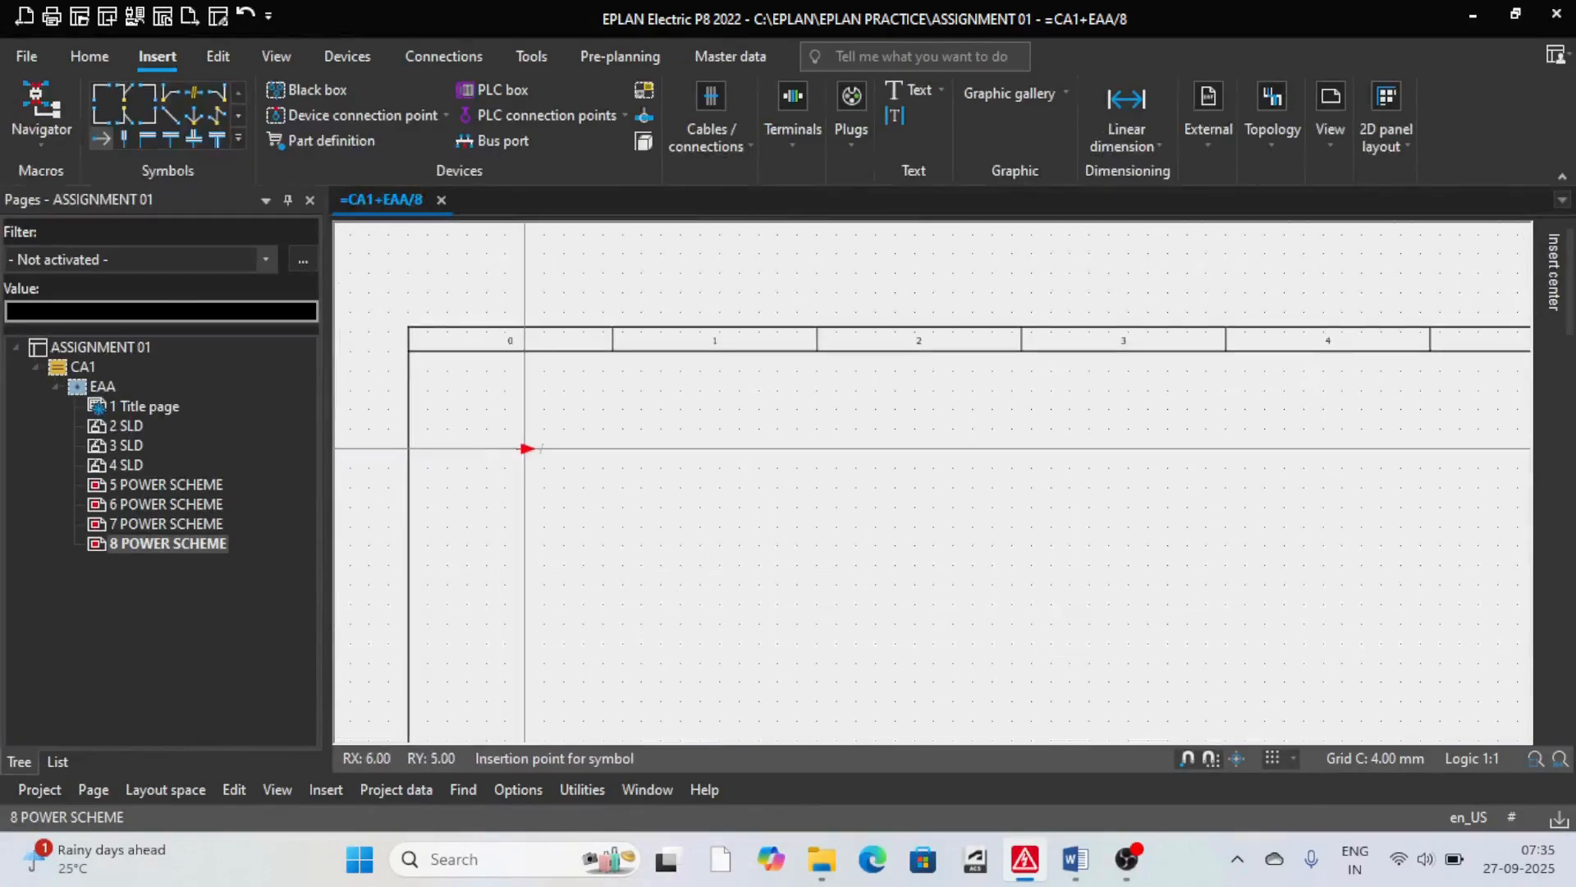
{"action": "left_click", "coordinate": [526, 448]}
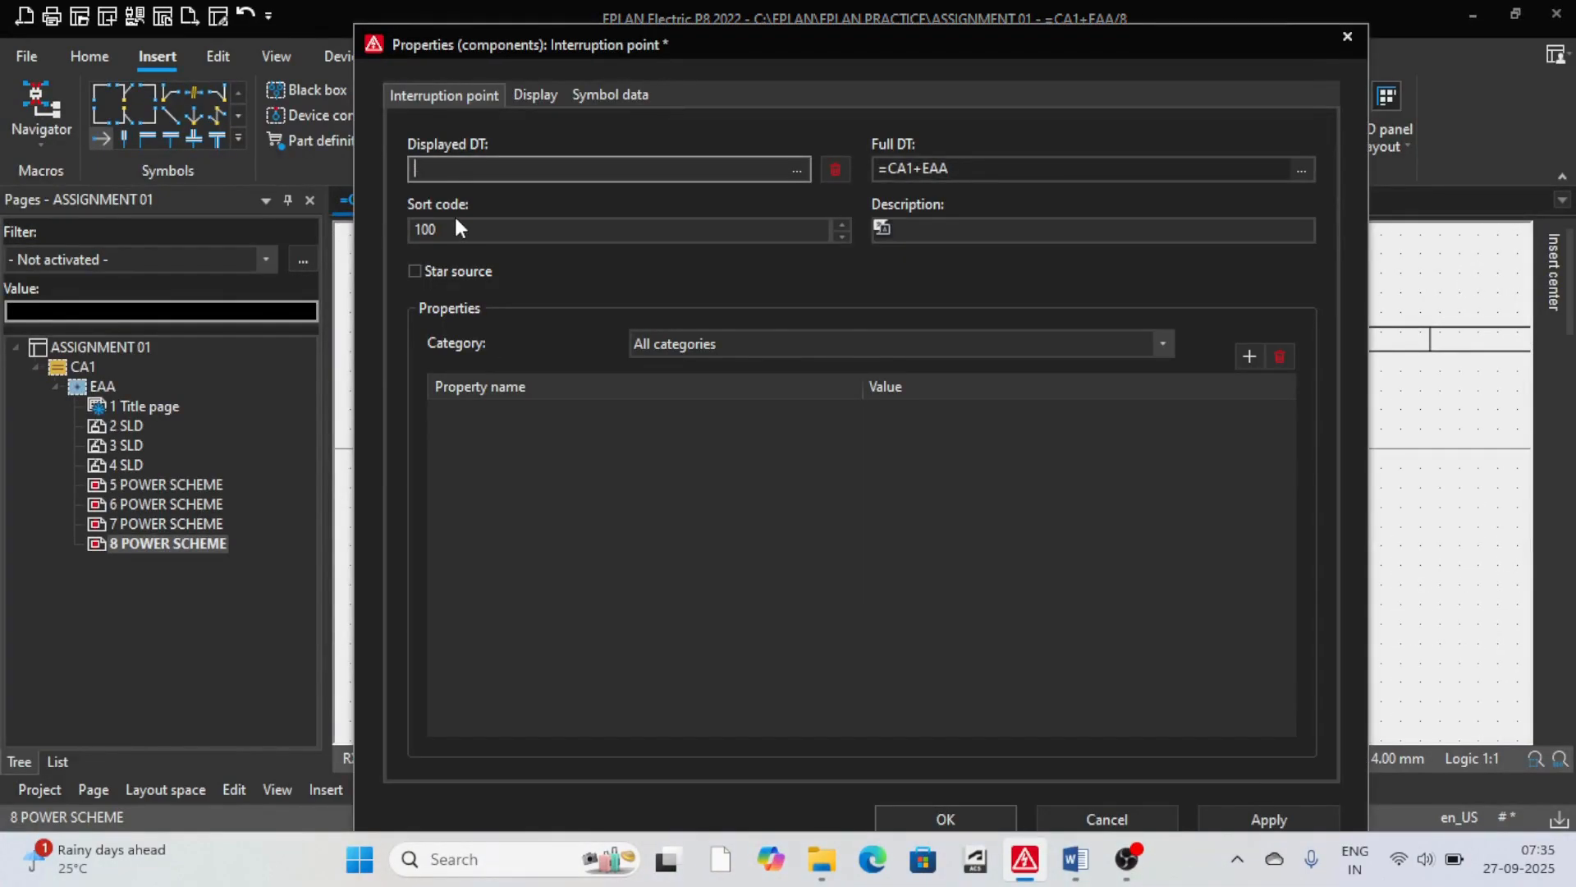
Step: Designate the new interruption point R with sort code 3 and the property arrangement Left, 0°
{"action": "type", "text": "R"}
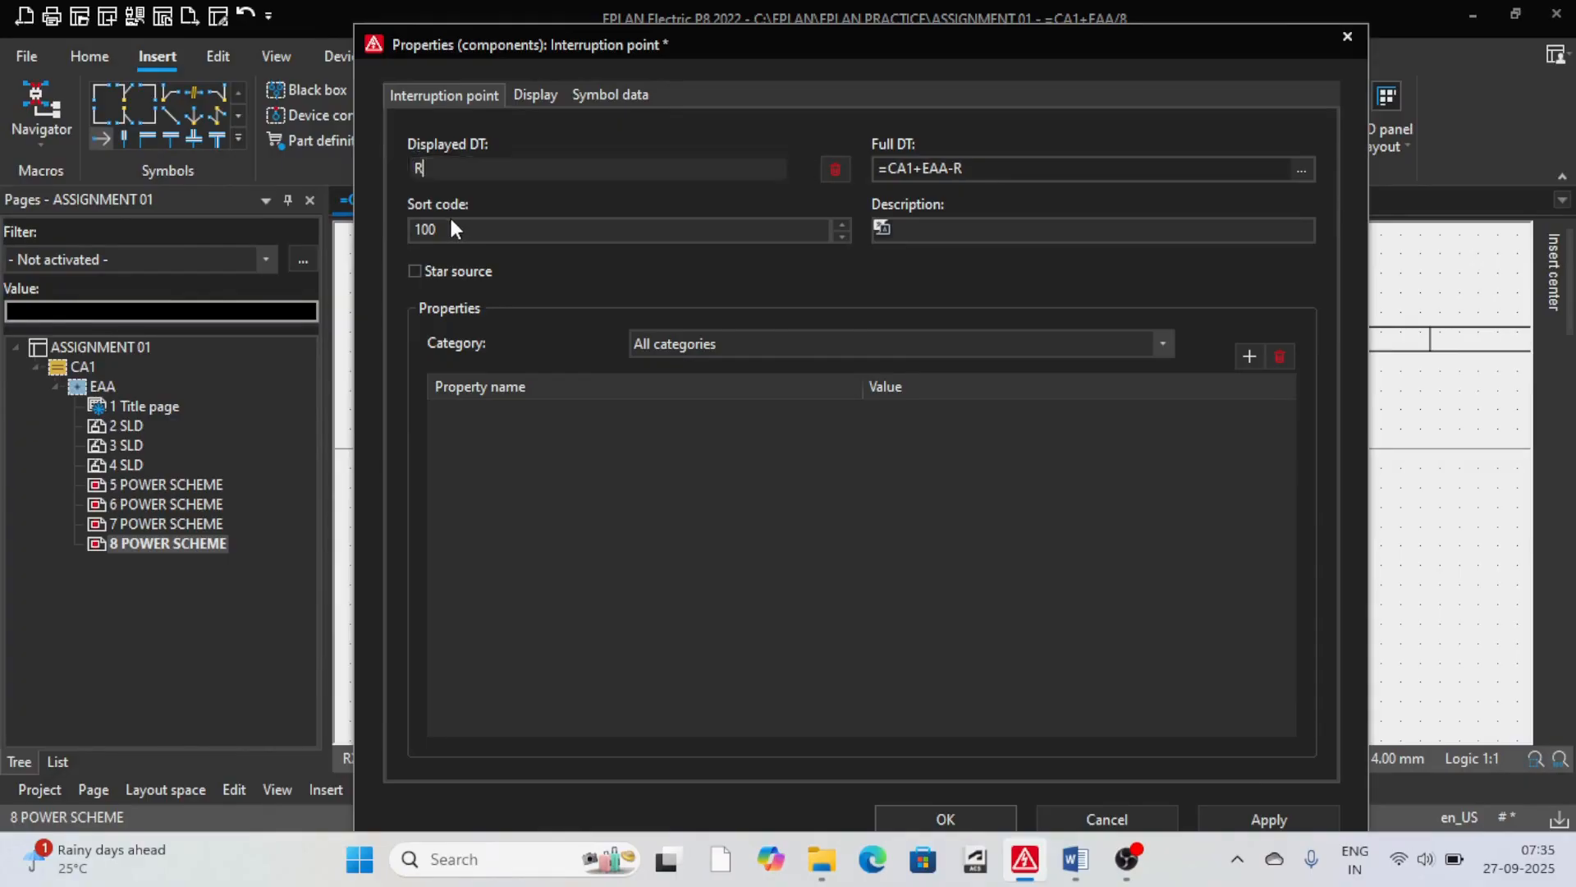
{"action": "key", "text": "Tab"}
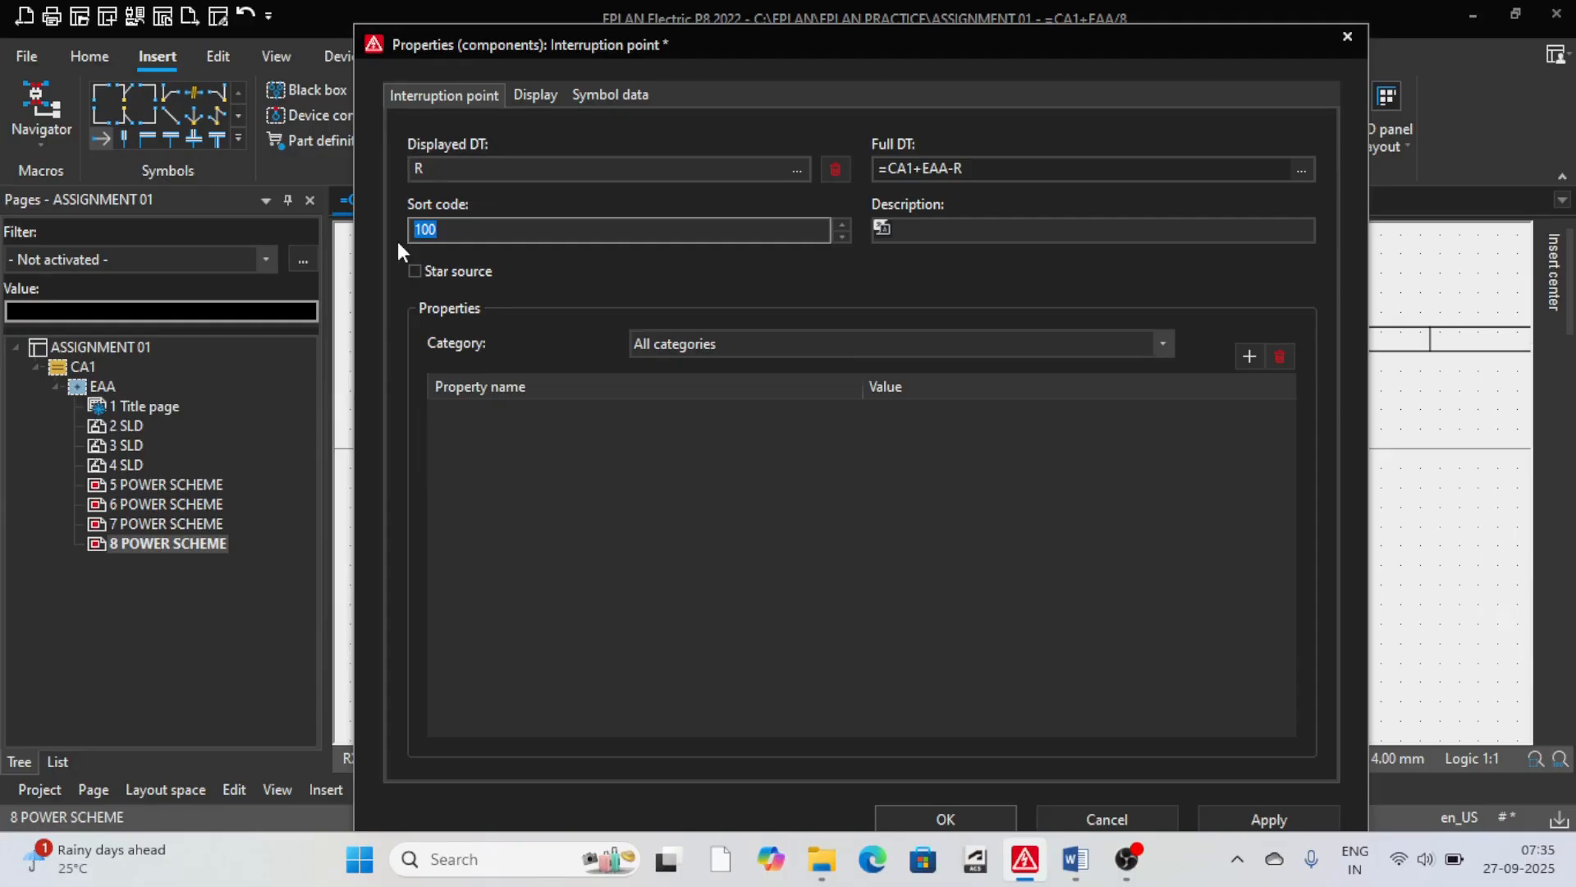
{"action": "type", "text": "3"}
{"action": "left_click", "coordinate": [534, 96]}
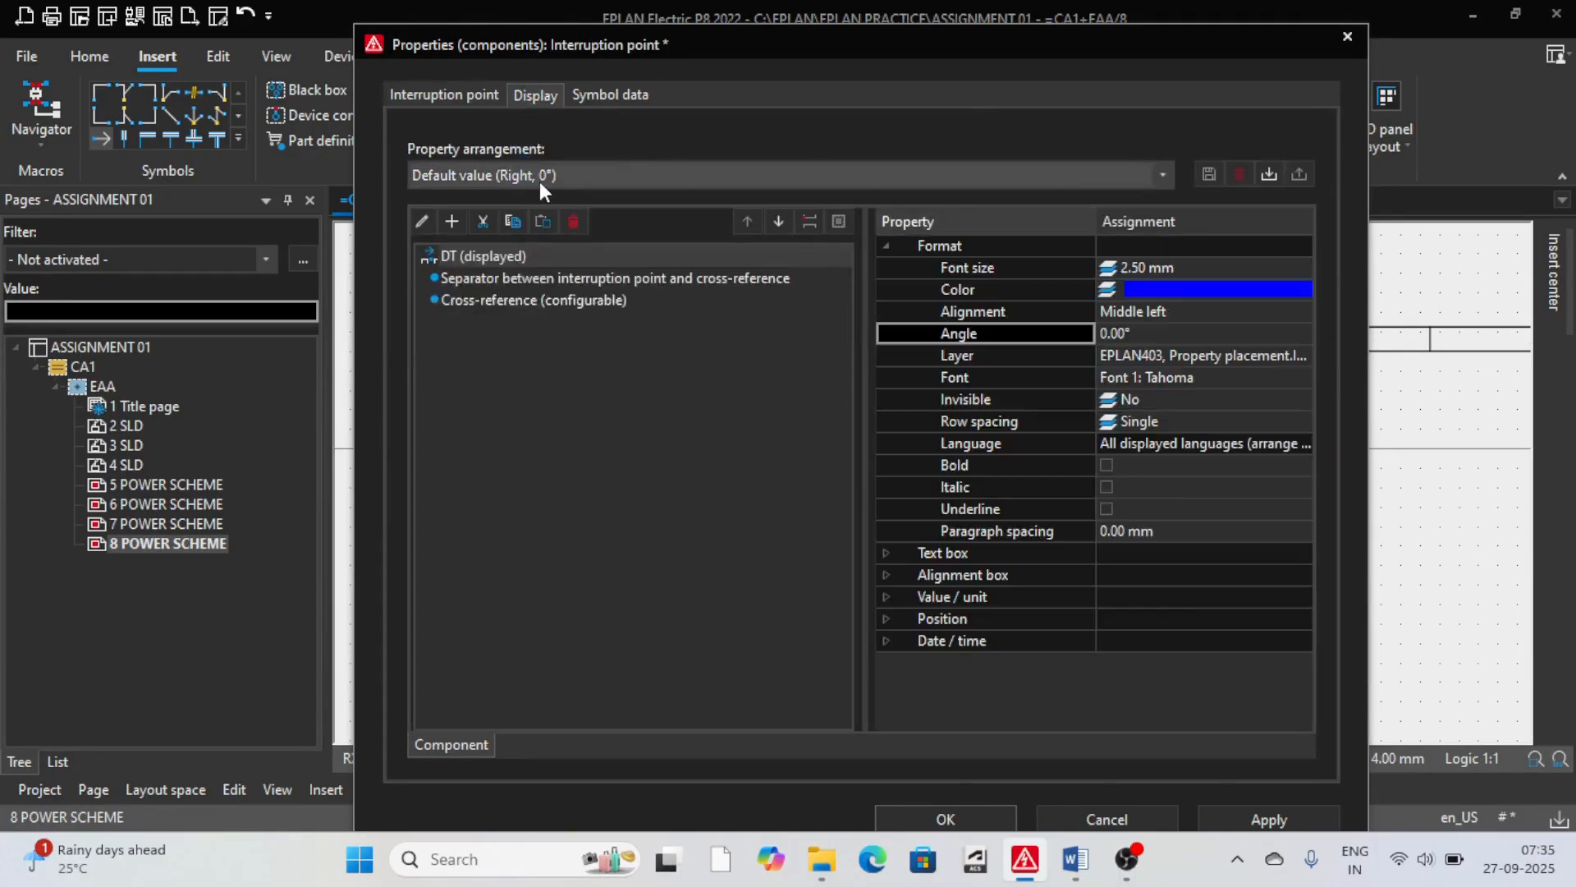
{"action": "left_click", "coordinate": [539, 177]}
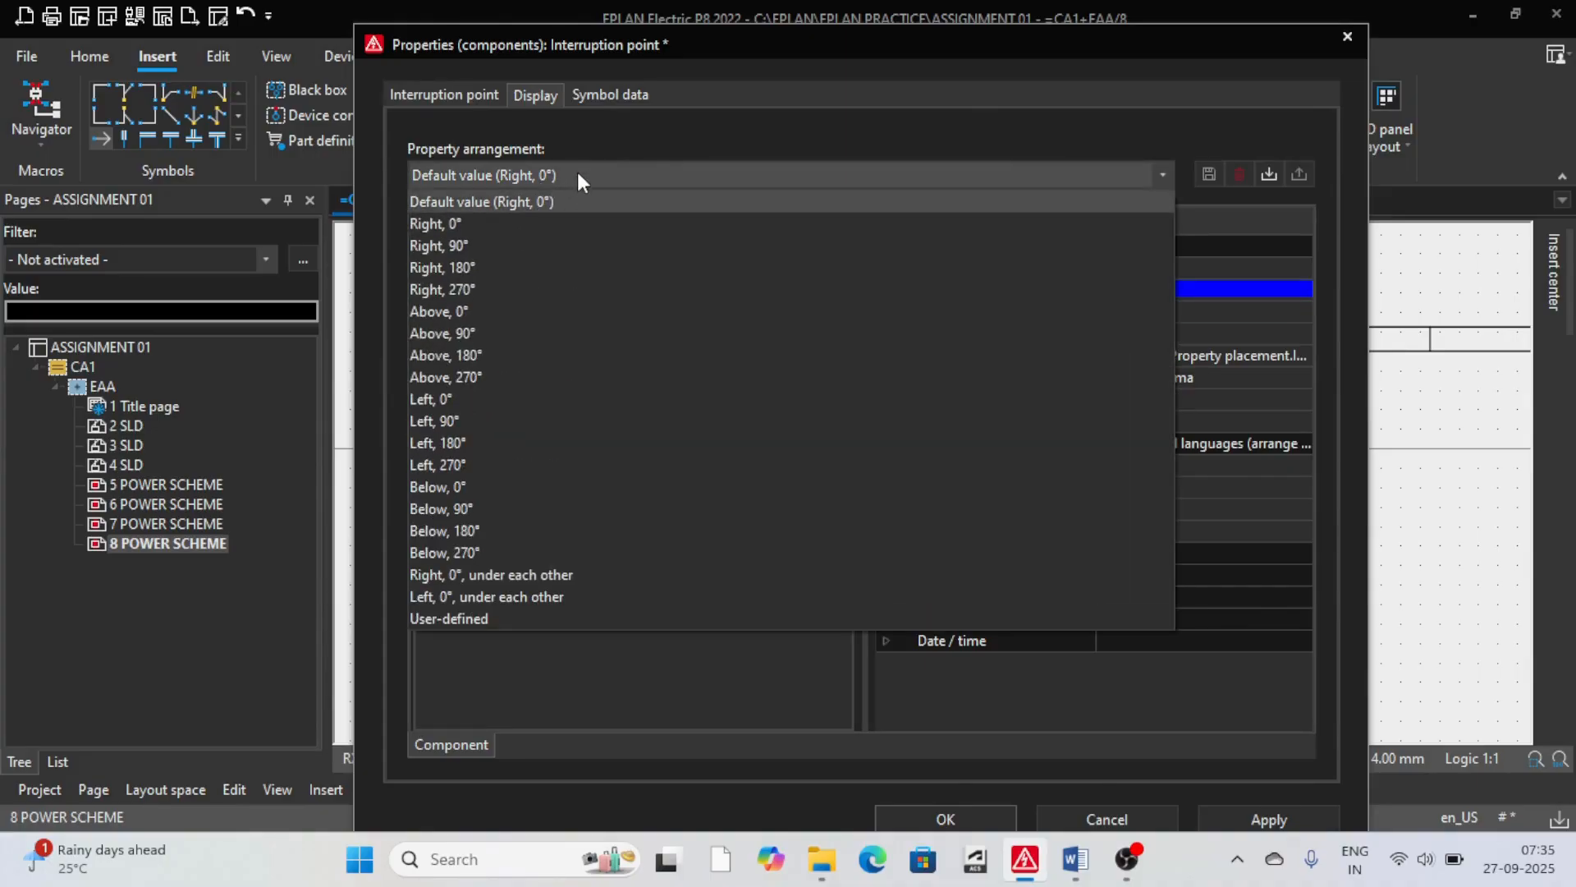
{"action": "left_click", "coordinate": [578, 176]}
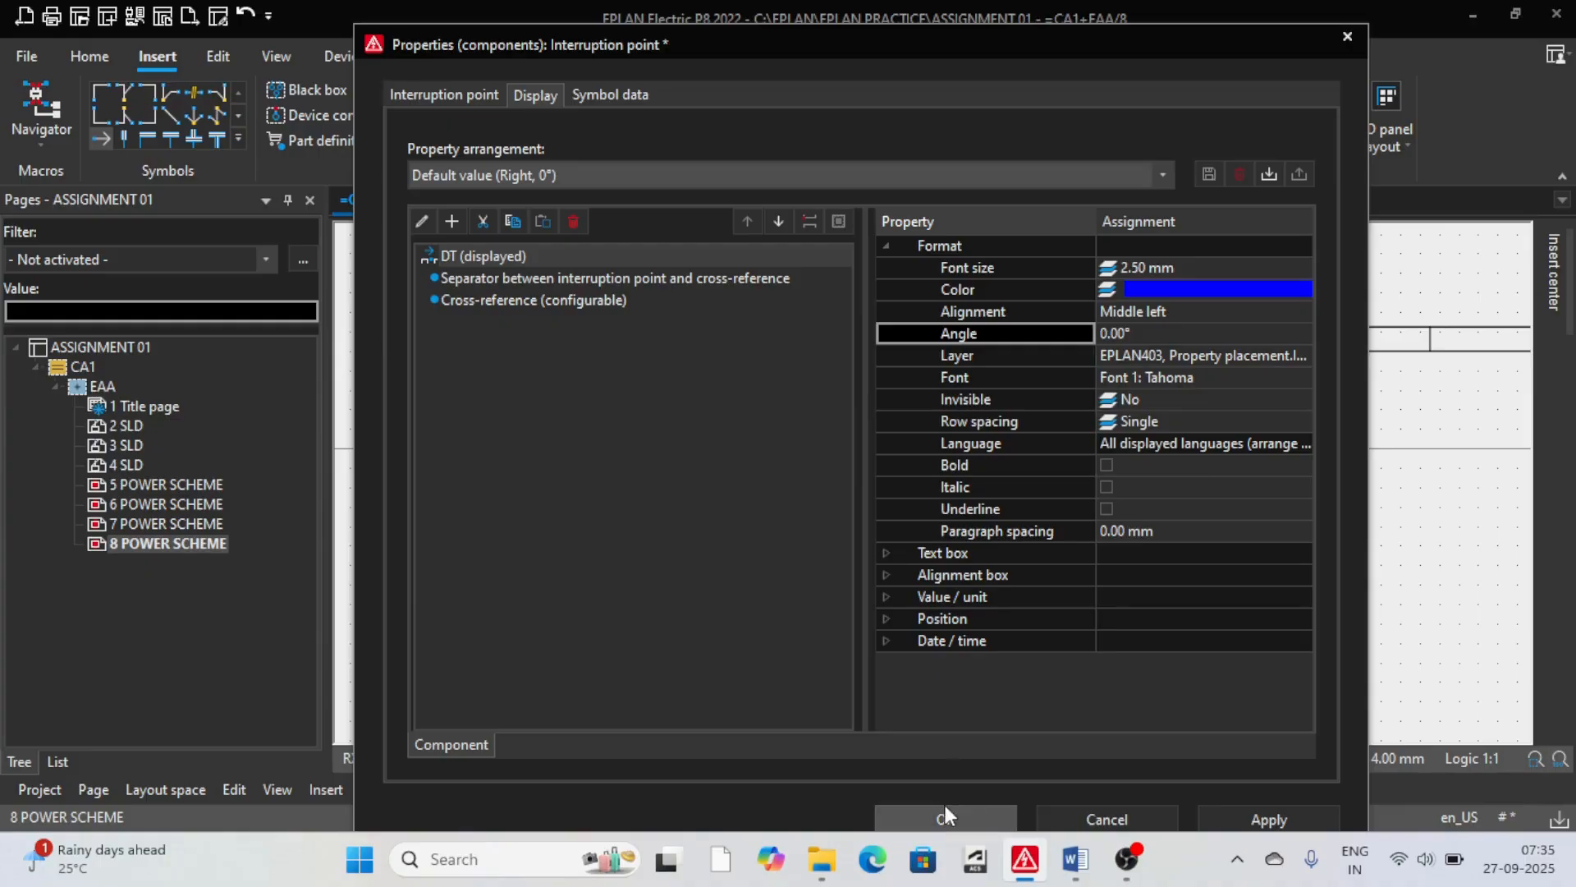
{"action": "left_click", "coordinate": [630, 176]}
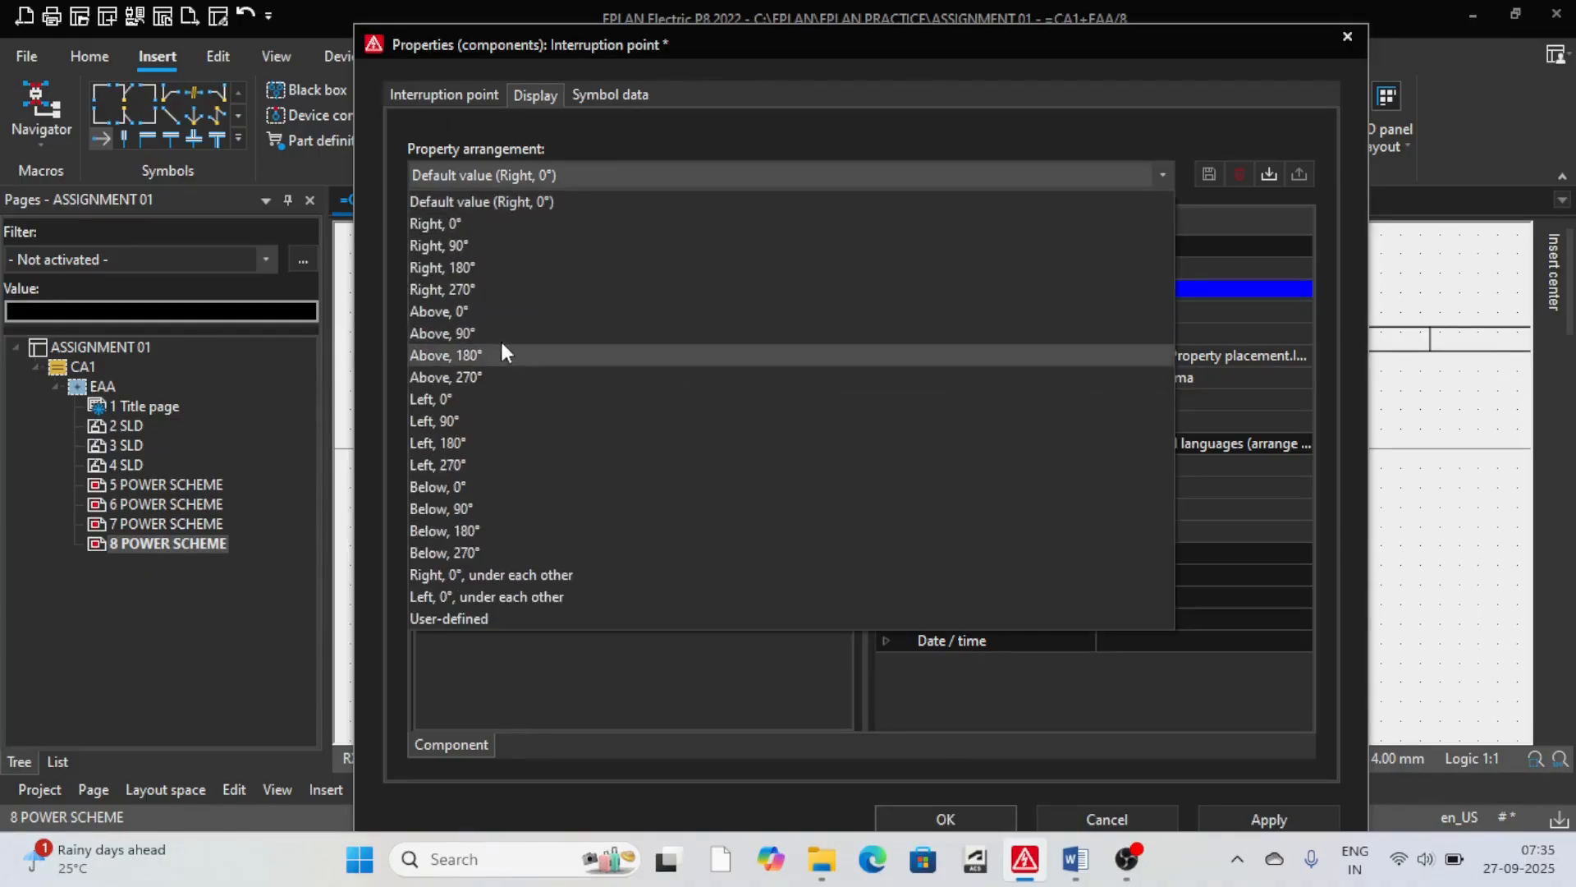
{"action": "left_click", "coordinate": [472, 399]}
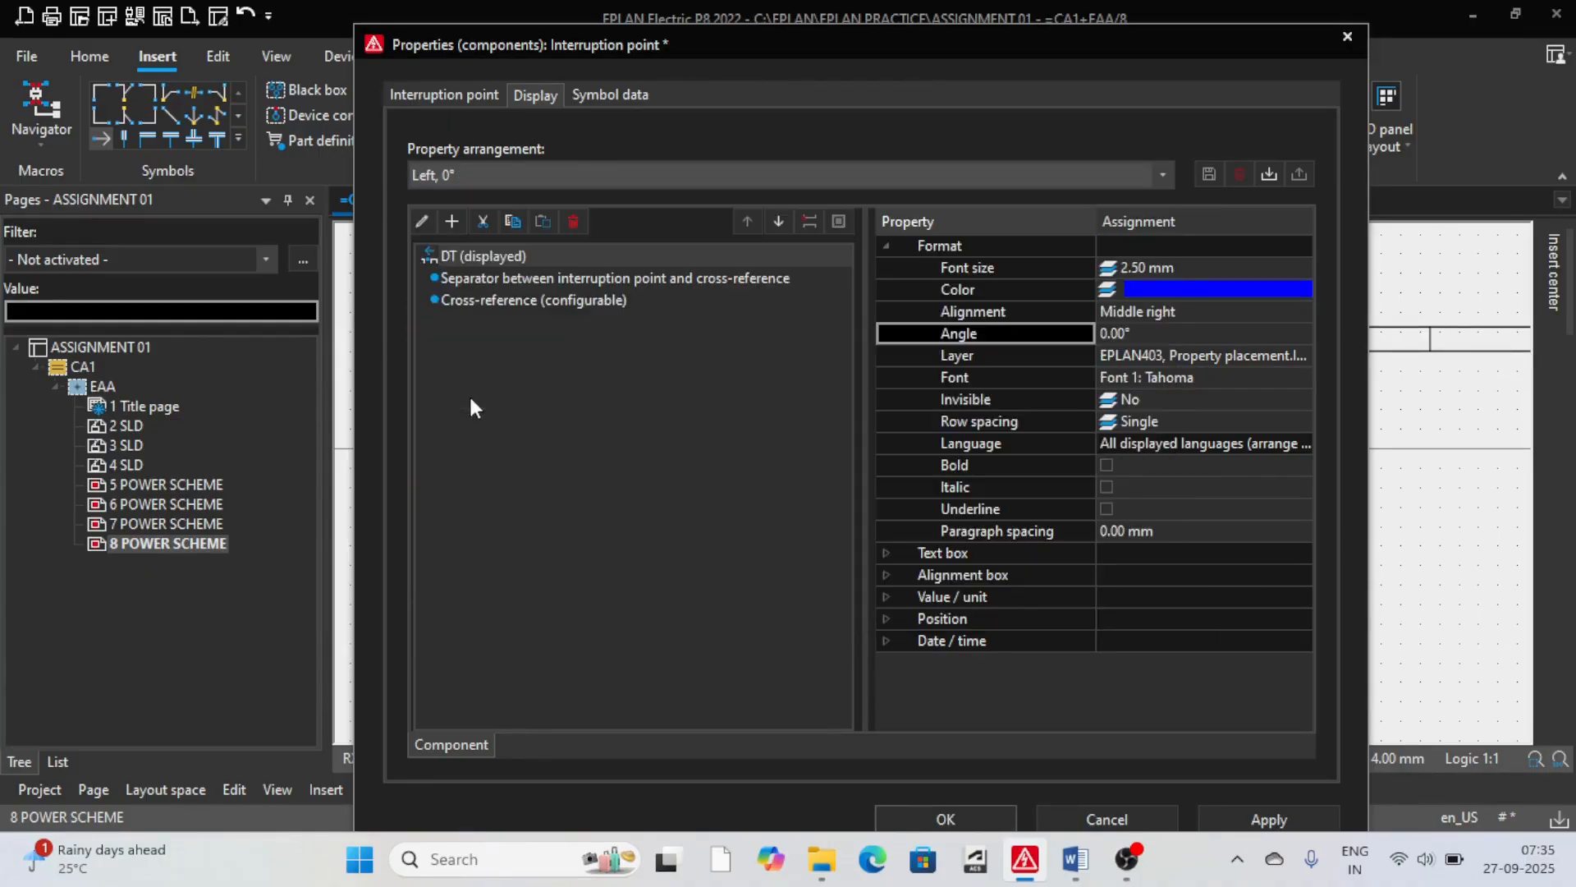
{"action": "left_click", "coordinate": [965, 825]}
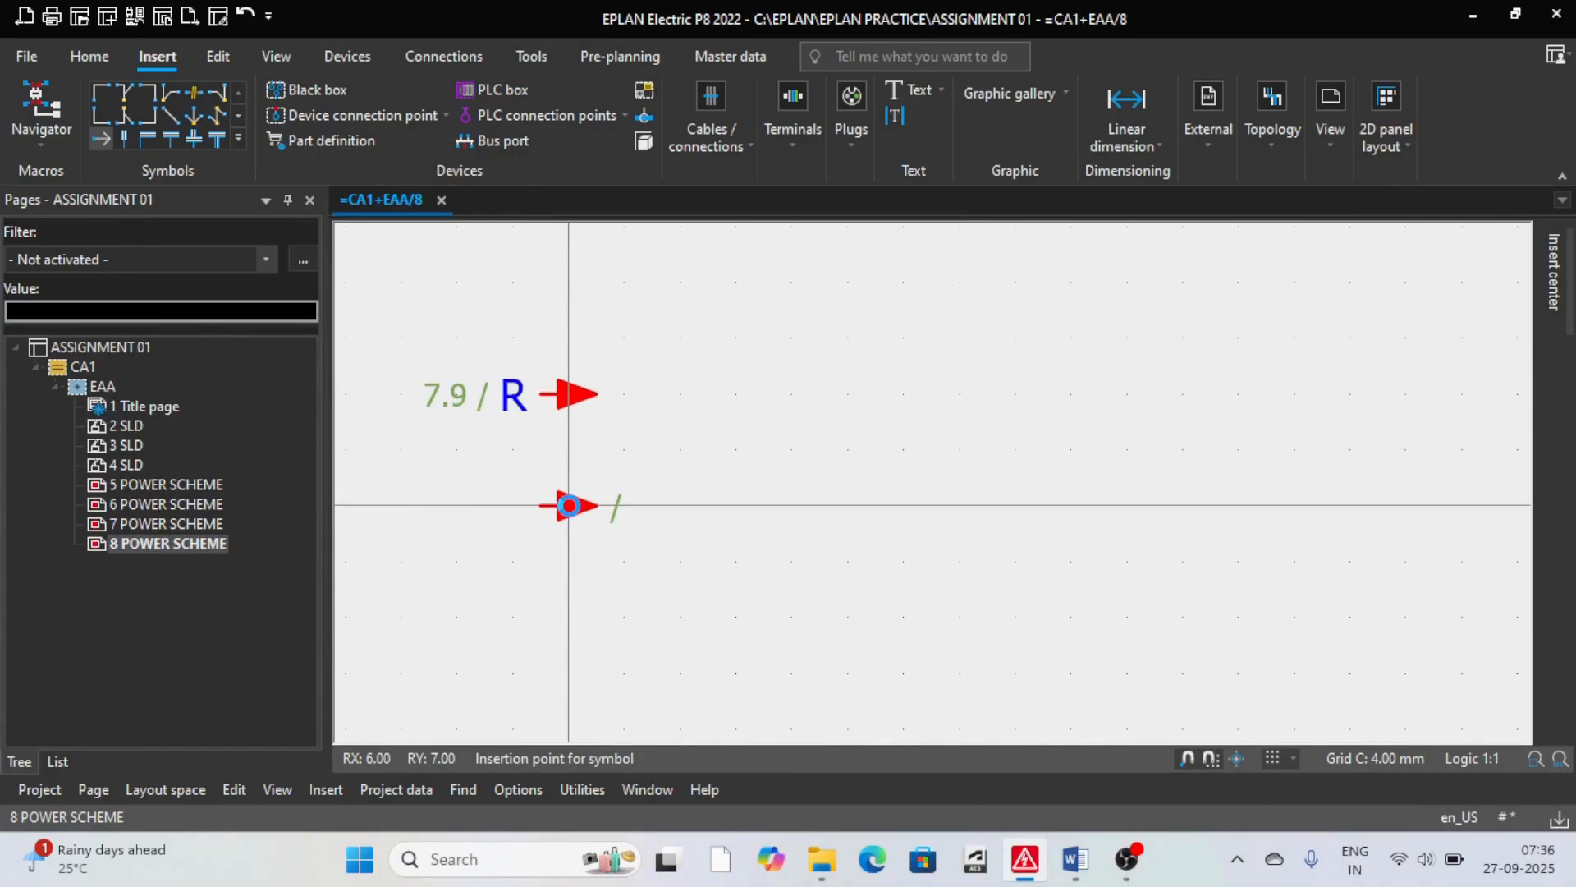
Step: Add interruption point Y below R at RX 6.00, RY 7.00, with sort code 3 and the property arrangement Left, 0°
{"action": "left_click", "coordinate": [568, 504]}
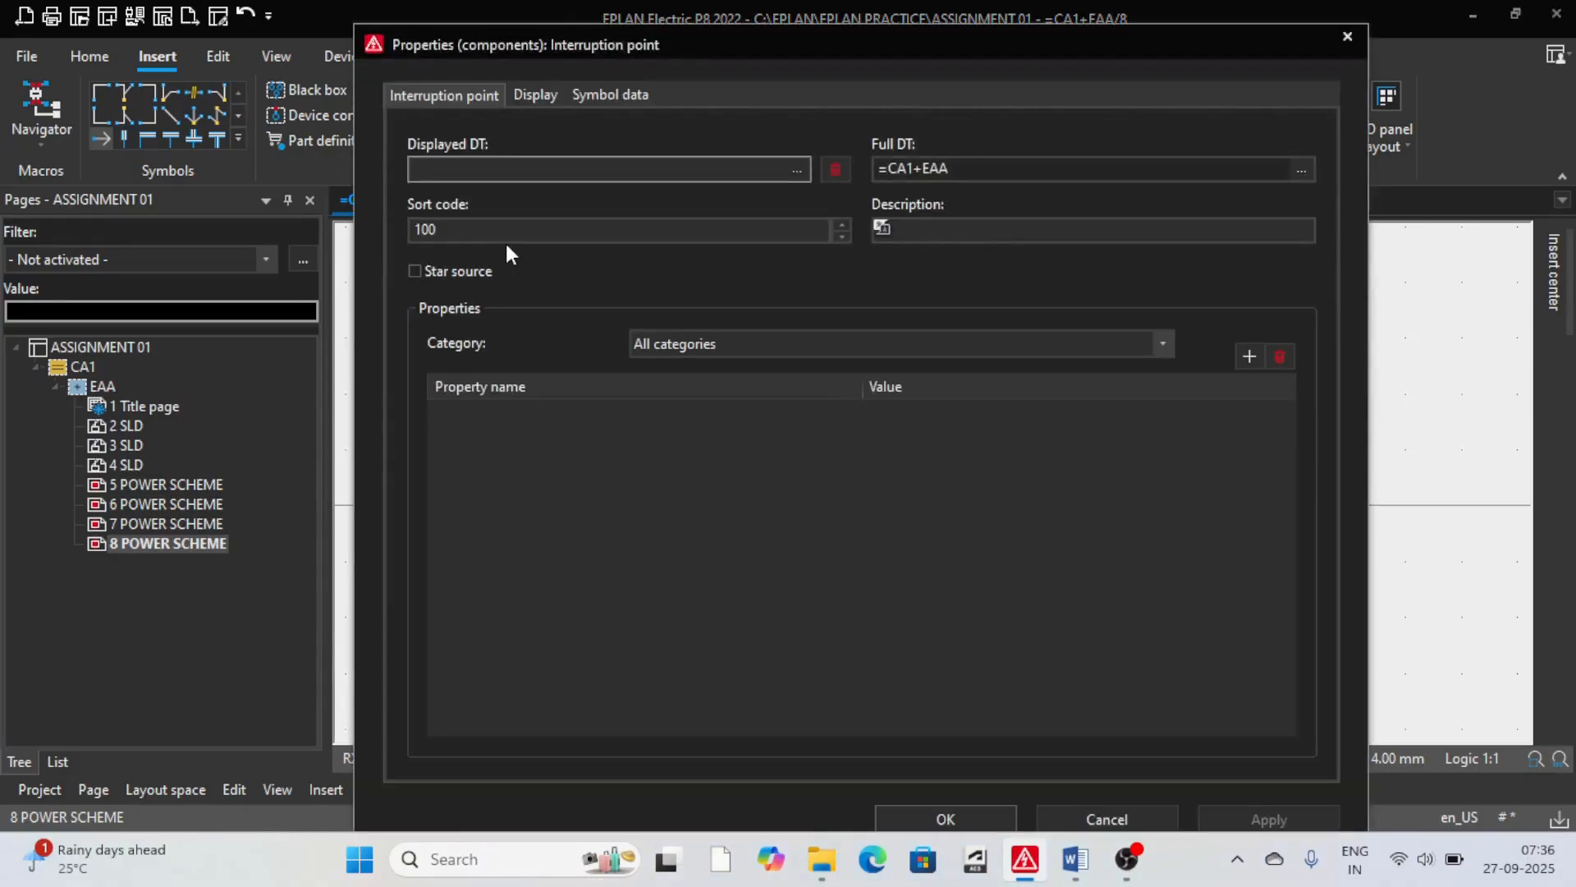
{"action": "type", "text": "Y"}
{"action": "left_click", "coordinate": [451, 237]}
{"action": "left_click_drag", "start_coordinate": [451, 237], "coordinate": [404, 230]}
{"action": "type", "text": "3"}
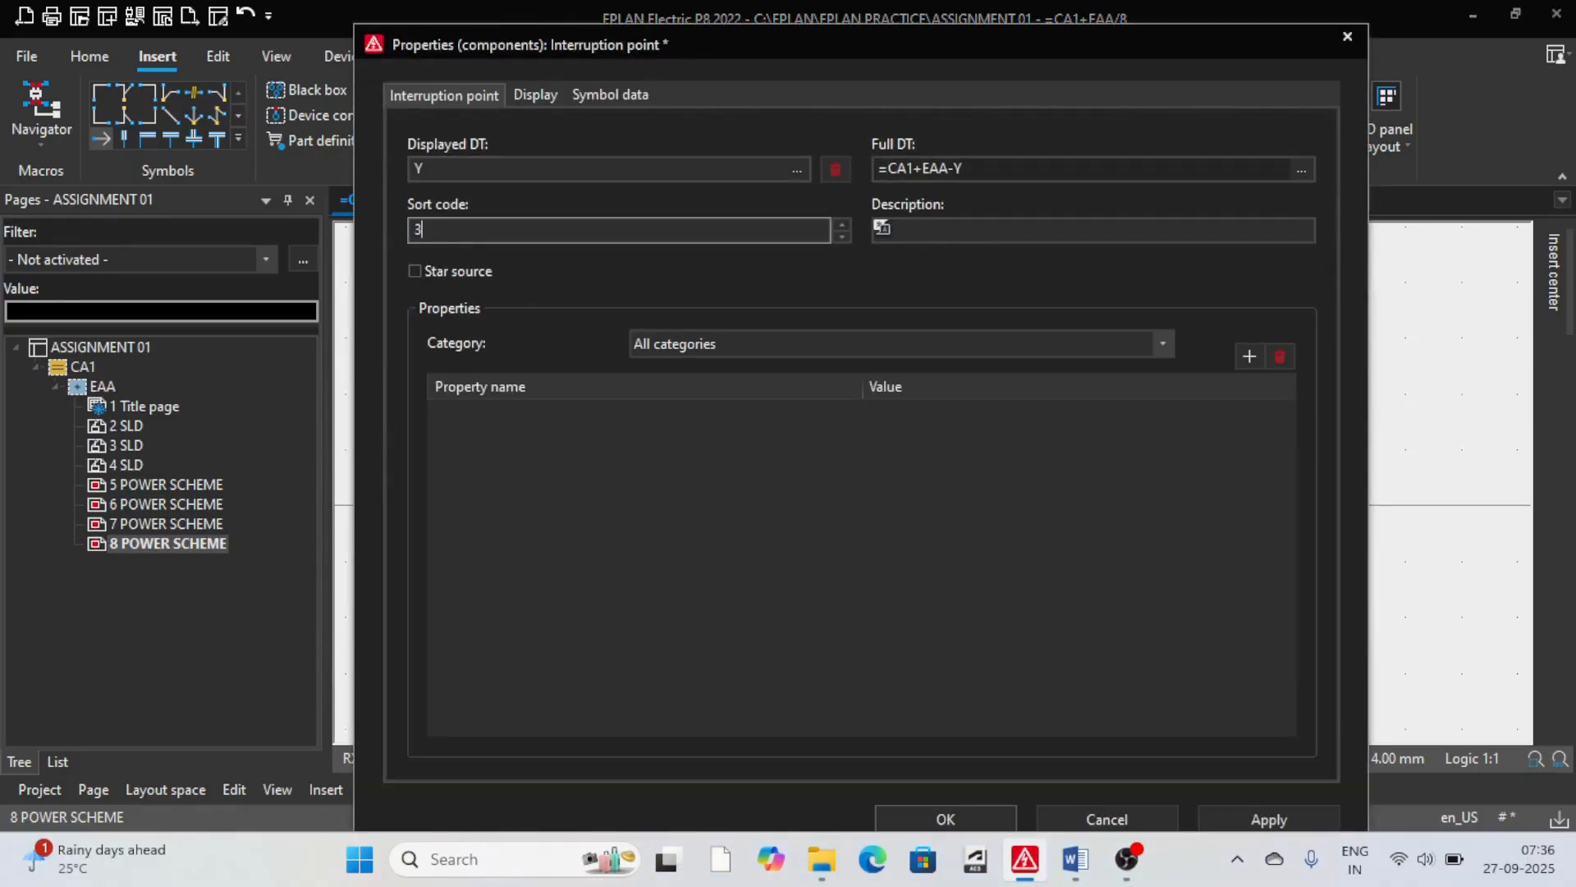
{"action": "left_click", "coordinate": [551, 96]}
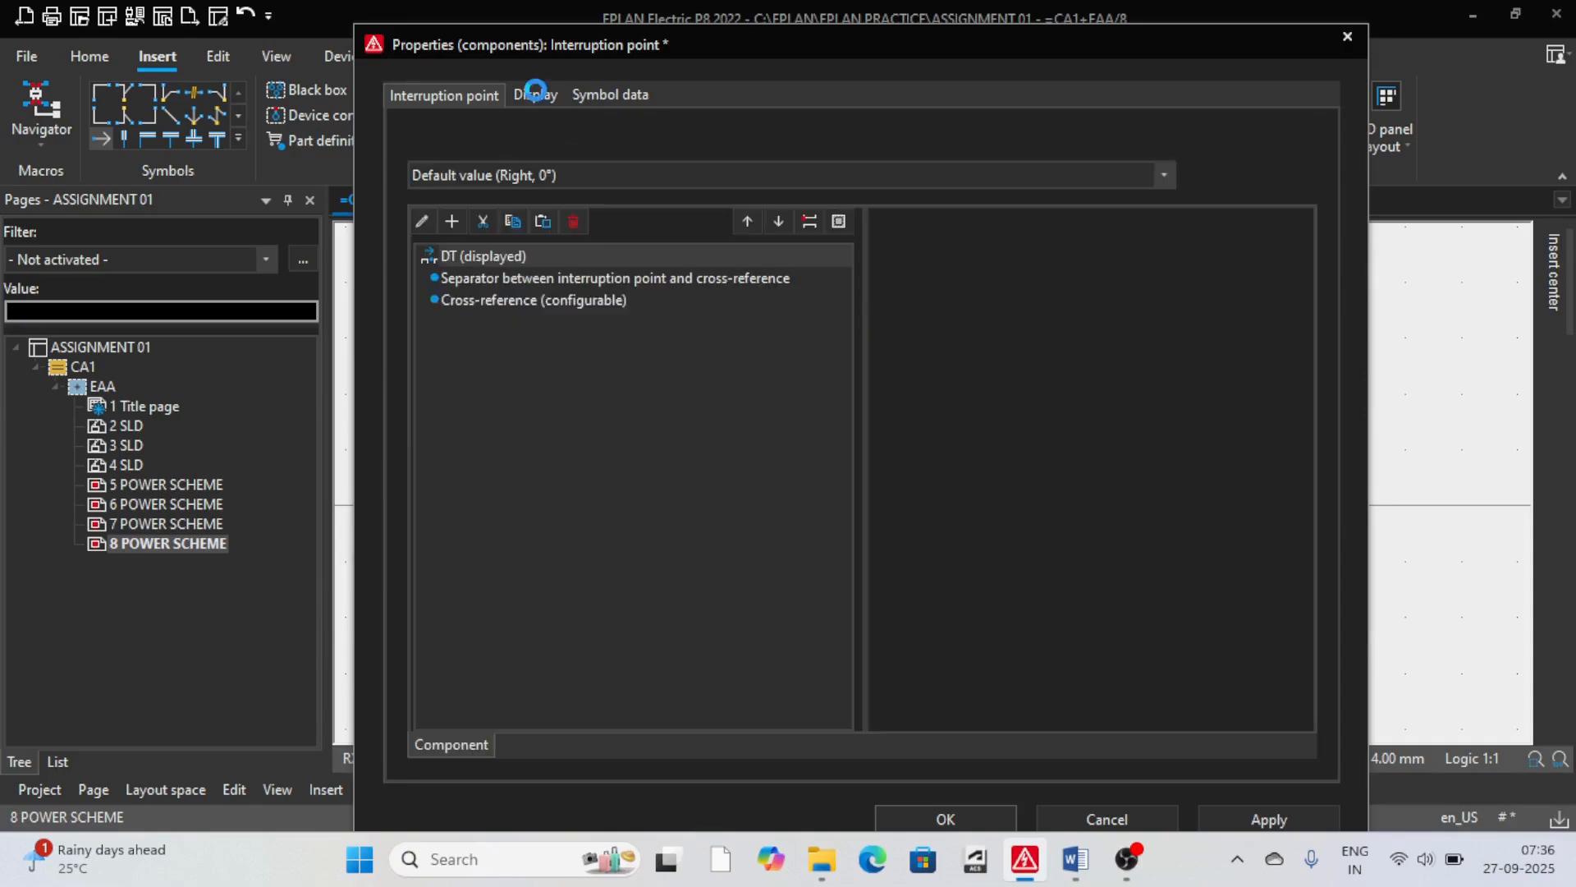
{"action": "left_click", "coordinate": [545, 176]}
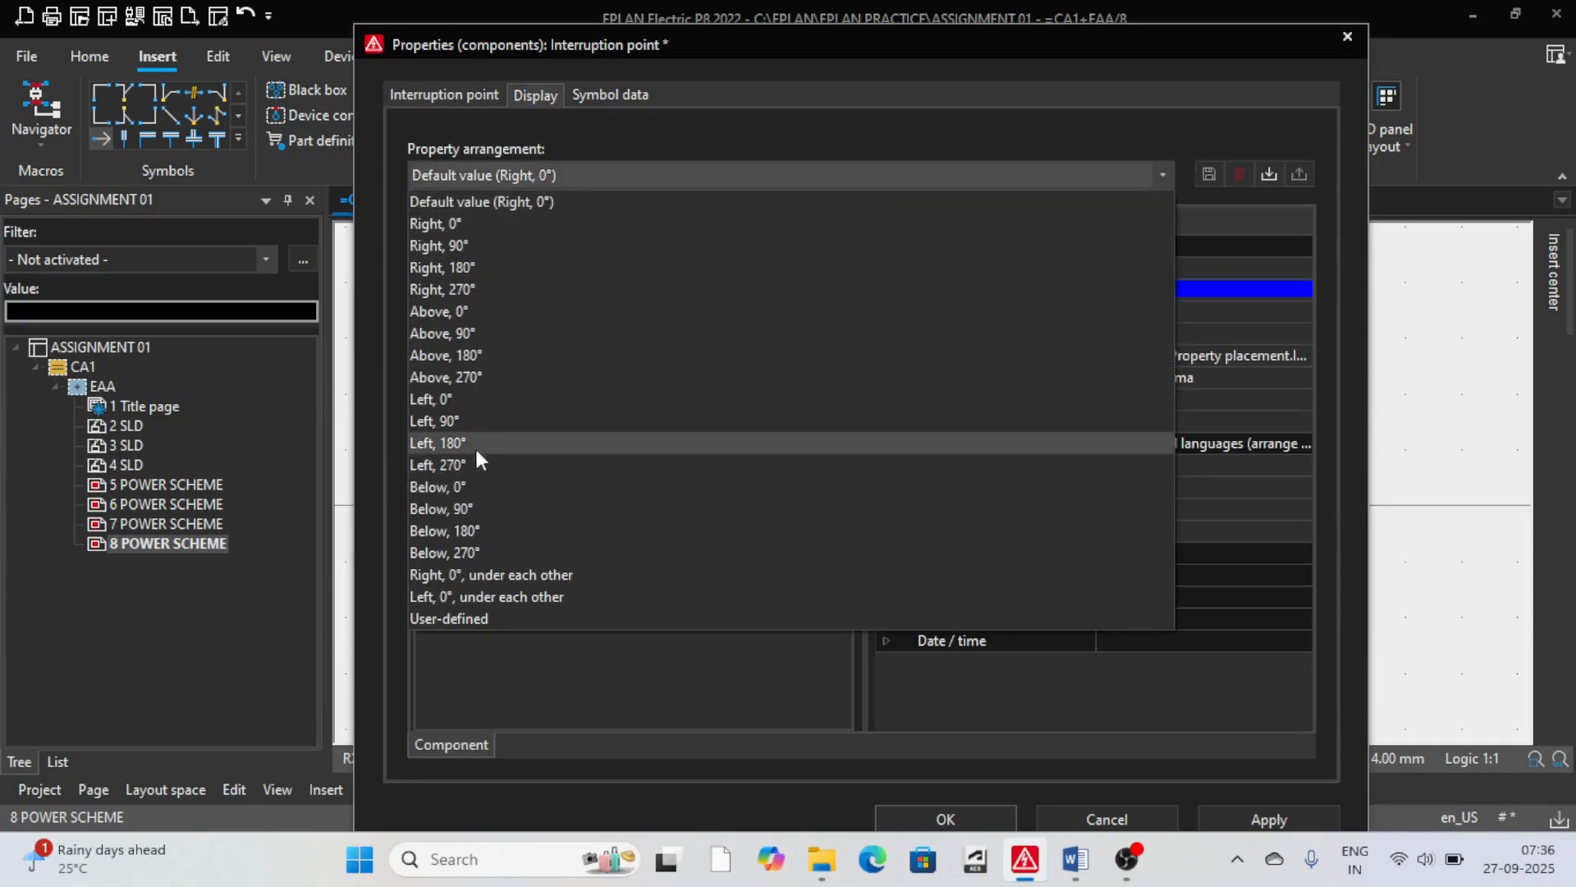
{"action": "left_click", "coordinate": [486, 400]}
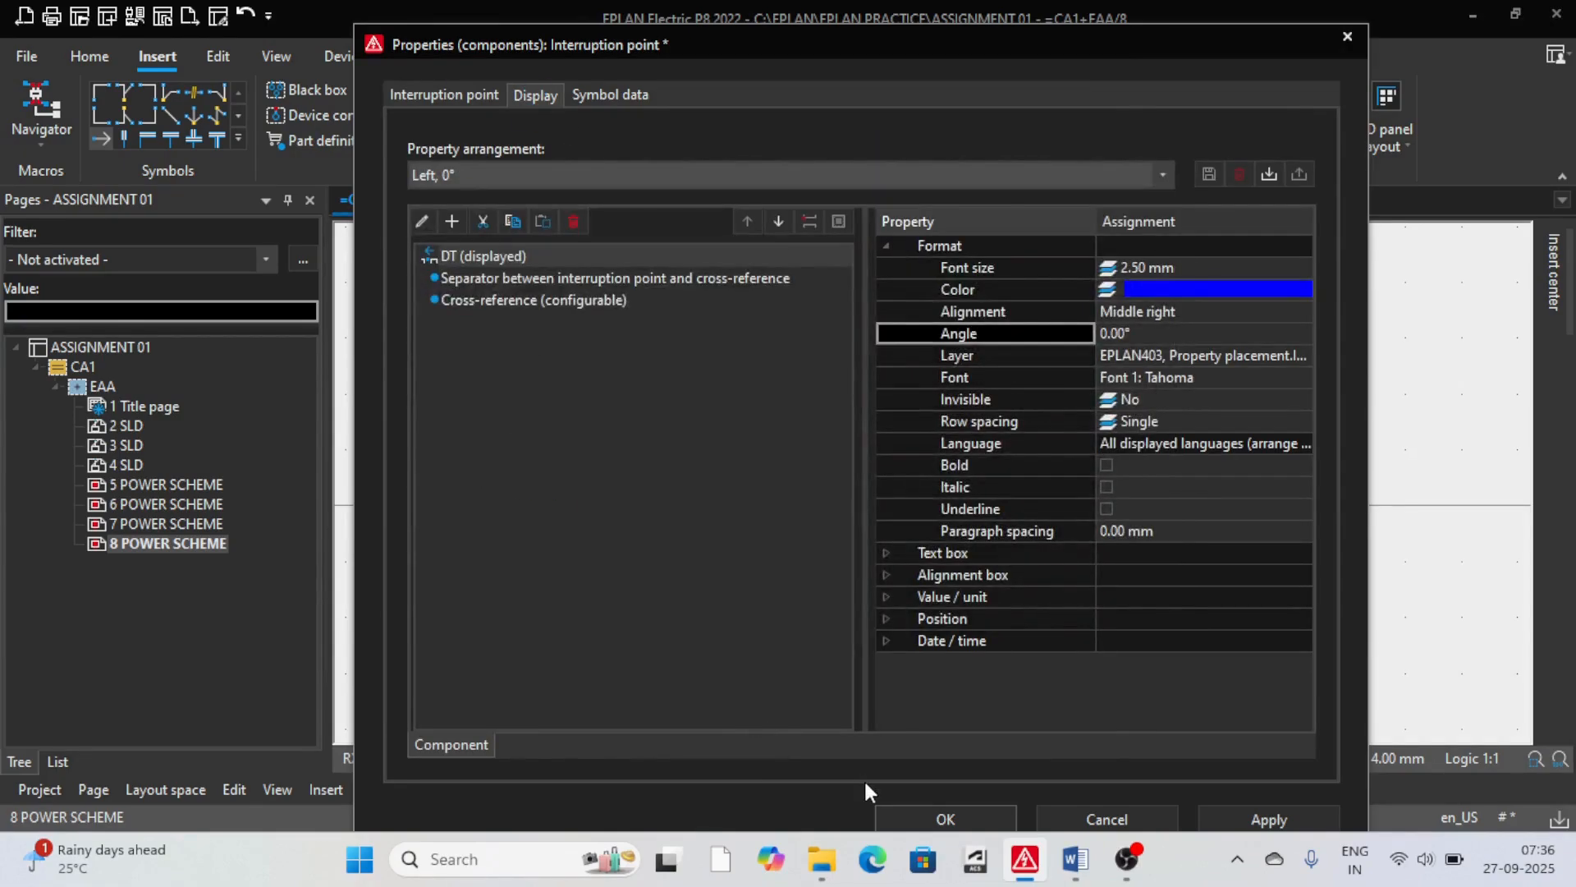
{"action": "left_click", "coordinate": [944, 820]}
Step: Add interruption point B below Y at RX 6.00, RY 9.00, with sort code 3 and the property arrangement Left, 0°
{"action": "scroll", "coordinate": [626, 580], "scroll_direction": "down", "scroll_amount": 2}
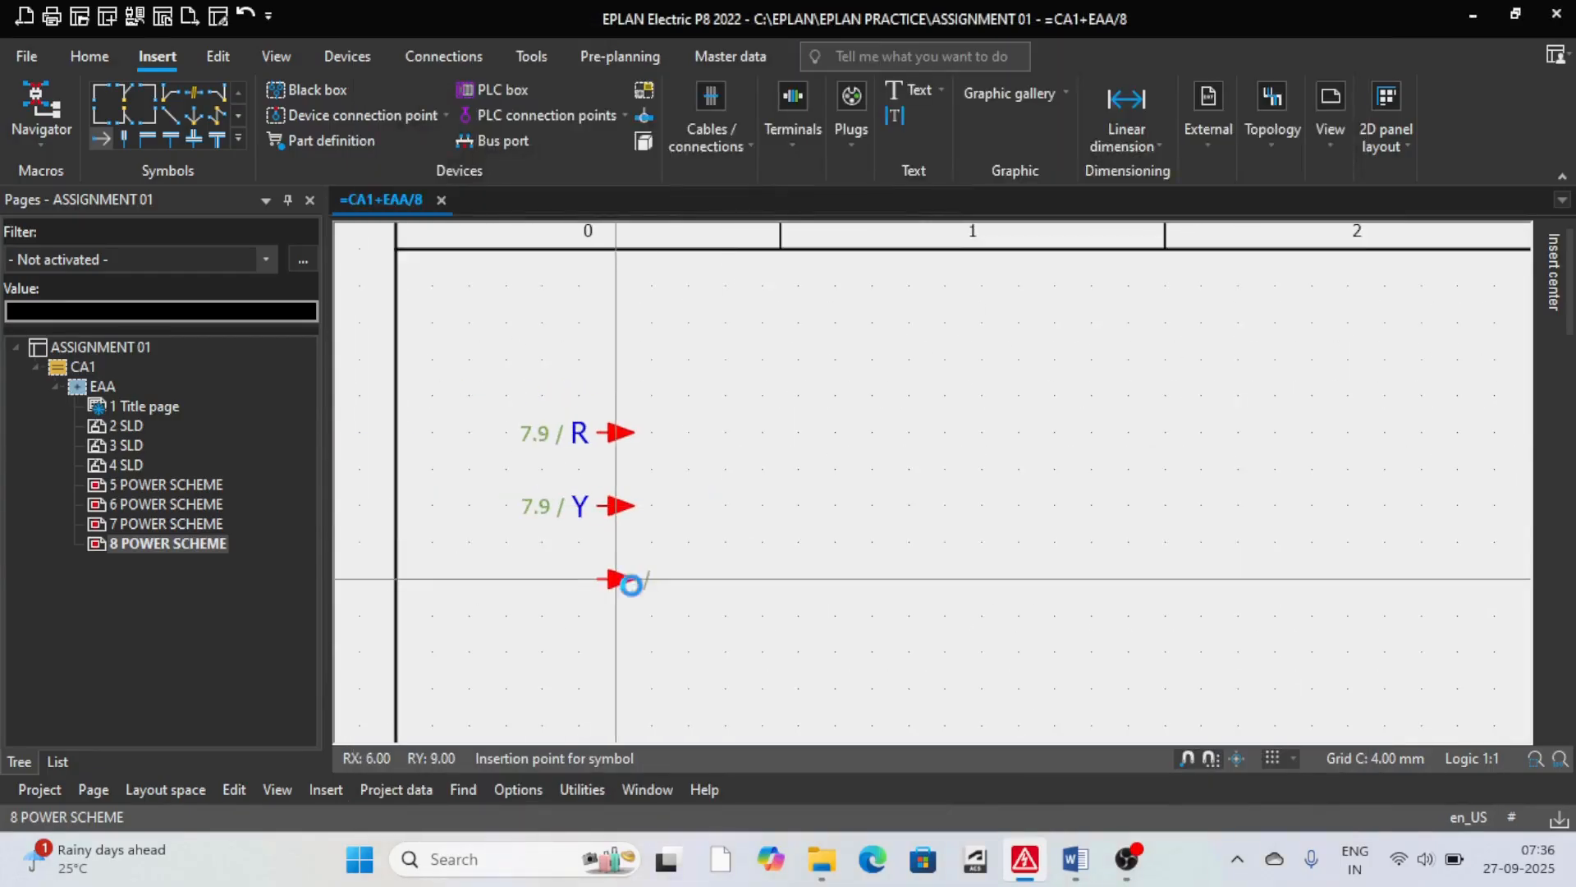
{"action": "scroll", "coordinate": [619, 574], "scroll_direction": "up", "scroll_amount": 2}
{"action": "left_click", "coordinate": [617, 580]}
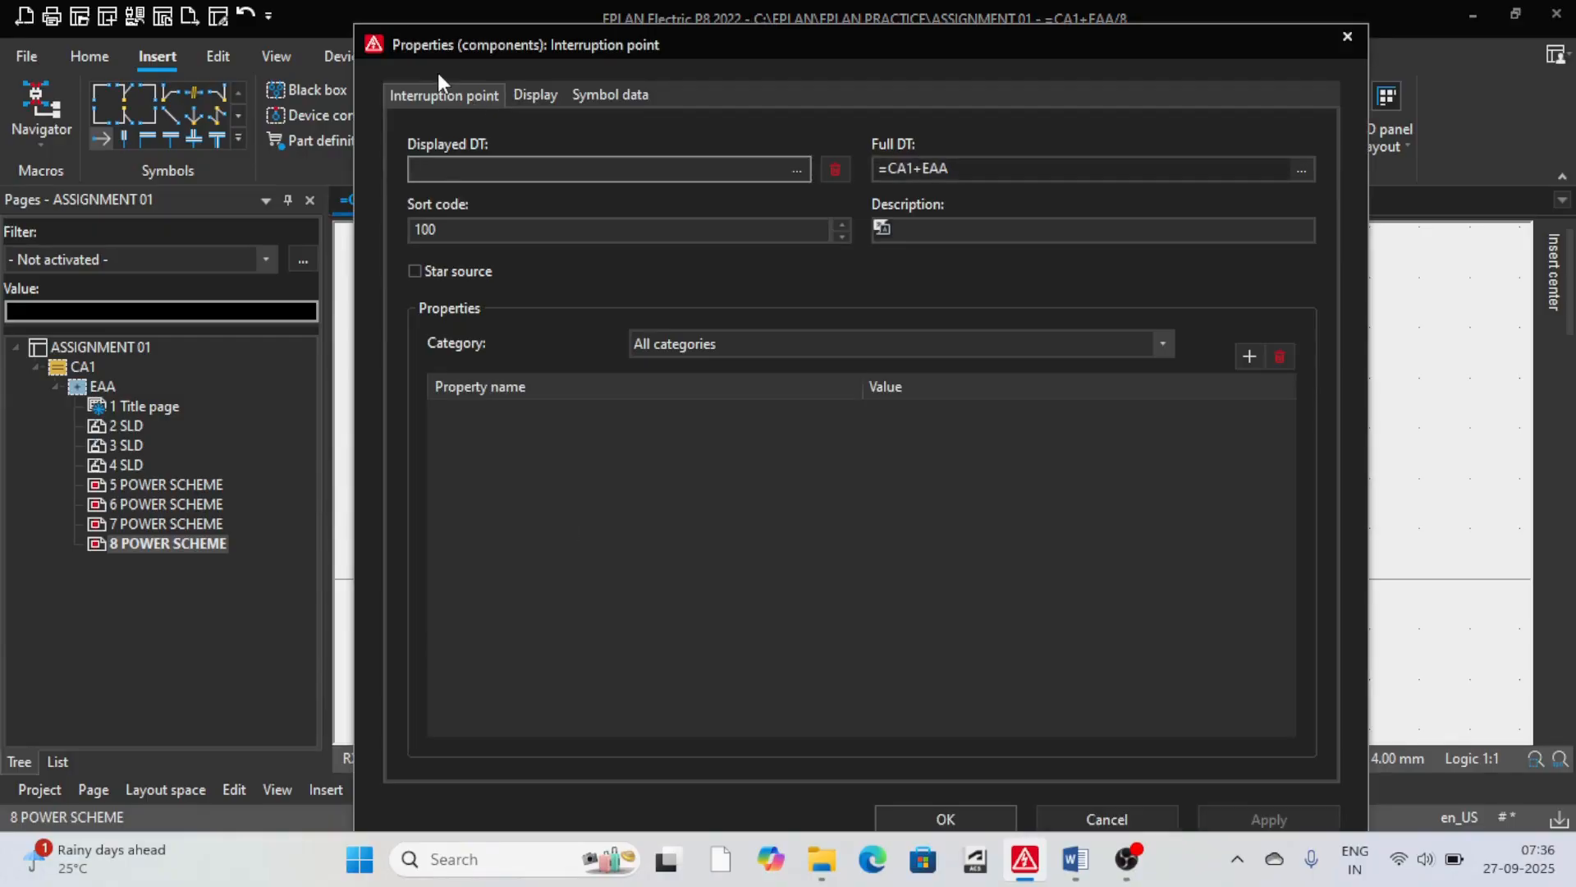
{"action": "type", "text": "B"}
{"action": "left_click_drag", "start_coordinate": [452, 234], "coordinate": [403, 232]}
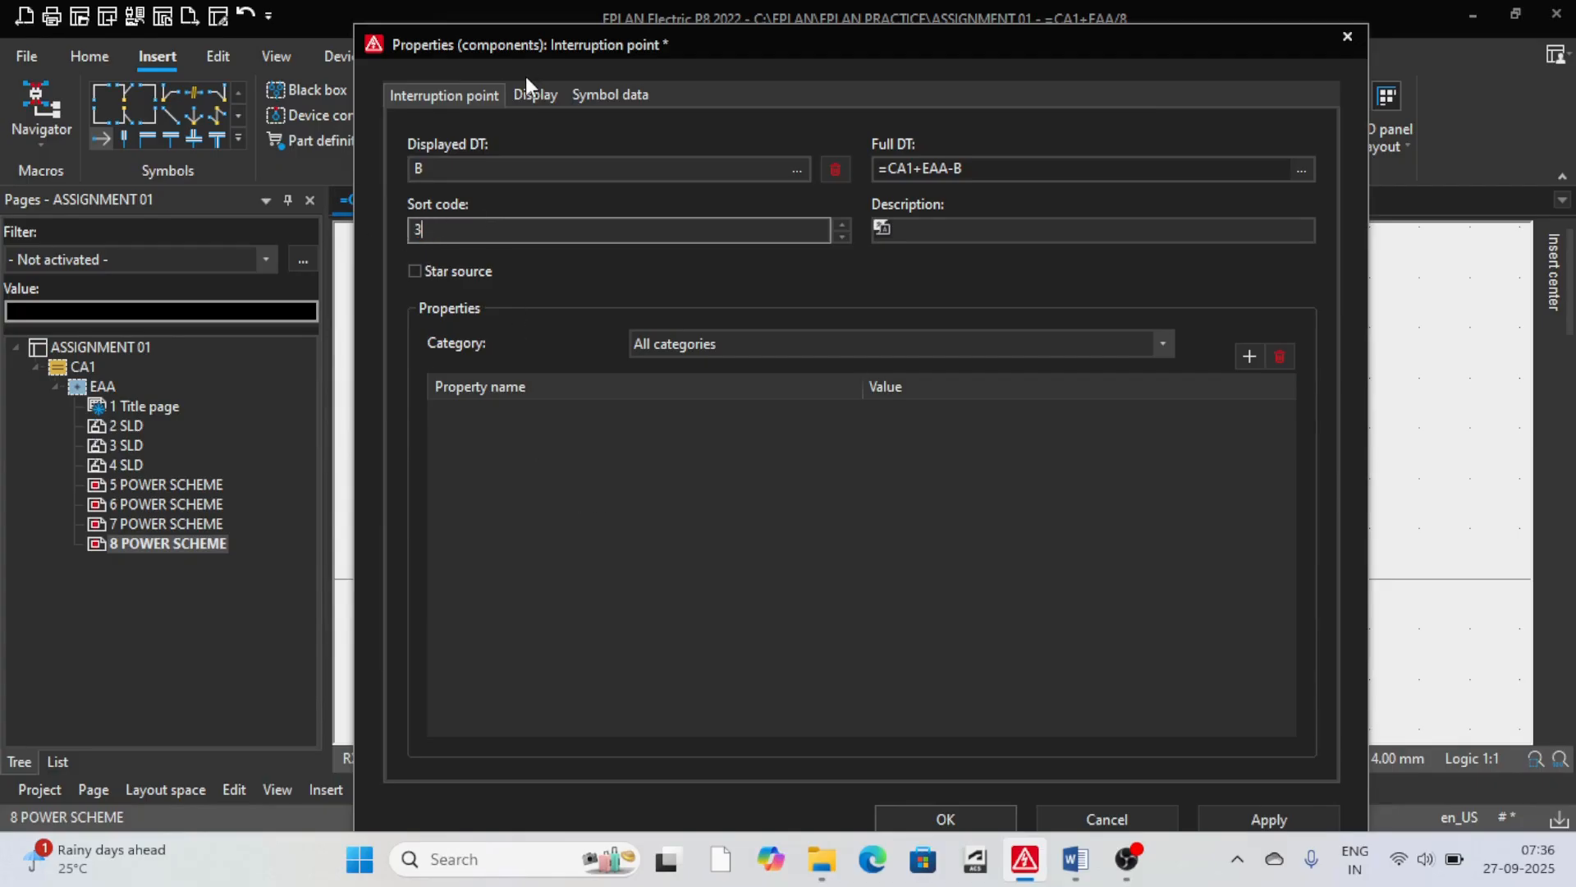
{"action": "left_click", "coordinate": [534, 95]}
{"action": "left_click", "coordinate": [550, 178]}
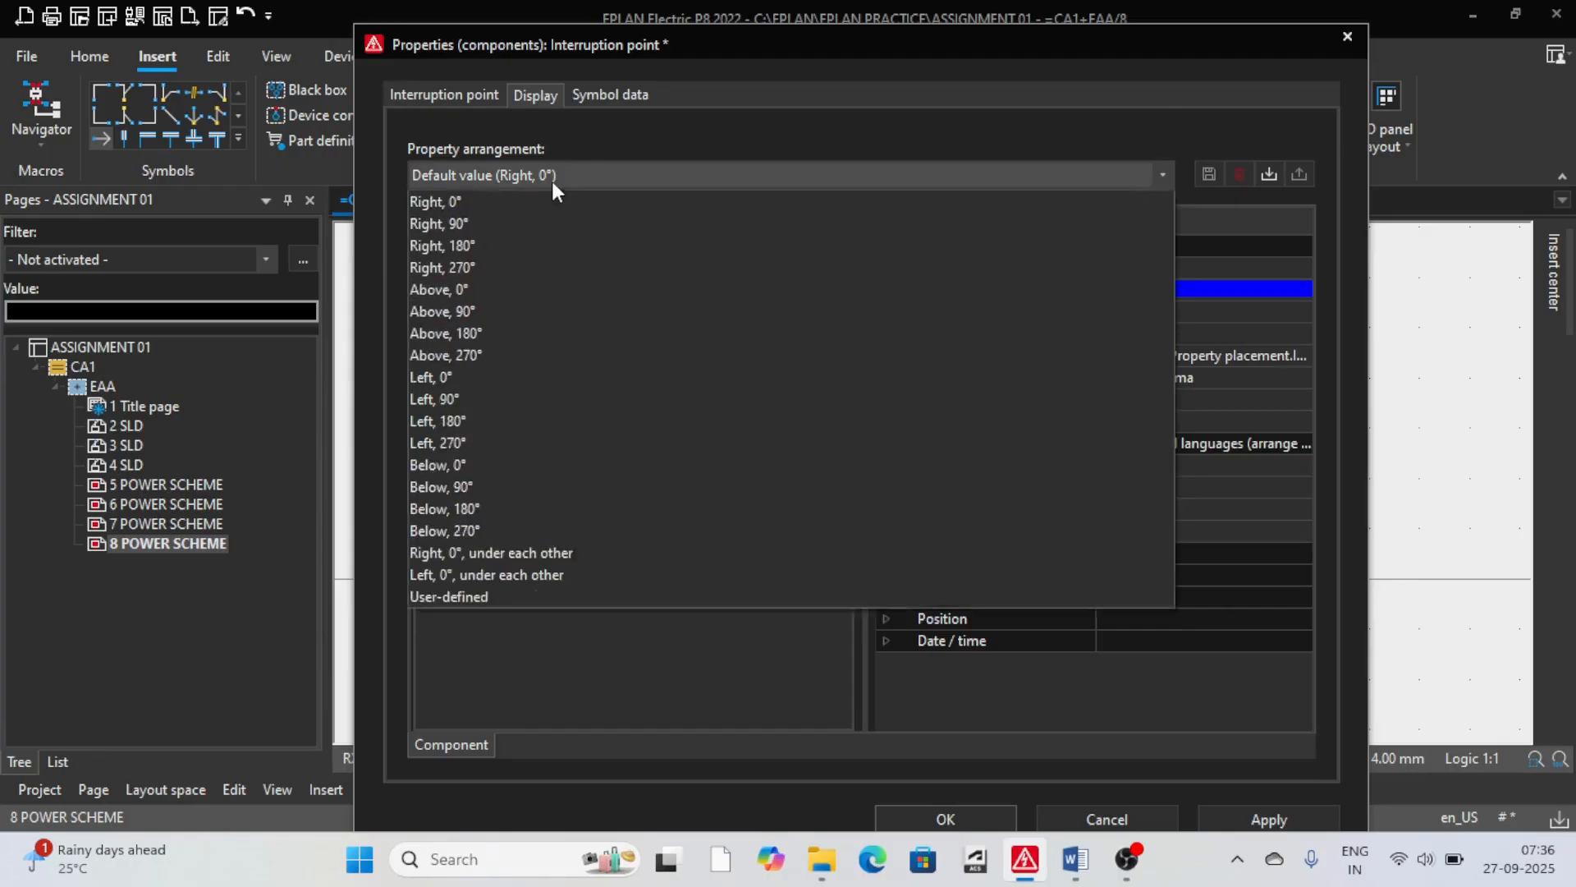
{"action": "left_click", "coordinate": [461, 400]}
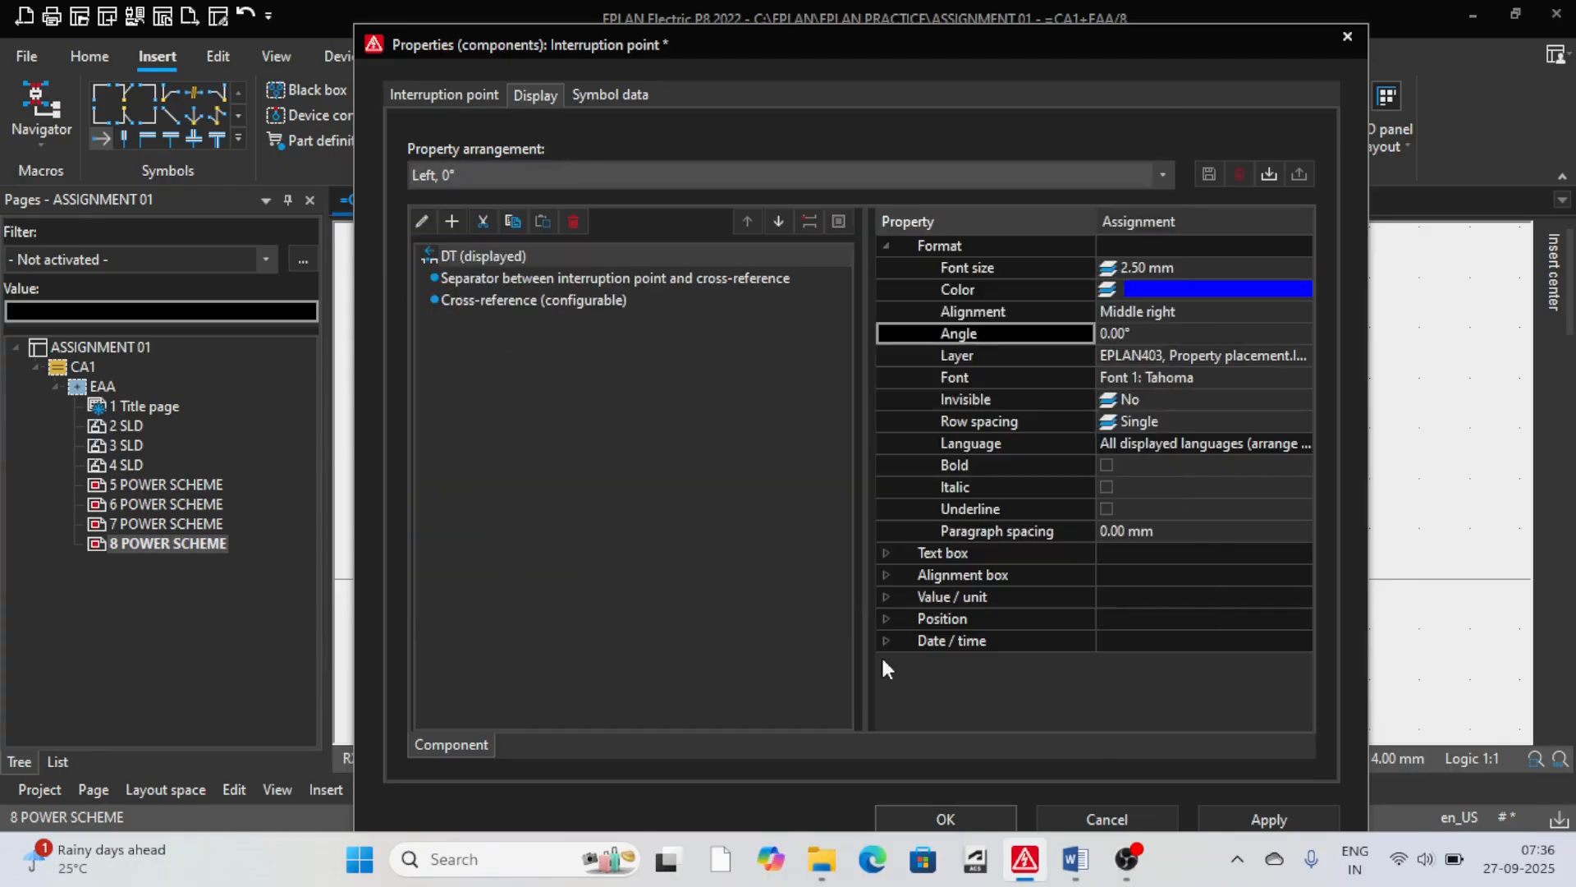
{"action": "left_click", "coordinate": [969, 824]}
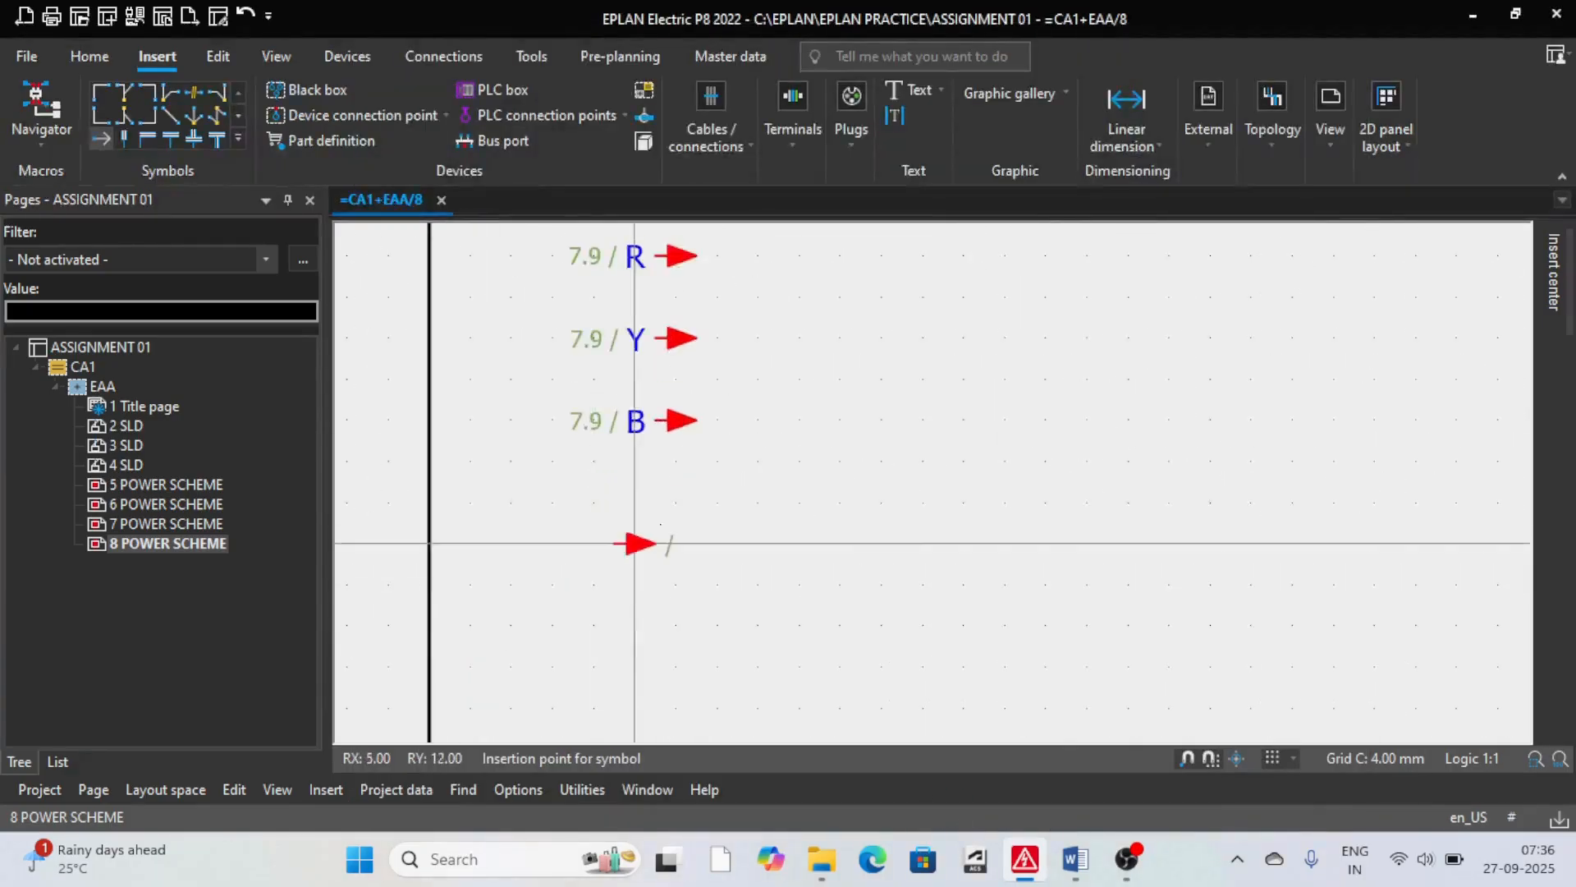
Step: Add interruption point N below B, aligned with the others, using the property arrangement Left, 0°
{"action": "left_click", "coordinate": [673, 499]}
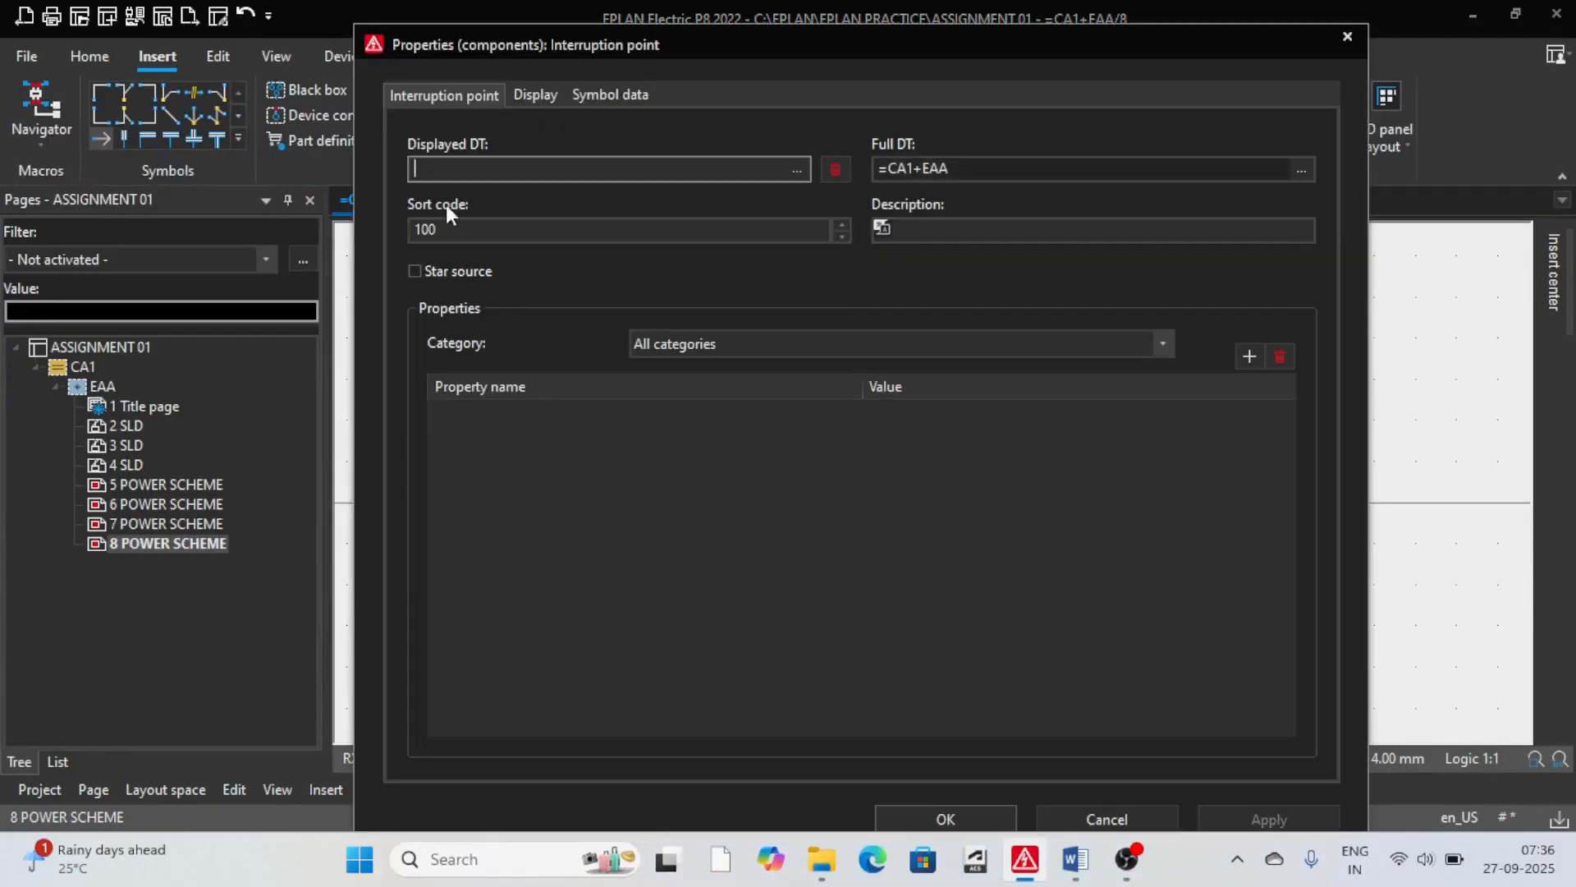
{"action": "left_click", "coordinate": [449, 230]}
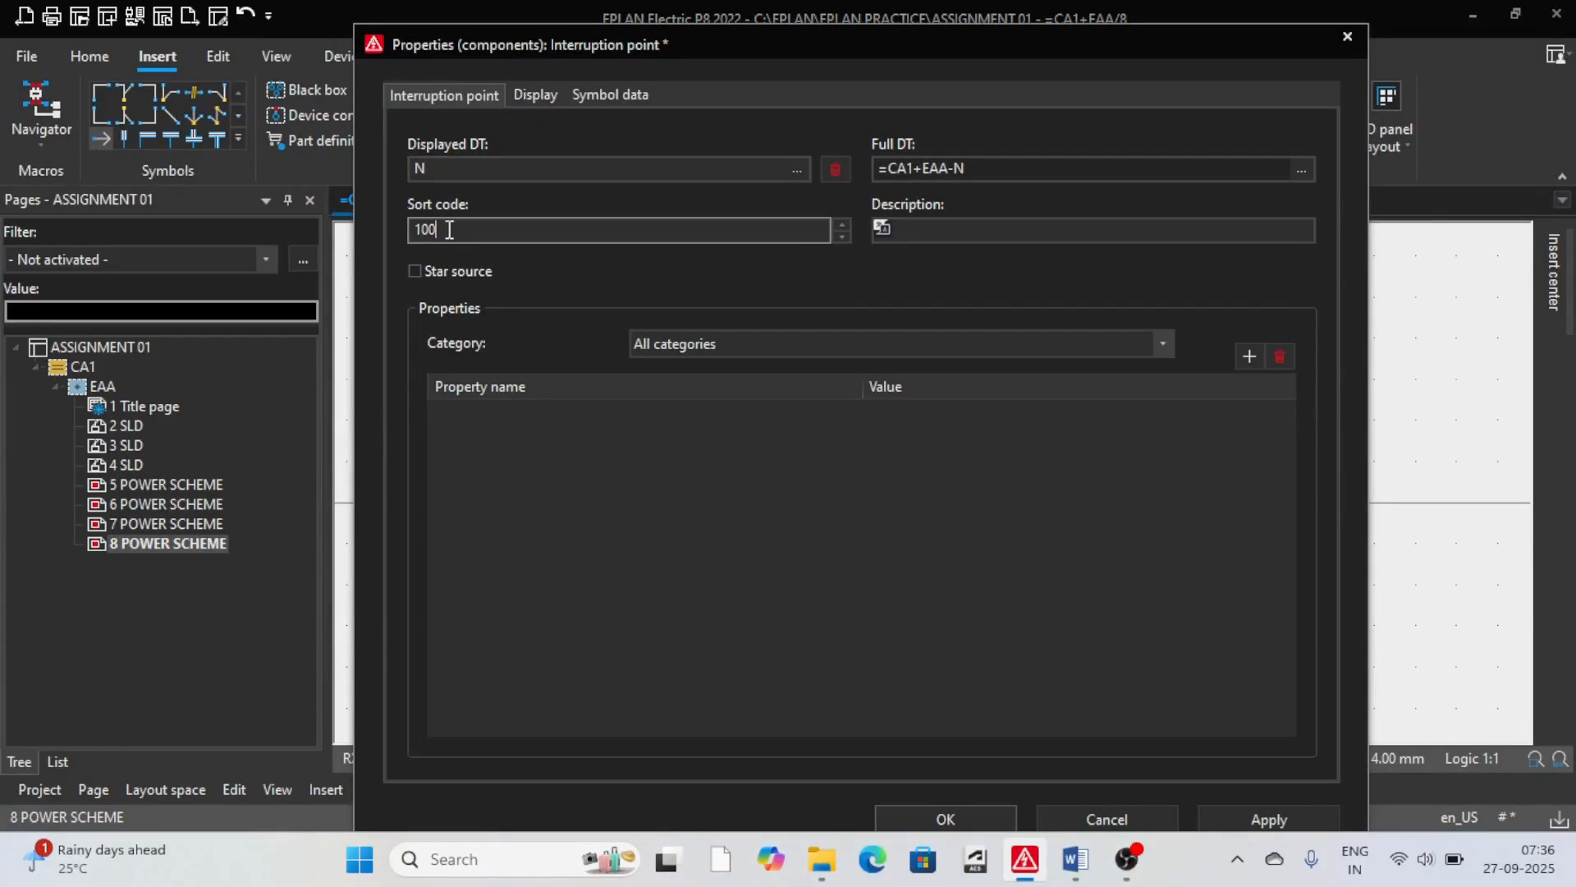
{"action": "left_click", "coordinate": [529, 94]}
{"action": "left_click", "coordinate": [574, 176]}
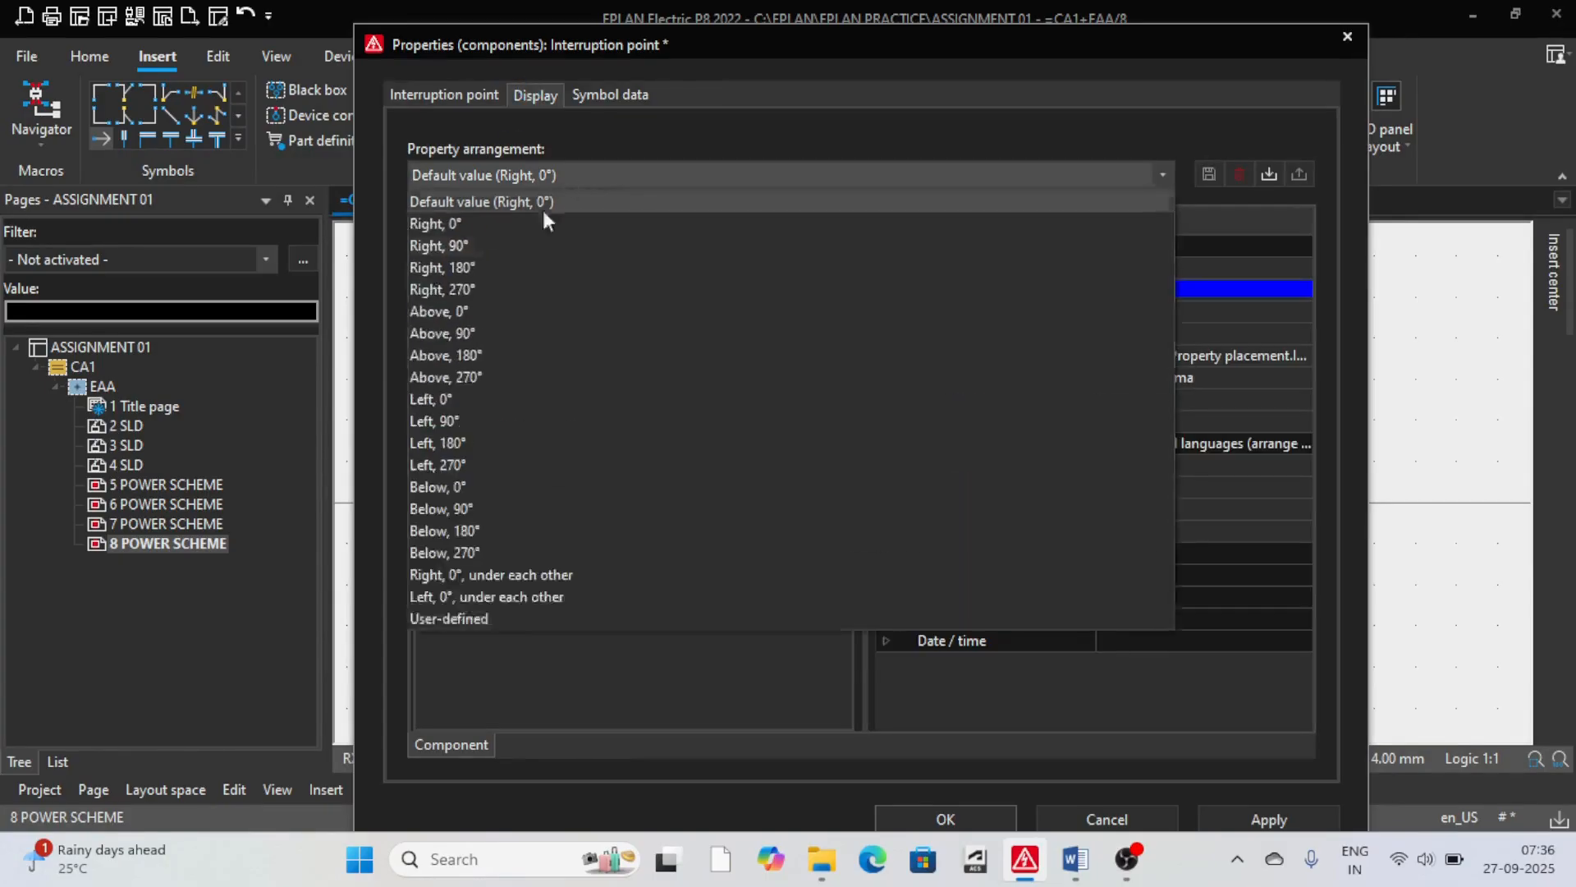
{"action": "left_click", "coordinate": [465, 397]}
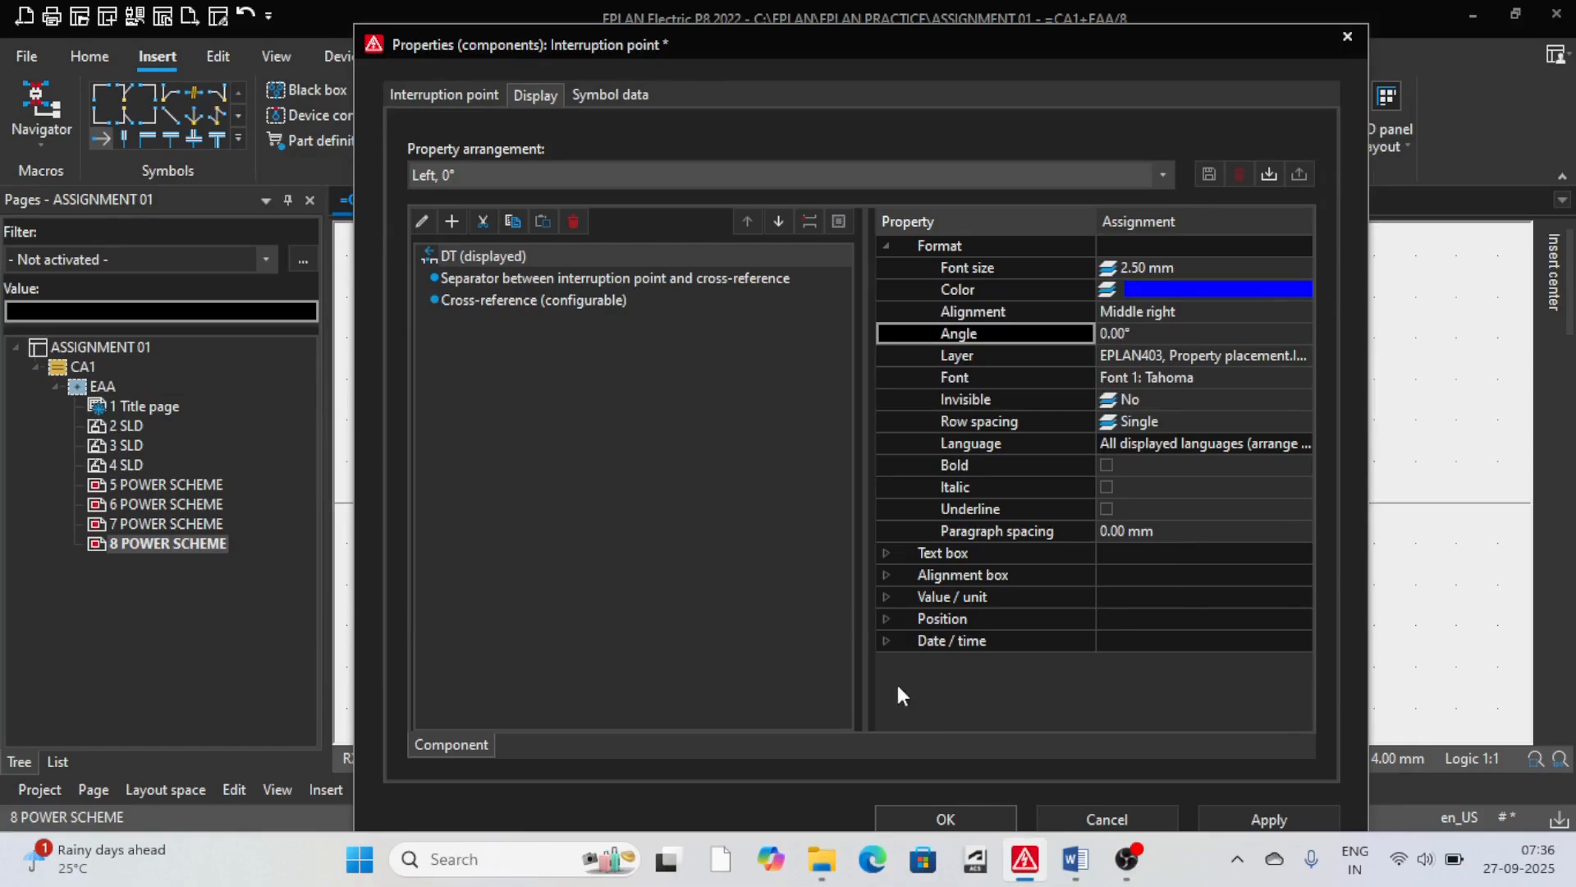
{"action": "left_click", "coordinate": [945, 819]}
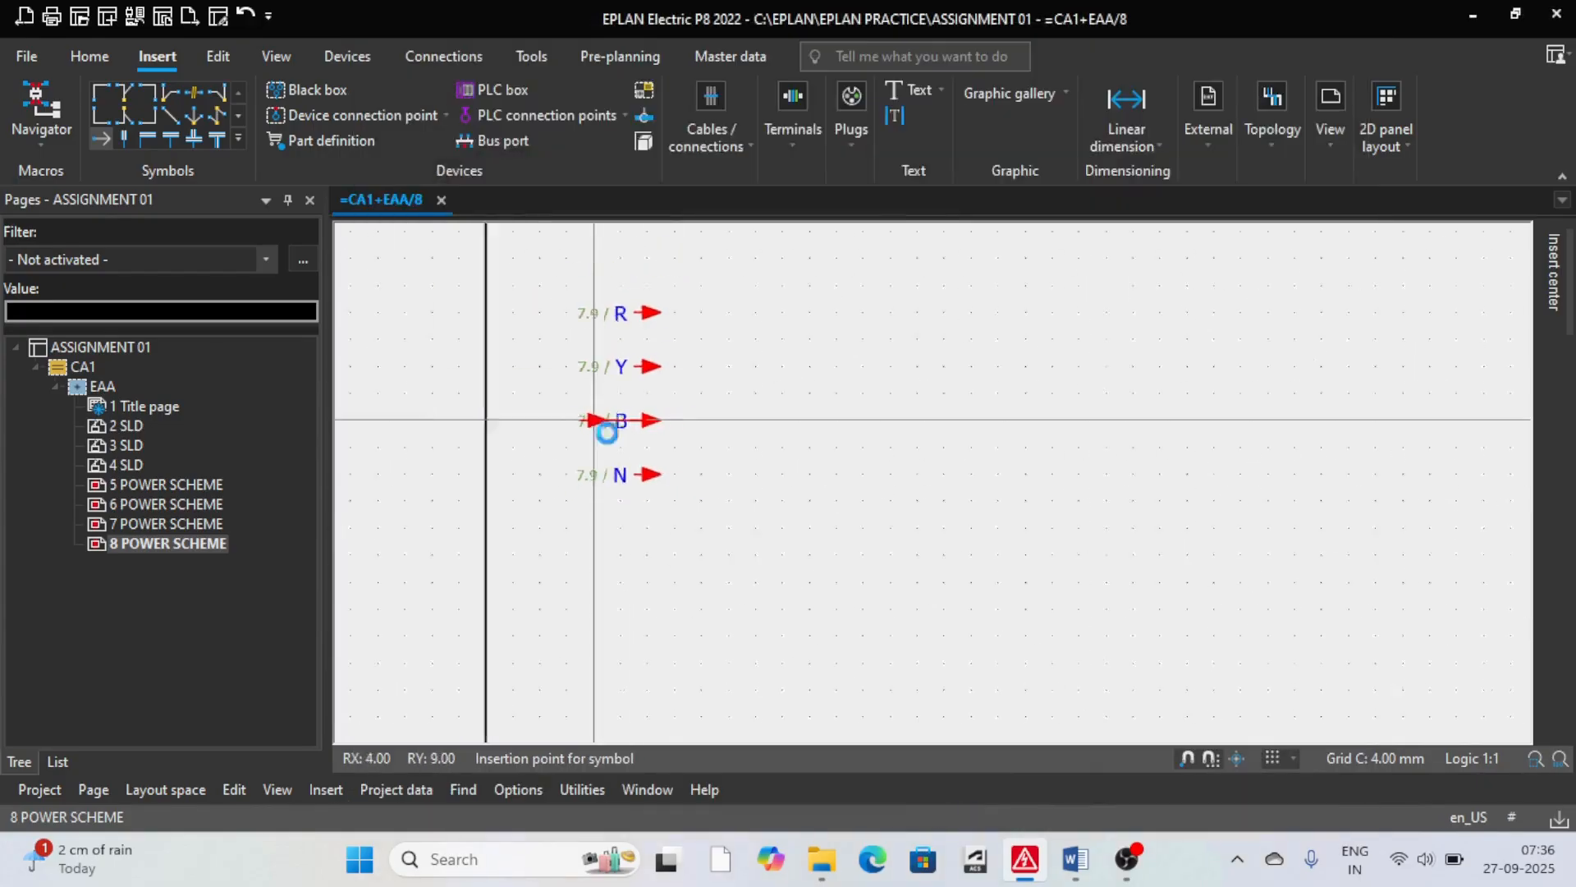
Step: Add interruption point R at RX 100.00, RY 5.00 to end the first supply line, with sort code 4 and the default property arrangement
{"action": "scroll", "coordinate": [550, 454], "scroll_direction": "down", "scroll_amount": 3}
{"action": "scroll", "coordinate": [626, 394], "scroll_direction": "up", "scroll_amount": 4}
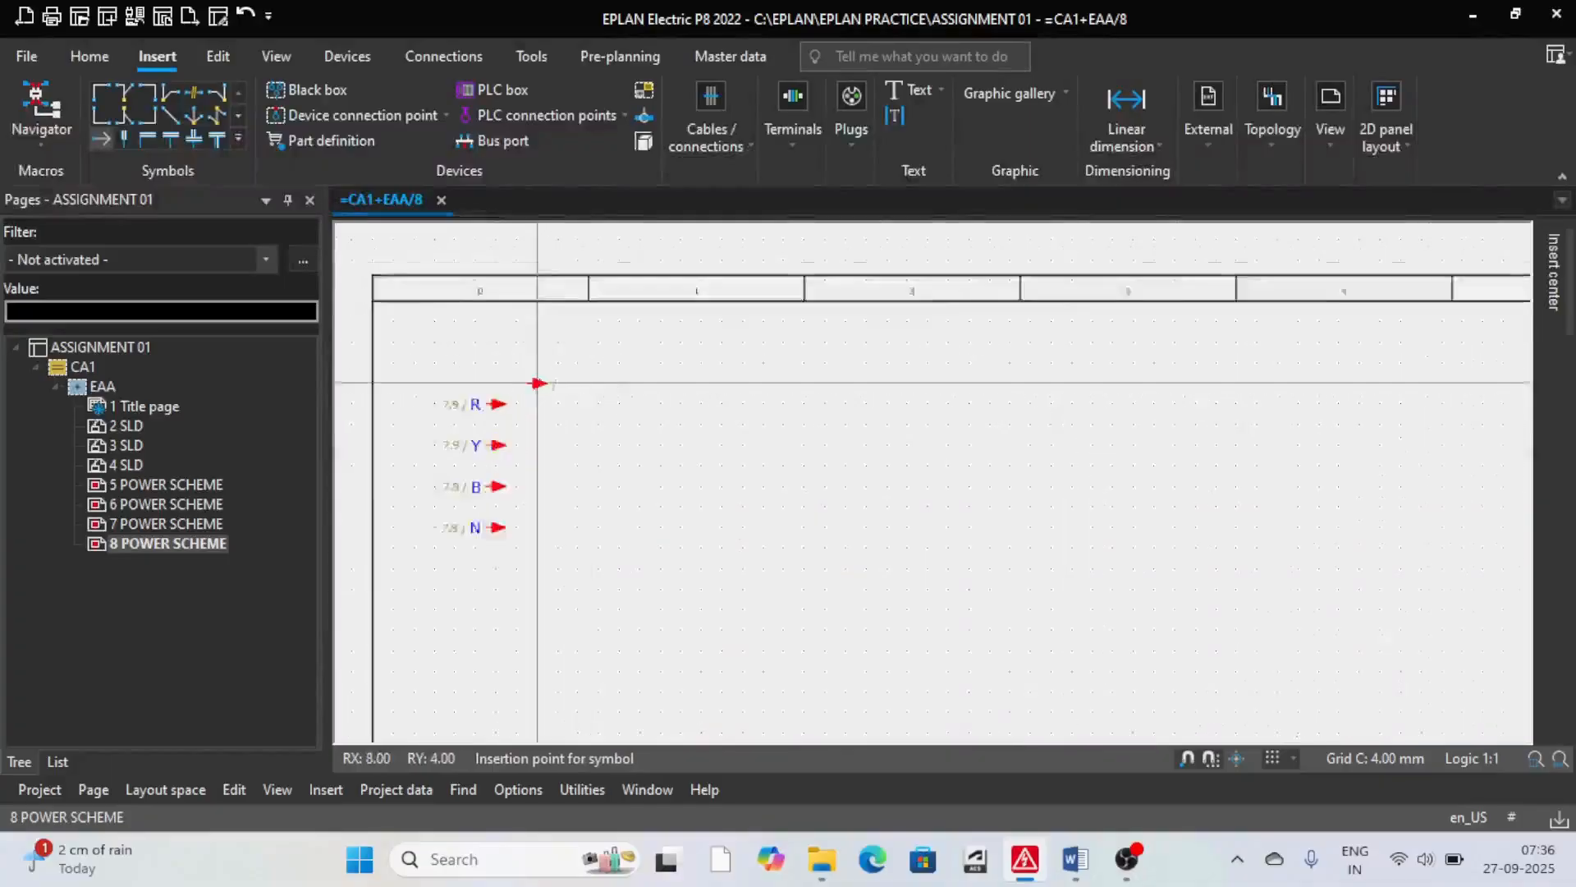
{"action": "scroll", "coordinate": [902, 415], "scroll_direction": "down", "scroll_amount": 2}
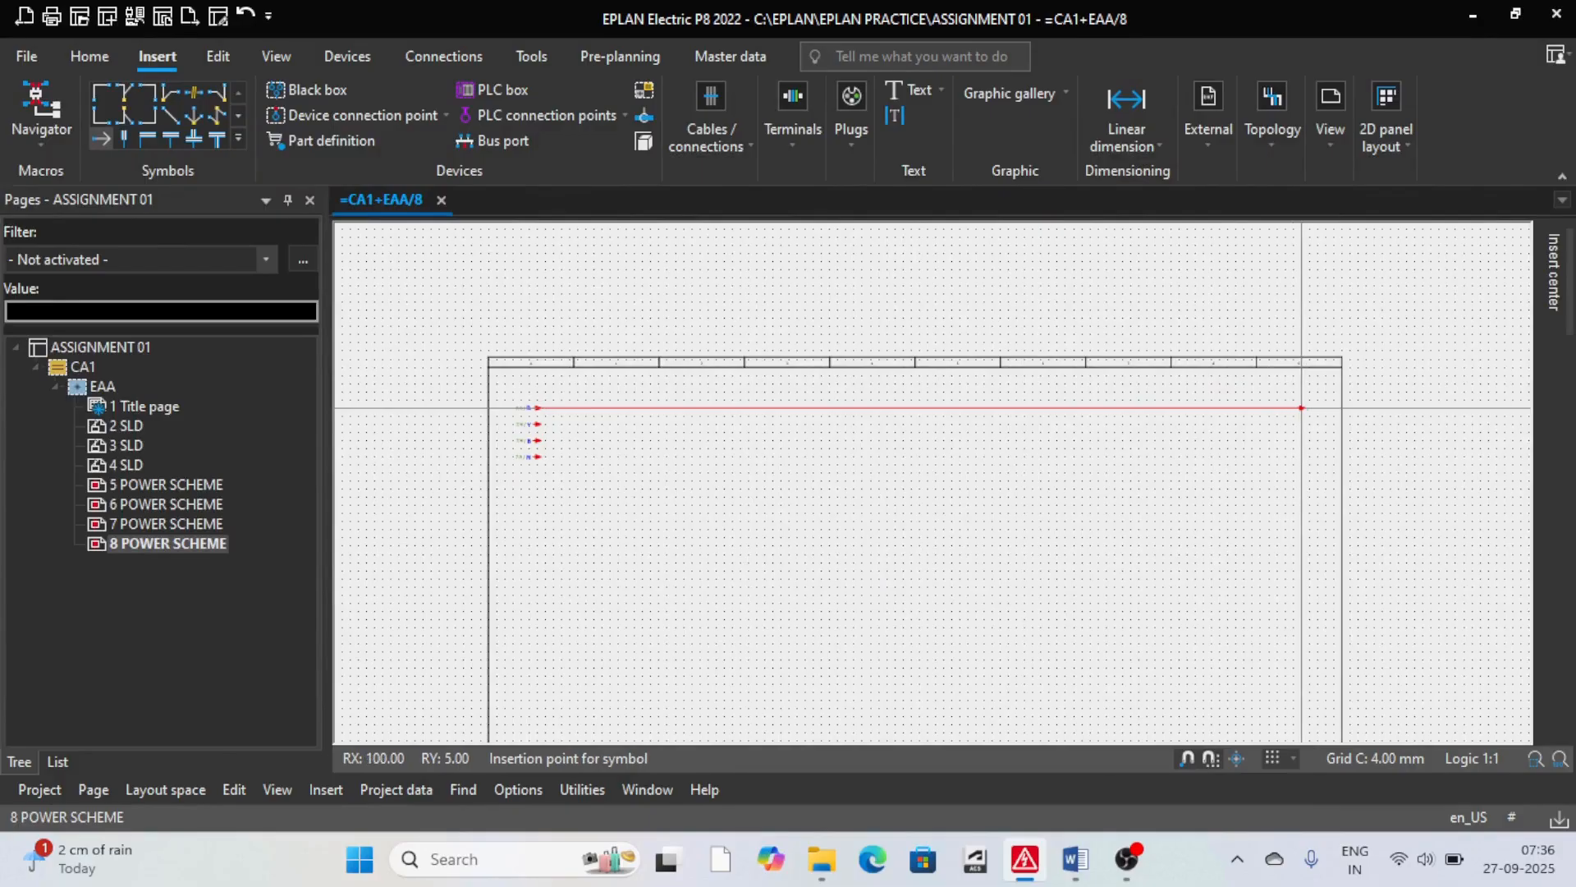
{"action": "left_click", "coordinate": [1301, 407]}
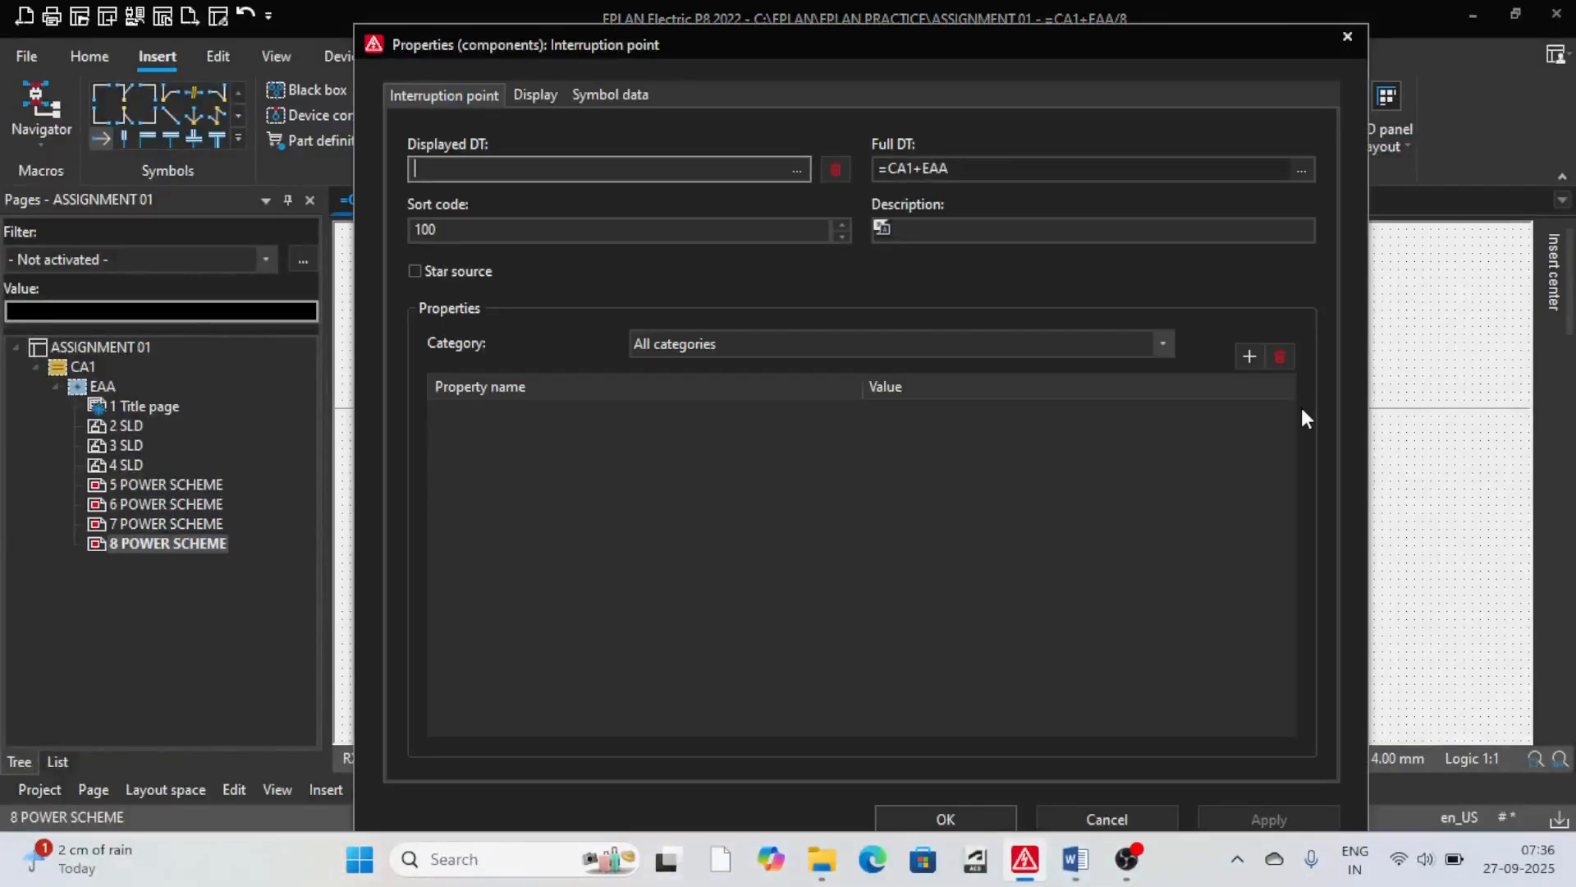
{"action": "left_click", "coordinate": [434, 164]}
{"action": "left_click_drag", "start_coordinate": [460, 231], "coordinate": [384, 230]}
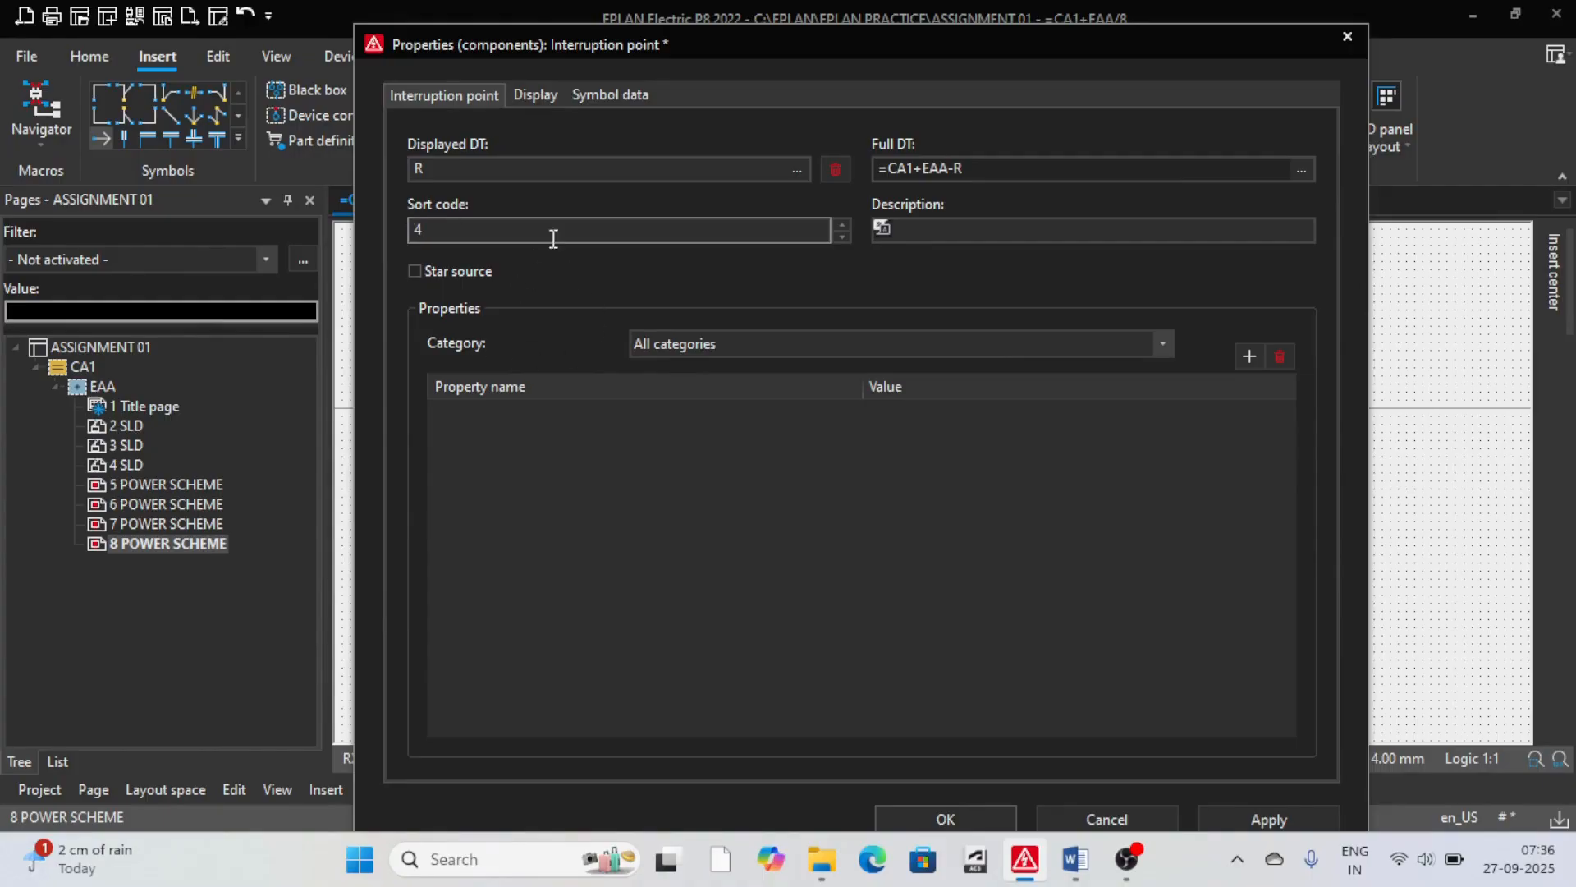
{"action": "left_click", "coordinate": [532, 97]}
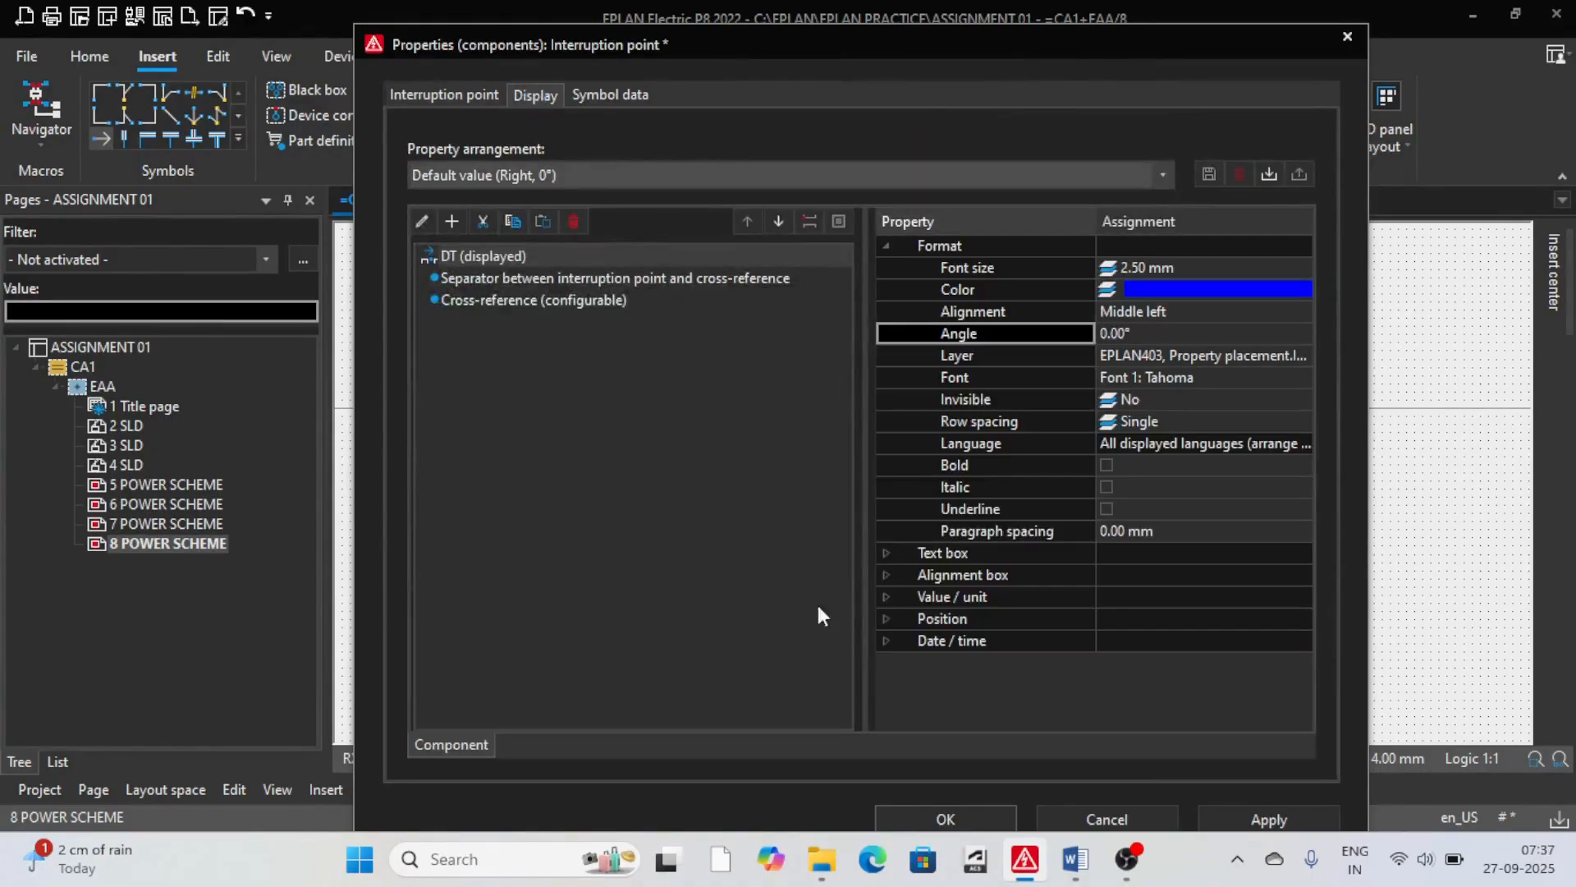
{"action": "left_click", "coordinate": [936, 817]}
Step: Add interruption point Y directly below the line-end R to close the second supply line, with sort code 4
{"action": "scroll", "coordinate": [1305, 411], "scroll_direction": "up", "scroll_amount": 5}
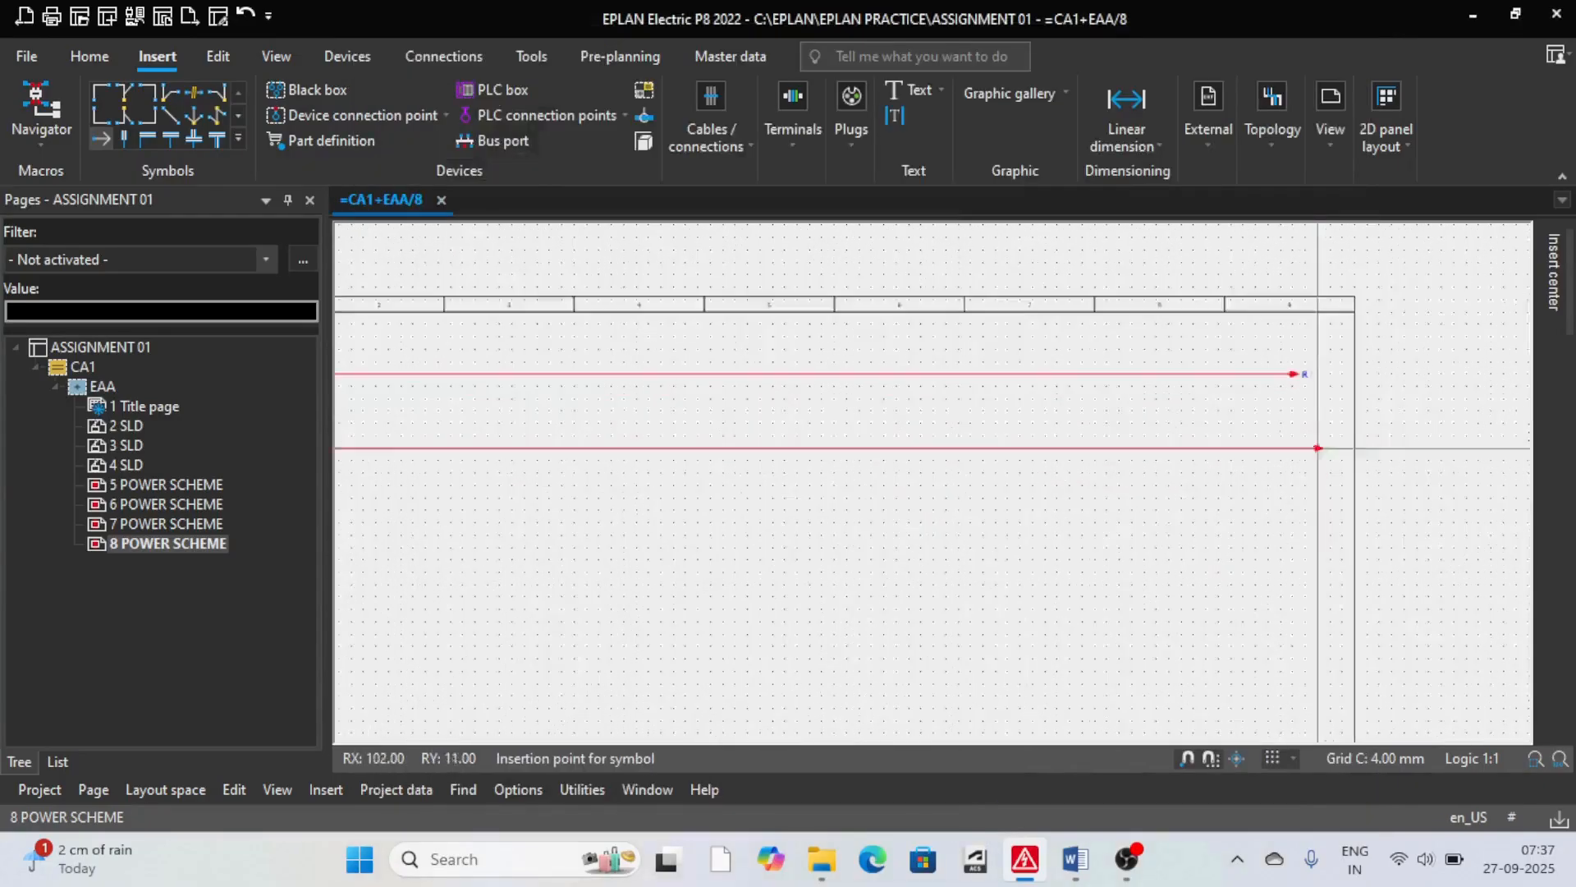
{"action": "left_click", "coordinate": [1294, 398]}
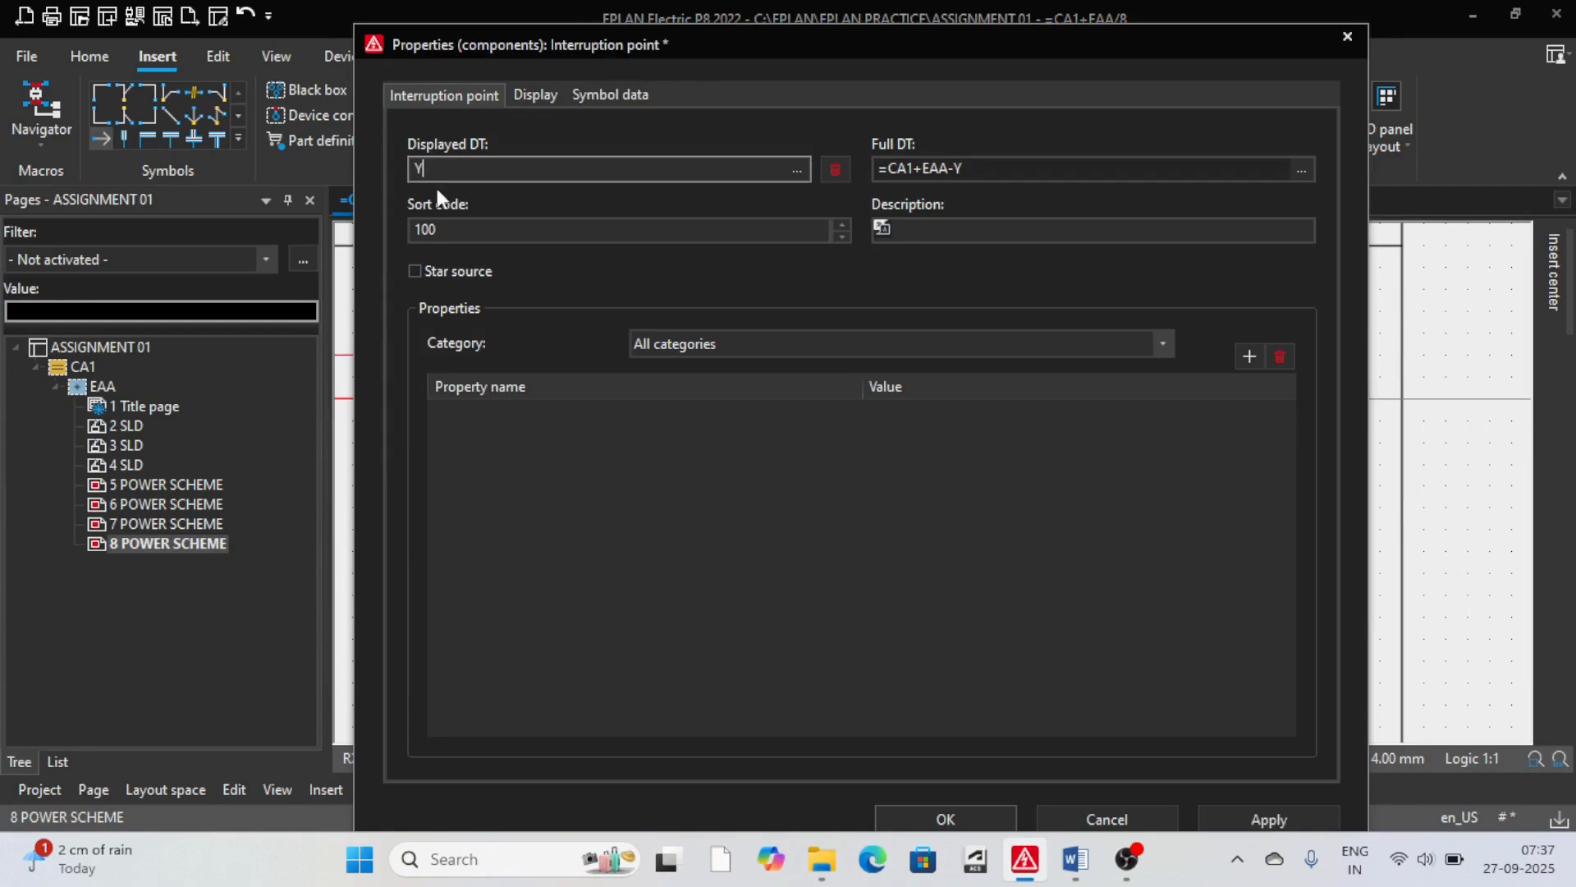
{"action": "left_click_drag", "start_coordinate": [451, 224], "coordinate": [381, 222]}
{"action": "type", "text": "4"}
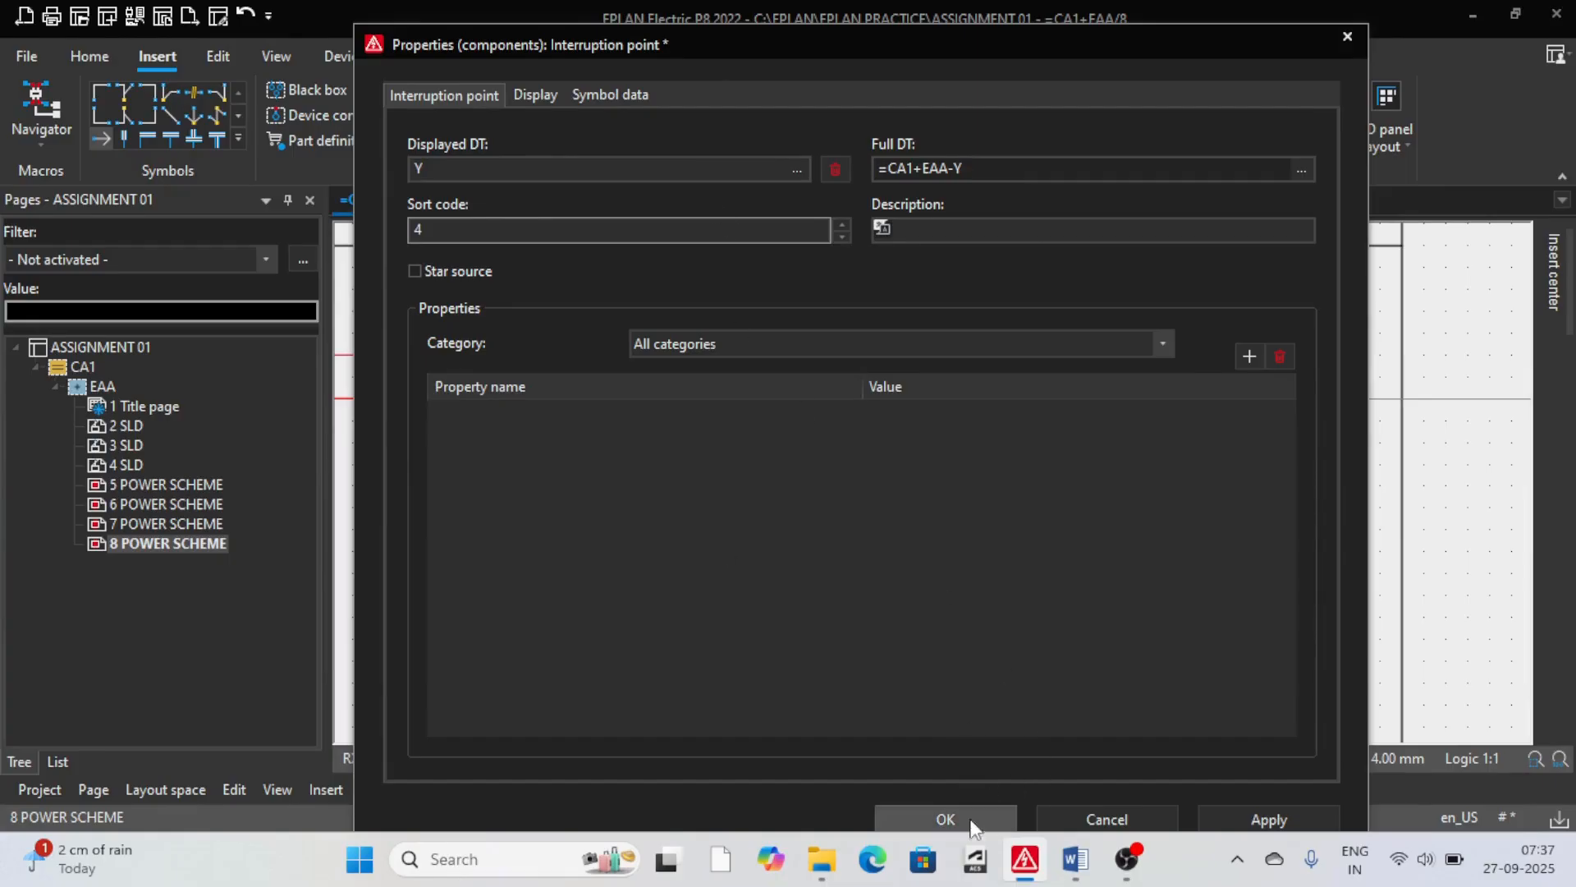
{"action": "left_click", "coordinate": [944, 818]}
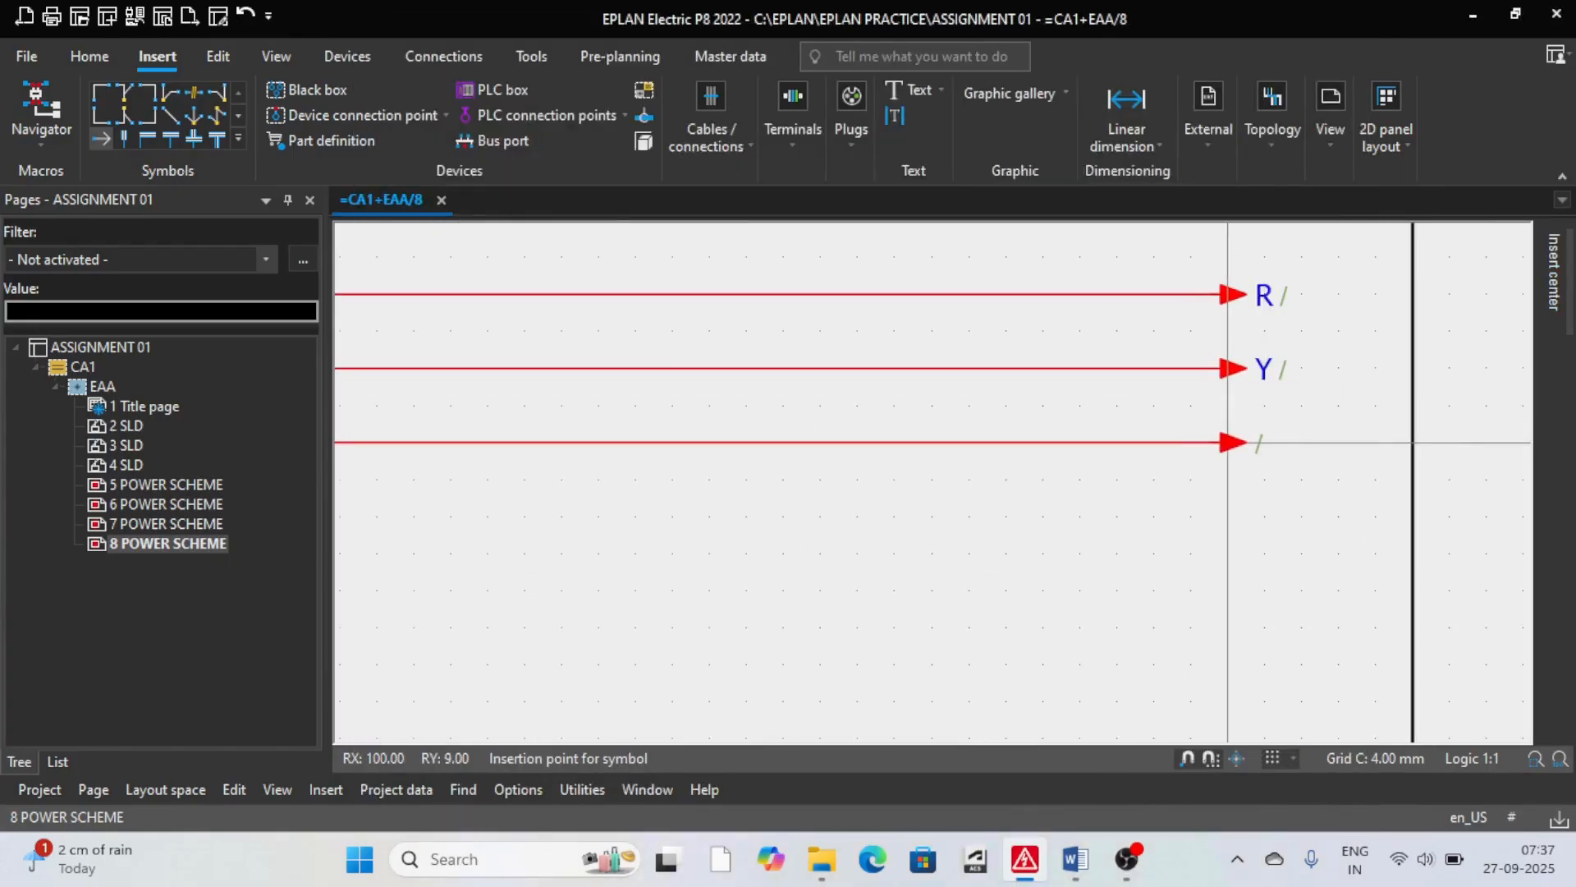
Step: Add interruption point B at RX 100.00, RY 9.00 to end the third supply line, with sort code 4
{"action": "left_click", "coordinate": [1231, 443]}
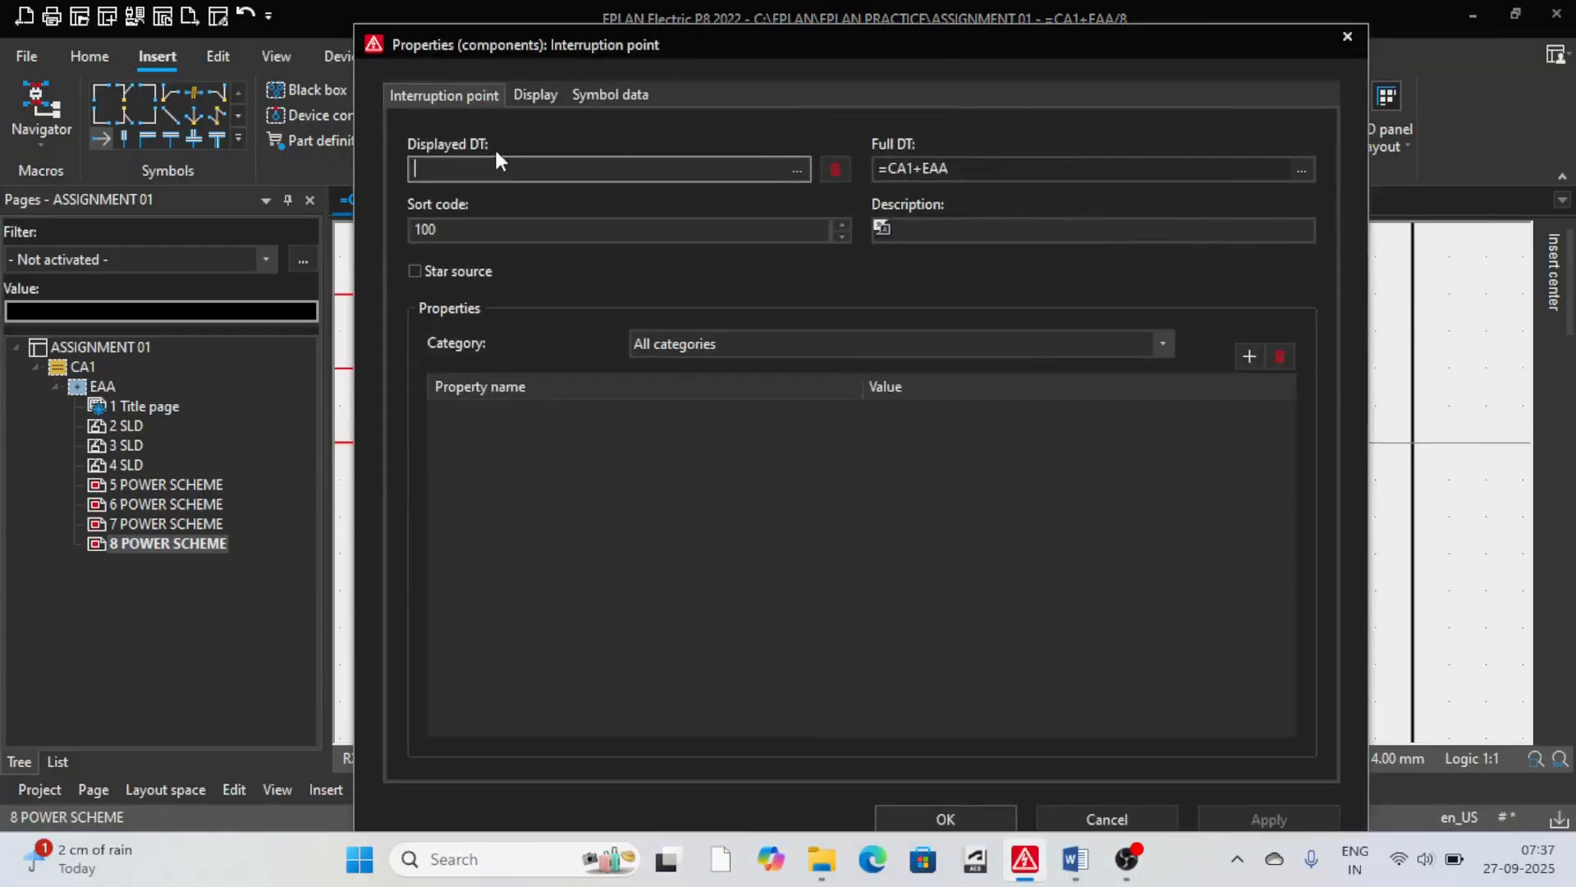
{"action": "type", "text": "B"}
{"action": "left_click_drag", "start_coordinate": [452, 229], "coordinate": [387, 228]}
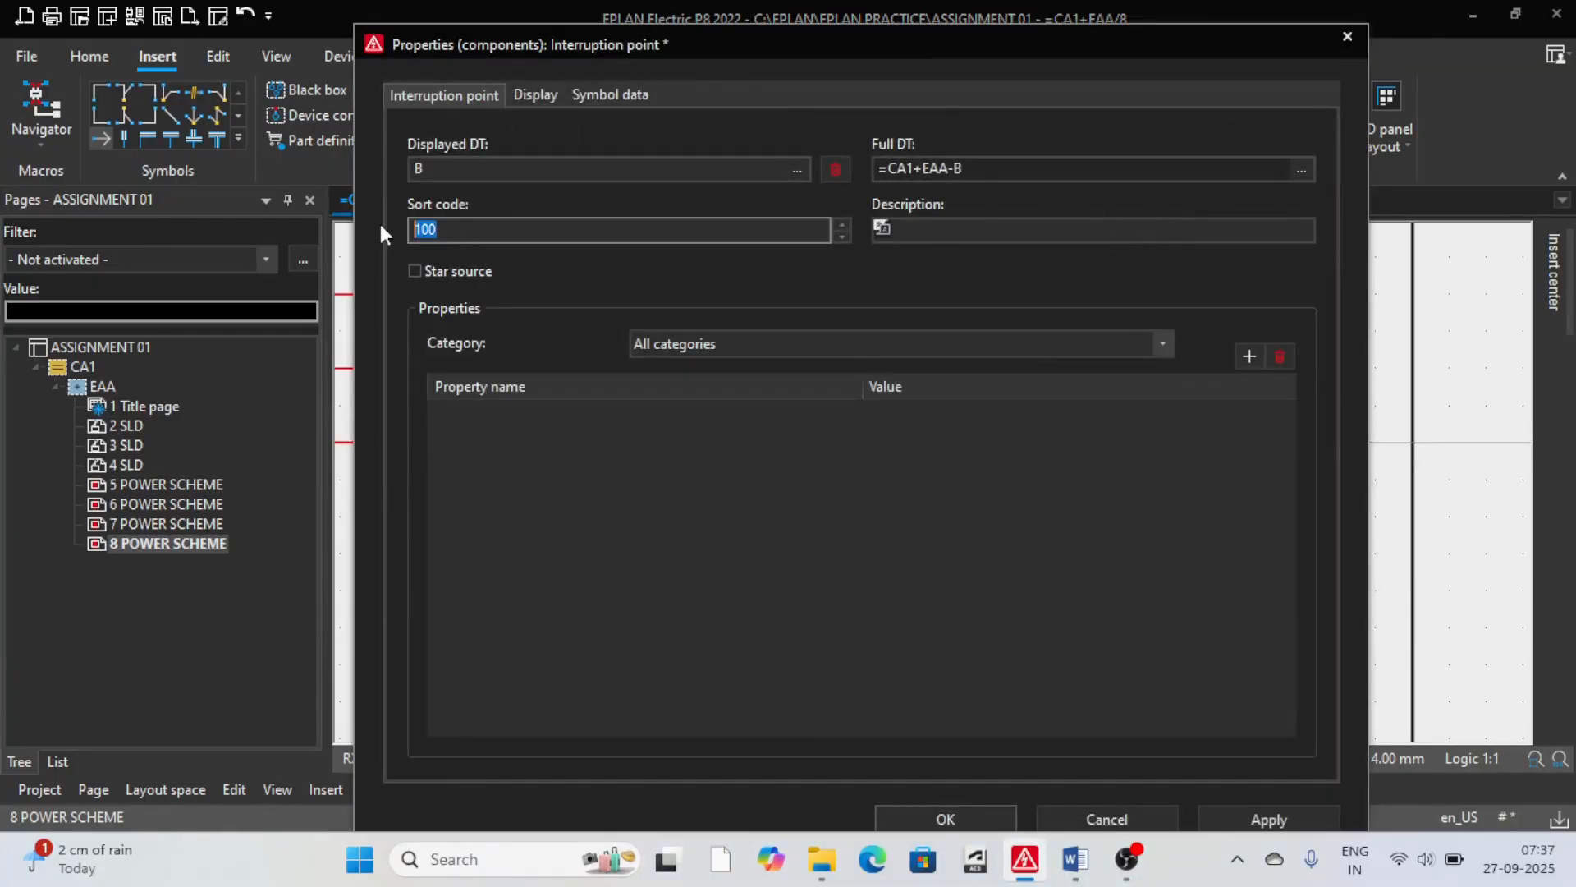
{"action": "type", "text": "4"}
{"action": "left_click", "coordinate": [949, 818]}
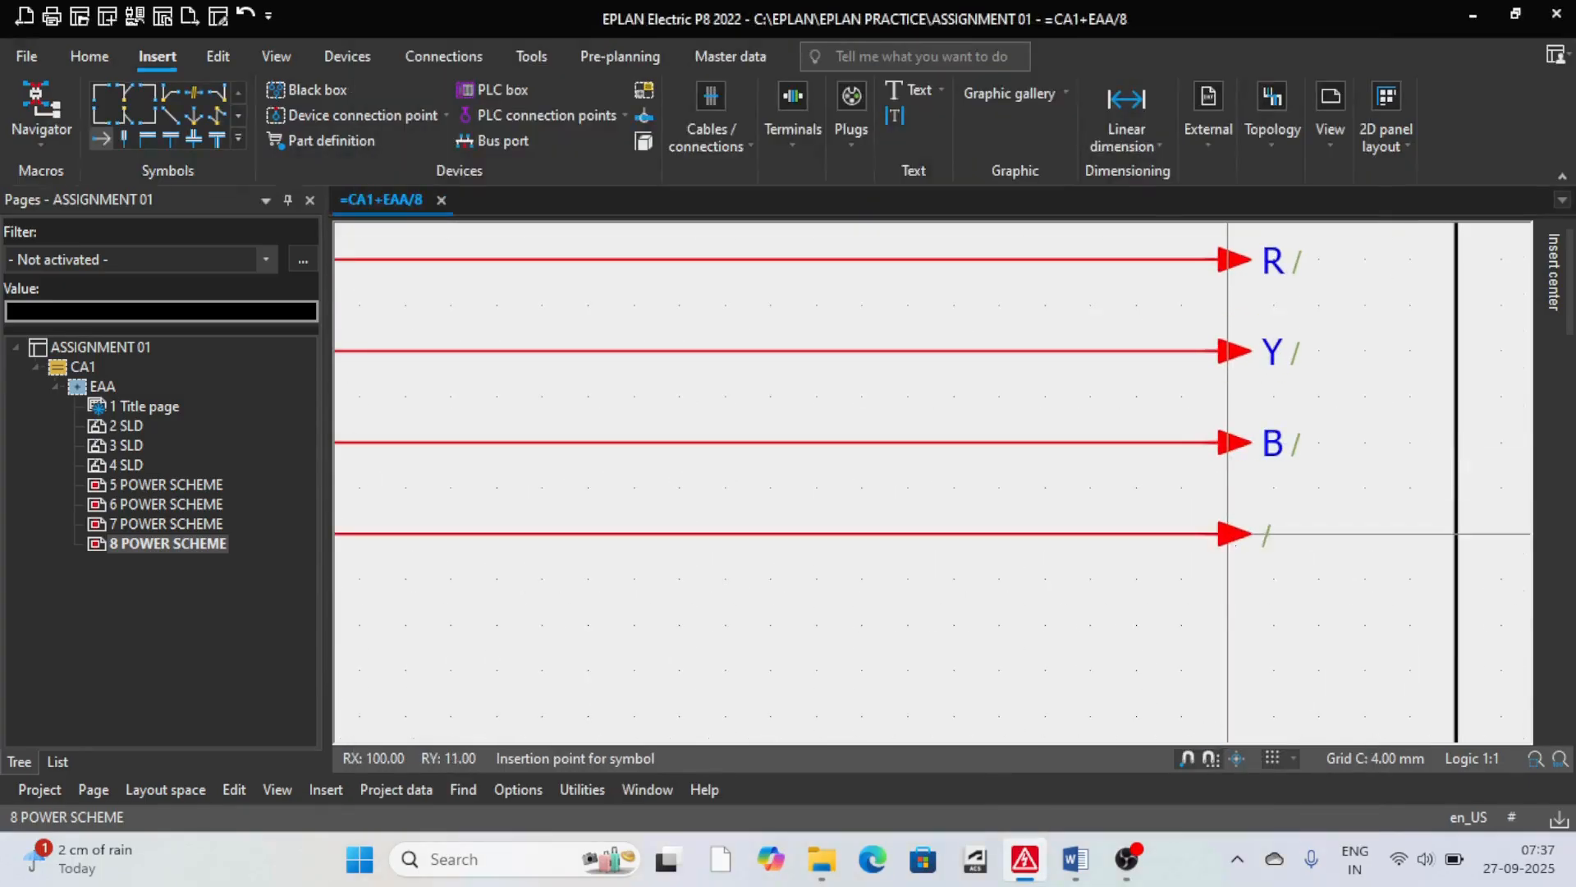
Step: Add interruption point N at RX 100.00, RY 11.00 to end the fourth supply line, with sort code 4
{"action": "left_click", "coordinate": [1227, 534]}
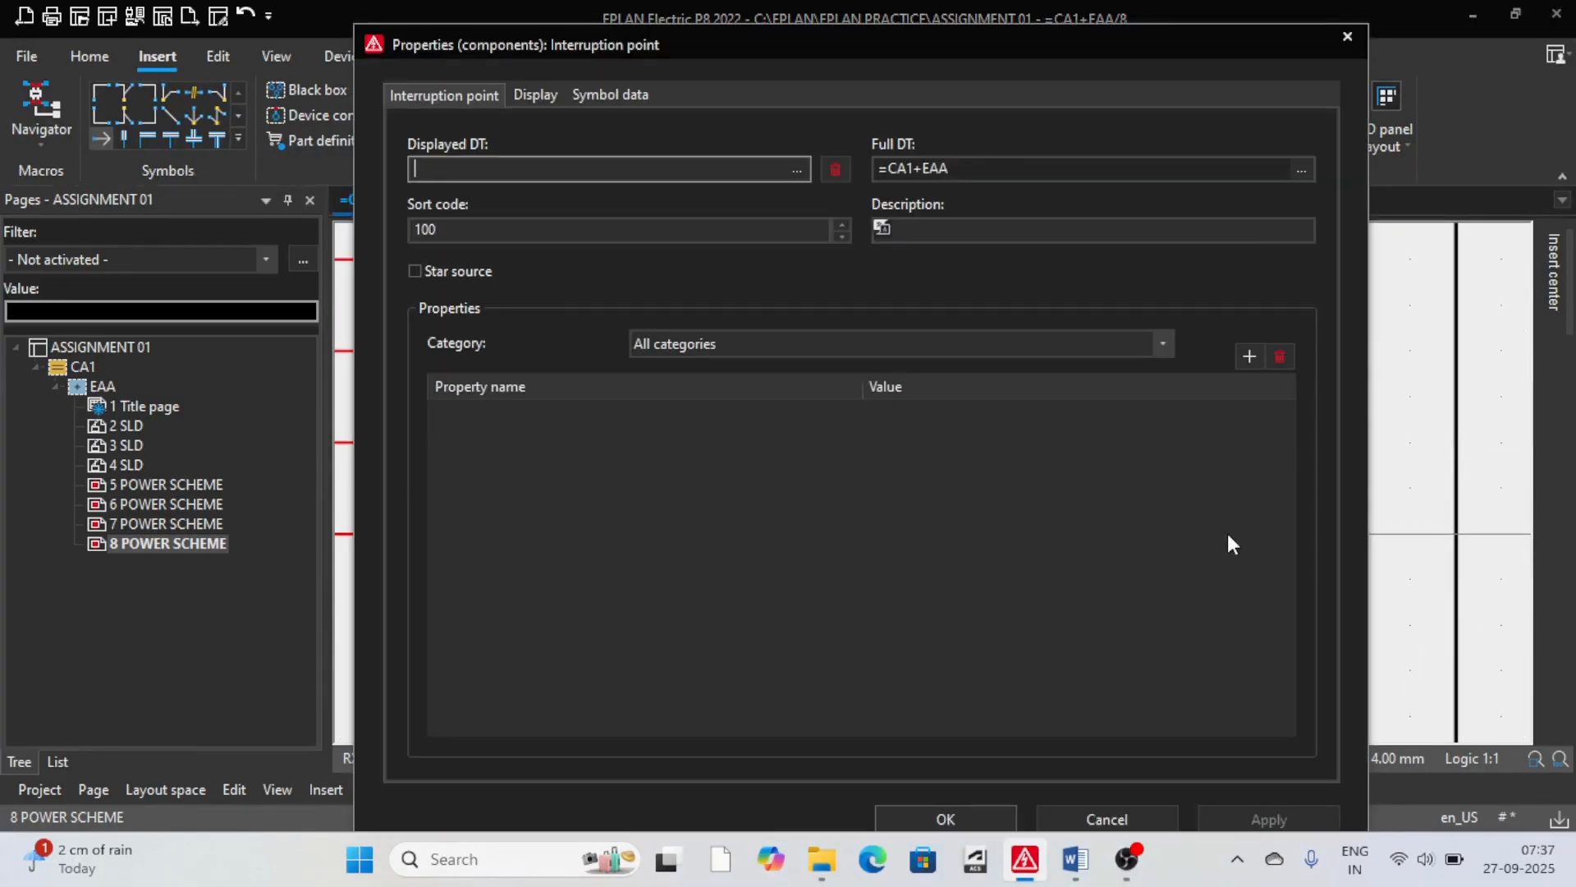
{"action": "type", "text": "N"}
{"action": "double_click", "coordinate": [410, 228]}
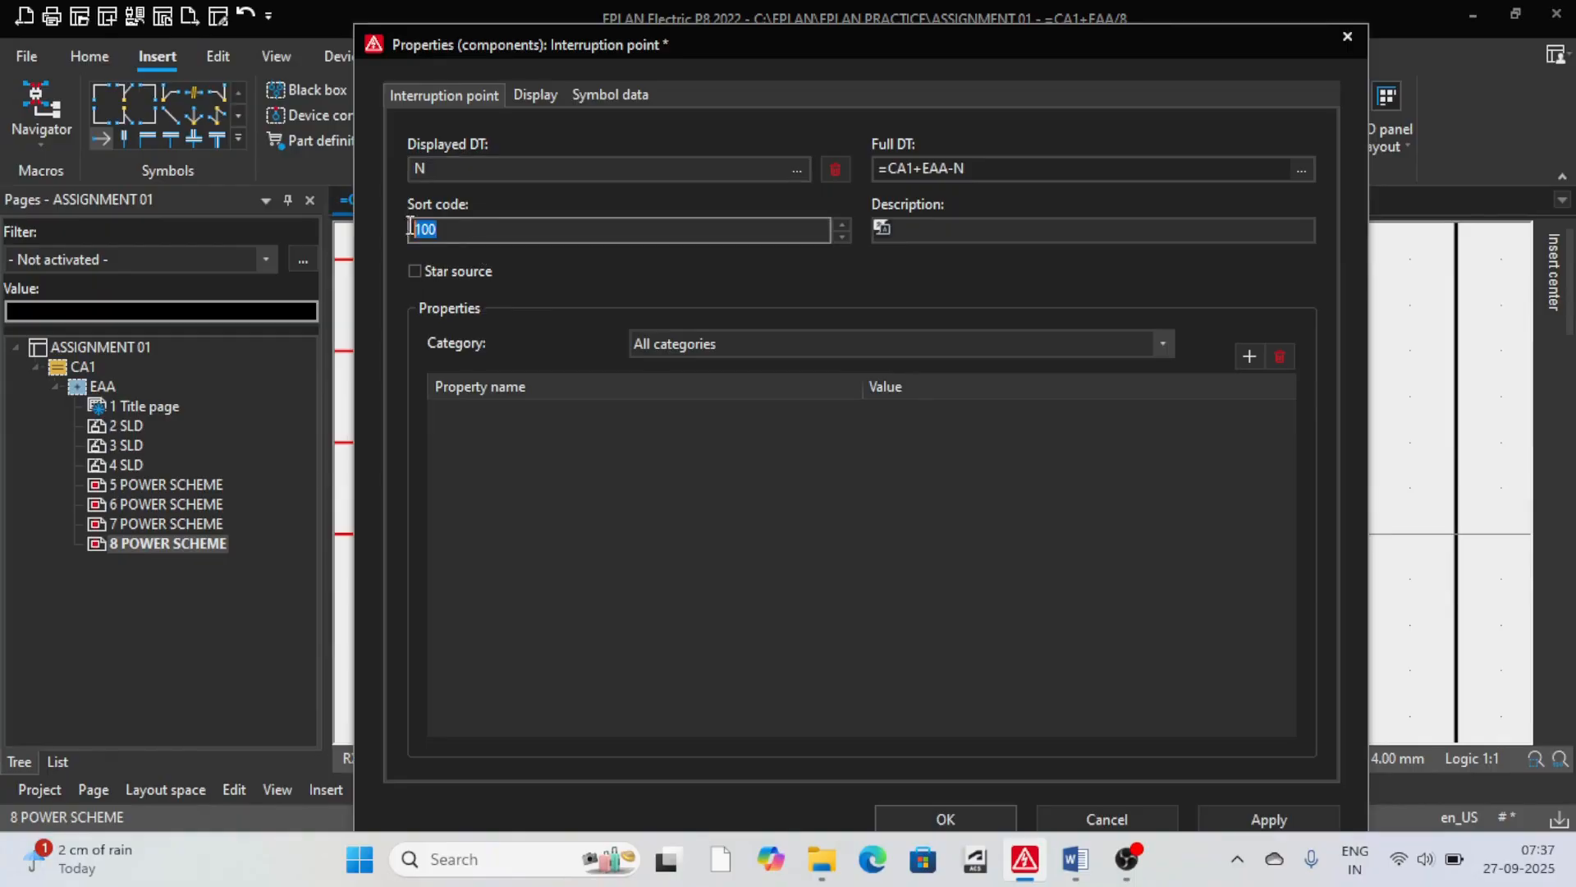
{"action": "type", "text": "4"}
{"action": "left_click", "coordinate": [928, 817]}
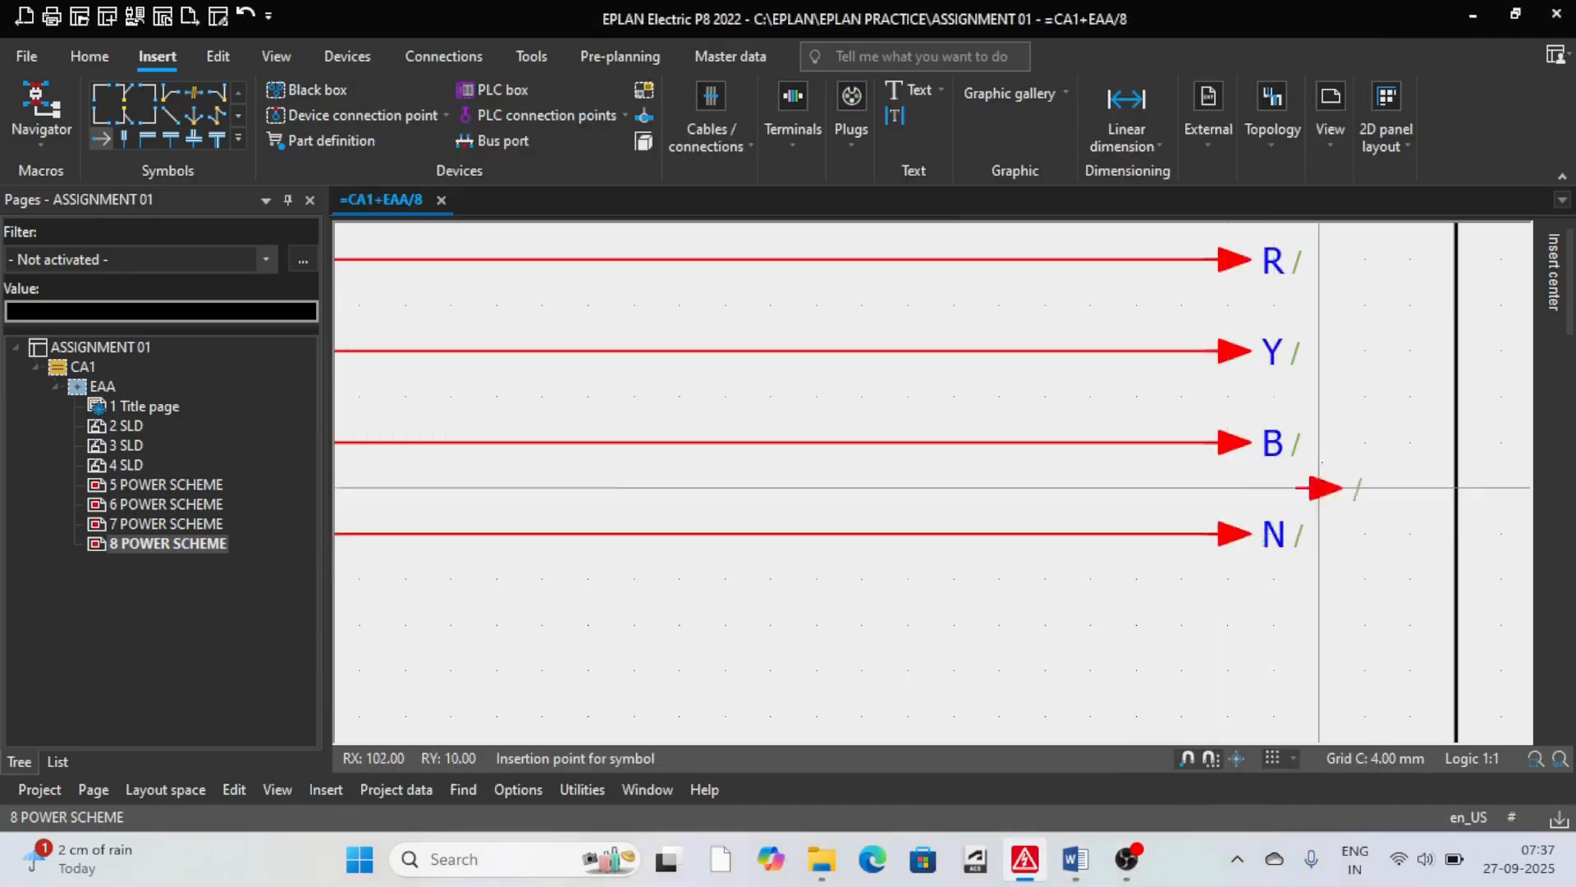
Step: Compare the supply lines and feeder table of page 8 with the feeder layouts on POWER SCHEME pages 7 and 6
{"action": "scroll", "coordinate": [1321, 487], "scroll_direction": "down", "scroll_amount": 5}
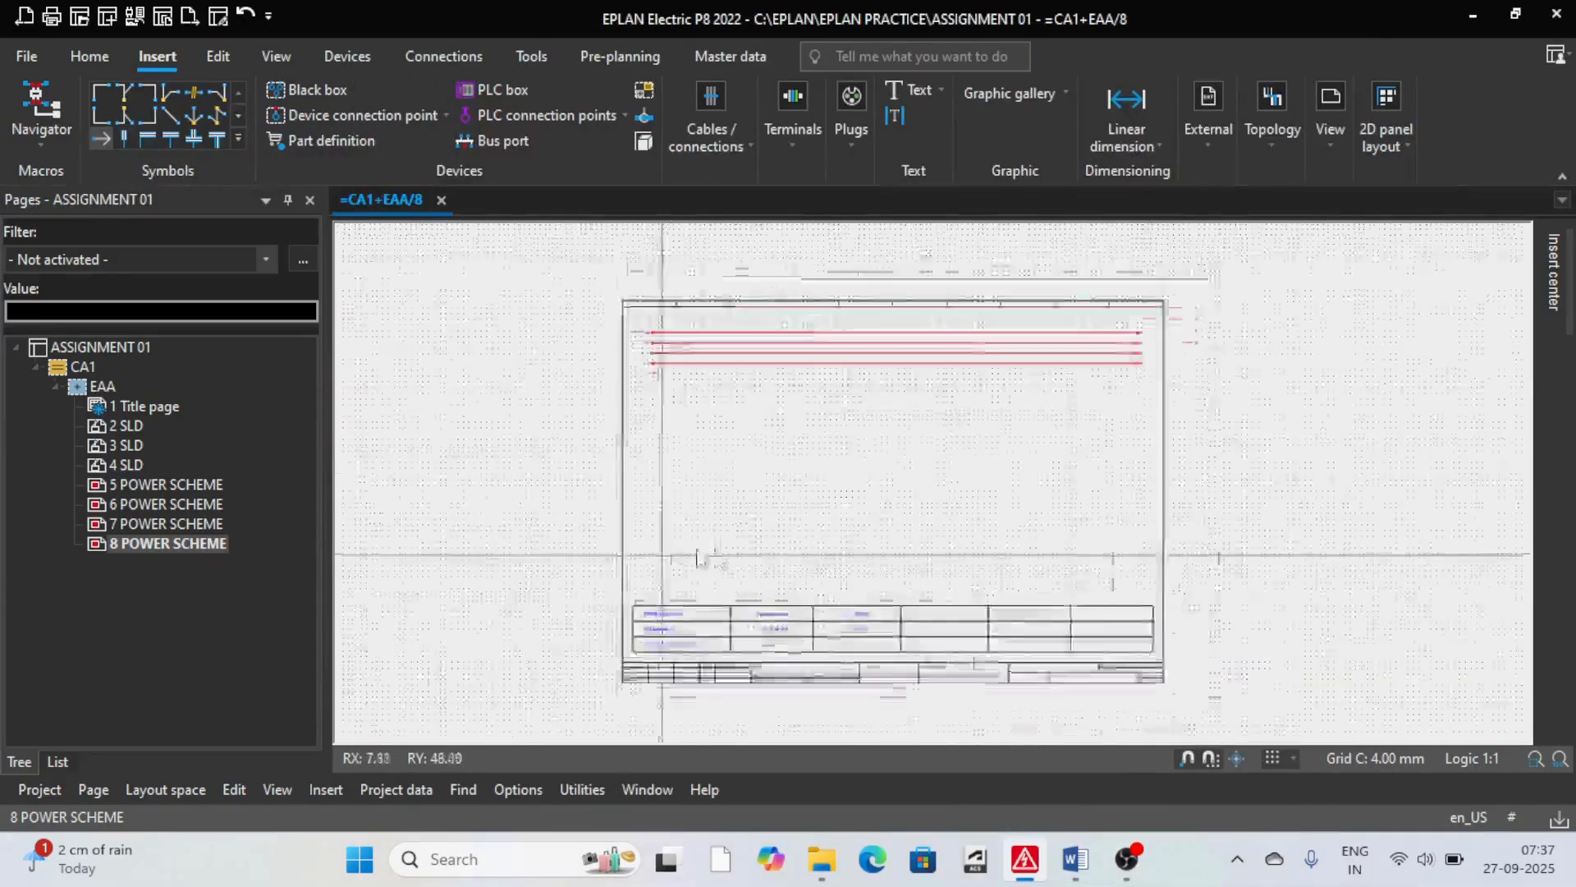
{"action": "scroll", "coordinate": [733, 555], "scroll_direction": "up", "scroll_amount": 2}
{"action": "scroll", "coordinate": [768, 558], "scroll_direction": "down", "scroll_amount": 2}
{"action": "scroll", "coordinate": [834, 558], "scroll_direction": "up", "scroll_amount": 2}
{"action": "scroll", "coordinate": [809, 542], "scroll_direction": "down", "scroll_amount": 3}
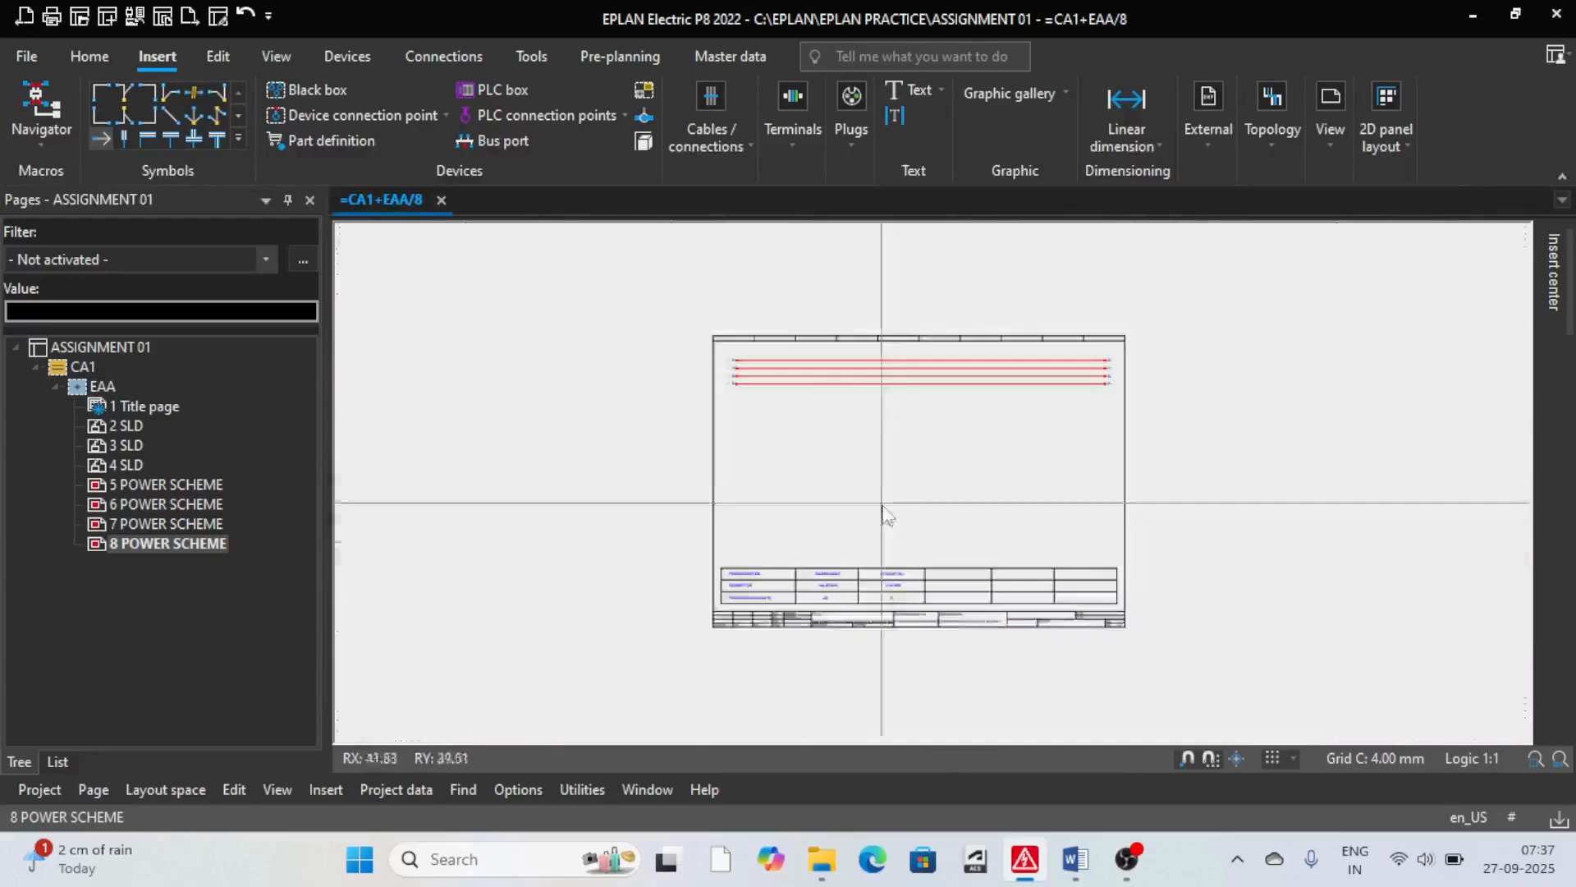
{"action": "left_click", "coordinate": [136, 519]}
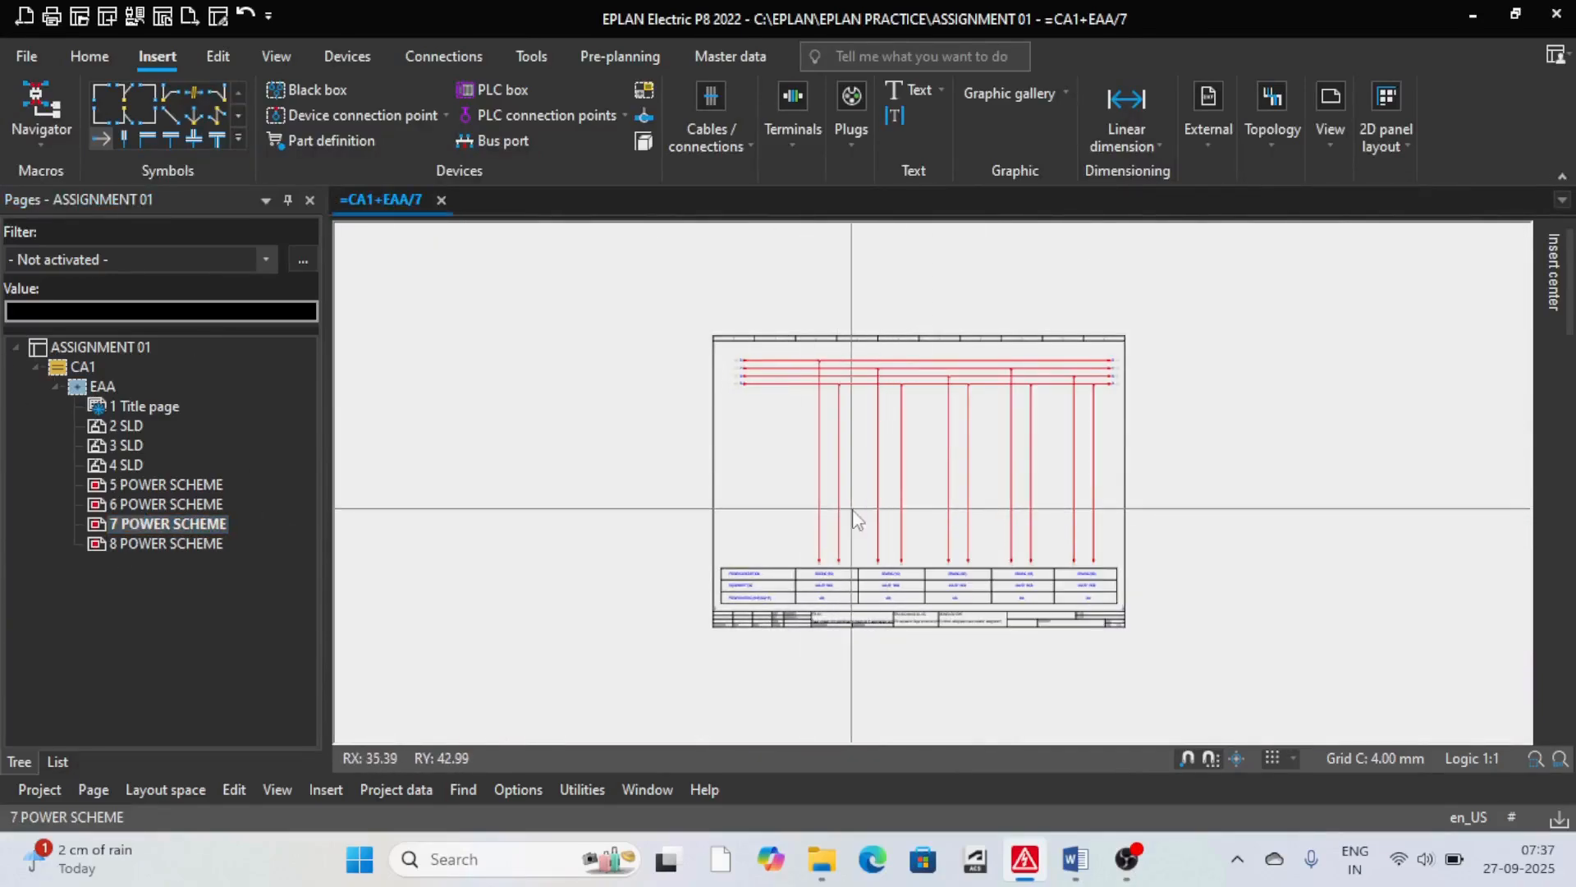
{"action": "left_click", "coordinate": [164, 504]}
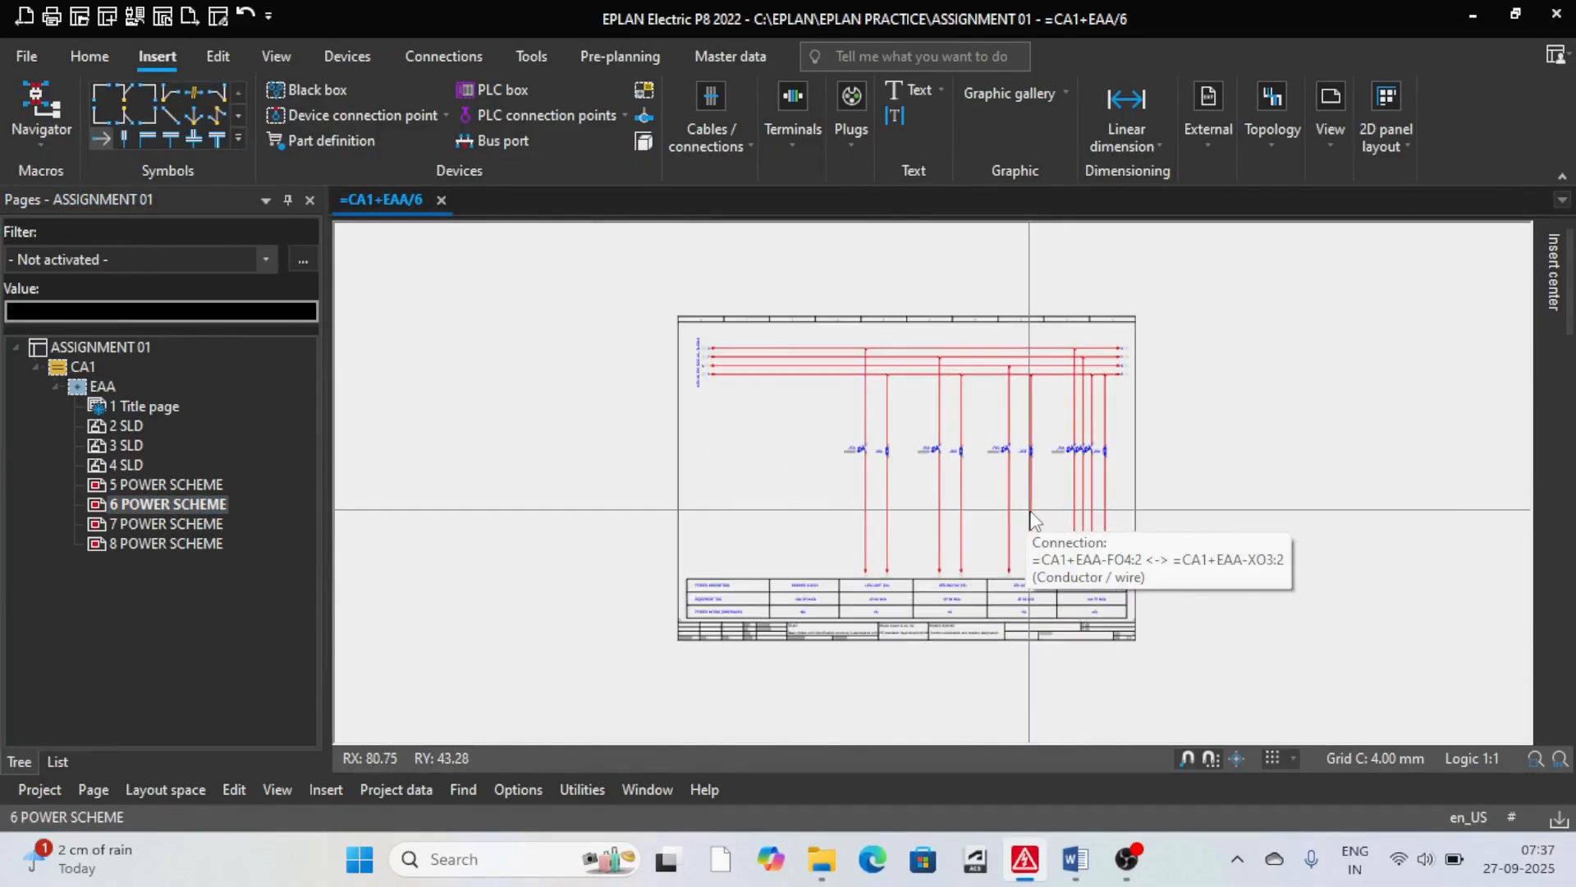
{"action": "scroll", "coordinate": [1030, 510], "scroll_direction": "up", "scroll_amount": 2}
{"action": "left_click", "coordinate": [162, 523]}
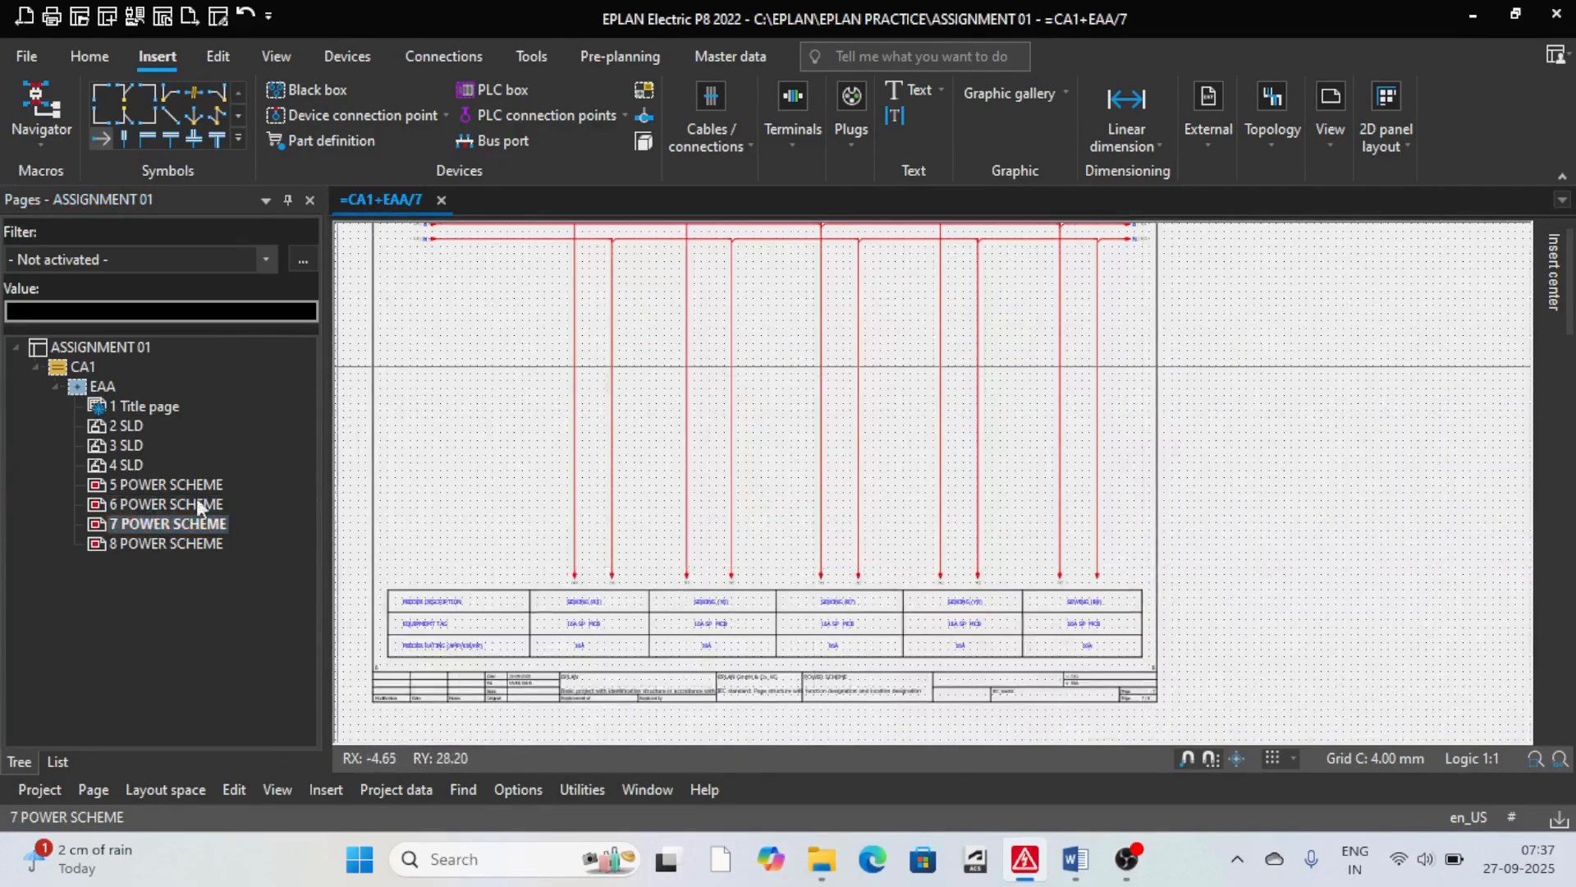
{"action": "left_click", "coordinate": [173, 543]}
{"action": "scroll", "coordinate": [603, 570], "scroll_direction": "up", "scroll_amount": 1}
{"action": "scroll", "coordinate": [619, 550], "scroll_direction": "down", "scroll_amount": 3}
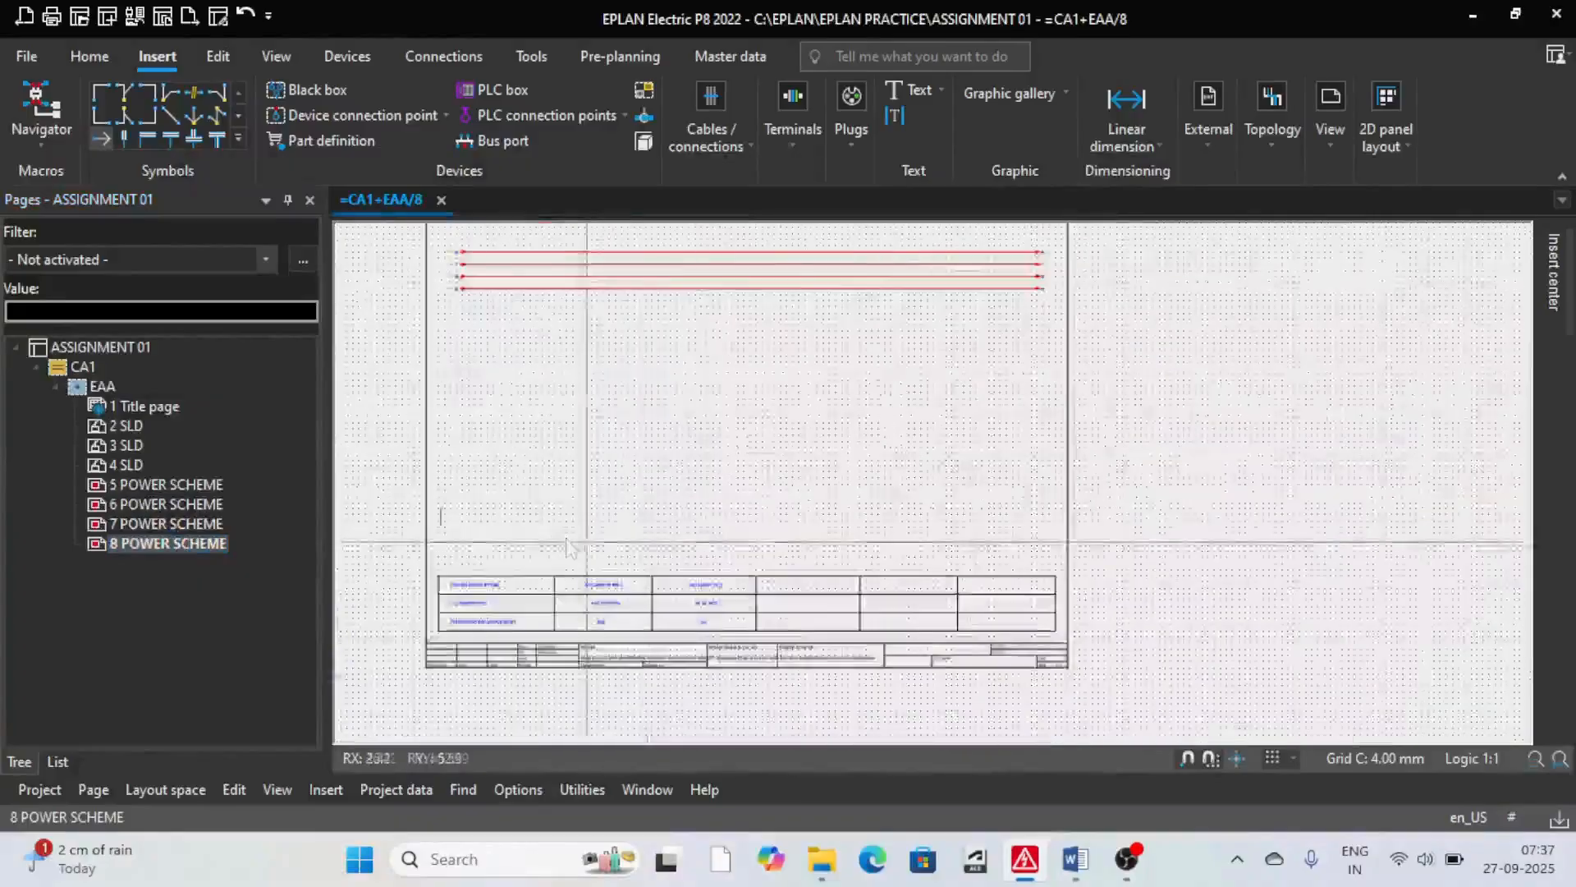
{"action": "scroll", "coordinate": [447, 517], "scroll_direction": "up", "scroll_amount": 4}
{"action": "scroll", "coordinate": [682, 522], "scroll_direction": "down", "scroll_amount": 3}
{"action": "scroll", "coordinate": [666, 548], "scroll_direction": "up", "scroll_amount": 3}
{"action": "scroll", "coordinate": [667, 552], "scroll_direction": "down", "scroll_amount": 3}
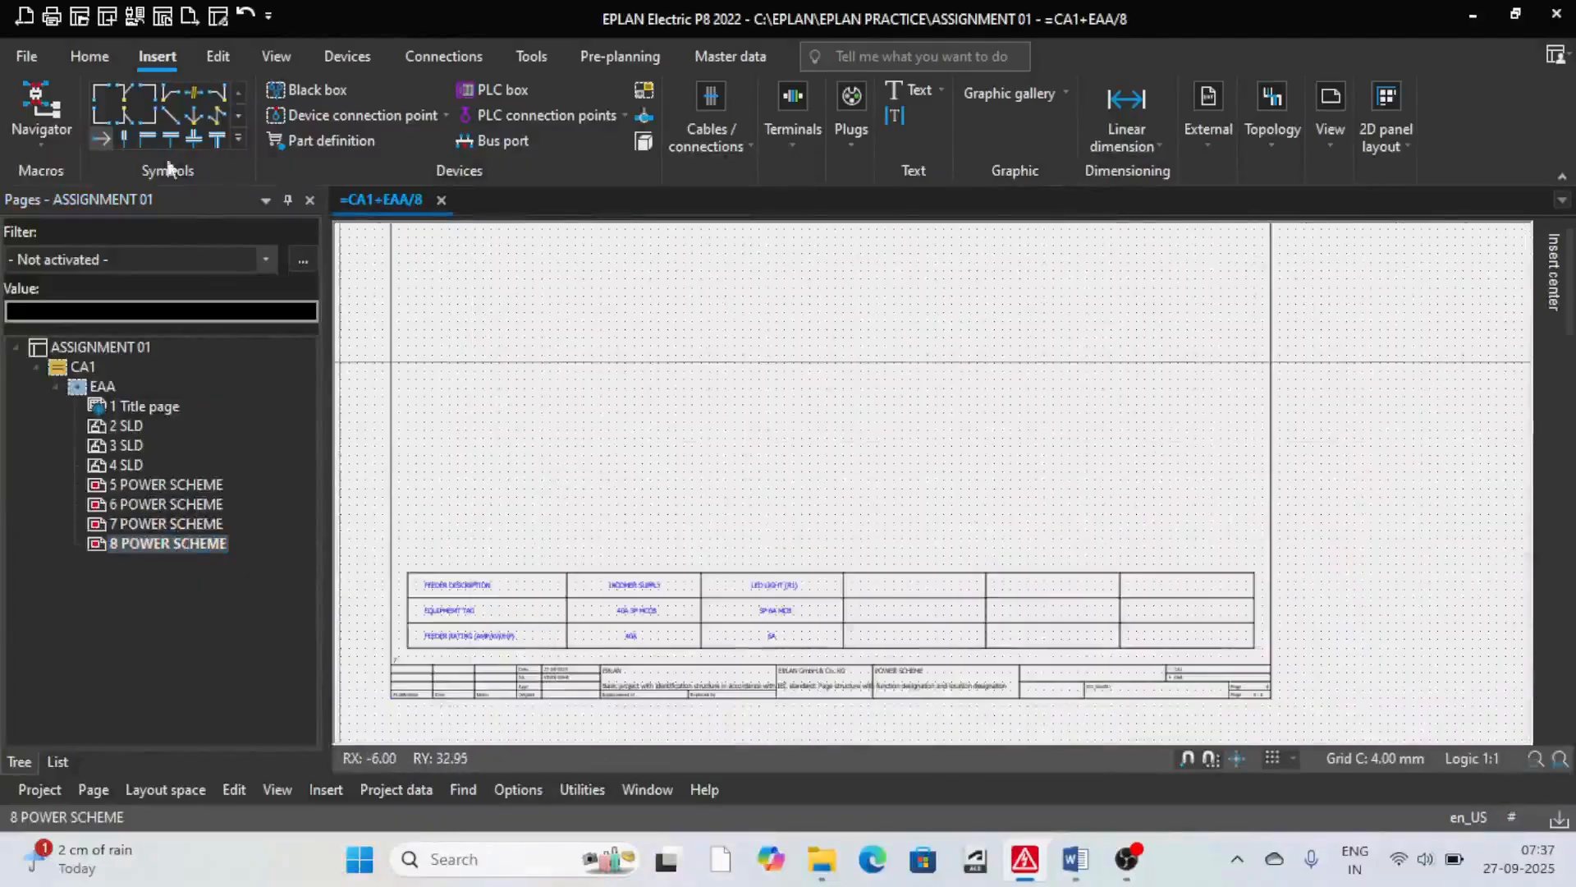
Step: Place an unnamed downward interruption point above the INCOMER SUPPLY column at RX 26.00, RY 56.00, with sort code 110 and the default property arrangement
{"action": "left_click", "coordinate": [101, 138]}
{"action": "scroll", "coordinate": [623, 545], "scroll_direction": "up", "scroll_amount": 4}
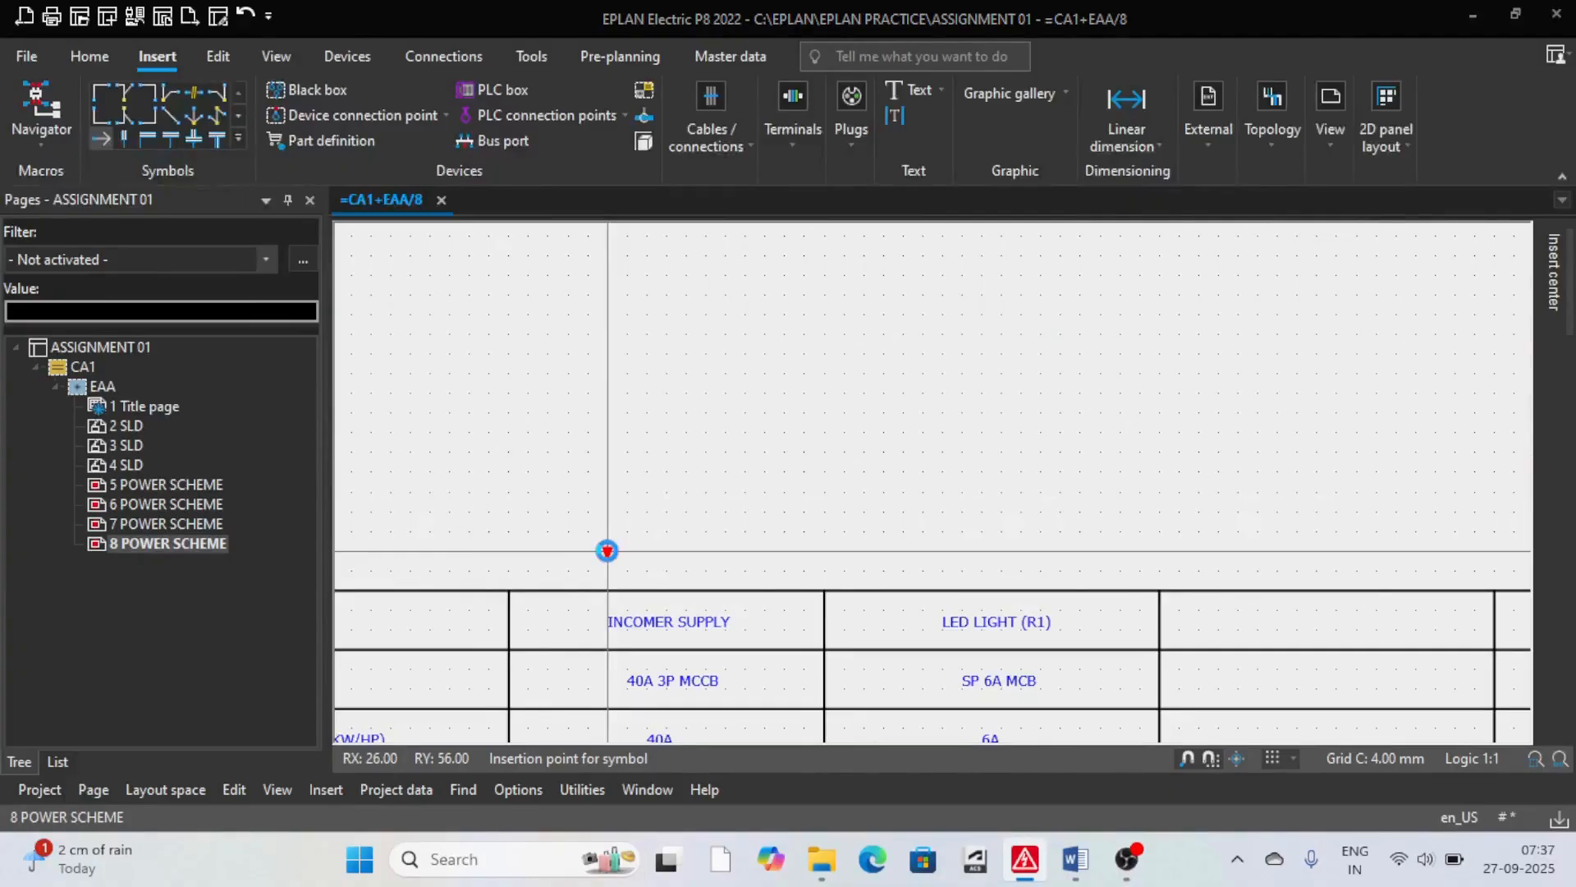
{"action": "left_click", "coordinate": [607, 550]}
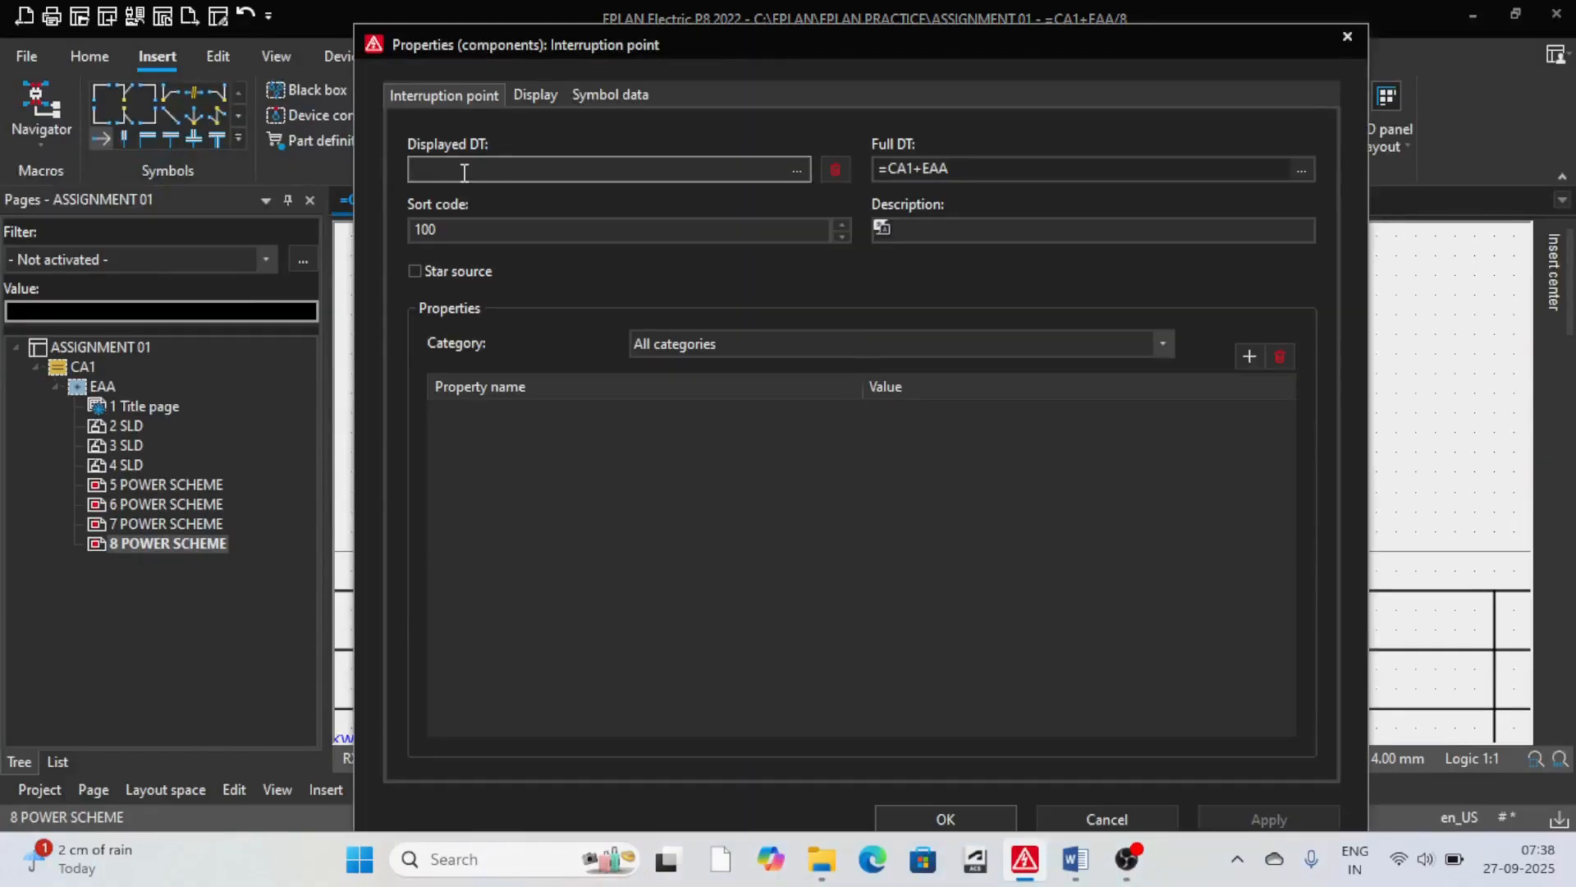
{"action": "double_click", "coordinate": [441, 229]}
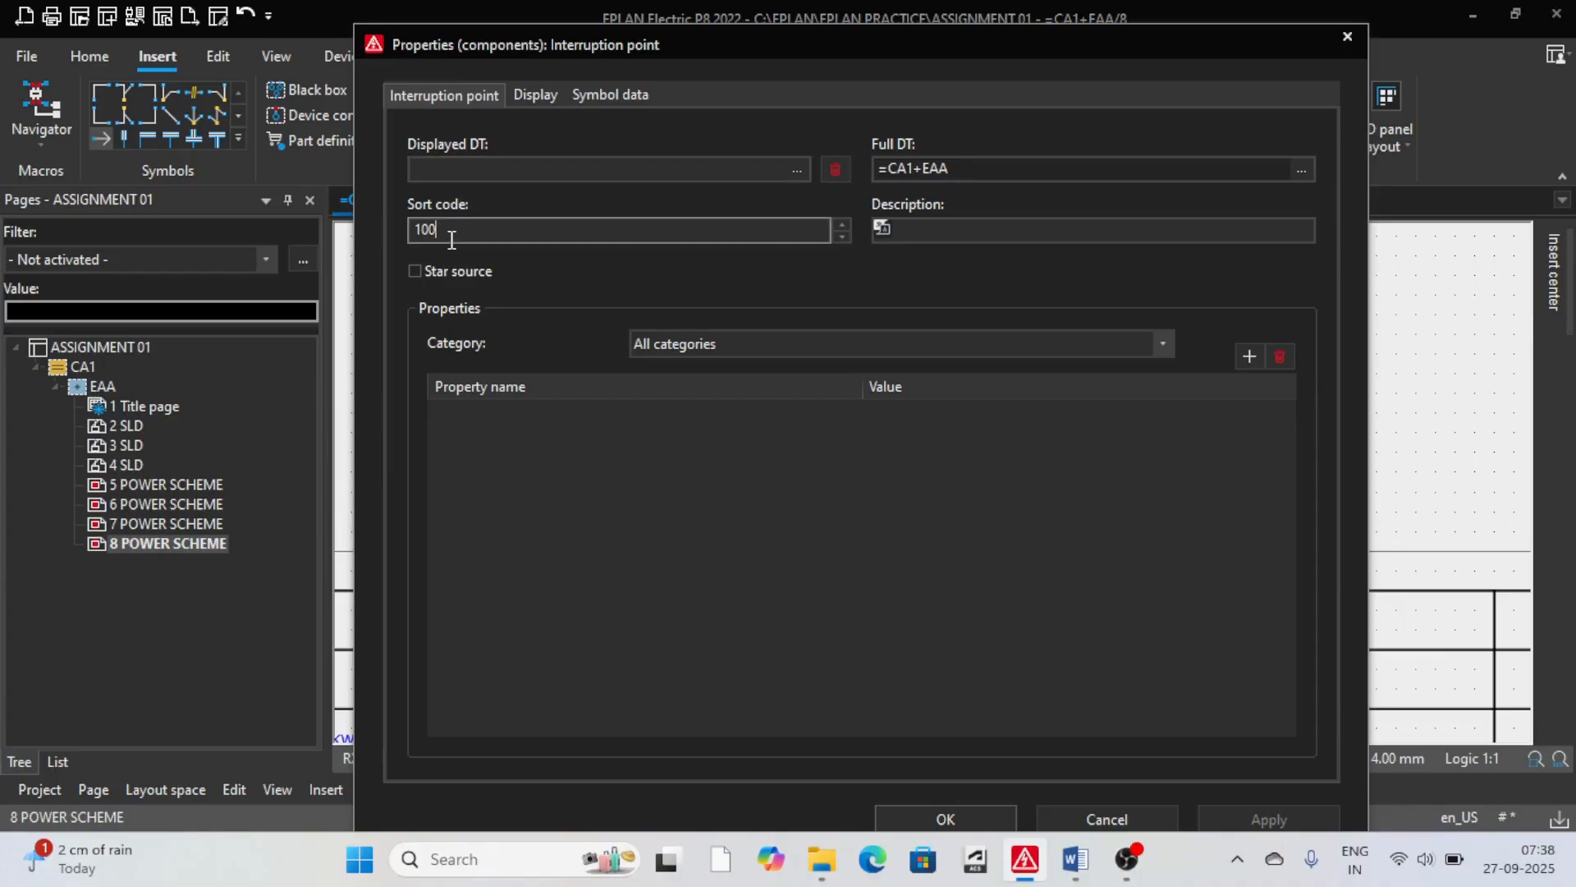
{"action": "type", "text": "110"}
{"action": "left_click", "coordinate": [533, 94]}
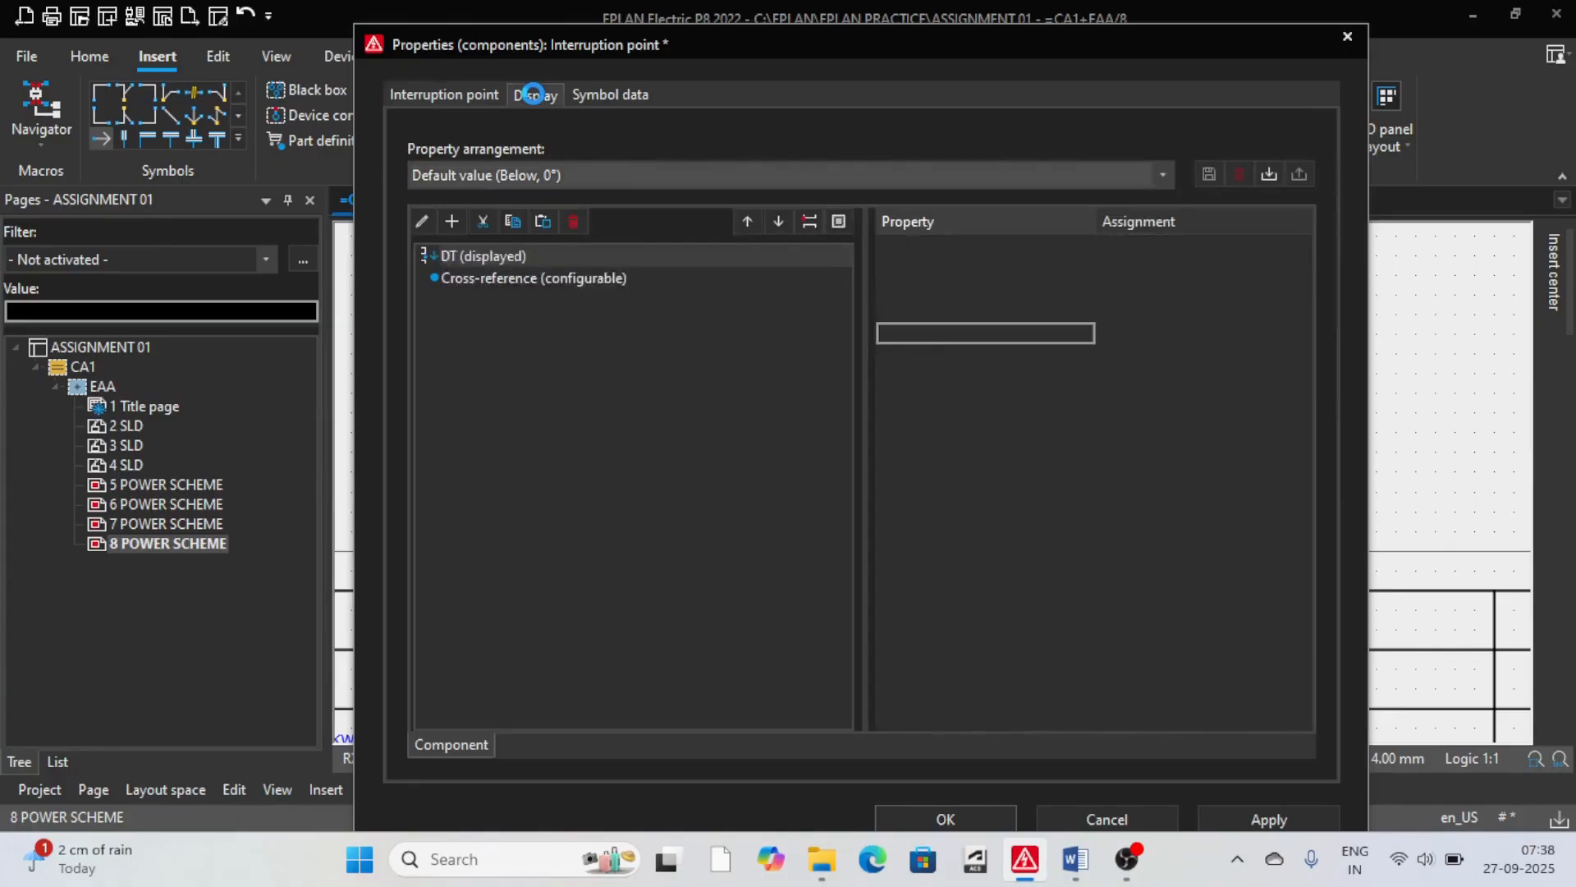
{"action": "left_click", "coordinate": [977, 819]}
Step: Place a second unnamed downward interruption point above the INCOMER SUPPLY column at RX 32.00, RY 56.00, with sort code 111
{"action": "scroll", "coordinate": [745, 571], "scroll_direction": "up", "scroll_amount": 2}
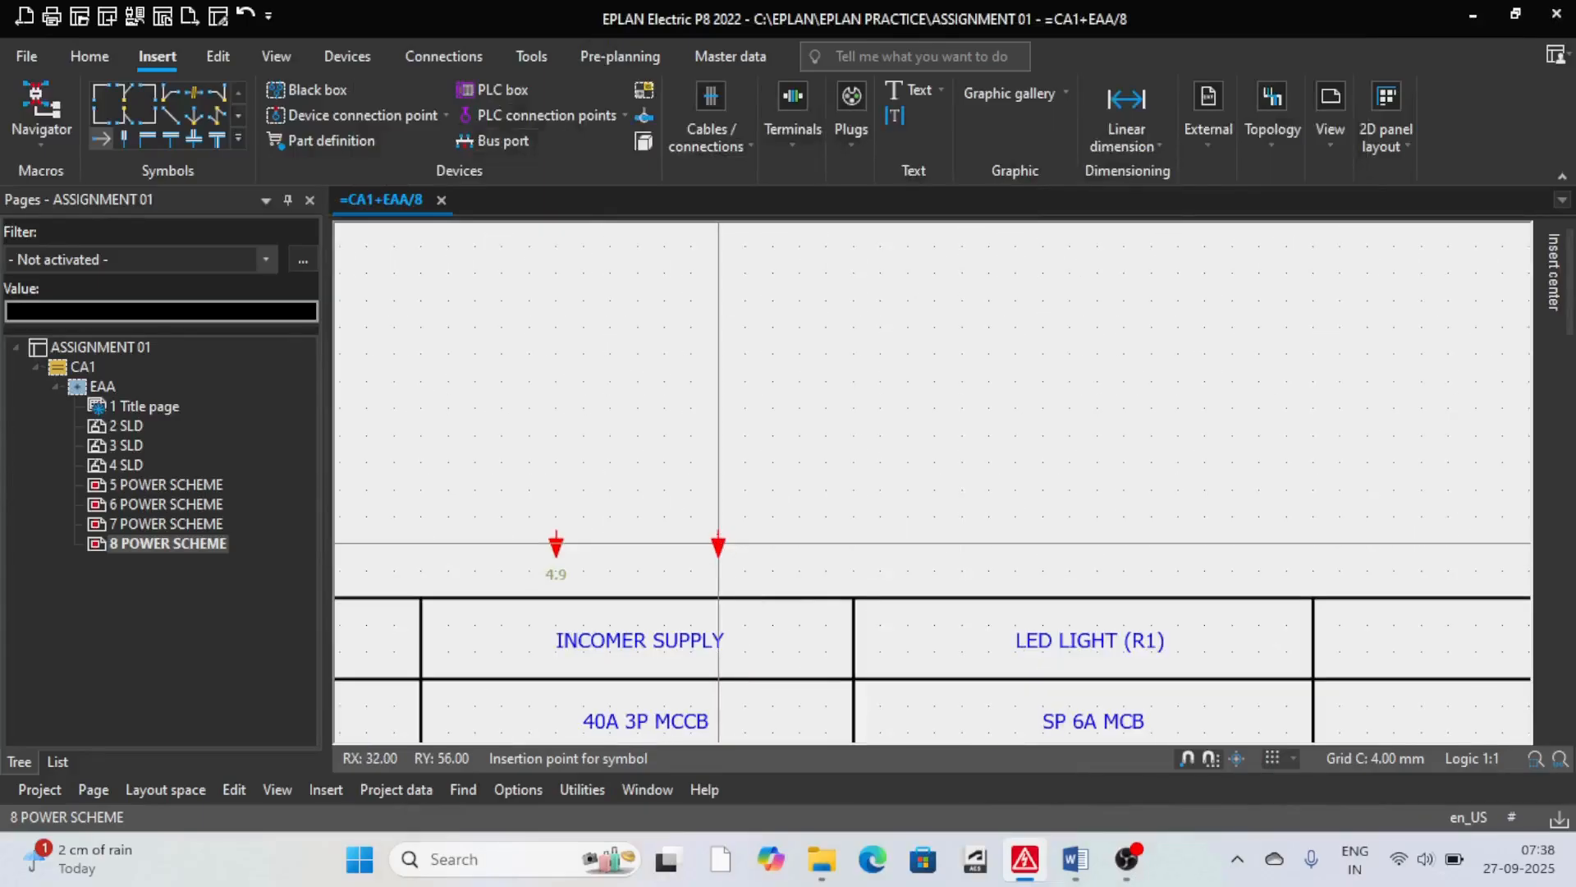
{"action": "left_click", "coordinate": [719, 544]}
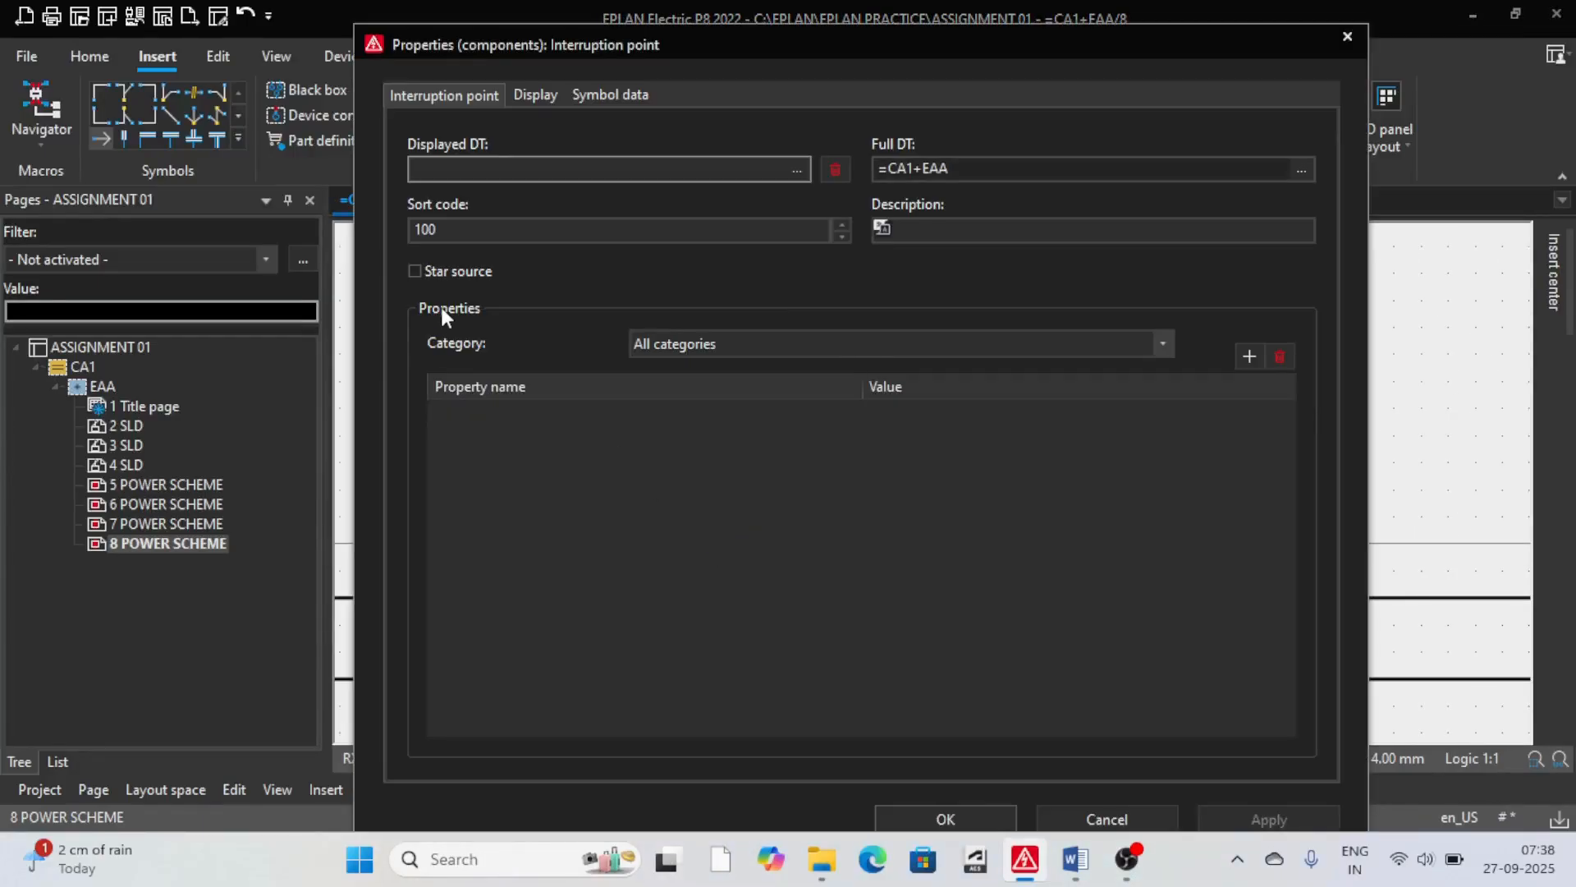
{"action": "type", "text": "111"}
{"action": "key", "text": "BackSpace"}
{"action": "key", "text": "BackSpace"}
{"action": "key", "text": "BackSpace"}
{"action": "left_click_drag", "start_coordinate": [476, 233], "coordinate": [414, 230]}
{"action": "type", "text": "111"}
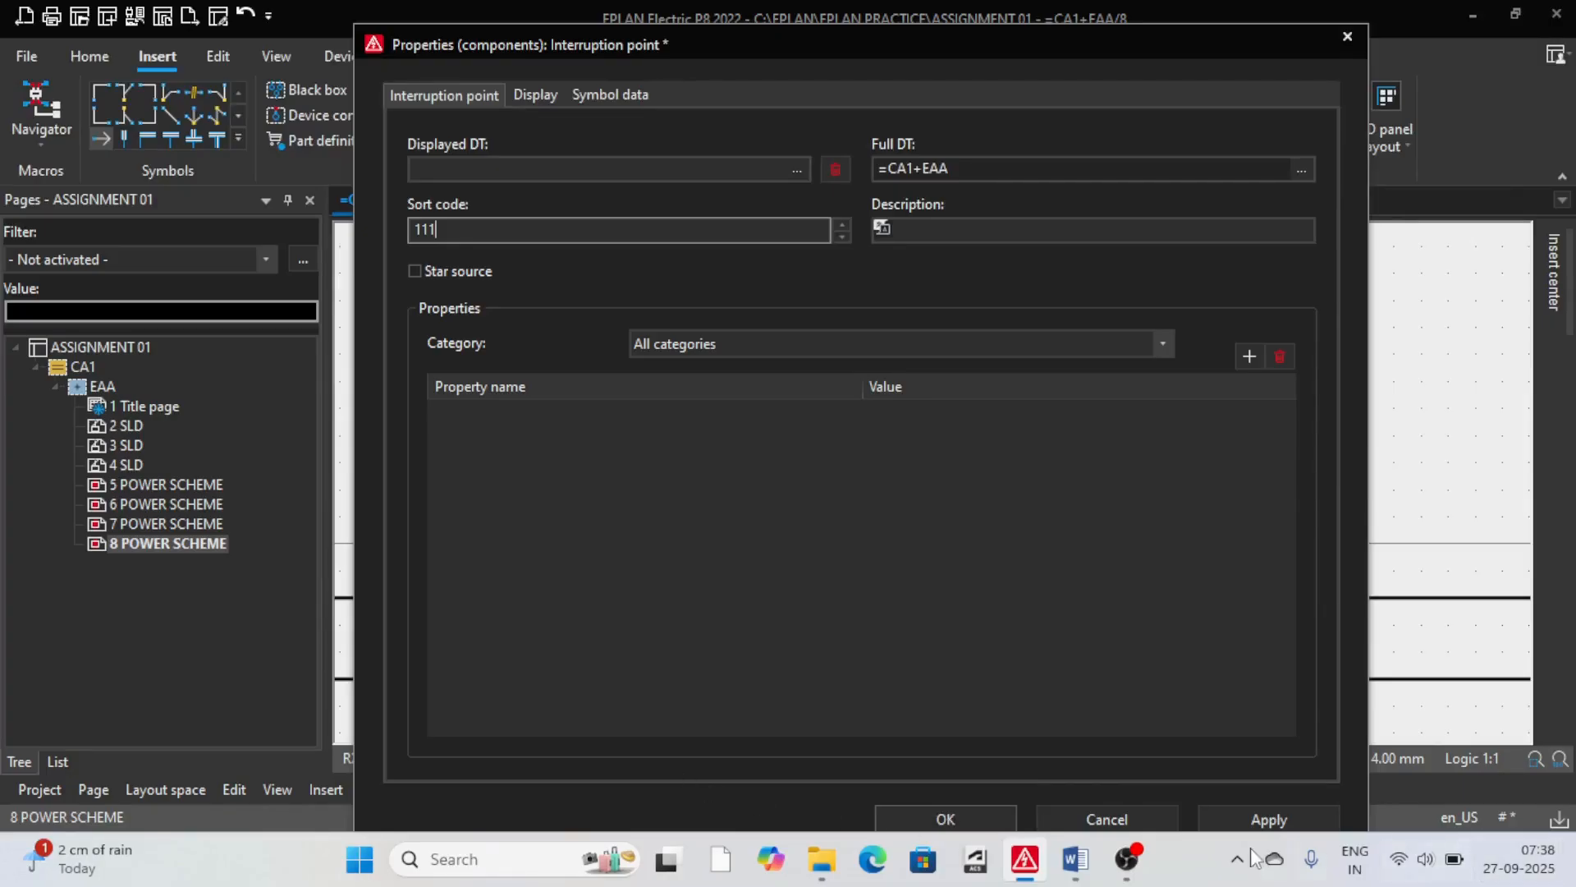
{"action": "left_click", "coordinate": [953, 811]}
Step: Place an unnamed downward interruption point above the LED LIGHT (R1) column, level with the incomer points, with sort code 210
{"action": "scroll", "coordinate": [775, 542], "scroll_direction": "down", "scroll_amount": 5}
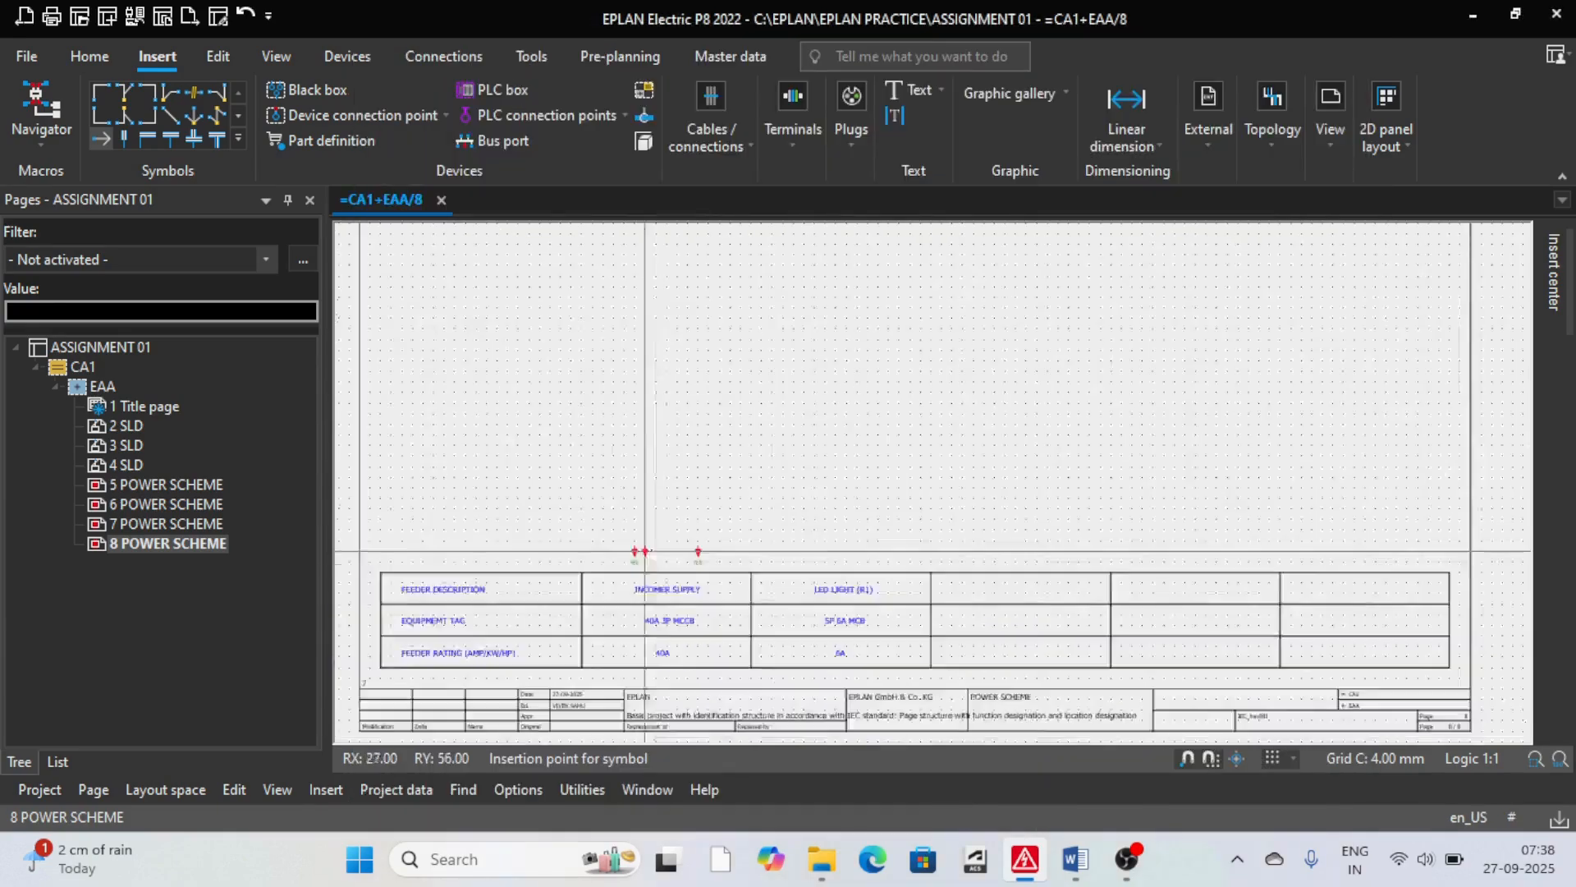
{"action": "scroll", "coordinate": [713, 565], "scroll_direction": "up", "scroll_amount": 5}
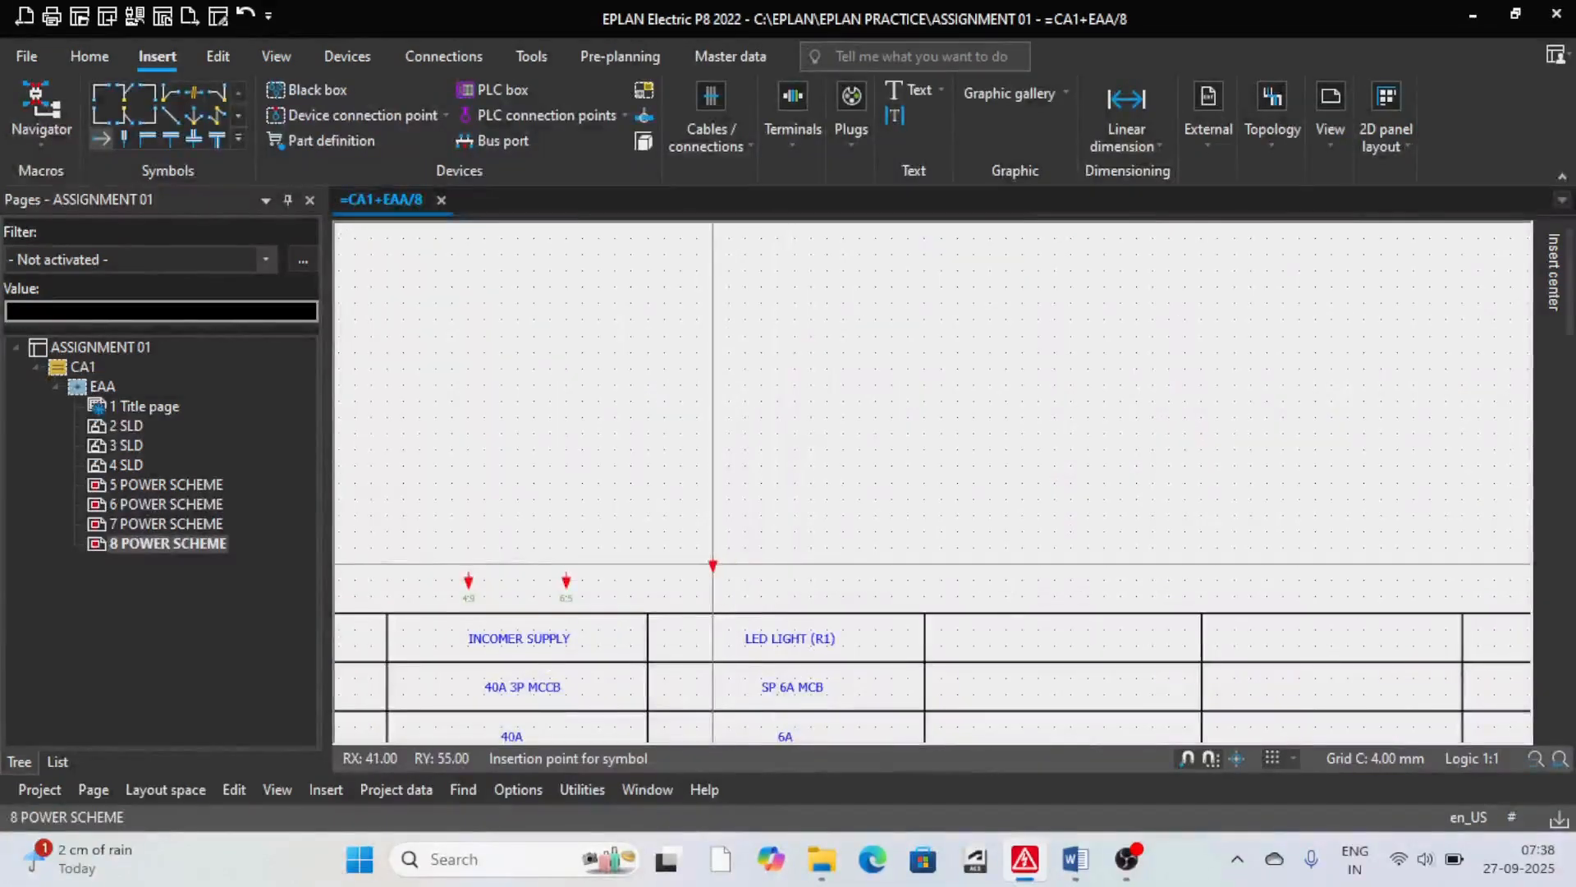
{"action": "left_click", "coordinate": [729, 581]}
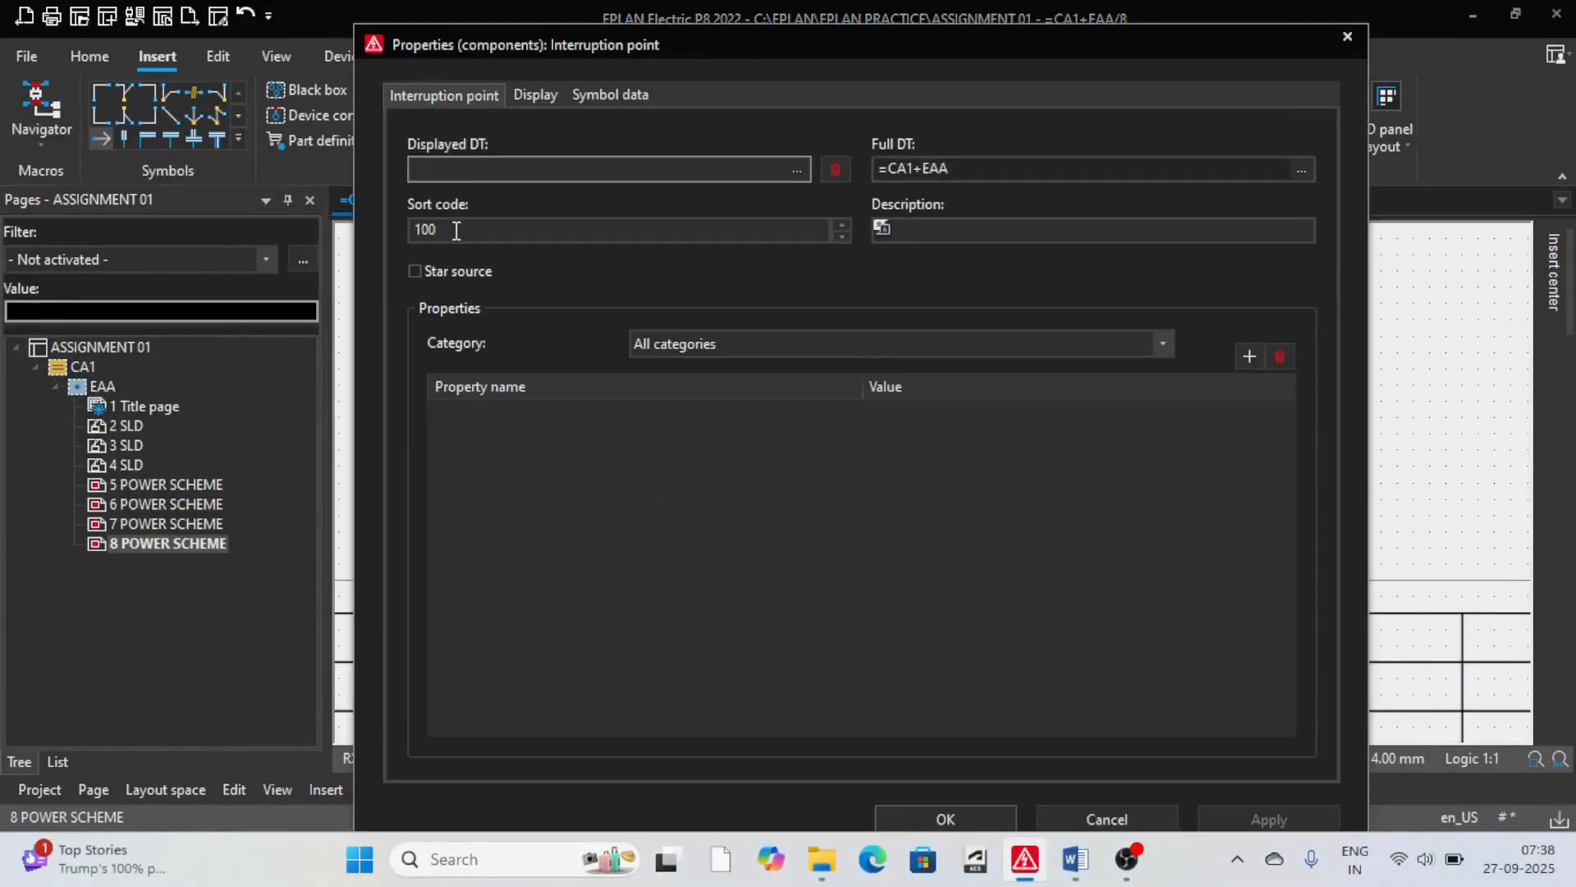
{"action": "left_click_drag", "start_coordinate": [456, 231], "coordinate": [395, 232]}
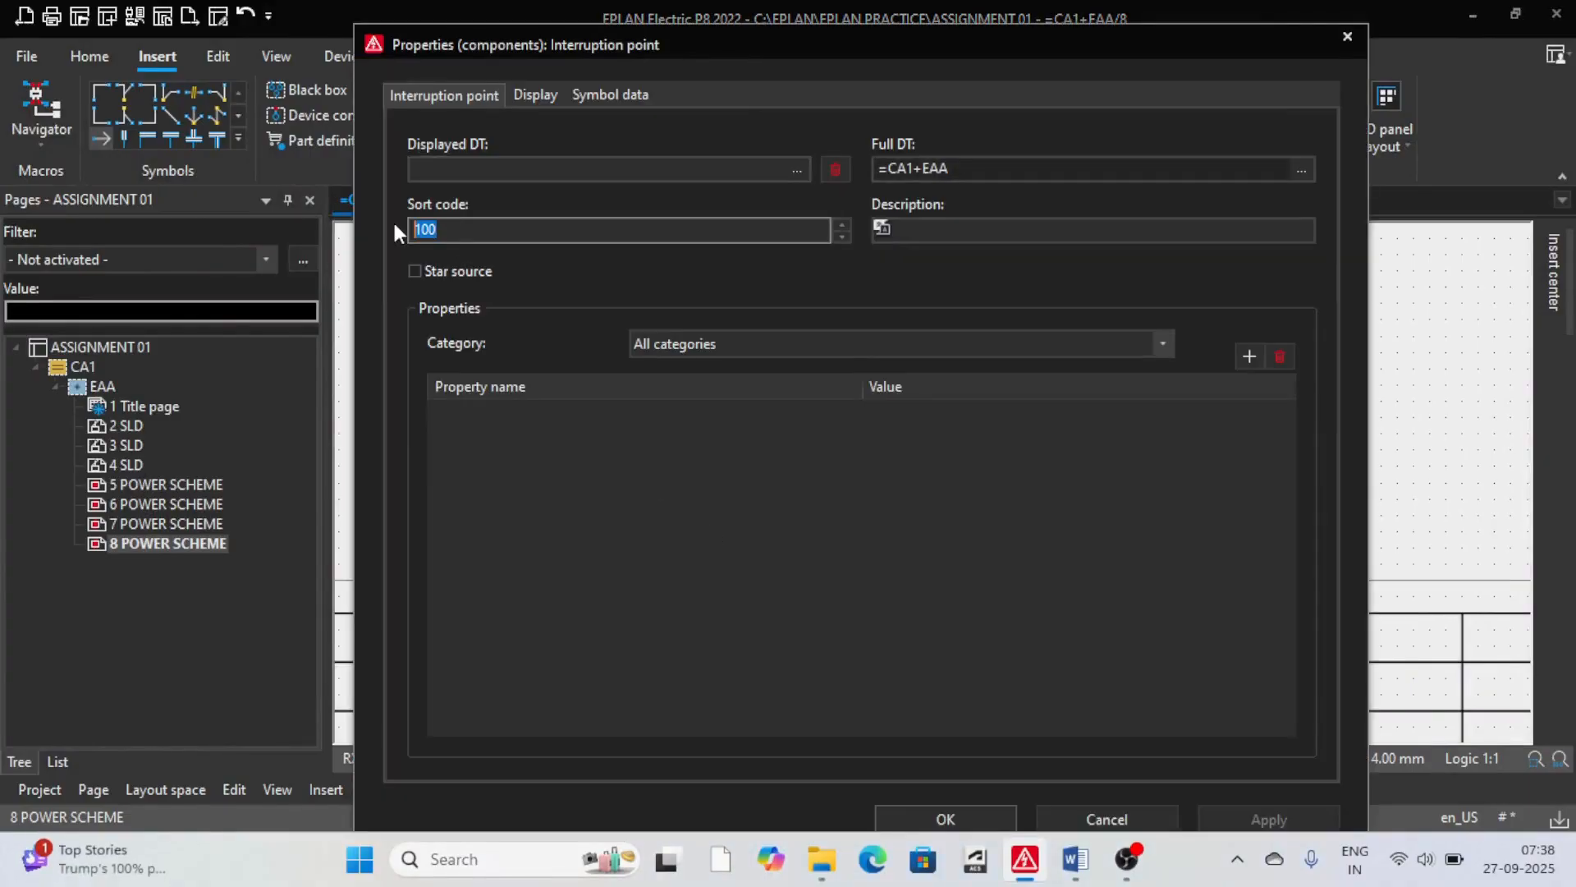
{"action": "type", "text": "2"}
{"action": "type", "text": "10"}
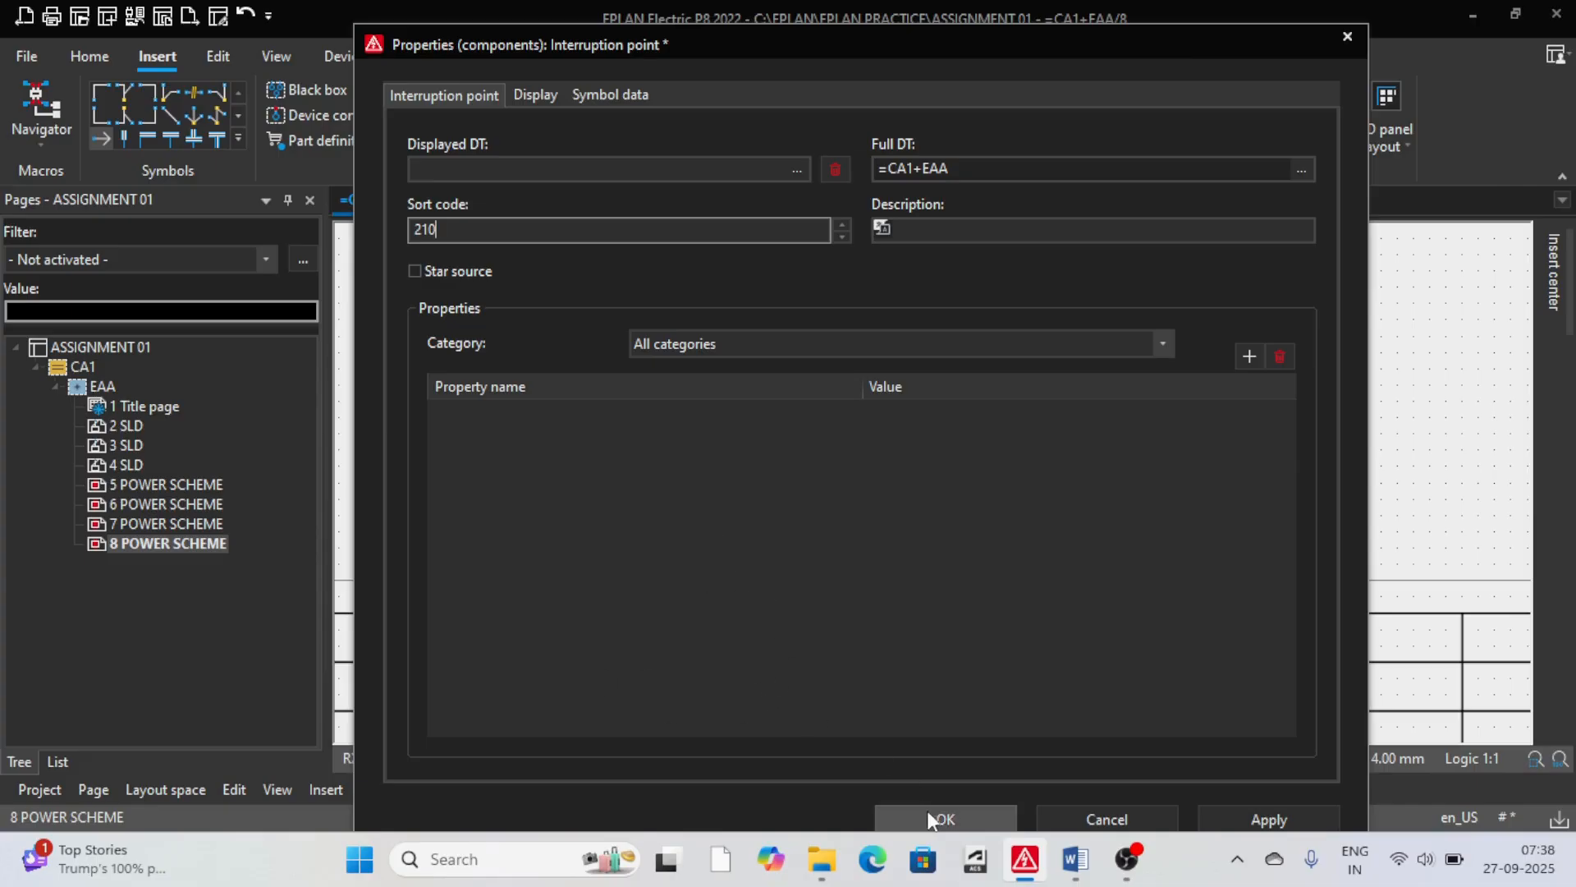
{"action": "left_click", "coordinate": [948, 817]}
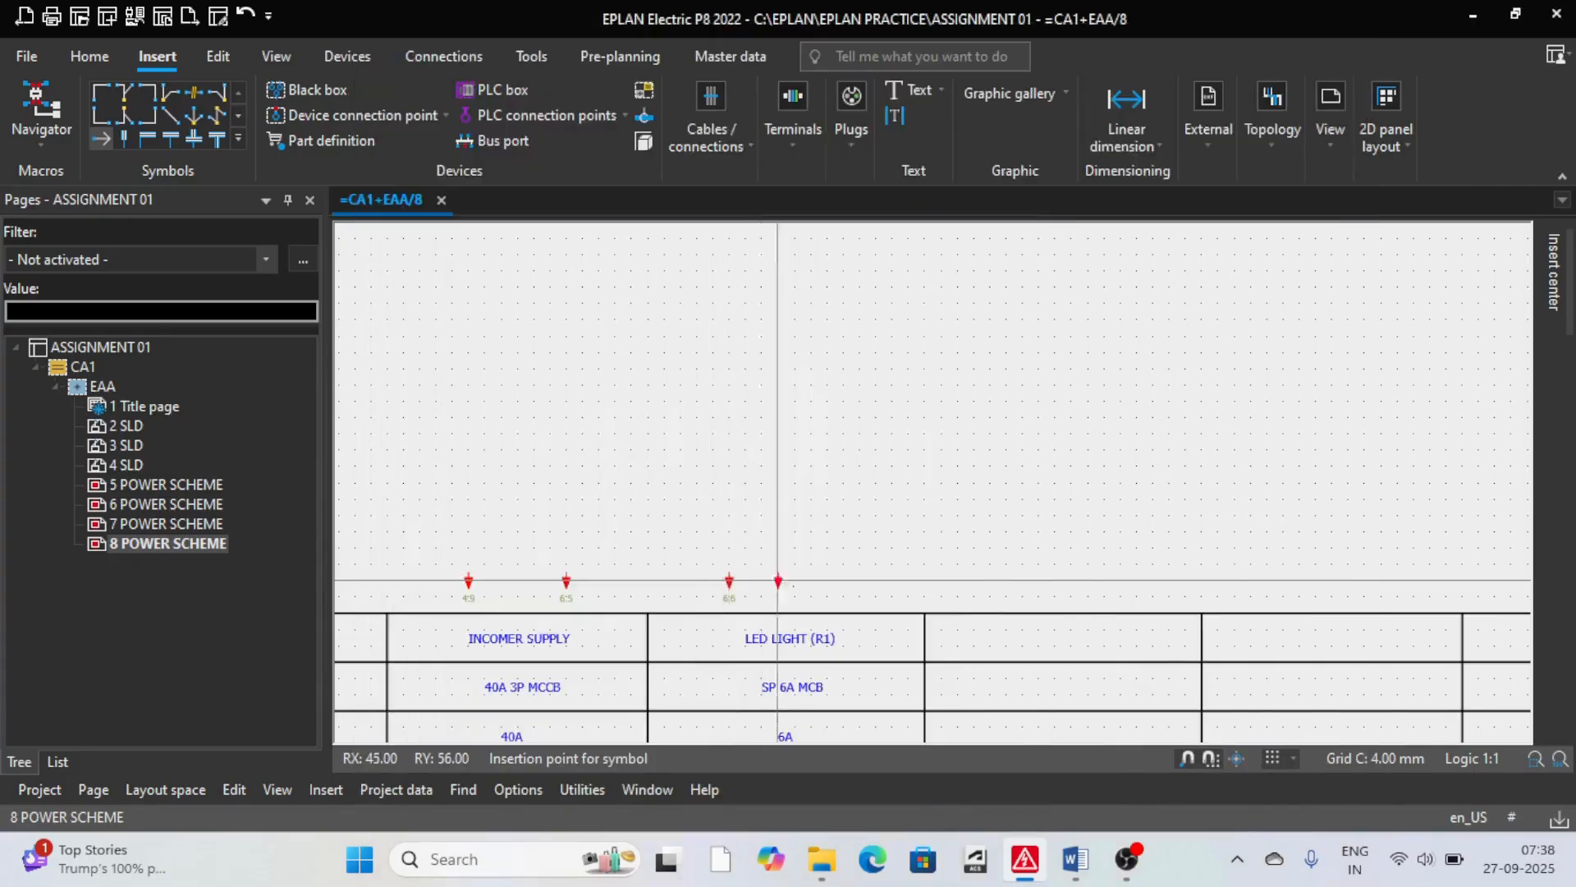
Step: Place a second unnamed downward interruption point above the LED LIGHT (R1) column, level with the other points, with sort code 211
{"action": "left_click", "coordinate": [852, 584]}
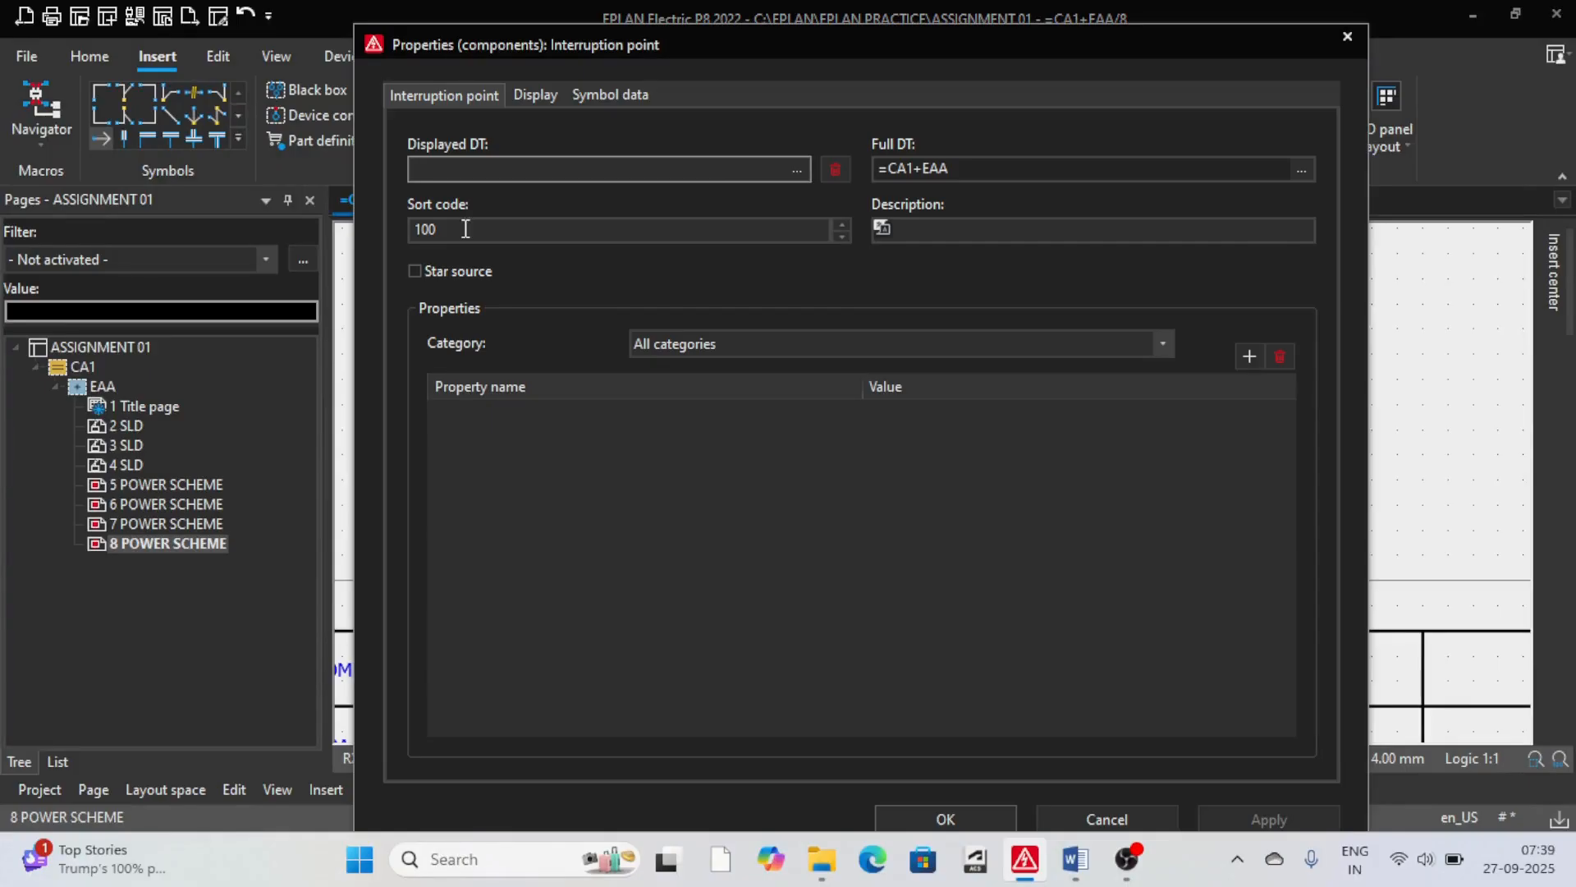
{"action": "left_click", "coordinate": [466, 229]}
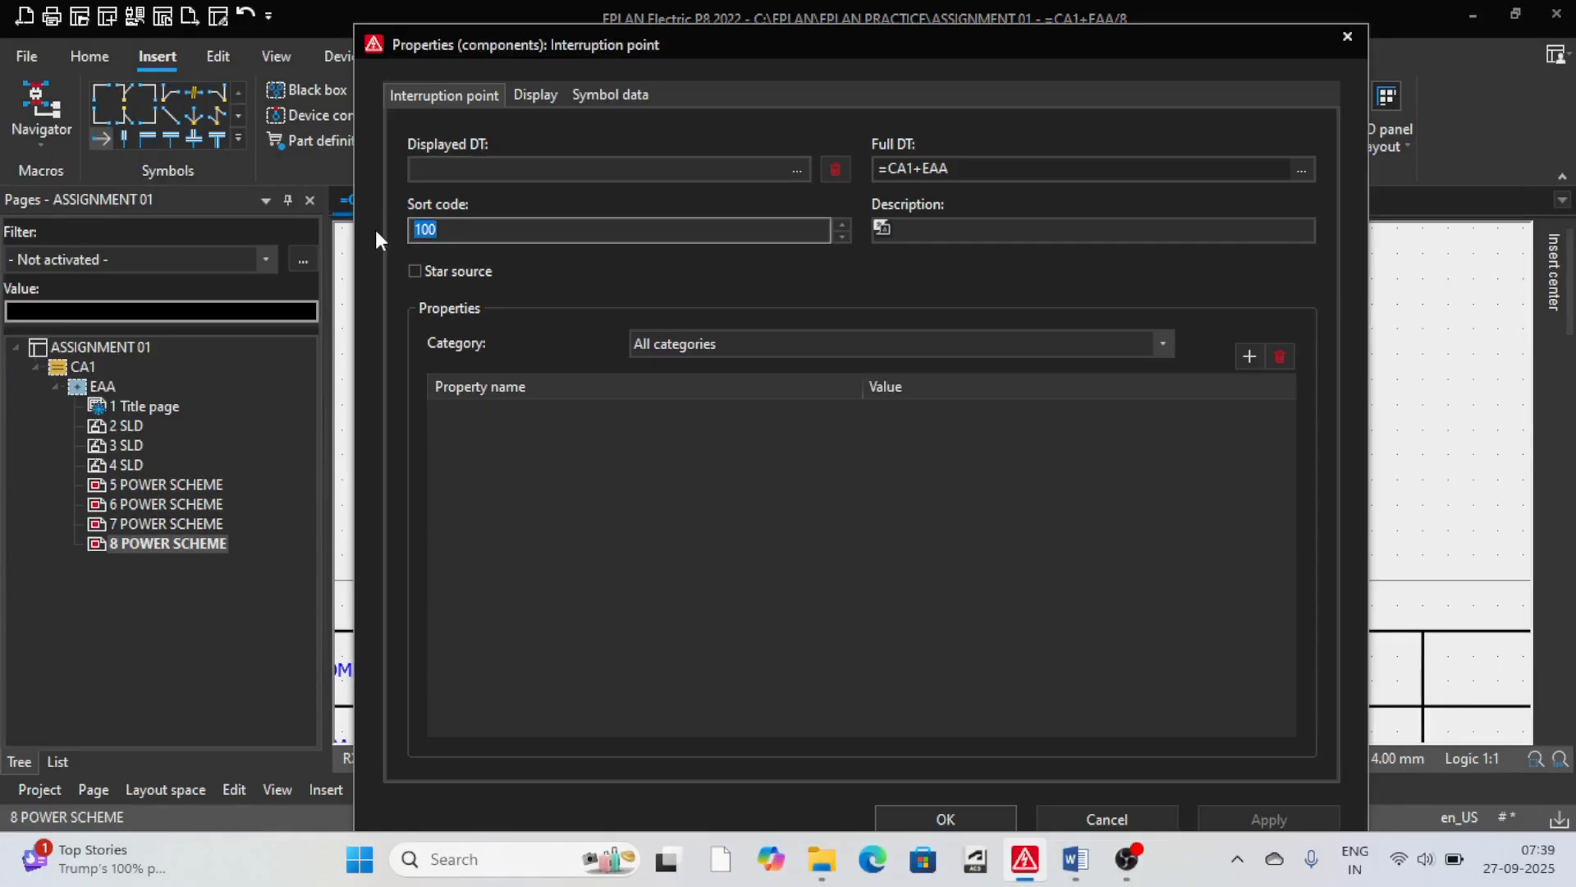
{"action": "type", "text": "211"}
{"action": "left_click", "coordinate": [960, 814]}
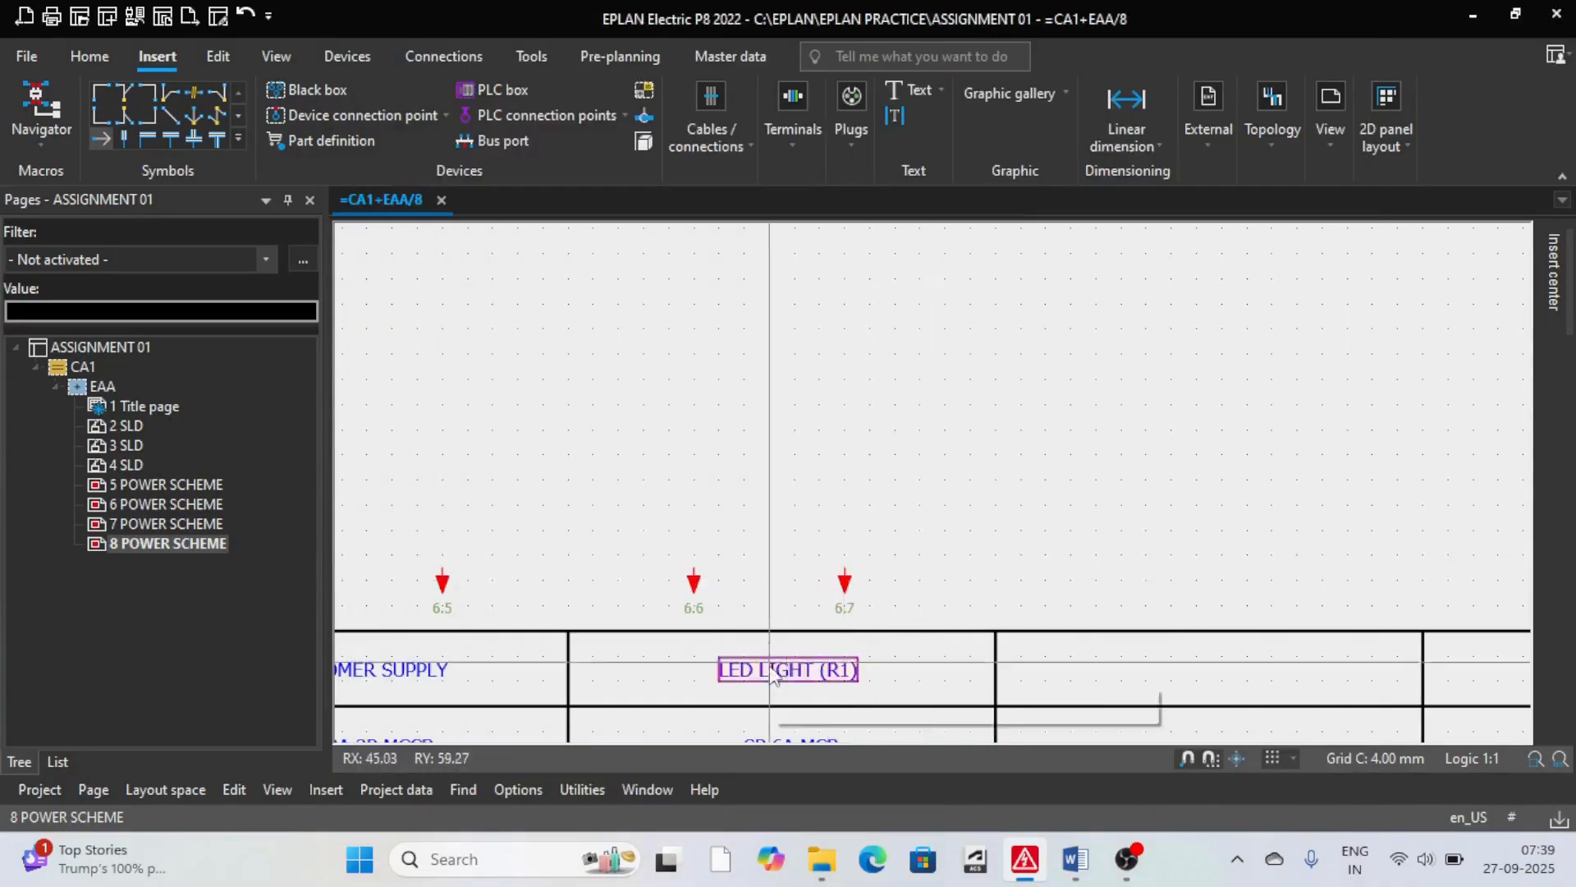
{"action": "scroll", "coordinate": [772, 675], "scroll_direction": "down", "scroll_amount": 5}
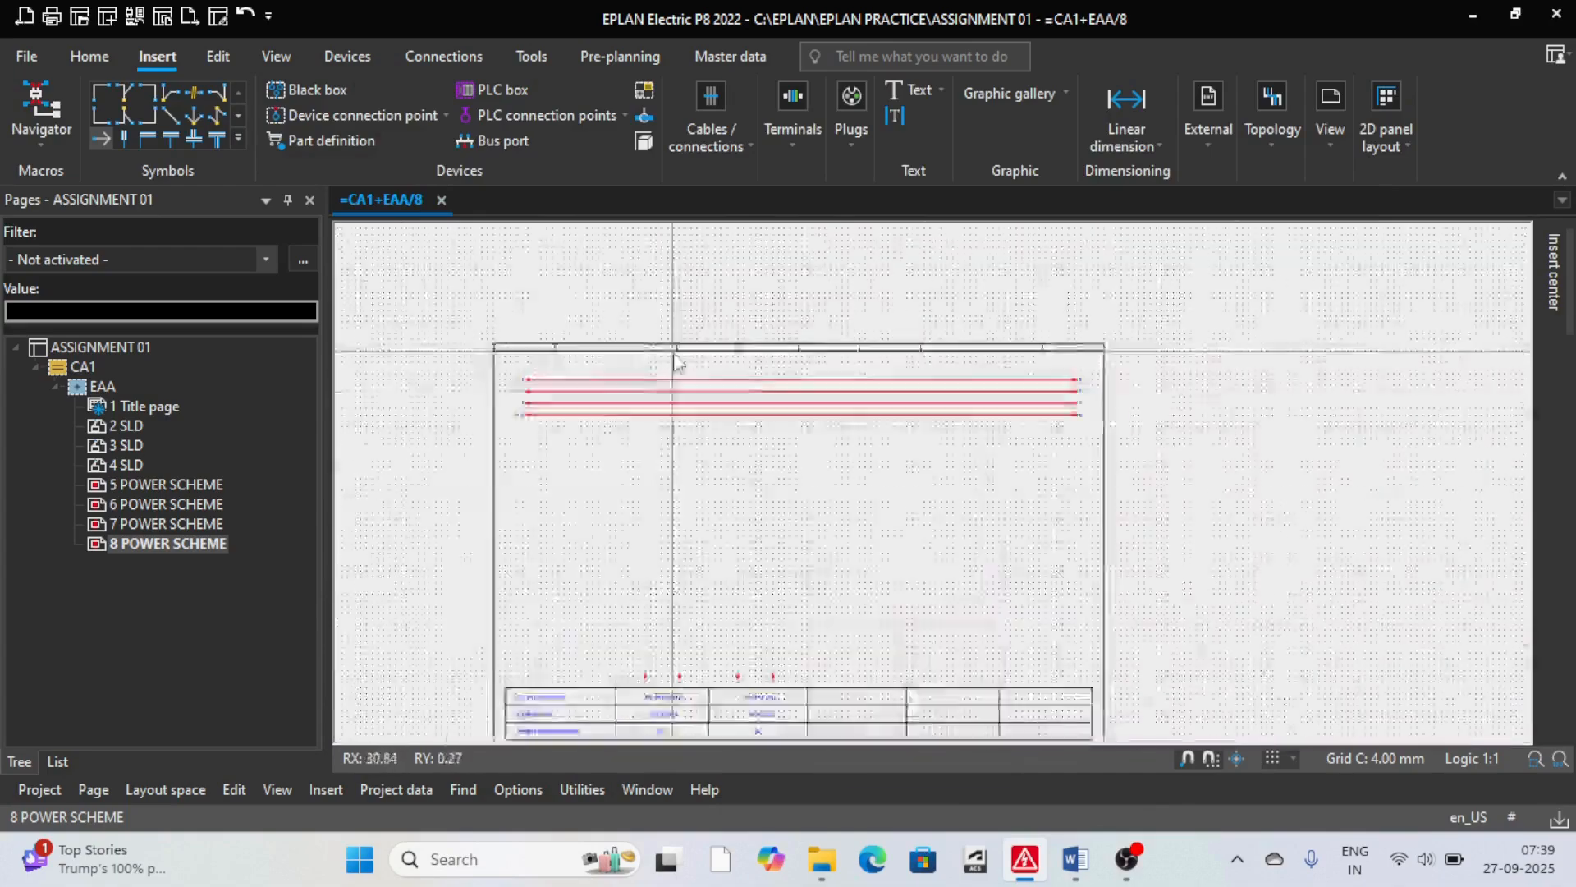
{"action": "scroll", "coordinate": [673, 353], "scroll_direction": "up", "scroll_amount": 1}
{"action": "left_click", "coordinate": [121, 87]}
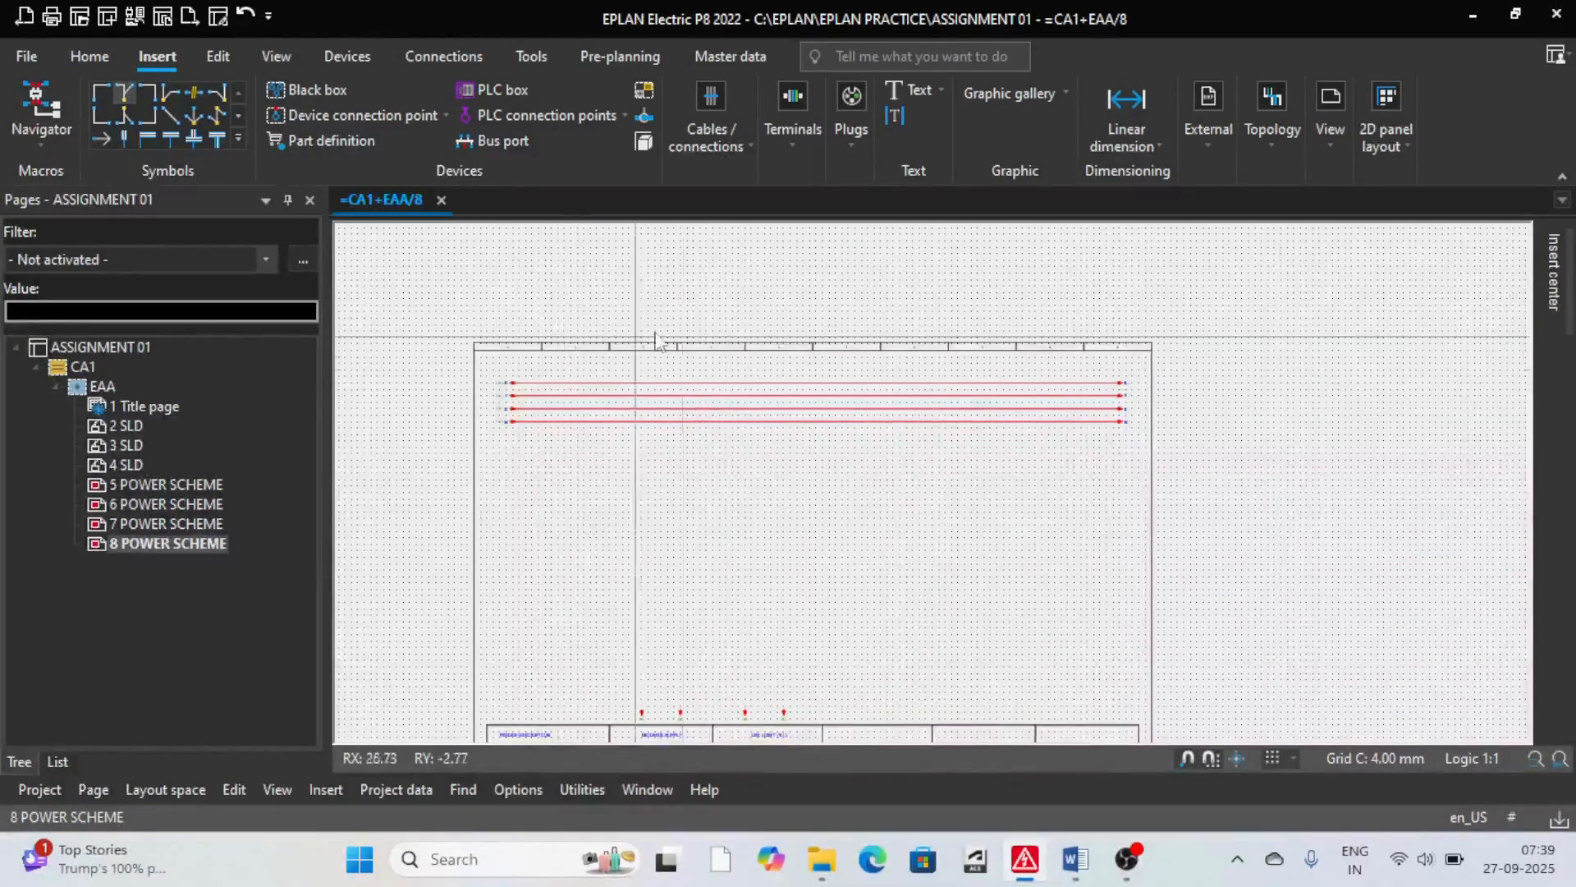
{"action": "scroll", "coordinate": [841, 435], "scroll_direction": "down", "scroll_amount": 2}
{"action": "scroll", "coordinate": [839, 457], "scroll_direction": "up", "scroll_amount": 3}
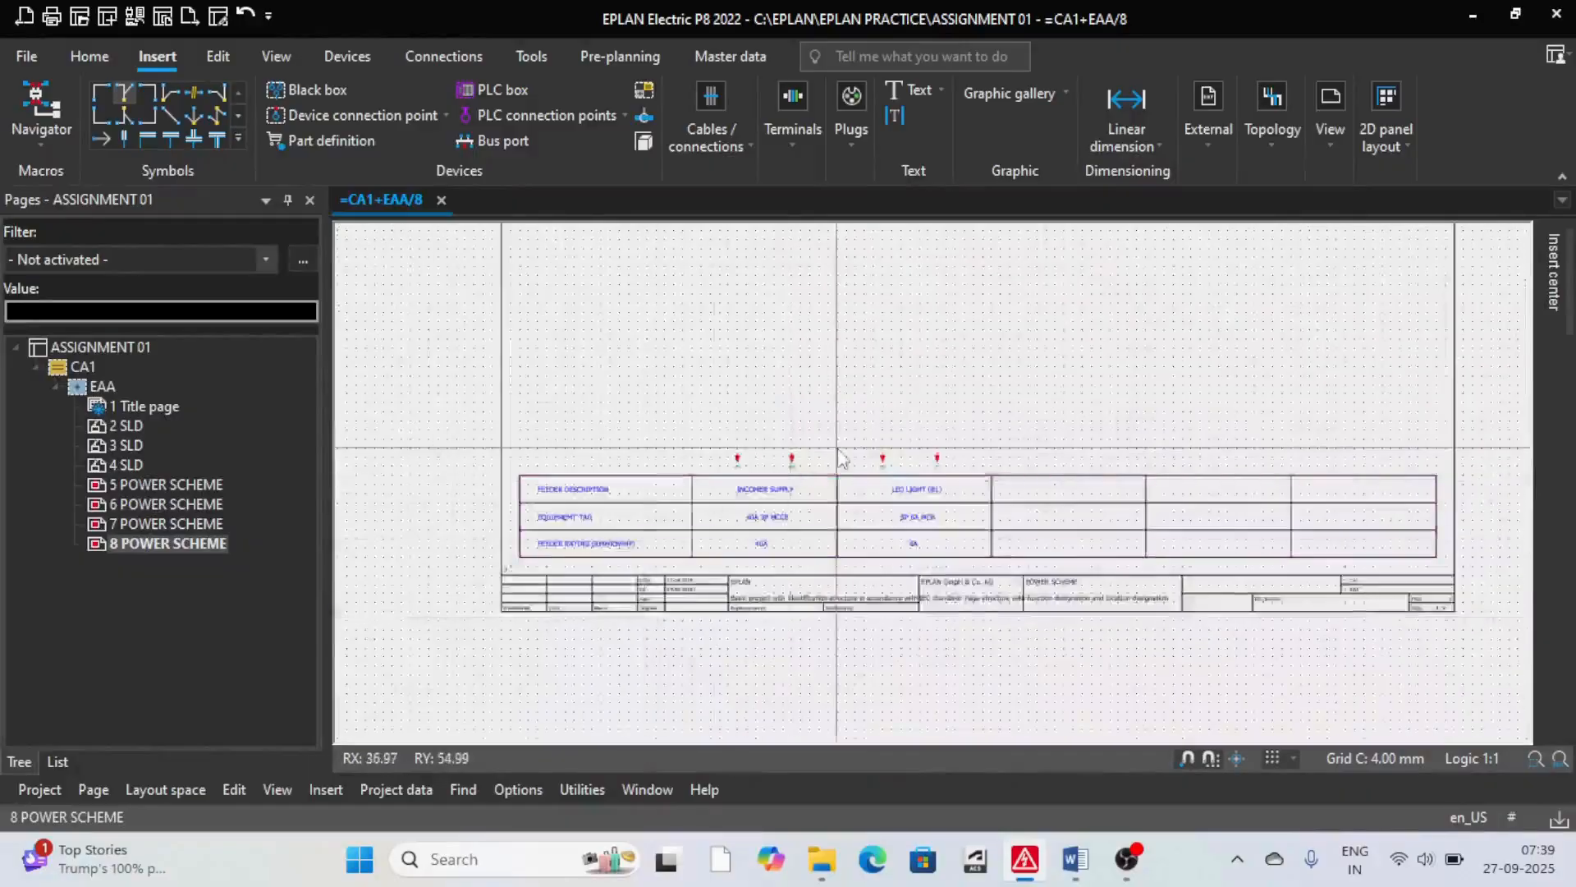
{"action": "scroll", "coordinate": [839, 456], "scroll_direction": "up", "scroll_amount": 5}
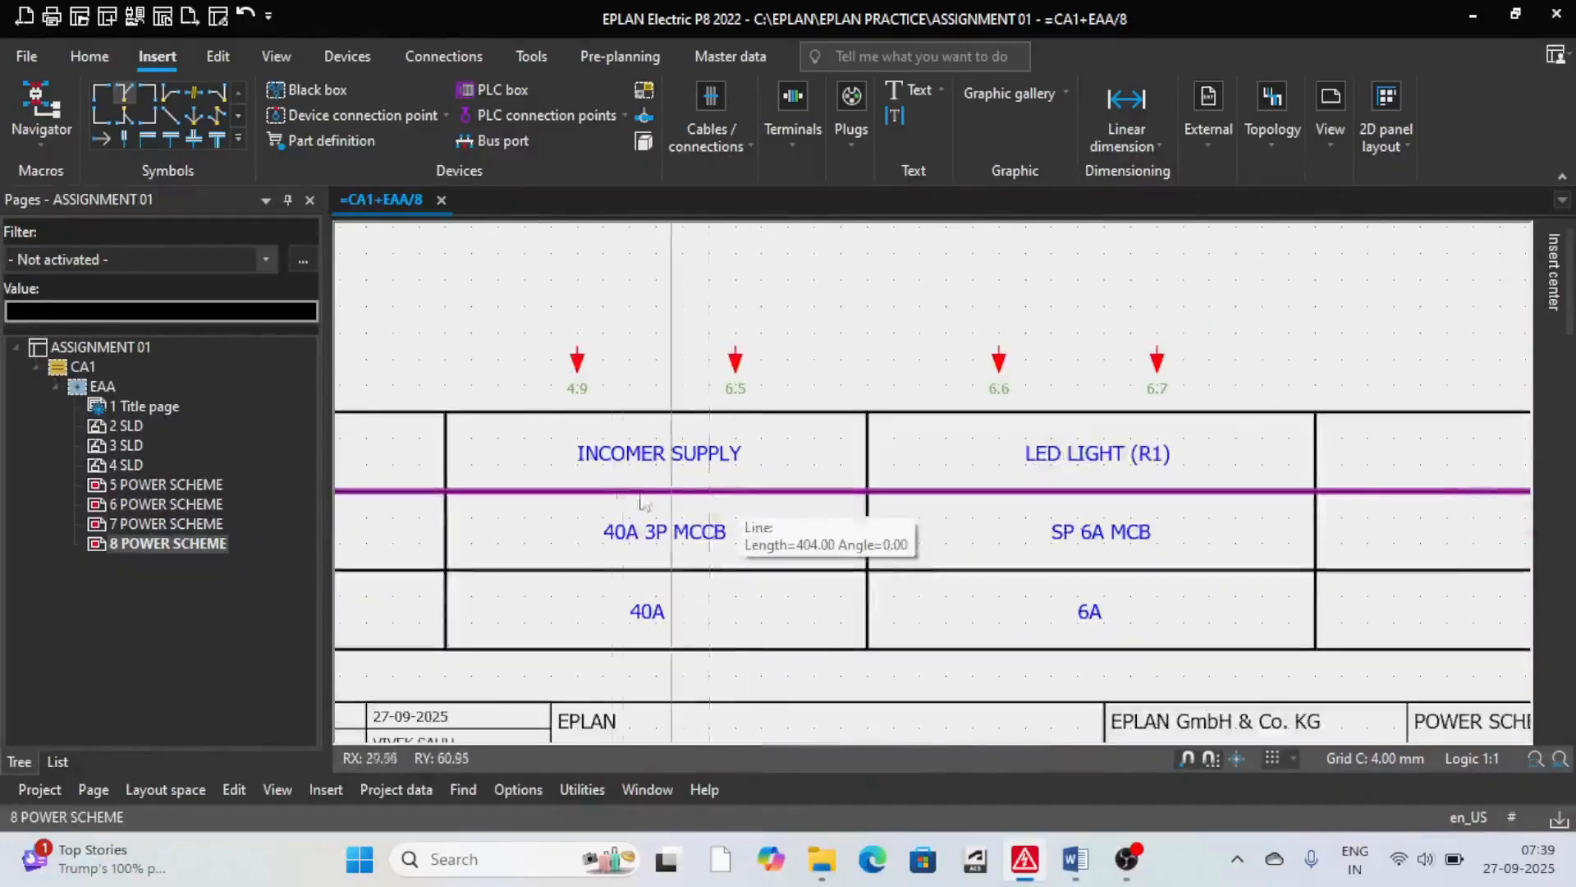
Step: Copy EX. FAN (RYB10) from outgoing item 10 of the Word assignment document into the first feeder column's description in EPLAN
{"action": "left_click", "coordinate": [1075, 859]}
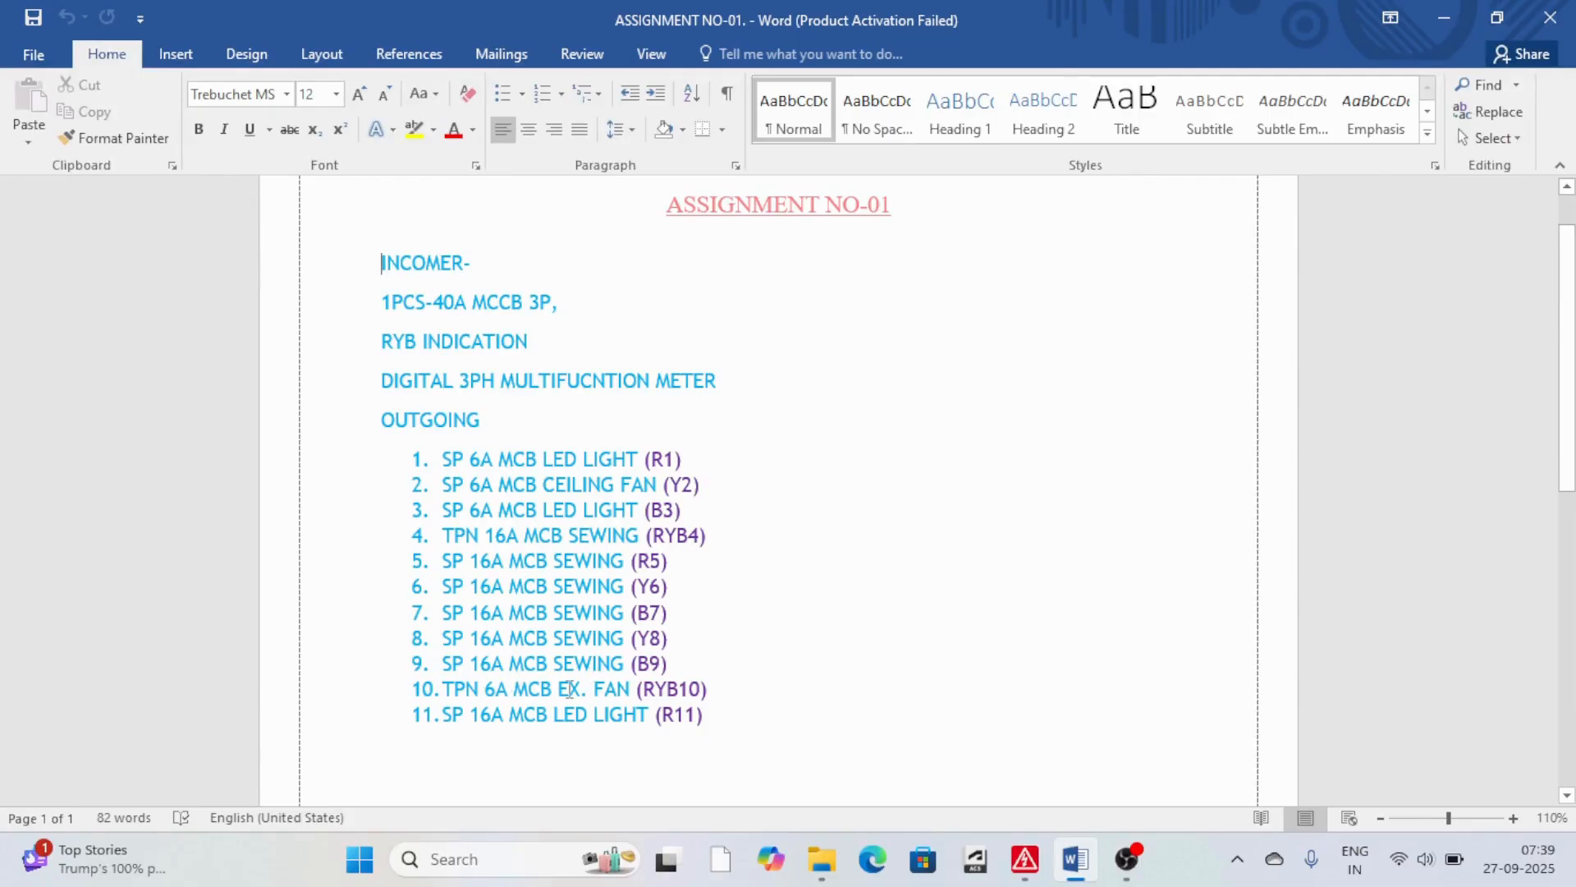
{"action": "left_click_drag", "start_coordinate": [570, 690], "coordinate": [708, 698]}
{"action": "key", "text": "ctrl+c"}
{"action": "key", "text": "alt+Tab"}
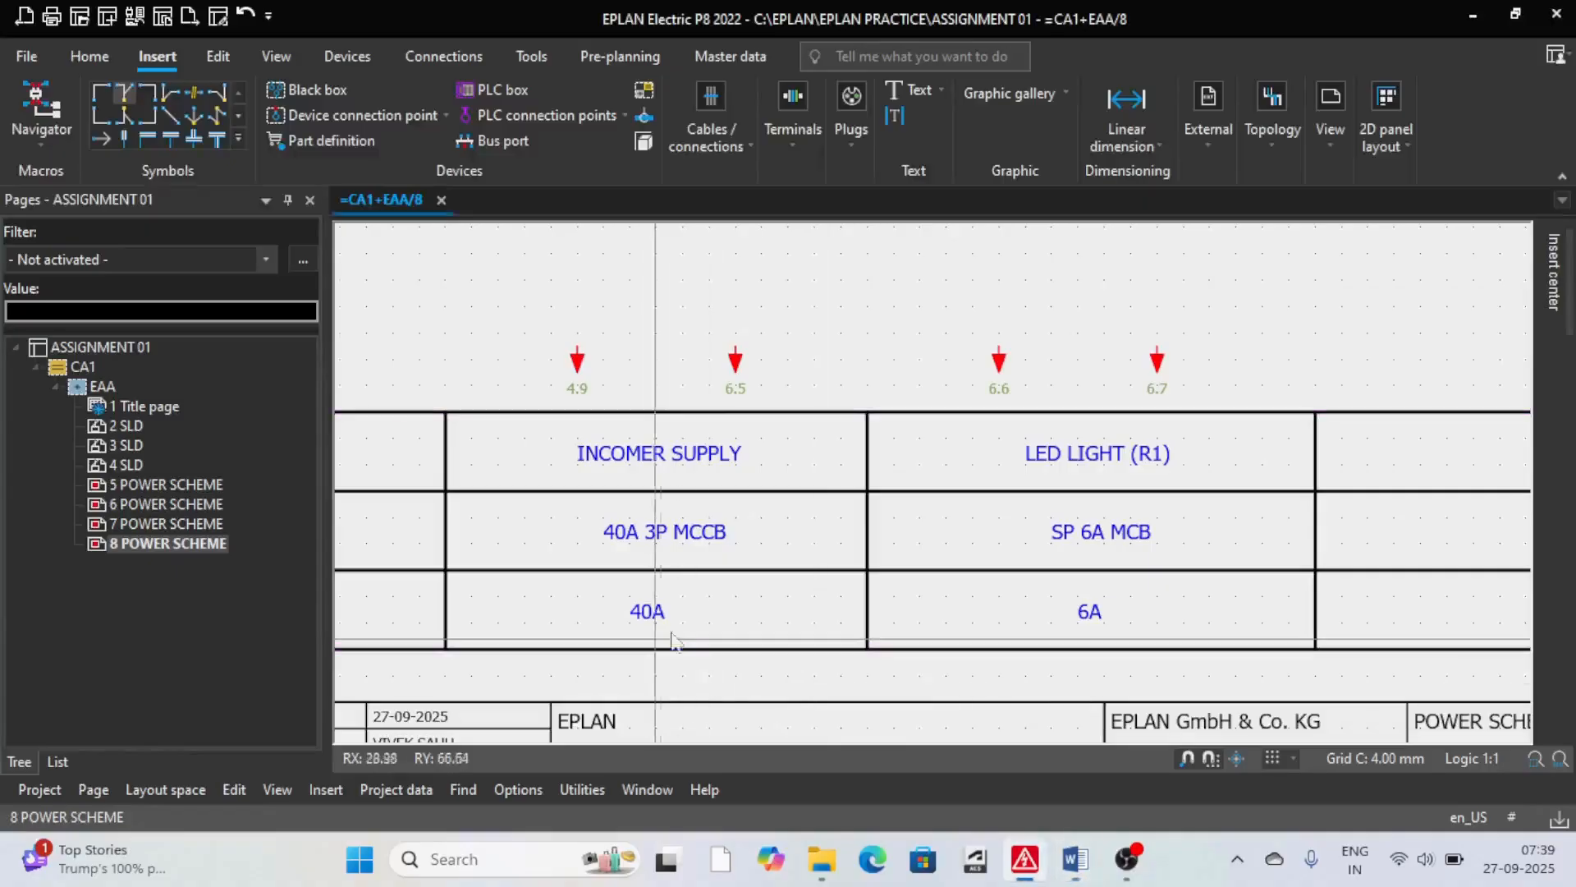
{"action": "left_click", "coordinate": [673, 458]}
{"action": "double_click", "coordinate": [674, 458]}
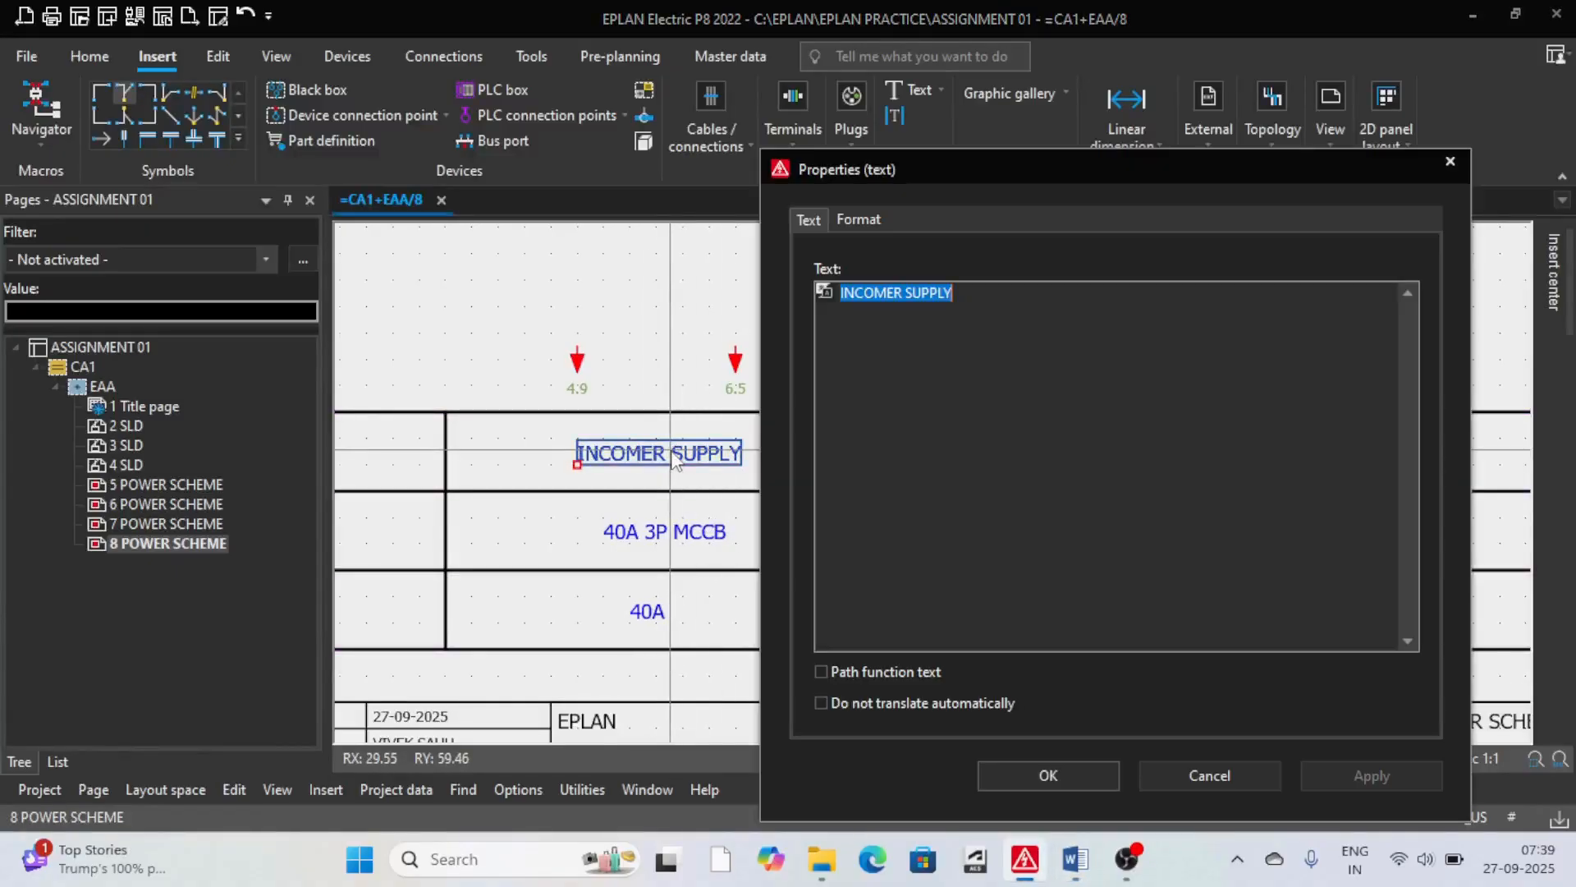
{"action": "key", "text": "ctrl+v"}
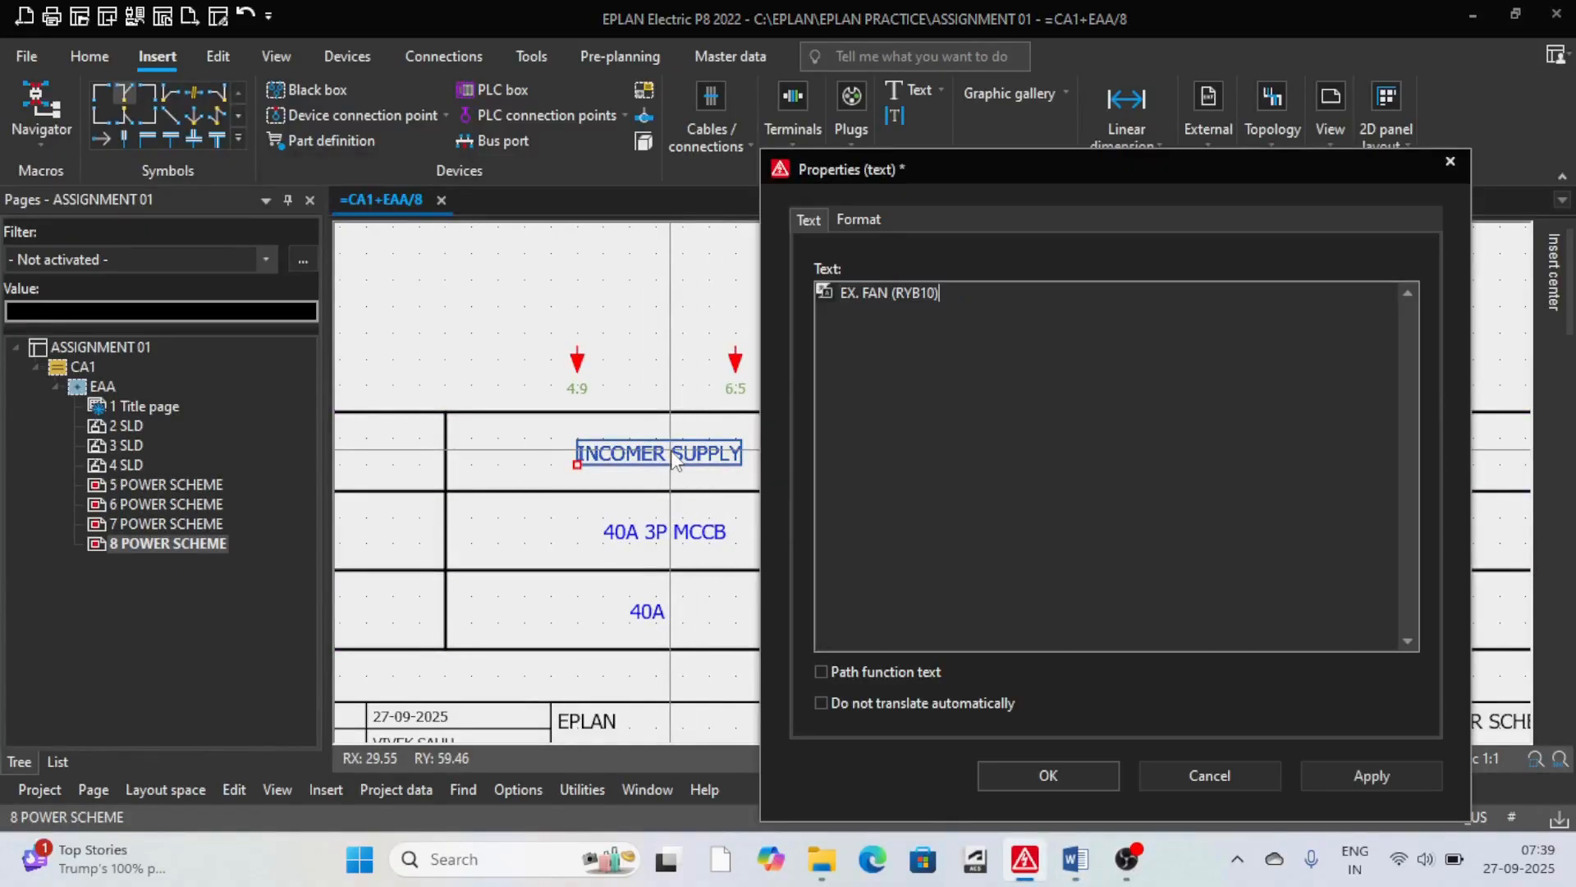
{"action": "left_click", "coordinate": [1031, 776]}
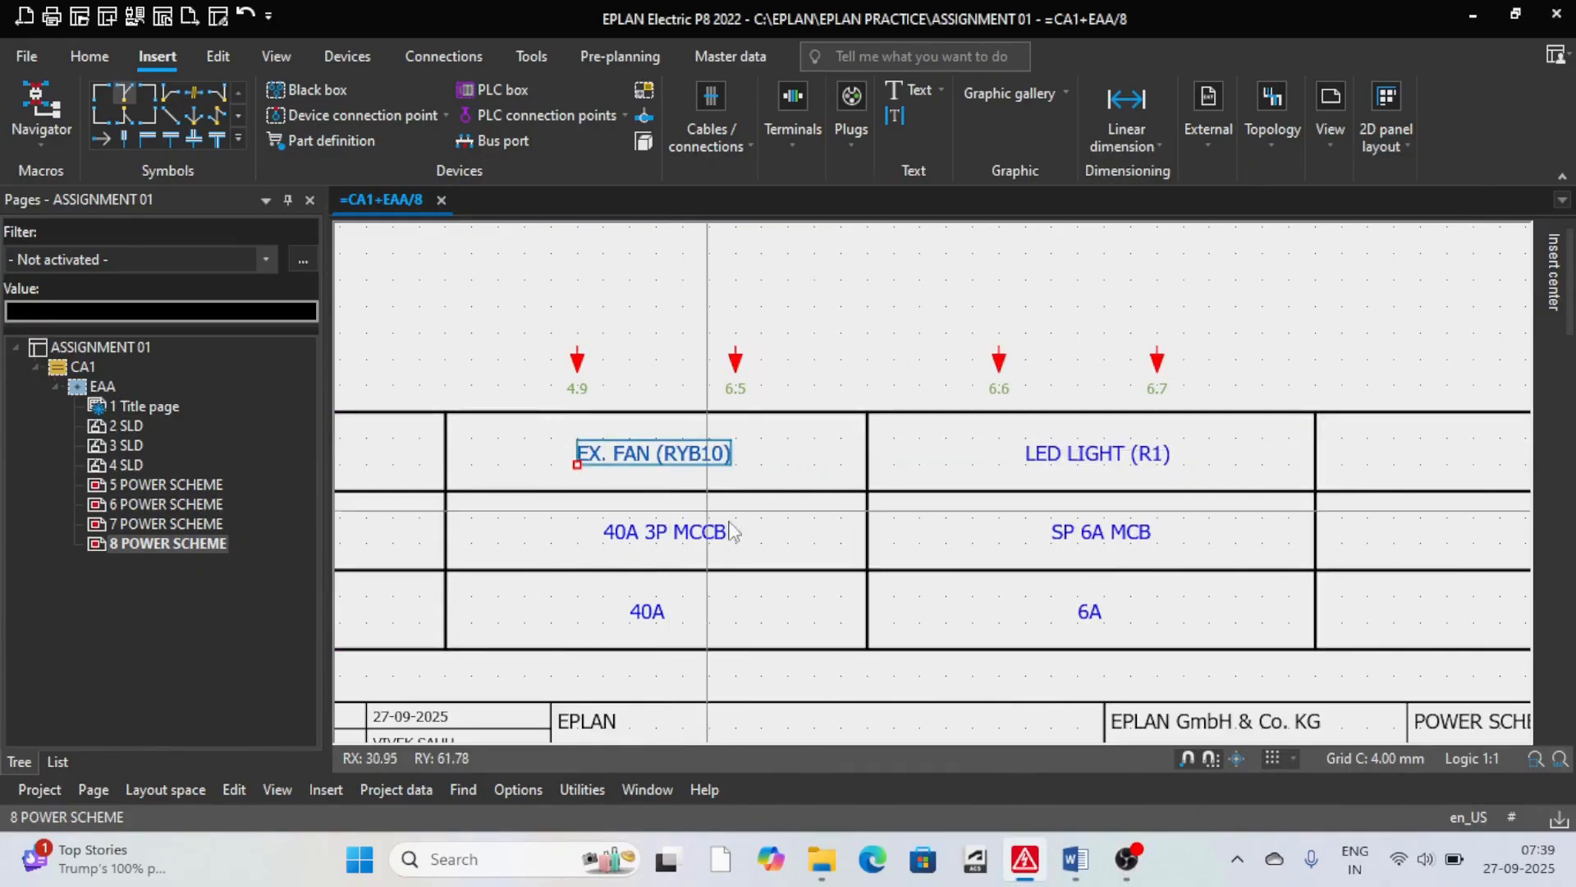
Step: Look up the breaker of outgoing item 10 in Word and set the EX. FAN (RYB10) column's equipment tag to 6A TP MCB
{"action": "left_click", "coordinate": [576, 527]}
{"action": "key", "text": "alt+Tab"}
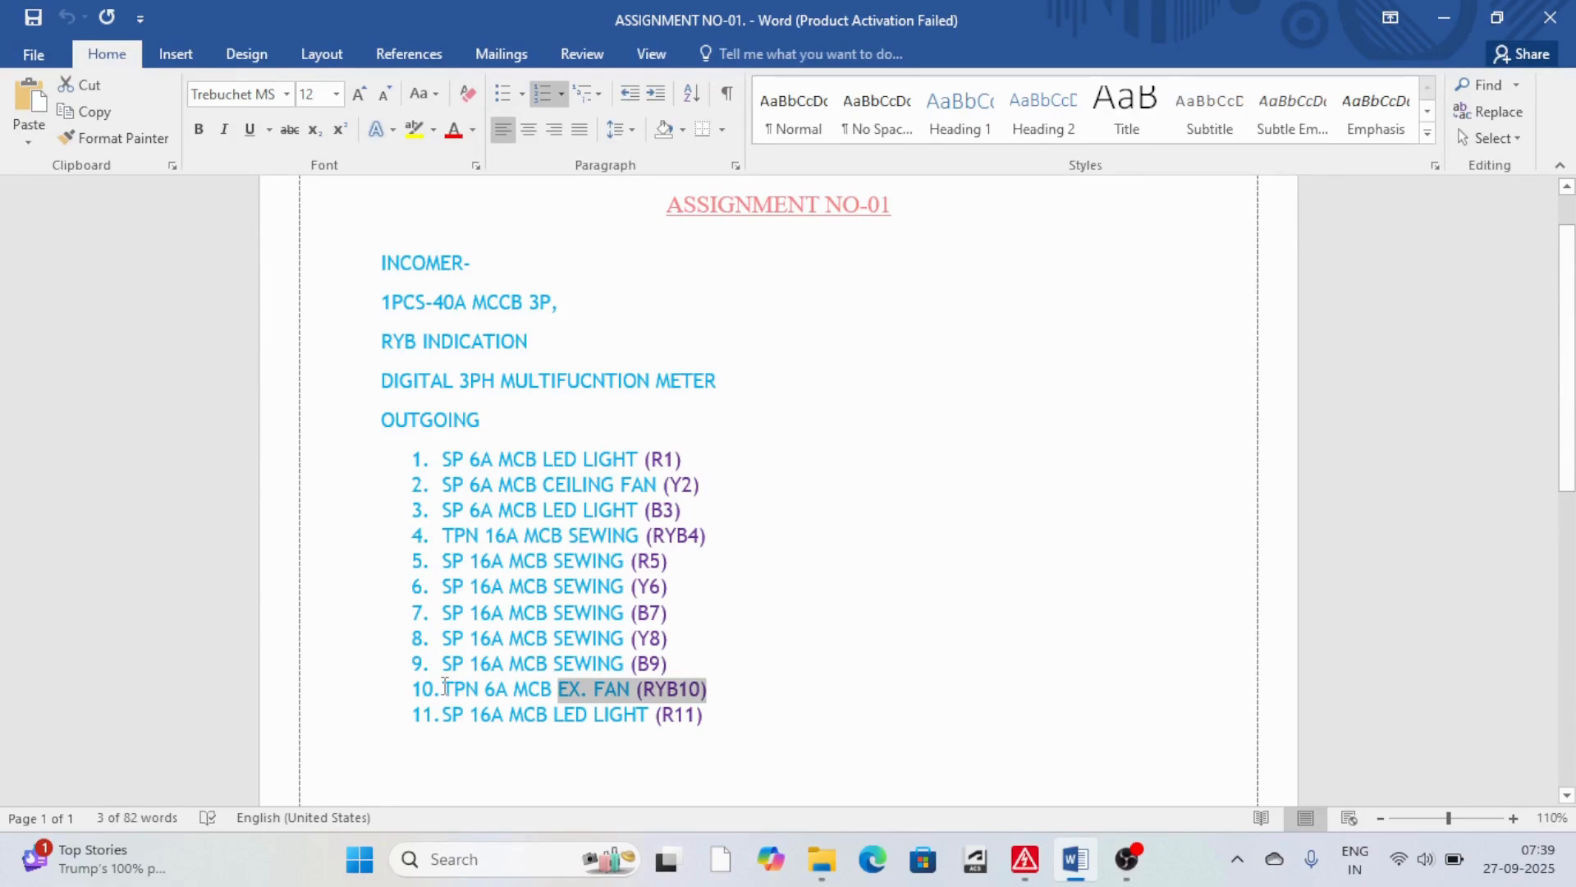
{"action": "left_click_drag", "start_coordinate": [444, 686], "coordinate": [557, 692]}
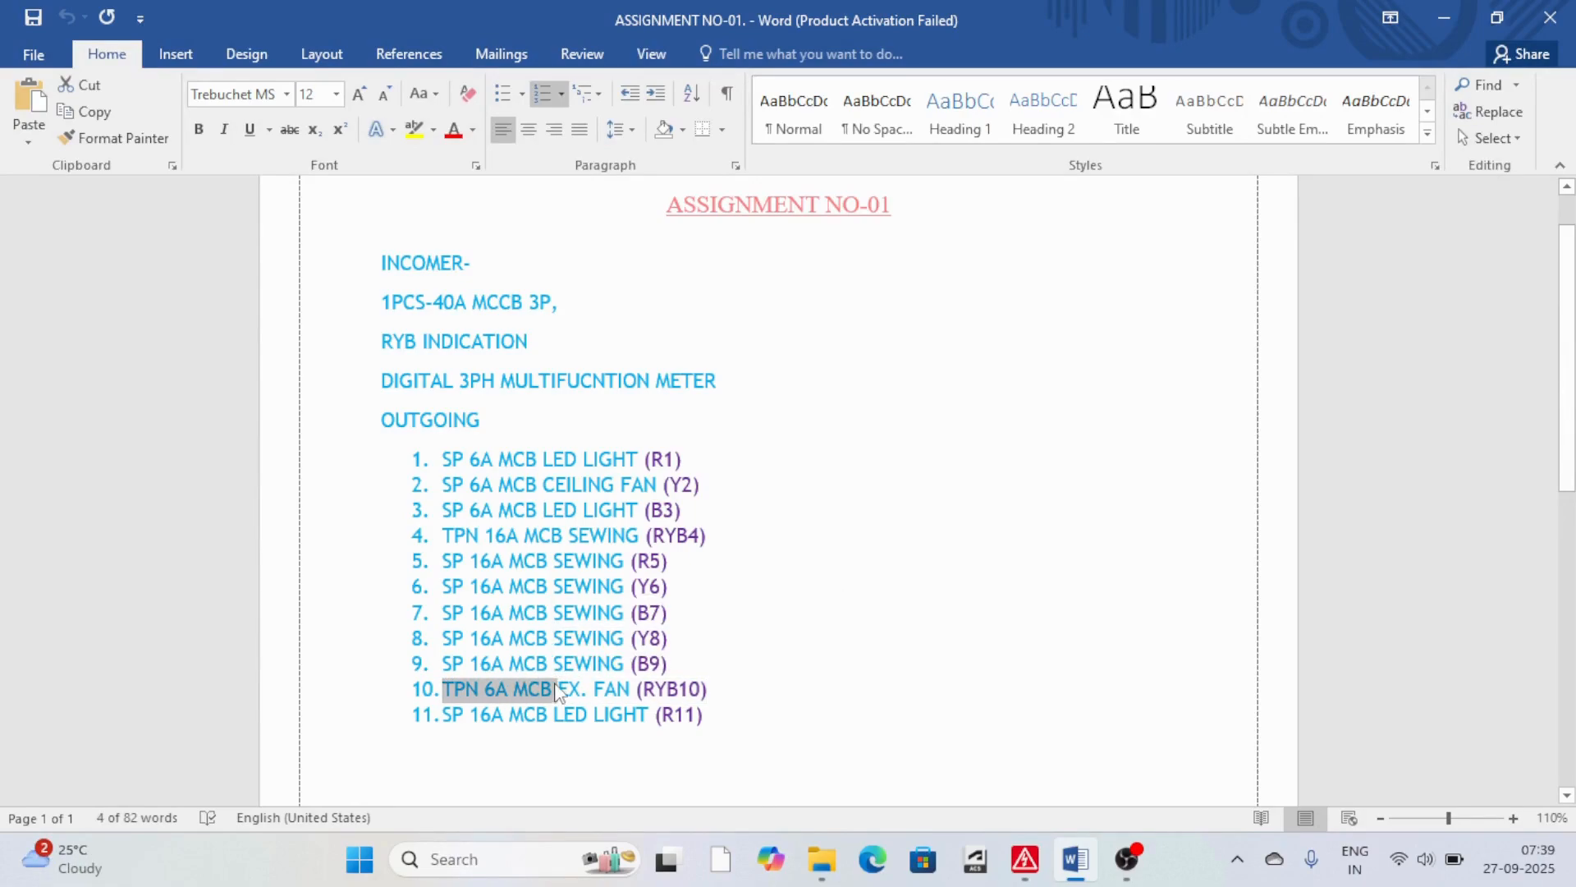
{"action": "key", "text": "alt+Tab"}
{"action": "double_click", "coordinate": [634, 534]}
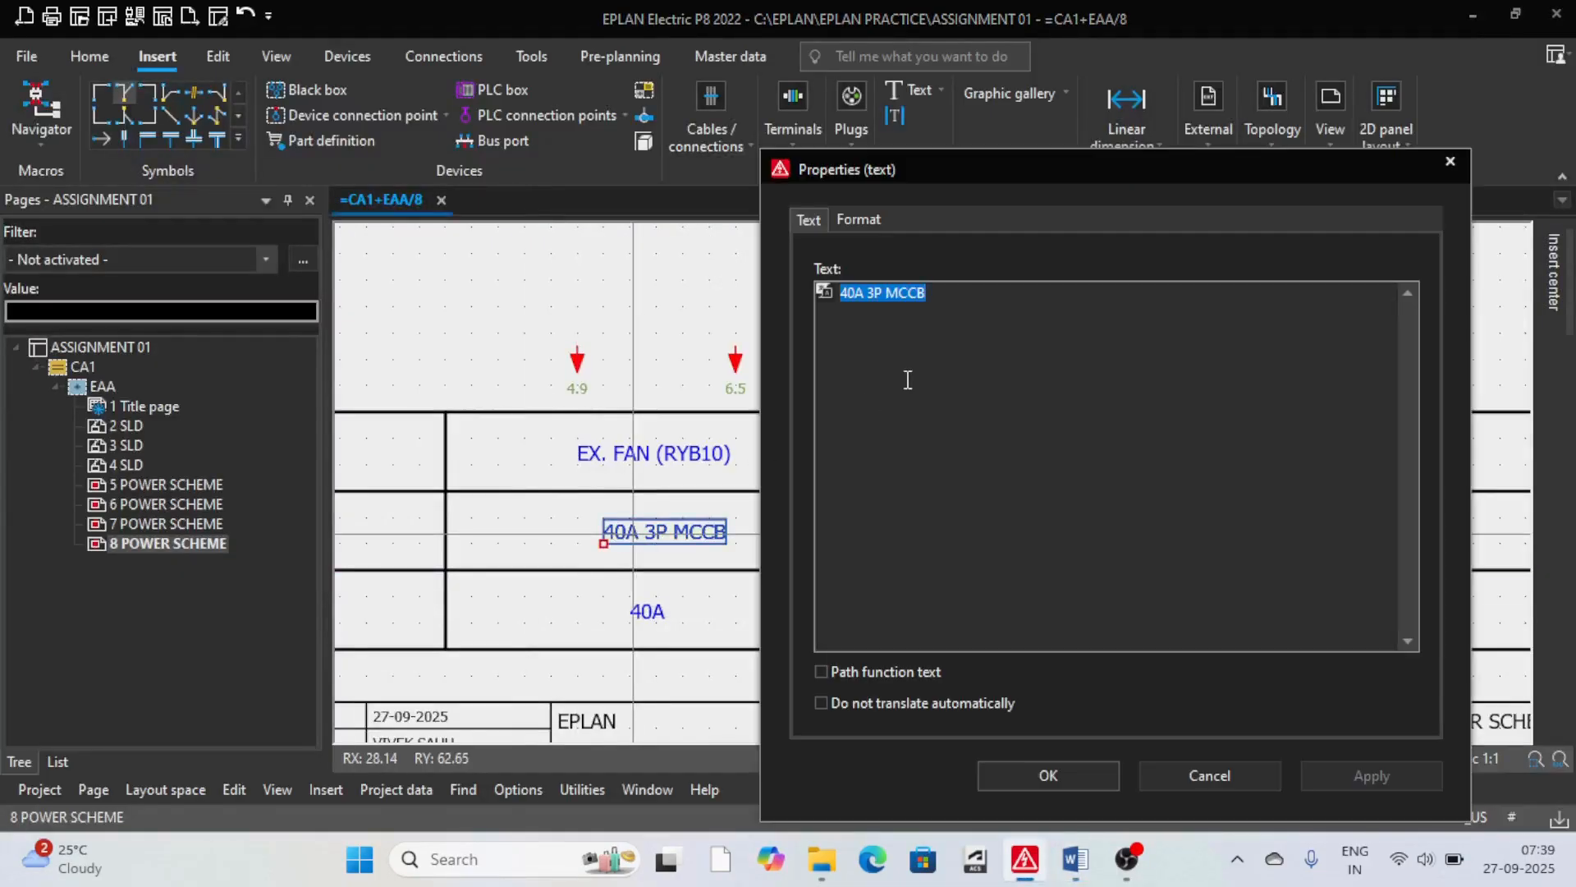
{"action": "type", "text": "6A TP"}
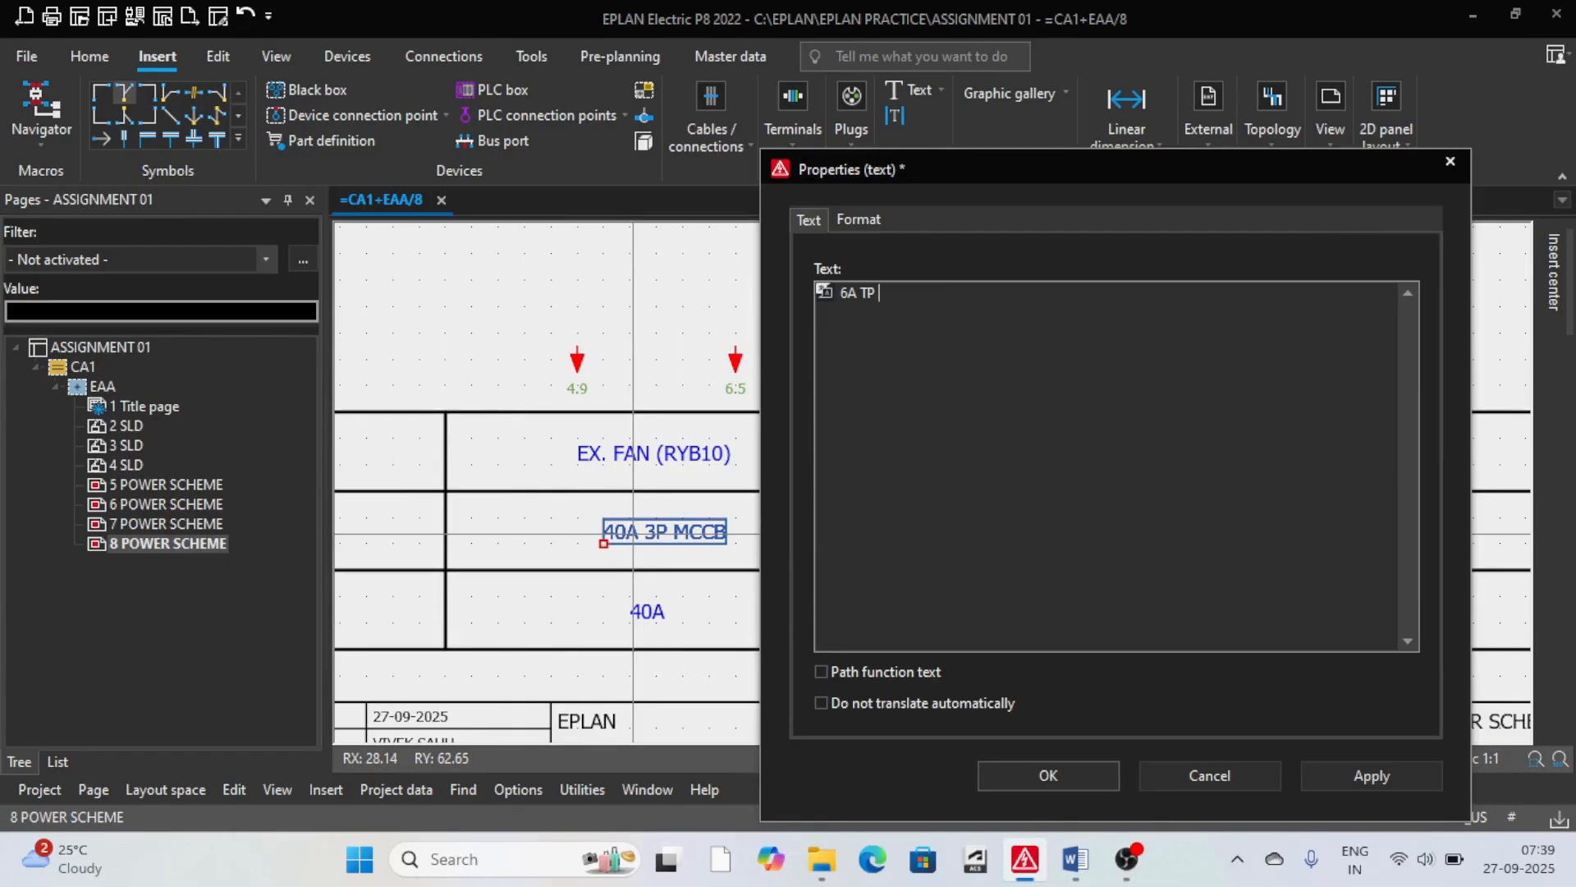
{"action": "type", "text": " MCB"}
{"action": "left_click", "coordinate": [1074, 780]}
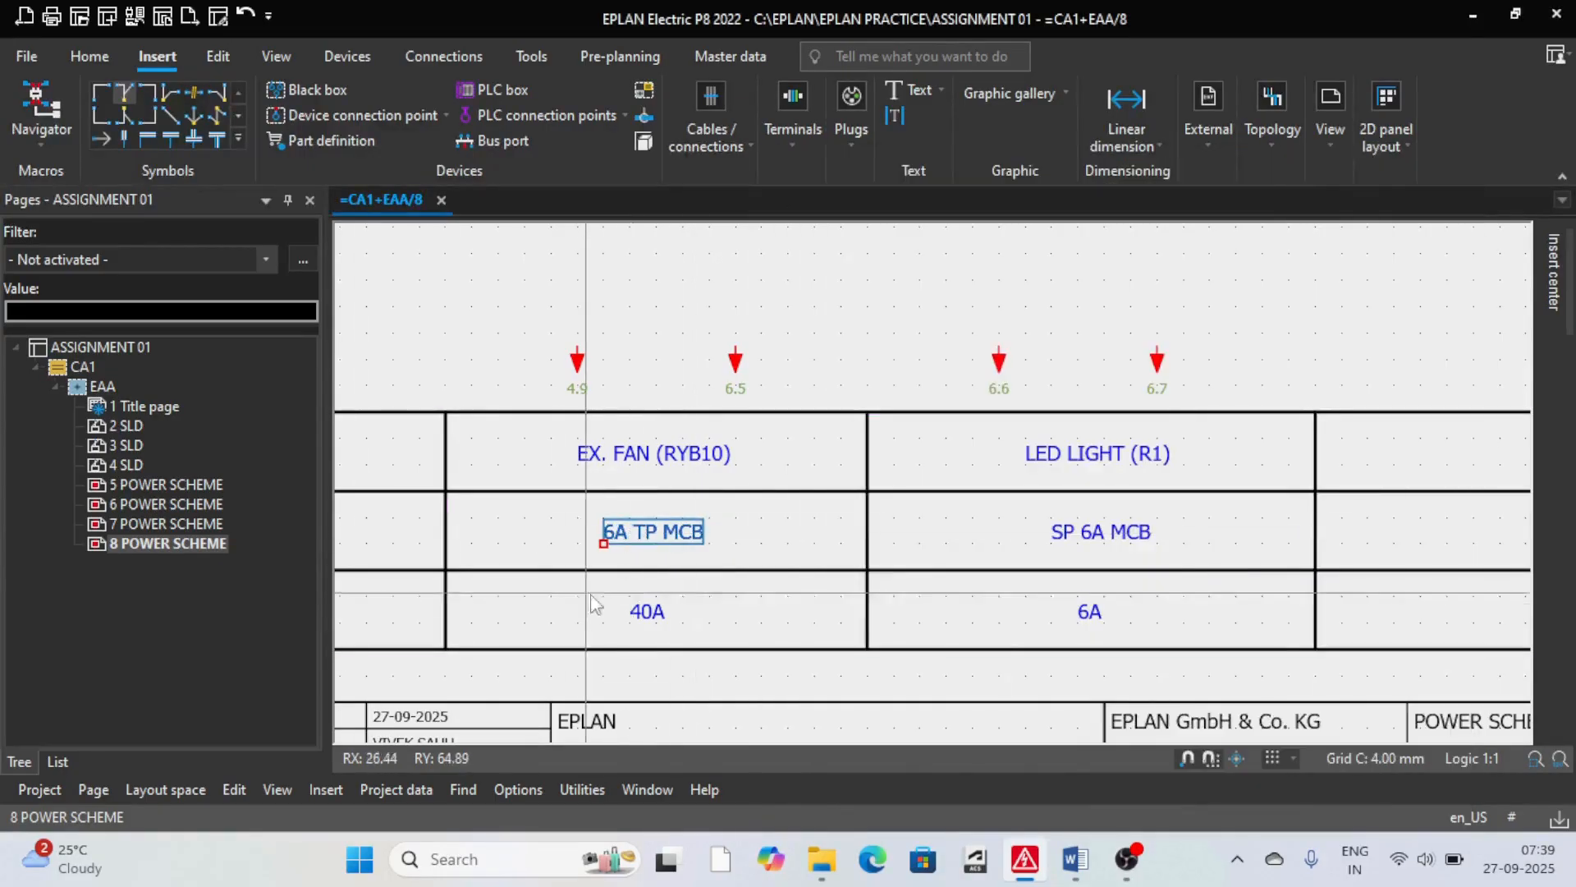
Step: Set the feeder rating of the EX. FAN (RYB10) column to 6A
{"action": "left_click", "coordinate": [639, 612]}
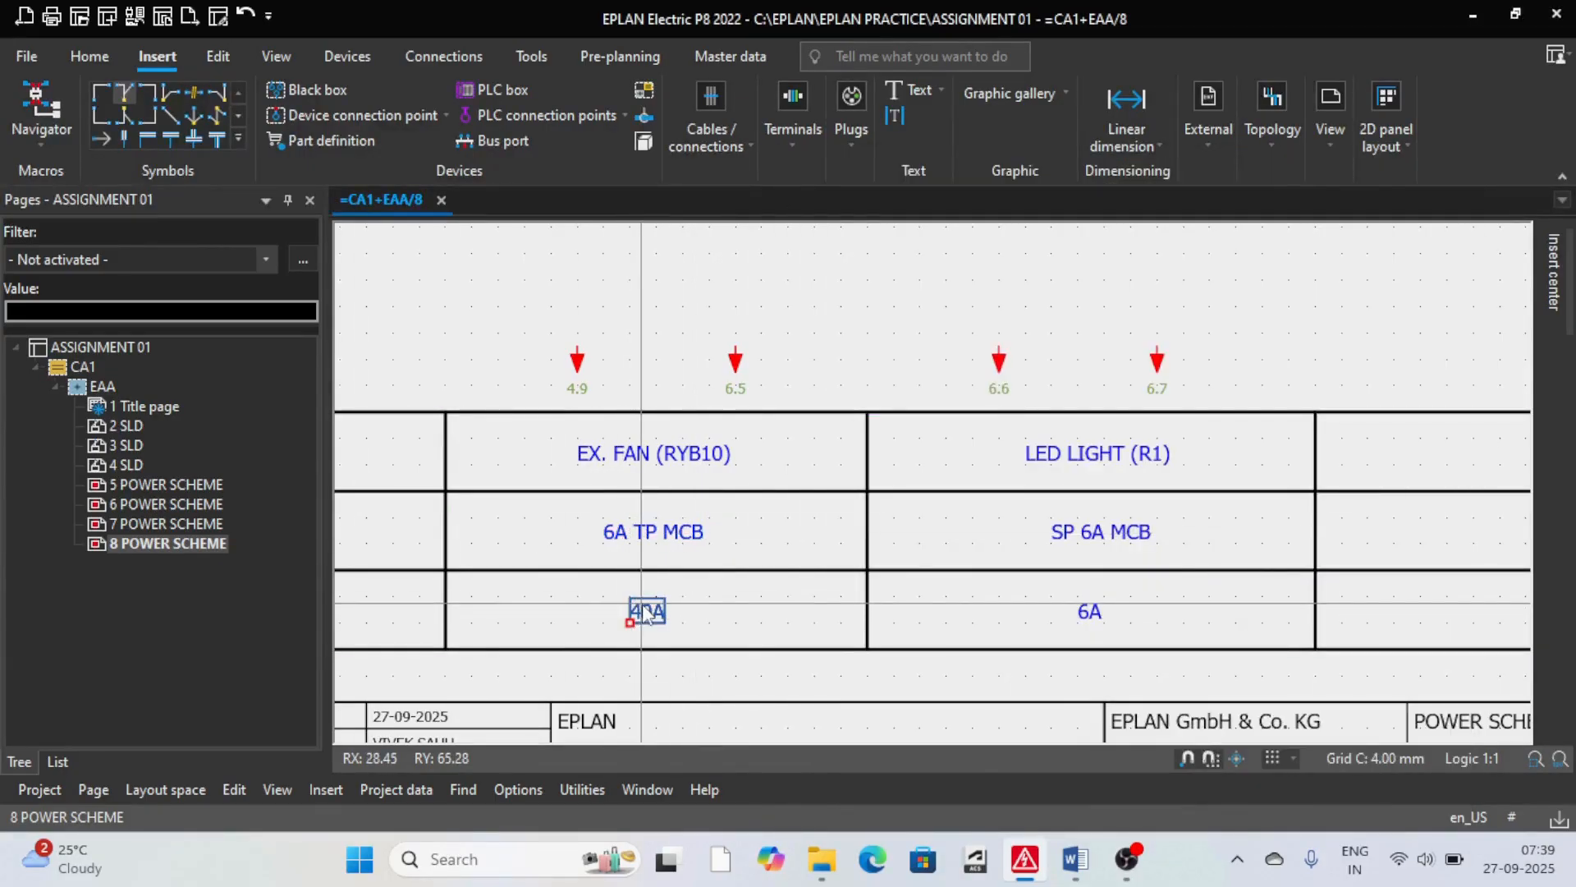
{"action": "double_click", "coordinate": [639, 612]}
{"action": "type", "text": "6A"}
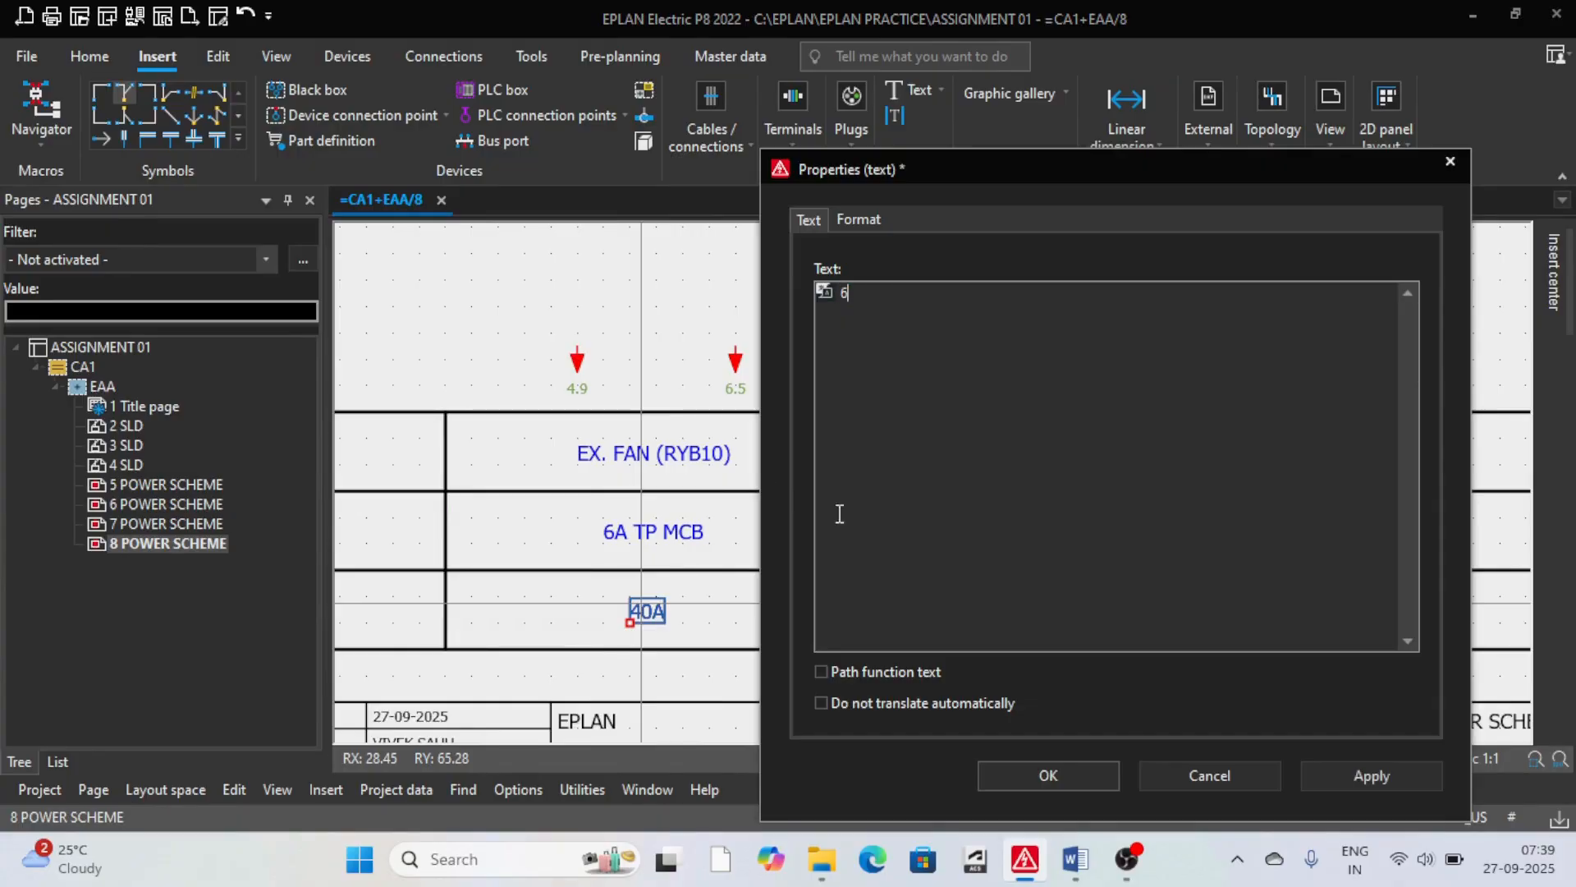
{"action": "left_click", "coordinate": [1042, 776]}
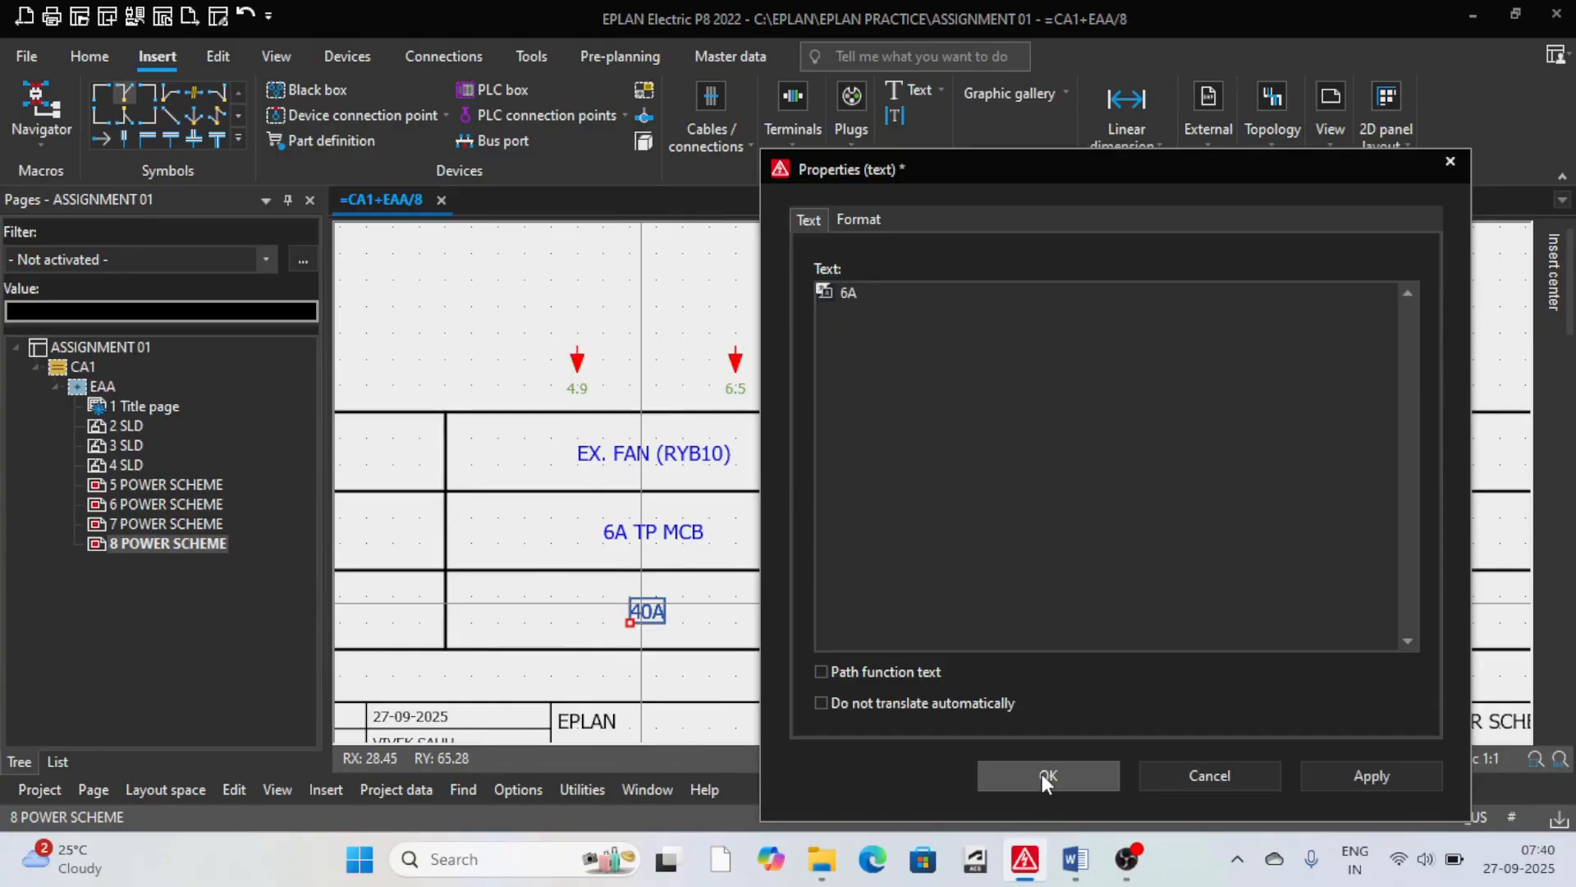
{"action": "scroll", "coordinate": [361, 542], "scroll_direction": "down", "scroll_amount": 1}
{"action": "left_click", "coordinate": [791, 587]}
{"action": "scroll", "coordinate": [807, 542], "scroll_direction": "up", "scroll_amount": 1}
{"action": "scroll", "coordinate": [809, 543], "scroll_direction": "down", "scroll_amount": 2}
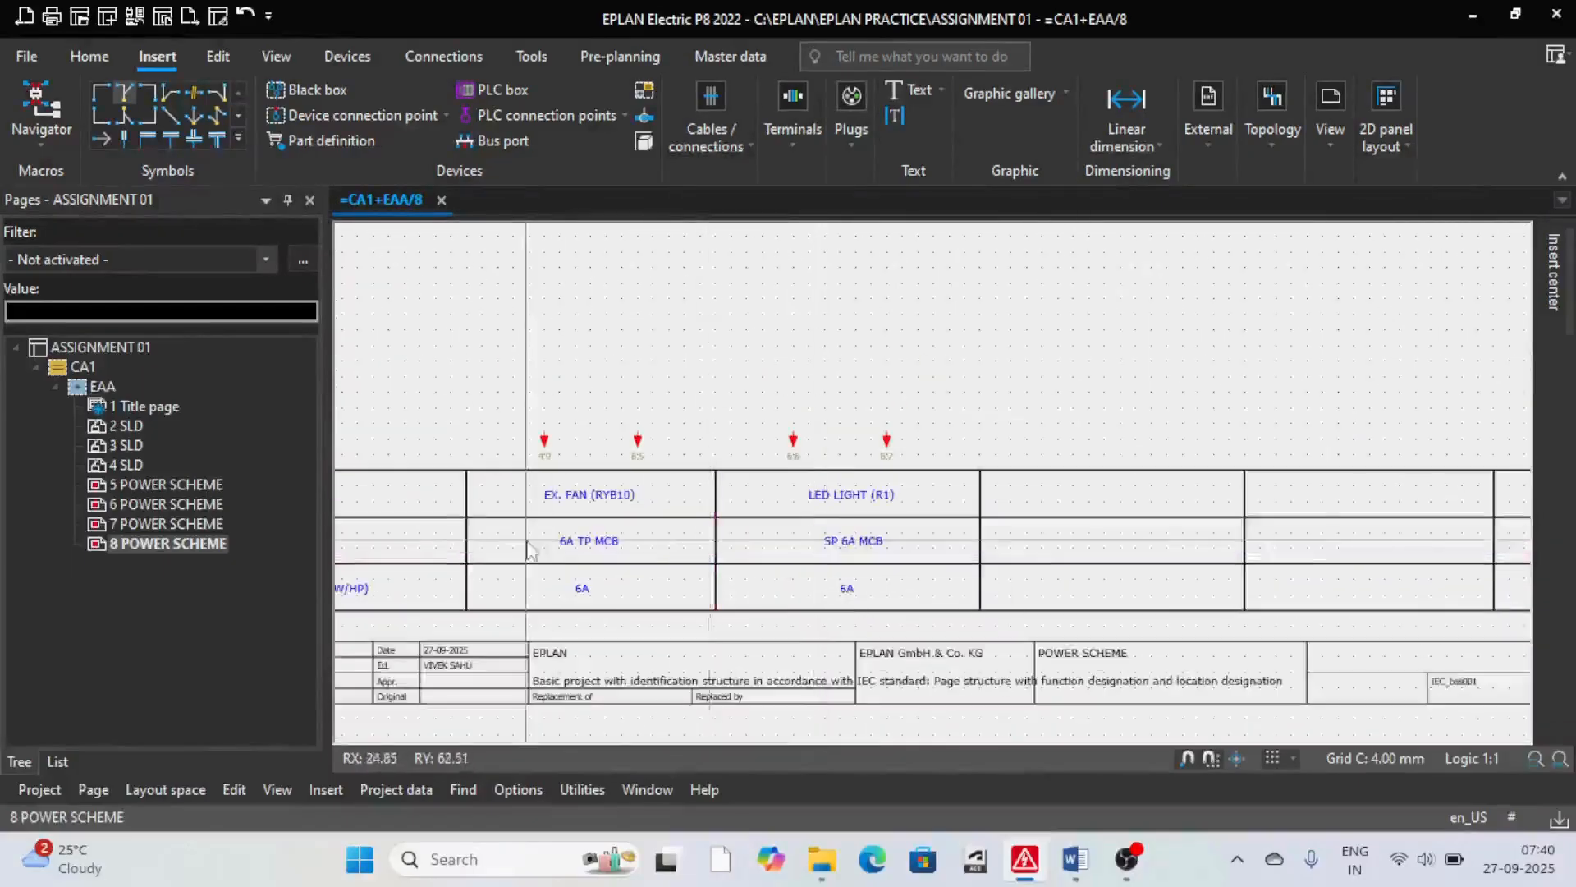
{"action": "scroll", "coordinate": [529, 543], "scroll_direction": "up", "scroll_amount": 2}
{"action": "scroll", "coordinate": [759, 558], "scroll_direction": "down", "scroll_amount": 2}
{"action": "scroll", "coordinate": [677, 468], "scroll_direction": "up", "scroll_amount": 2}
{"action": "scroll", "coordinate": [751, 484], "scroll_direction": "down", "scroll_amount": 2}
{"action": "scroll", "coordinate": [901, 517], "scroll_direction": "up", "scroll_amount": 1}
{"action": "scroll", "coordinate": [892, 522], "scroll_direction": "up", "scroll_amount": 1}
{"action": "scroll", "coordinate": [648, 492], "scroll_direction": "down", "scroll_amount": 2}
{"action": "scroll", "coordinate": [742, 514], "scroll_direction": "up", "scroll_amount": 2}
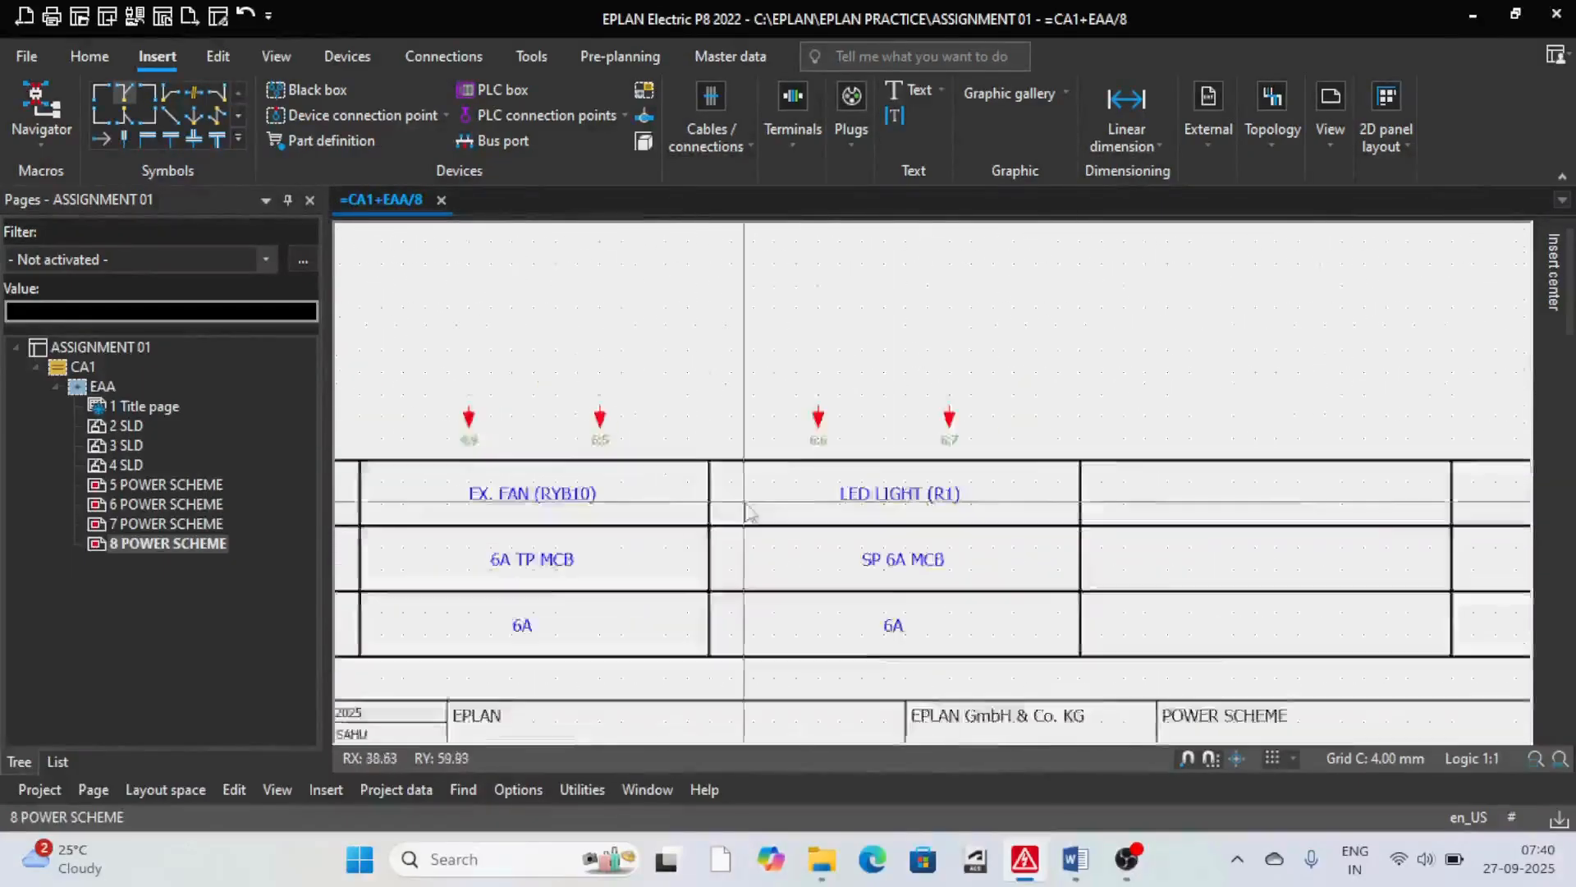
{"action": "scroll", "coordinate": [747, 514], "scroll_direction": "down", "scroll_amount": 2}
{"action": "scroll", "coordinate": [849, 505], "scroll_direction": "up", "scroll_amount": 2}
Step: Copy LED LIGHT (R11) from outgoing item 11 of the Word assignment document into the second feeder column's description in EPLAN
{"action": "key", "text": "alt+Tab"}
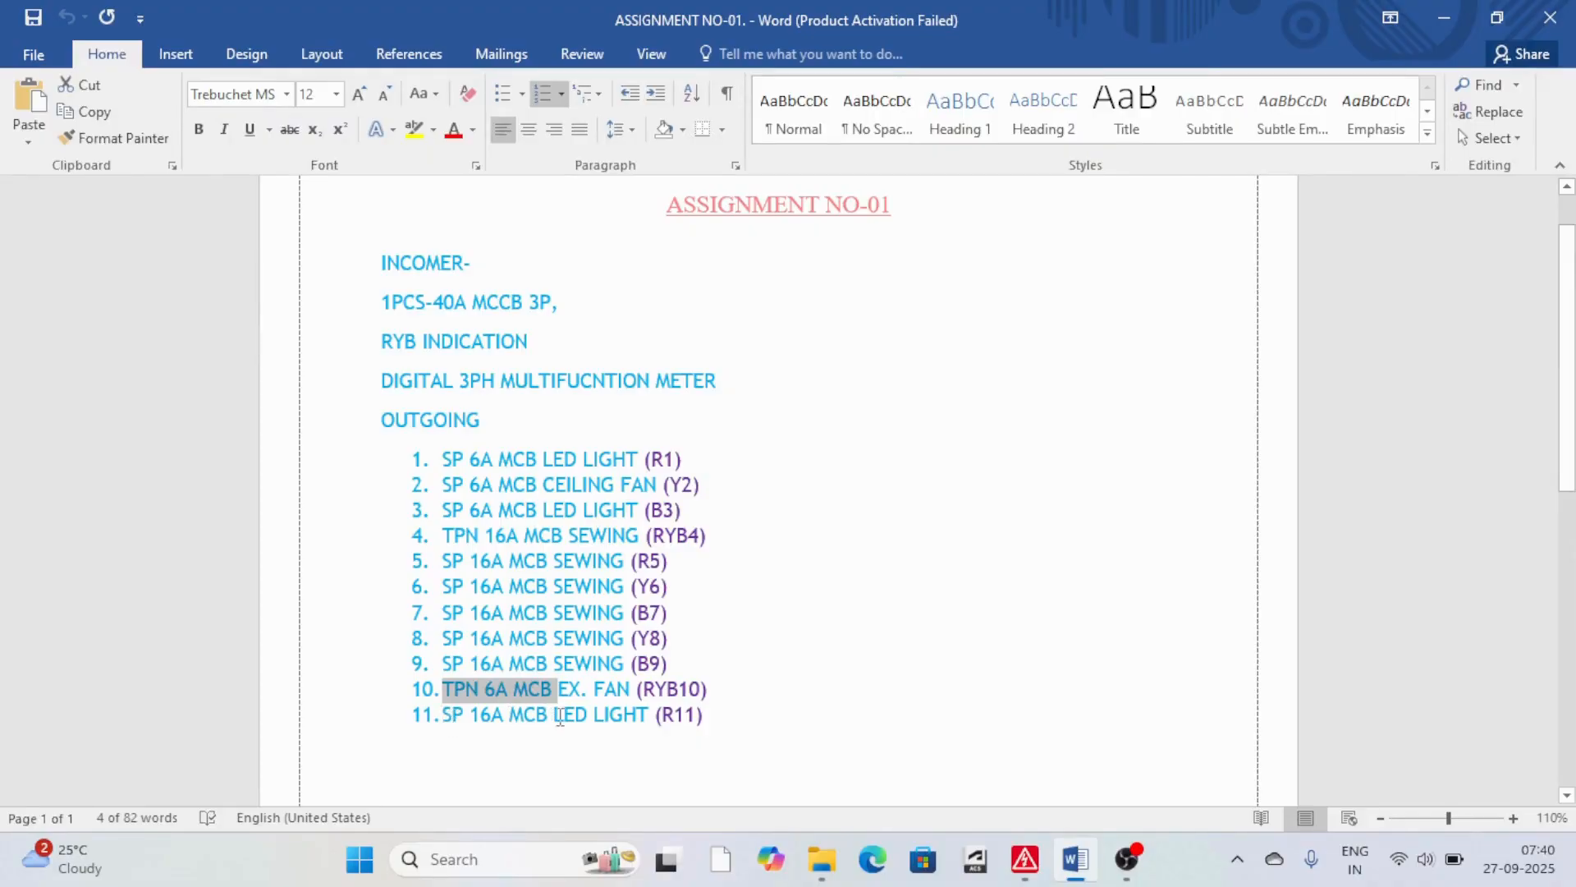
{"action": "left_click_drag", "start_coordinate": [556, 713], "coordinate": [707, 714]}
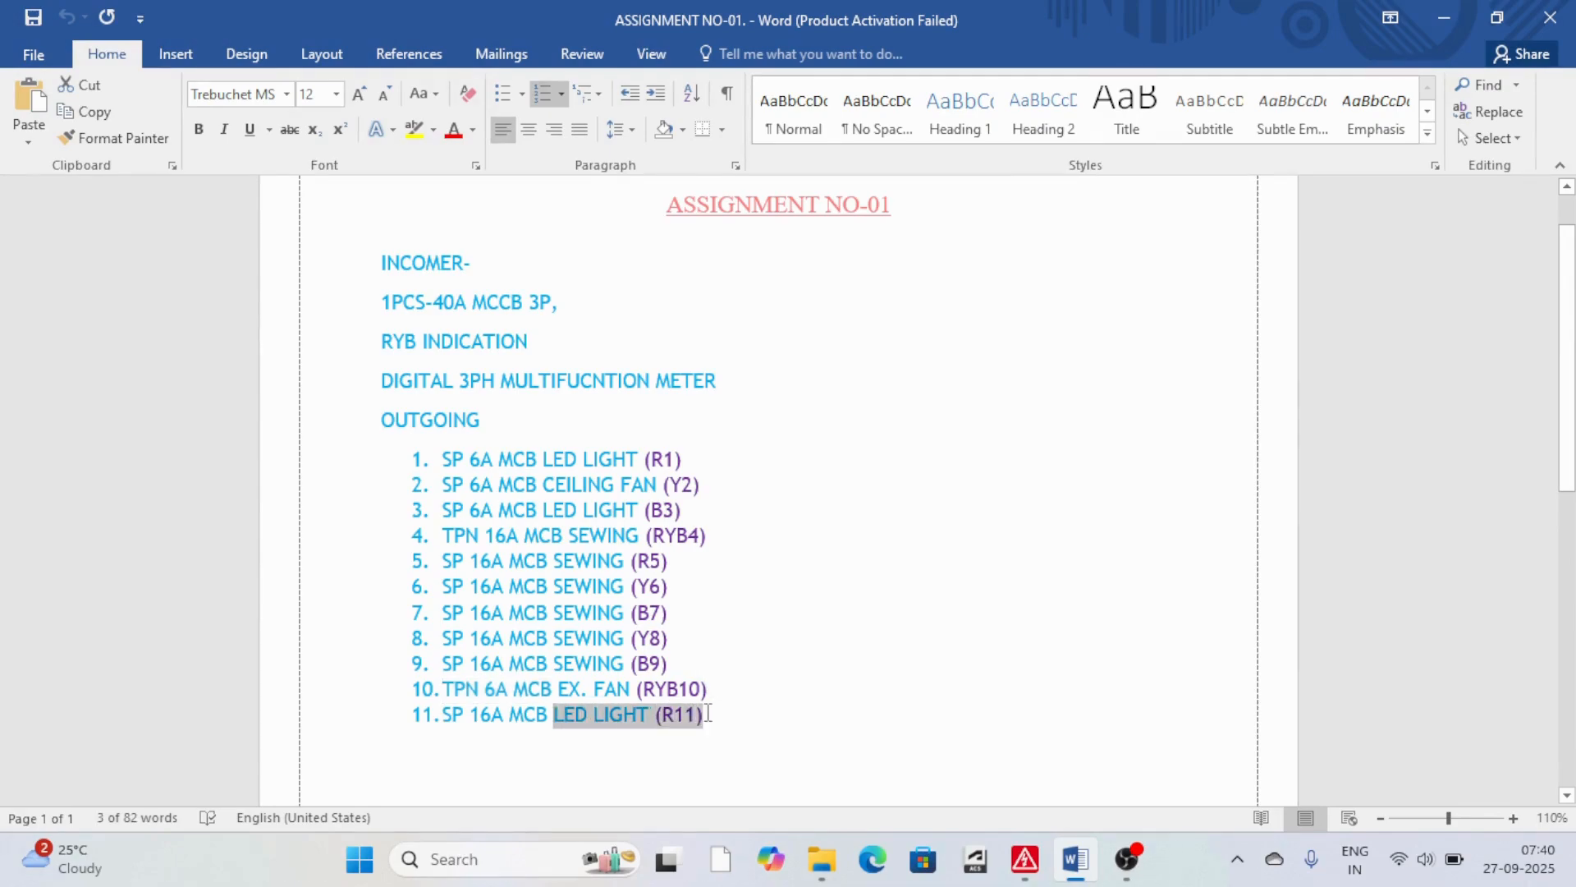
{"action": "key", "text": "alt+Tab"}
{"action": "double_click", "coordinate": [787, 499]}
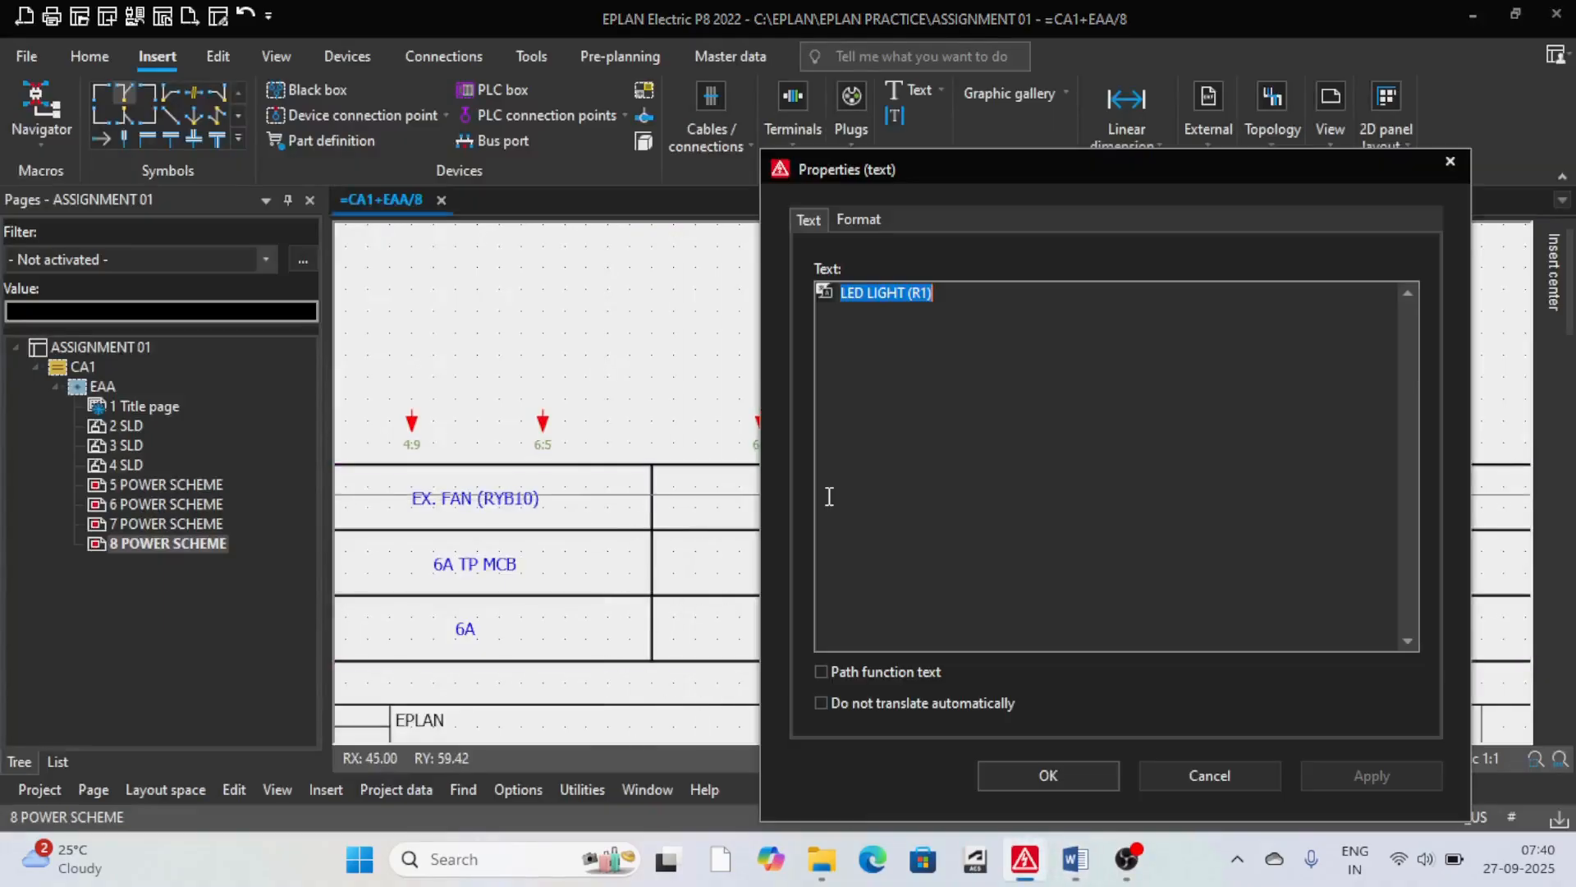
{"action": "key", "text": "ctrl+v"}
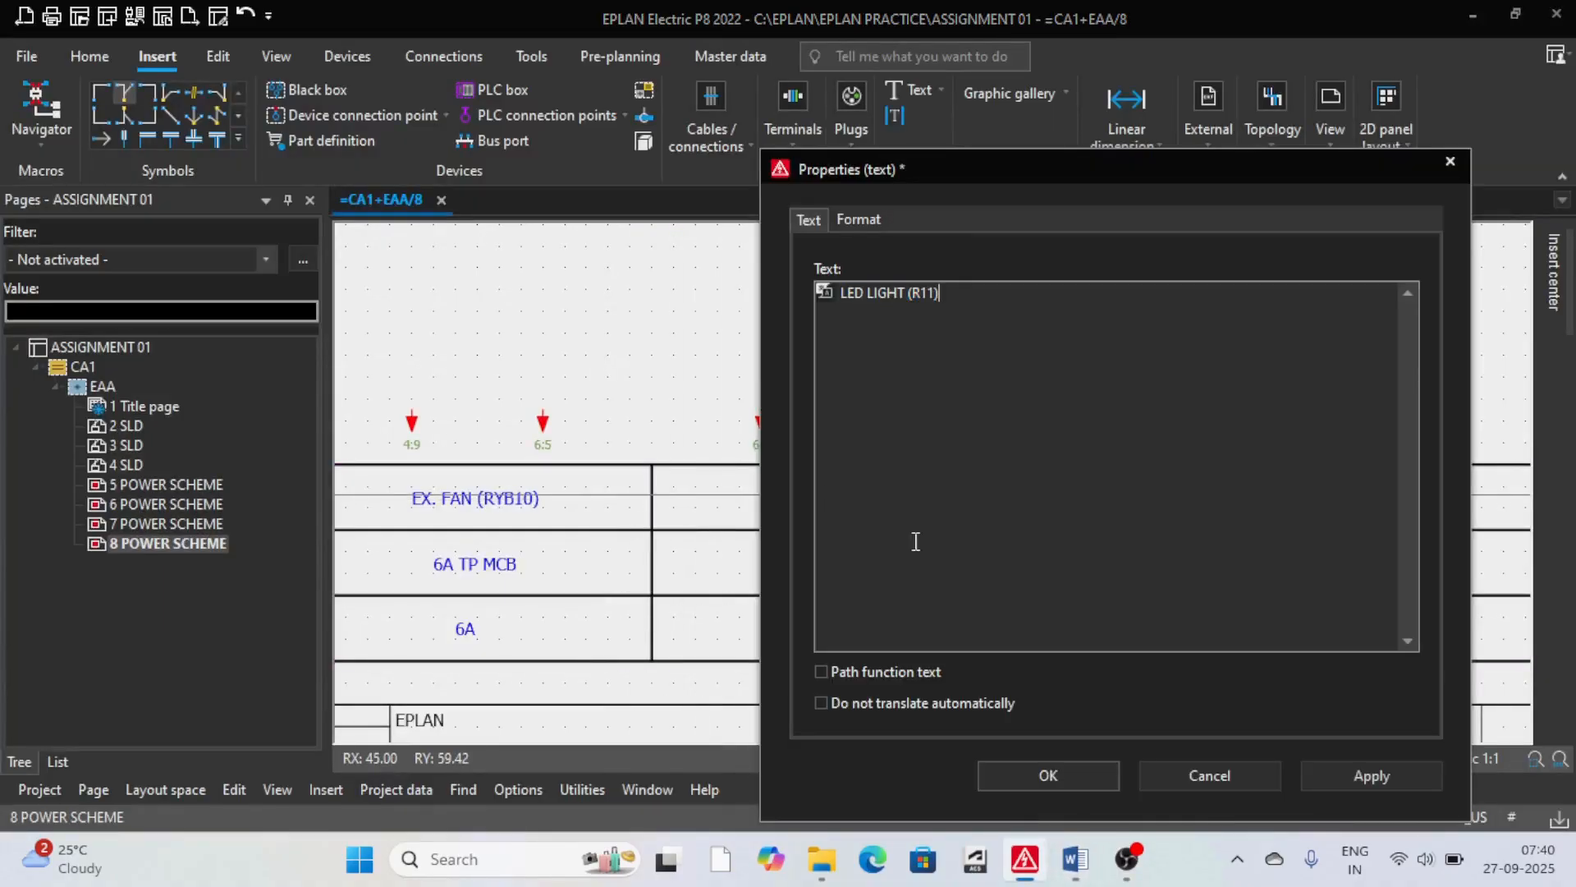
{"action": "left_click", "coordinate": [1050, 775]}
Step: Check the breaker of outgoing item 11 in Word and set the LED LIGHT (R11) column's equipment tag to 16A SP MCB
{"action": "left_click", "coordinate": [831, 567]}
{"action": "scroll", "coordinate": [829, 568], "scroll_direction": "up", "scroll_amount": 2}
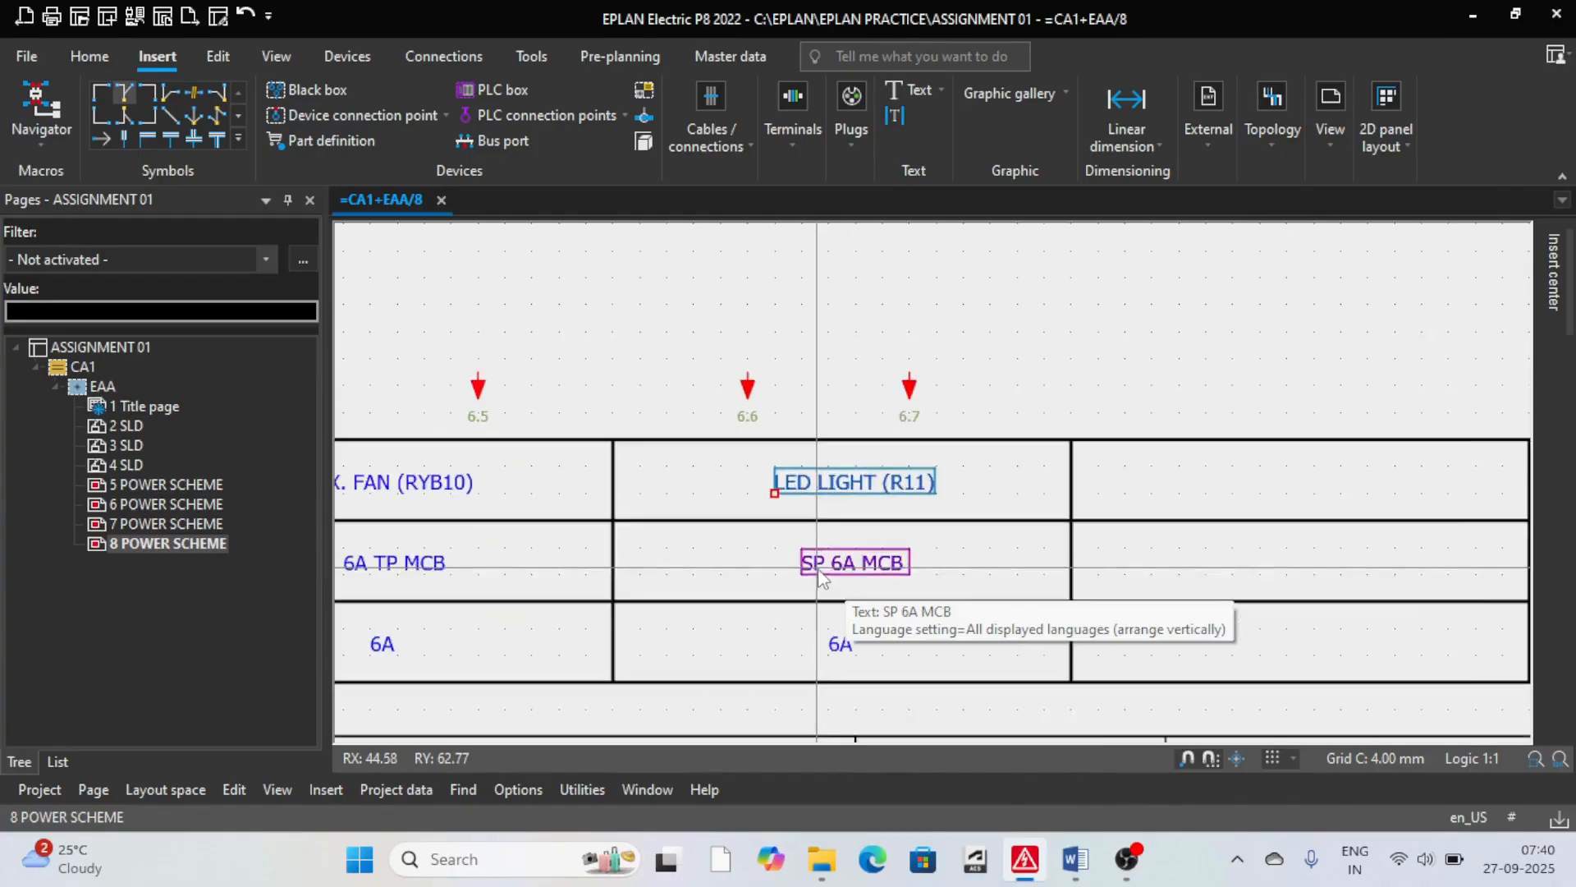
{"action": "double_click", "coordinate": [819, 566]}
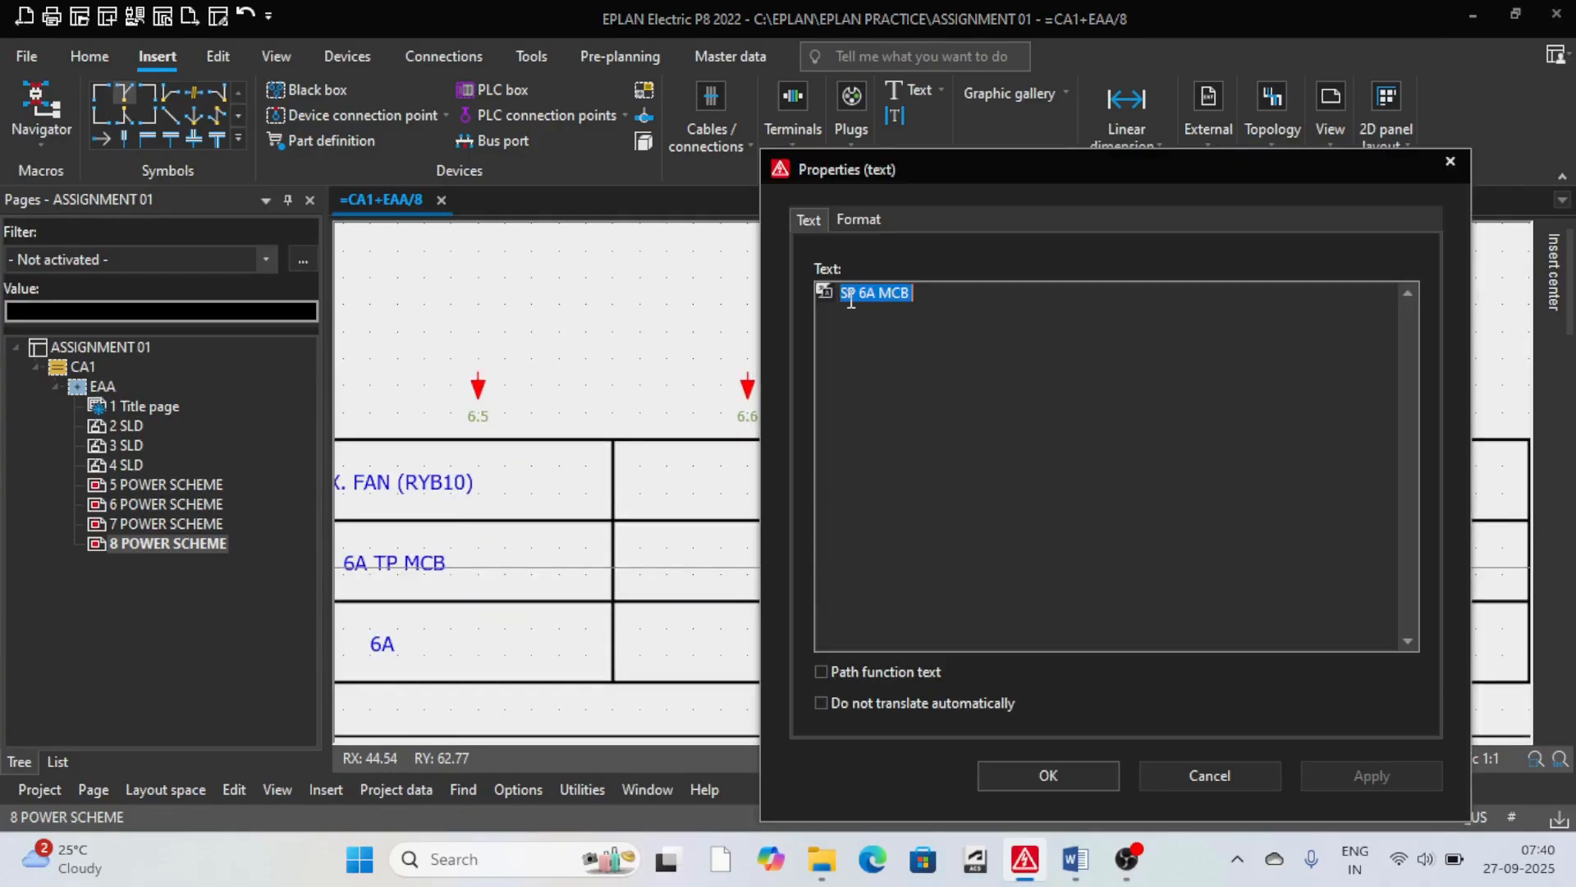
{"action": "left_click", "coordinate": [1446, 164]}
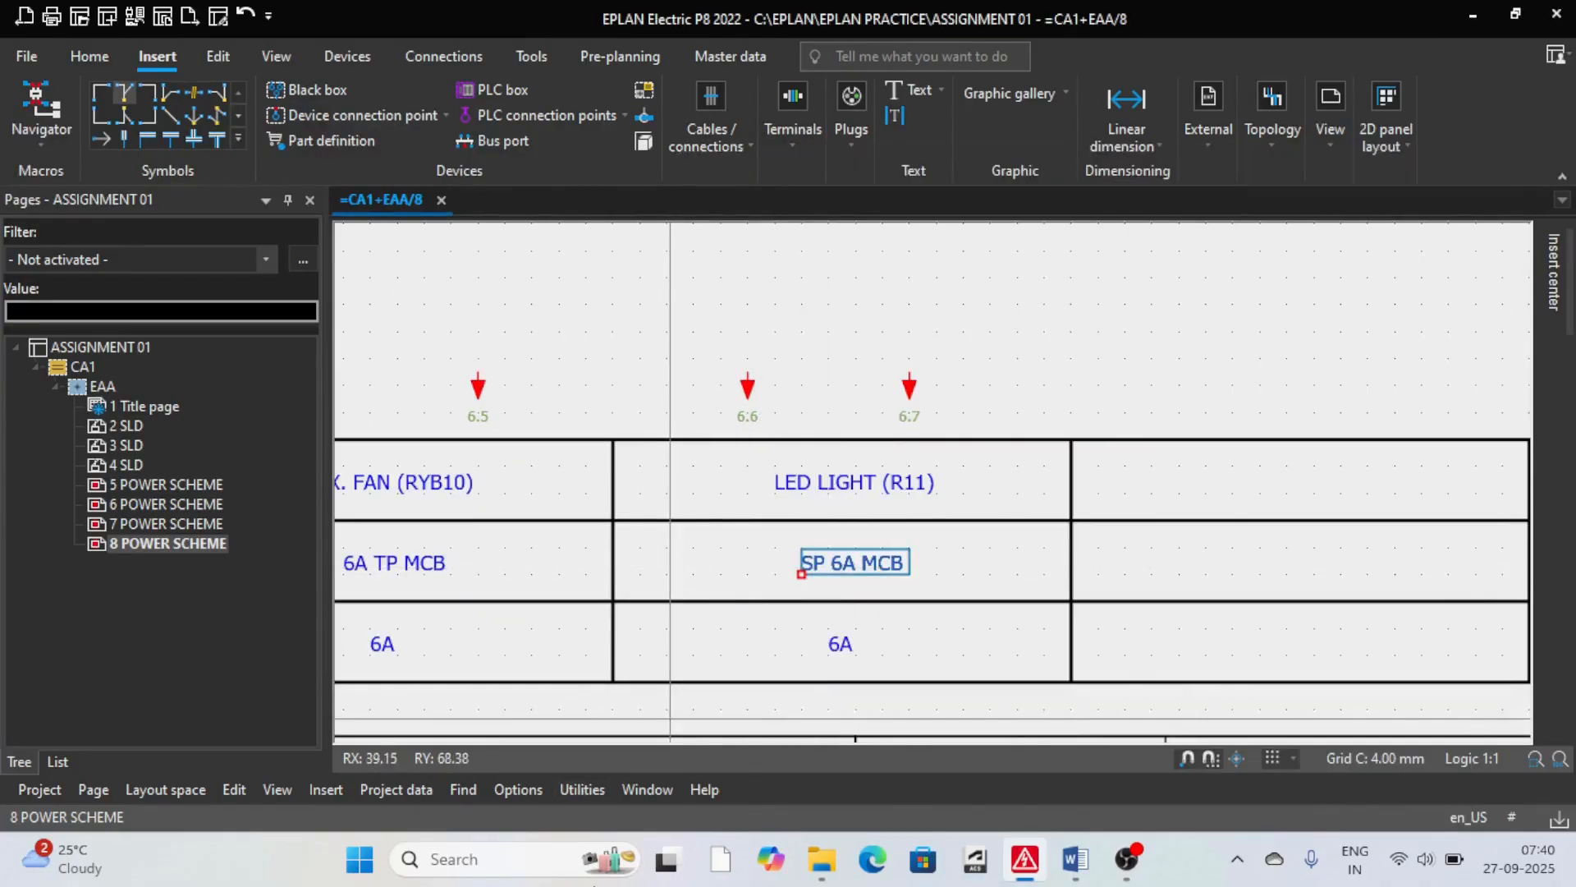
{"action": "left_click", "coordinate": [1075, 878]}
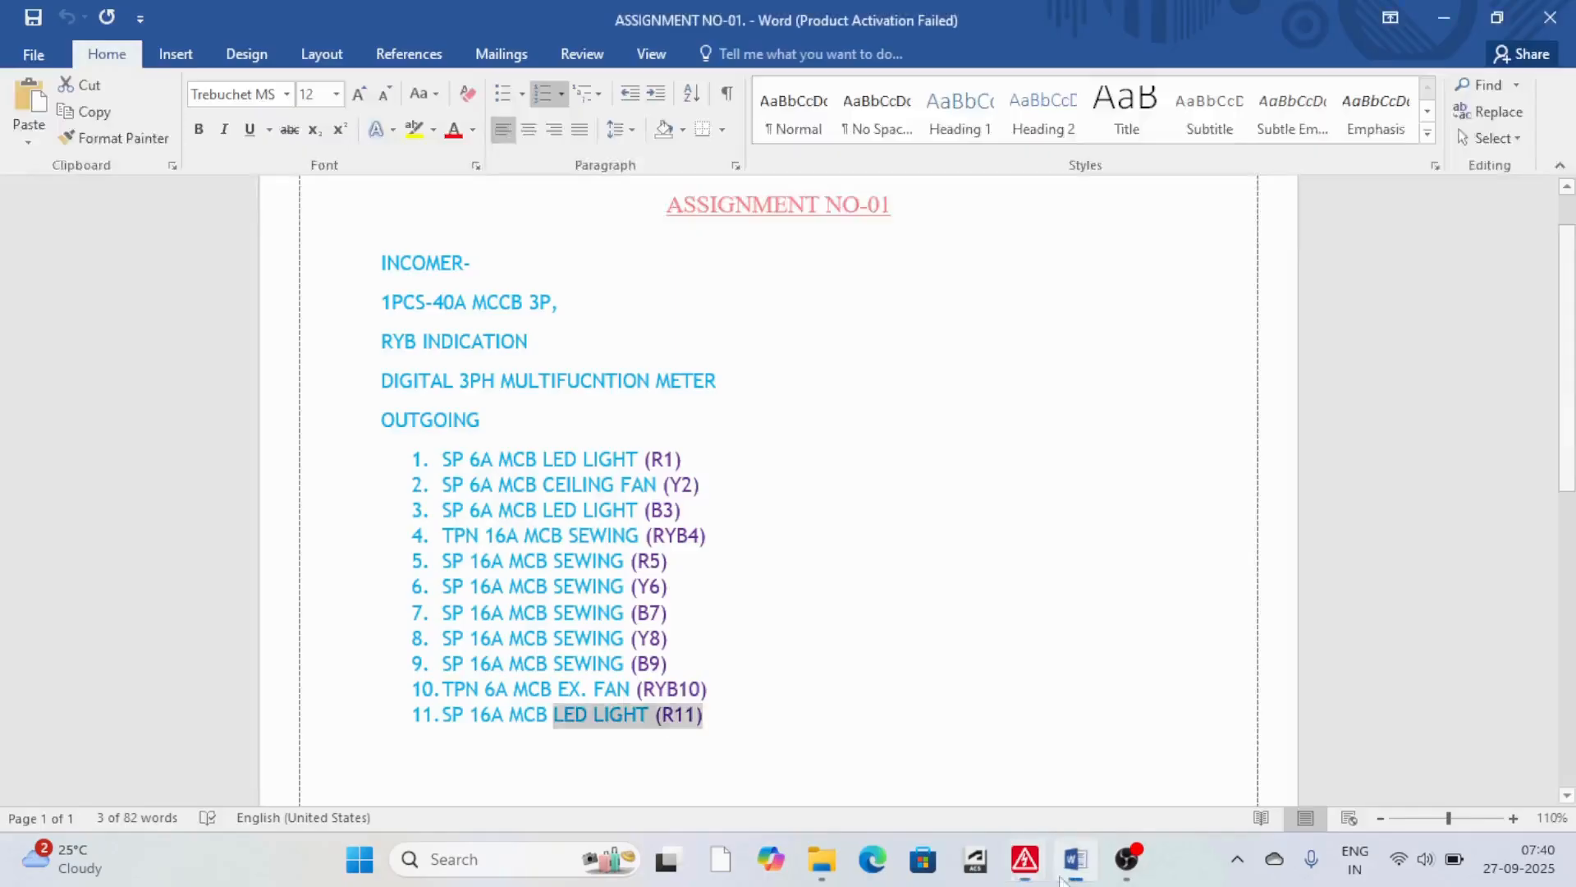
{"action": "key", "text": "alt+Tab"}
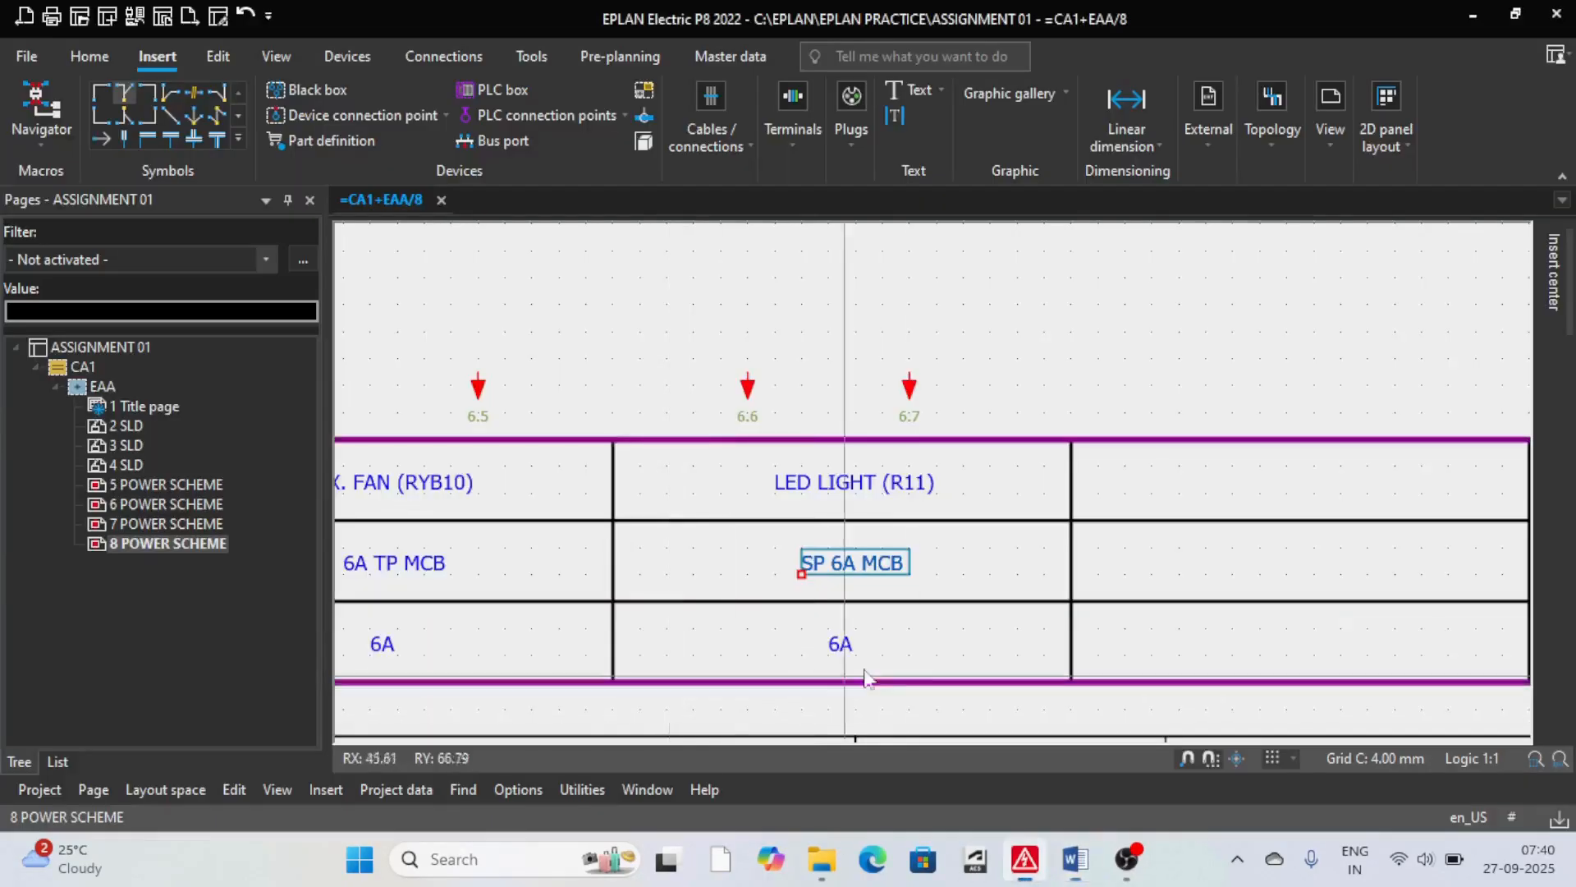
{"action": "scroll", "coordinate": [845, 565], "scroll_direction": "up", "scroll_amount": 2}
{"action": "double_click", "coordinate": [844, 566]}
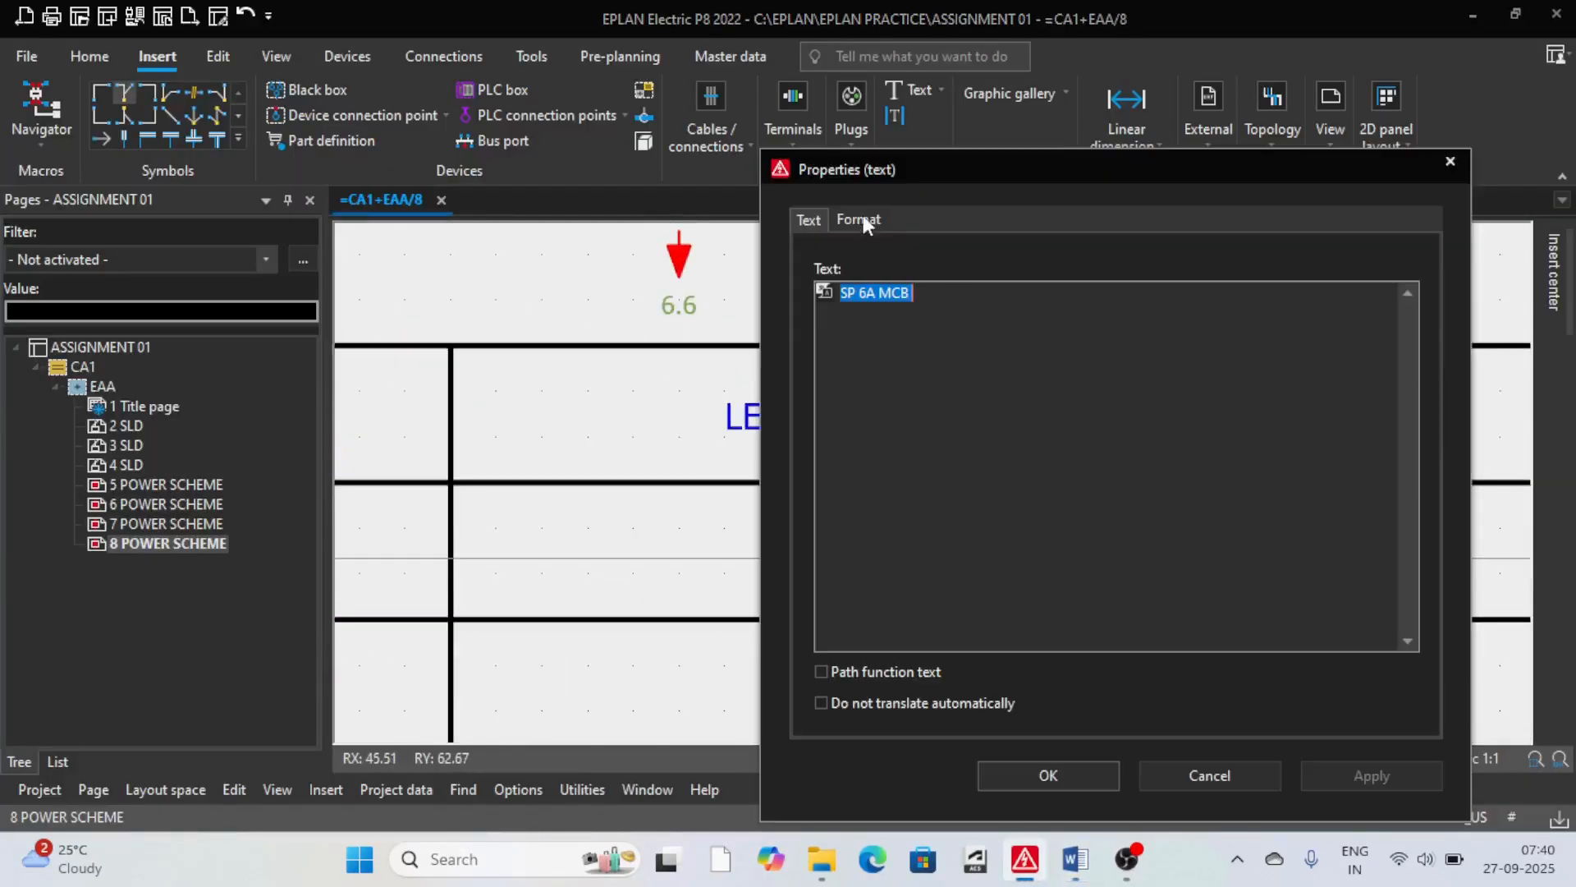
{"action": "type", "text": "16A S"}
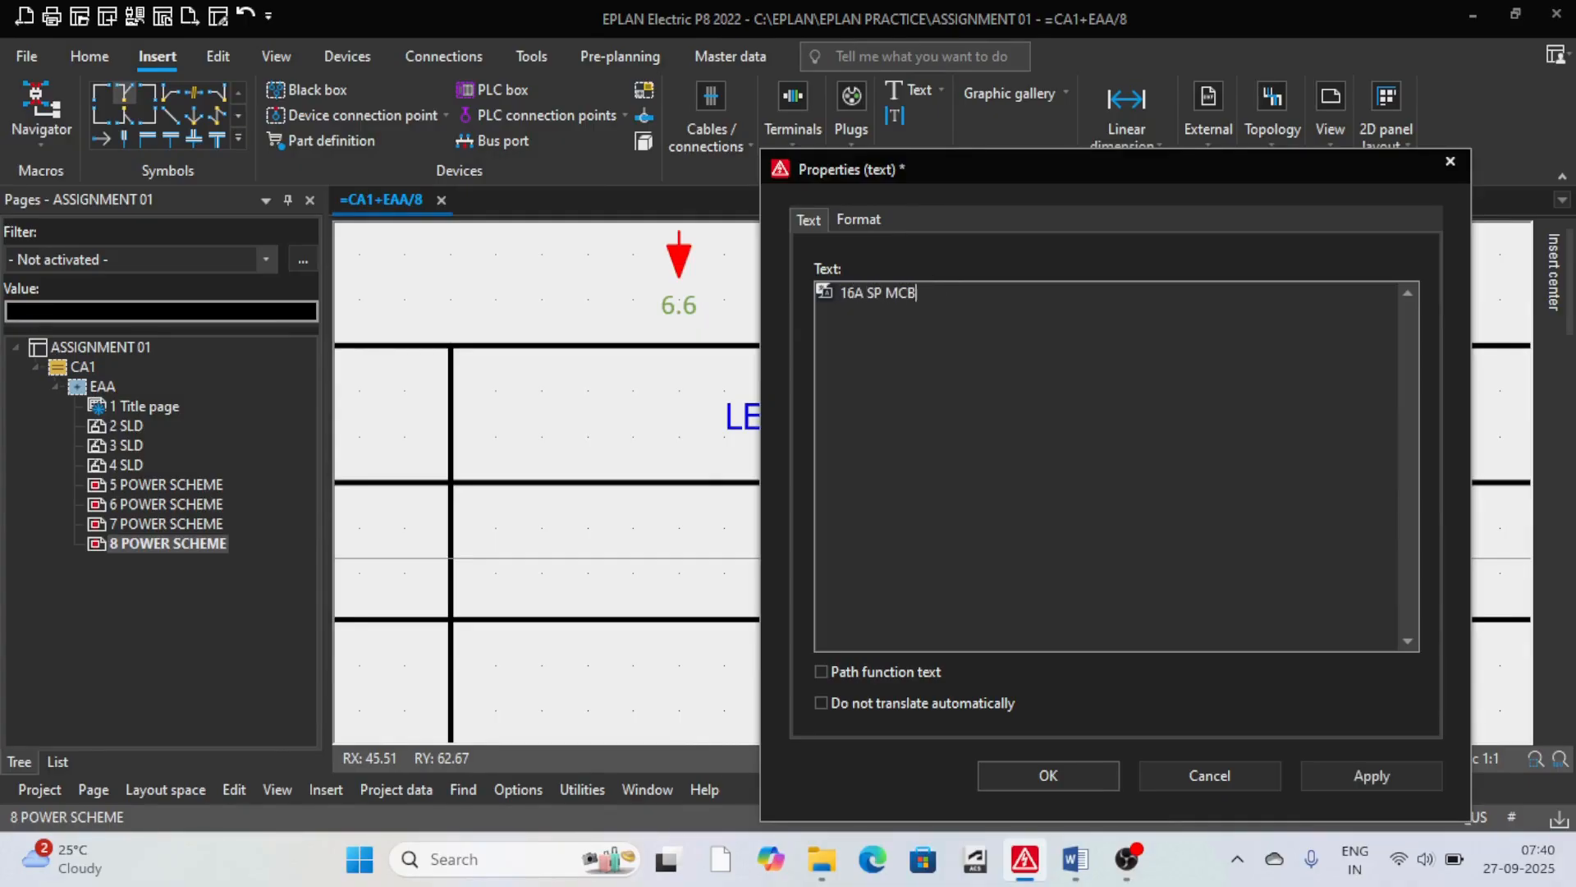
{"action": "left_click", "coordinate": [1023, 775]}
Step: Set the feeder rating of the LED LIGHT (R11) column to 16A
{"action": "scroll", "coordinate": [860, 600], "scroll_direction": "up", "scroll_amount": 2}
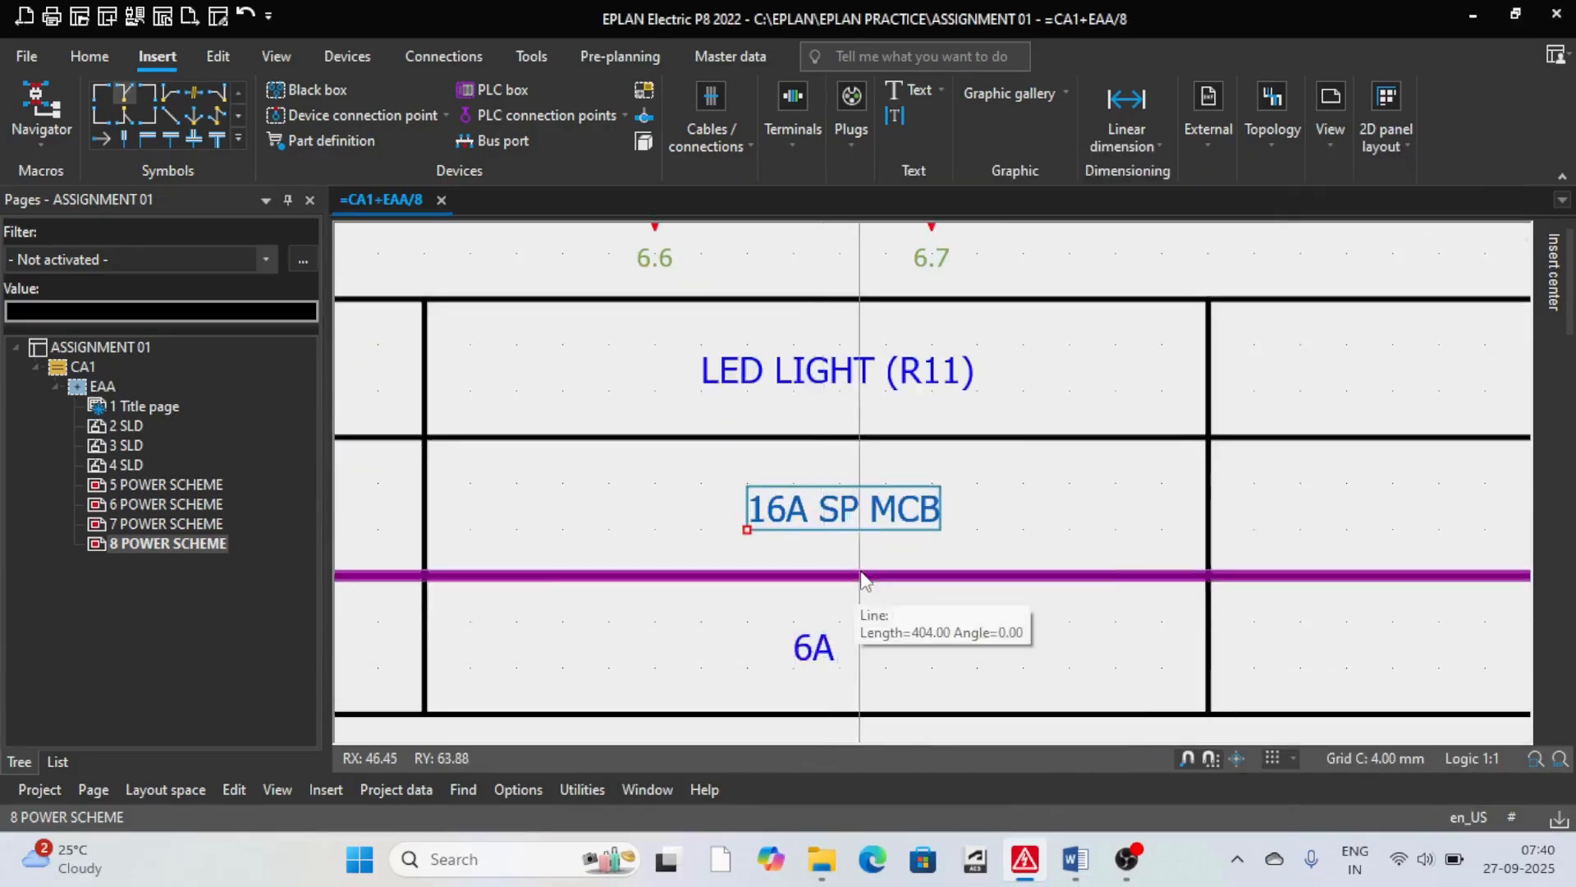
{"action": "double_click", "coordinate": [815, 646]}
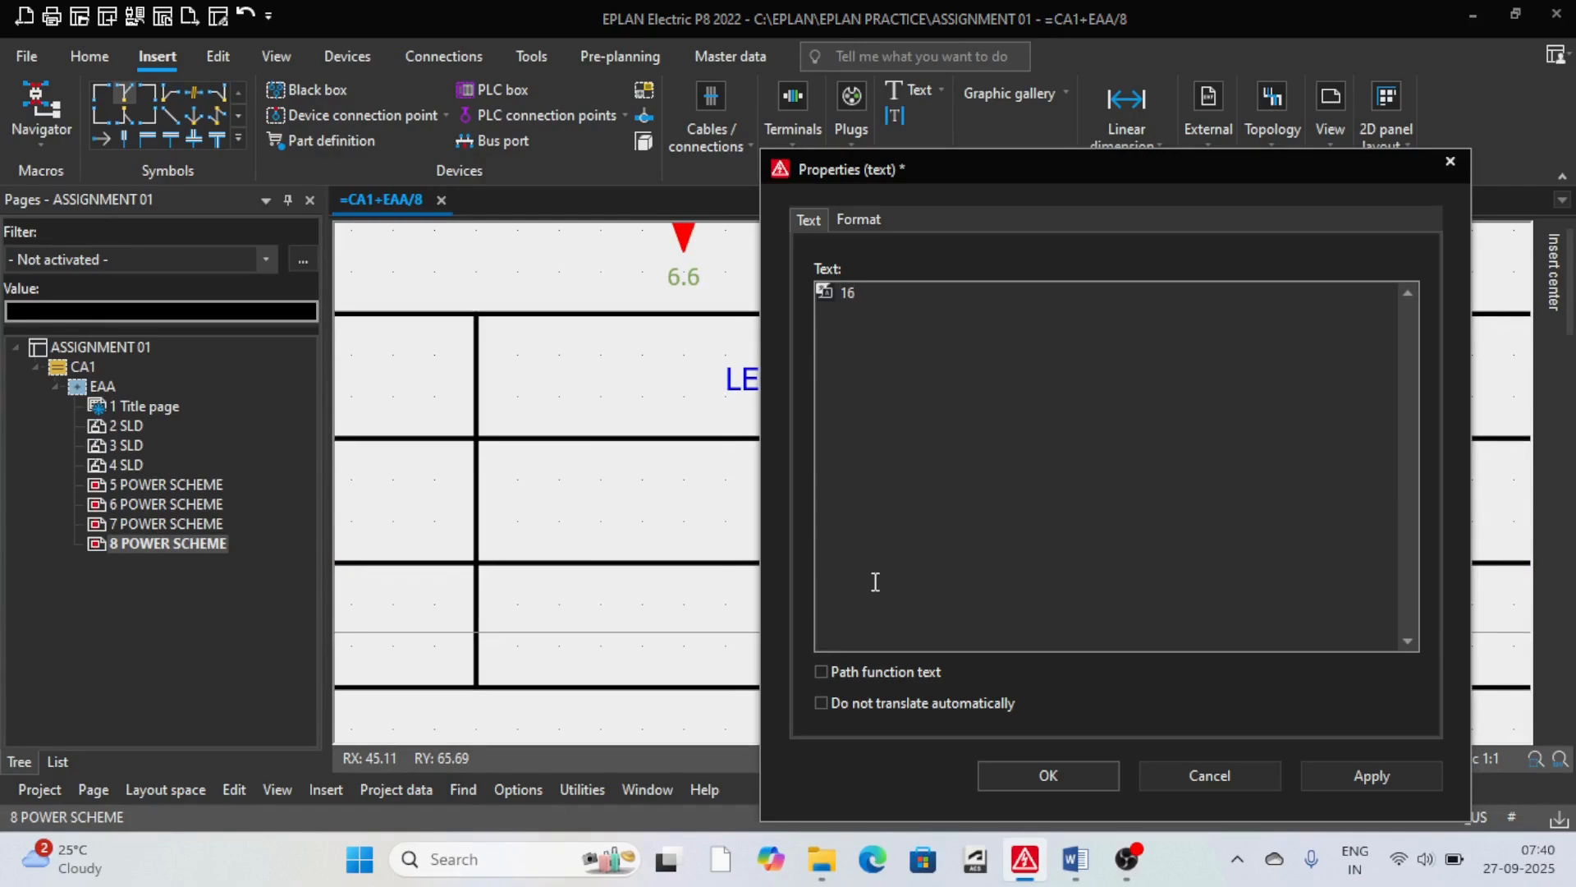
{"action": "left_click", "coordinate": [1037, 785]}
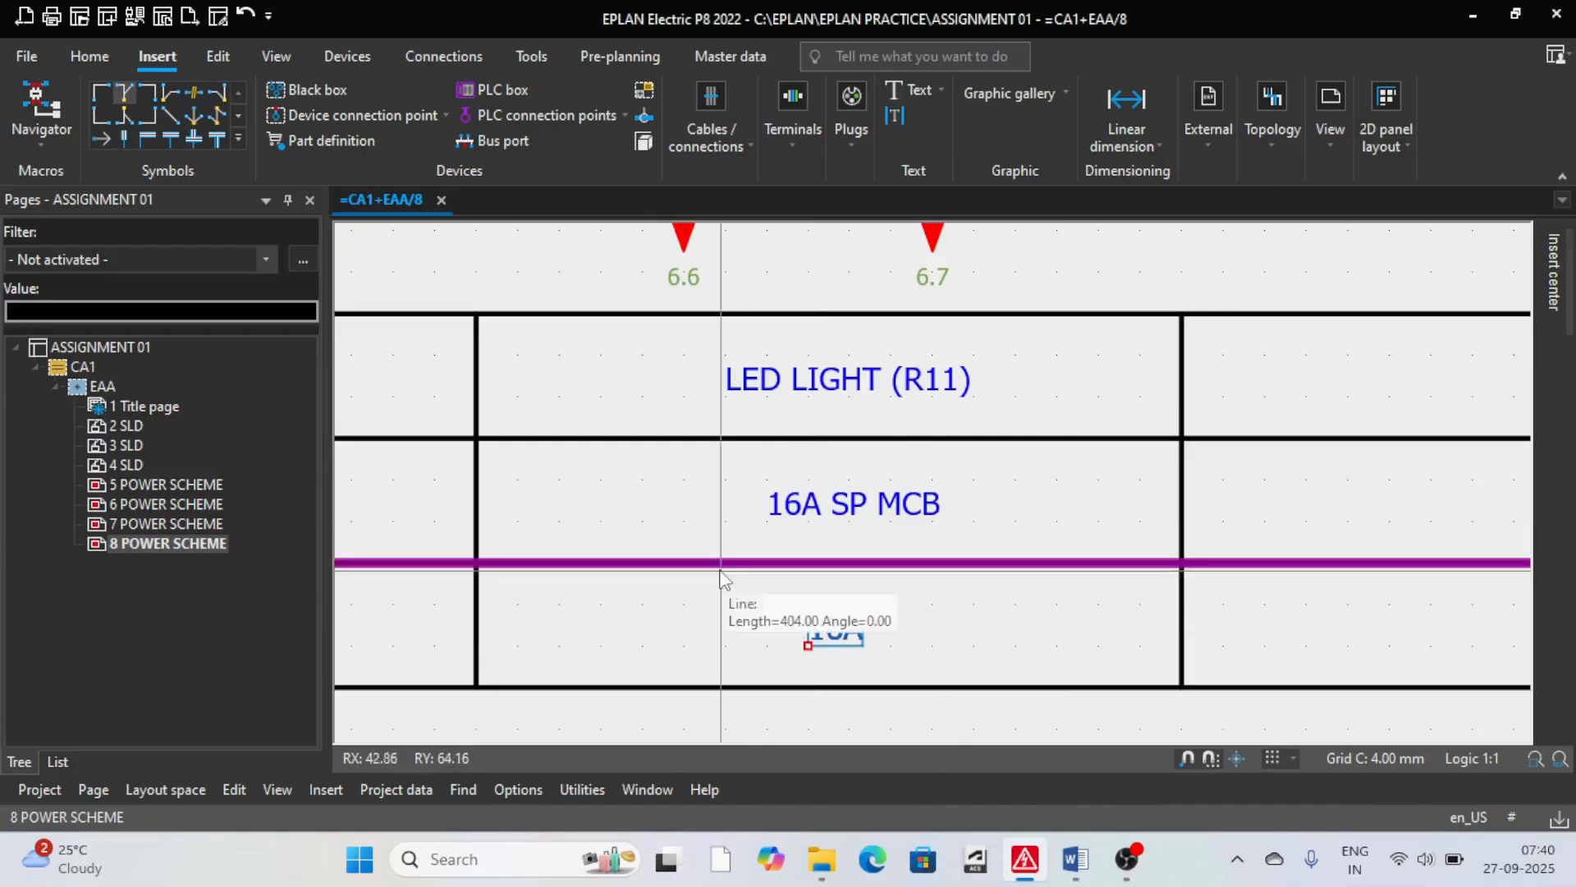
Step: Move the second interruption point above the EX. FAN (RYB10) column closer to the first one, on the same level
{"action": "scroll", "coordinate": [767, 516], "scroll_direction": "down", "scroll_amount": 3}
{"action": "scroll", "coordinate": [759, 481], "scroll_direction": "up", "scroll_amount": 2}
{"action": "scroll", "coordinate": [788, 476], "scroll_direction": "down", "scroll_amount": 4}
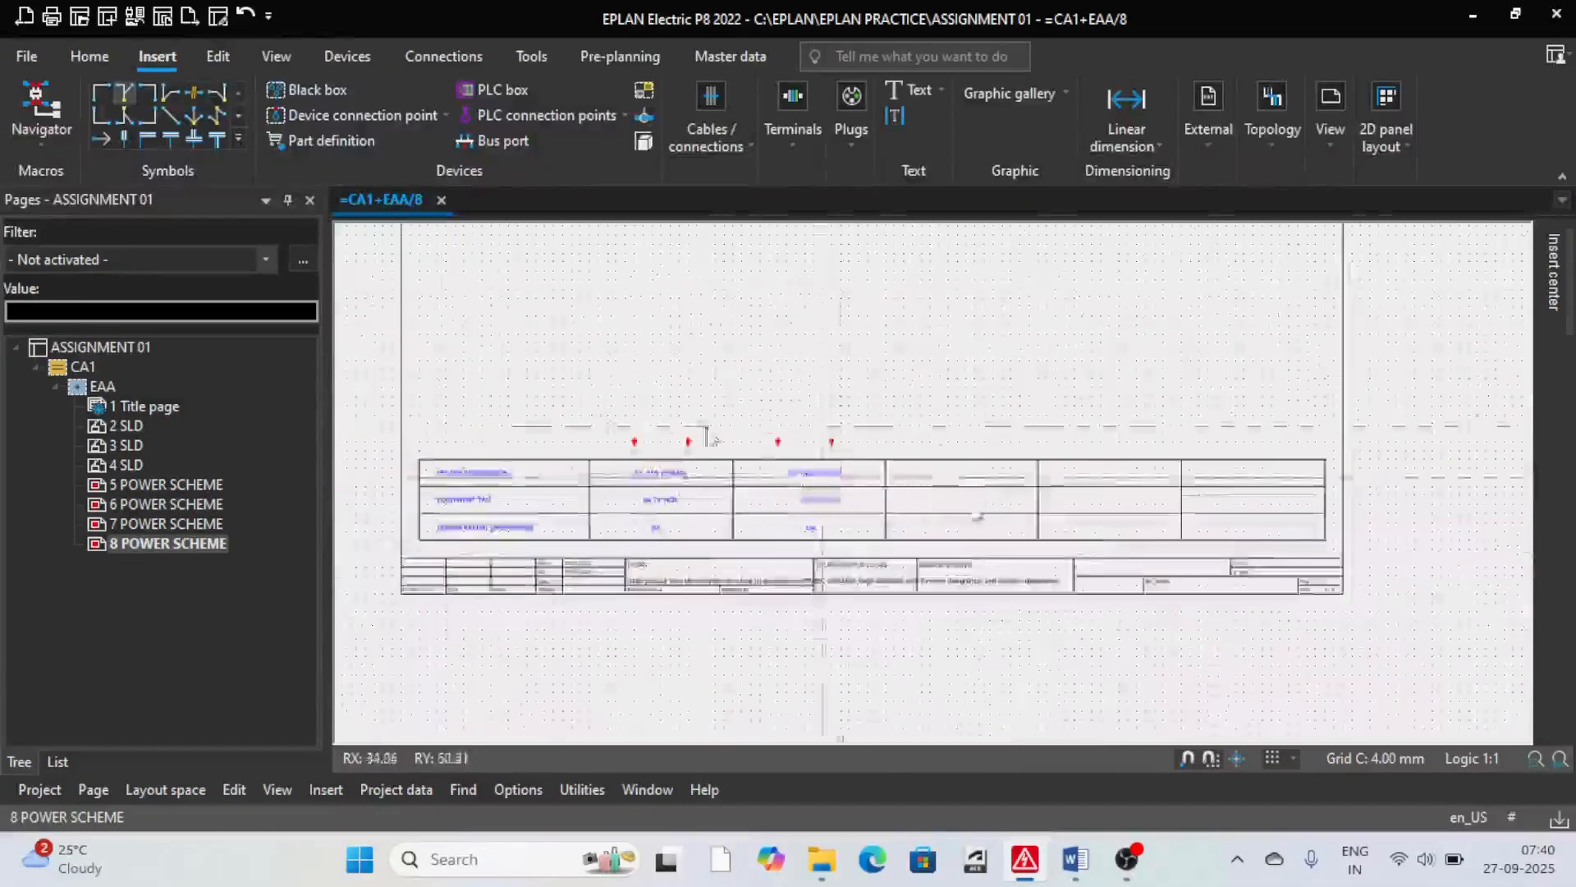
{"action": "scroll", "coordinate": [460, 481], "scroll_direction": "up", "scroll_amount": 3}
{"action": "scroll", "coordinate": [813, 385], "scroll_direction": "up", "scroll_amount": 4}
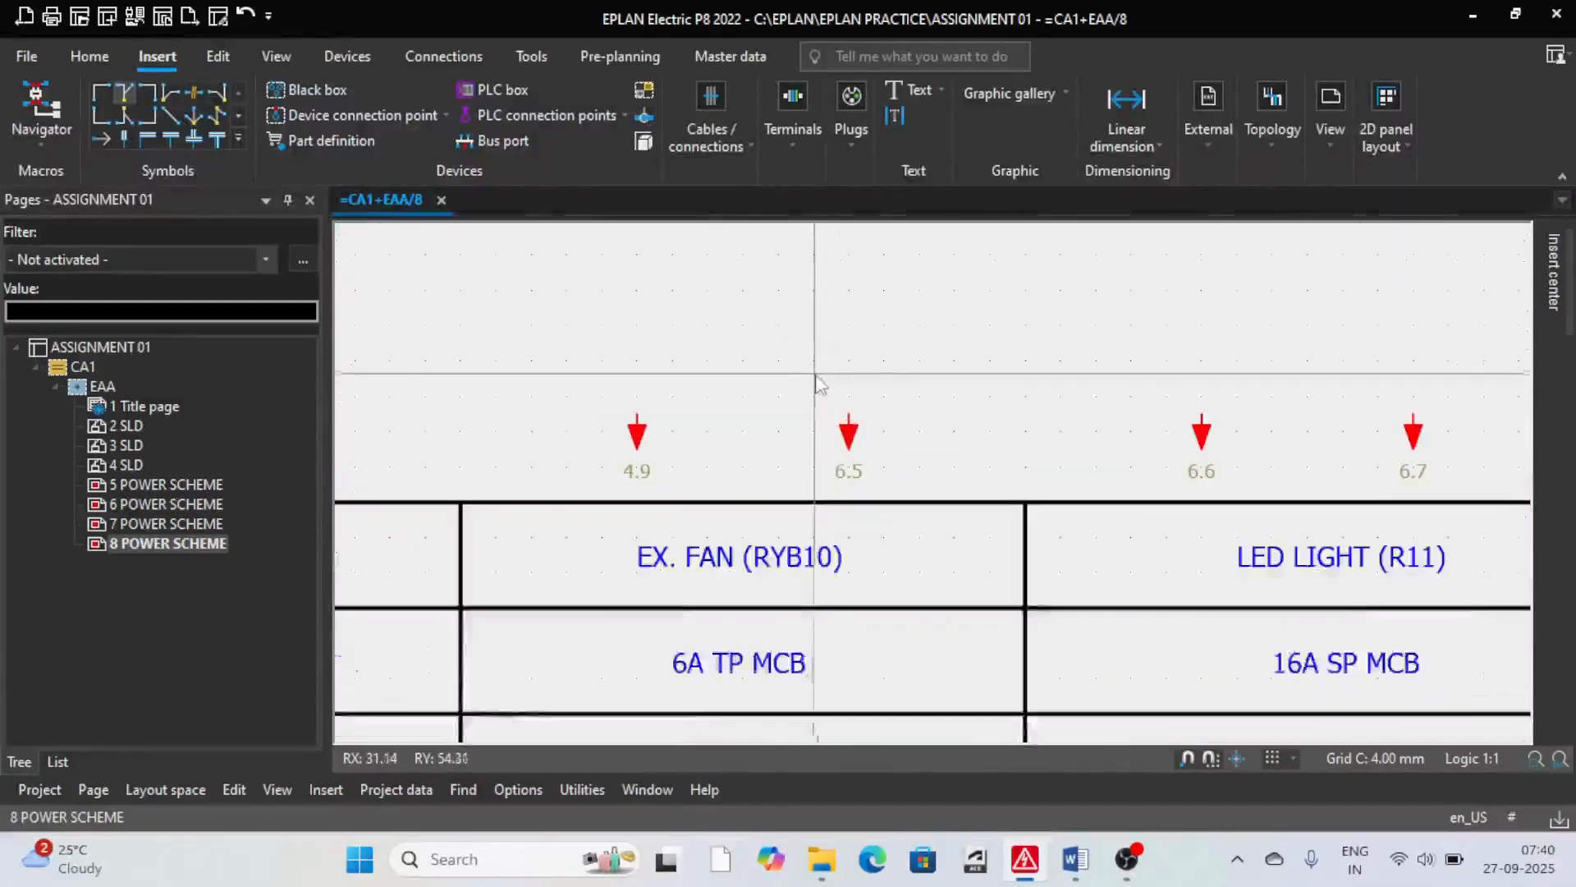
{"action": "scroll", "coordinate": [764, 432], "scroll_direction": "down", "scroll_amount": 3}
{"action": "scroll", "coordinate": [820, 440], "scroll_direction": "up", "scroll_amount": 3}
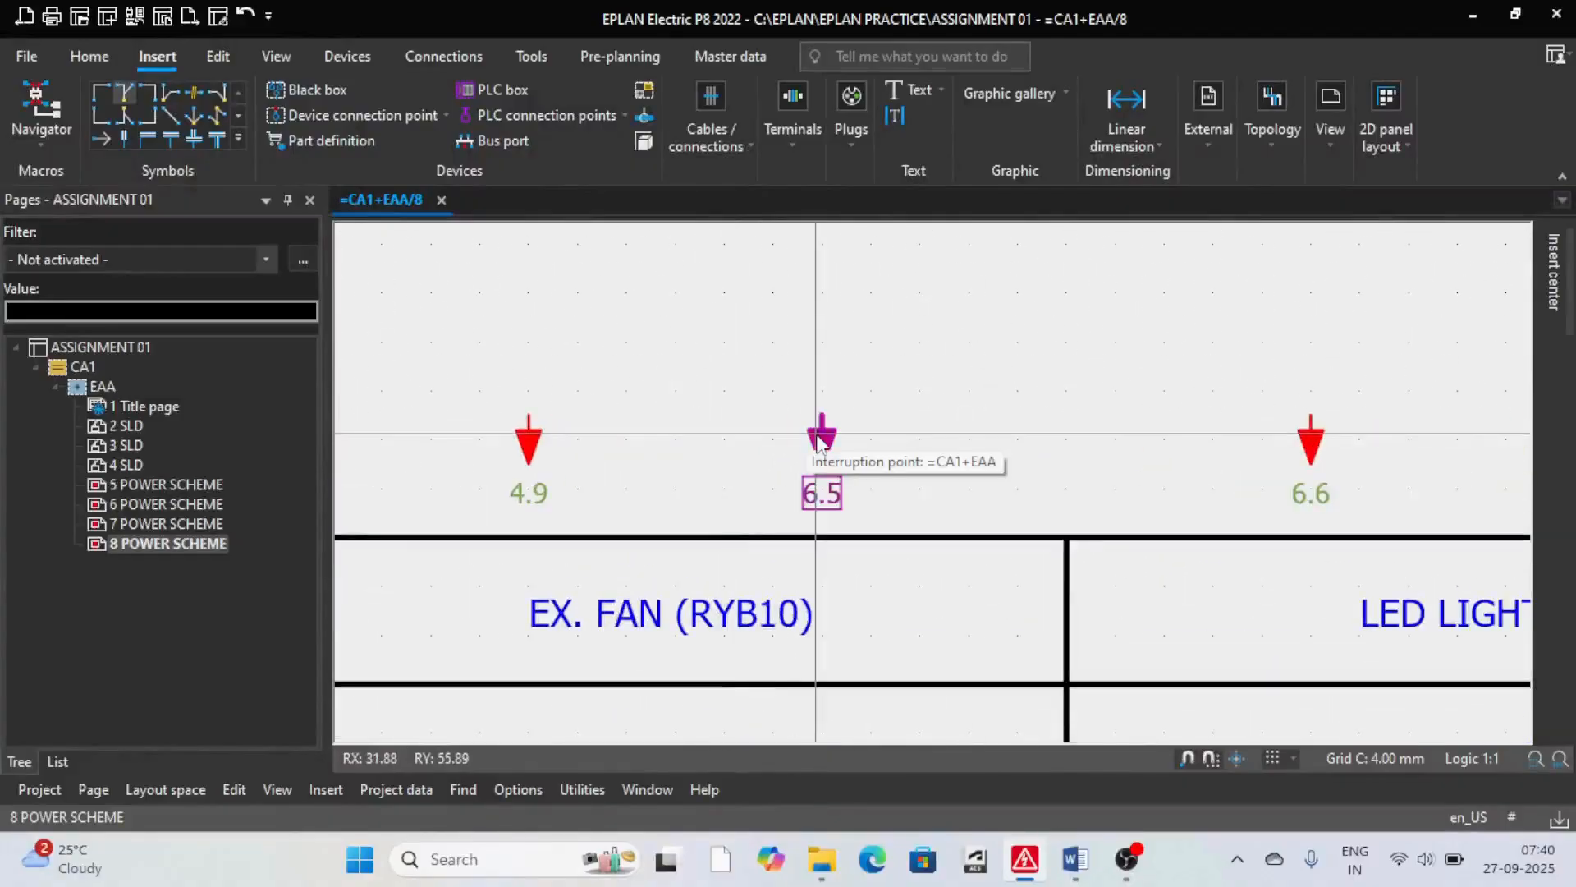
{"action": "left_click_drag", "start_coordinate": [821, 440], "coordinate": [628, 440]}
{"action": "scroll", "coordinate": [697, 452], "scroll_direction": "down", "scroll_amount": 3}
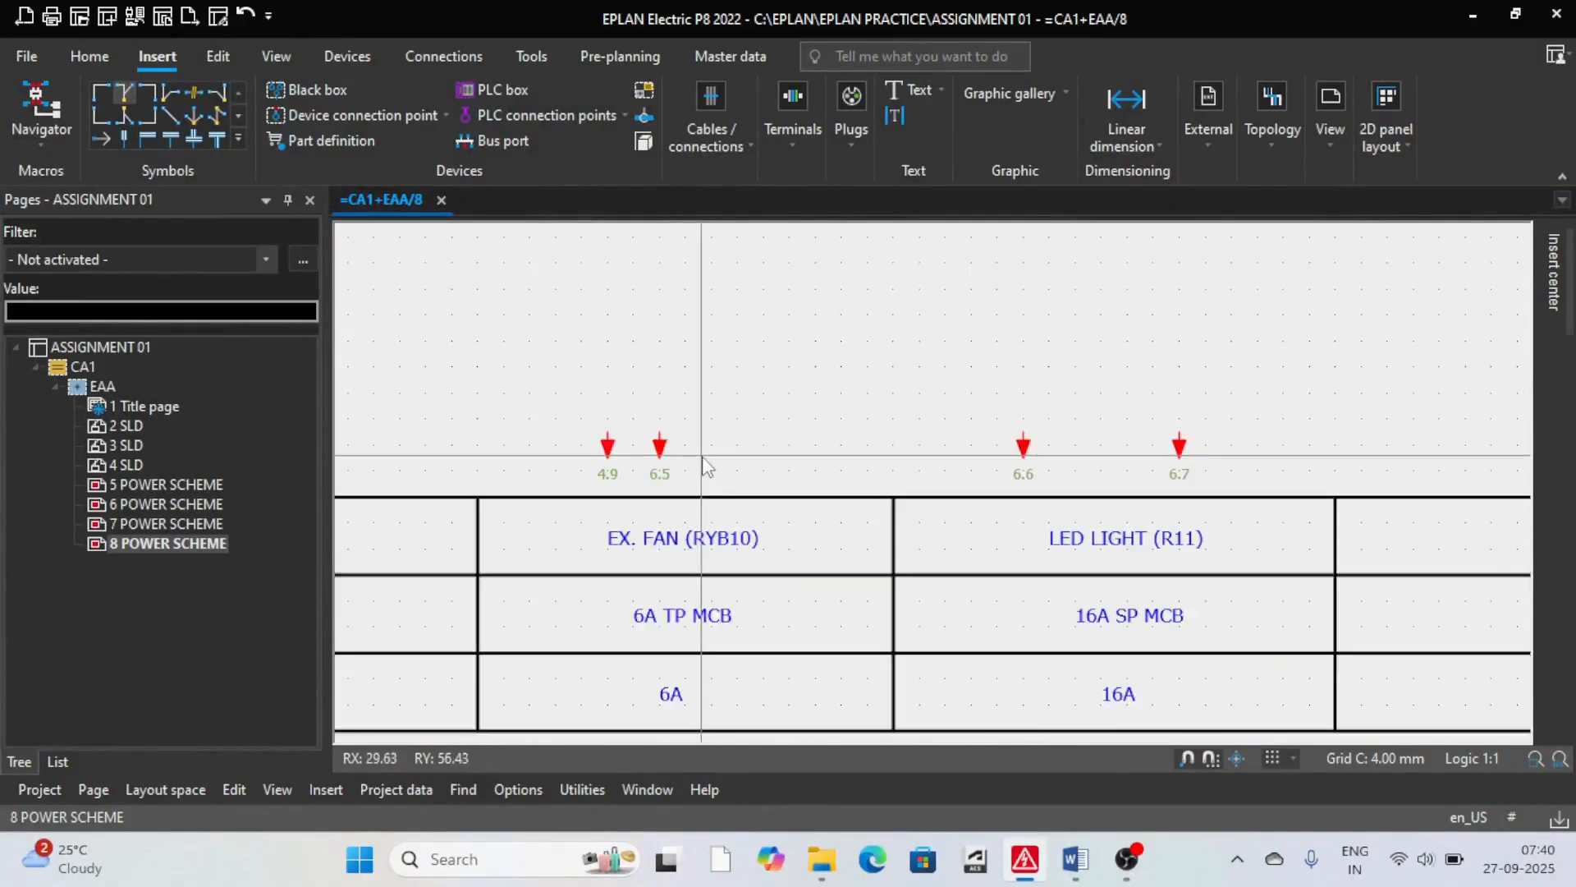
{"action": "double_click", "coordinate": [659, 447]}
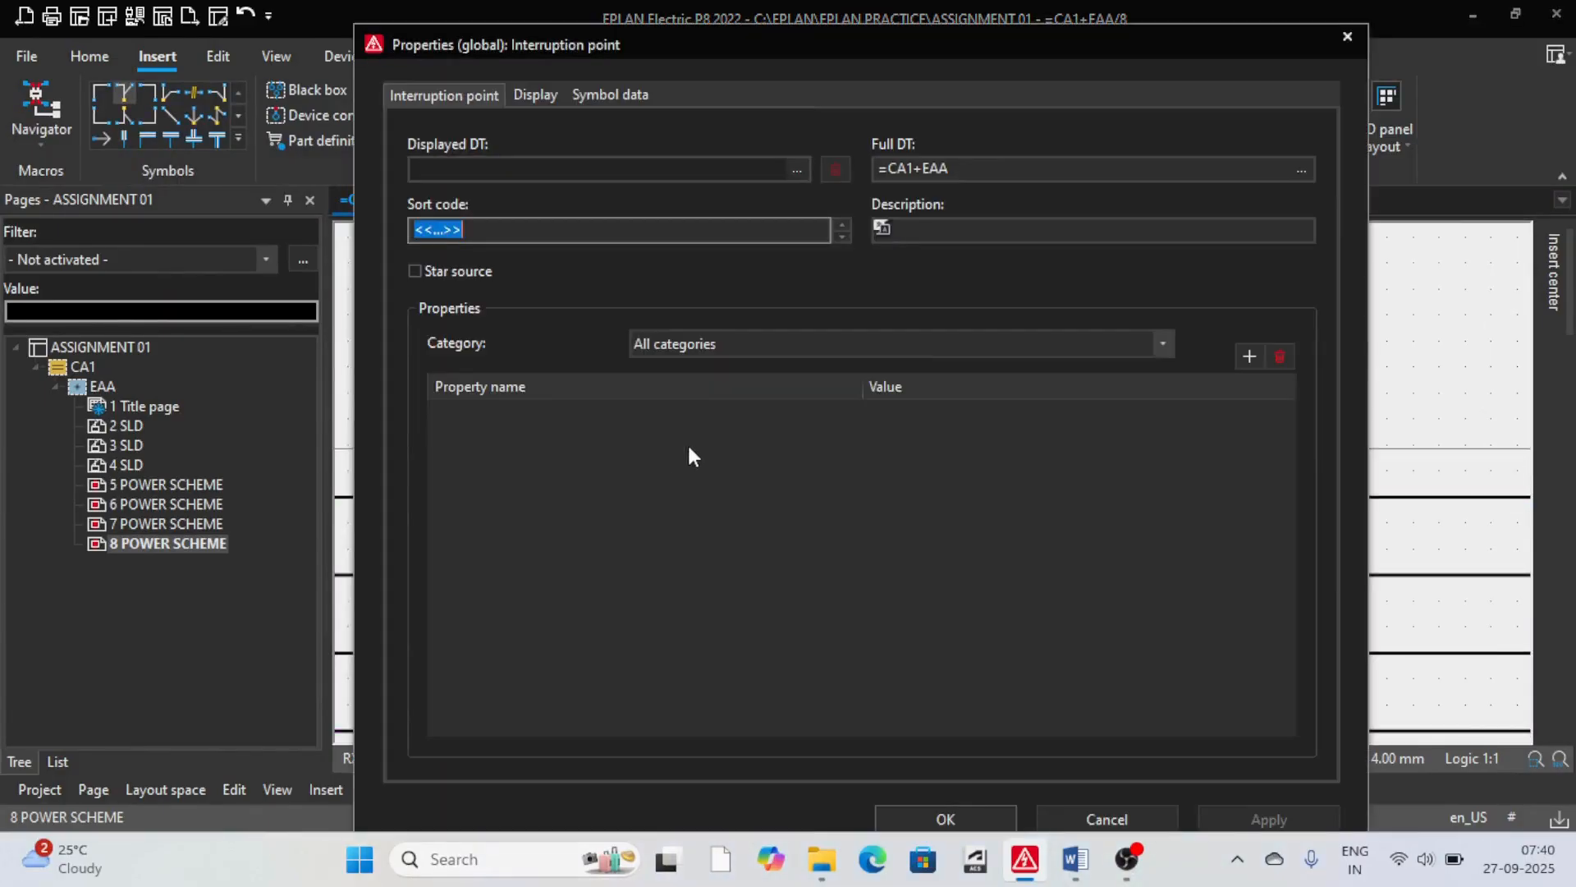
{"action": "left_click", "coordinate": [537, 96]}
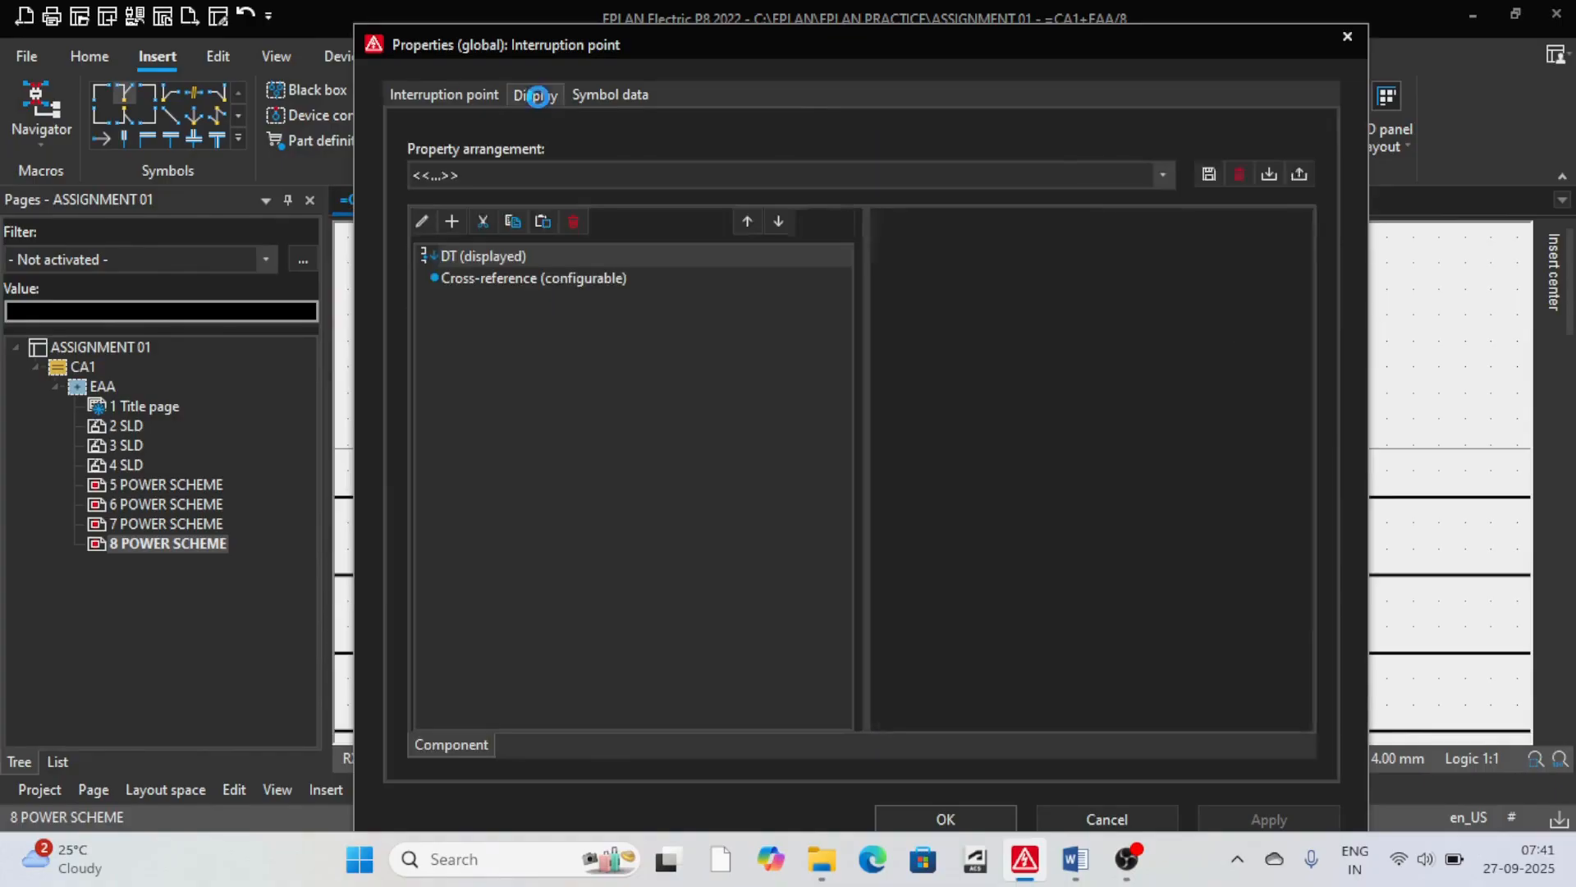
{"action": "left_click", "coordinate": [483, 95]}
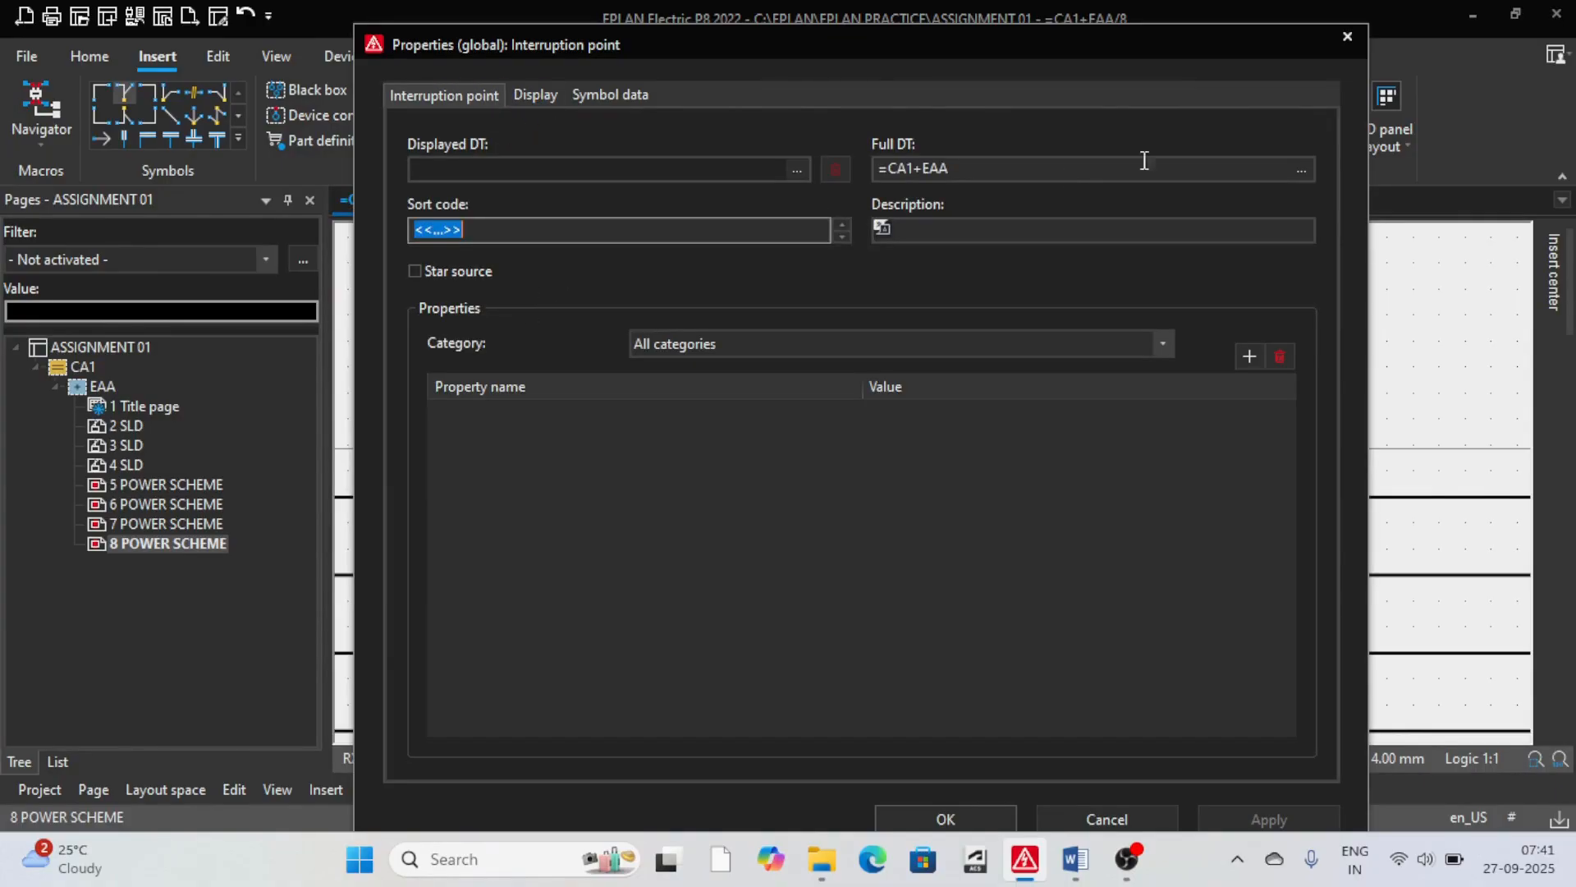
{"action": "left_click", "coordinate": [1344, 37]}
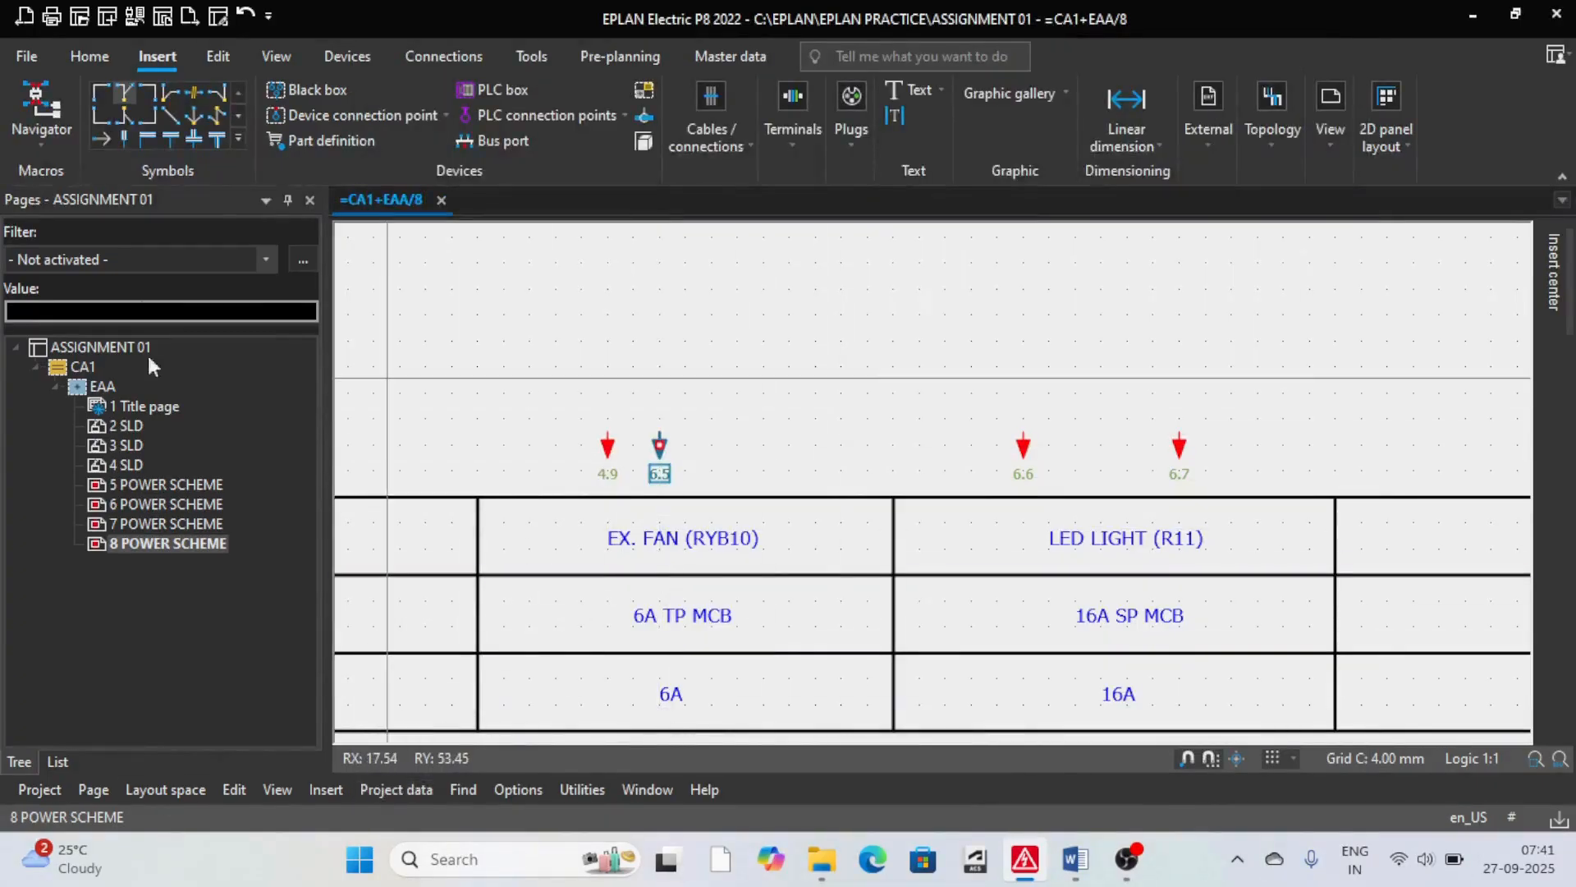
Step: Place a third downward interruption point with sort code 112 above the EX. FAN (RYB10) column, evenly spaced beside the second
{"action": "left_click", "coordinate": [101, 139]}
{"action": "scroll", "coordinate": [723, 484], "scroll_direction": "up", "scroll_amount": 2}
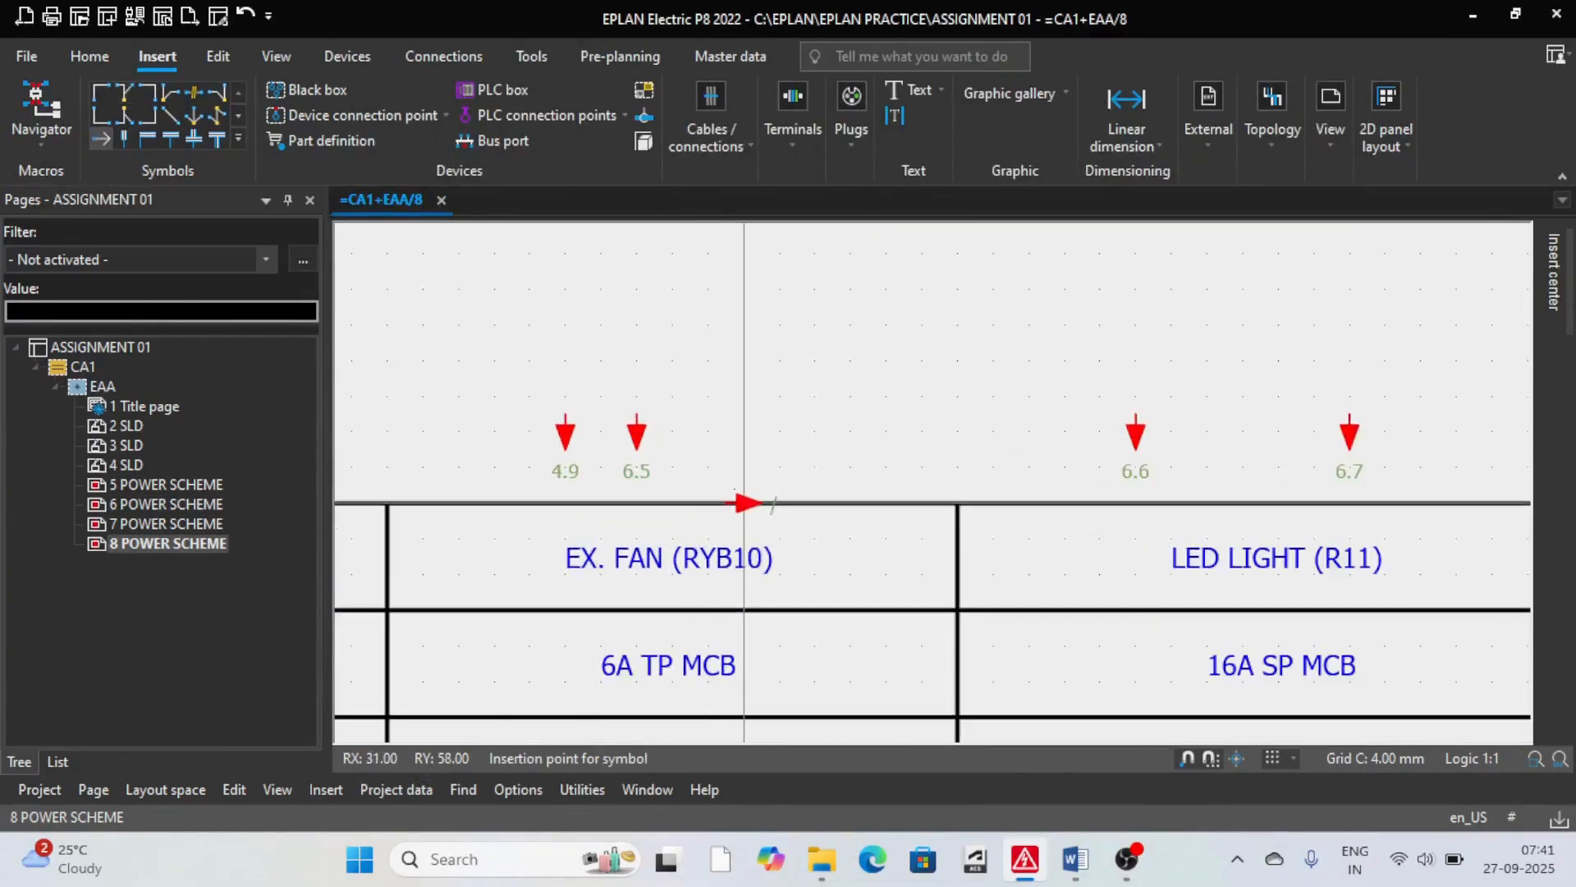
{"action": "key", "text": "Tab"}
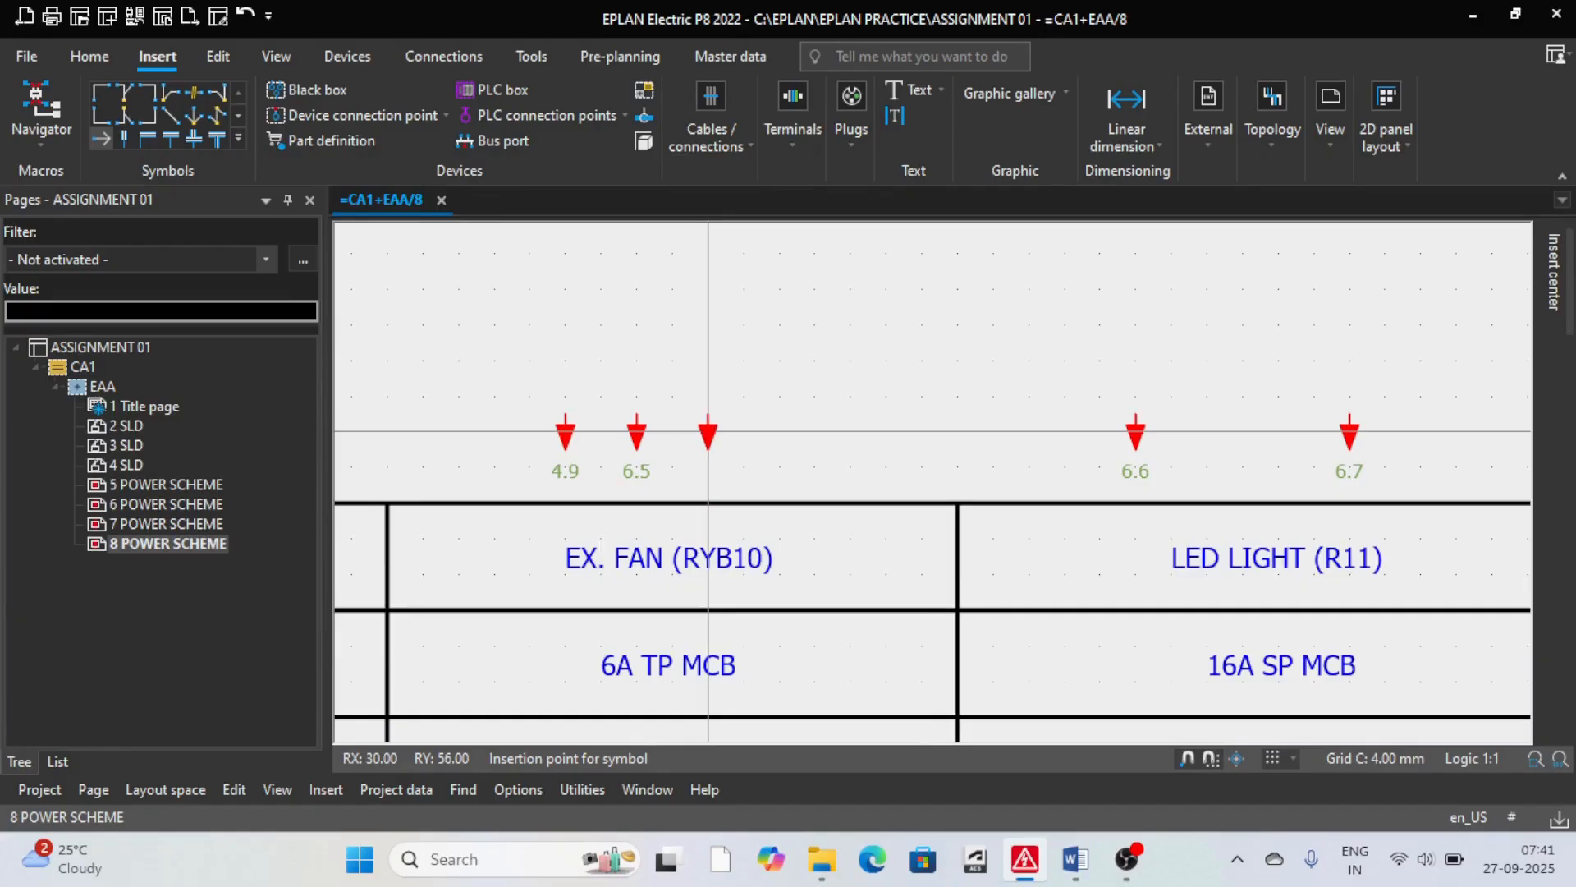
{"action": "left_click", "coordinate": [708, 431]}
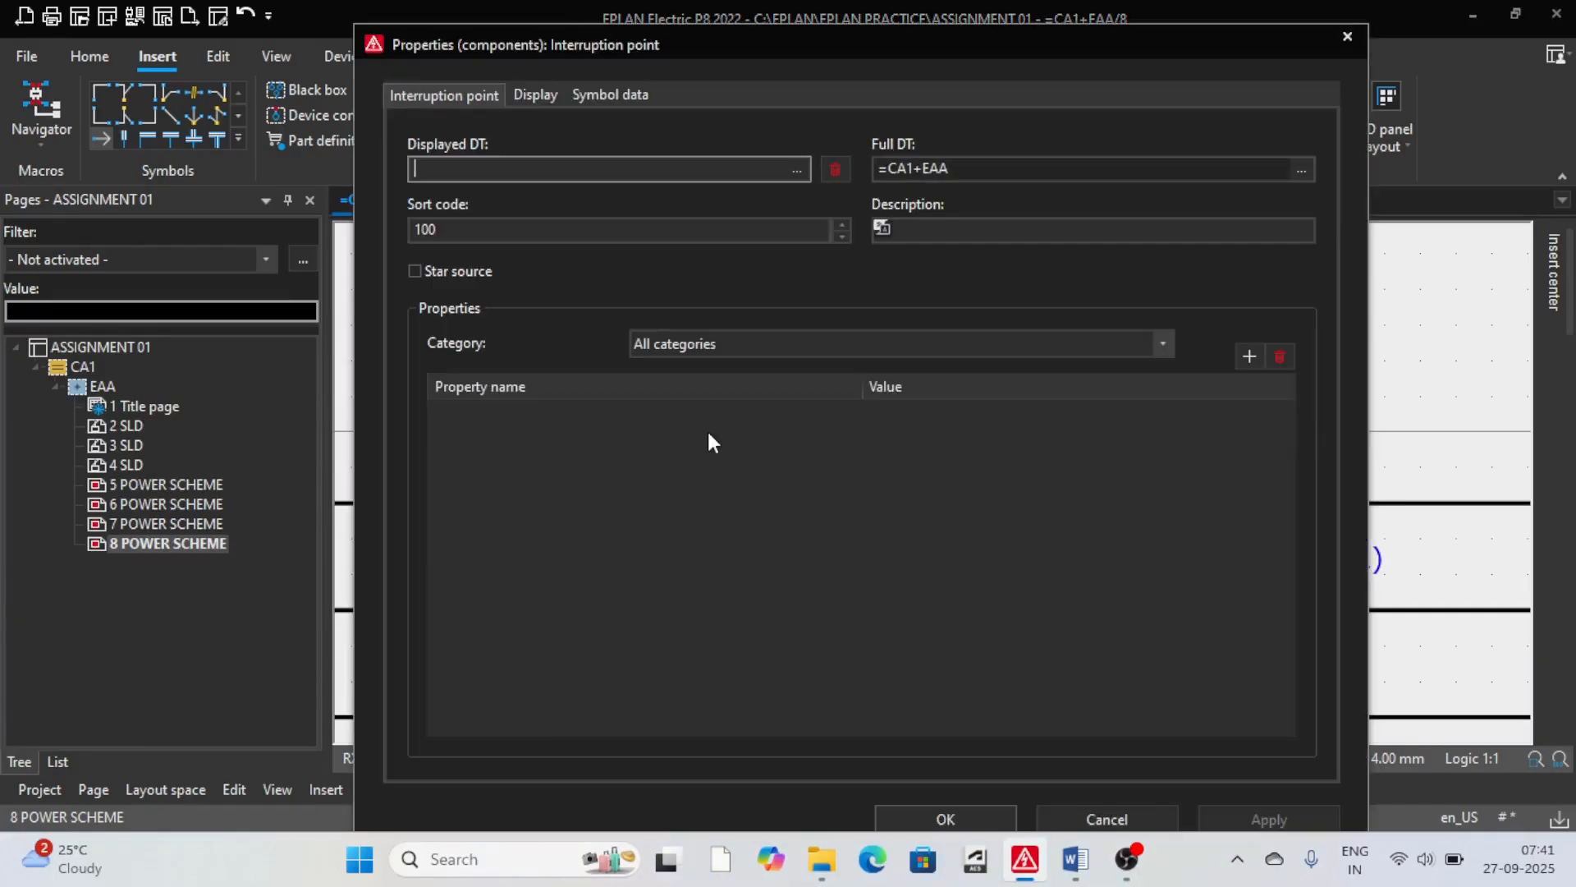
{"action": "left_click_drag", "start_coordinate": [454, 229], "coordinate": [408, 230]}
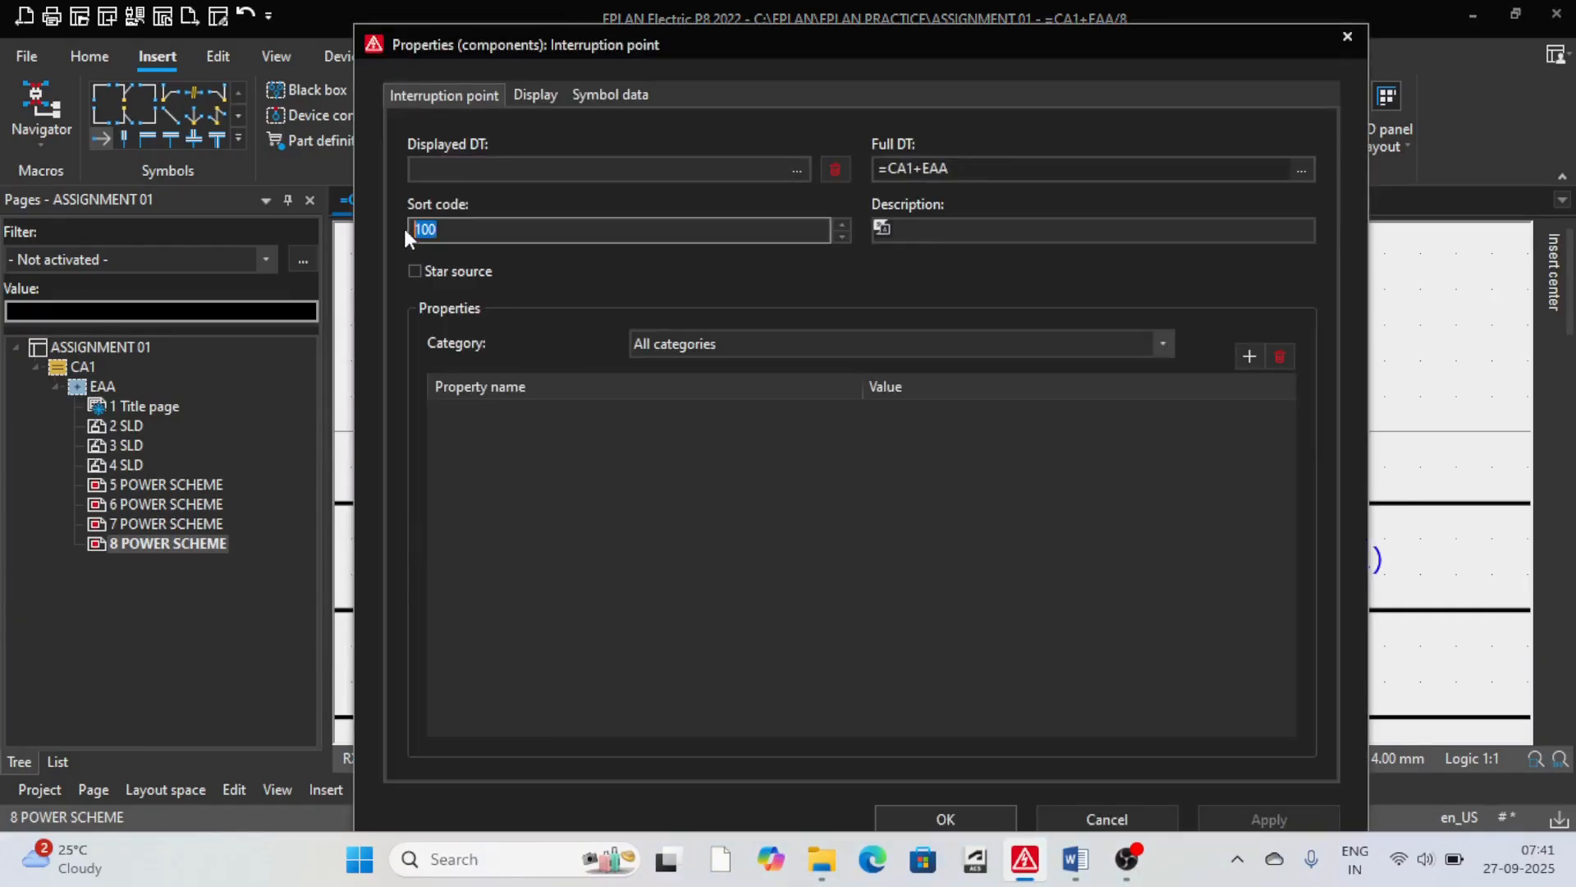
{"action": "type", "text": "112"}
{"action": "left_click", "coordinate": [946, 818]}
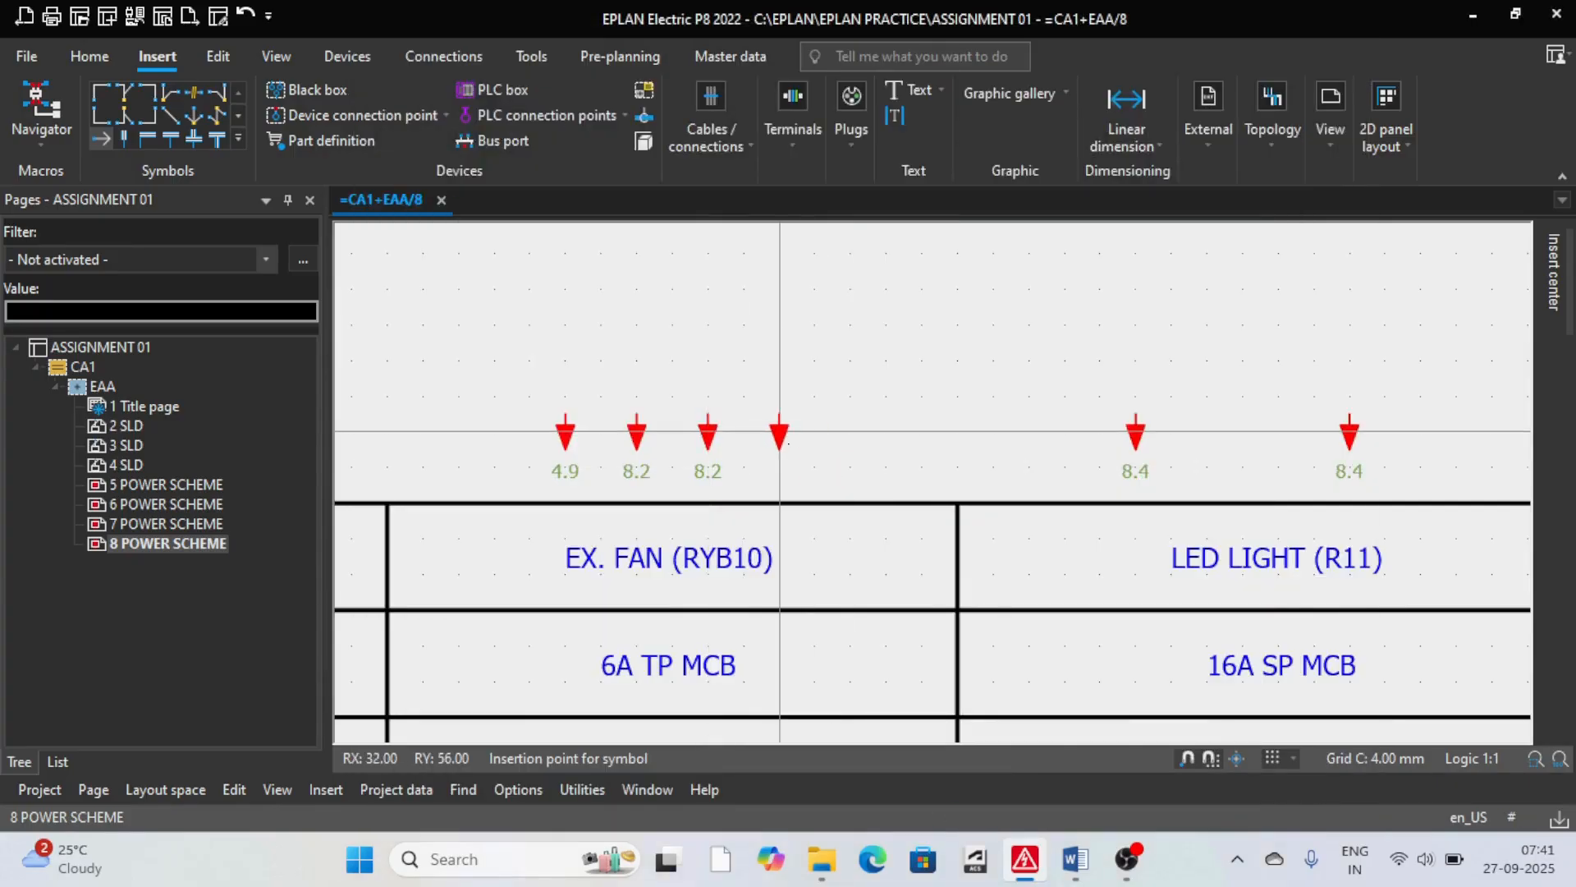
Step: Place a fourth downward interruption point with sort code 113 above the EX. FAN (RYB10) column, at the same spacing
{"action": "left_click", "coordinate": [779, 431]}
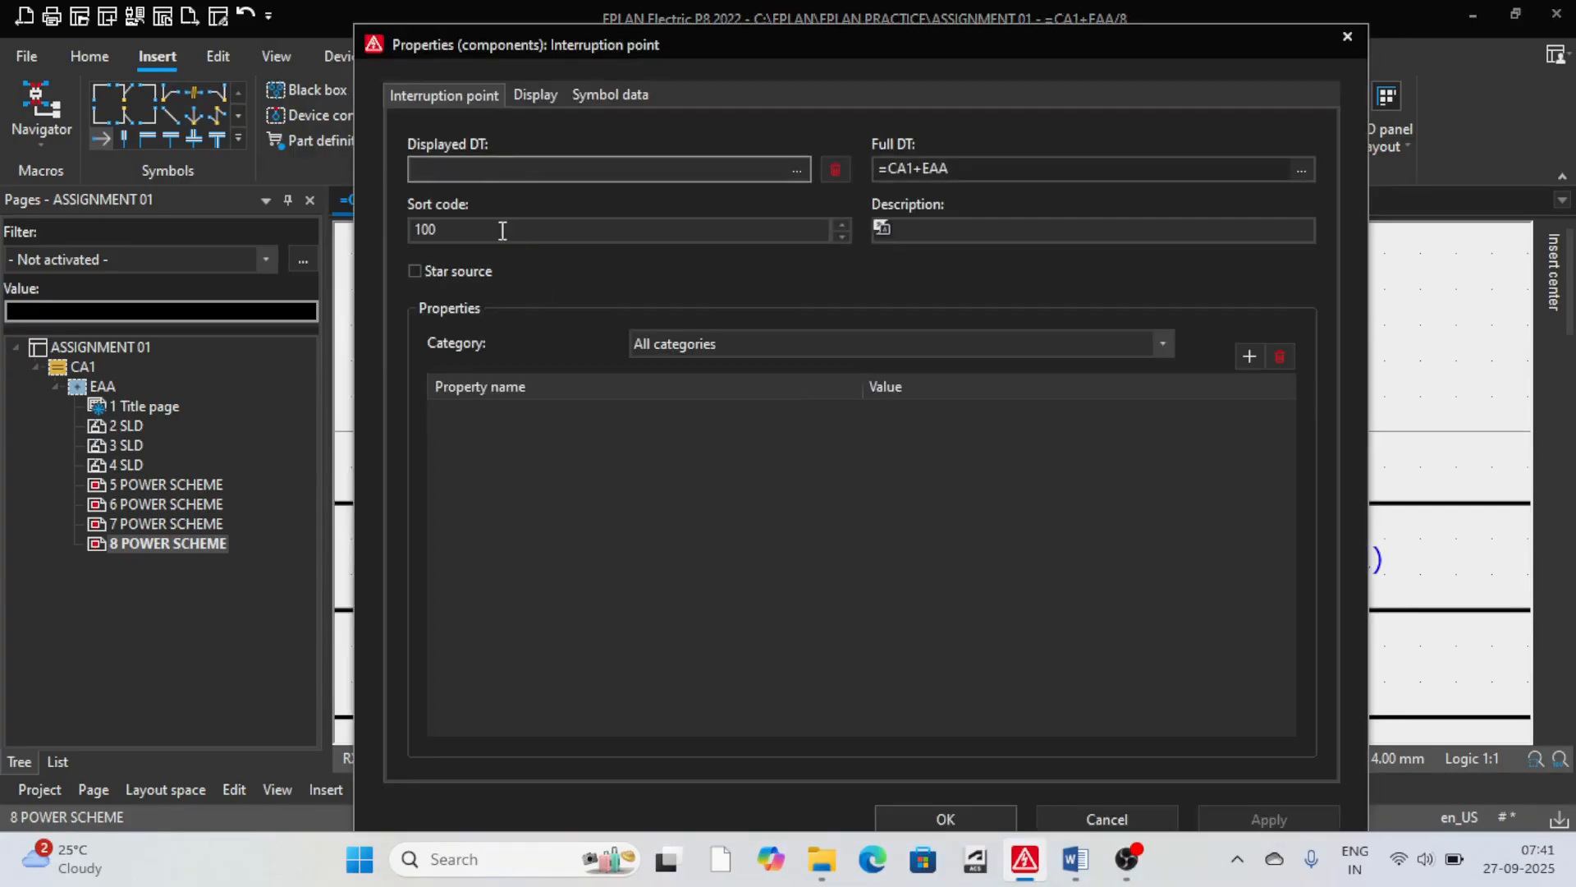
{"action": "left_click_drag", "start_coordinate": [503, 231], "coordinate": [400, 229]}
{"action": "type", "text": "113"}
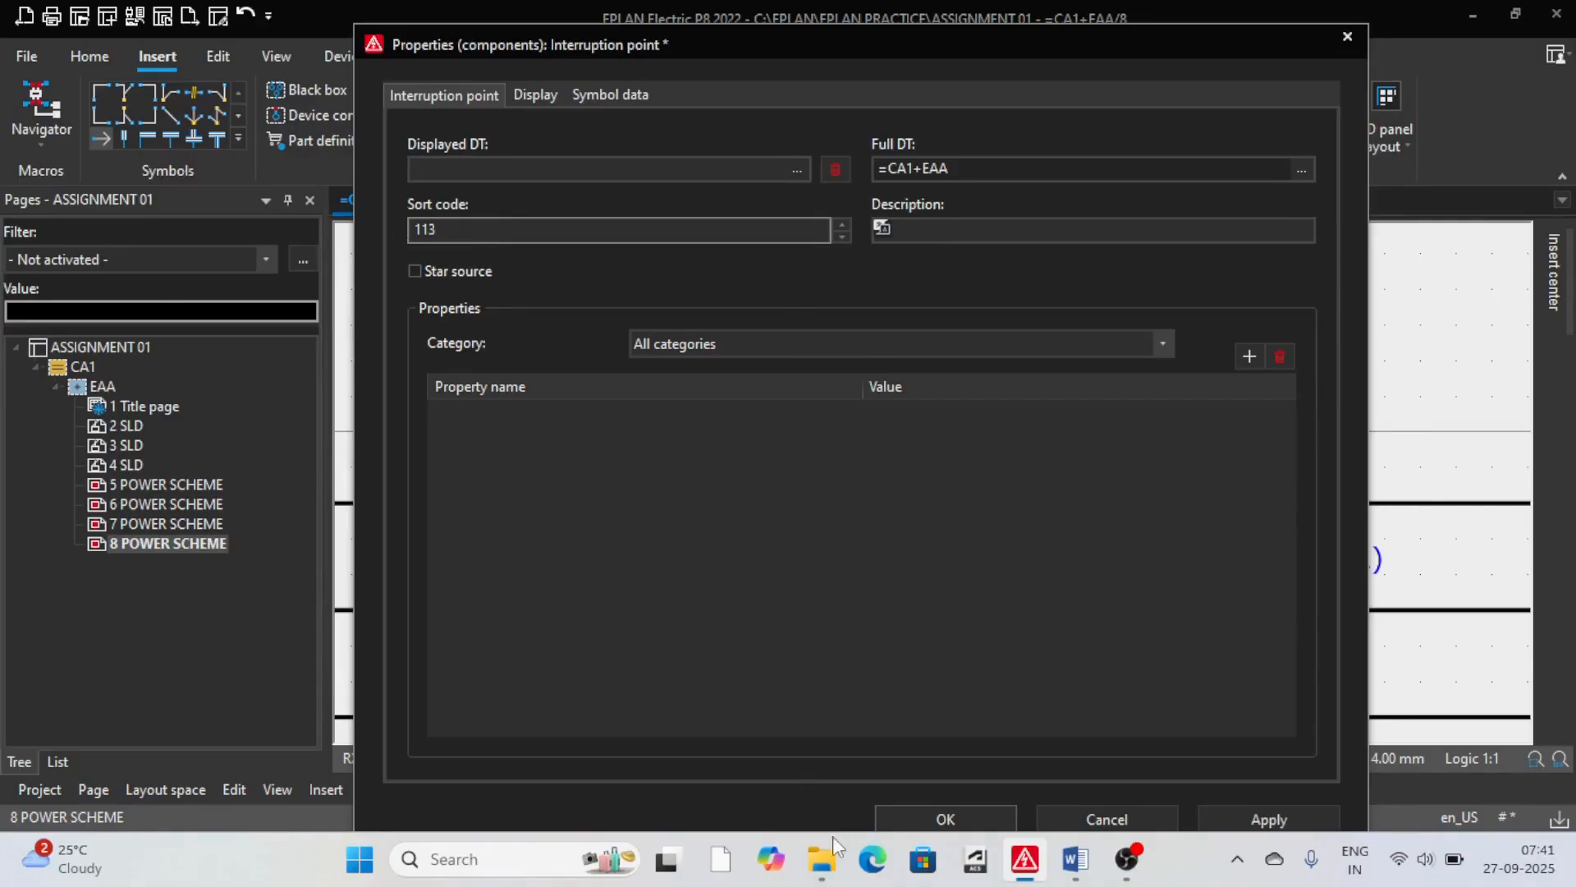
{"action": "left_click", "coordinate": [914, 813]}
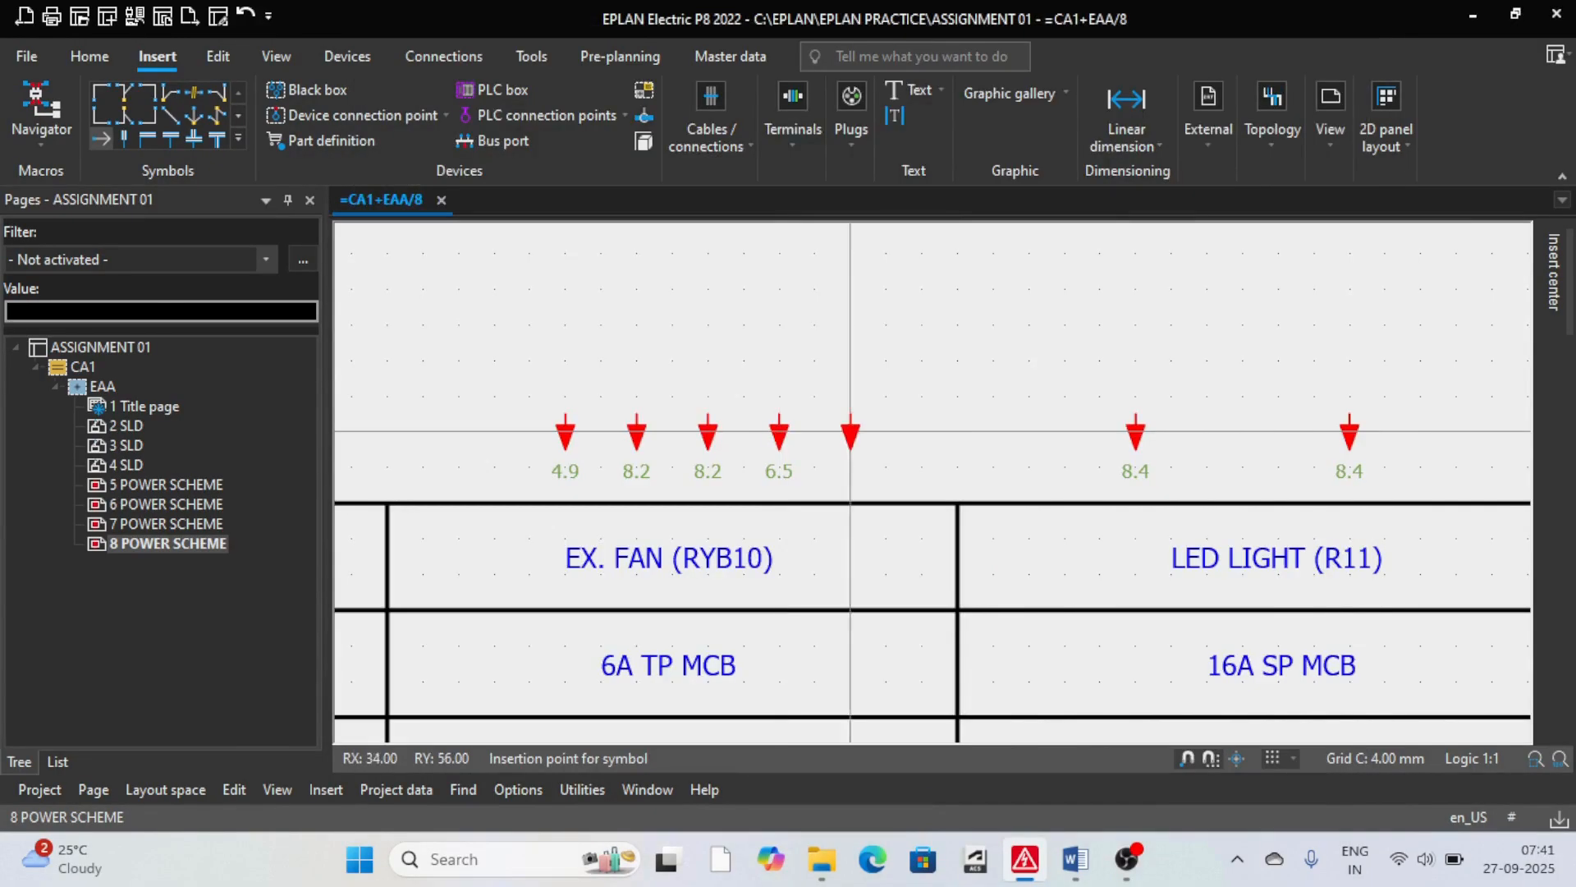
Step: Insert T-nodes on the R, Y, B and N supply lines to connect them down to the four EX. FAN (RYB10) interruption points
{"action": "scroll", "coordinate": [835, 471], "scroll_direction": "down", "scroll_amount": 8}
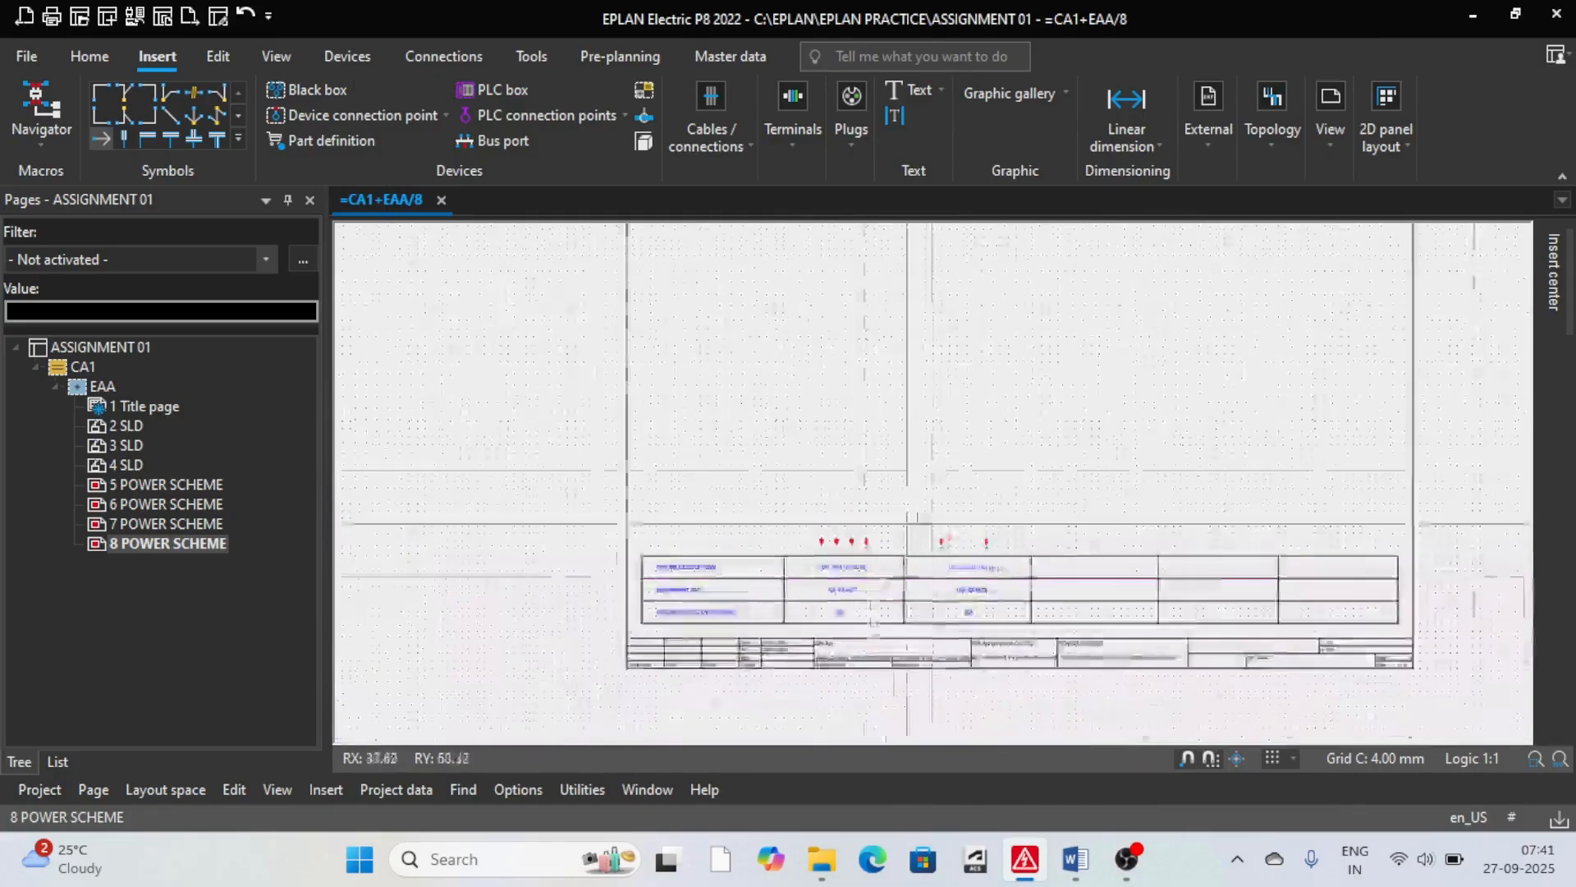
{"action": "scroll", "coordinate": [897, 427], "scroll_direction": "up", "scroll_amount": 4}
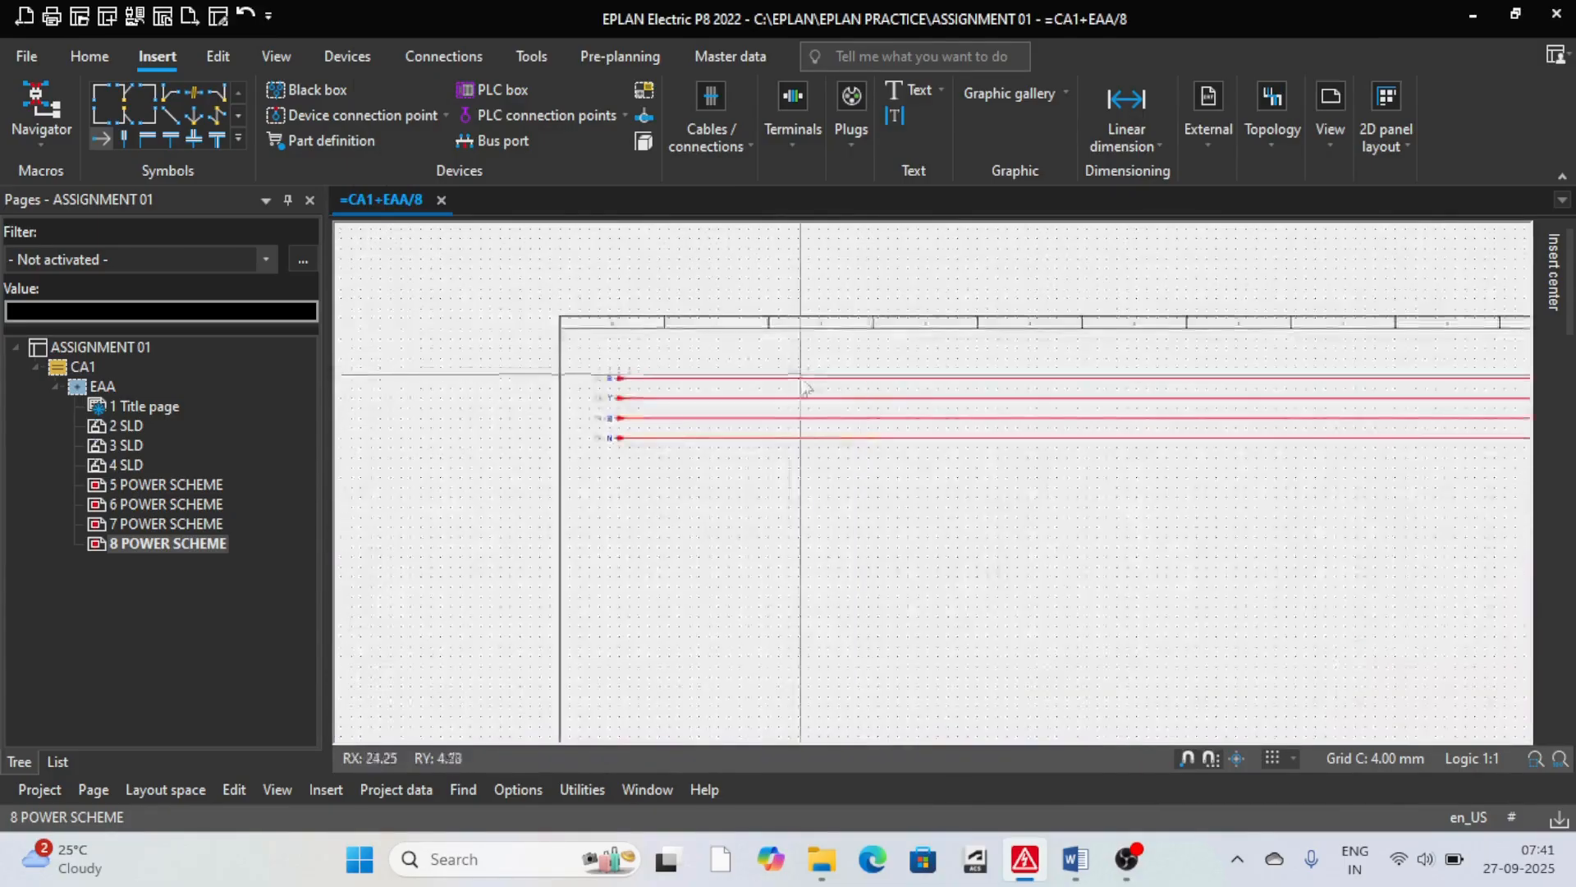
{"action": "scroll", "coordinate": [805, 456], "scroll_direction": "down", "scroll_amount": 3}
{"action": "scroll", "coordinate": [804, 456], "scroll_direction": "up", "scroll_amount": 2}
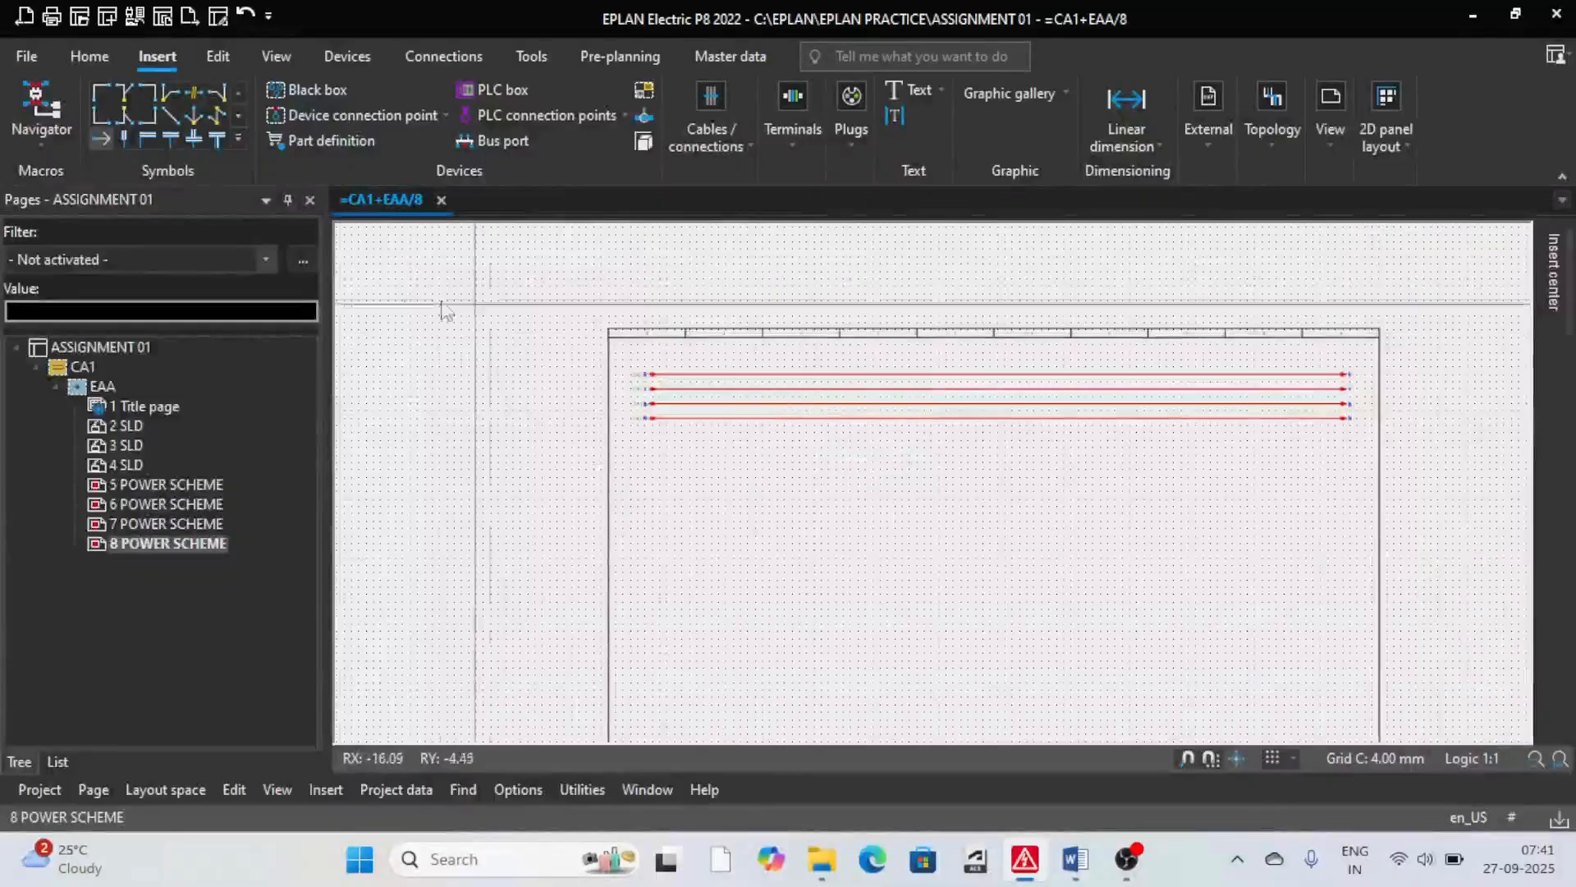
{"action": "left_click", "coordinate": [116, 92]}
{"action": "scroll", "coordinate": [772, 422], "scroll_direction": "down", "scroll_amount": 2}
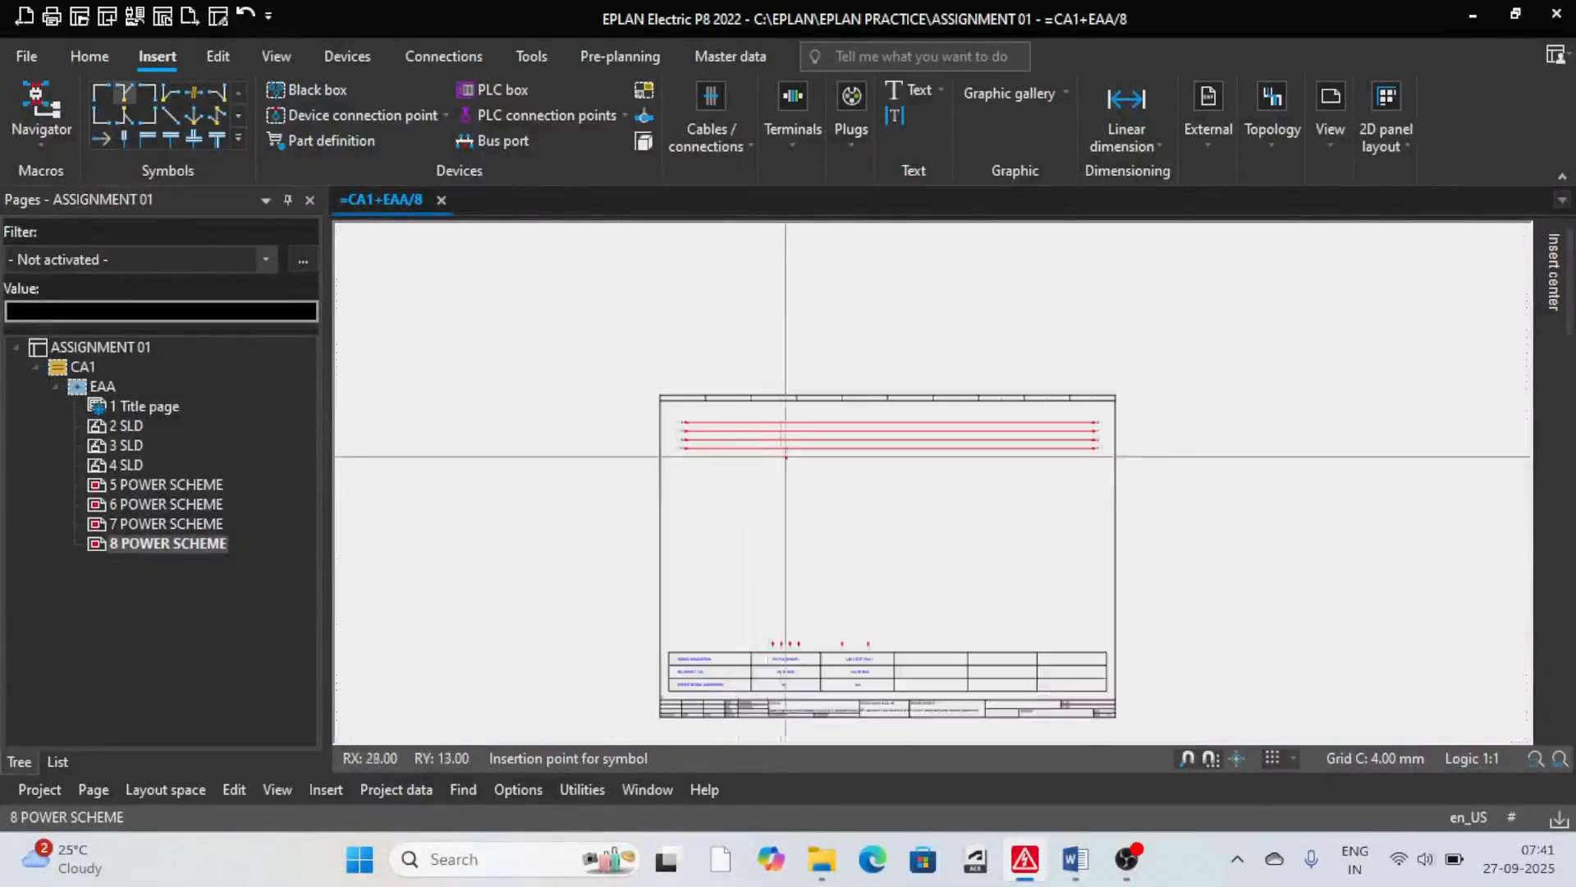
{"action": "scroll", "coordinate": [771, 423], "scroll_direction": "up", "scroll_amount": 2}
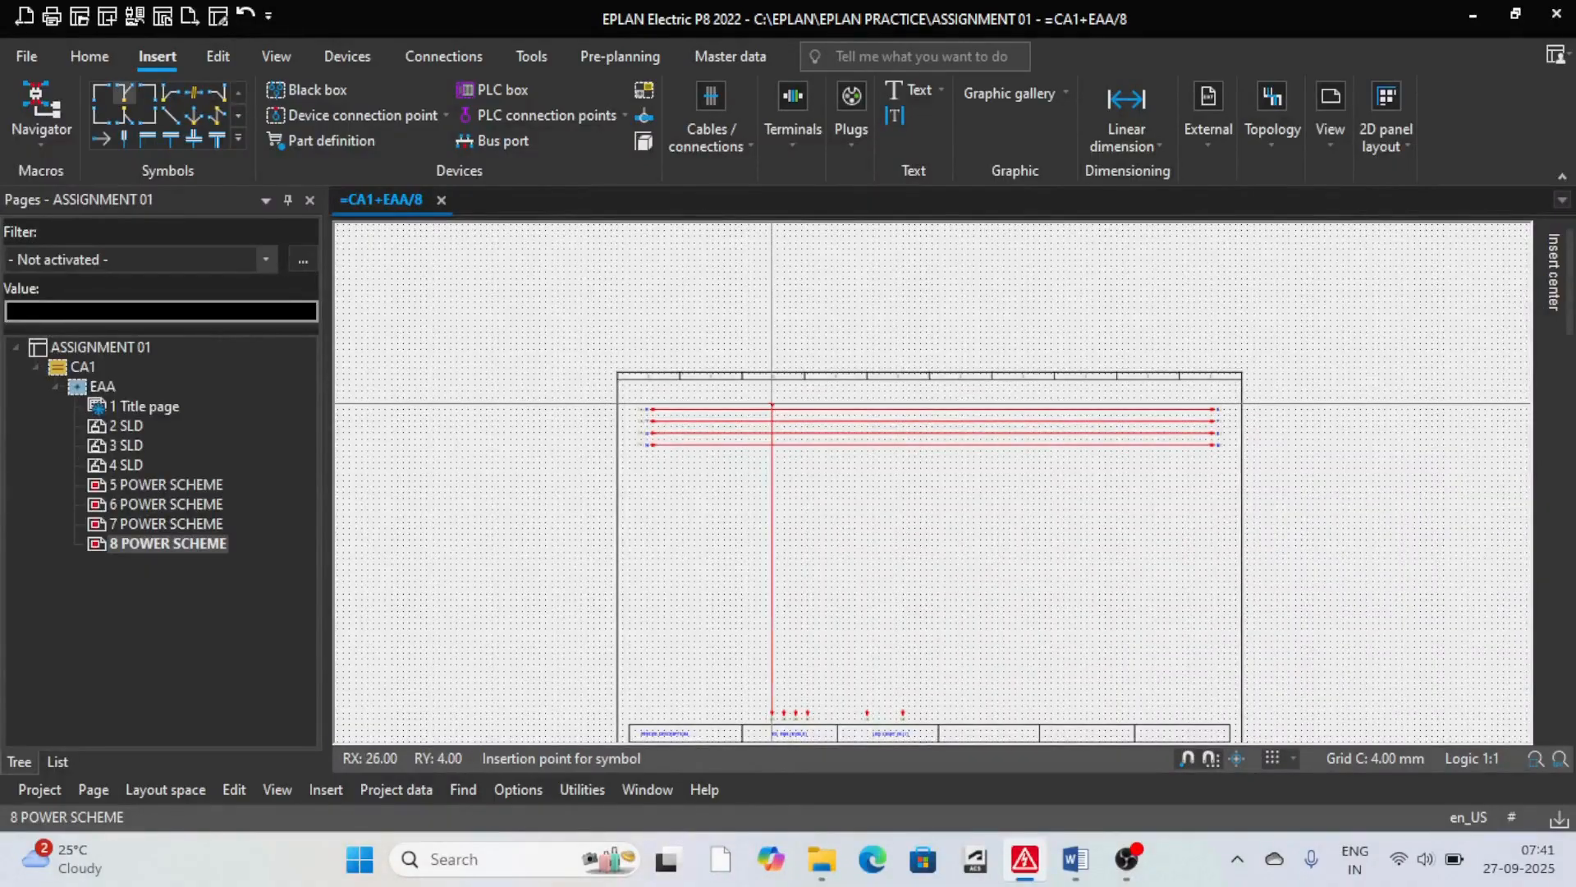
{"action": "scroll", "coordinate": [772, 405], "scroll_direction": "up", "scroll_amount": 3}
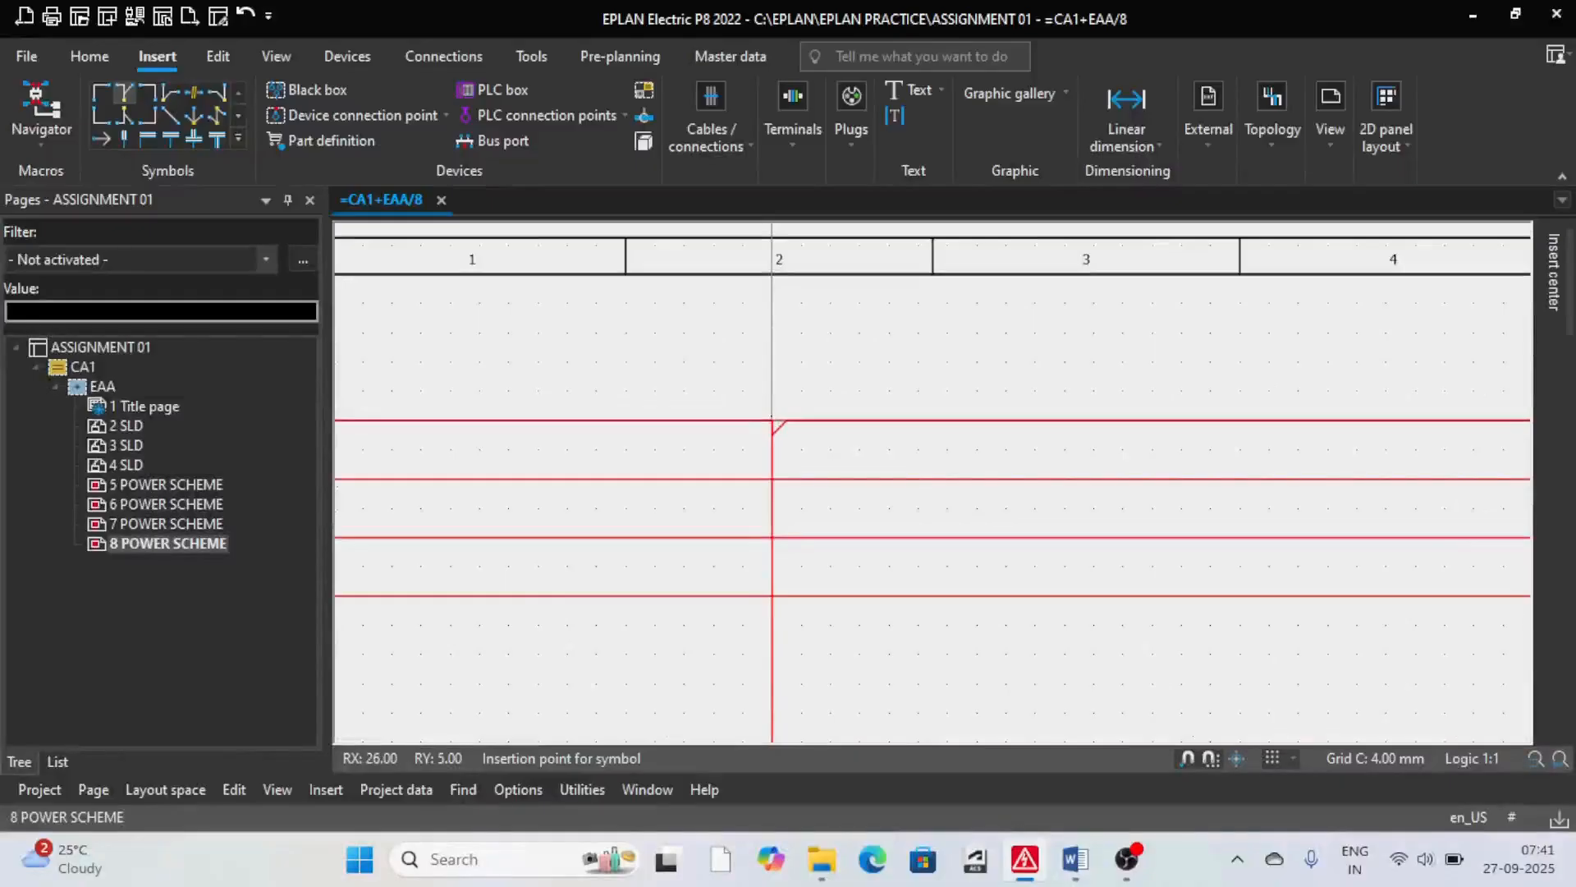
{"action": "left_click", "coordinate": [831, 478]}
{"action": "left_click", "coordinate": [889, 538]}
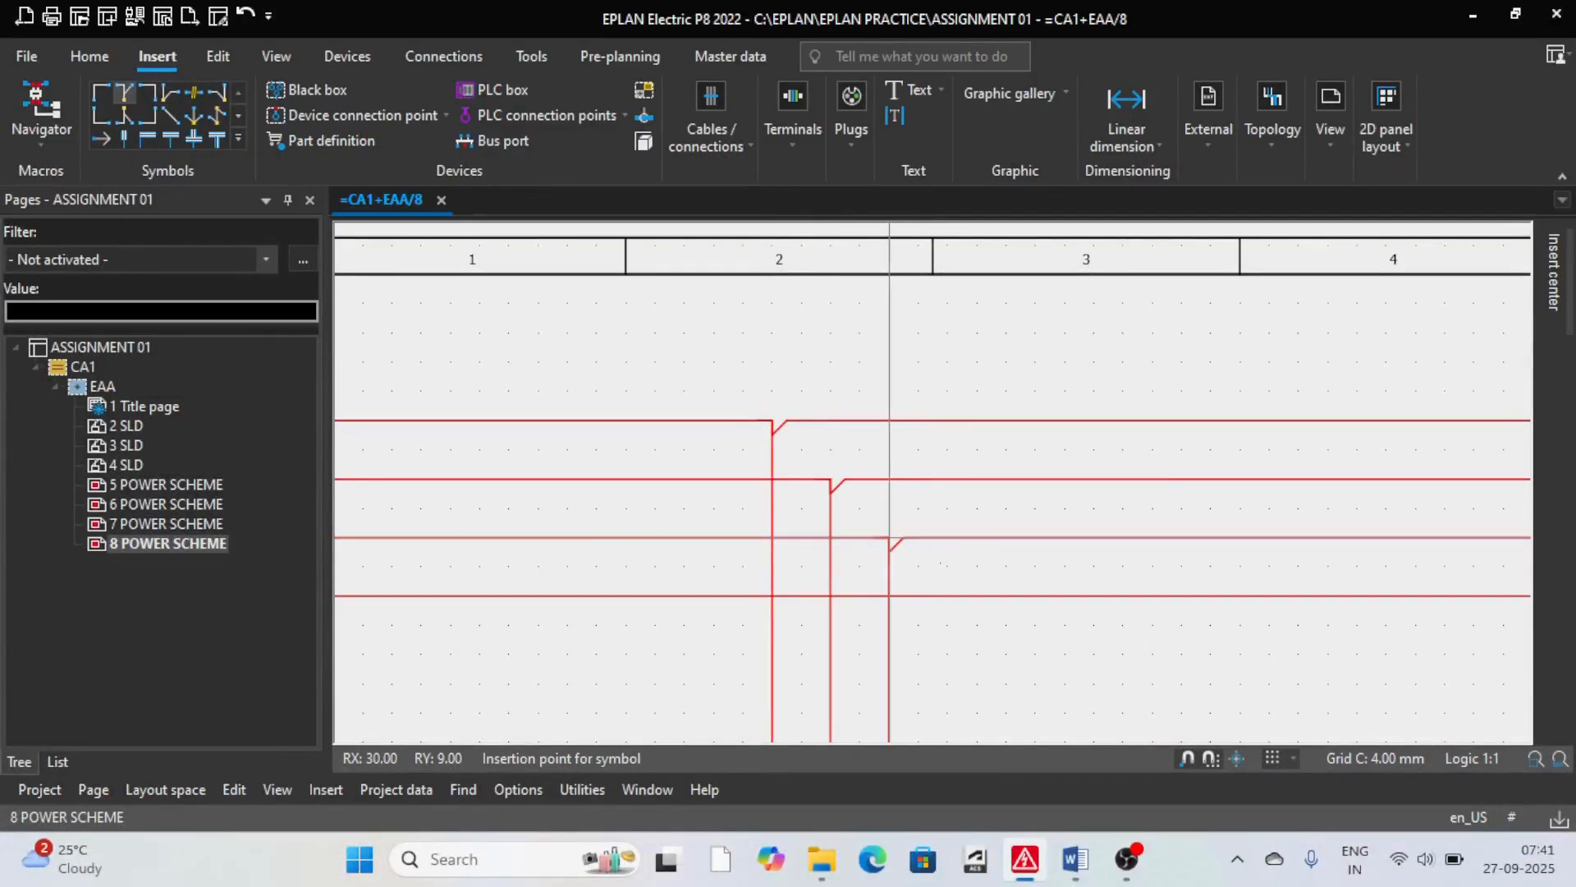
{"action": "left_click", "coordinate": [947, 596]}
Step: Insert T-nodes on the R and N supply lines to connect them down to the two LED LIGHT (R11) interruption points
{"action": "scroll", "coordinate": [666, 450], "scroll_direction": "down", "scroll_amount": 8}
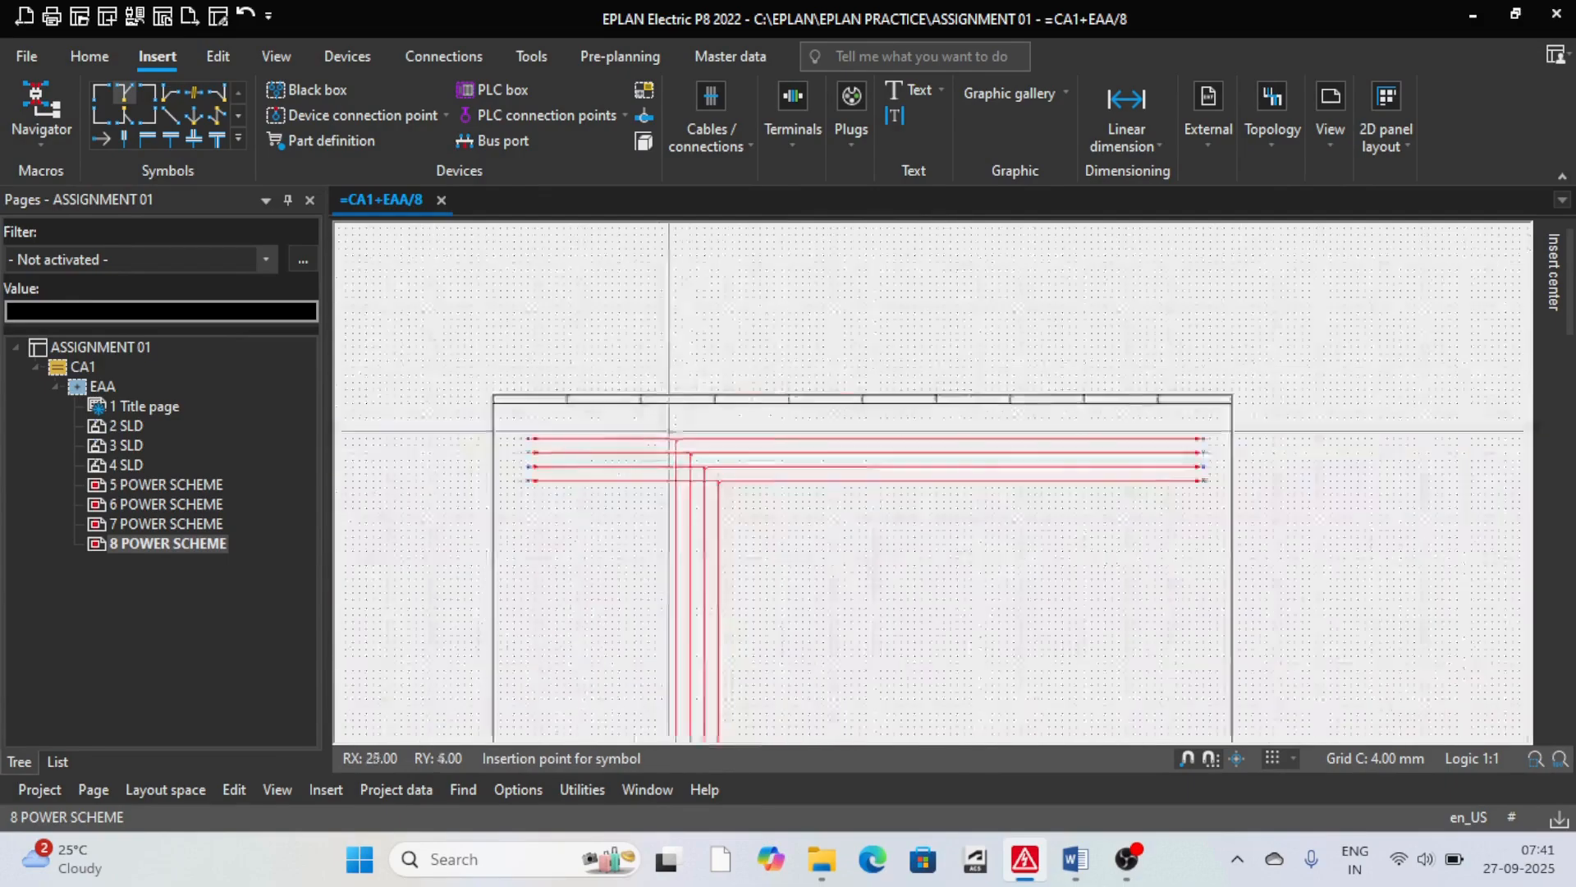
{"action": "scroll", "coordinate": [755, 660], "scroll_direction": "up", "scroll_amount": 3}
{"action": "scroll", "coordinate": [686, 586], "scroll_direction": "down", "scroll_amount": 3}
{"action": "scroll", "coordinate": [675, 630], "scroll_direction": "up", "scroll_amount": 3}
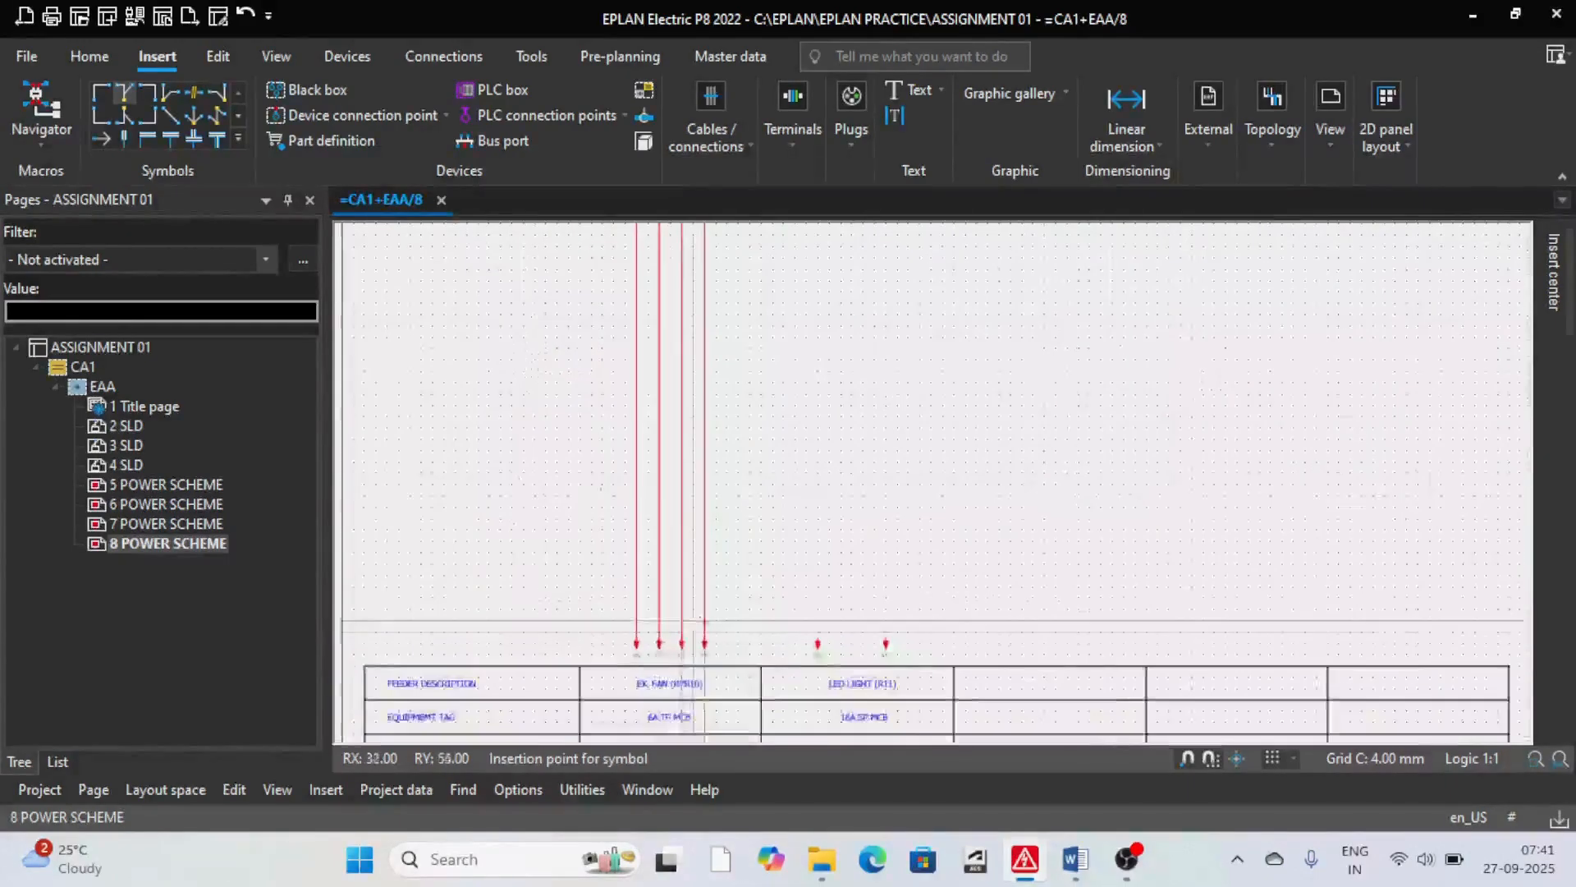
{"action": "scroll", "coordinate": [710, 623], "scroll_direction": "down", "scroll_amount": 4}
{"action": "scroll", "coordinate": [838, 360], "scroll_direction": "up", "scroll_amount": 3}
{"action": "scroll", "coordinate": [839, 360], "scroll_direction": "up", "scroll_amount": 3}
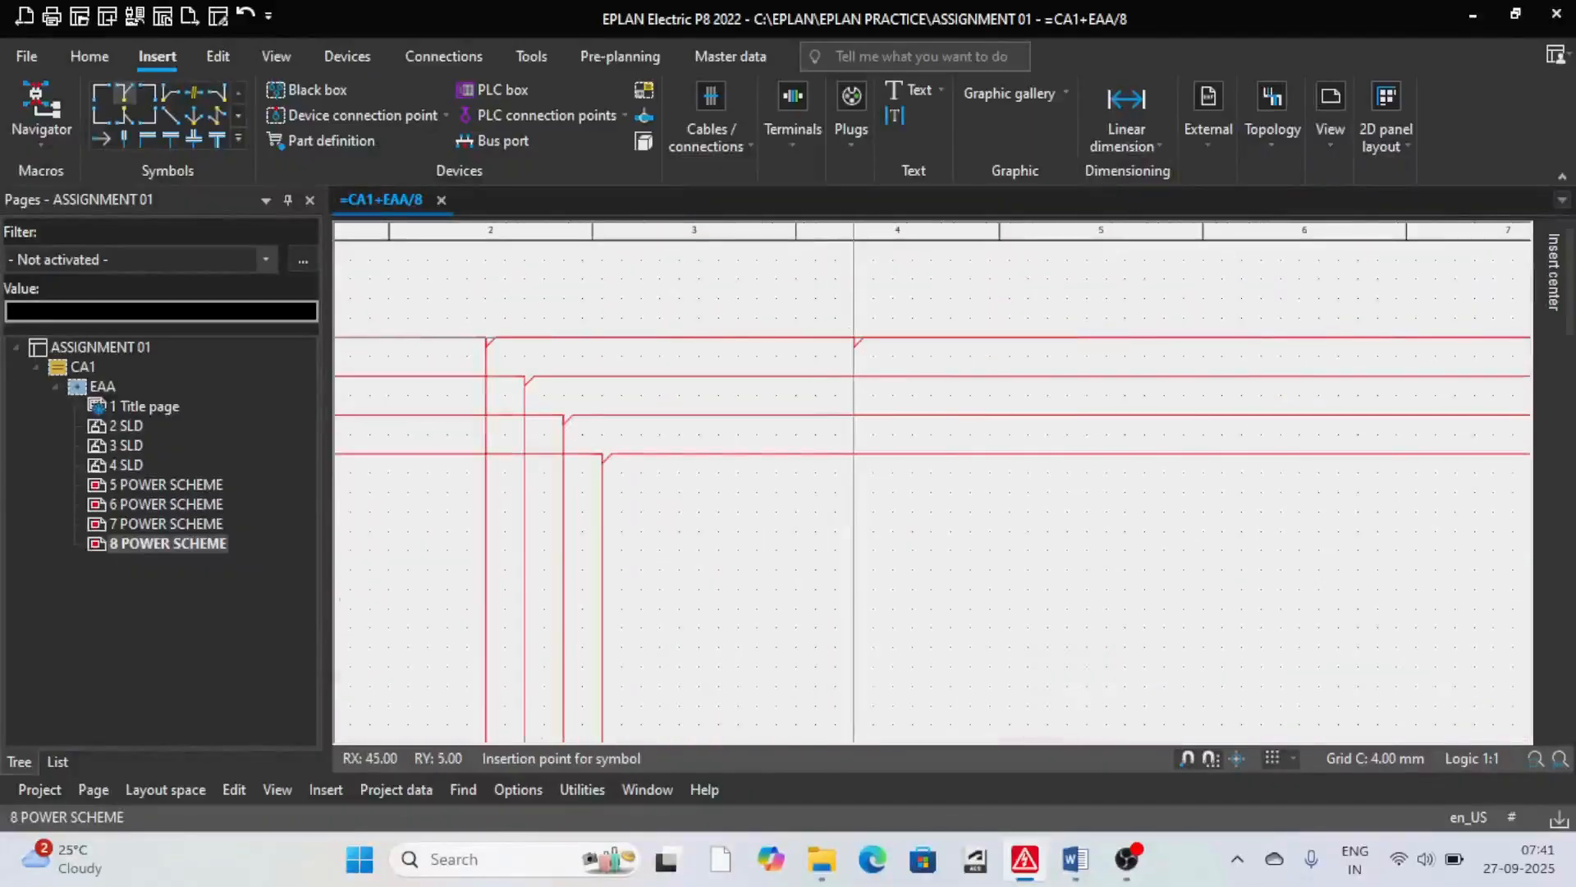
{"action": "scroll", "coordinate": [877, 472], "scroll_direction": "down", "scroll_amount": 5}
{"action": "scroll", "coordinate": [876, 462], "scroll_direction": "up", "scroll_amount": 4}
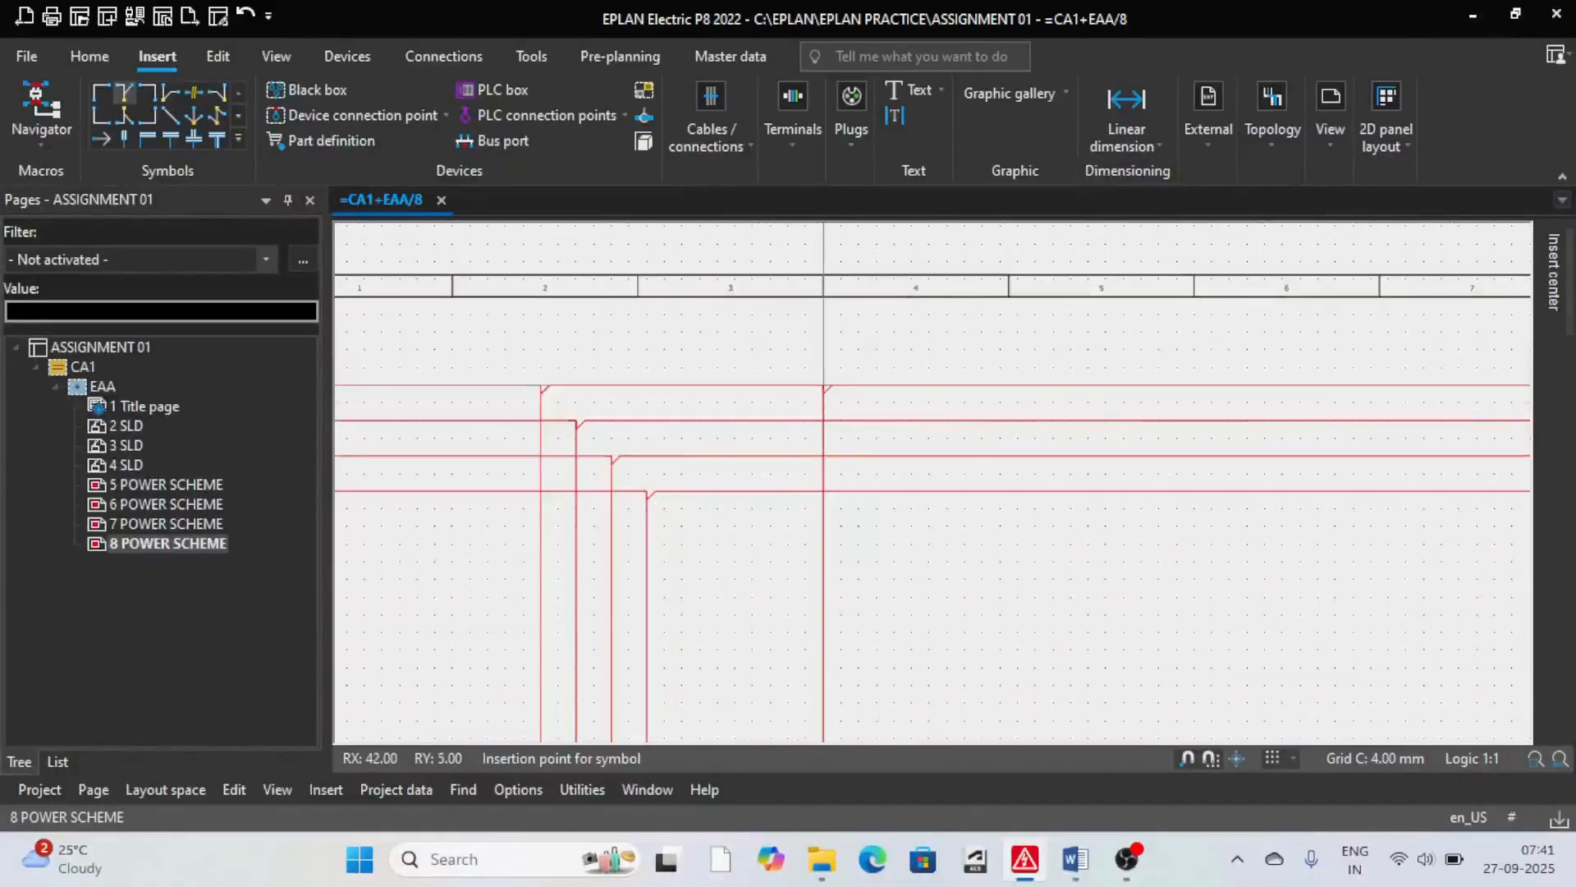
{"action": "scroll", "coordinate": [841, 404], "scroll_direction": "down", "scroll_amount": 1}
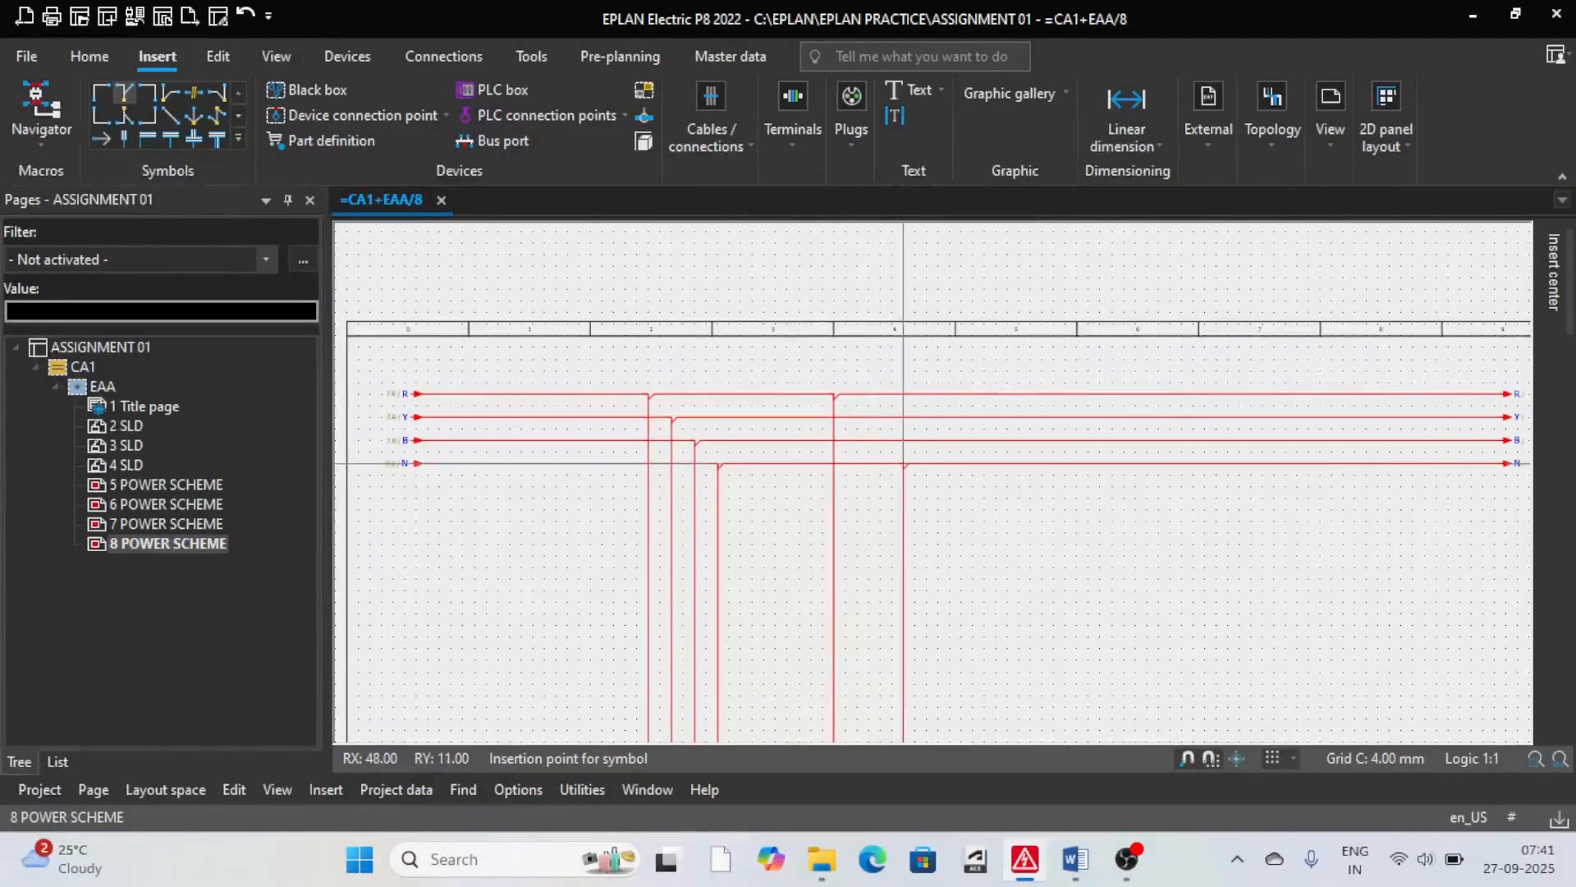
{"action": "scroll", "coordinate": [905, 470], "scroll_direction": "down", "scroll_amount": 3}
{"action": "scroll", "coordinate": [782, 522], "scroll_direction": "up", "scroll_amount": 3}
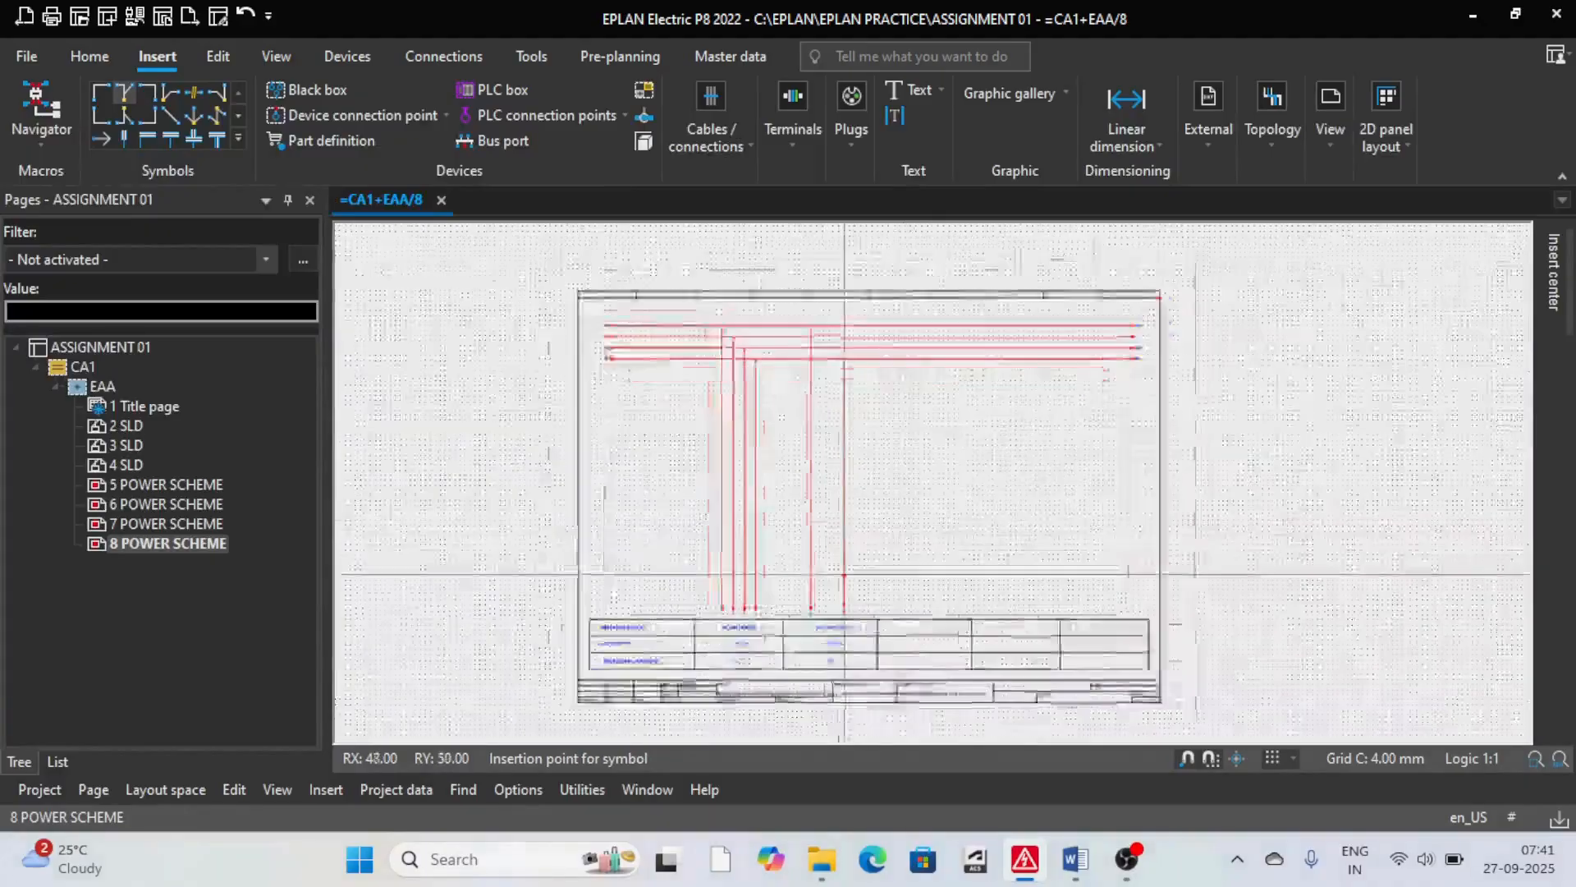
Step: Move the two LED LIGHT (R11) interruption points inward so they sit closer together above their table column
{"action": "scroll", "coordinate": [782, 522], "scroll_direction": "down", "scroll_amount": 3}
{"action": "scroll", "coordinate": [804, 648], "scroll_direction": "up", "scroll_amount": 4}
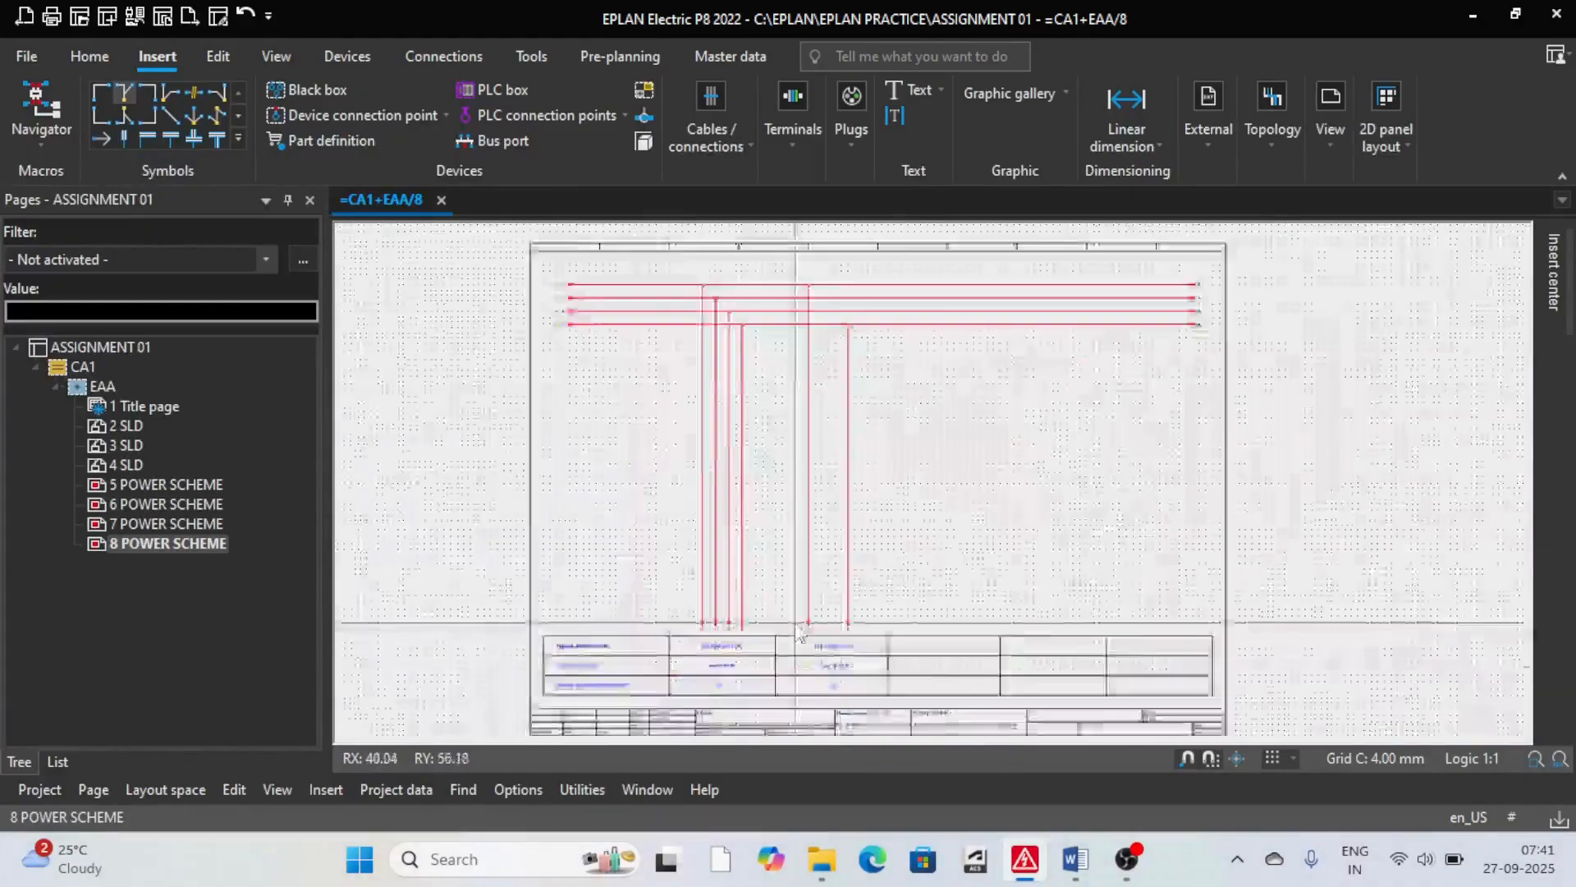
{"action": "scroll", "coordinate": [796, 636], "scroll_direction": "up", "scroll_amount": 2}
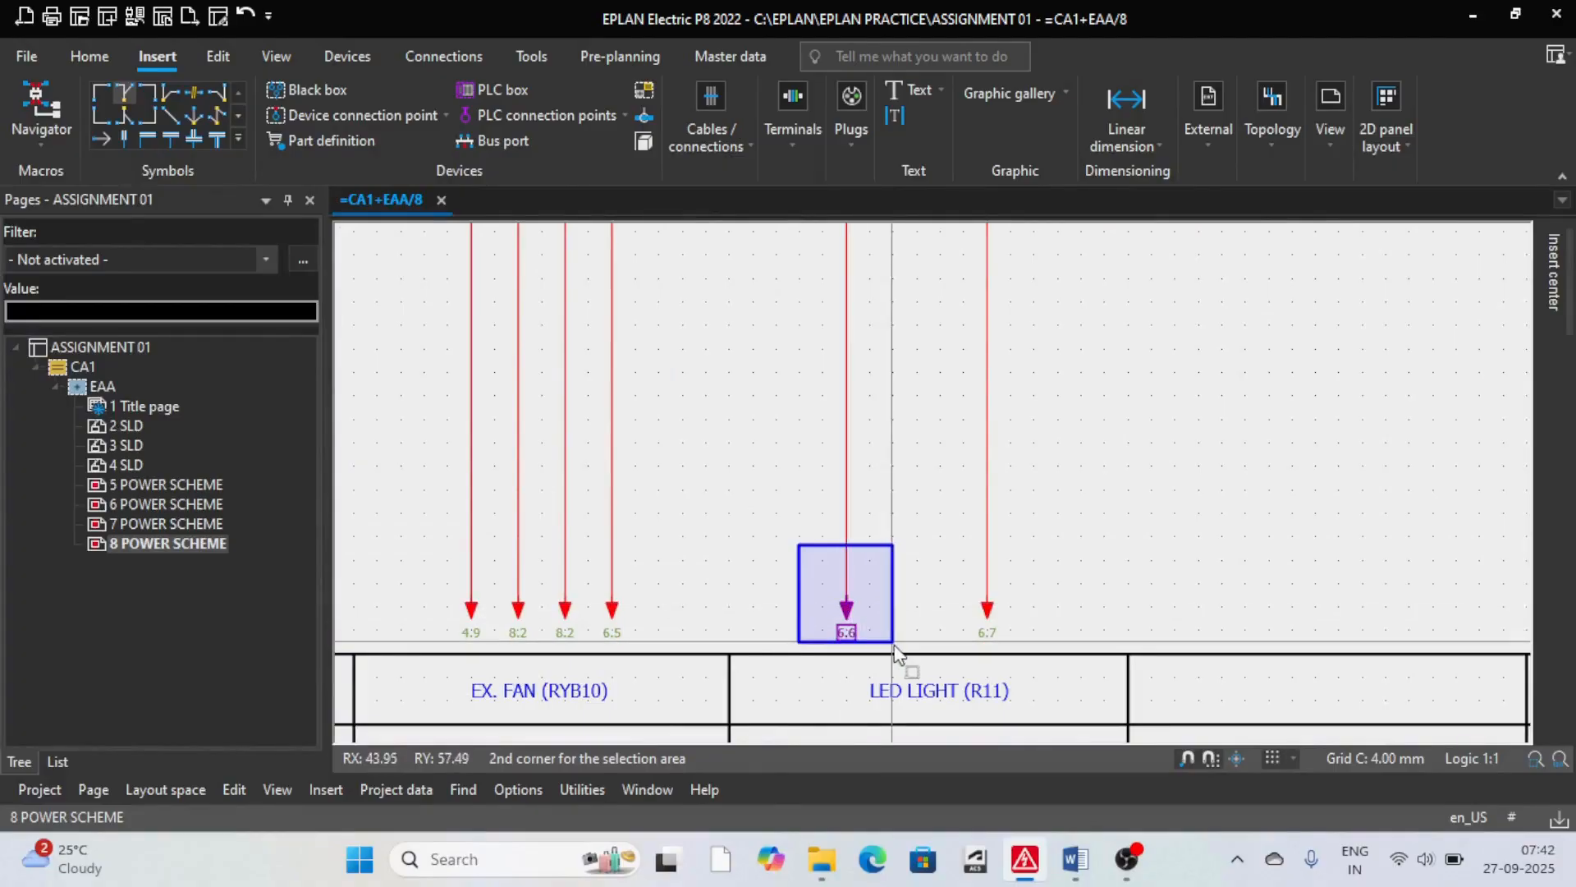
{"action": "left_click_drag", "start_coordinate": [894, 642], "coordinate": [894, 644]}
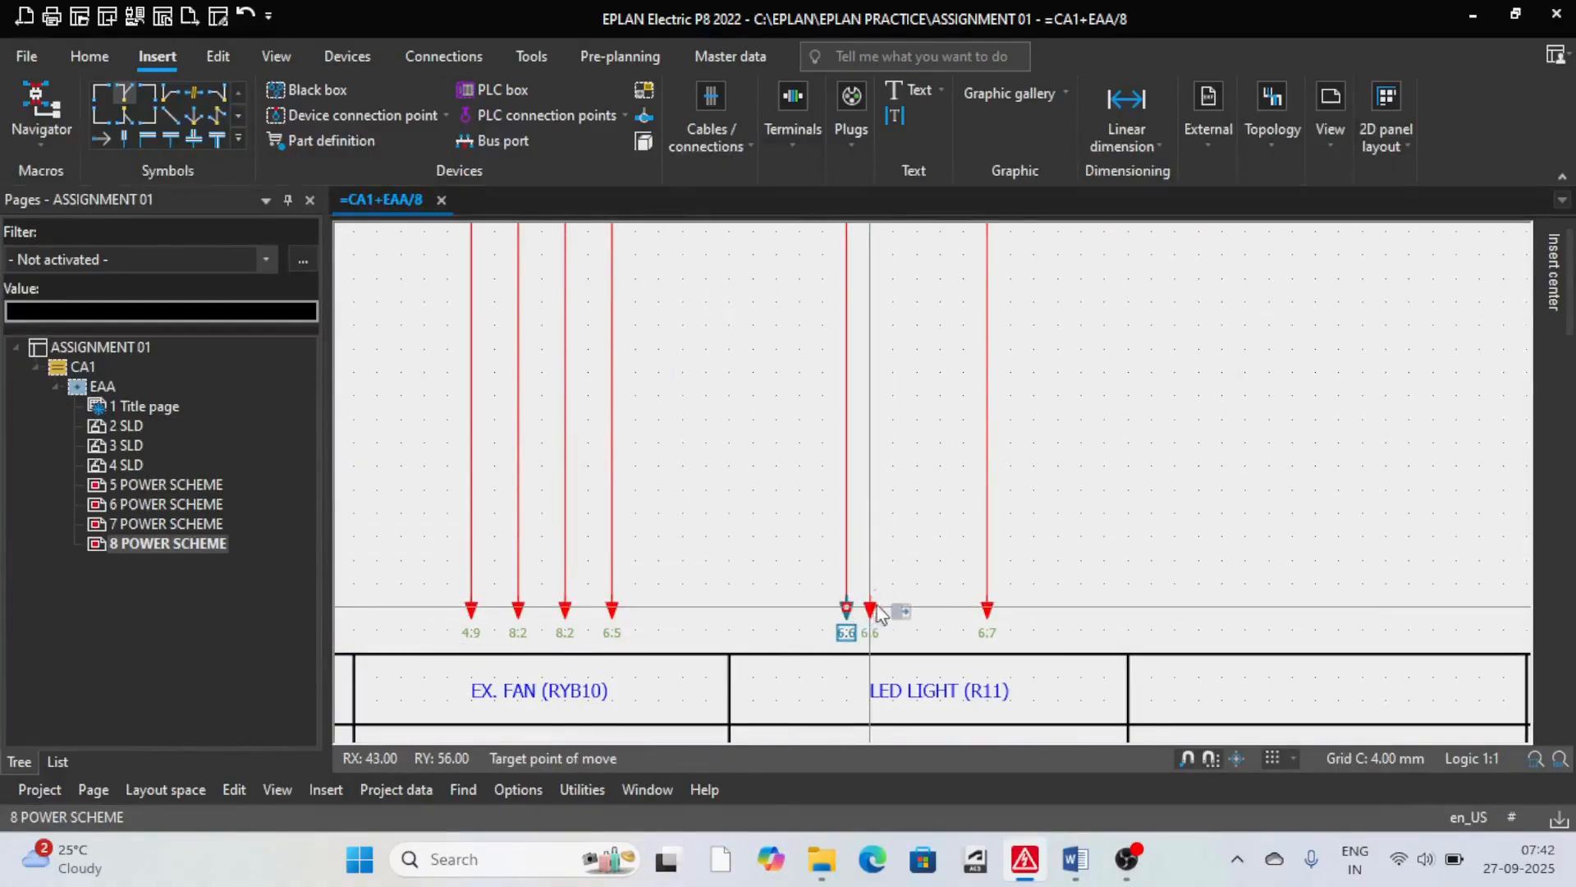
{"action": "left_click", "coordinate": [875, 609]}
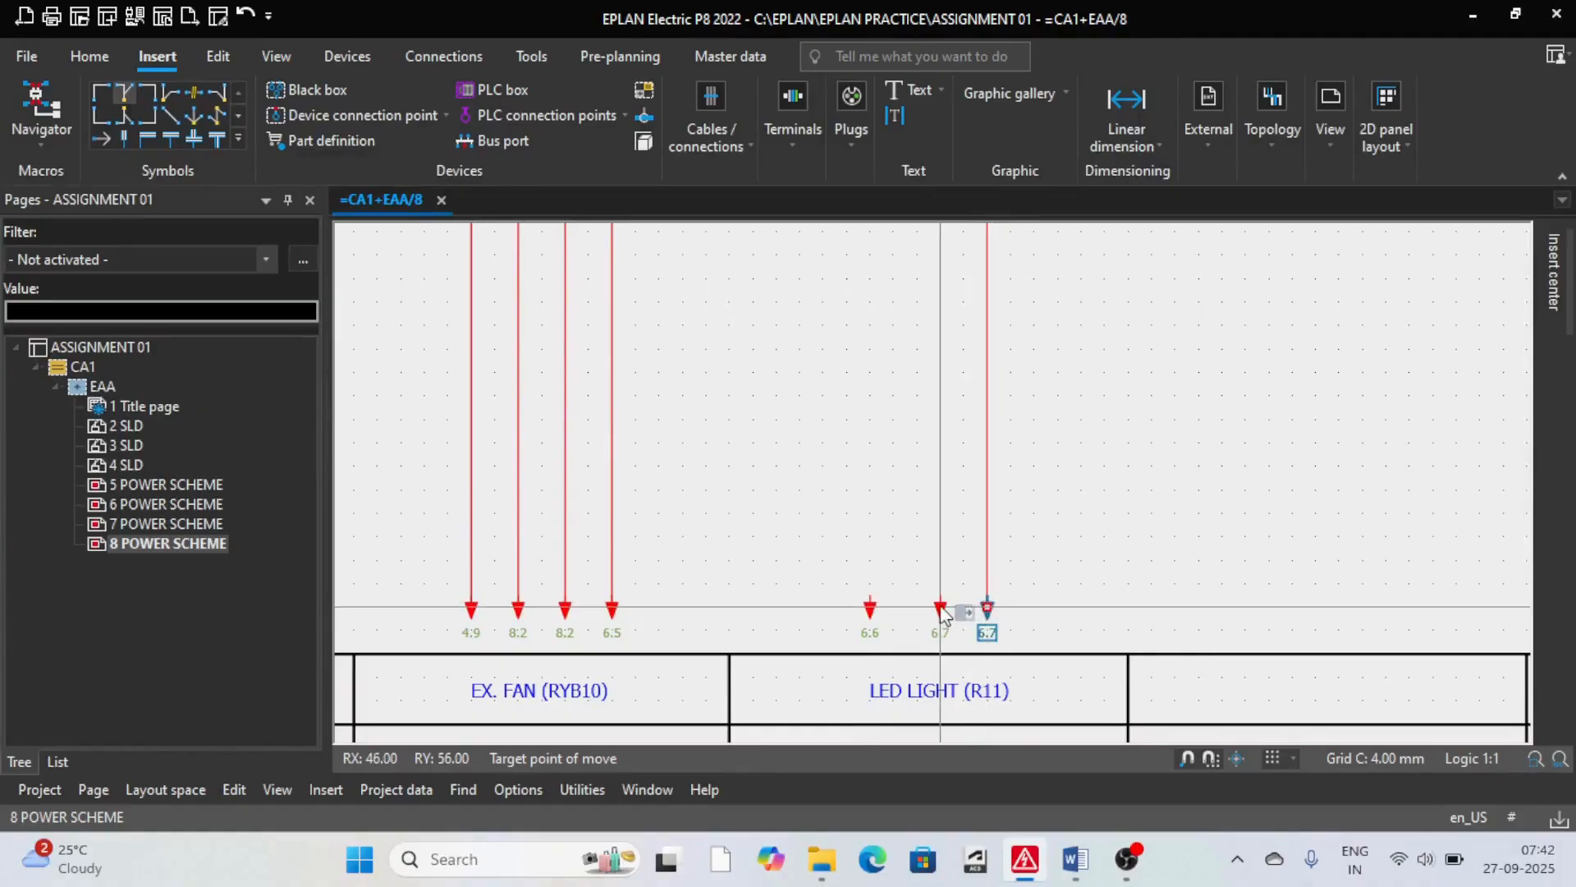
Step: Move the LED LIGHT (R11) T-nodes on the R and N supply lines into alignment with their relocated interruption points
{"action": "scroll", "coordinate": [828, 629], "scroll_direction": "down", "scroll_amount": 3}
{"action": "scroll", "coordinate": [854, 304], "scroll_direction": "up", "scroll_amount": 4}
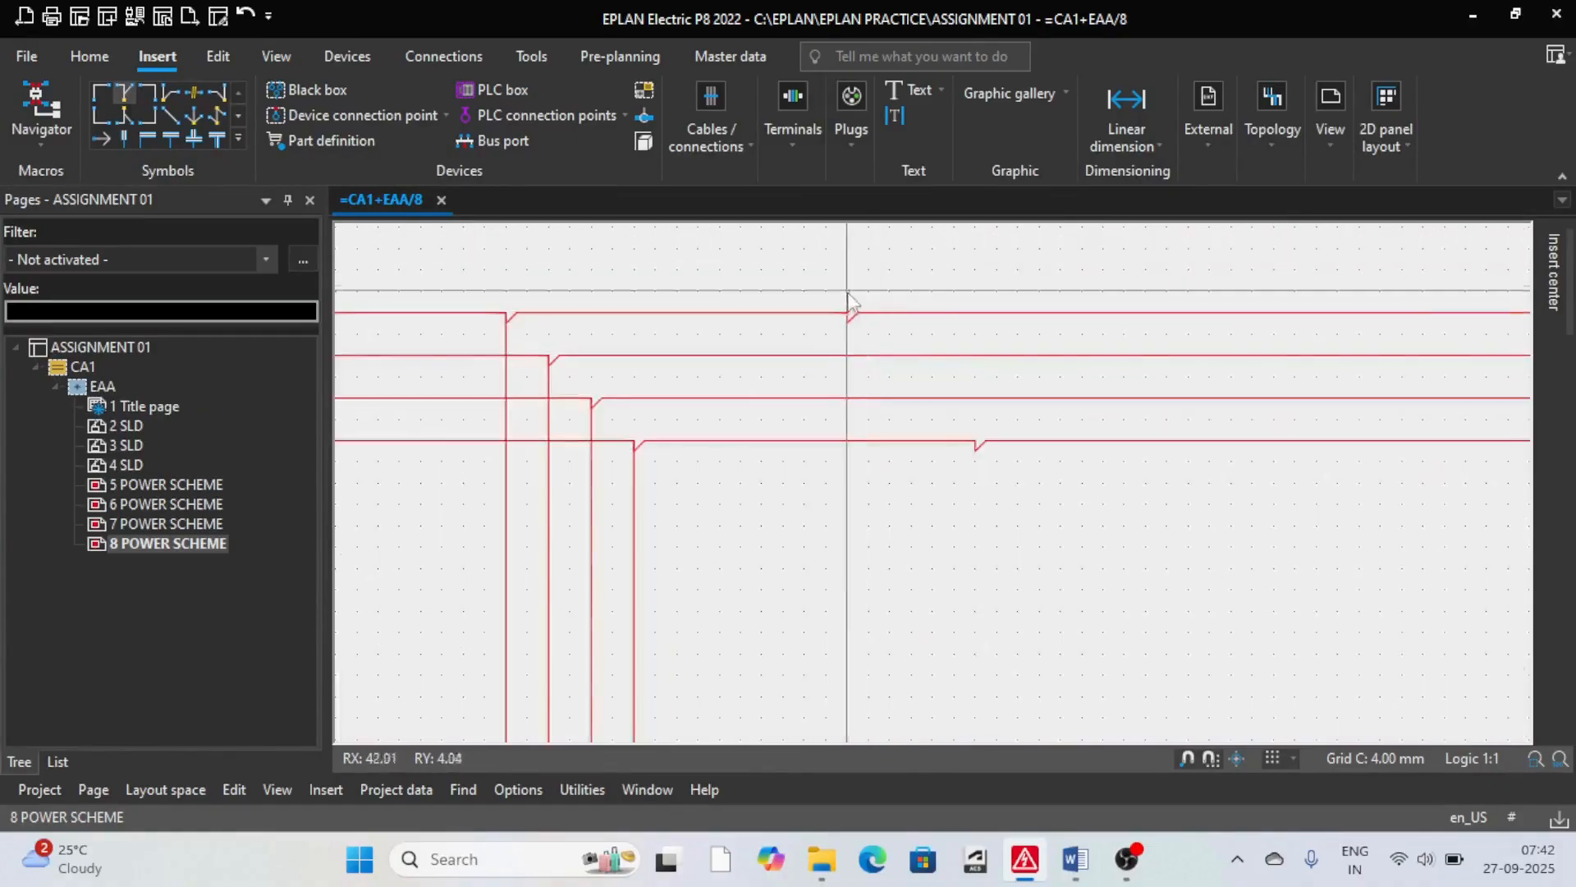
{"action": "left_click_drag", "start_coordinate": [848, 316], "coordinate": [860, 317]}
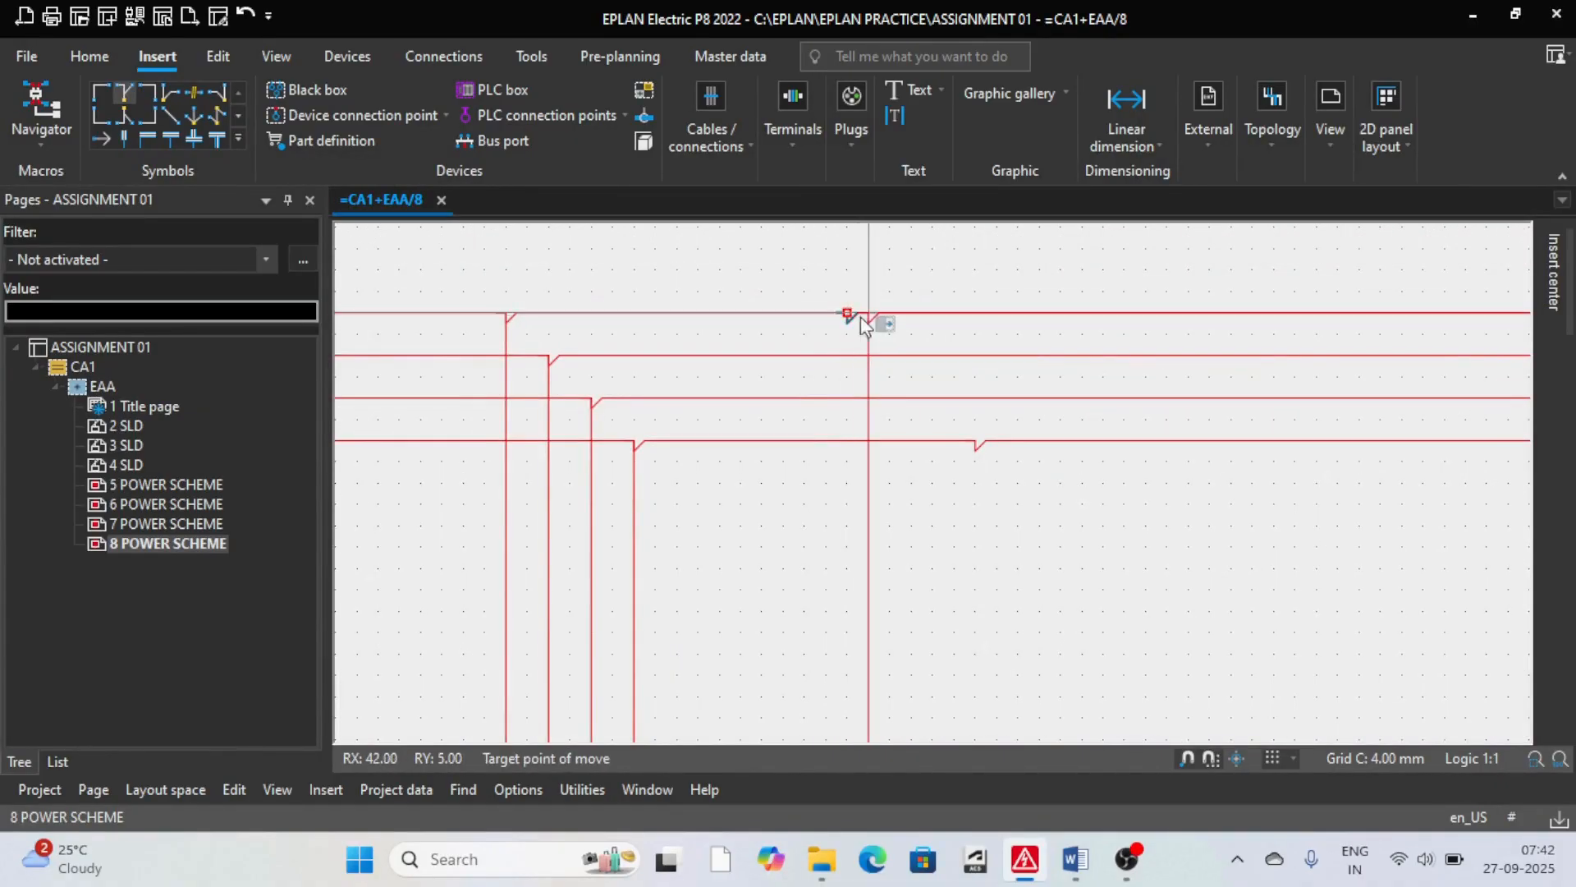
{"action": "left_click", "coordinate": [868, 320]}
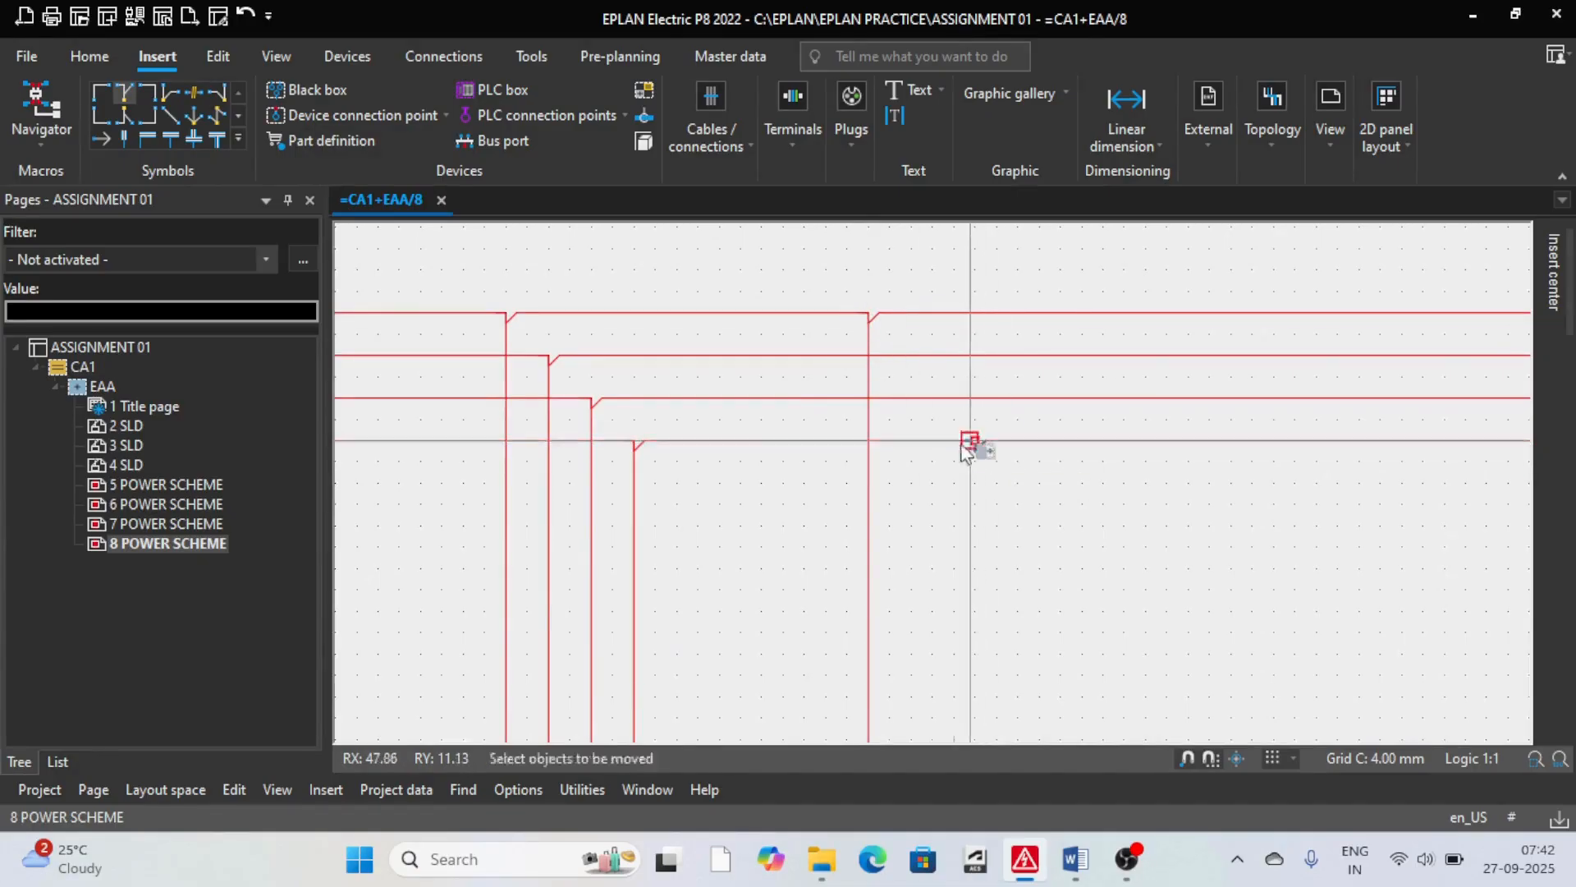
{"action": "left_click", "coordinate": [973, 443]}
{"action": "scroll", "coordinate": [929, 370], "scroll_direction": "down", "scroll_amount": 5}
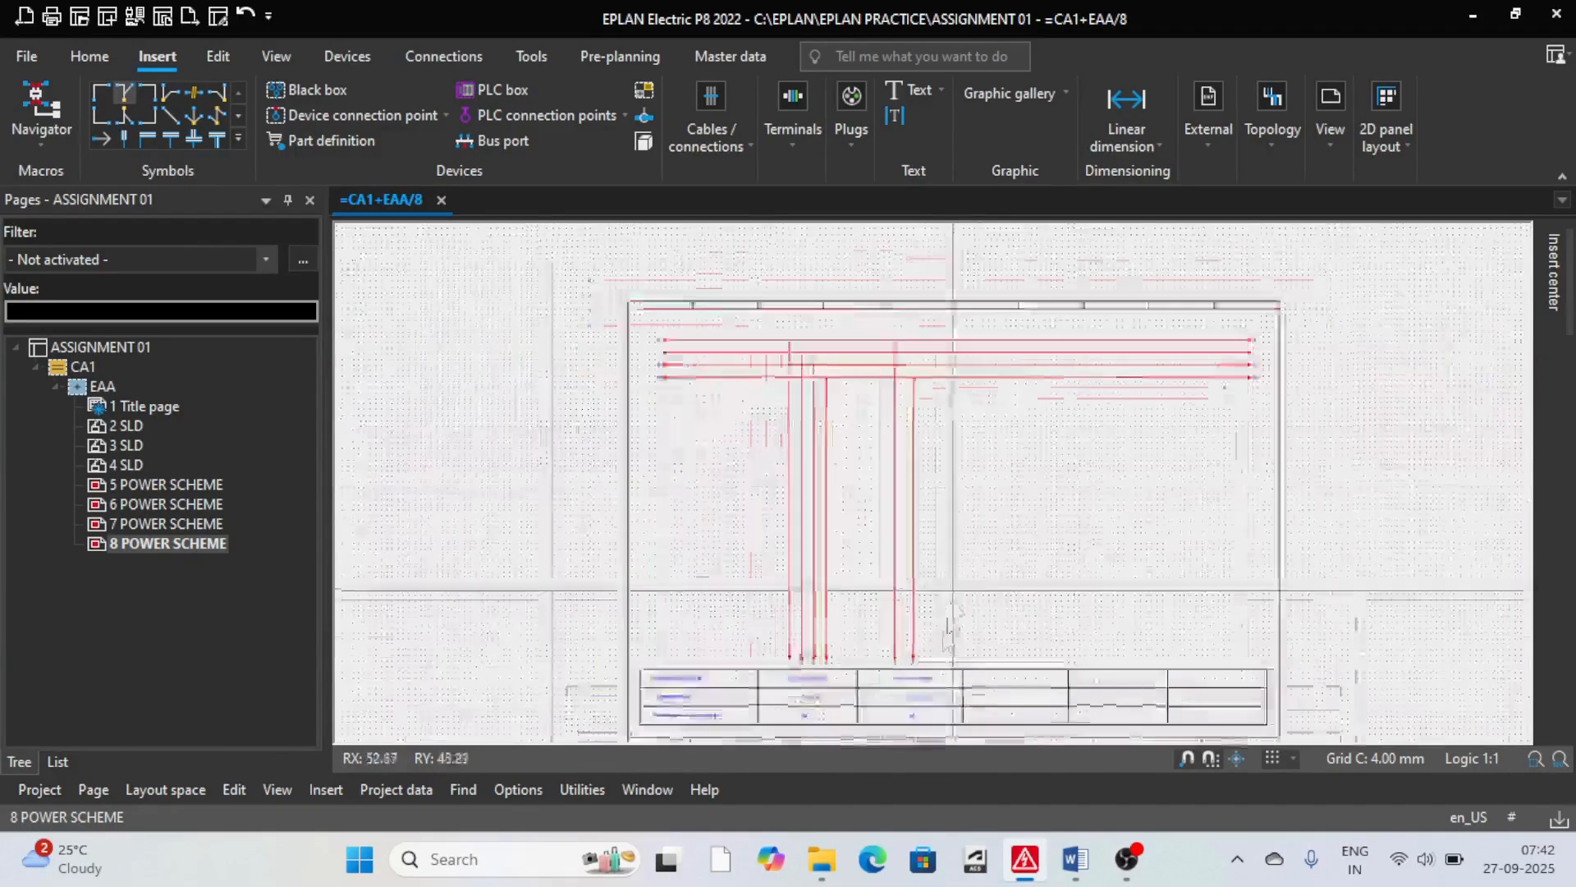
Step: Examine the wiring on page 8 from the supply lines down to the EX. FAN and LED LIGHT feeders
{"action": "scroll", "coordinate": [900, 612], "scroll_direction": "up", "scroll_amount": 2}
{"action": "scroll", "coordinate": [909, 640], "scroll_direction": "down", "scroll_amount": 2}
{"action": "scroll", "coordinate": [918, 353], "scroll_direction": "up", "scroll_amount": 5}
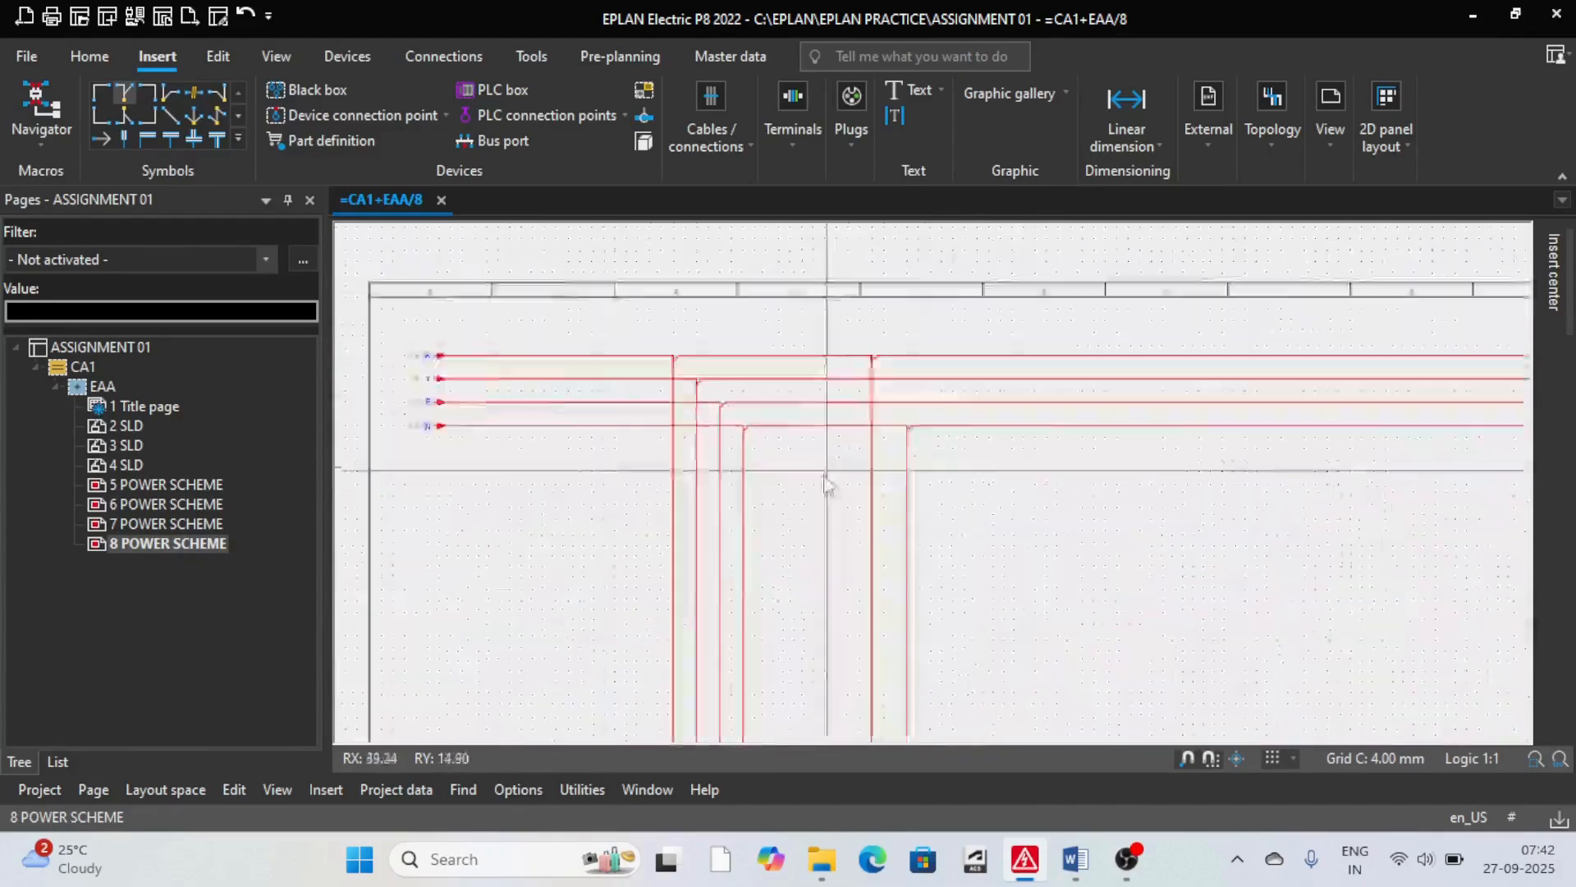
{"action": "scroll", "coordinate": [780, 400], "scroll_direction": "down", "scroll_amount": 3}
{"action": "scroll", "coordinate": [731, 599], "scroll_direction": "up", "scroll_amount": 3}
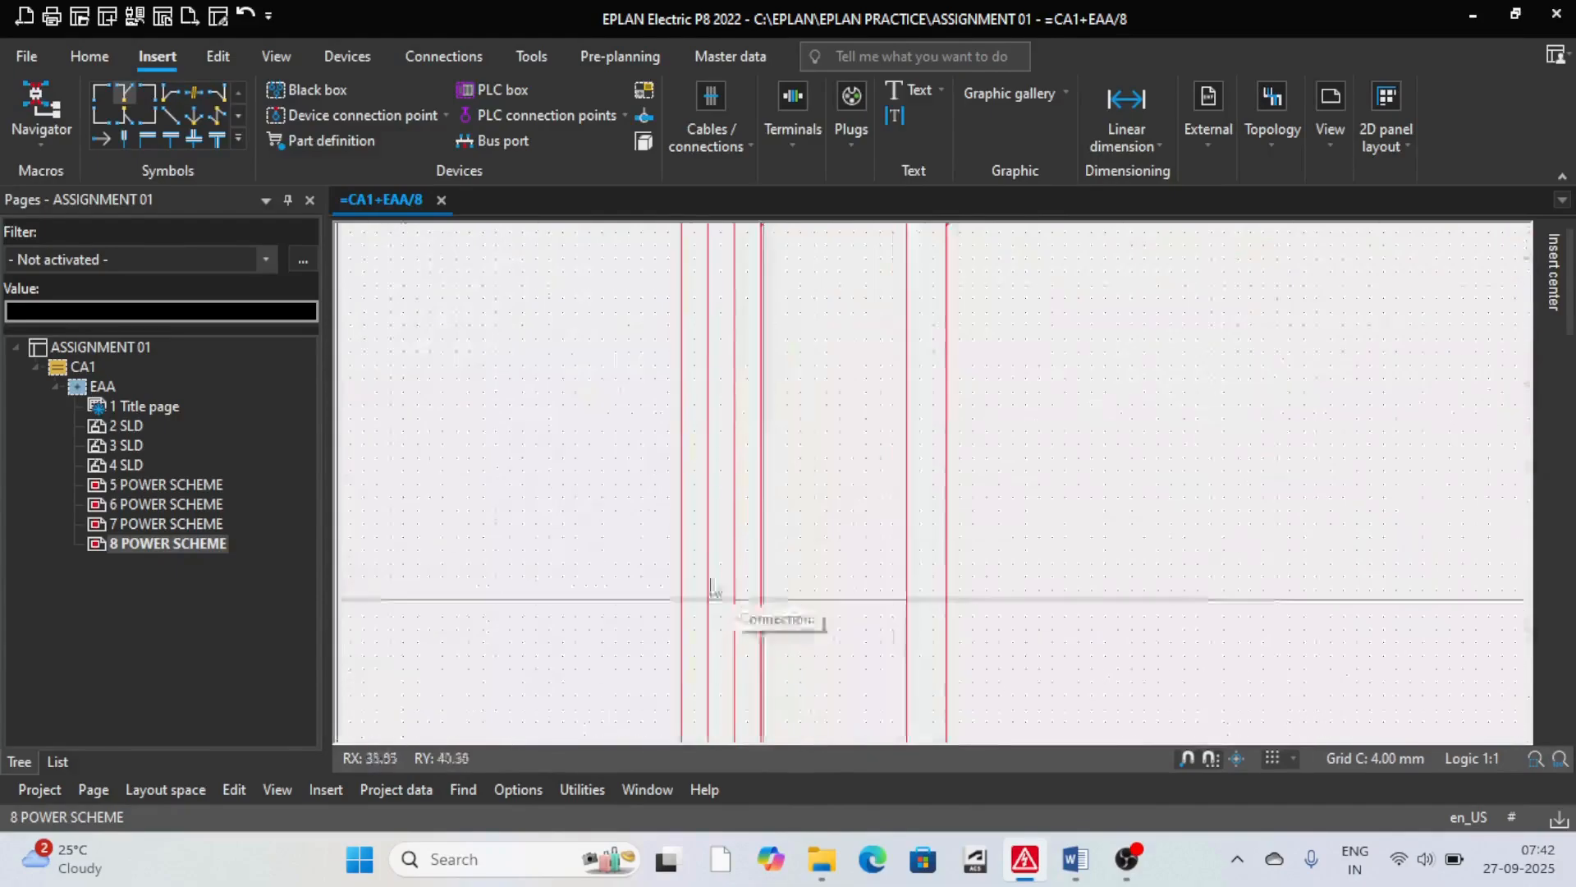
{"action": "scroll", "coordinate": [739, 566], "scroll_direction": "down", "scroll_amount": 3}
{"action": "scroll", "coordinate": [778, 628], "scroll_direction": "up", "scroll_amount": 3}
{"action": "scroll", "coordinate": [841, 481], "scroll_direction": "down", "scroll_amount": 3}
{"action": "scroll", "coordinate": [800, 464], "scroll_direction": "up", "scroll_amount": 4}
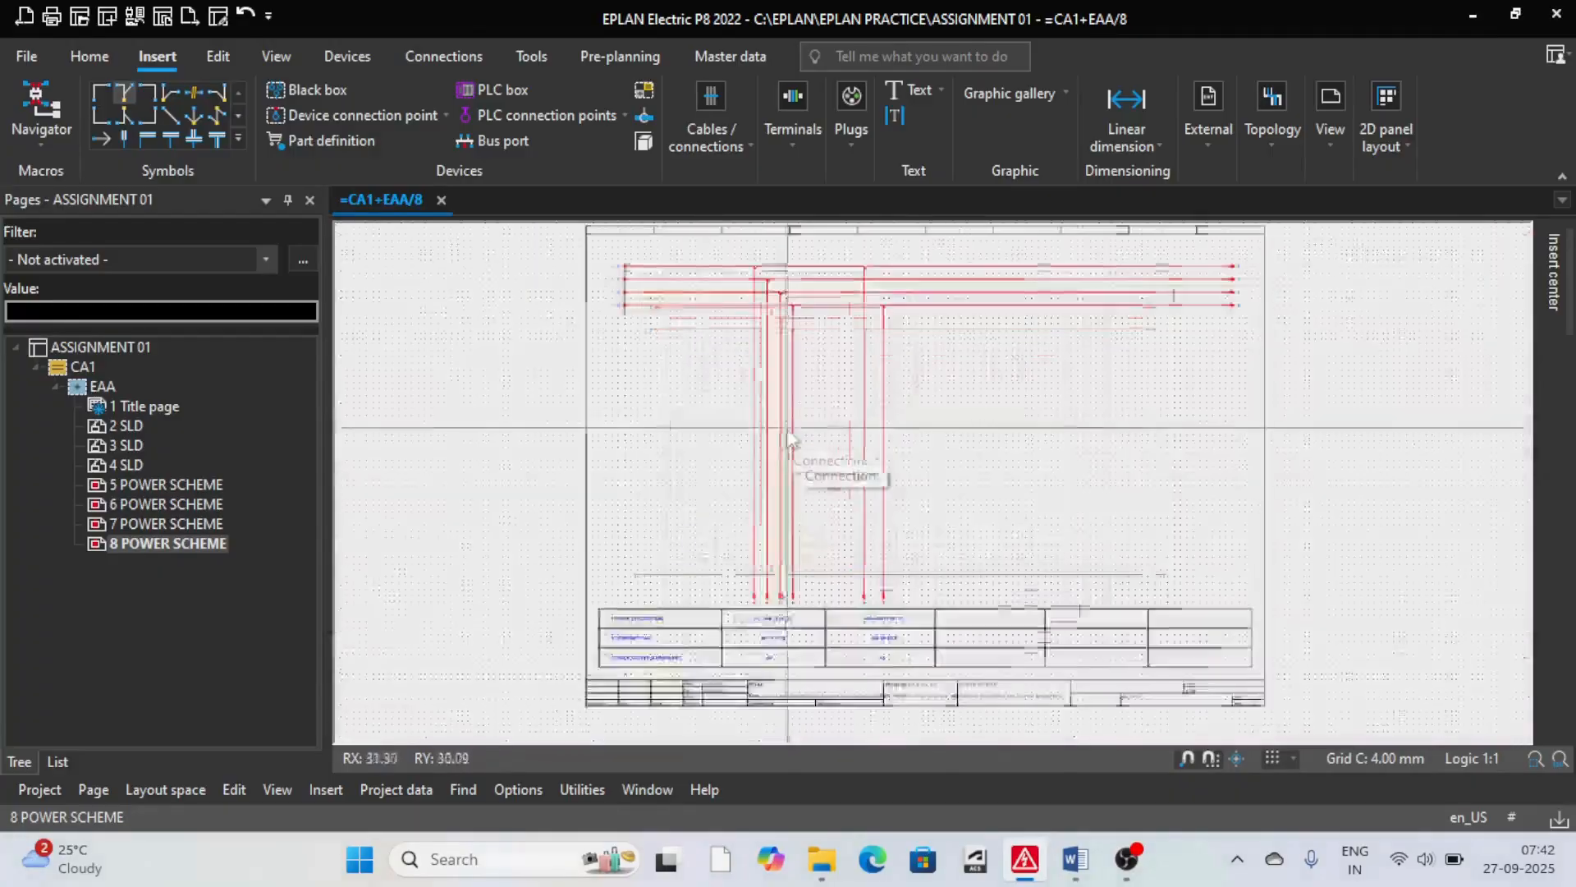
{"action": "scroll", "coordinate": [782, 408], "scroll_direction": "down", "scroll_amount": 4}
{"action": "scroll", "coordinate": [782, 409], "scroll_direction": "up", "scroll_amount": 3}
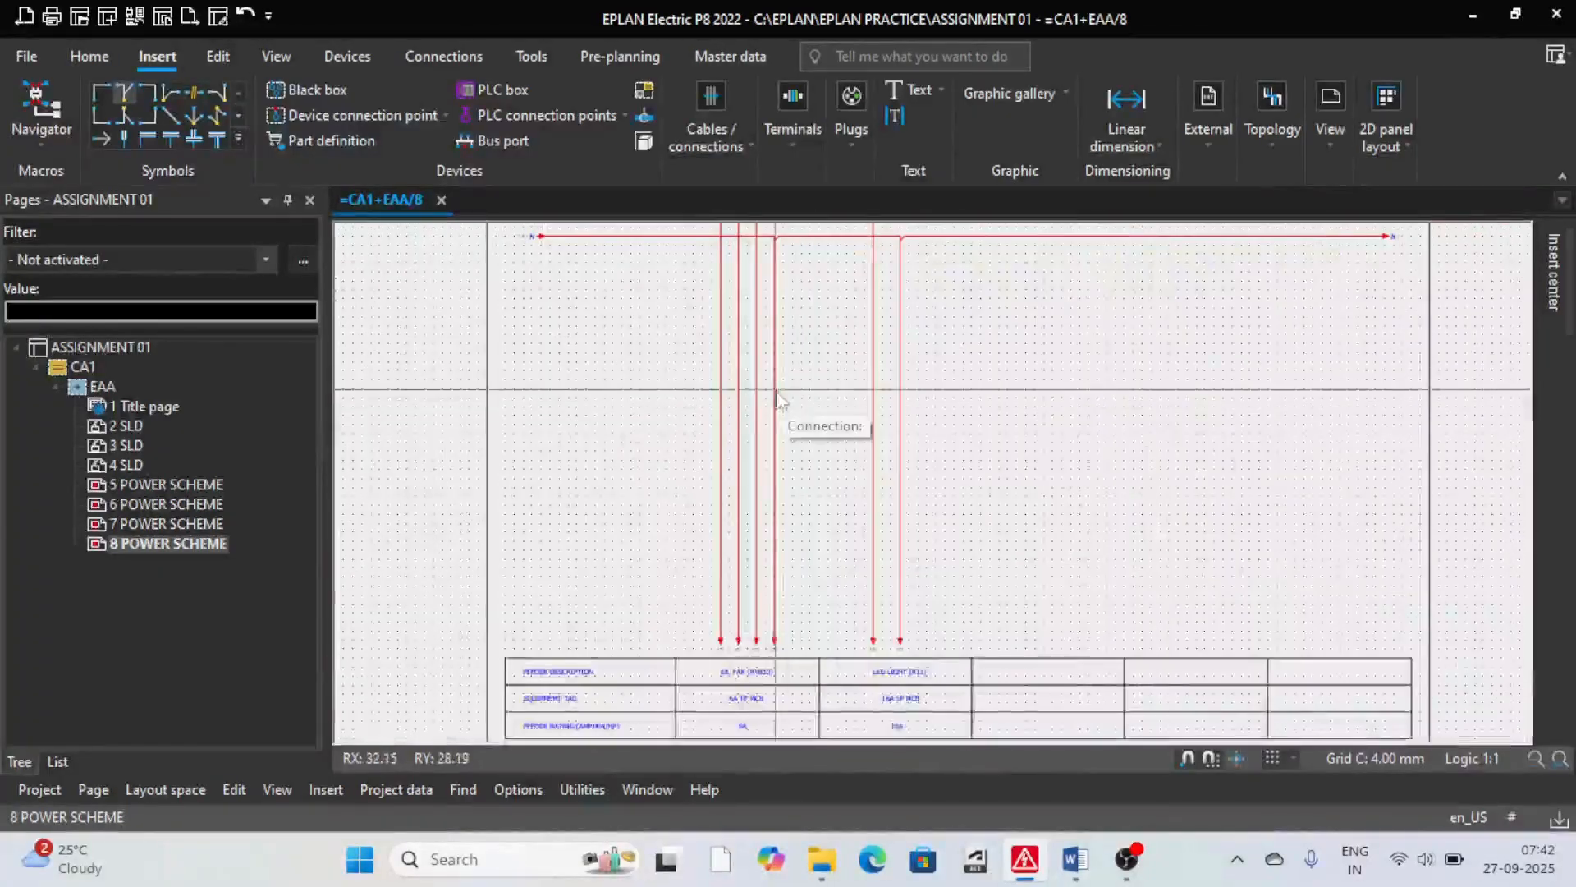
{"action": "scroll", "coordinate": [782, 409], "scroll_direction": "down", "scroll_amount": 4}
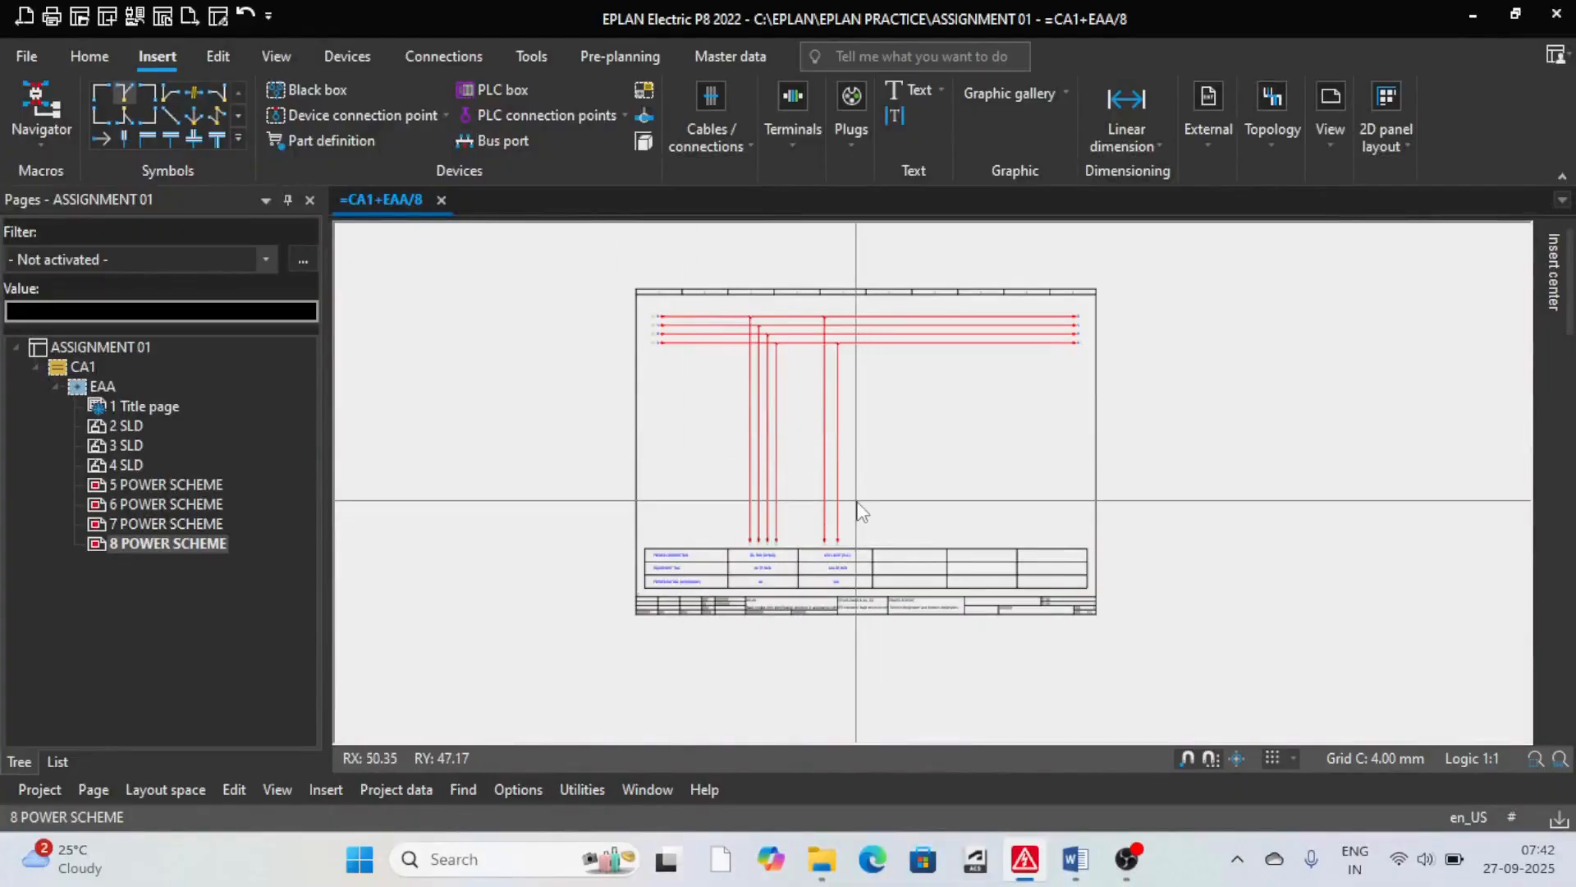
Step: Open page 7 and then page 6 POWER SCHEME, and examine the breakers on page 6's feeder lines
{"action": "left_click", "coordinate": [136, 525]}
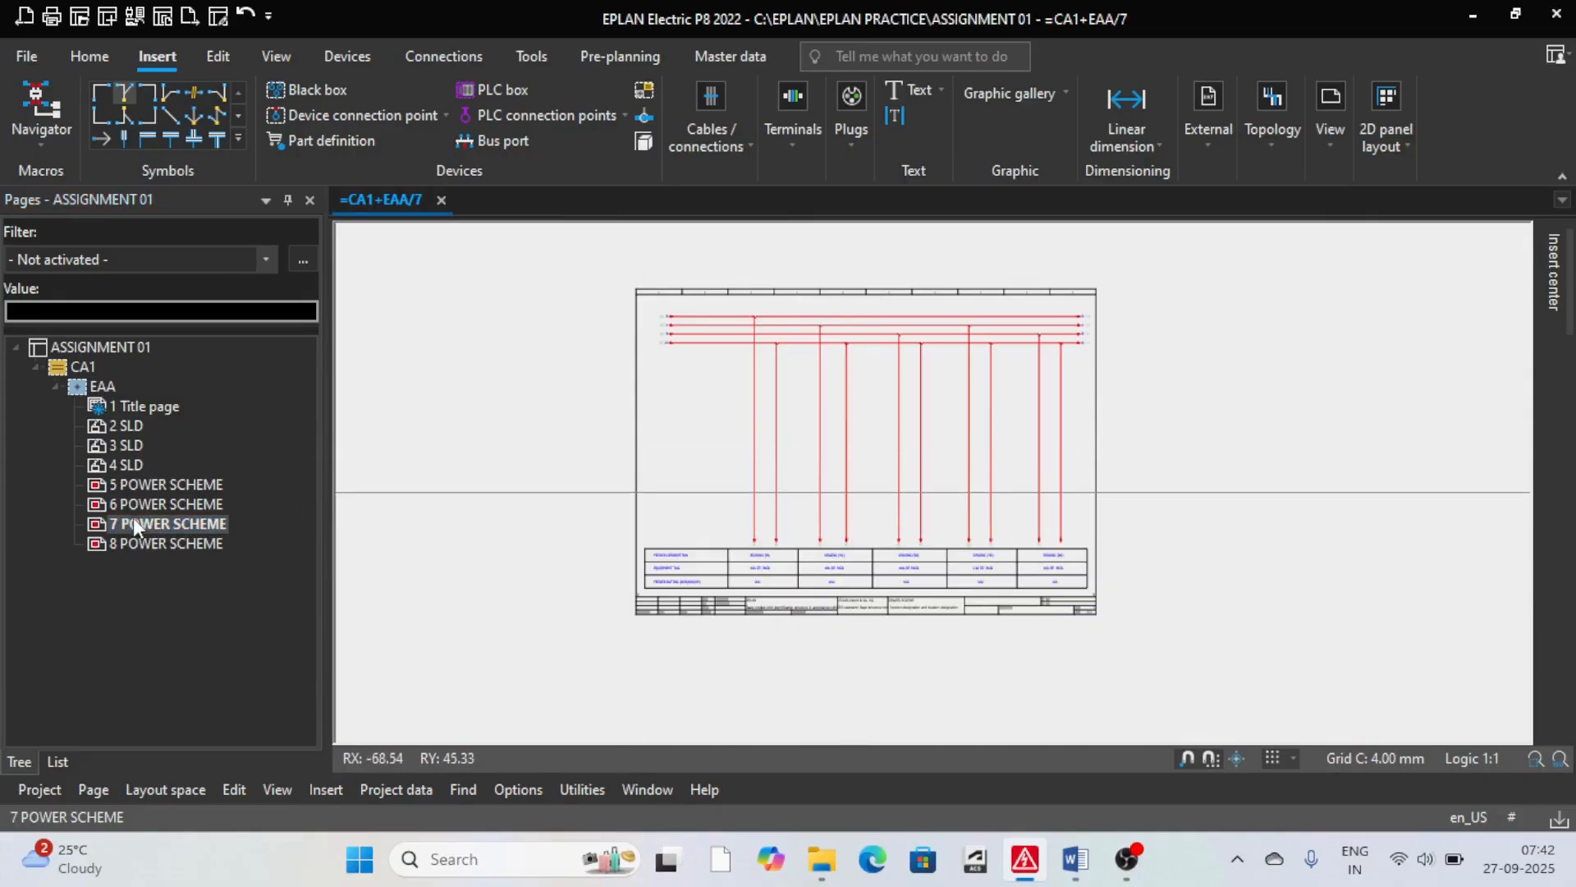
{"action": "left_click", "coordinate": [164, 504]}
{"action": "scroll", "coordinate": [1119, 457], "scroll_direction": "up", "scroll_amount": 2}
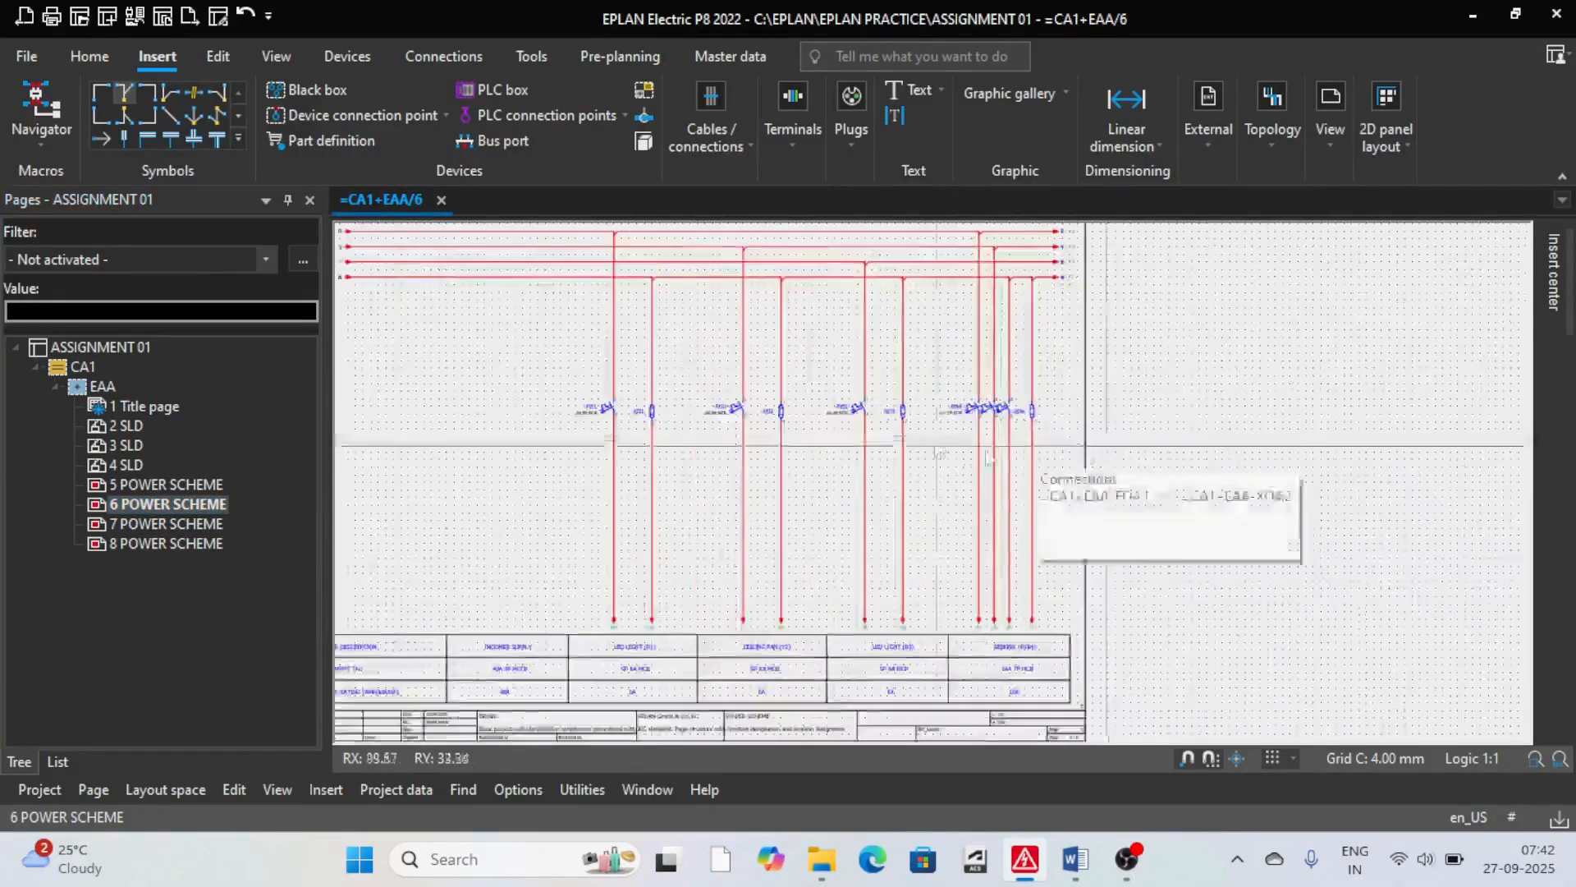
{"action": "scroll", "coordinate": [939, 446], "scroll_direction": "up", "scroll_amount": 3}
{"action": "scroll", "coordinate": [1149, 423], "scroll_direction": "down", "scroll_amount": 3}
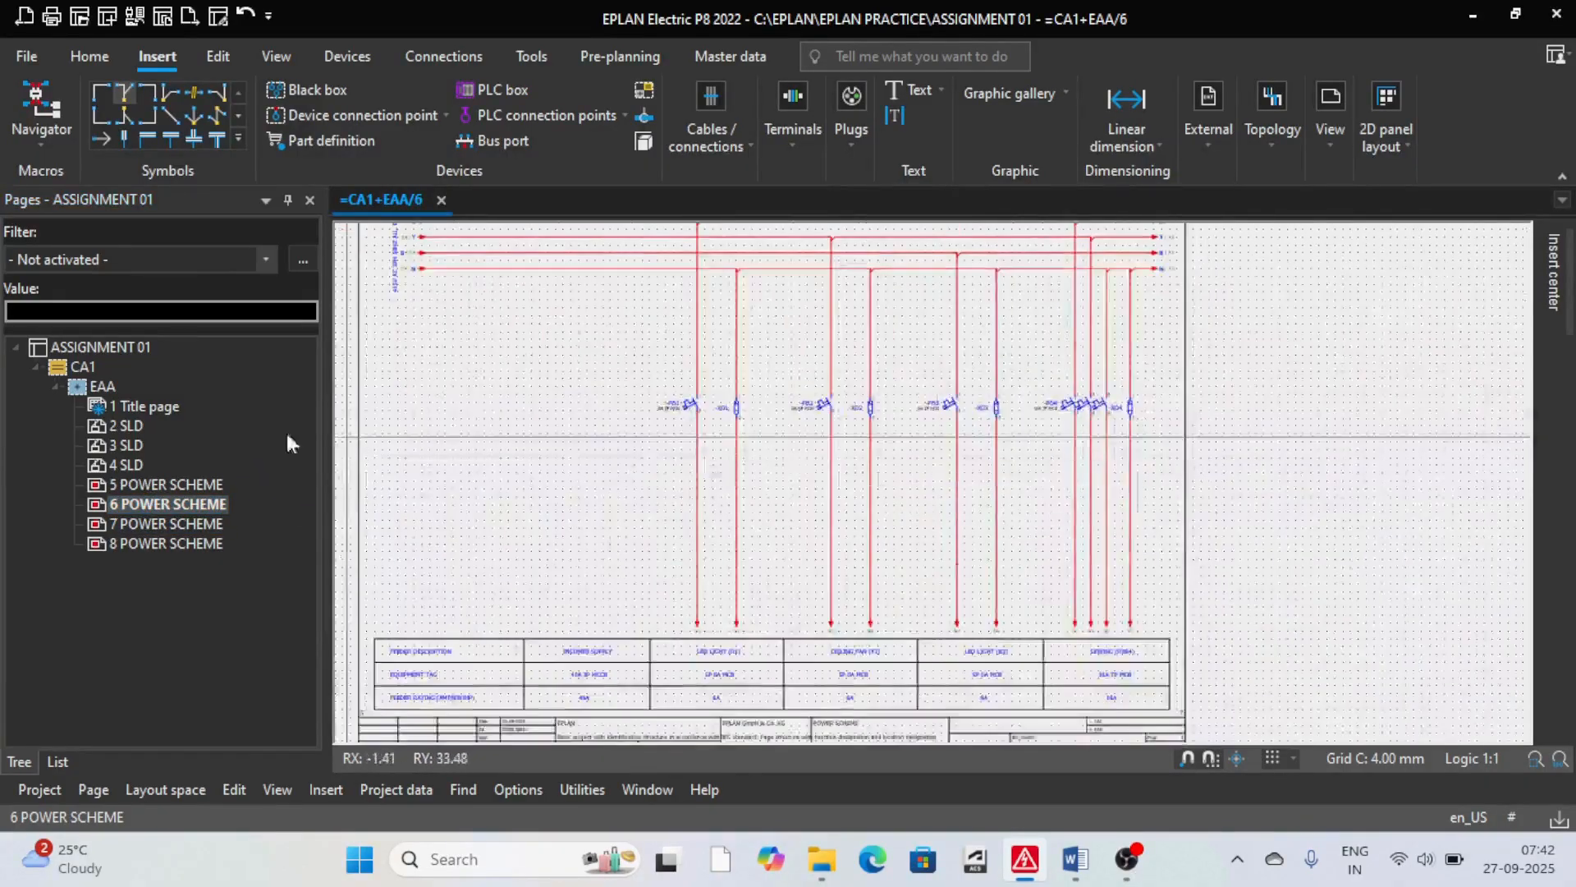
Step: Open page 7 POWER SCHEME and check the SEWING feeders' equipment tags and supply line connections
{"action": "left_click", "coordinate": [145, 522]}
{"action": "scroll", "coordinate": [699, 476], "scroll_direction": "down", "scroll_amount": 2}
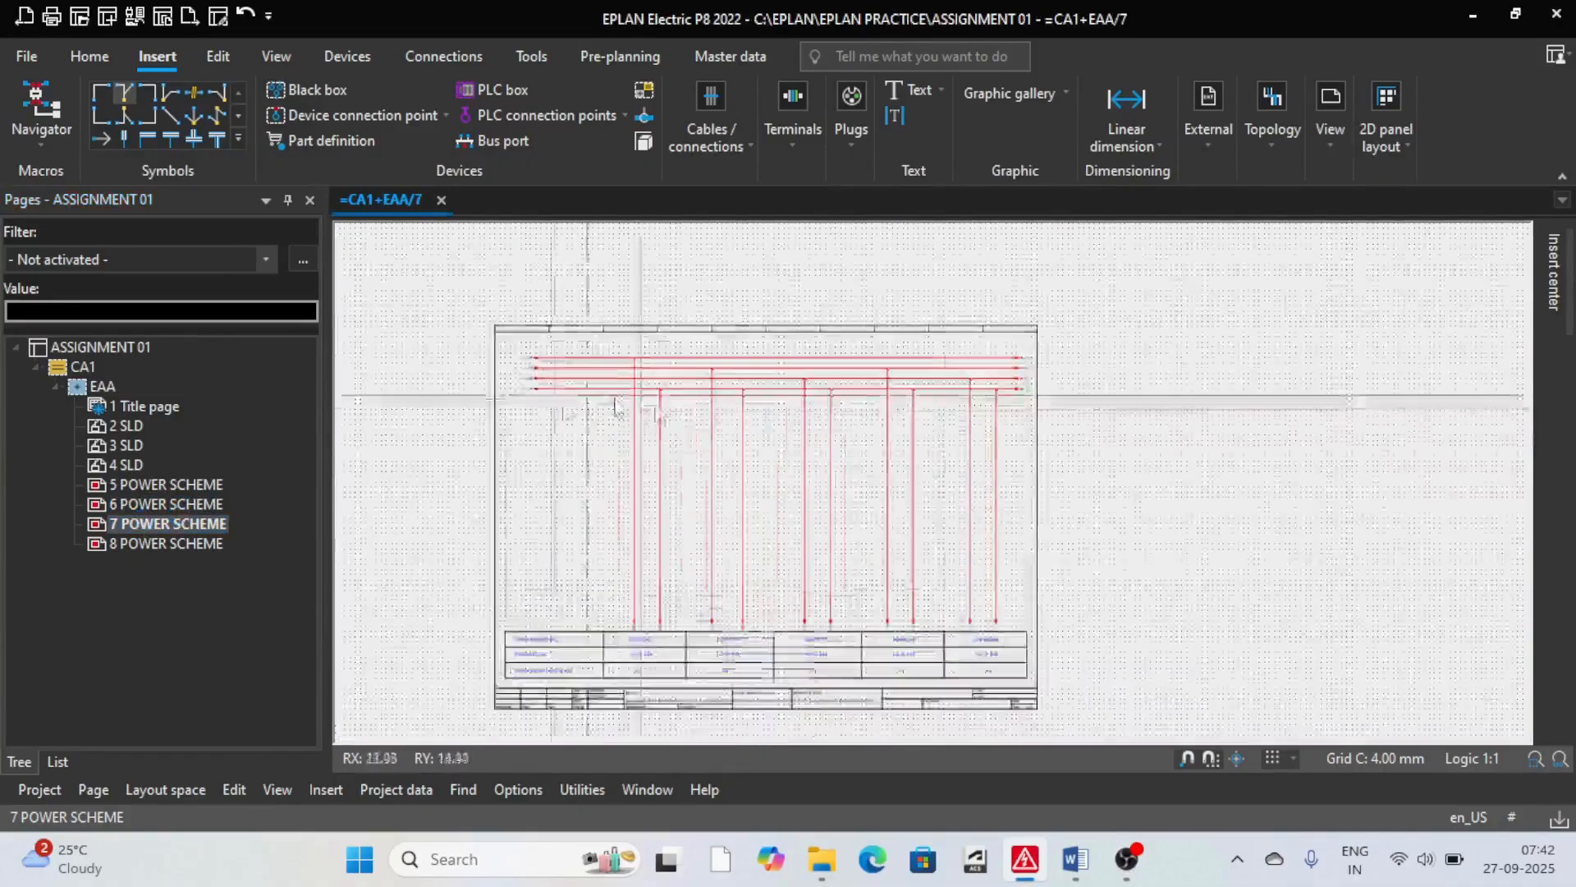
{"action": "scroll", "coordinate": [690, 624], "scroll_direction": "up", "scroll_amount": 6}
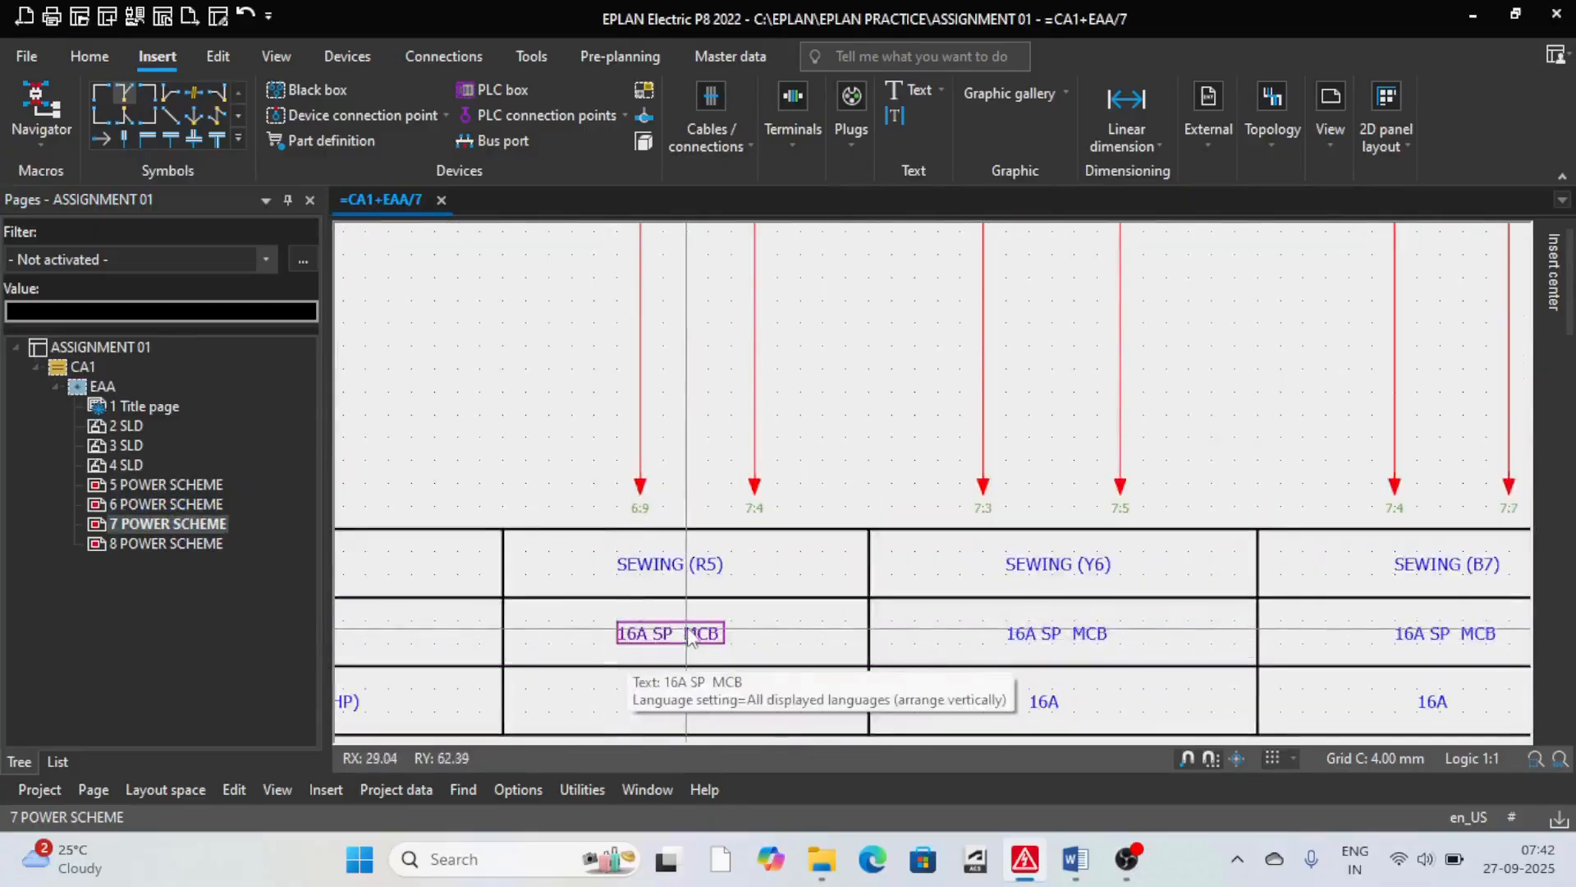
{"action": "scroll", "coordinate": [688, 642], "scroll_direction": "down", "scroll_amount": 5}
{"action": "scroll", "coordinate": [667, 553], "scroll_direction": "up", "scroll_amount": 3}
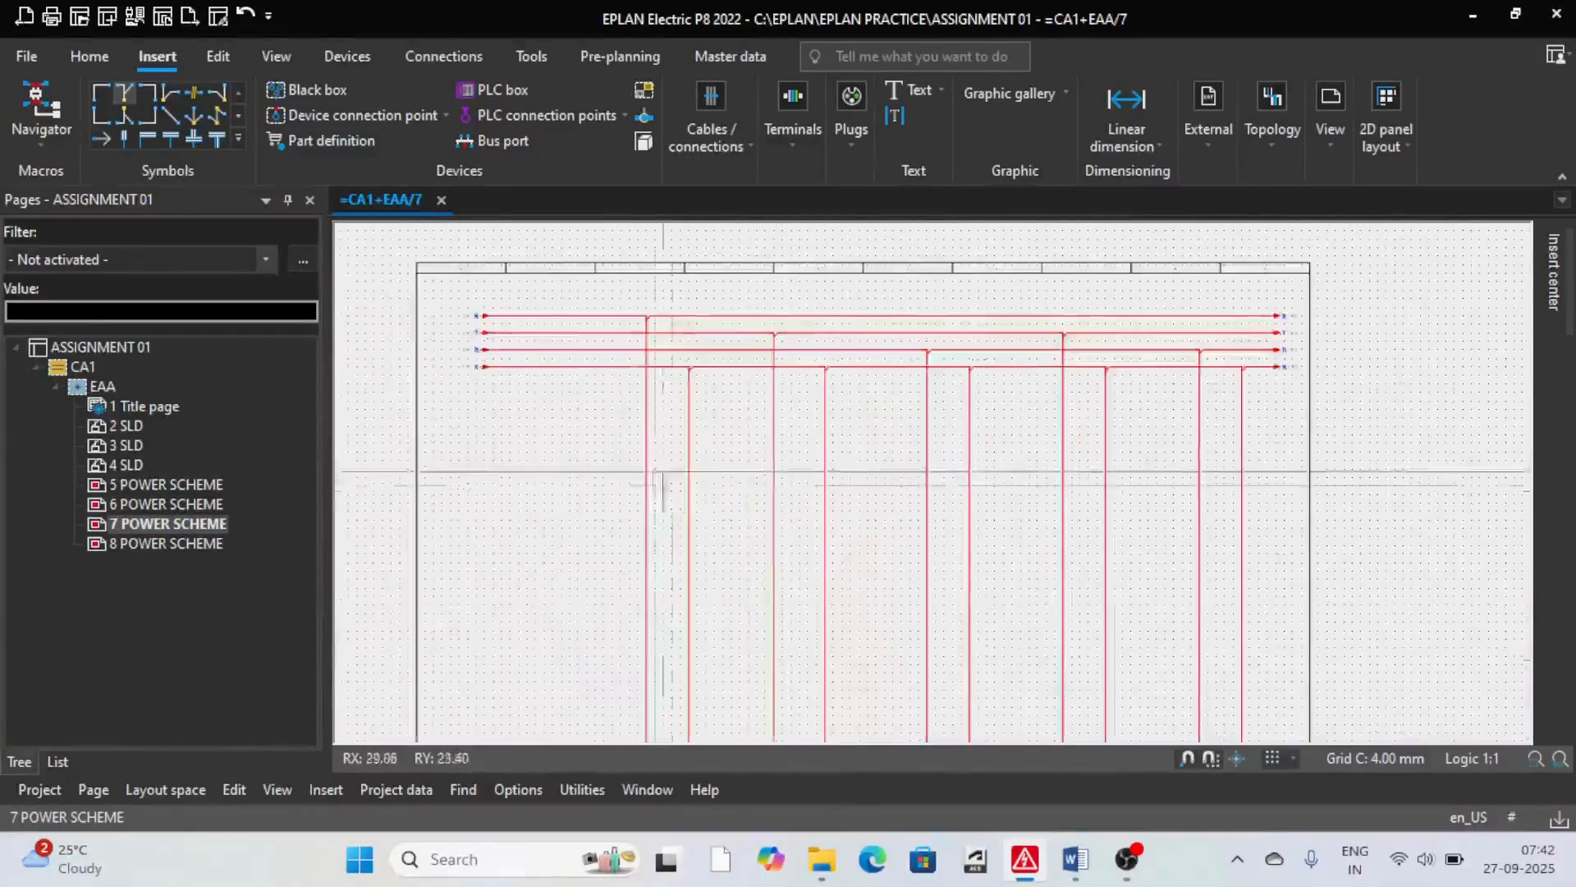
Step: Insert an FA1 circuit breaker from the IEC_symbol protection devices on the R line to SEWING (R5), midway down
{"action": "left_click", "coordinate": [1565, 275]}
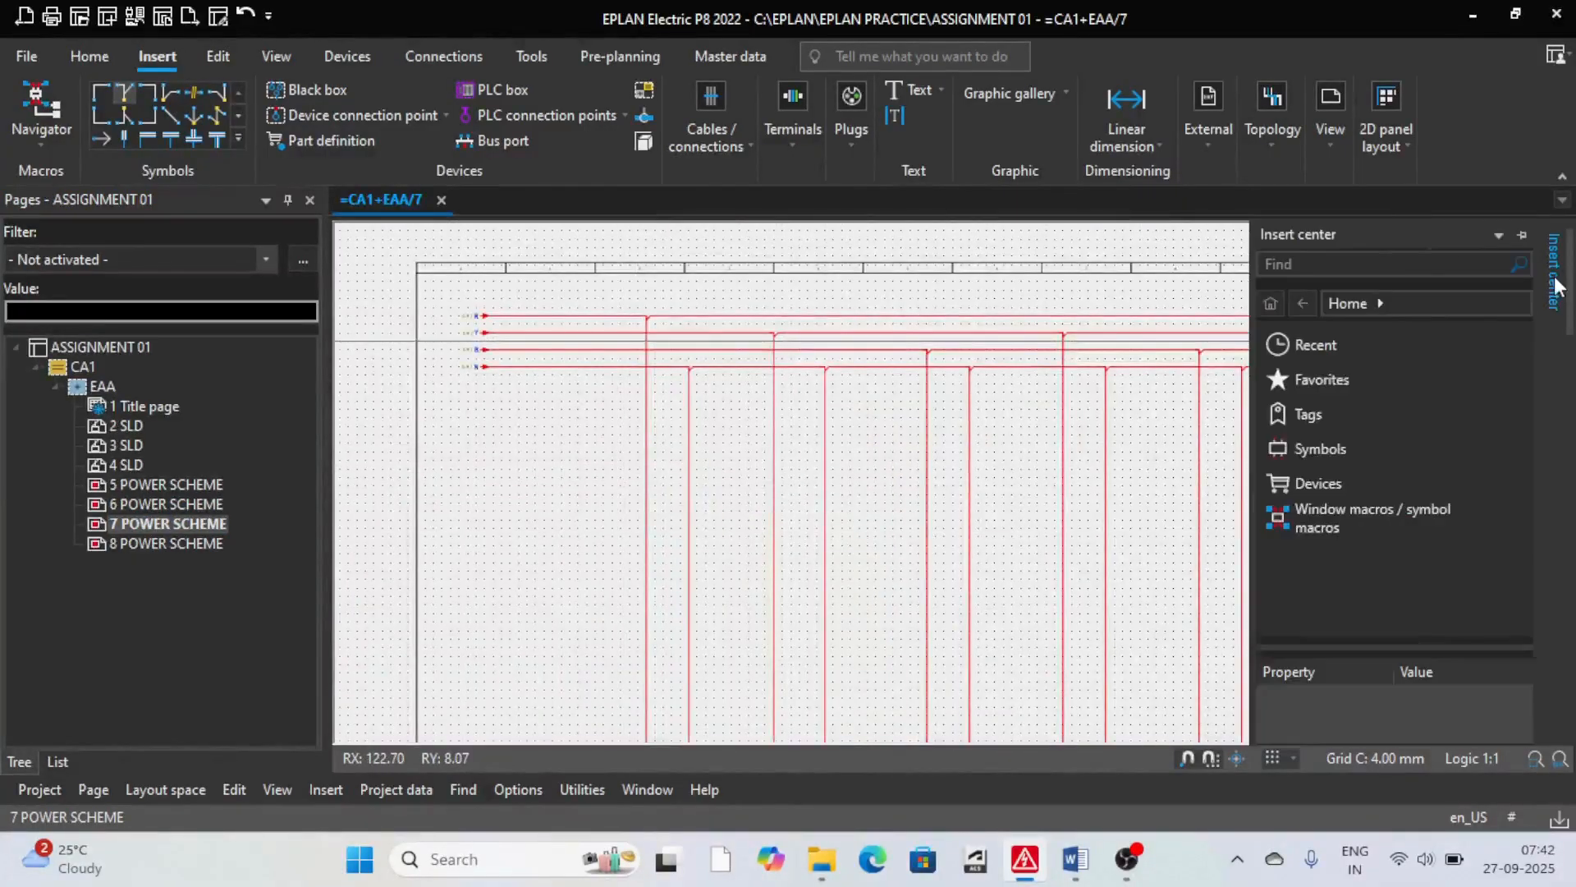
{"action": "left_click", "coordinate": [1358, 453]}
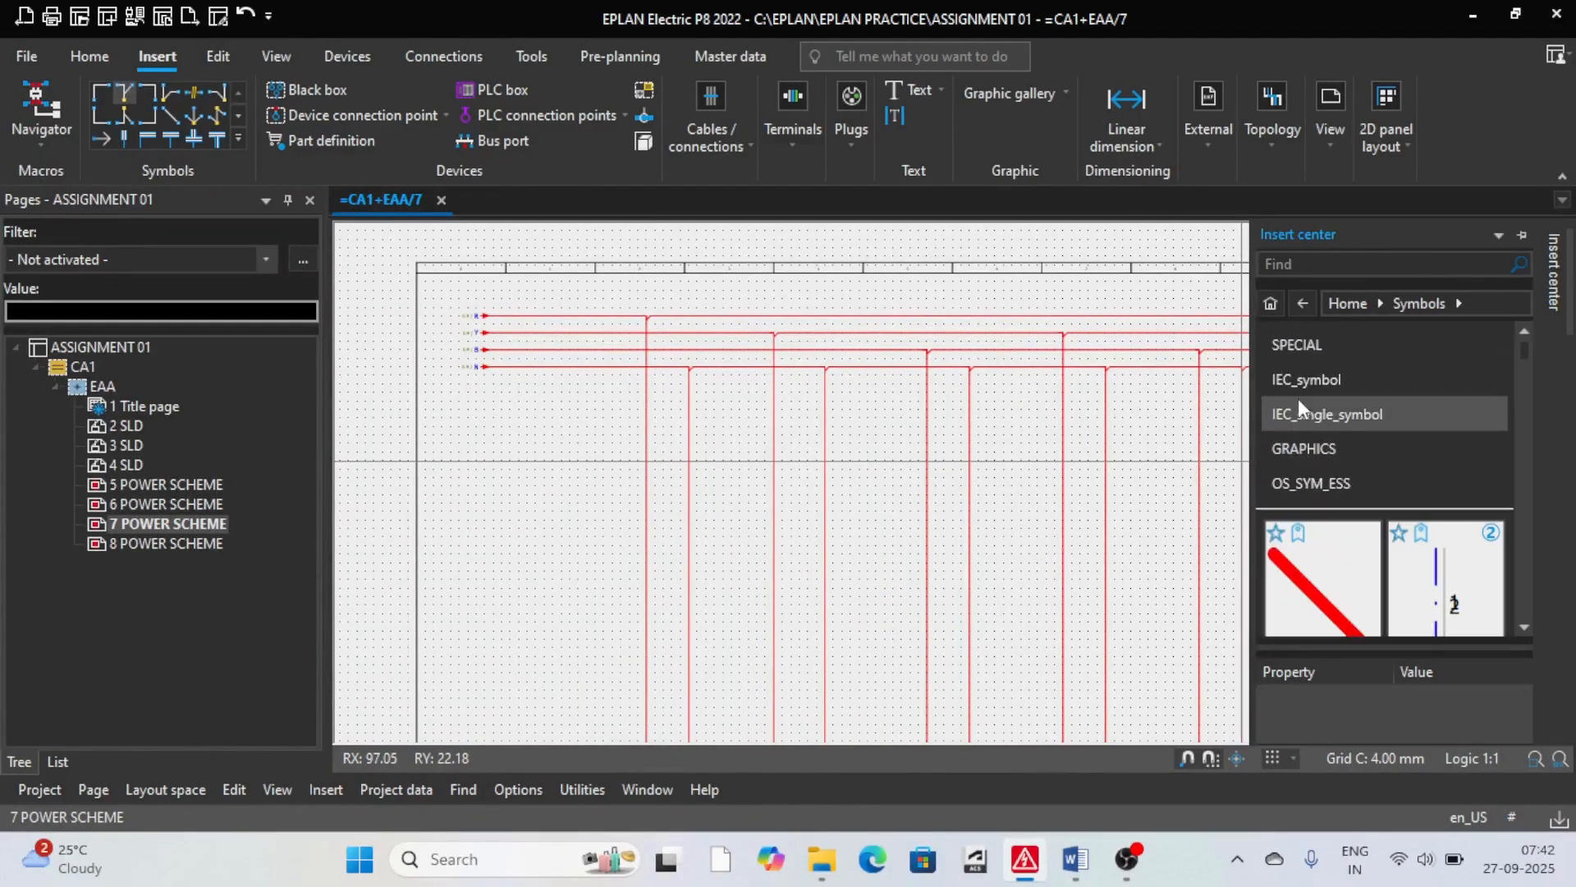
{"action": "left_click", "coordinate": [1346, 390]}
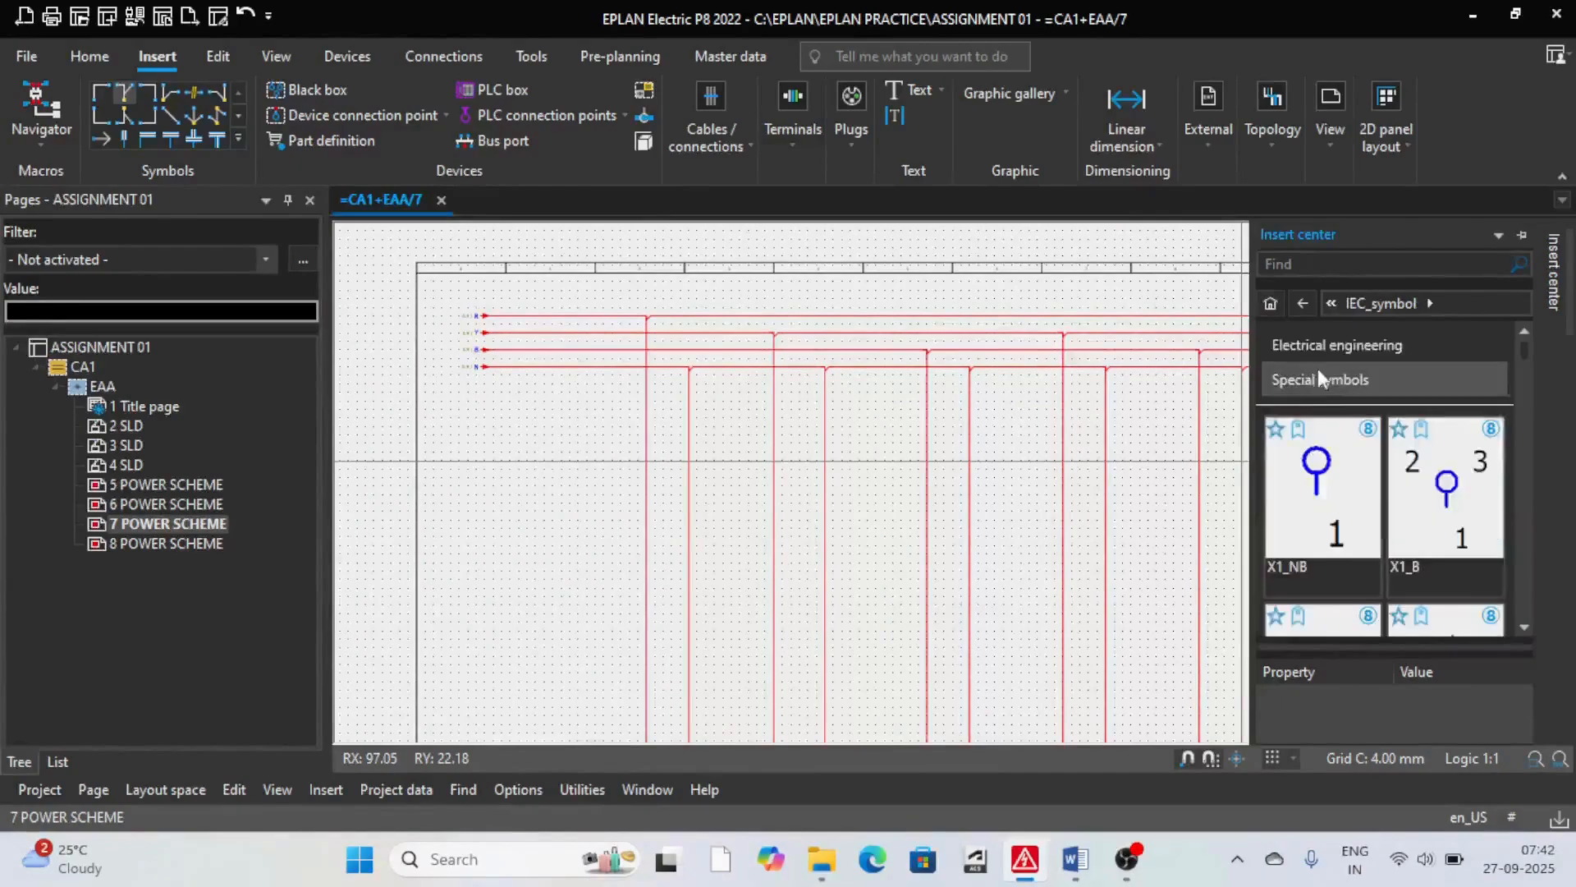
{"action": "left_click", "coordinate": [1328, 345]}
{"action": "left_click", "coordinate": [1340, 480]}
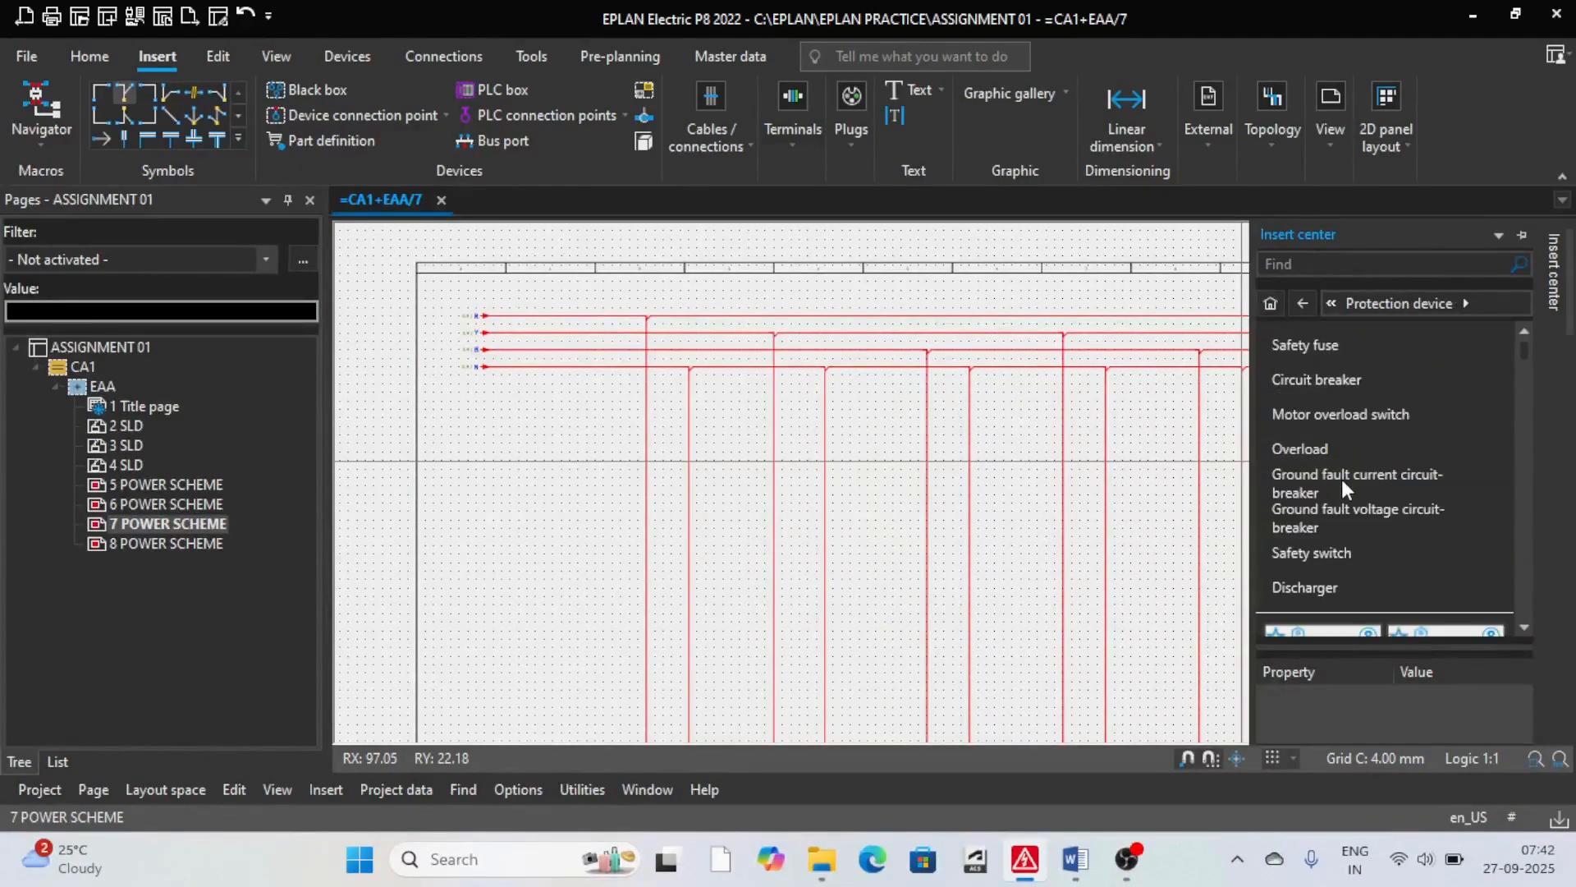
{"action": "left_click", "coordinate": [1338, 384]}
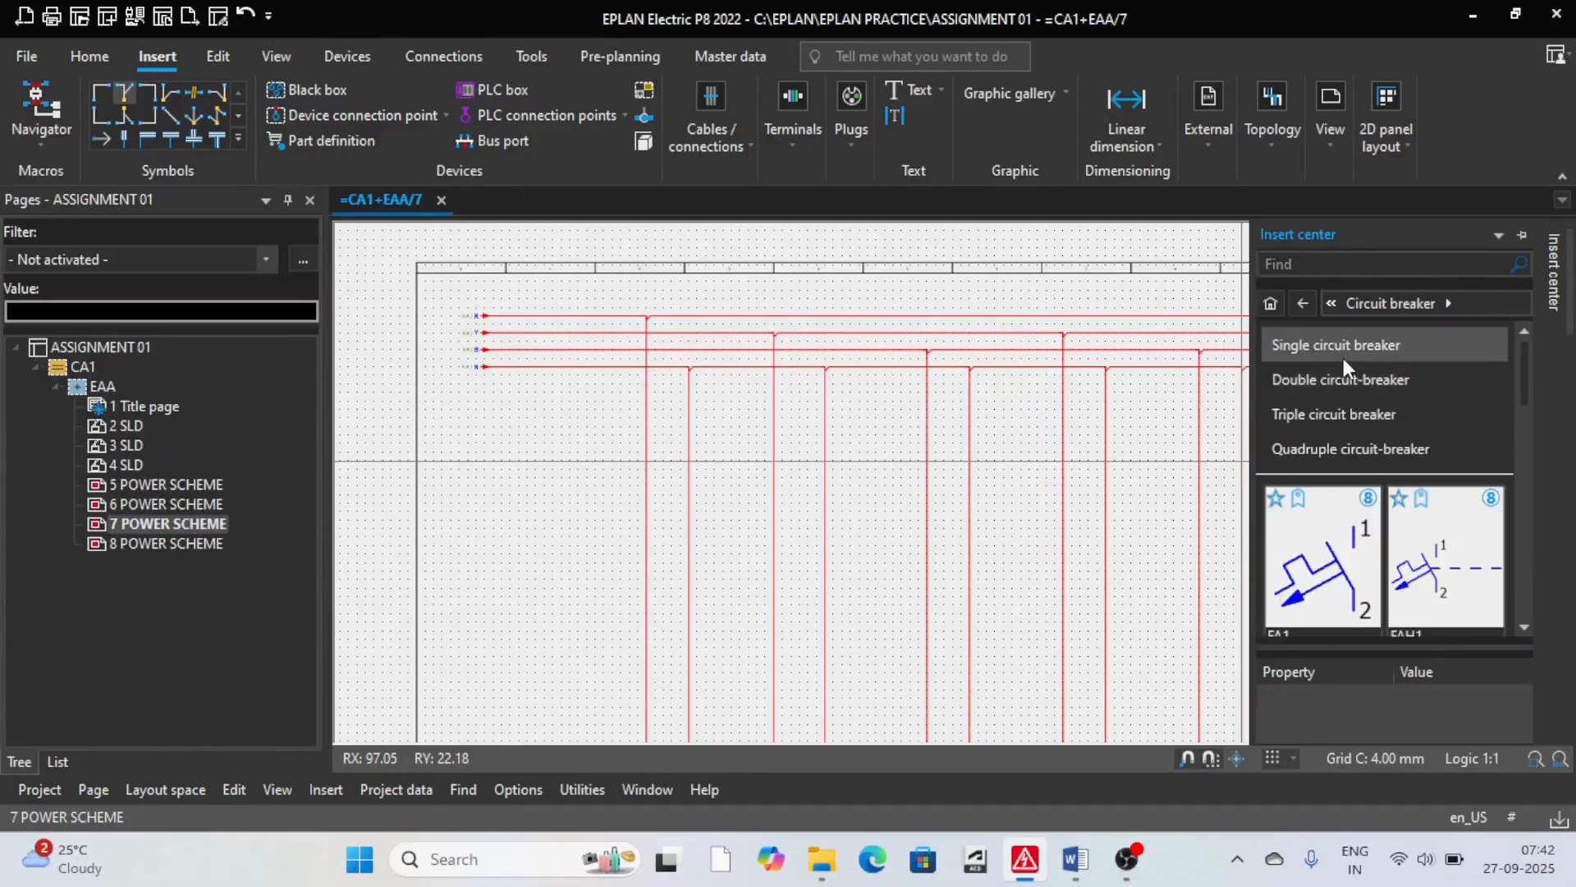
{"action": "double_click", "coordinate": [1340, 569]}
{"action": "scroll", "coordinate": [609, 485], "scroll_direction": "up", "scroll_amount": 2}
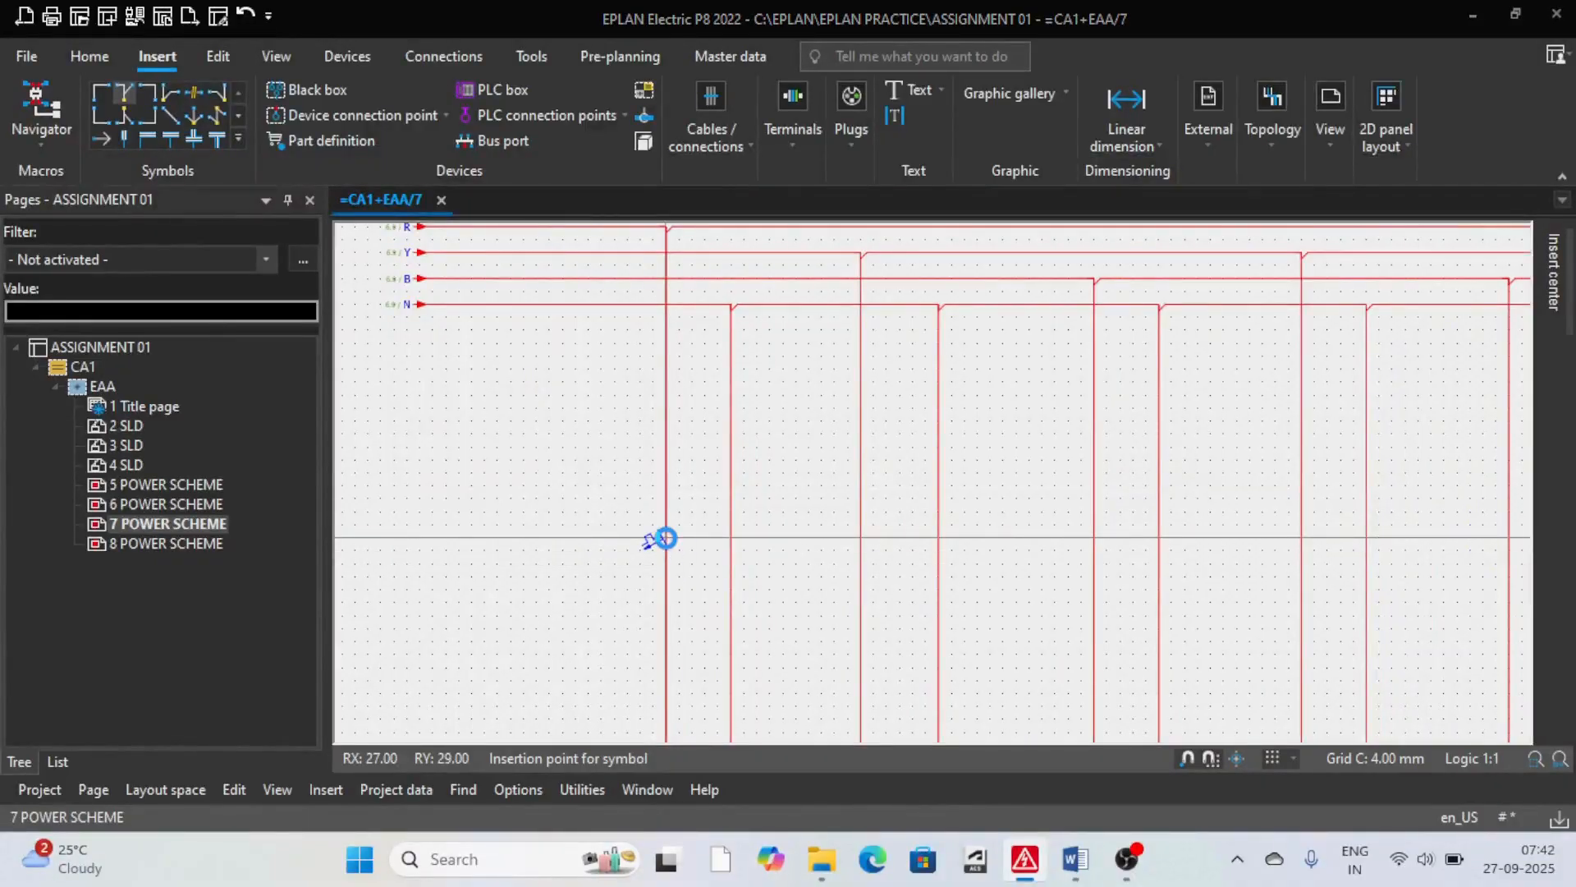
{"action": "left_click", "coordinate": [667, 540]}
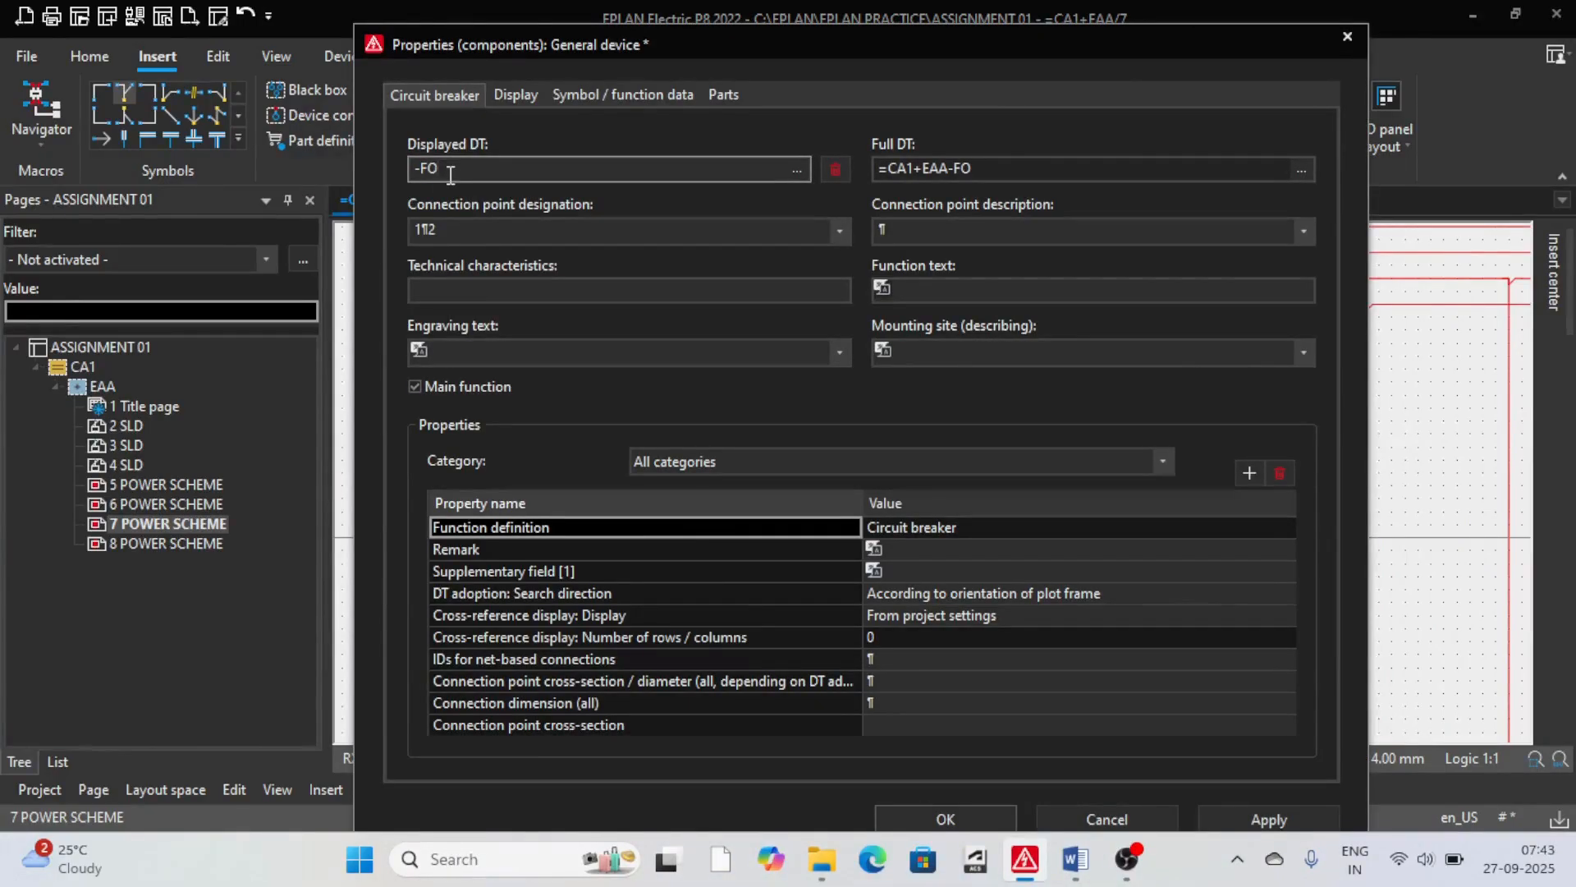
Step: Set the SEWING (R5) breaker's displayed DT to -FO5 and its technical characteristics to 16A SP MCB
{"action": "type", "text": "5"}
{"action": "left_click", "coordinate": [438, 295]}
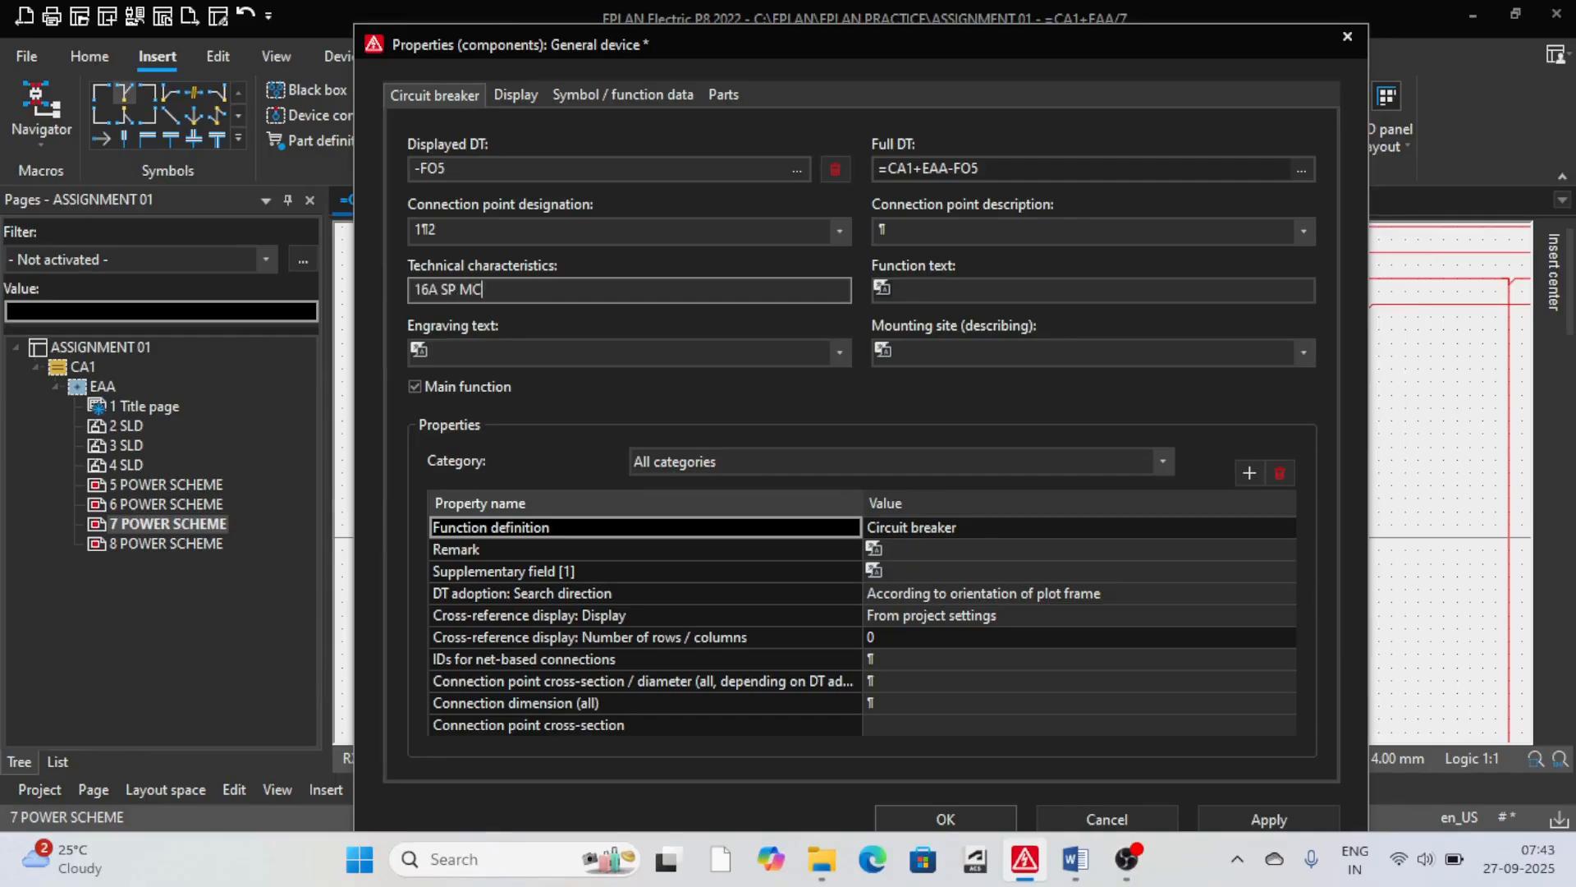
{"action": "left_click", "coordinate": [961, 807]}
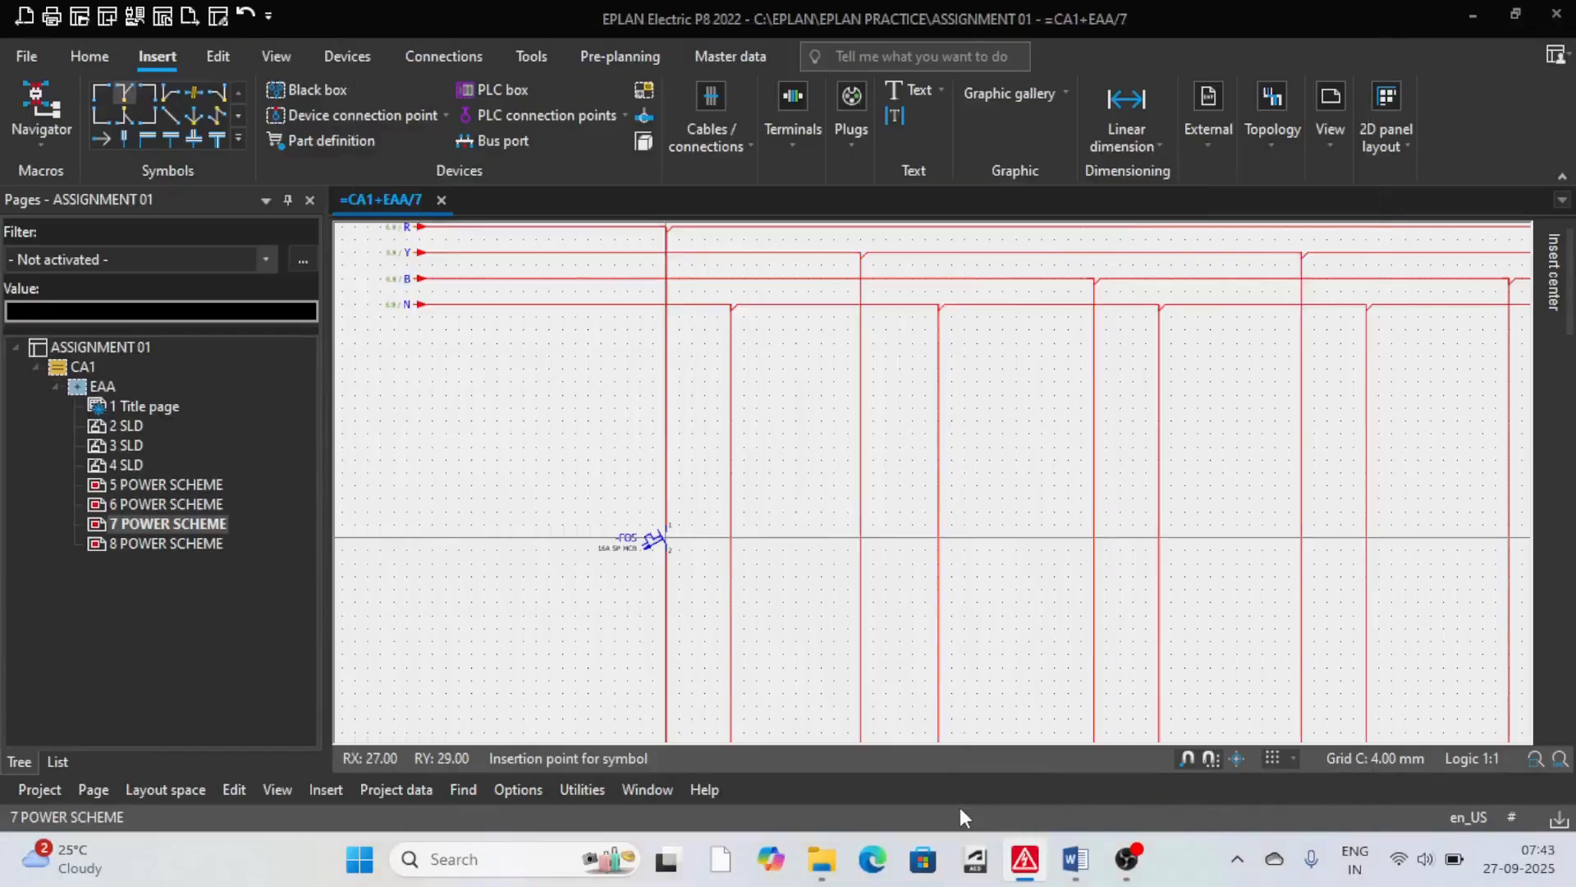
Step: Place another FA1 circuit breaker on the Y line to SEWING (Y6), level with the -FO5 breaker
{"action": "scroll", "coordinate": [703, 499], "scroll_direction": "down", "scroll_amount": 3}
{"action": "scroll", "coordinate": [733, 677], "scroll_direction": "up", "scroll_amount": 3}
{"action": "scroll", "coordinate": [738, 677], "scroll_direction": "up", "scroll_amount": 2}
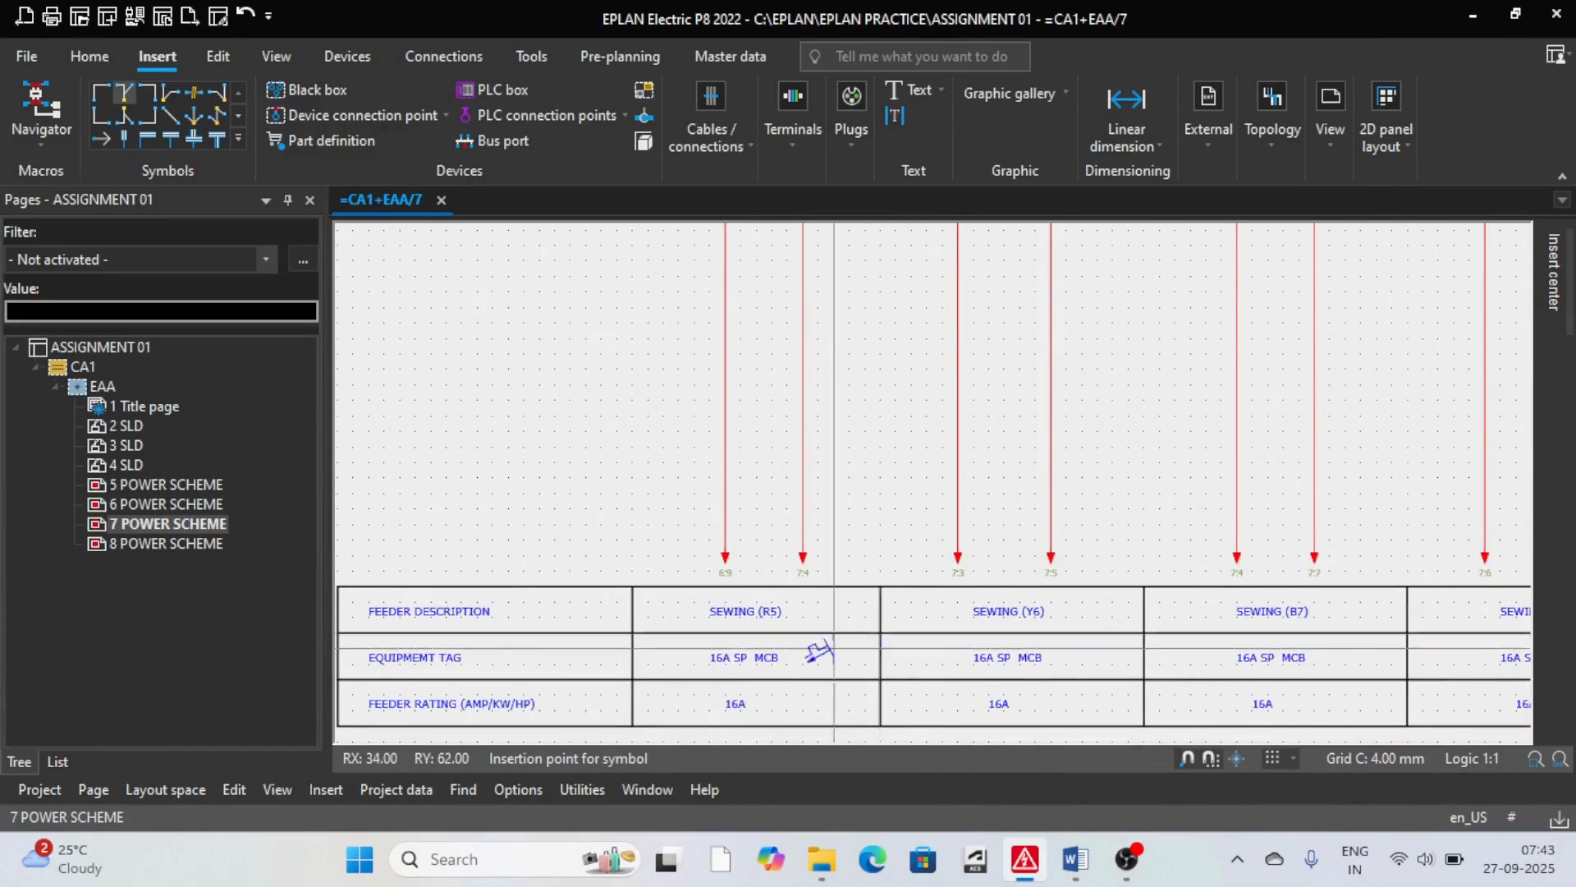
{"action": "scroll", "coordinate": [858, 648], "scroll_direction": "down", "scroll_amount": 2}
{"action": "scroll", "coordinate": [1009, 675], "scroll_direction": "up", "scroll_amount": 3}
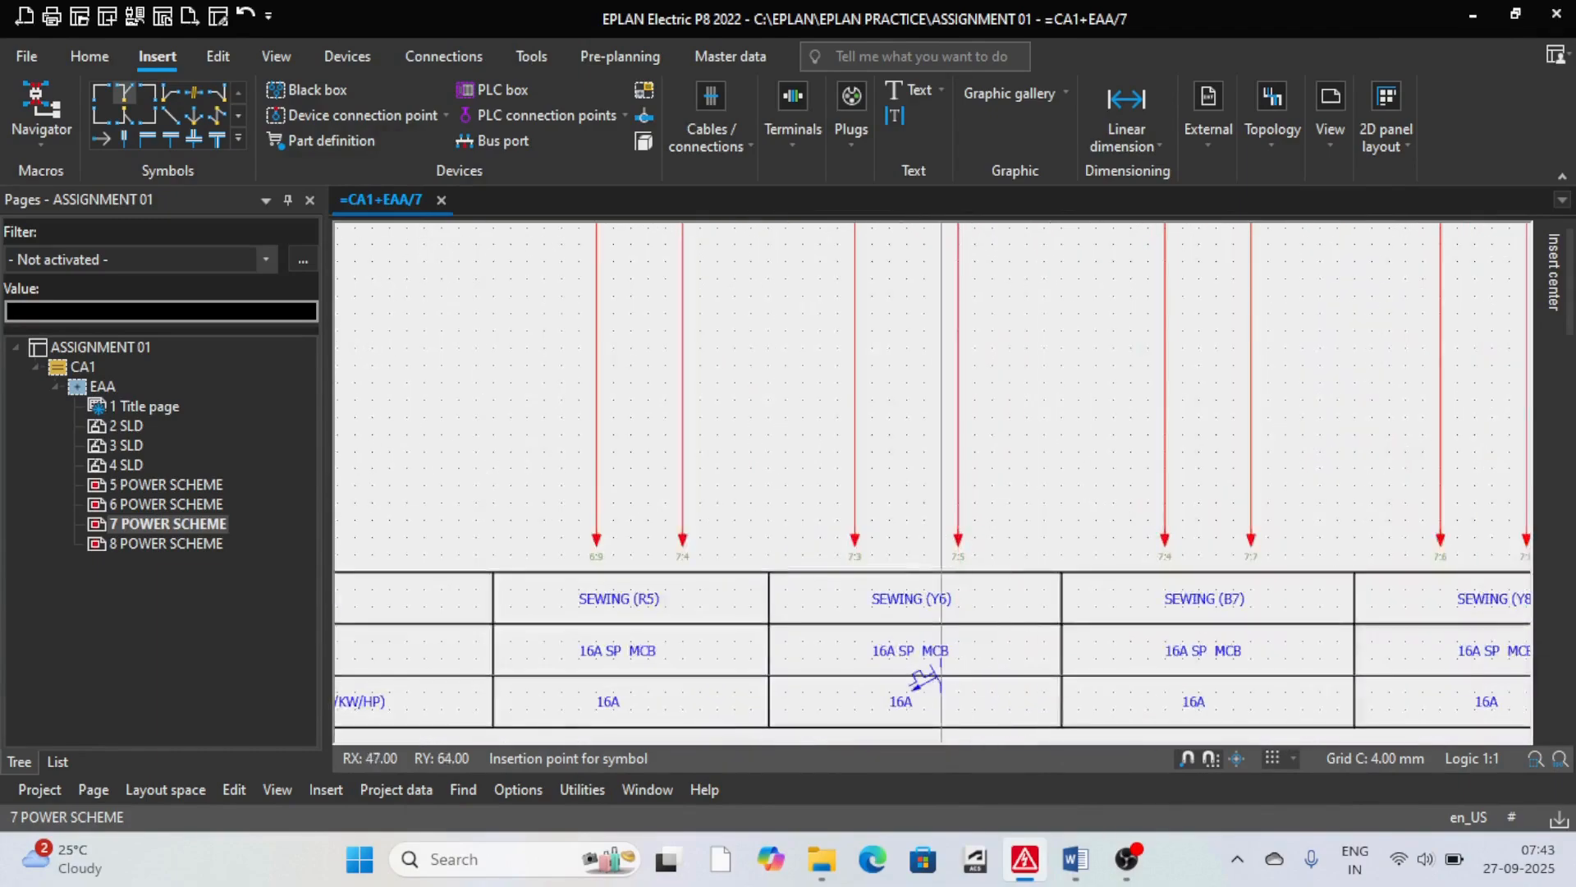
{"action": "scroll", "coordinate": [961, 675], "scroll_direction": "down", "scroll_amount": 2}
{"action": "scroll", "coordinate": [952, 675], "scroll_direction": "down", "scroll_amount": 2}
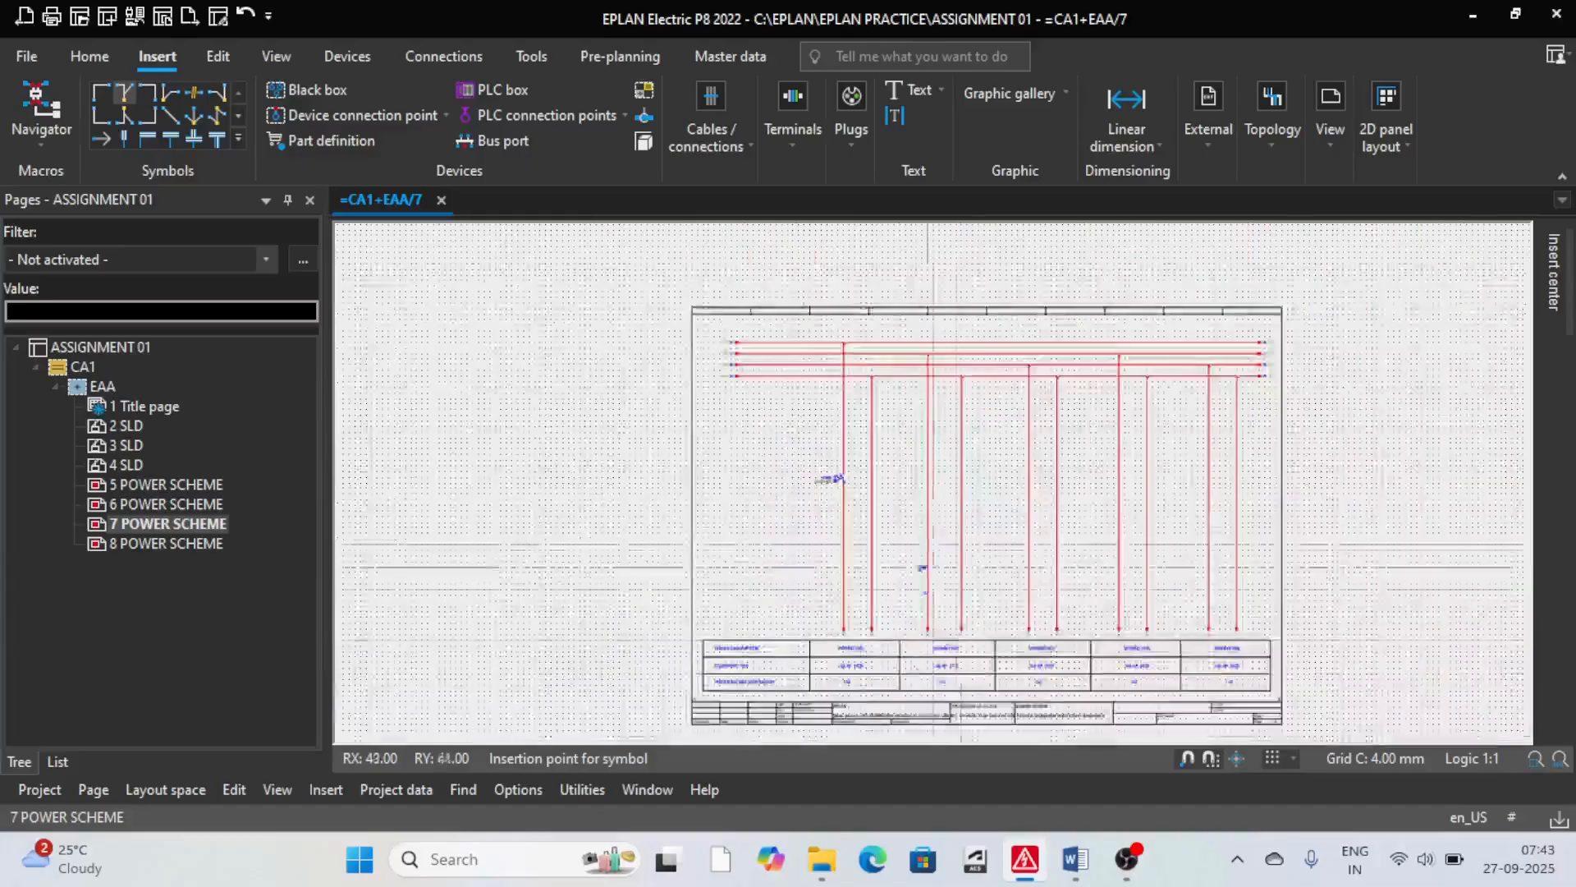
{"action": "scroll", "coordinate": [912, 472], "scroll_direction": "up", "scroll_amount": 5}
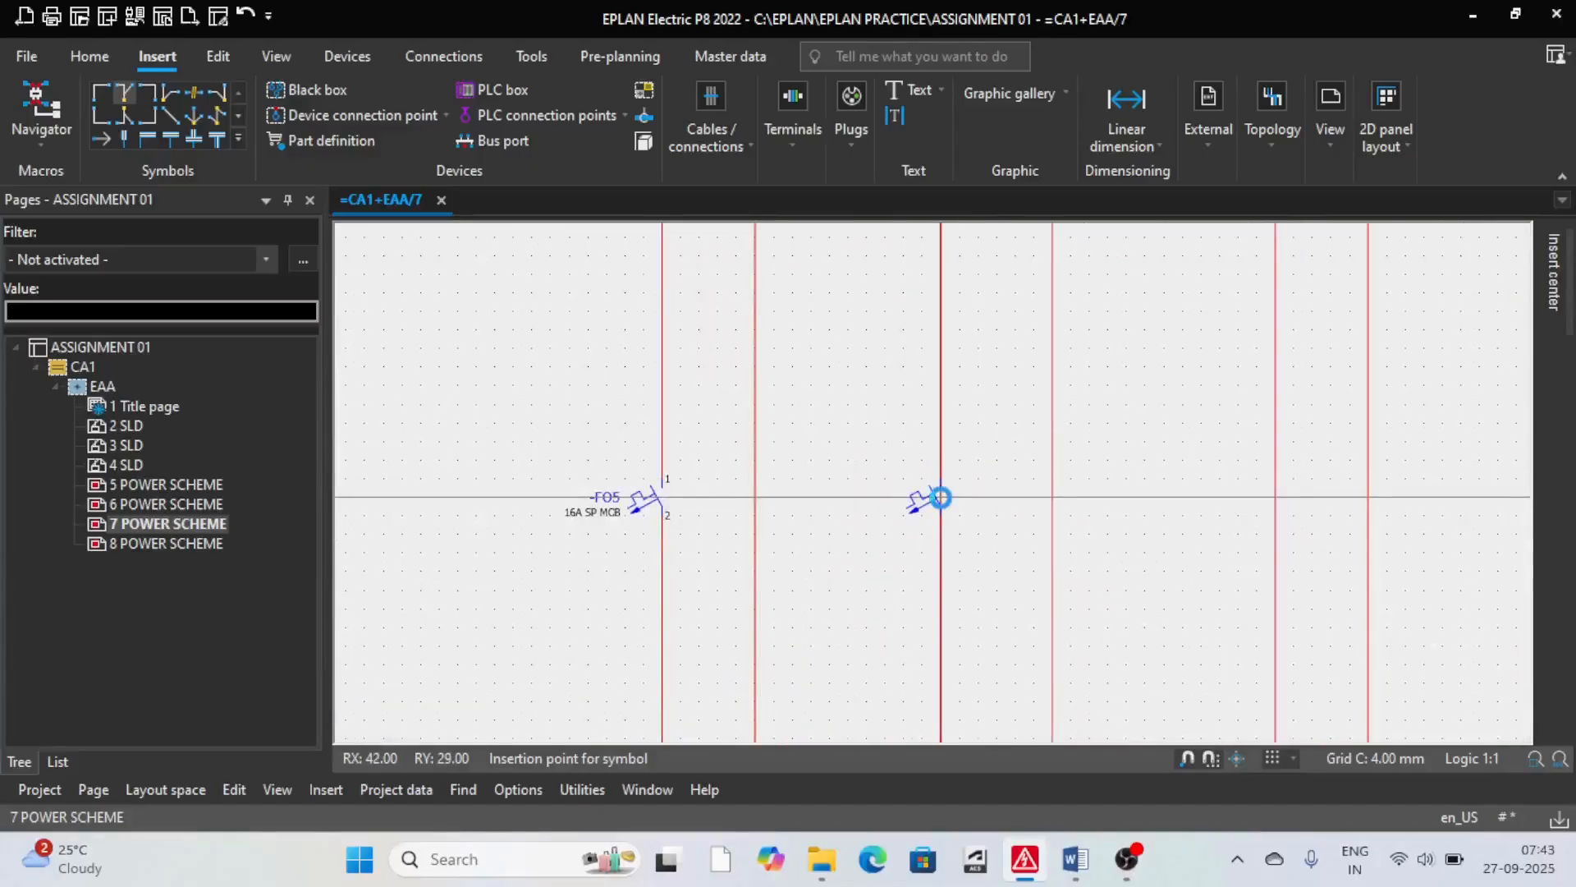
{"action": "left_click", "coordinate": [942, 501]}
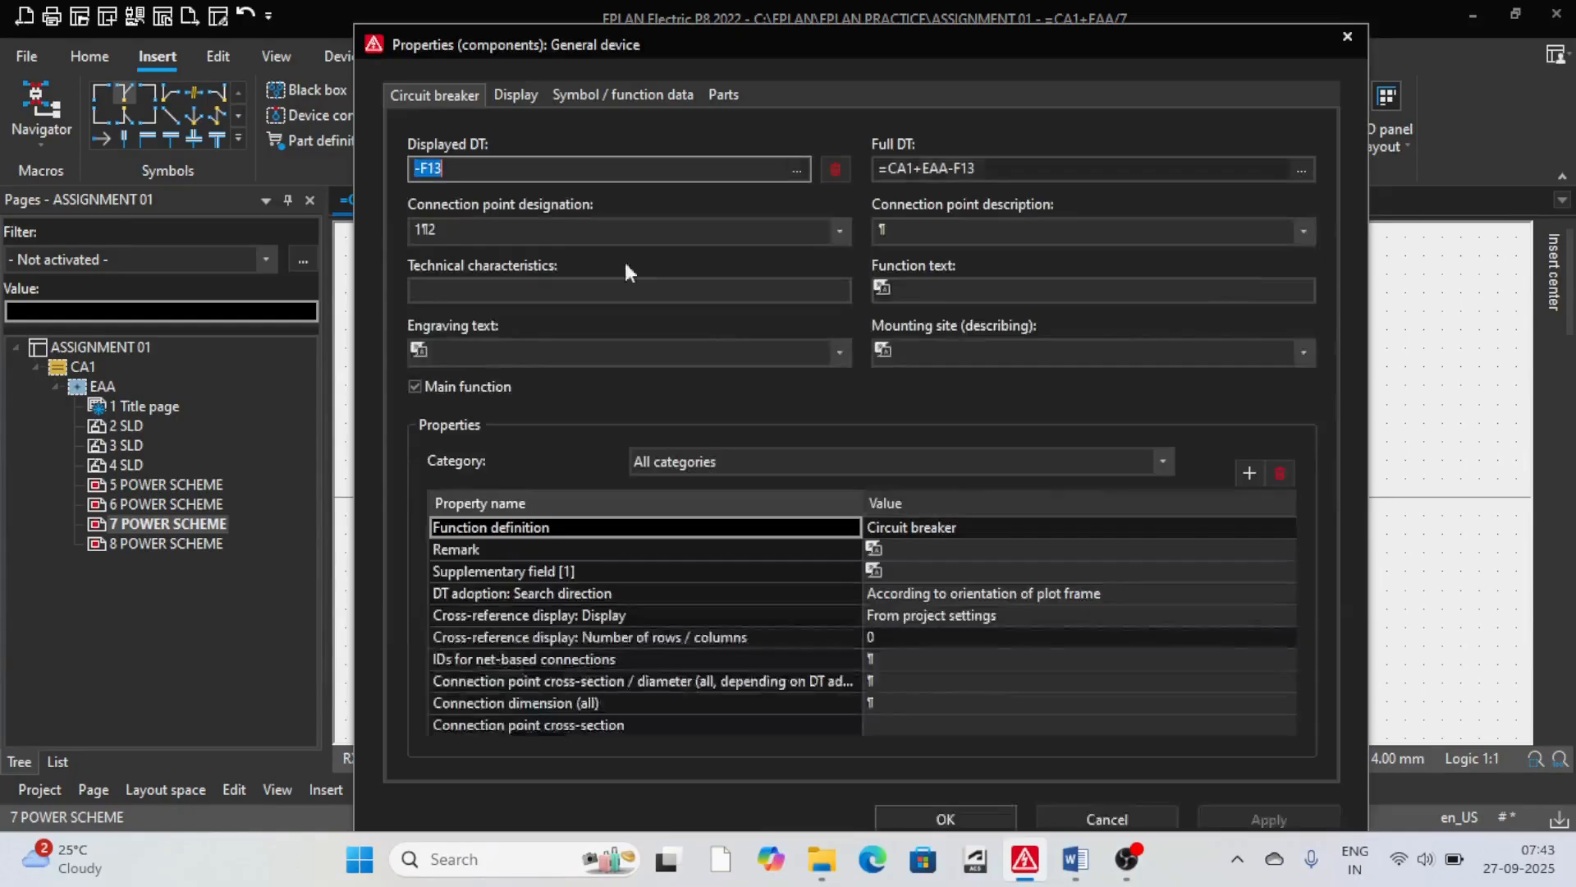
Step: Set the SEWING (Y6) breaker's displayed DT to -FO6 and its technical characteristics to 16A SP MCB
{"action": "key", "text": "BackSpace"}
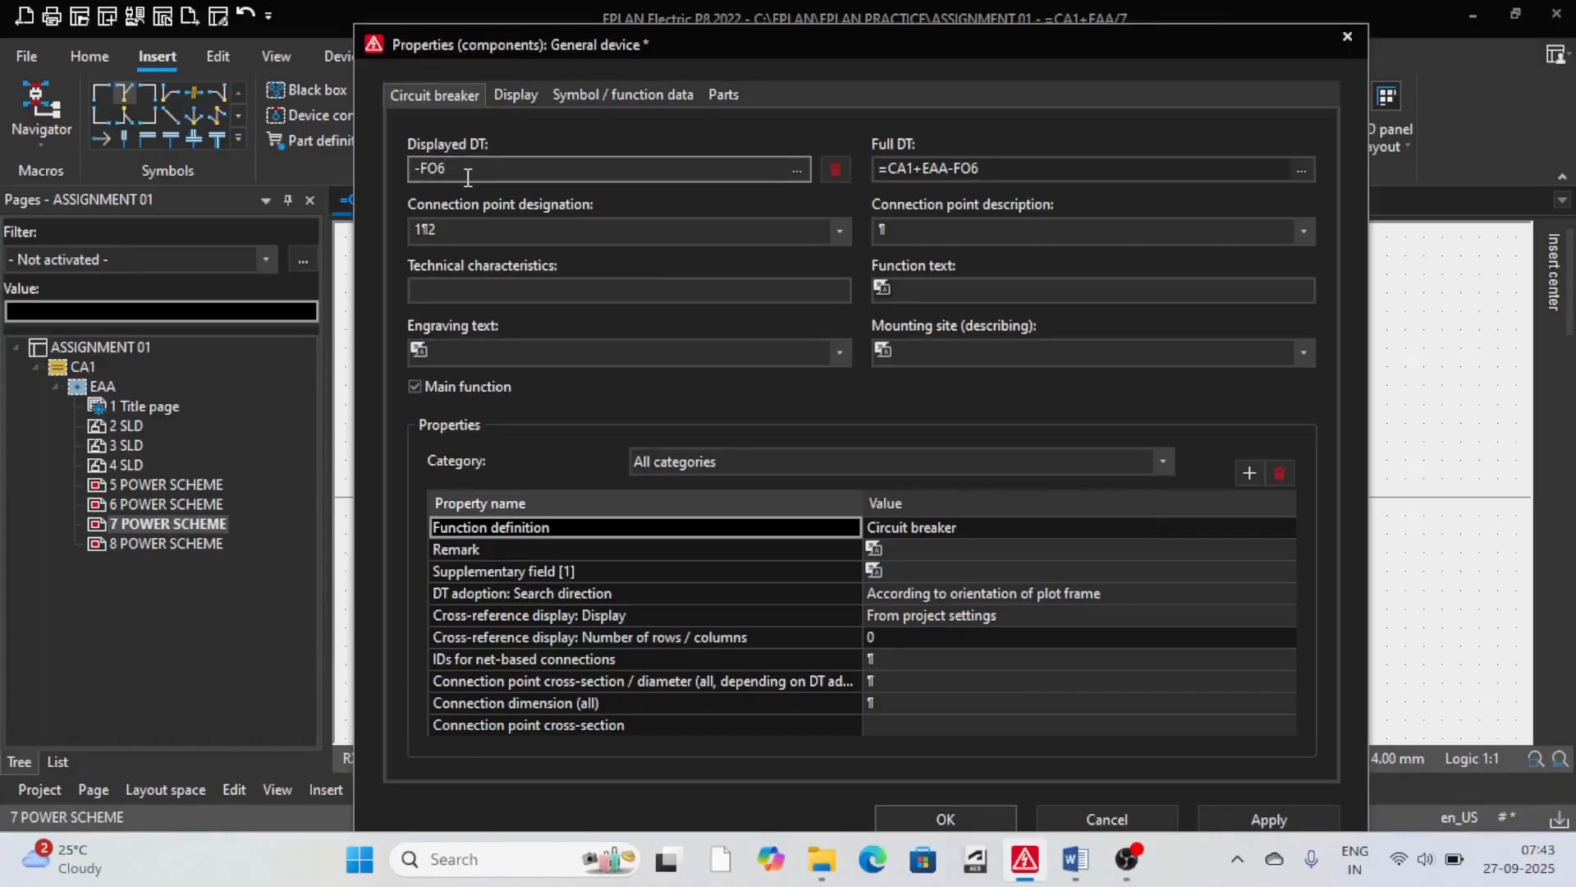
{"action": "left_click", "coordinate": [431, 288]}
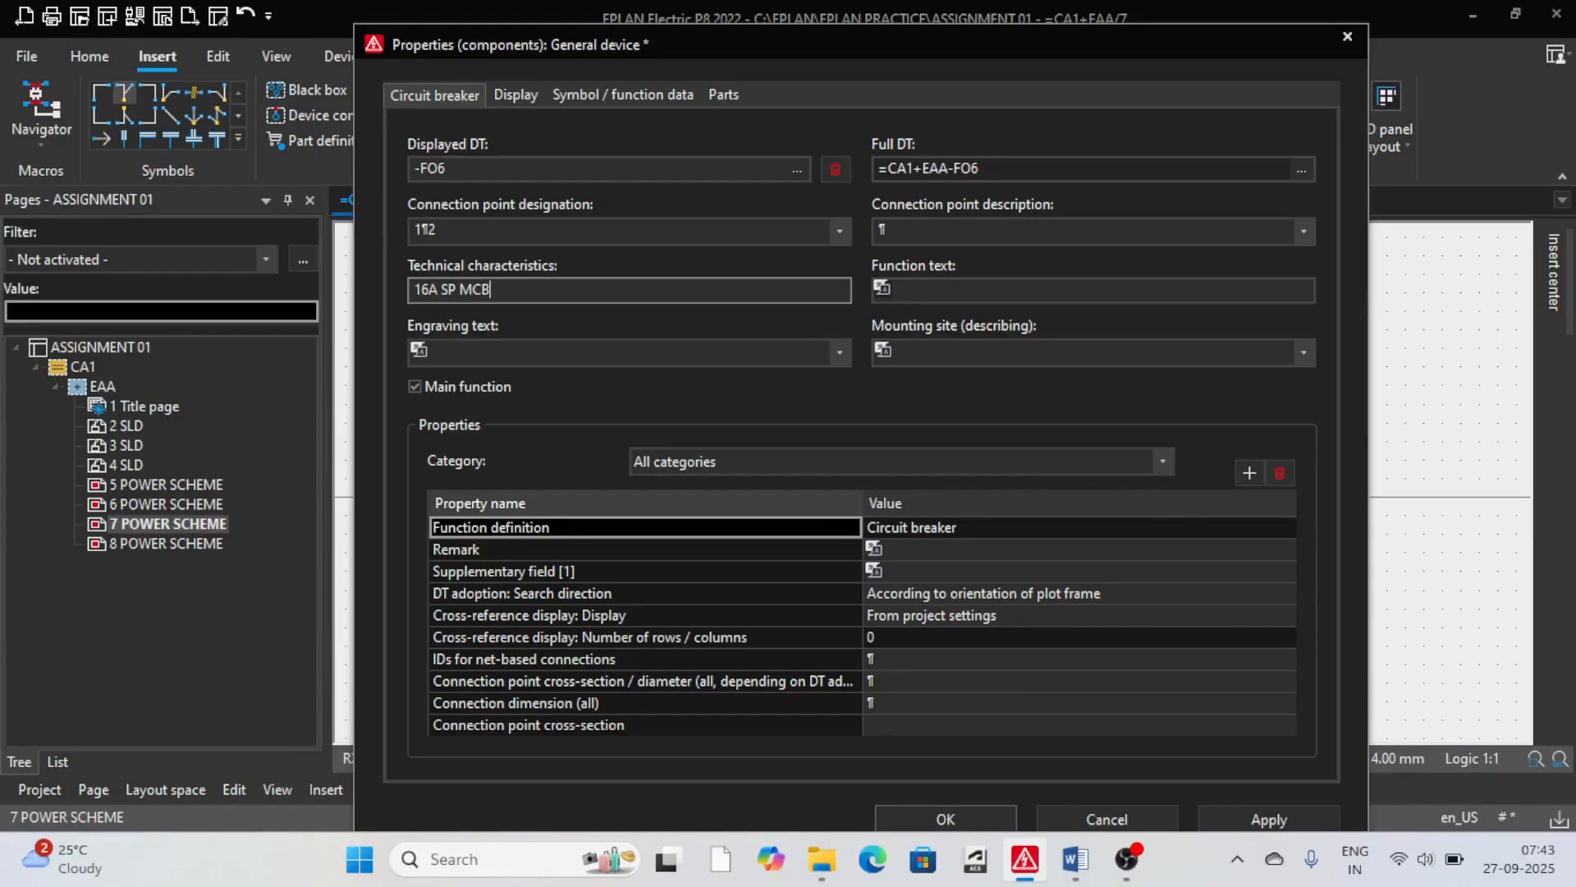
{"action": "left_click", "coordinate": [957, 809]}
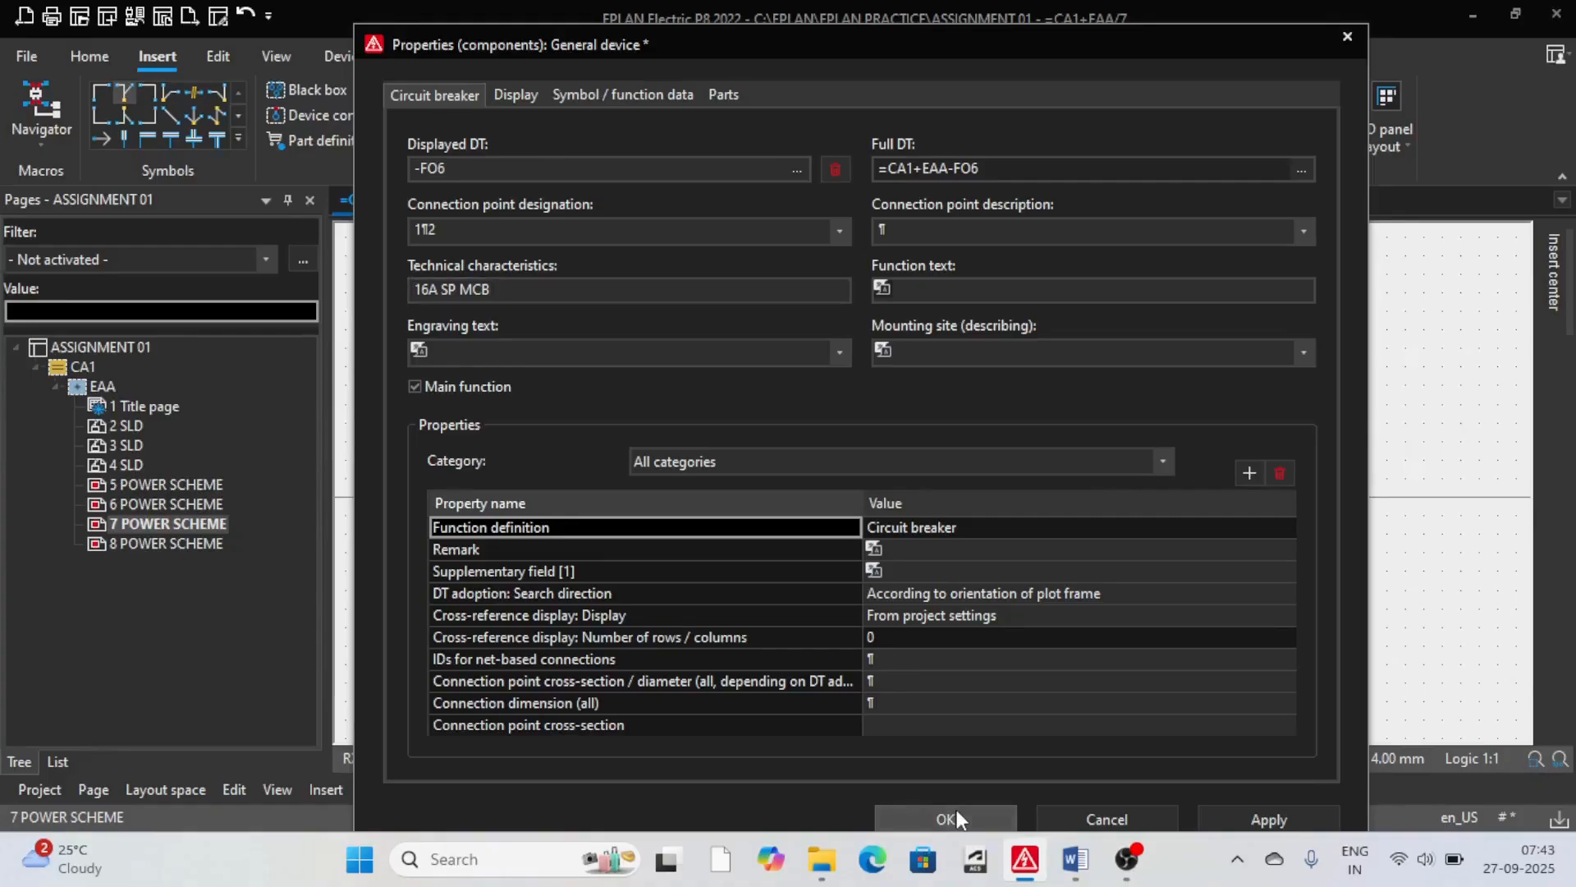
Step: Place a circuit breaker on the B line to SEWING (B7), level with -FO6, with displayed DT -FO7 and technical characteristics 16A SP MCB
{"action": "scroll", "coordinate": [1053, 513], "scroll_direction": "down", "scroll_amount": 3}
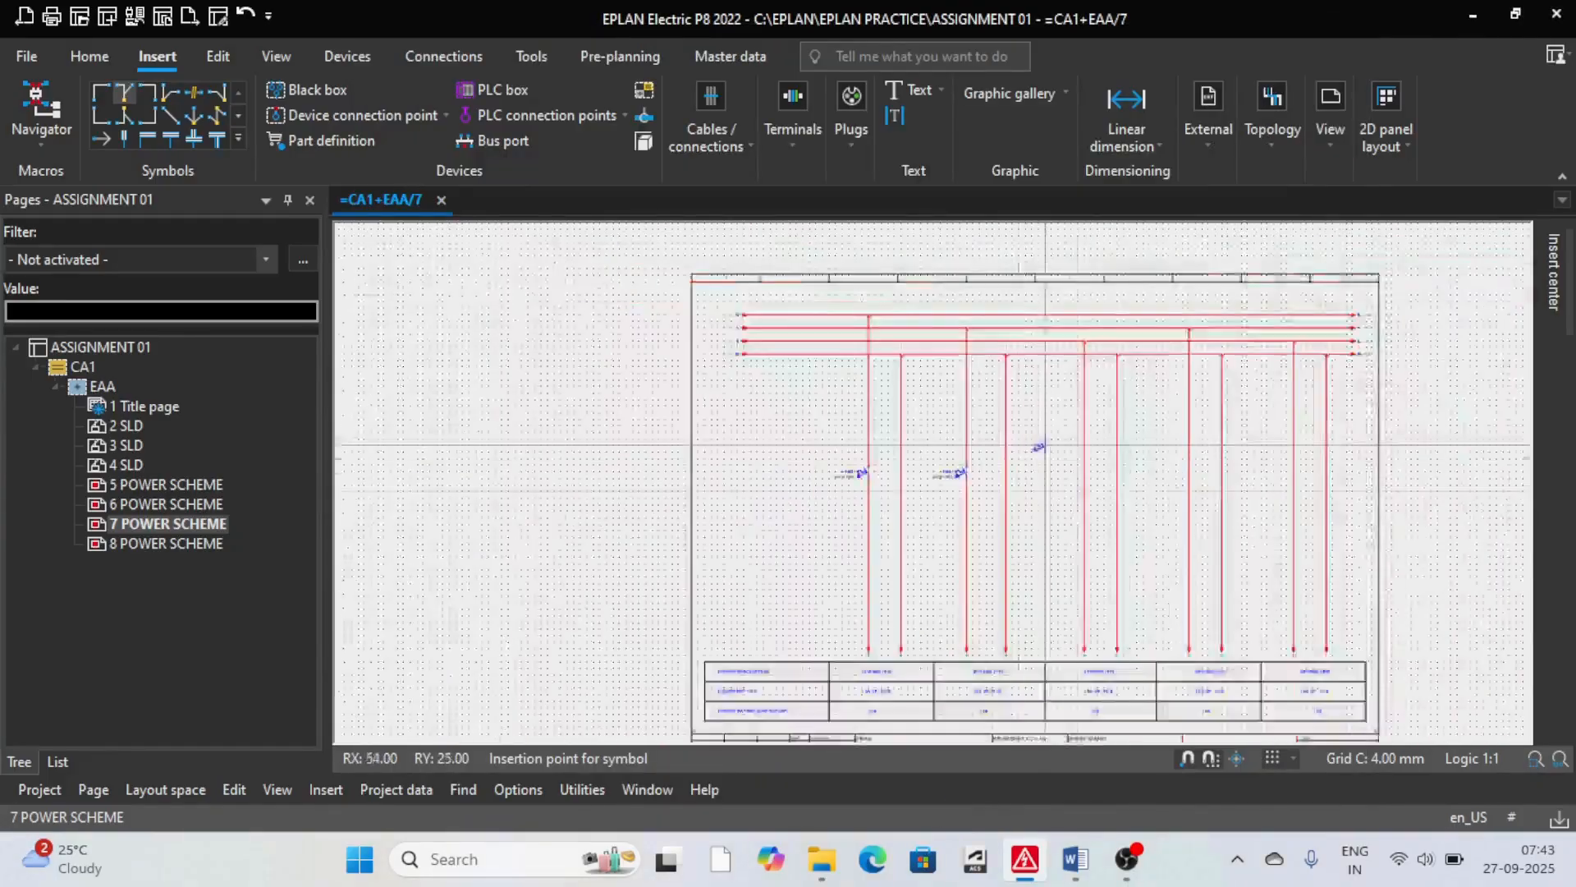
{"action": "scroll", "coordinate": [1041, 366], "scroll_direction": "up", "scroll_amount": 3}
{"action": "scroll", "coordinate": [1028, 371], "scroll_direction": "down", "scroll_amount": 1}
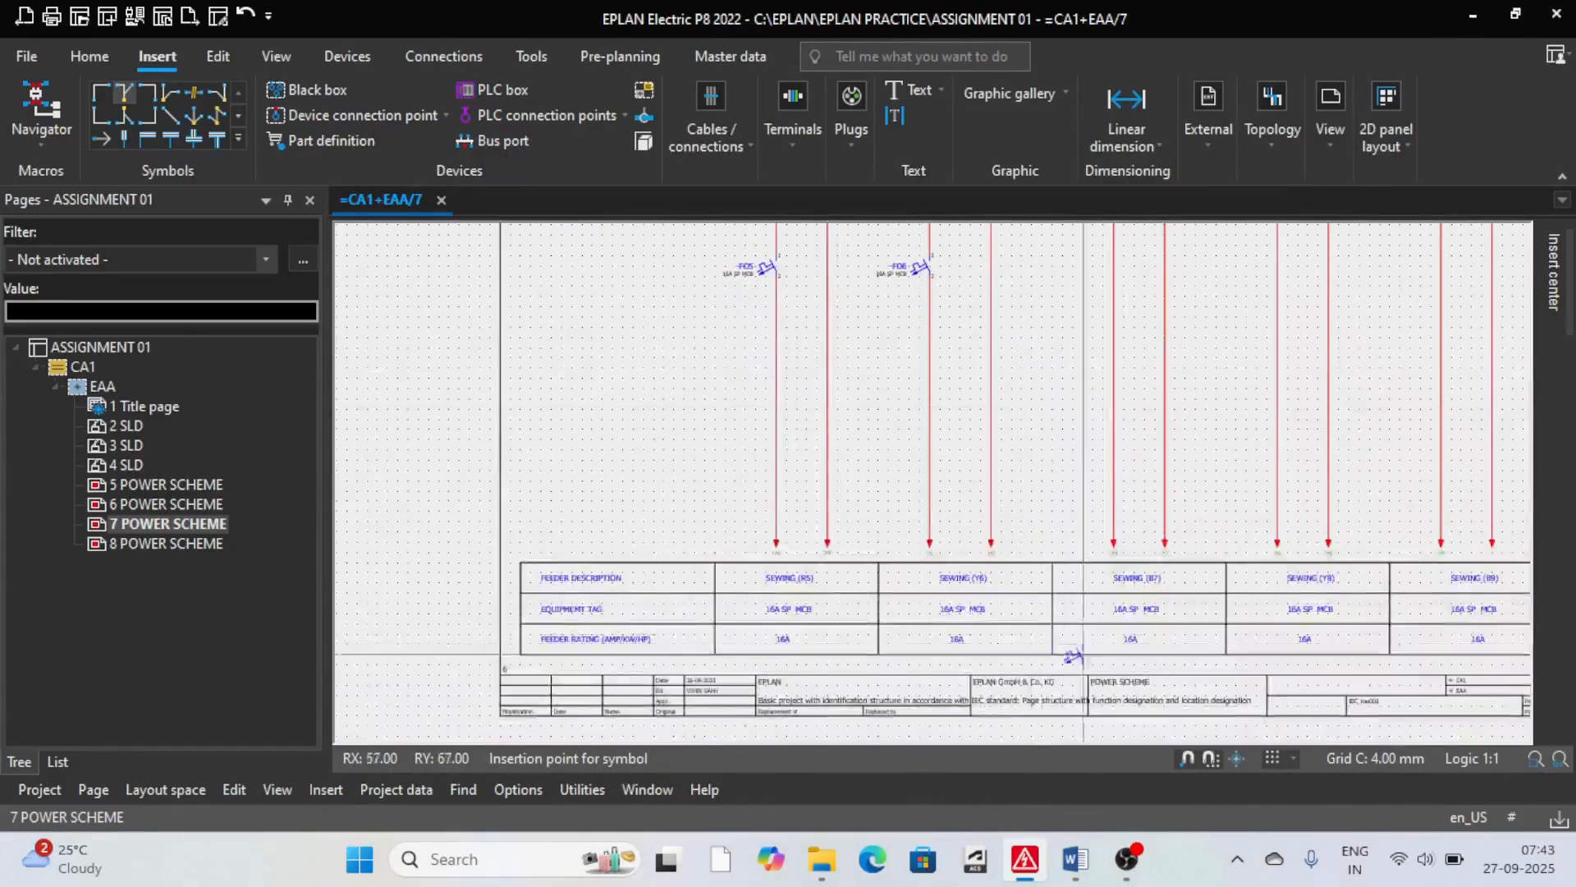
{"action": "scroll", "coordinate": [1067, 653], "scroll_direction": "up", "scroll_amount": 2}
{"action": "scroll", "coordinate": [1126, 657], "scroll_direction": "down", "scroll_amount": 2}
{"action": "scroll", "coordinate": [1126, 657], "scroll_direction": "down", "scroll_amount": 1}
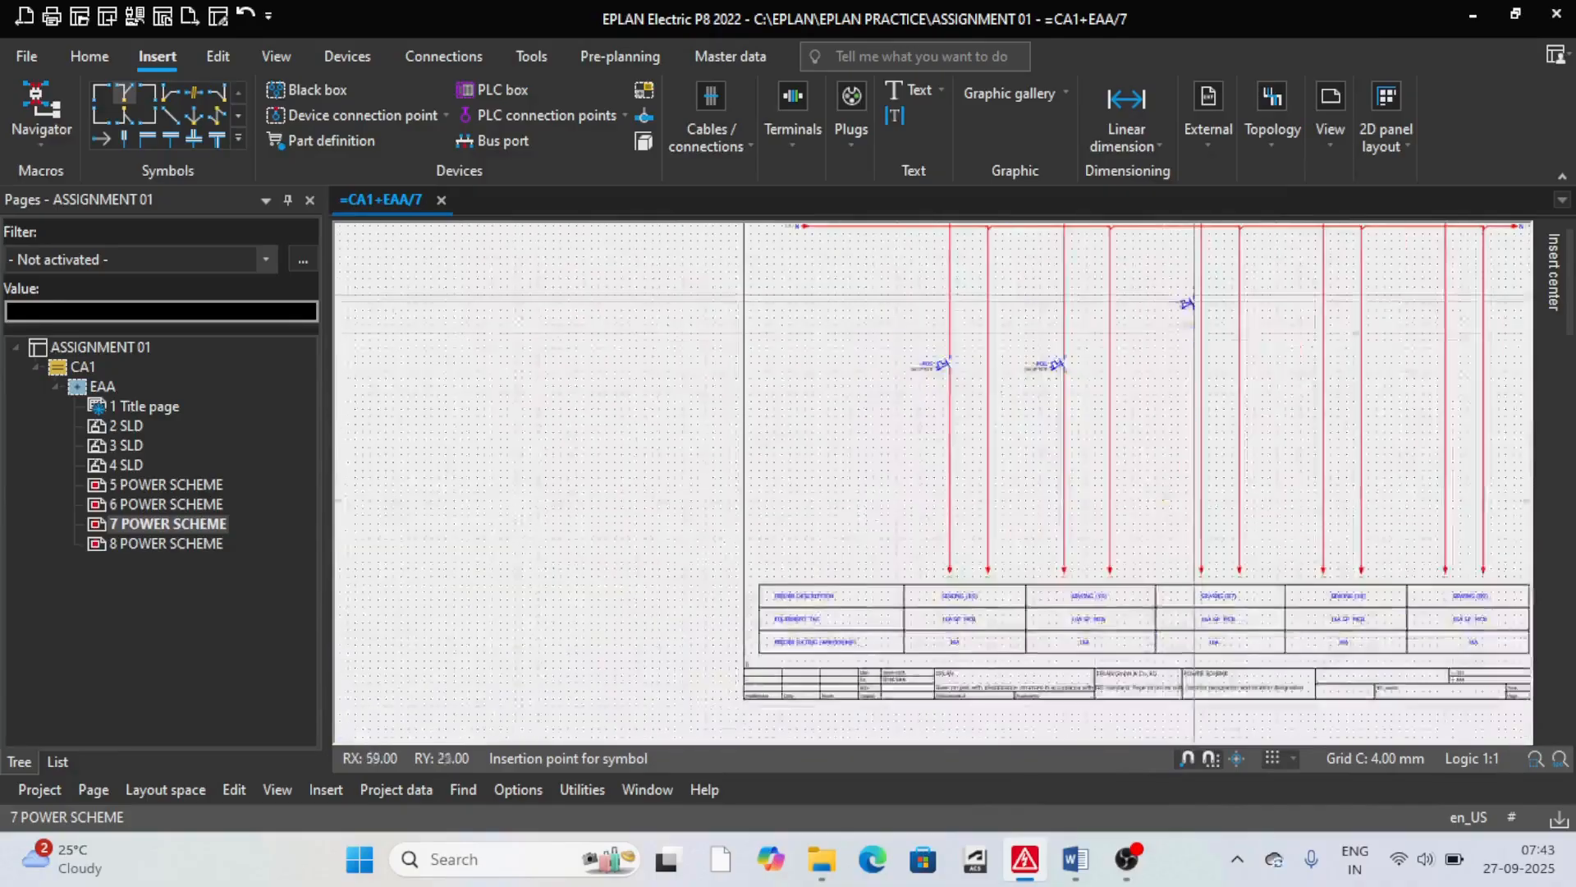
{"action": "scroll", "coordinate": [1179, 387], "scroll_direction": "up", "scroll_amount": 3}
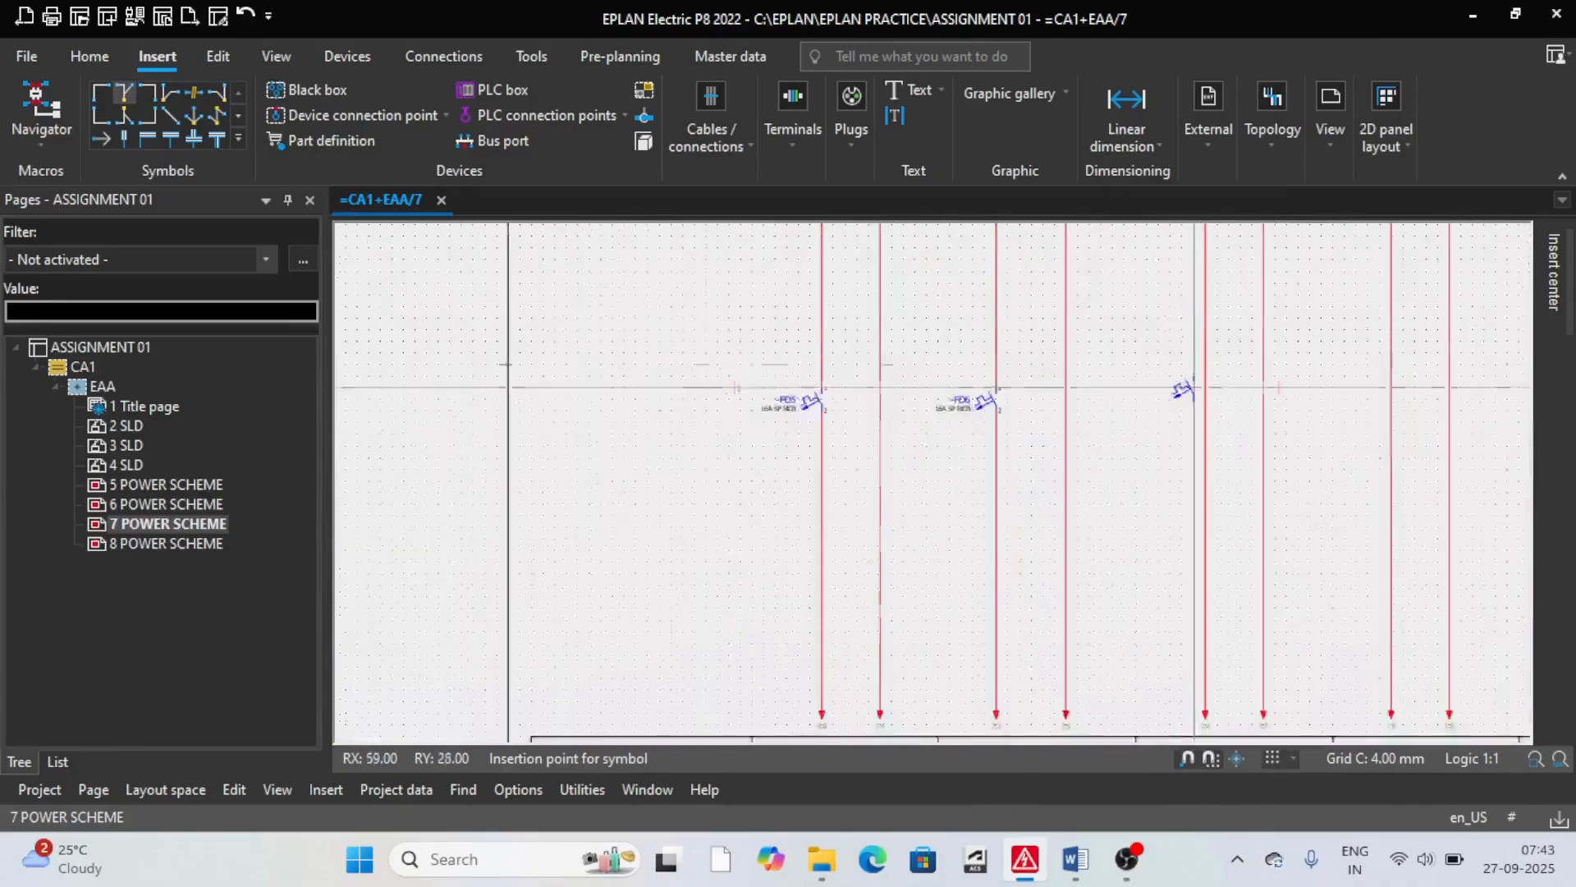
{"action": "left_click", "coordinate": [1211, 404]}
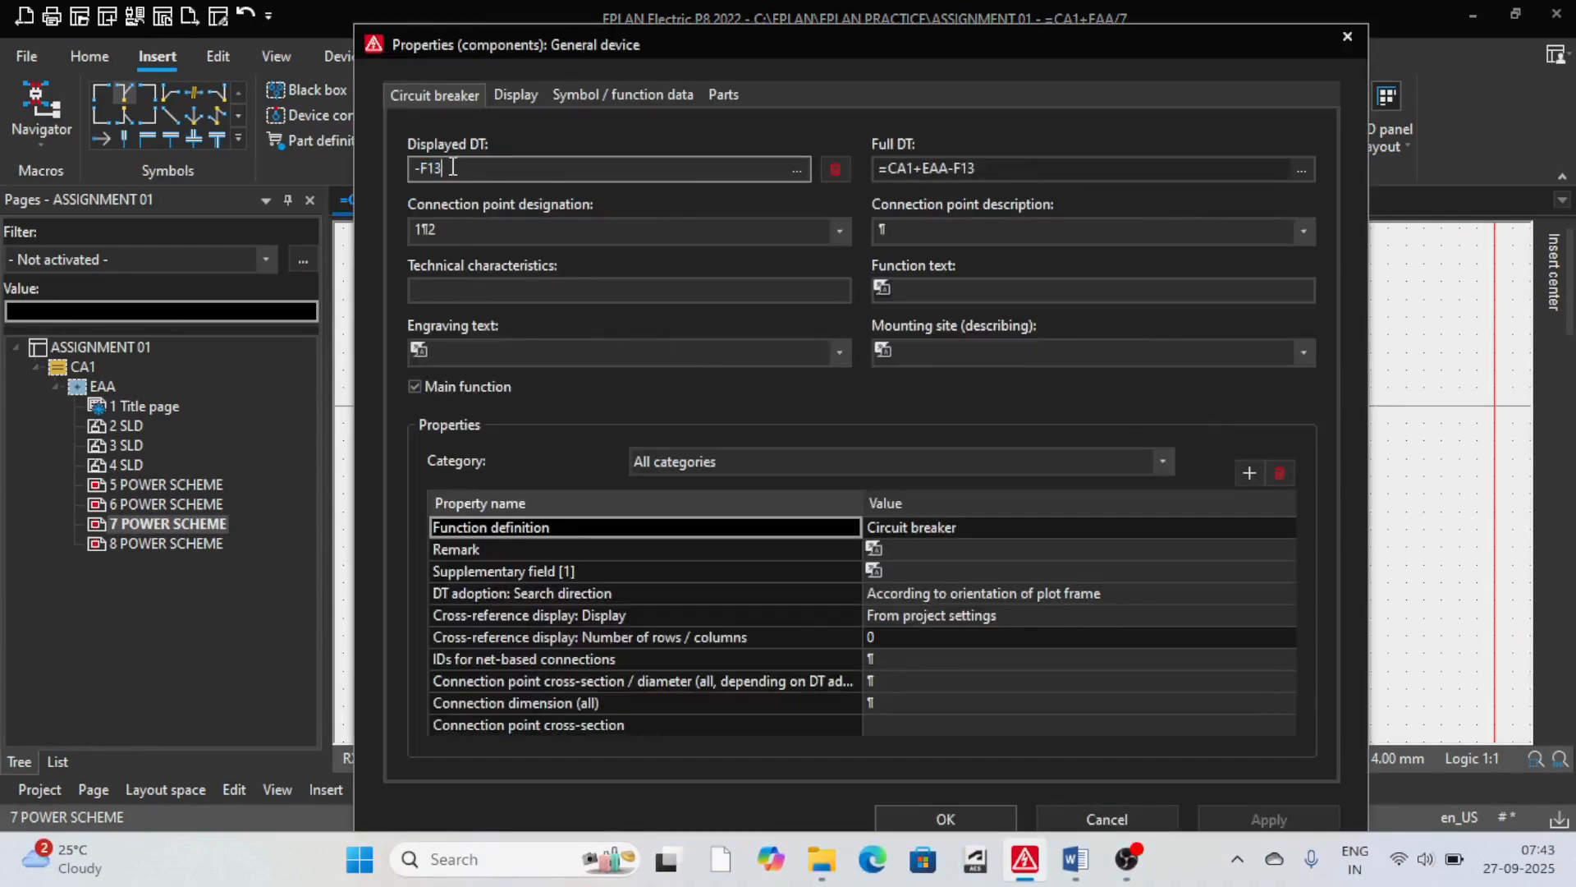
{"action": "type", "text": "O7"}
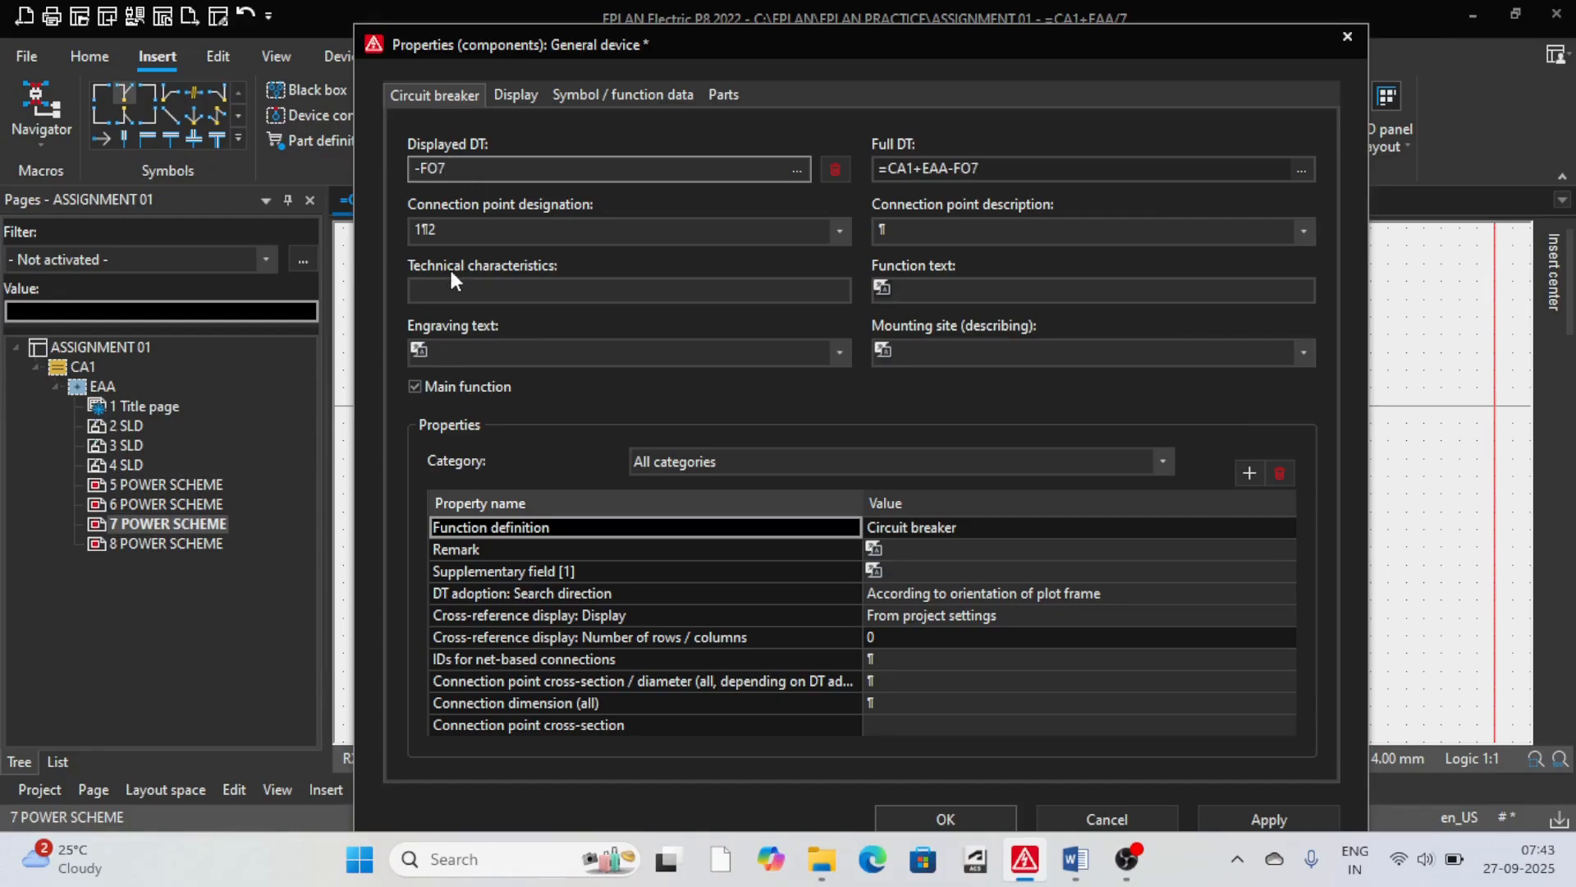
{"action": "left_click", "coordinate": [430, 292]}
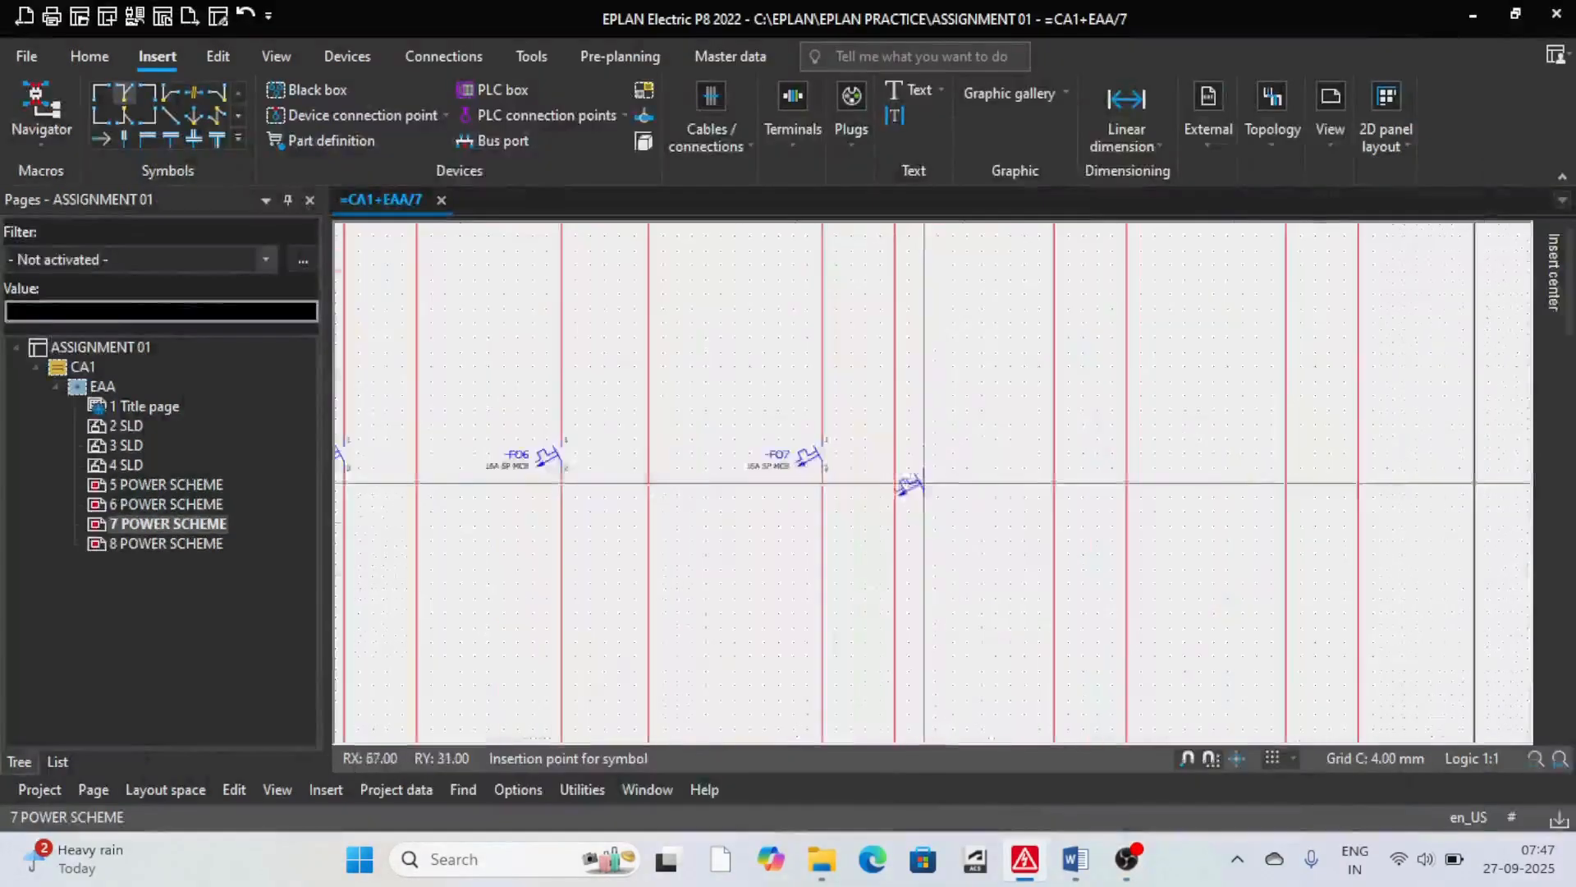
Step: Place a circuit breaker on the Y line to SEWING (Y8), level with the -FO7 breaker
{"action": "scroll", "coordinate": [792, 443], "scroll_direction": "down", "scroll_amount": 3}
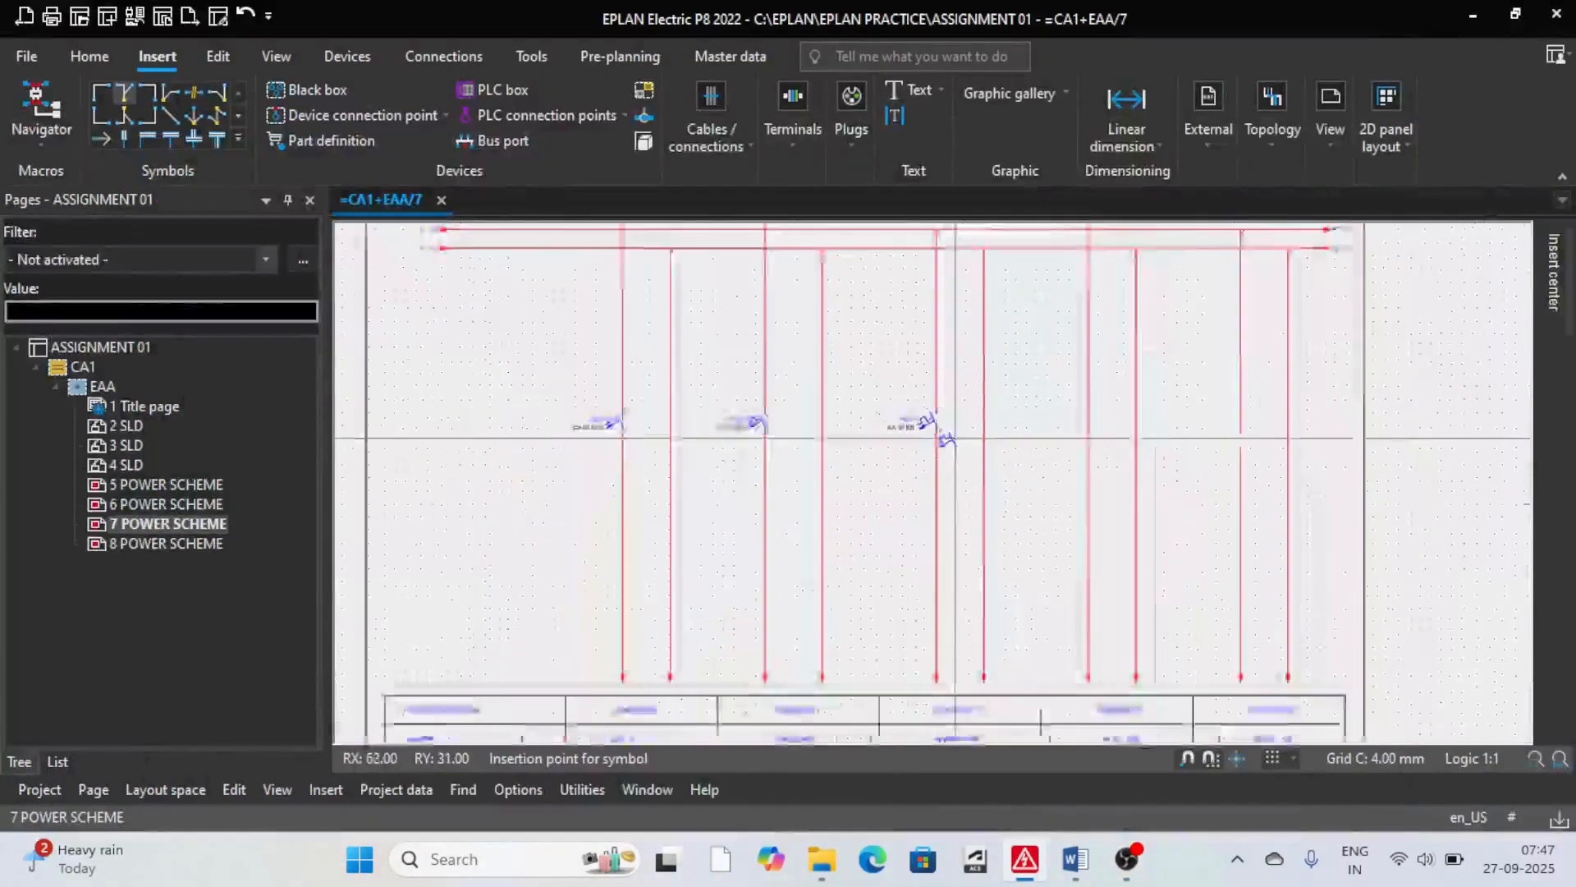
{"action": "scroll", "coordinate": [792, 444], "scroll_direction": "up", "scroll_amount": 5}
{"action": "scroll", "coordinate": [792, 444], "scroll_direction": "down", "scroll_amount": 3}
{"action": "scroll", "coordinate": [903, 427], "scroll_direction": "up", "scroll_amount": 3}
{"action": "scroll", "coordinate": [944, 426], "scroll_direction": "down", "scroll_amount": 2}
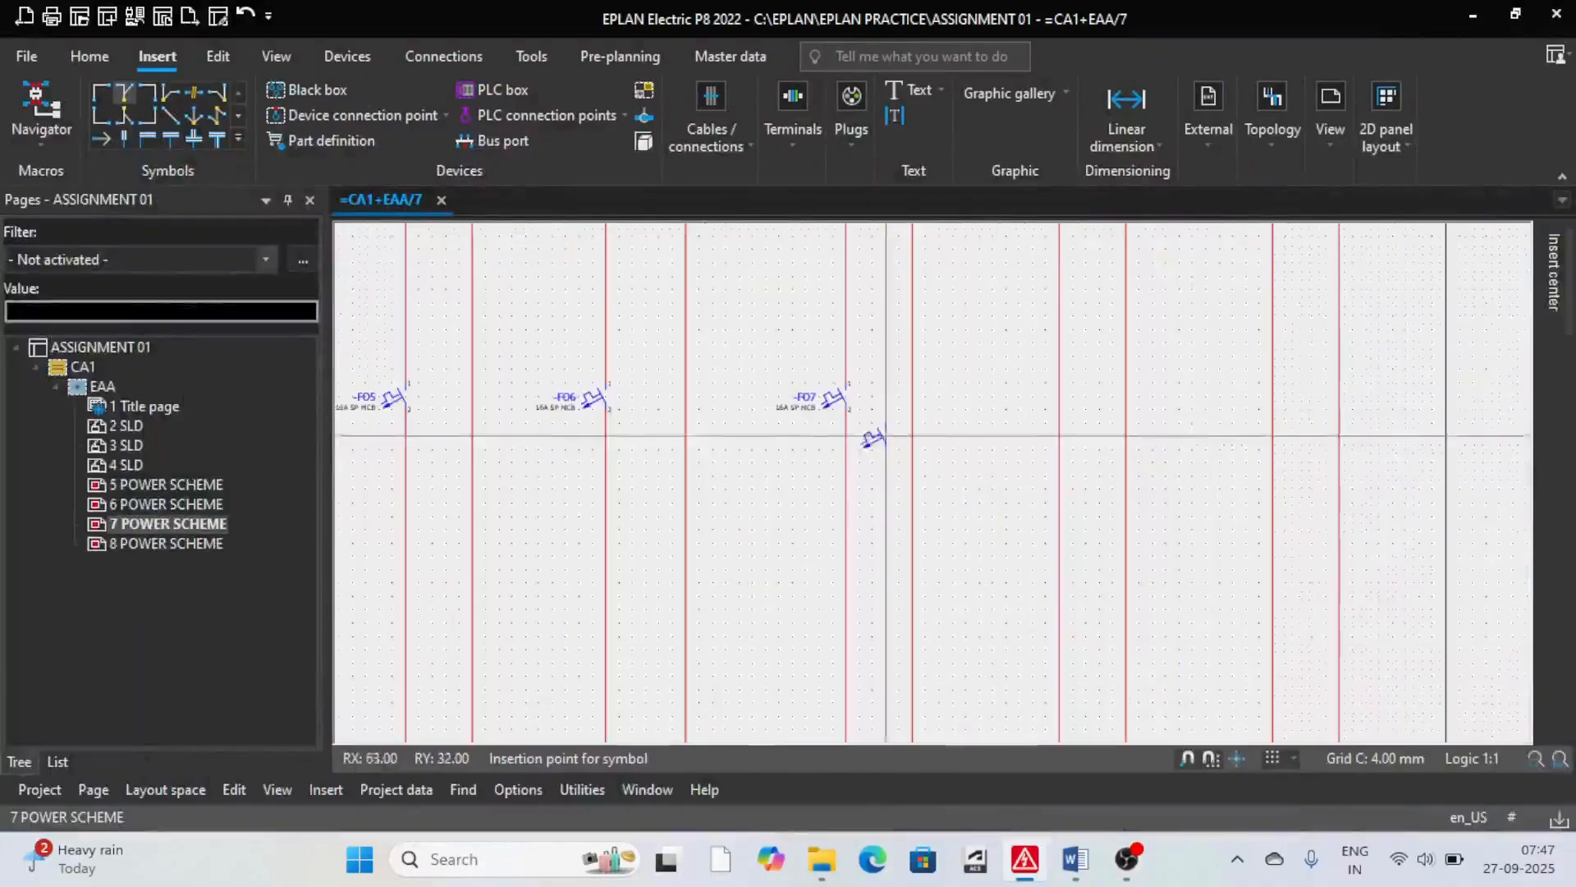
{"action": "scroll", "coordinate": [912, 408], "scroll_direction": "up", "scroll_amount": 4}
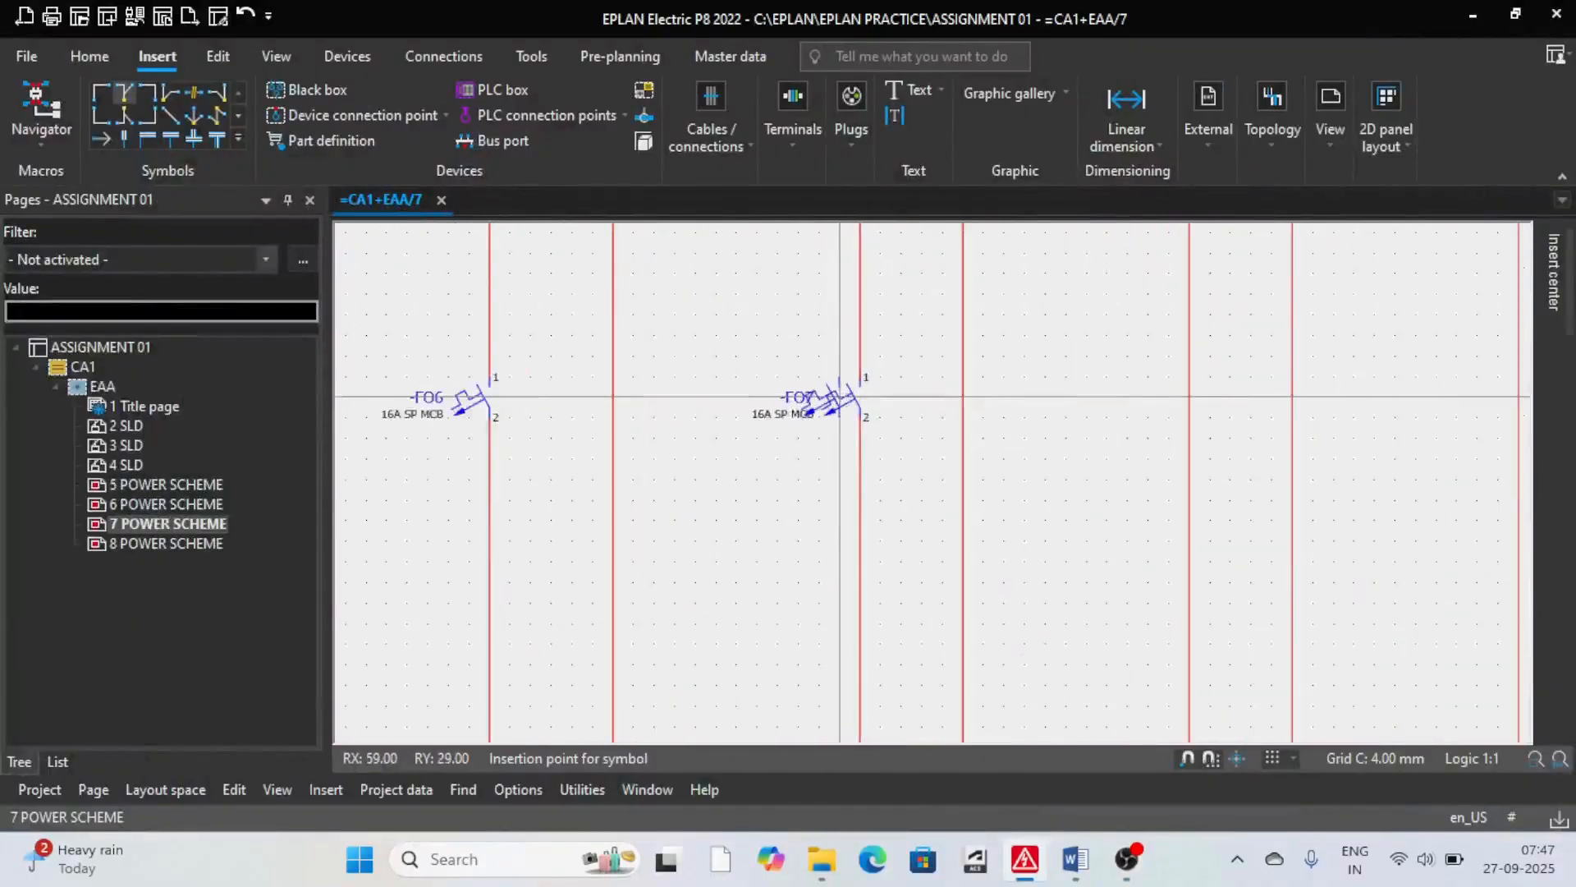
{"action": "scroll", "coordinate": [811, 424], "scroll_direction": "down", "scroll_amount": 4}
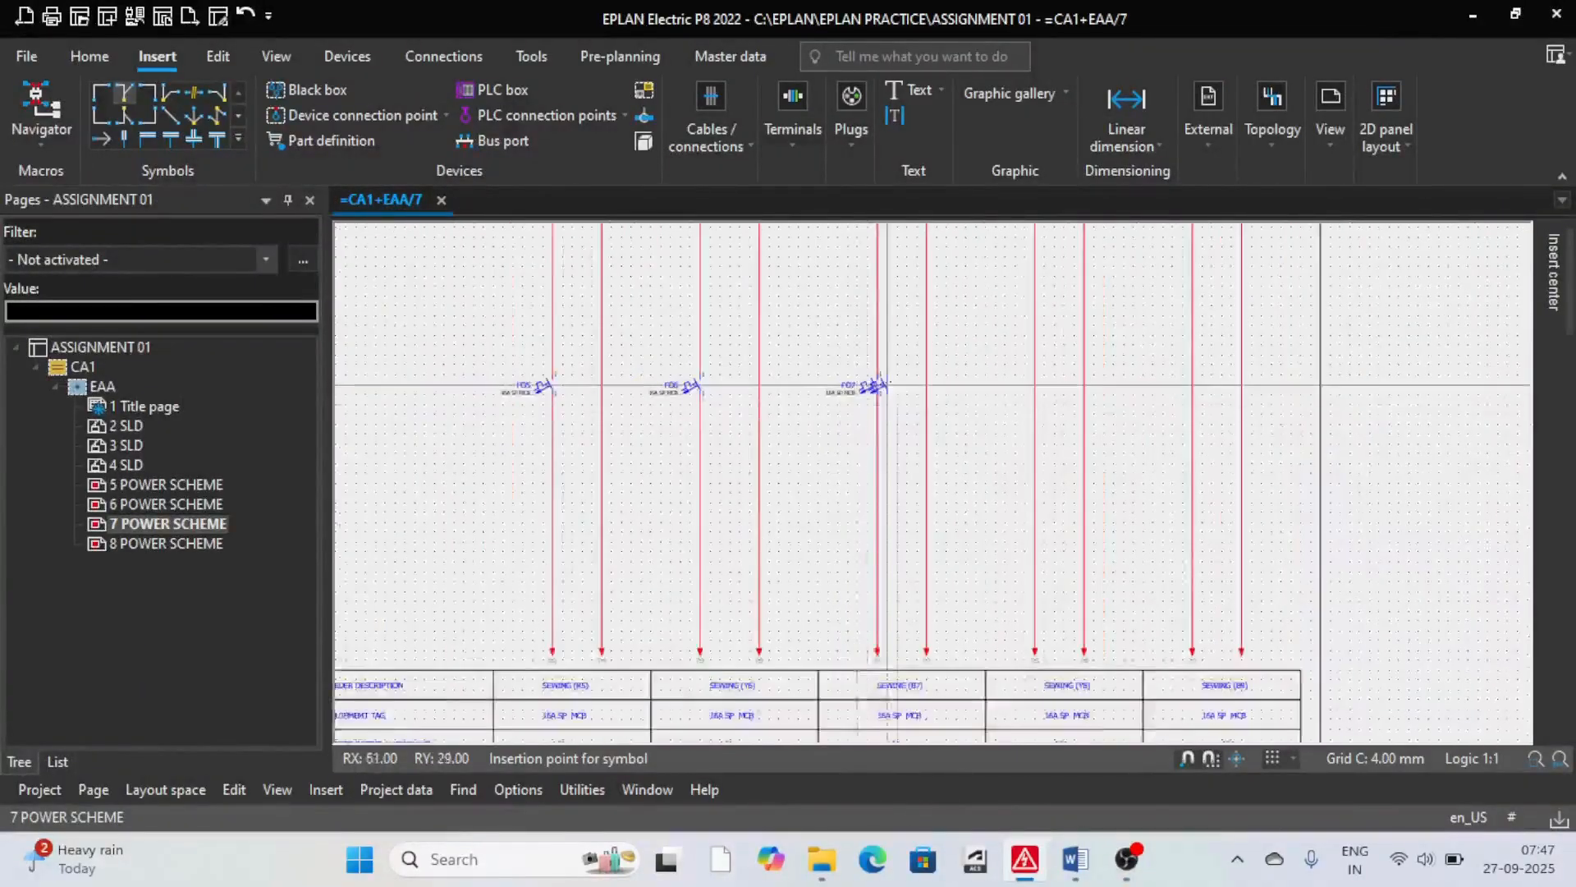
{"action": "scroll", "coordinate": [966, 441], "scroll_direction": "up", "scroll_amount": 4}
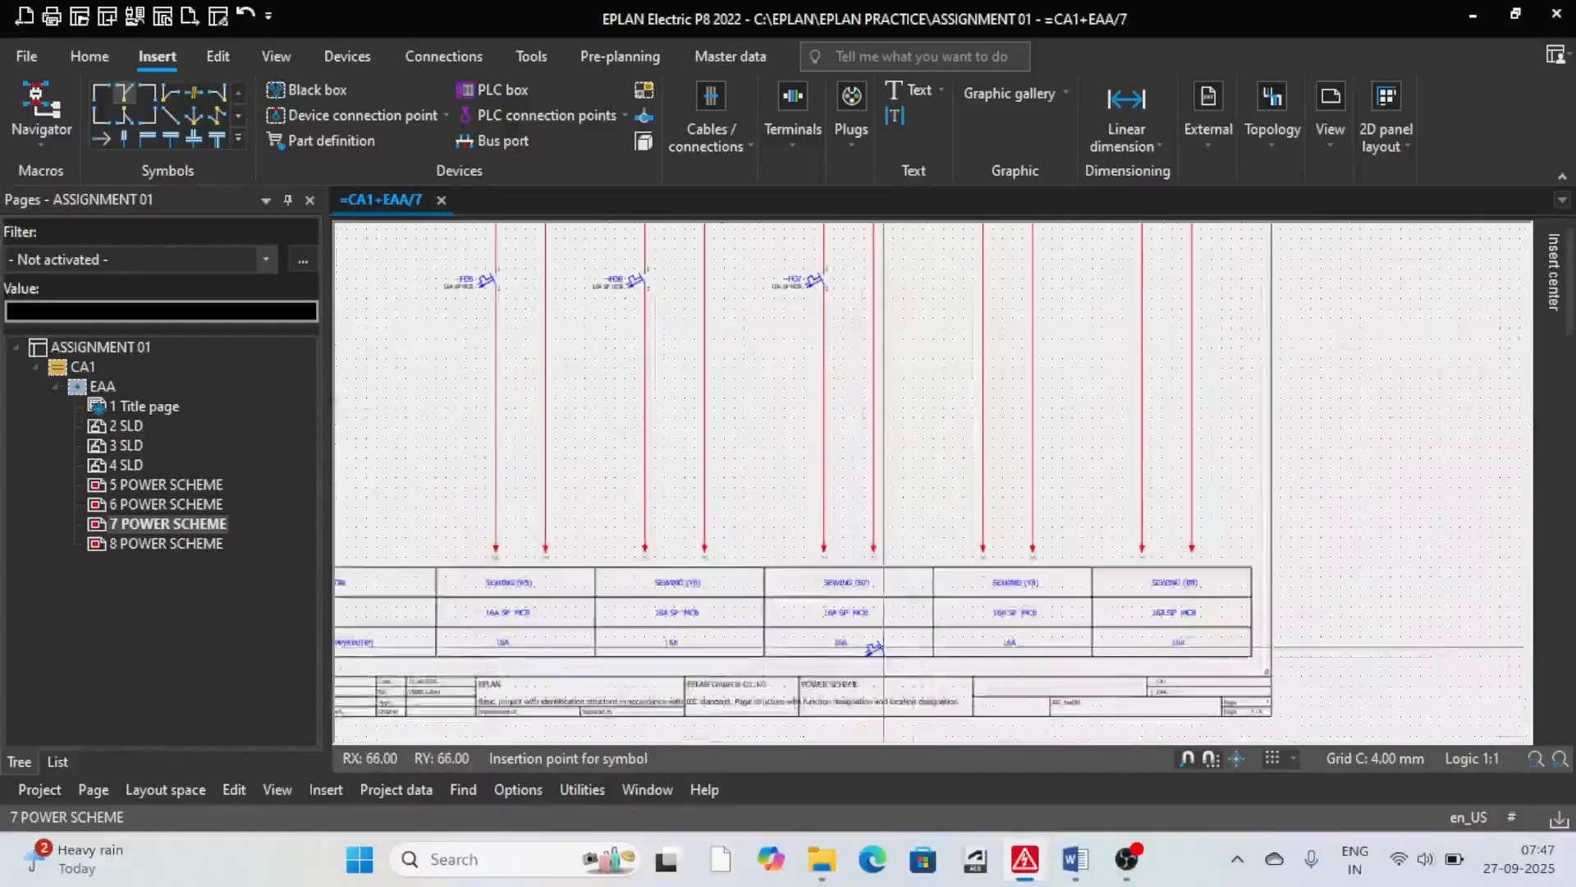
{"action": "scroll", "coordinate": [959, 574], "scroll_direction": "down", "scroll_amount": 4}
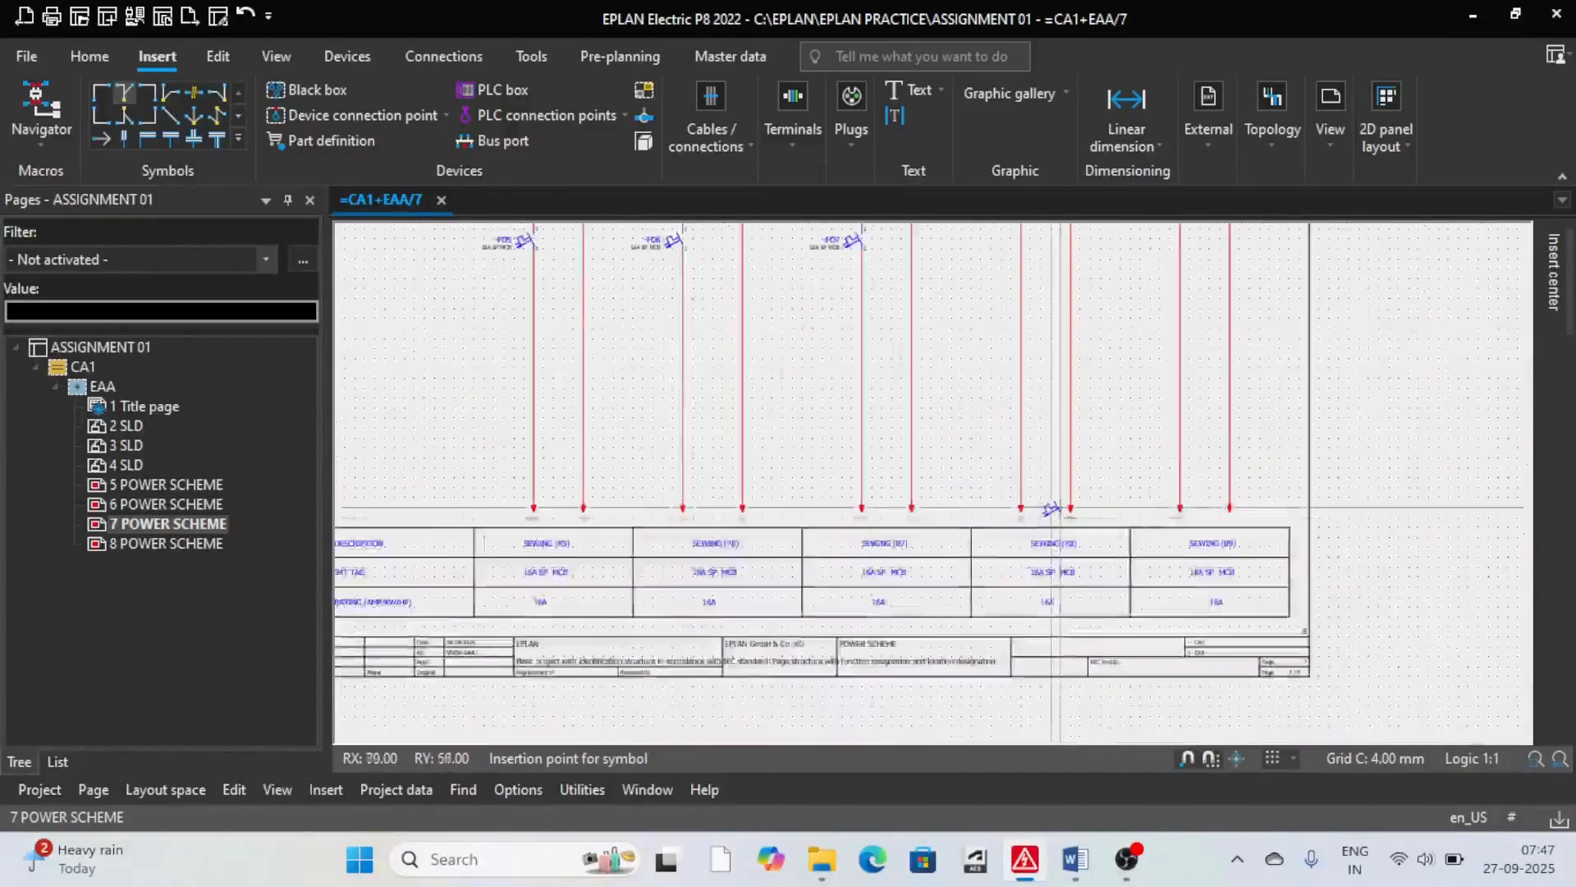
{"action": "scroll", "coordinate": [994, 240], "scroll_direction": "up", "scroll_amount": 3}
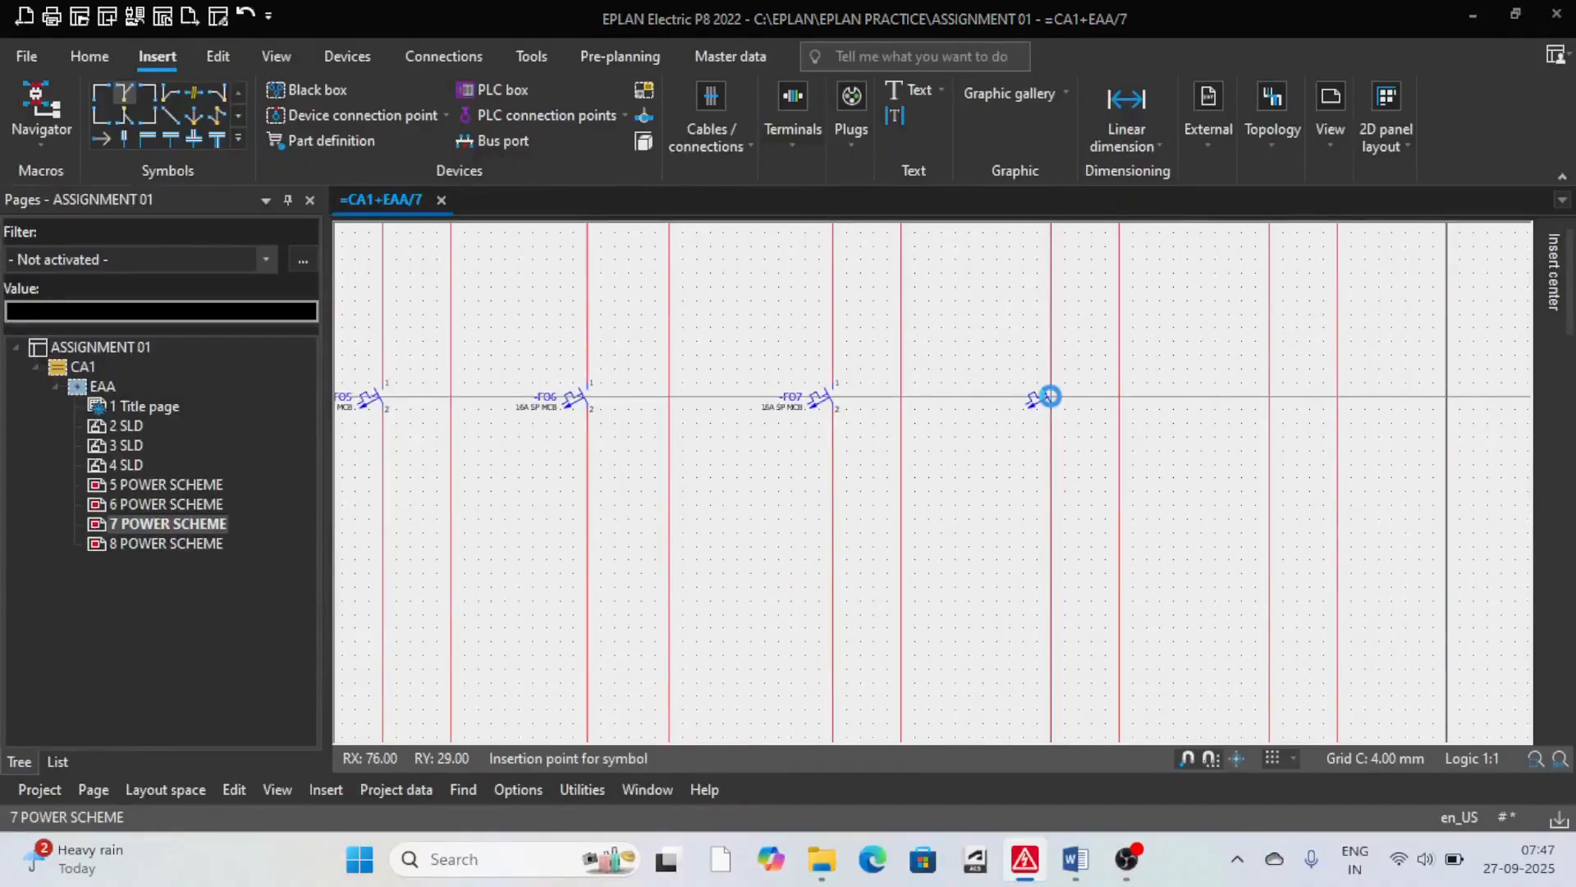
{"action": "left_click", "coordinate": [1051, 397]}
Step: Set the SEWING (Y8) breaker's displayed DT to -FO8 and its technical characteristics to 16A SP MCB
{"action": "left_click", "coordinate": [474, 167]}
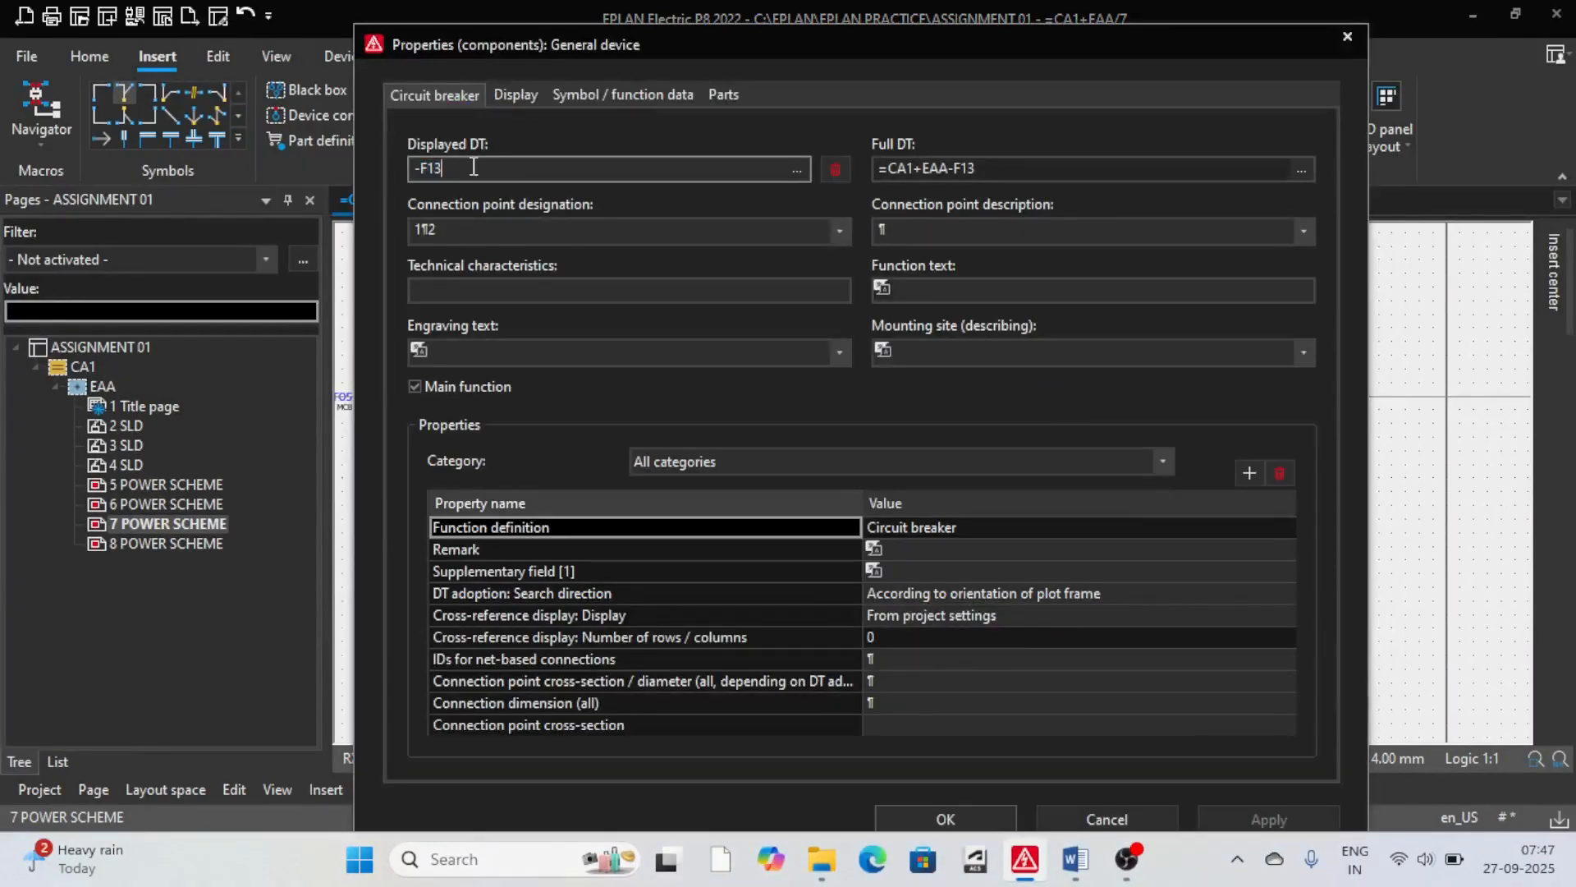
{"action": "key", "text": "BackSpace"}
{"action": "key", "text": "BackSpace"}
{"action": "type", "text": "O8"}
{"action": "left_click", "coordinate": [478, 296]}
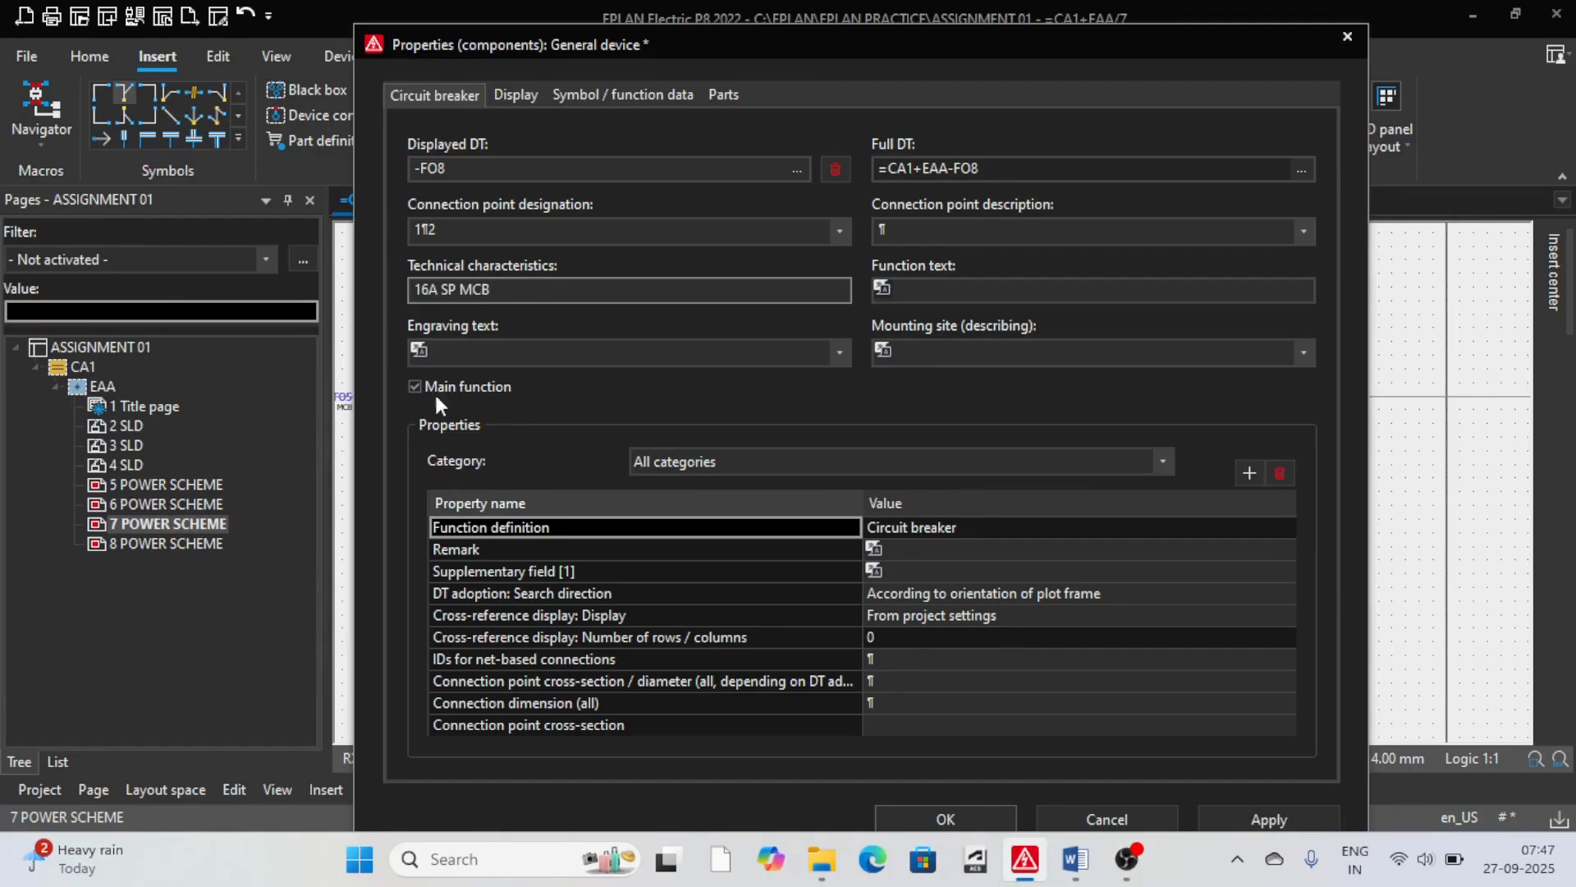
{"action": "left_click", "coordinate": [959, 818]}
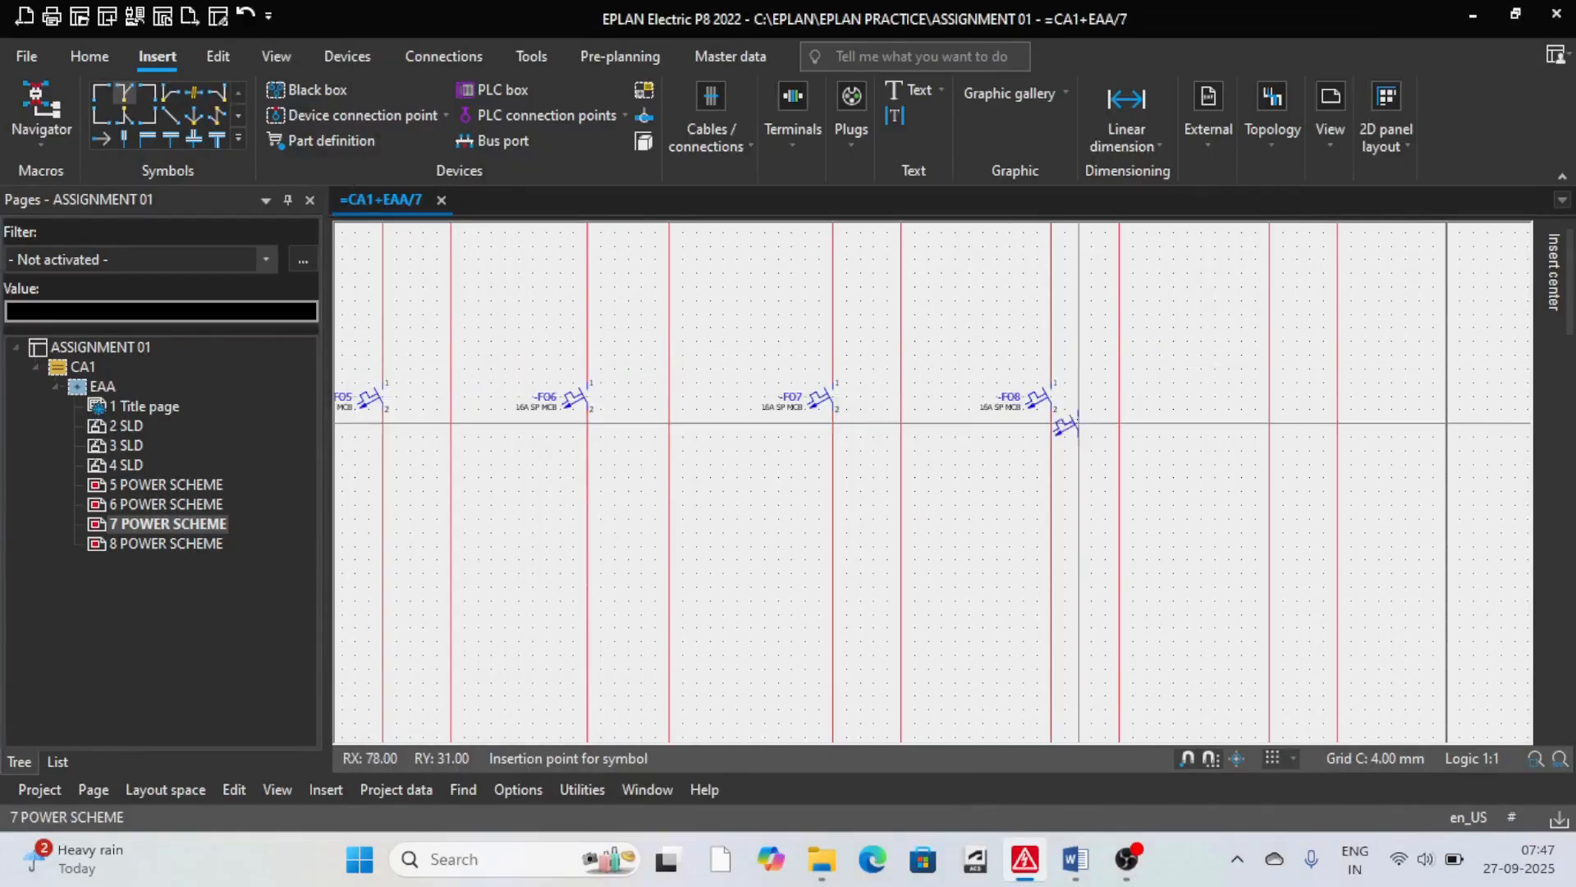
Step: Place a circuit breaker on the B line to SEWING (B9), level with the -FO8 breaker
{"action": "scroll", "coordinate": [1078, 423], "scroll_direction": "down", "scroll_amount": 2}
{"action": "scroll", "coordinate": [1072, 386], "scroll_direction": "up", "scroll_amount": 1}
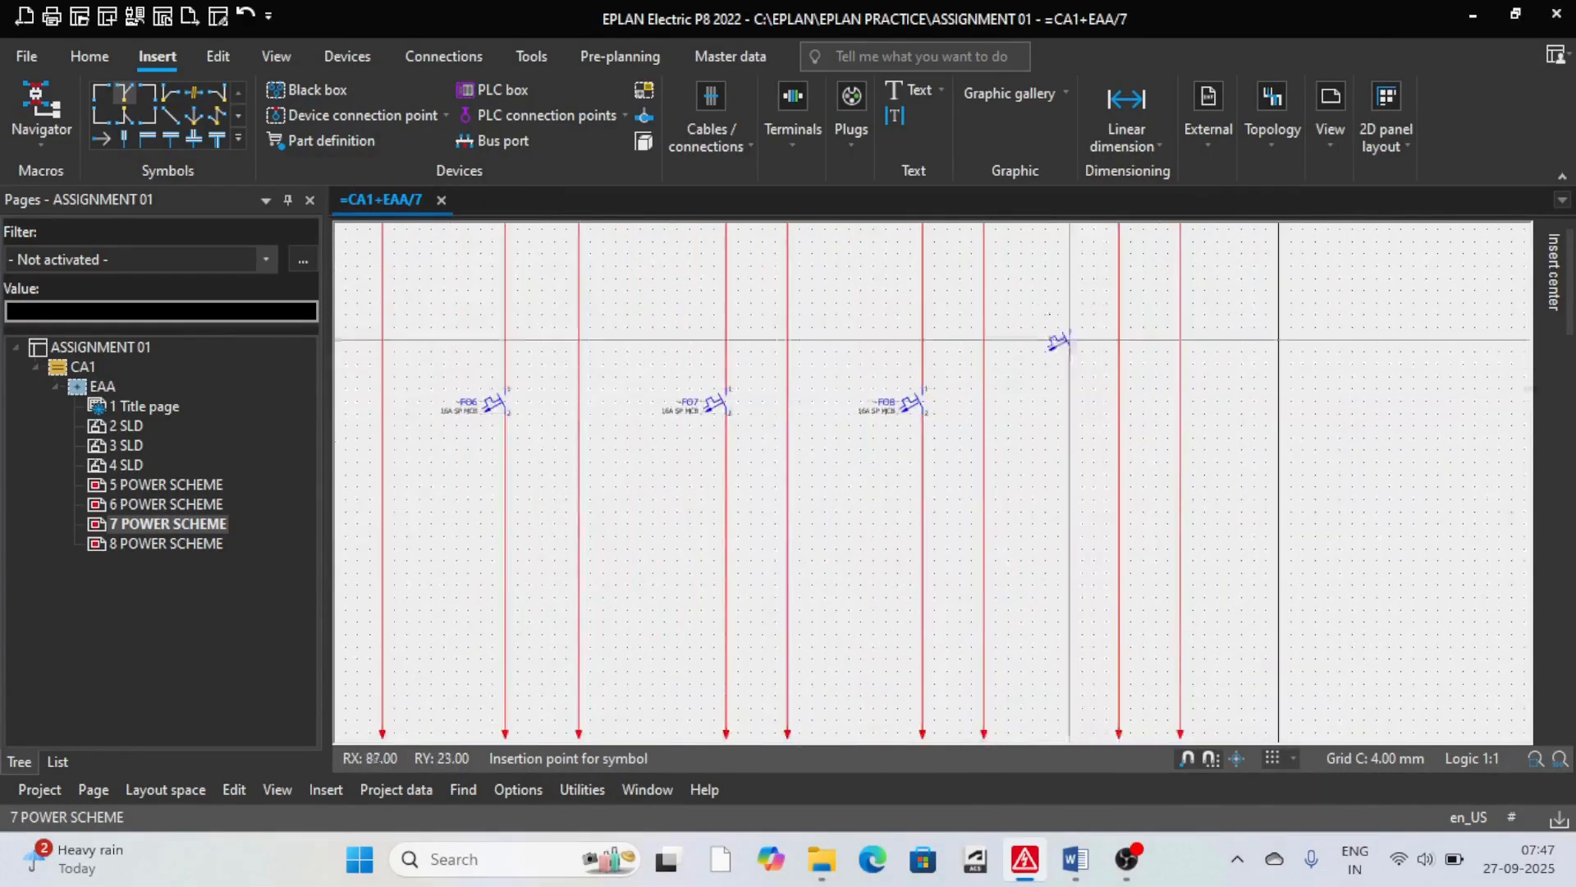
{"action": "scroll", "coordinate": [1069, 339], "scroll_direction": "down", "scroll_amount": 3}
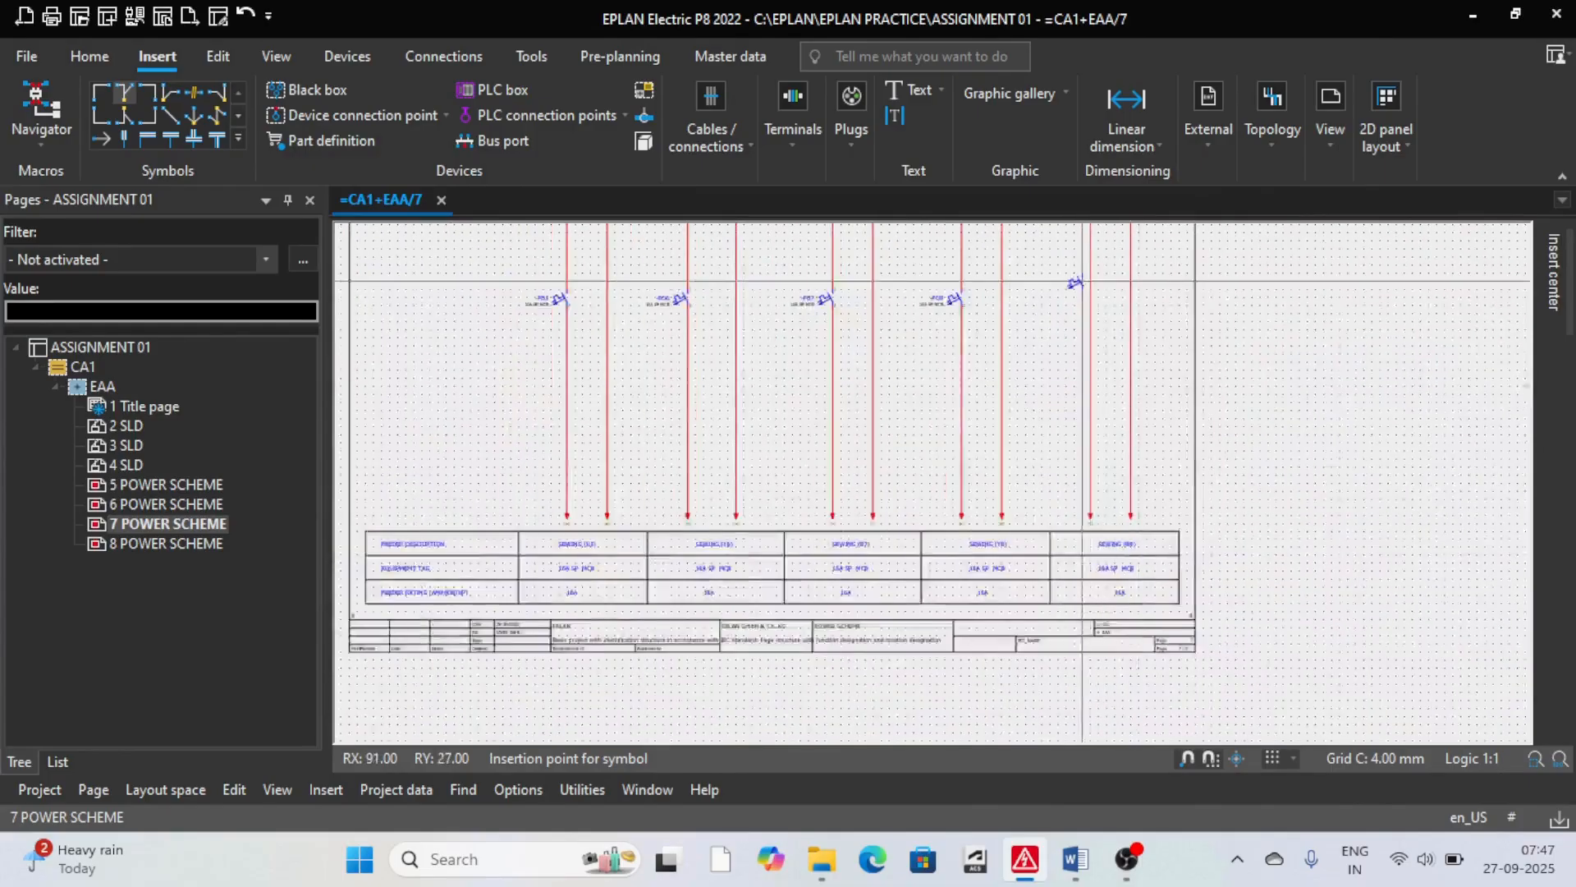
{"action": "scroll", "coordinate": [1078, 281], "scroll_direction": "up", "scroll_amount": 3}
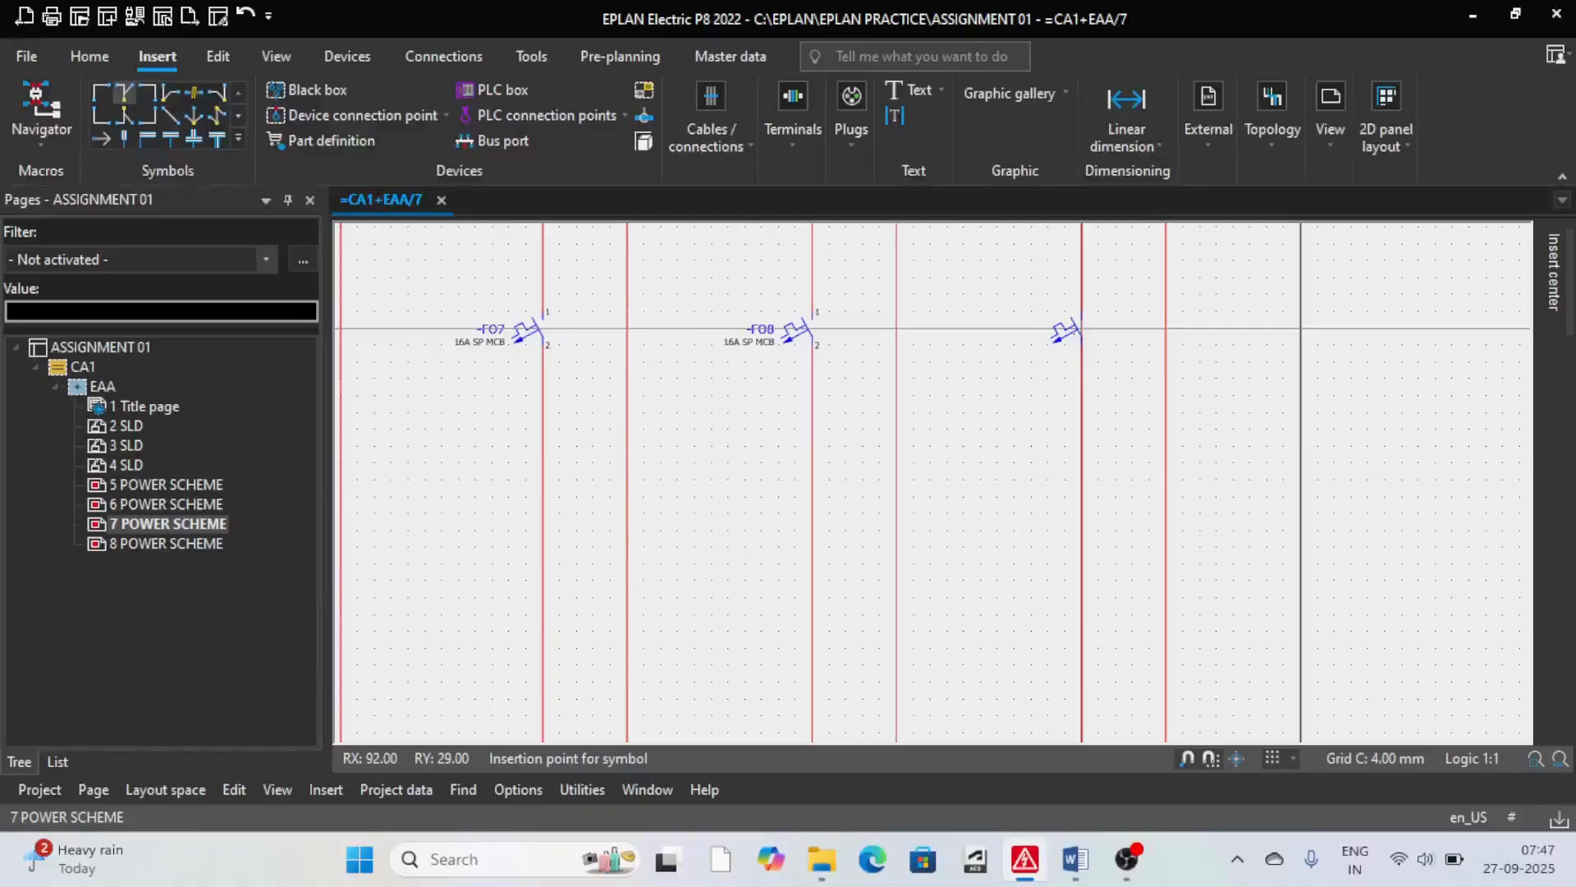
{"action": "left_click", "coordinate": [1082, 329]}
{"action": "left_click", "coordinate": [1082, 329]}
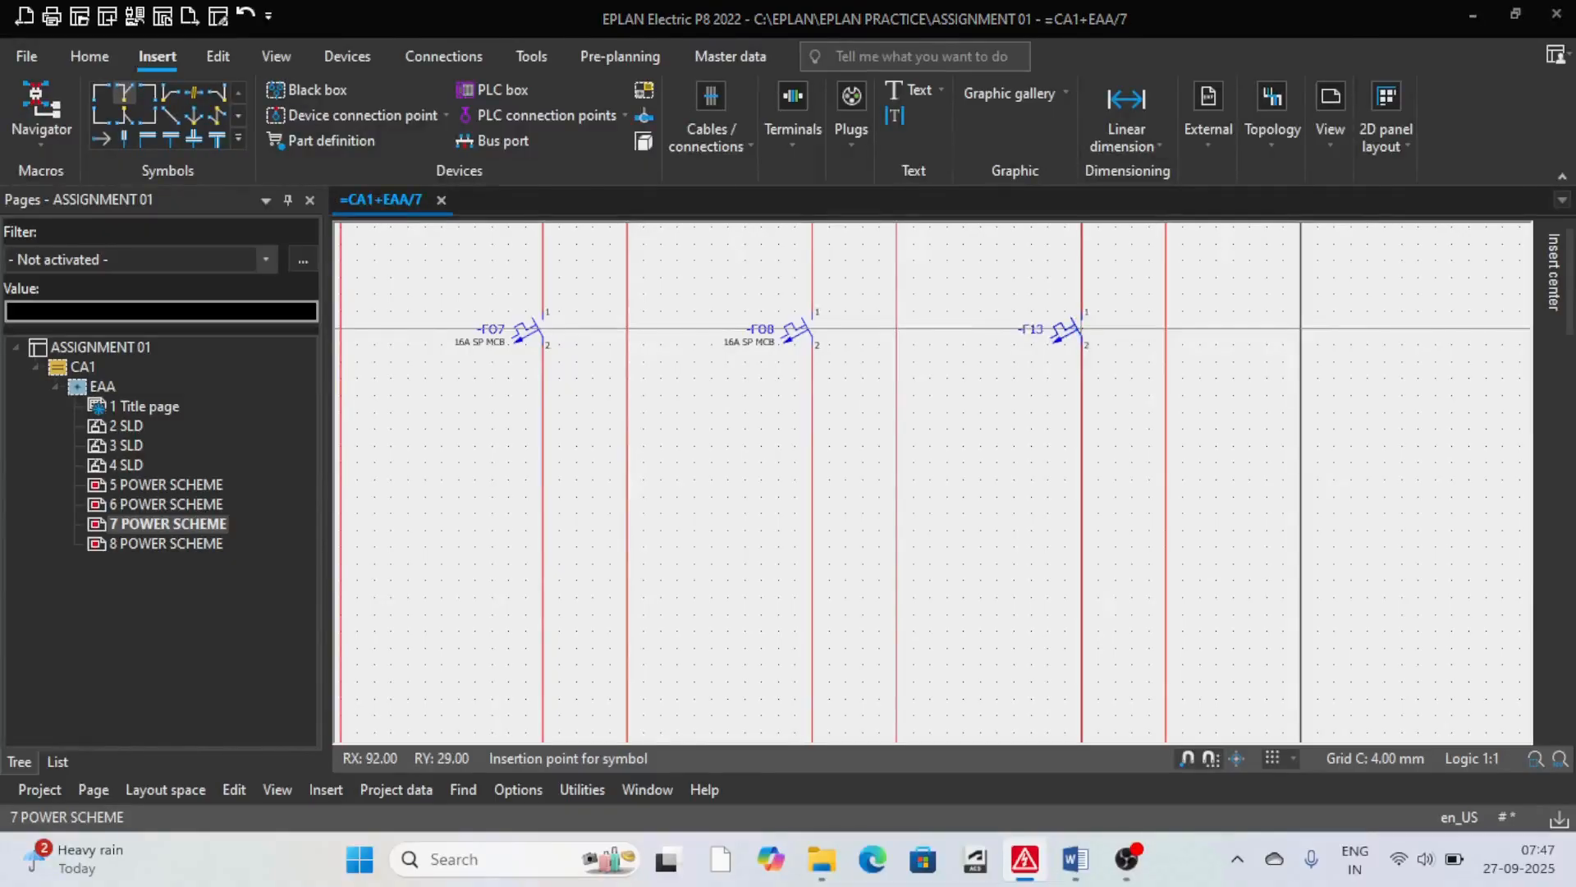
Step: Set the SEWING (B9) breaker's displayed DT to -FO9 and its technical characteristics to 16A SP MCB
{"action": "left_click", "coordinate": [420, 287]}
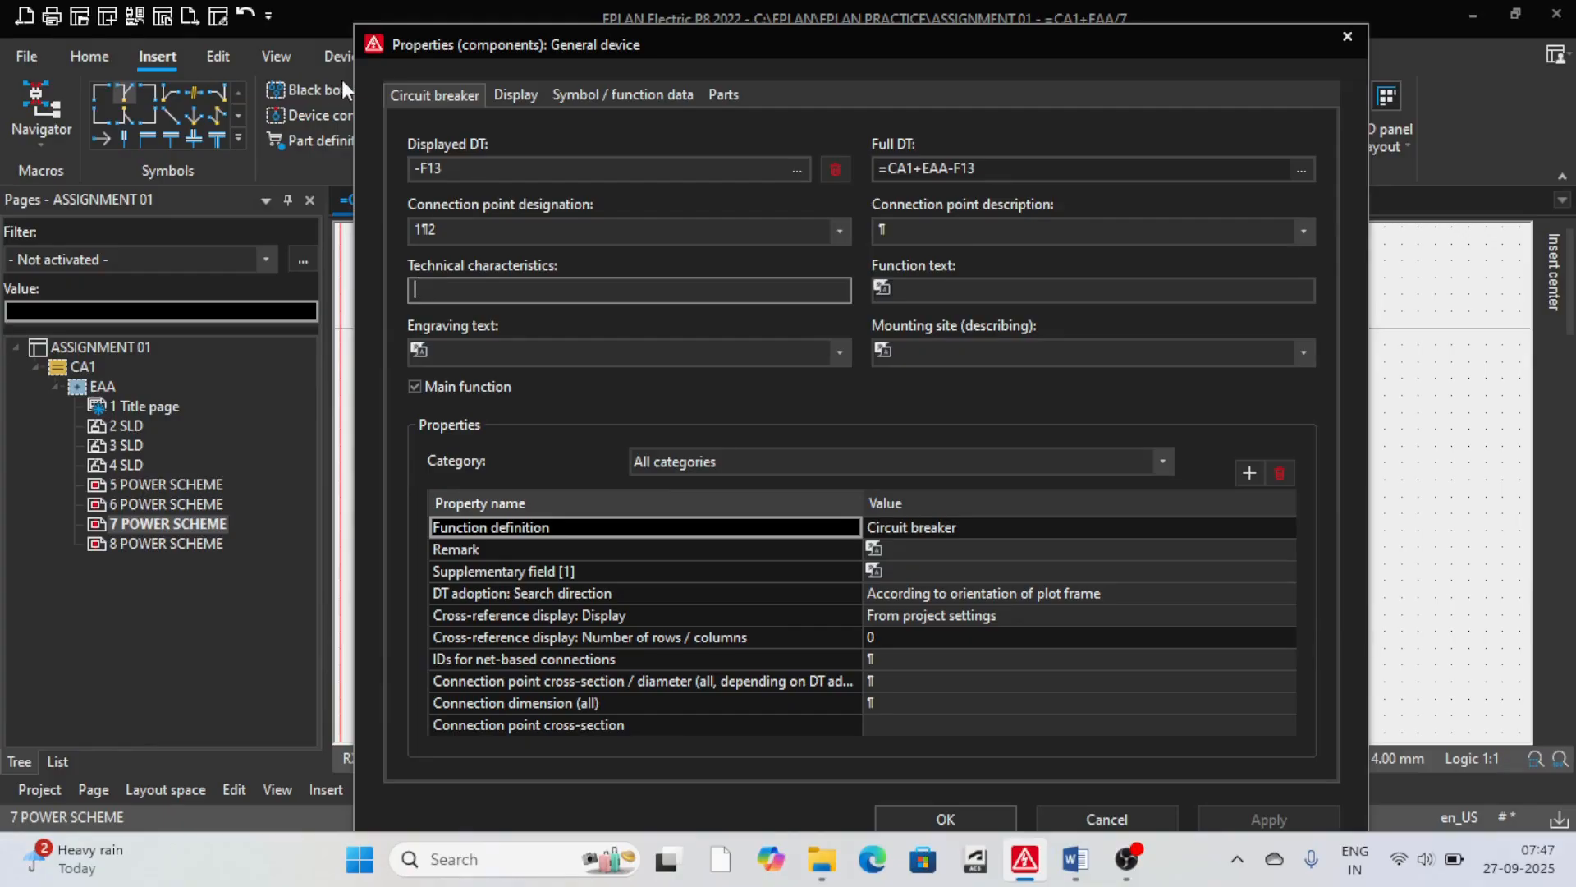
{"action": "left_click", "coordinate": [474, 172]}
{"action": "key", "text": "BackSpace"}
{"action": "key", "text": "BackSpace"}
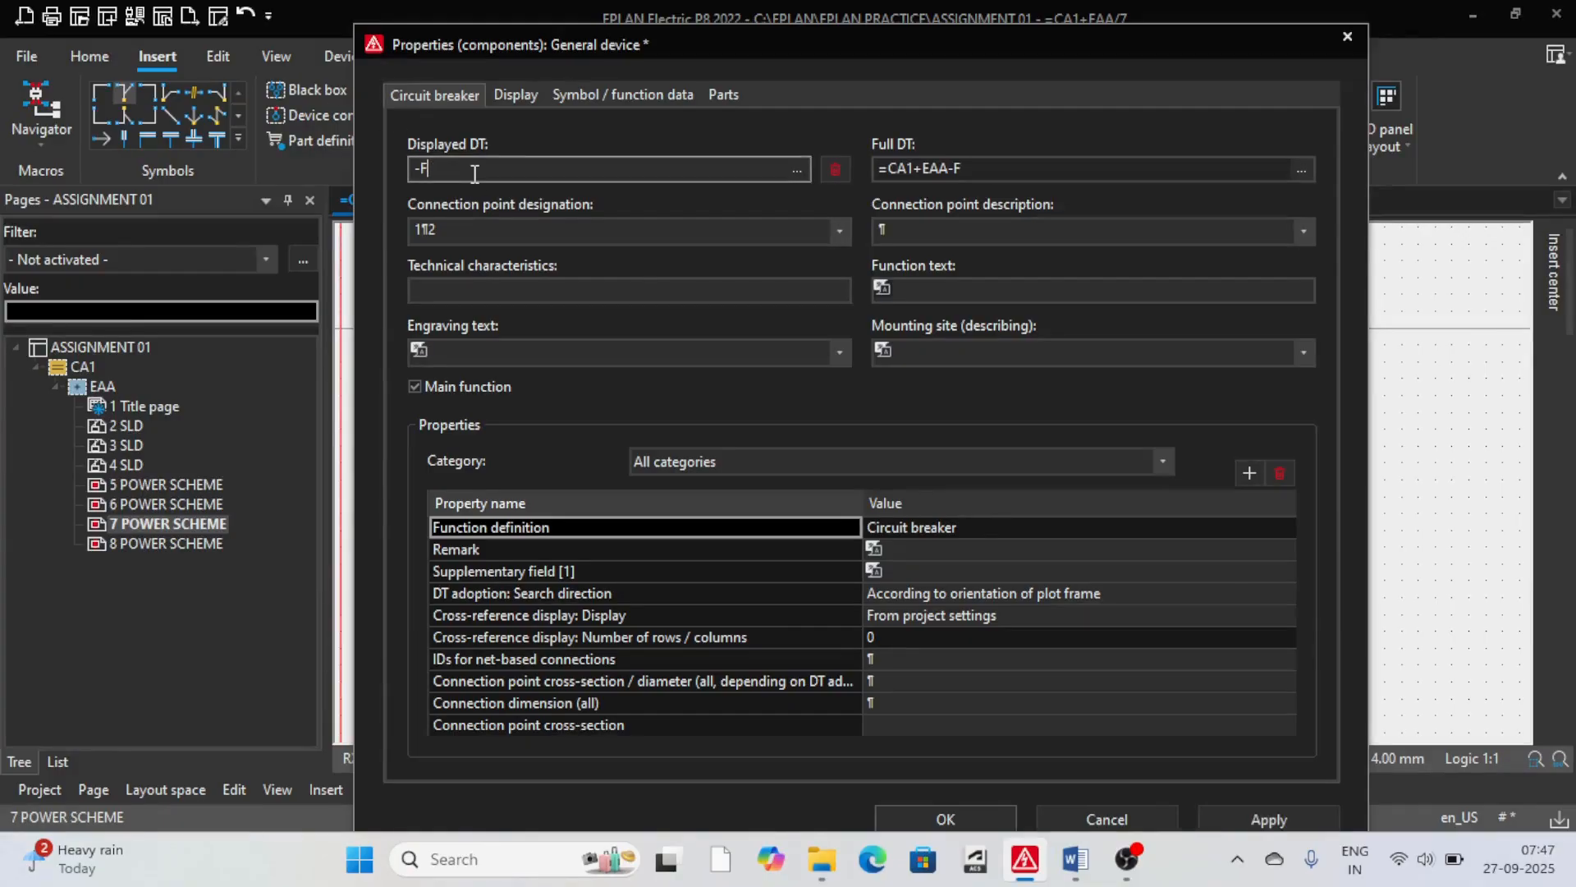
{"action": "type", "text": "O9"}
{"action": "left_click", "coordinate": [450, 294]}
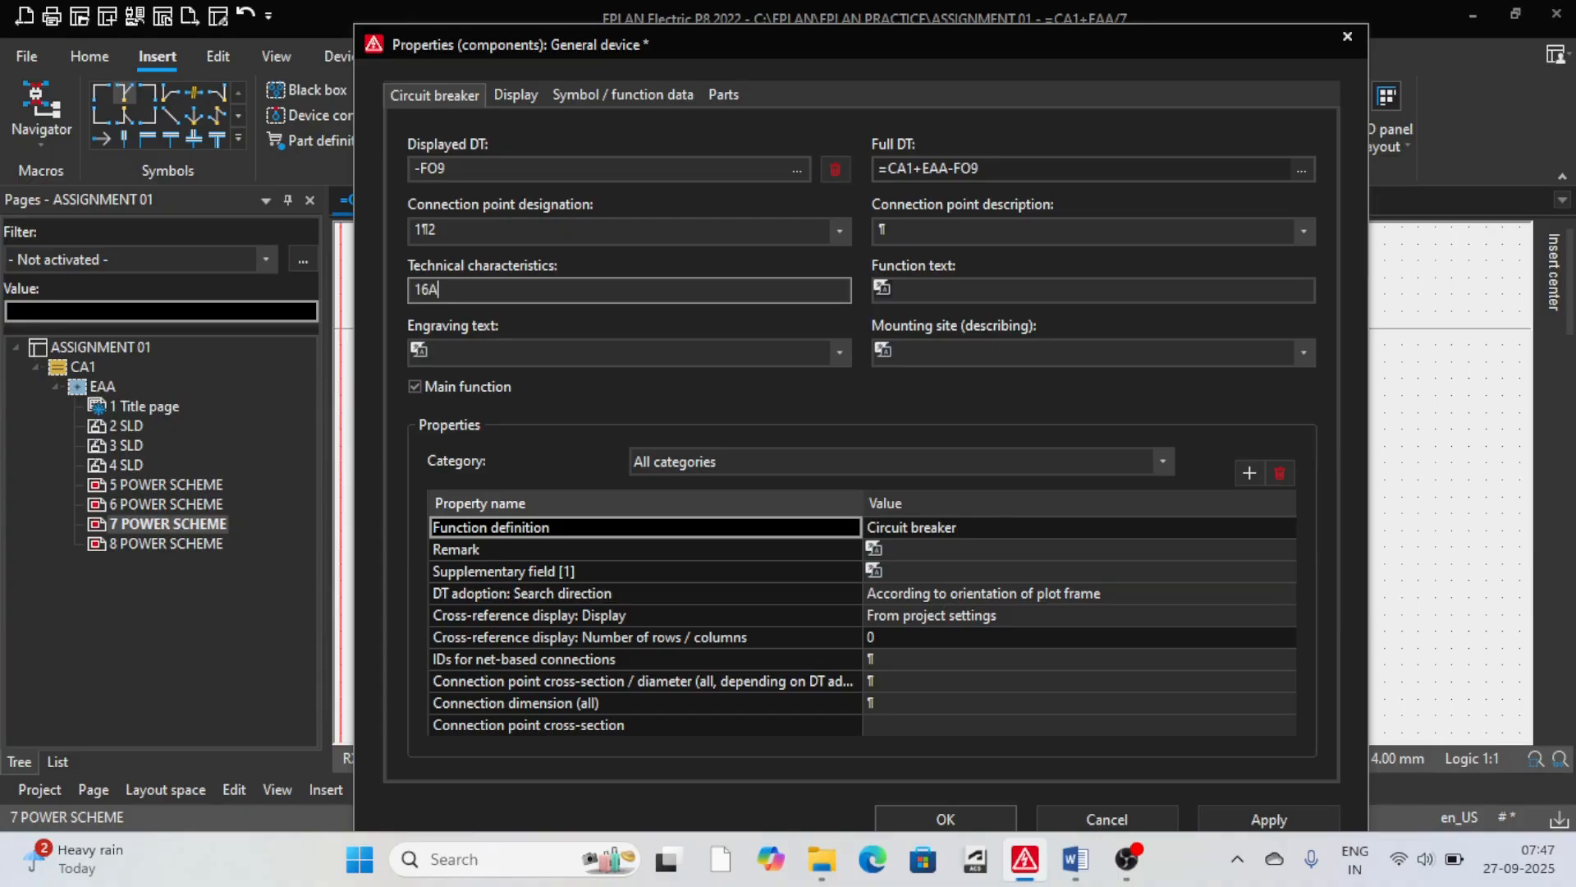
{"action": "type", "text": "16A SP MCB"}
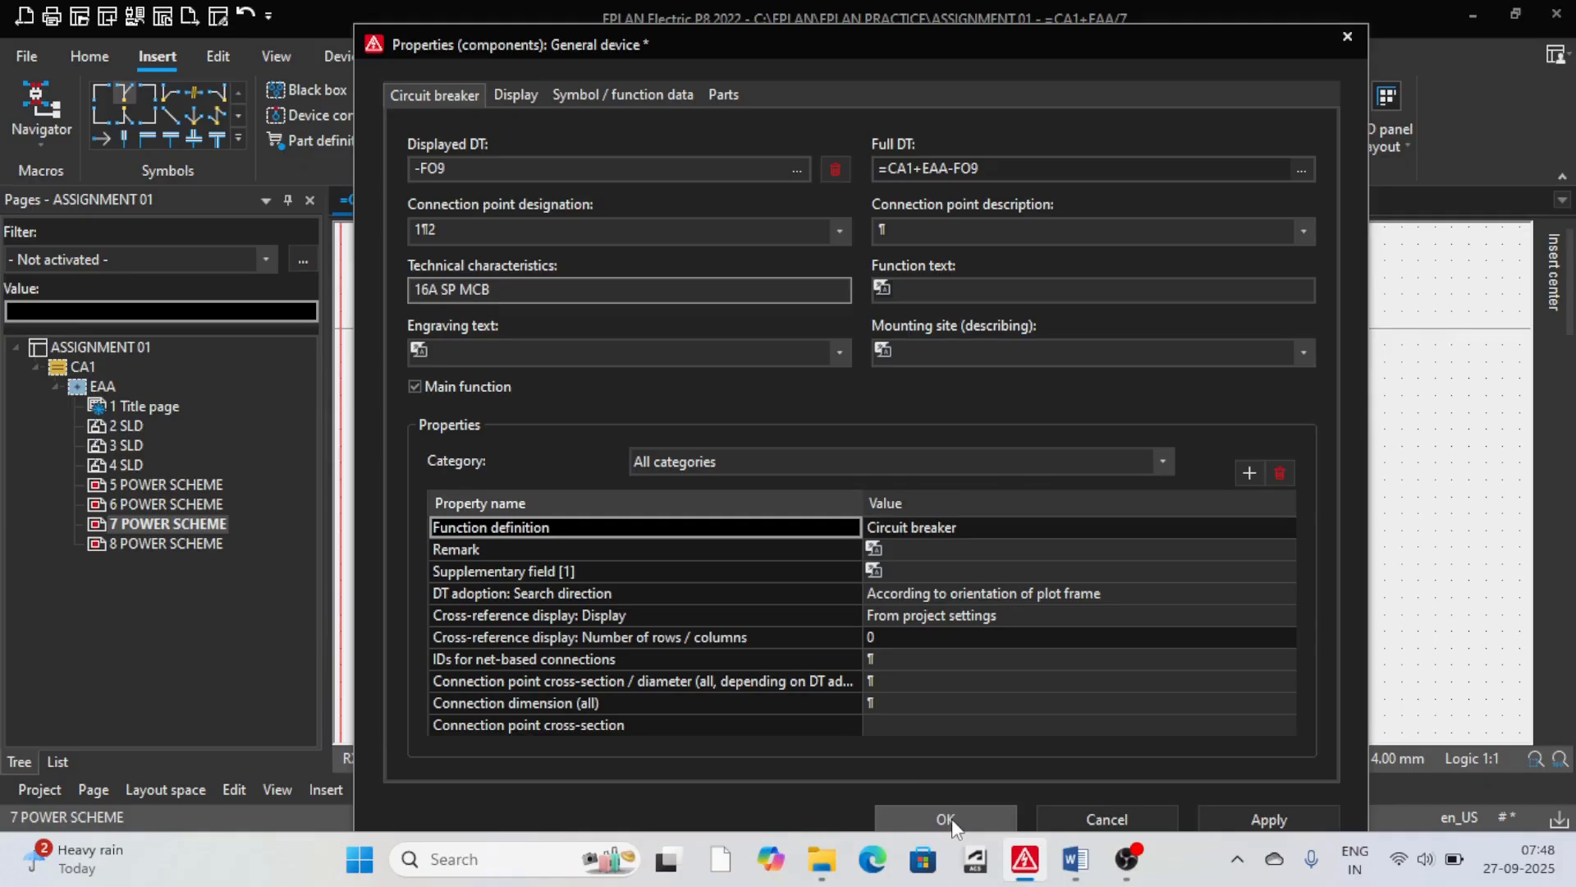
{"action": "left_click", "coordinate": [946, 819]}
Step: Place an XTR1 two-connection isolating terminal on the N line to SEWING (R5), level with the -FO5 breaker
{"action": "scroll", "coordinate": [885, 361], "scroll_direction": "down", "scroll_amount": 3}
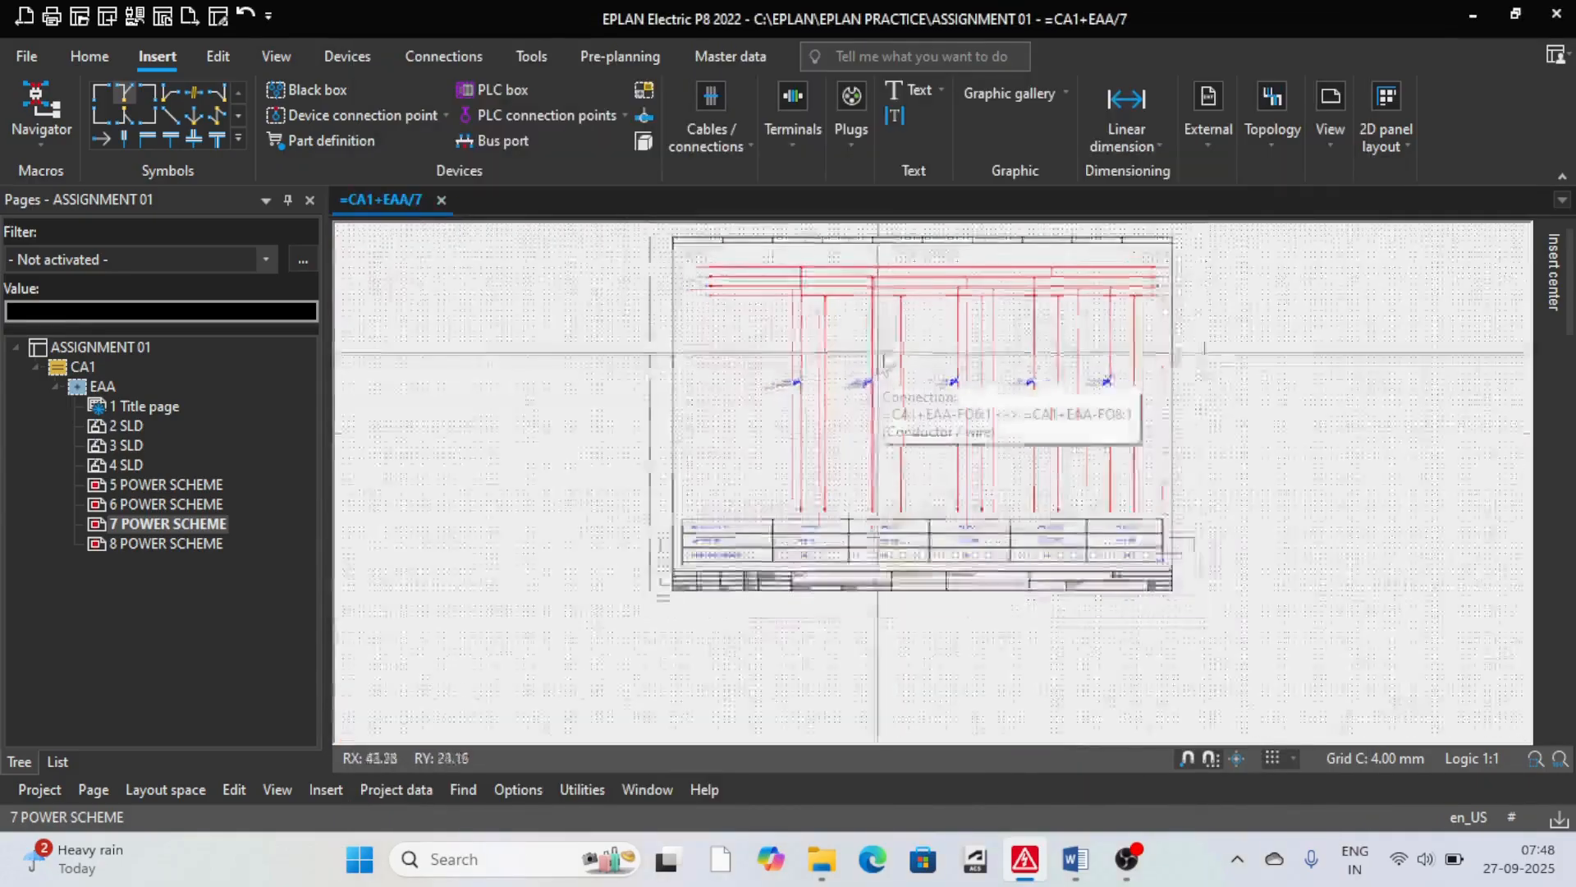
{"action": "scroll", "coordinate": [885, 359], "scroll_direction": "up", "scroll_amount": 3}
{"action": "left_click", "coordinate": [1553, 271]}
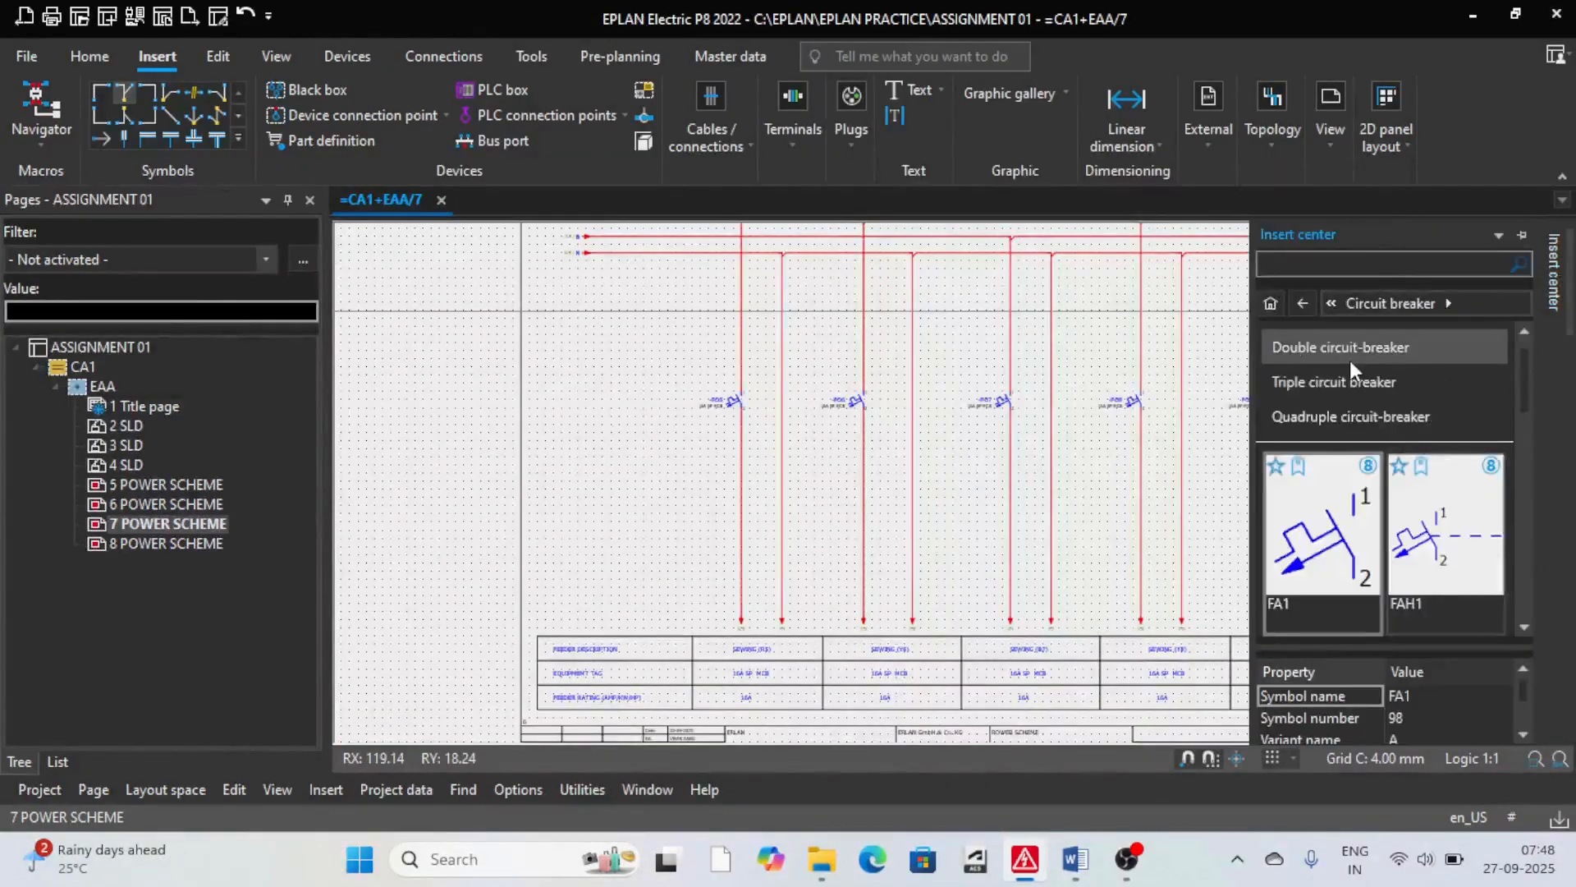
{"action": "left_click", "coordinate": [1296, 301]}
{"action": "left_click", "coordinate": [1295, 302]}
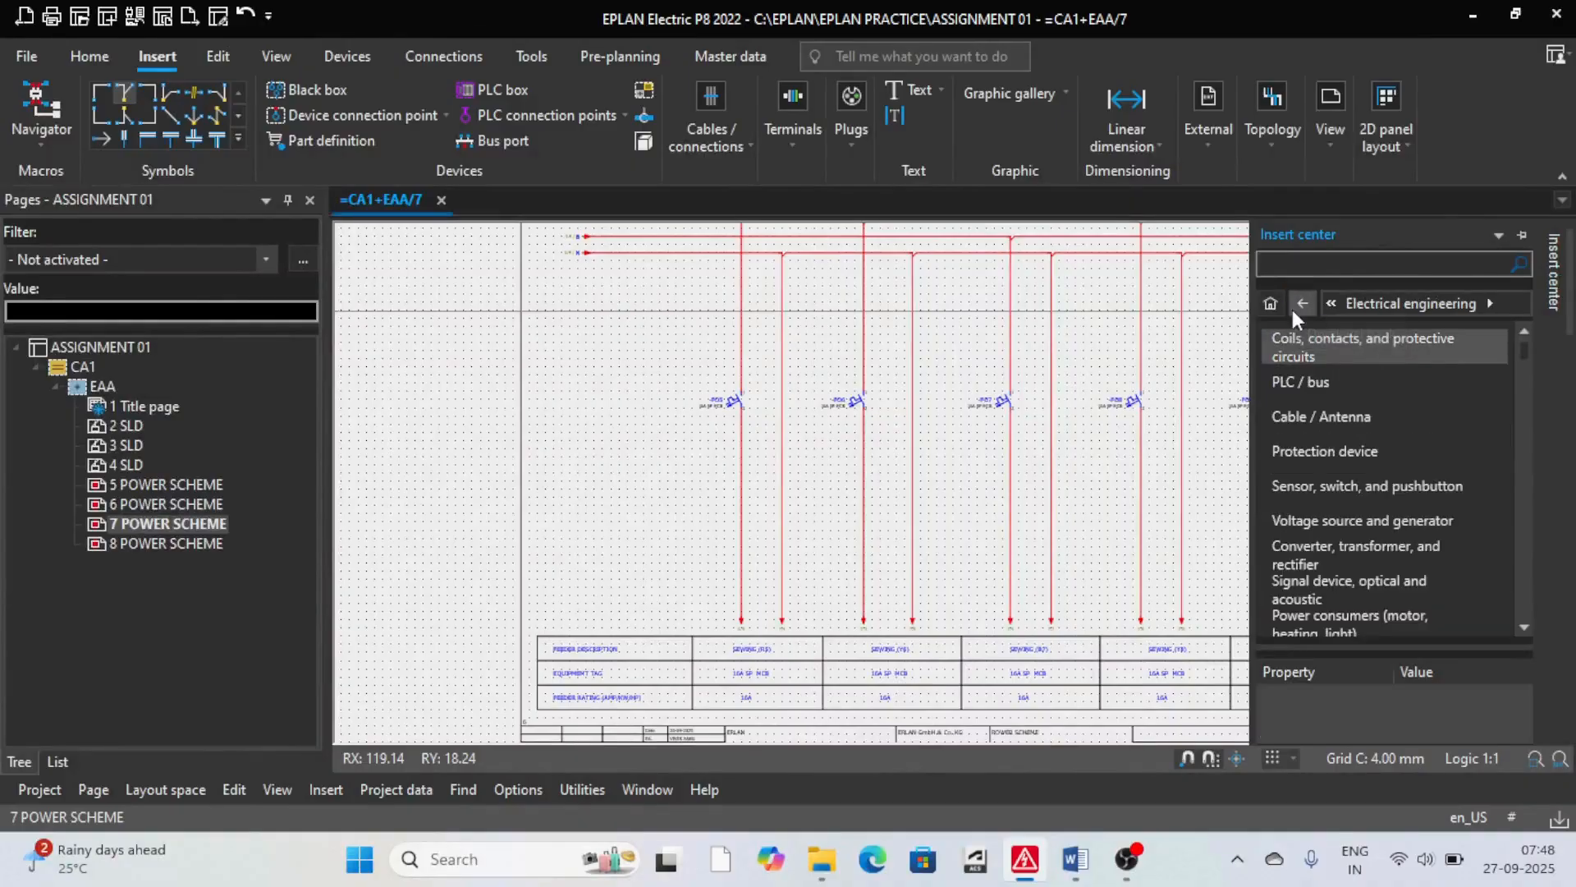
{"action": "left_click", "coordinate": [1295, 303]}
{"action": "left_click", "coordinate": [1324, 350]}
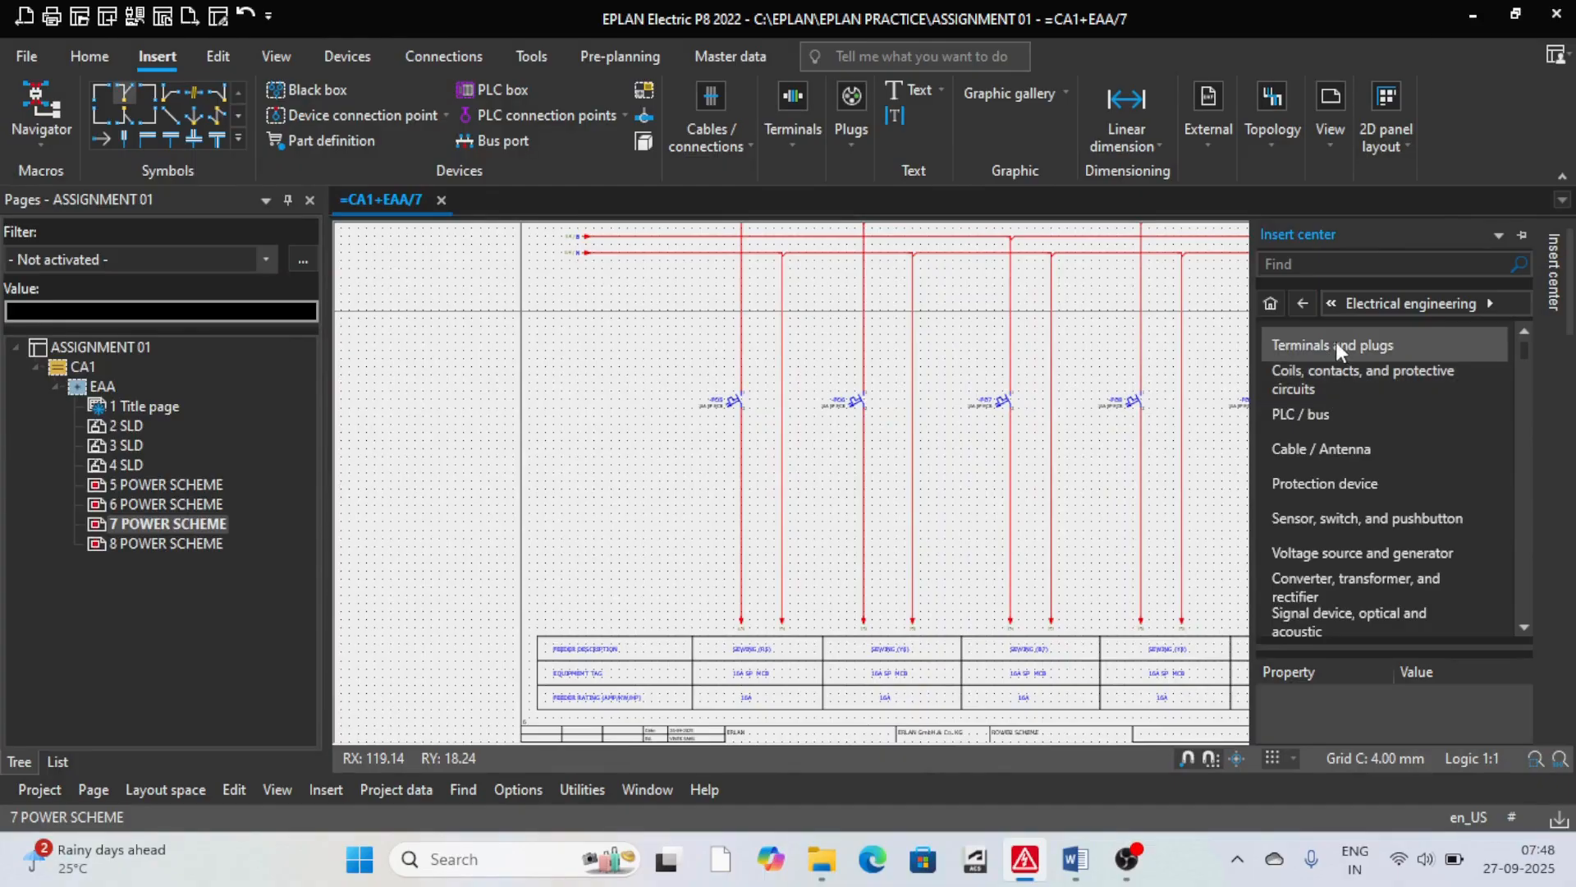
{"action": "left_click", "coordinate": [1310, 348]}
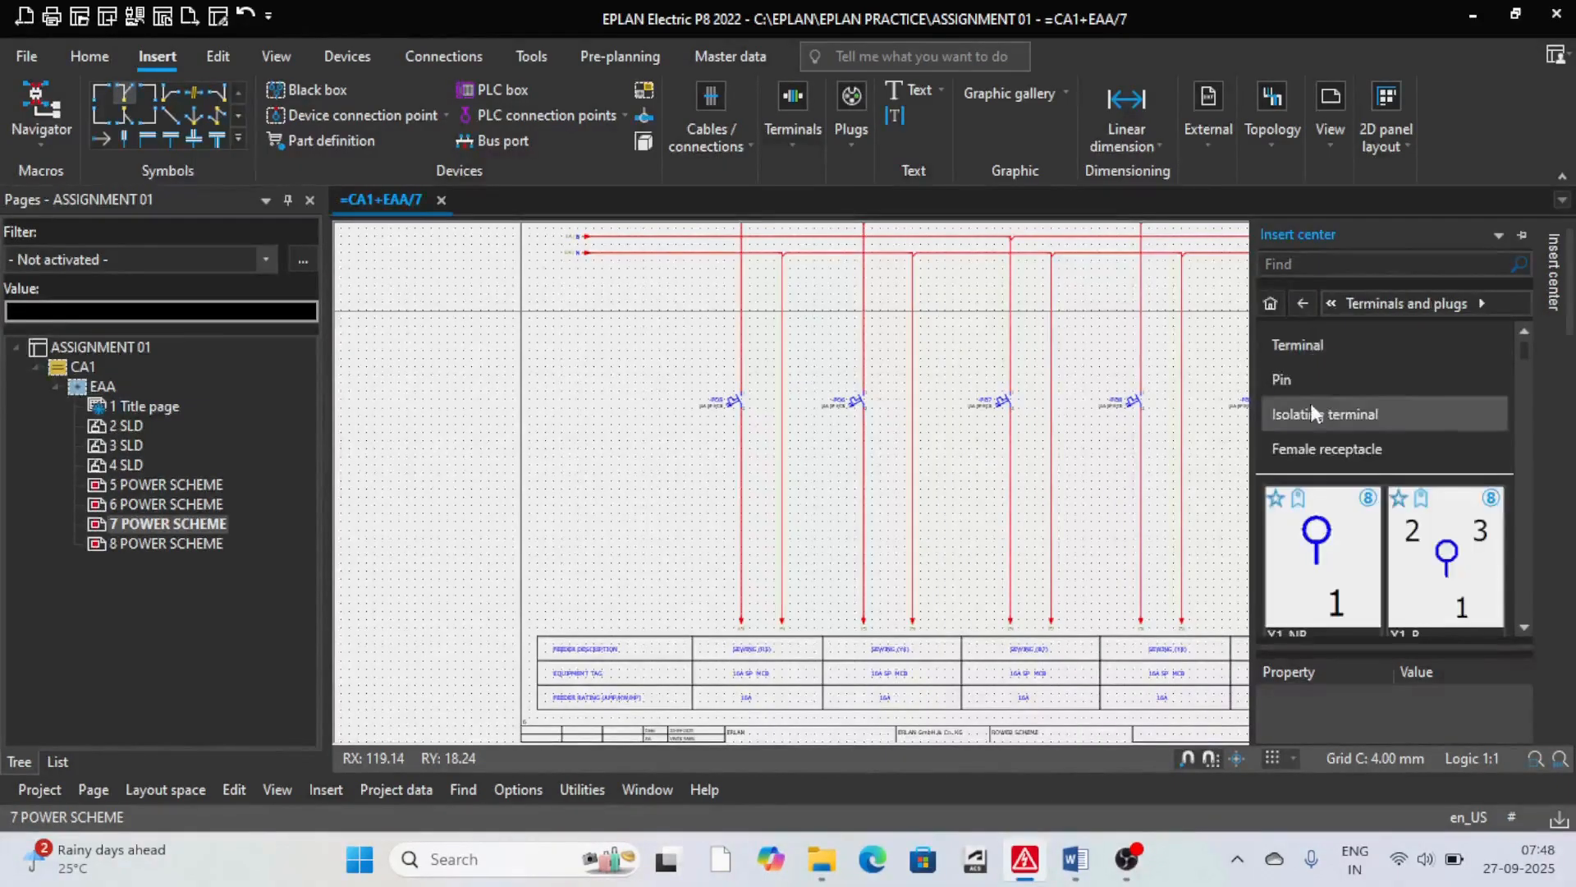
{"action": "left_click", "coordinate": [1325, 416]}
{"action": "left_click", "coordinate": [1320, 465]}
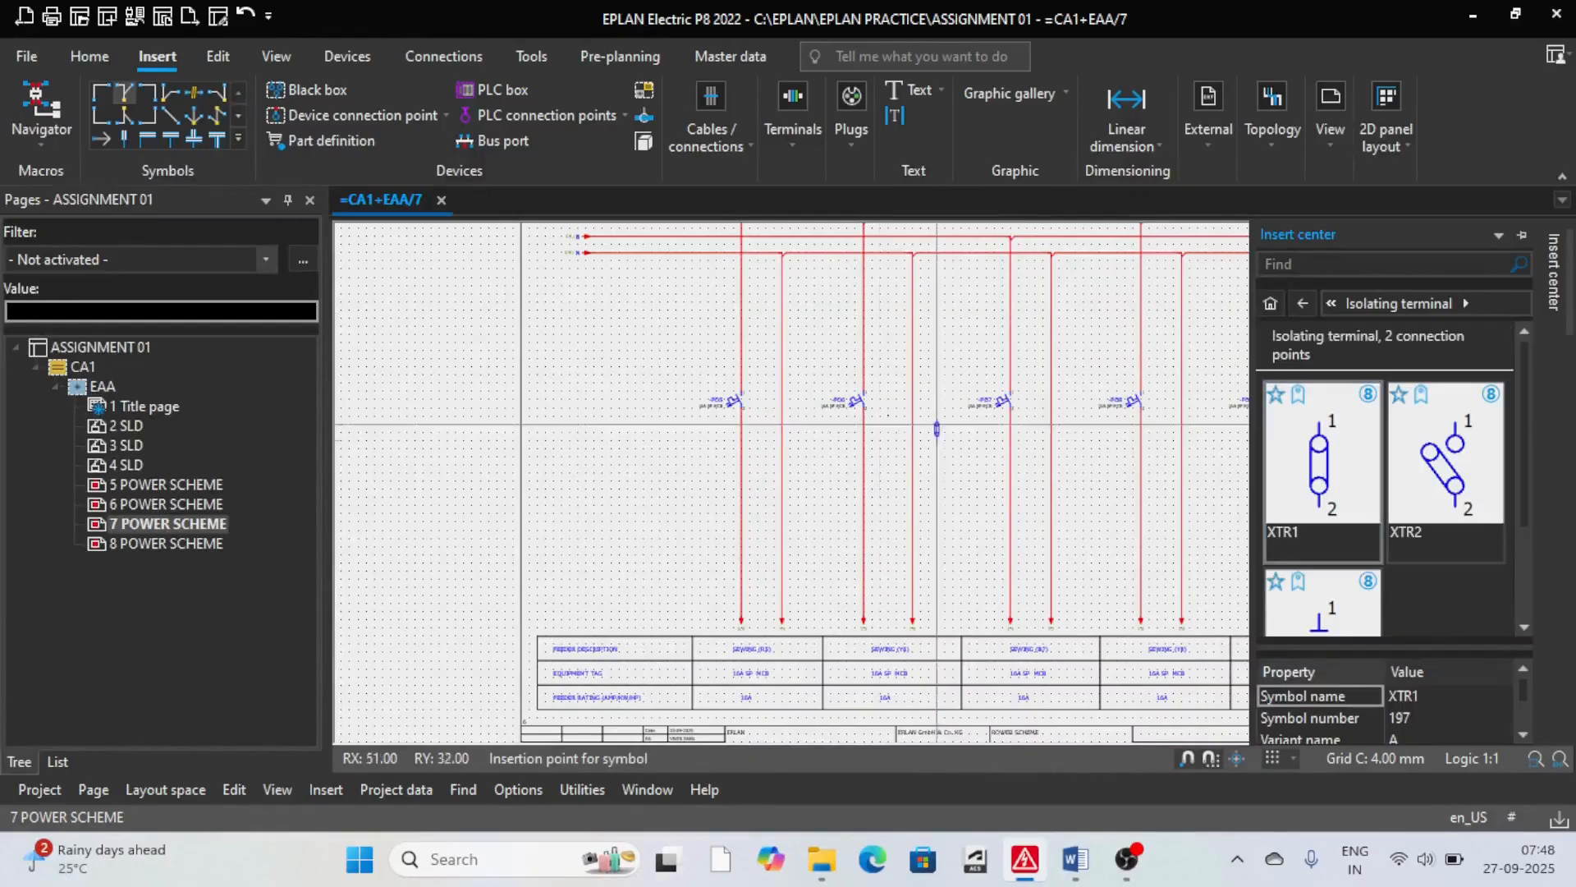
{"action": "scroll", "coordinate": [778, 397], "scroll_direction": "up", "scroll_amount": 2}
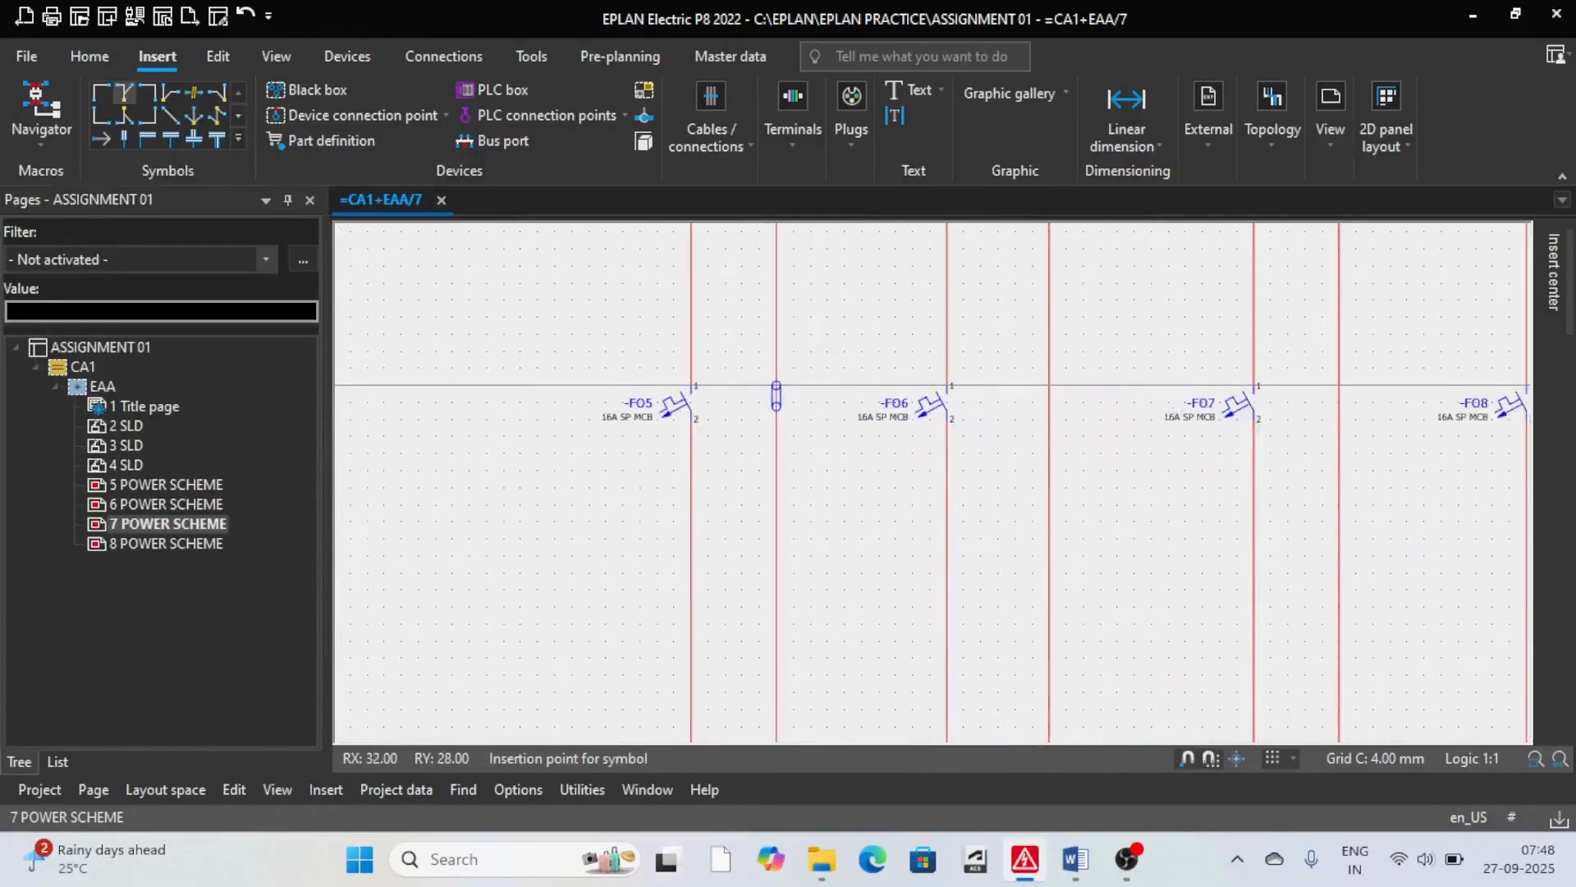
{"action": "left_click", "coordinate": [776, 386]}
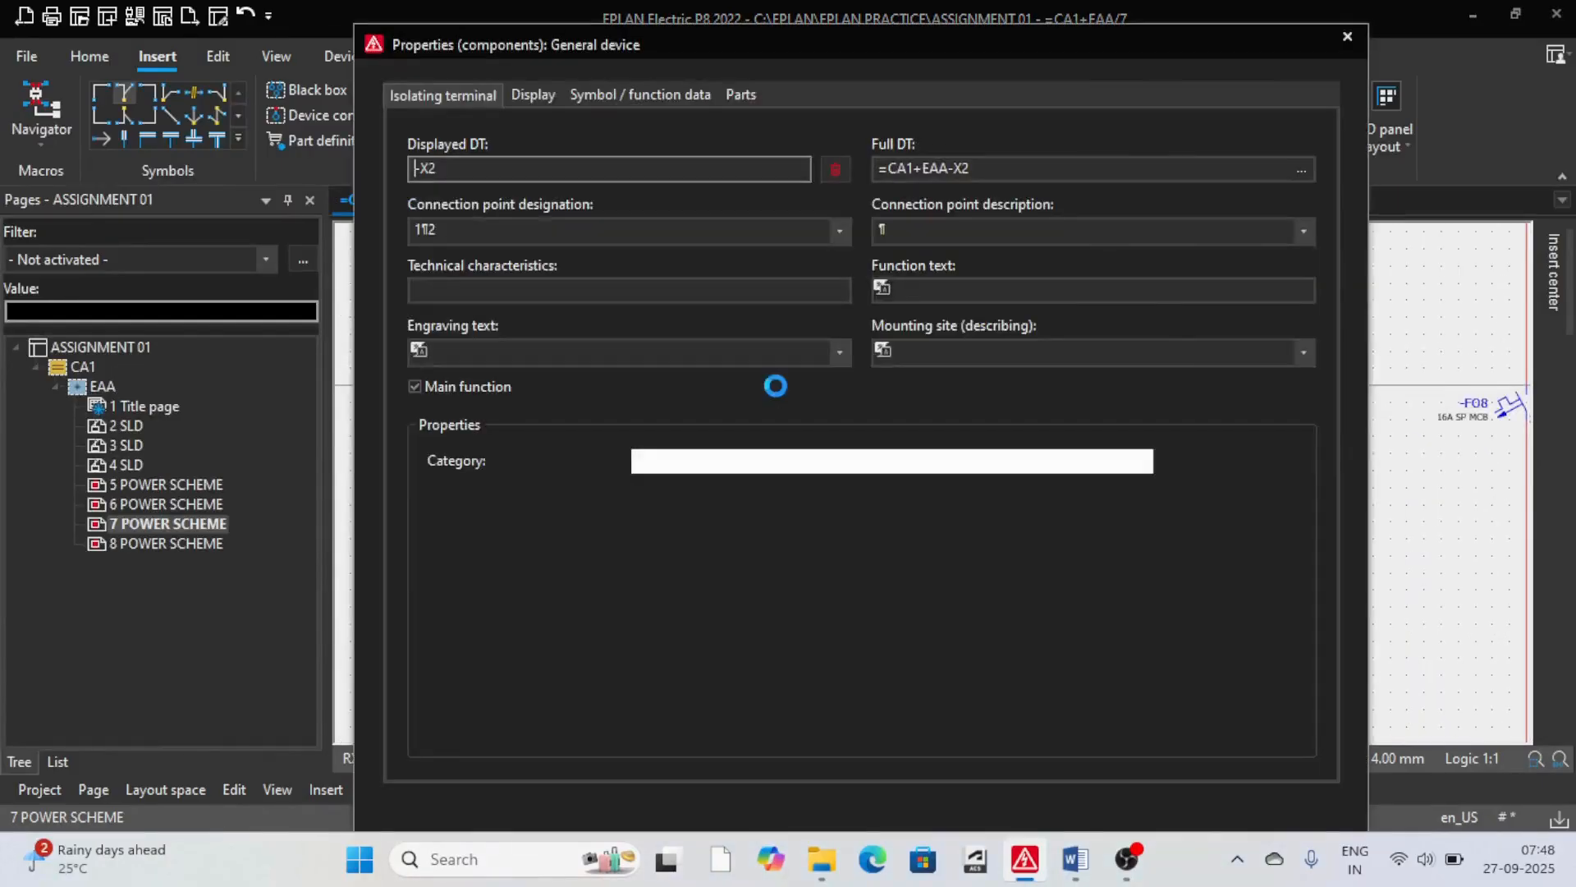
Step: Set the SEWING (R5) isolating terminal's displayed DT to -XO5
{"action": "left_click", "coordinate": [451, 173]}
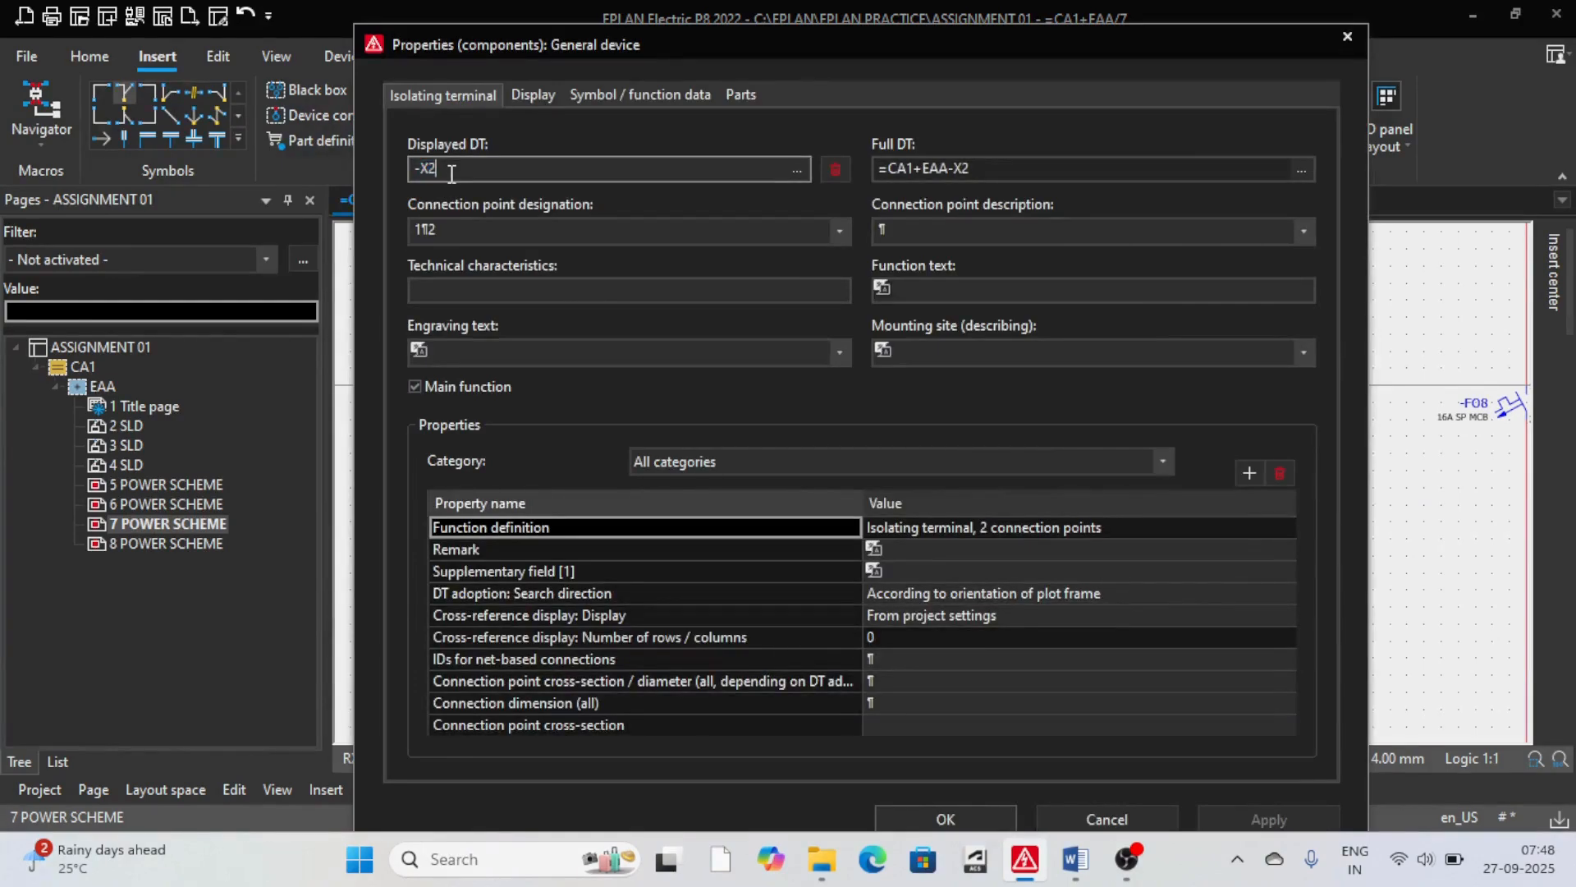
{"action": "key", "text": "BackSpace"}
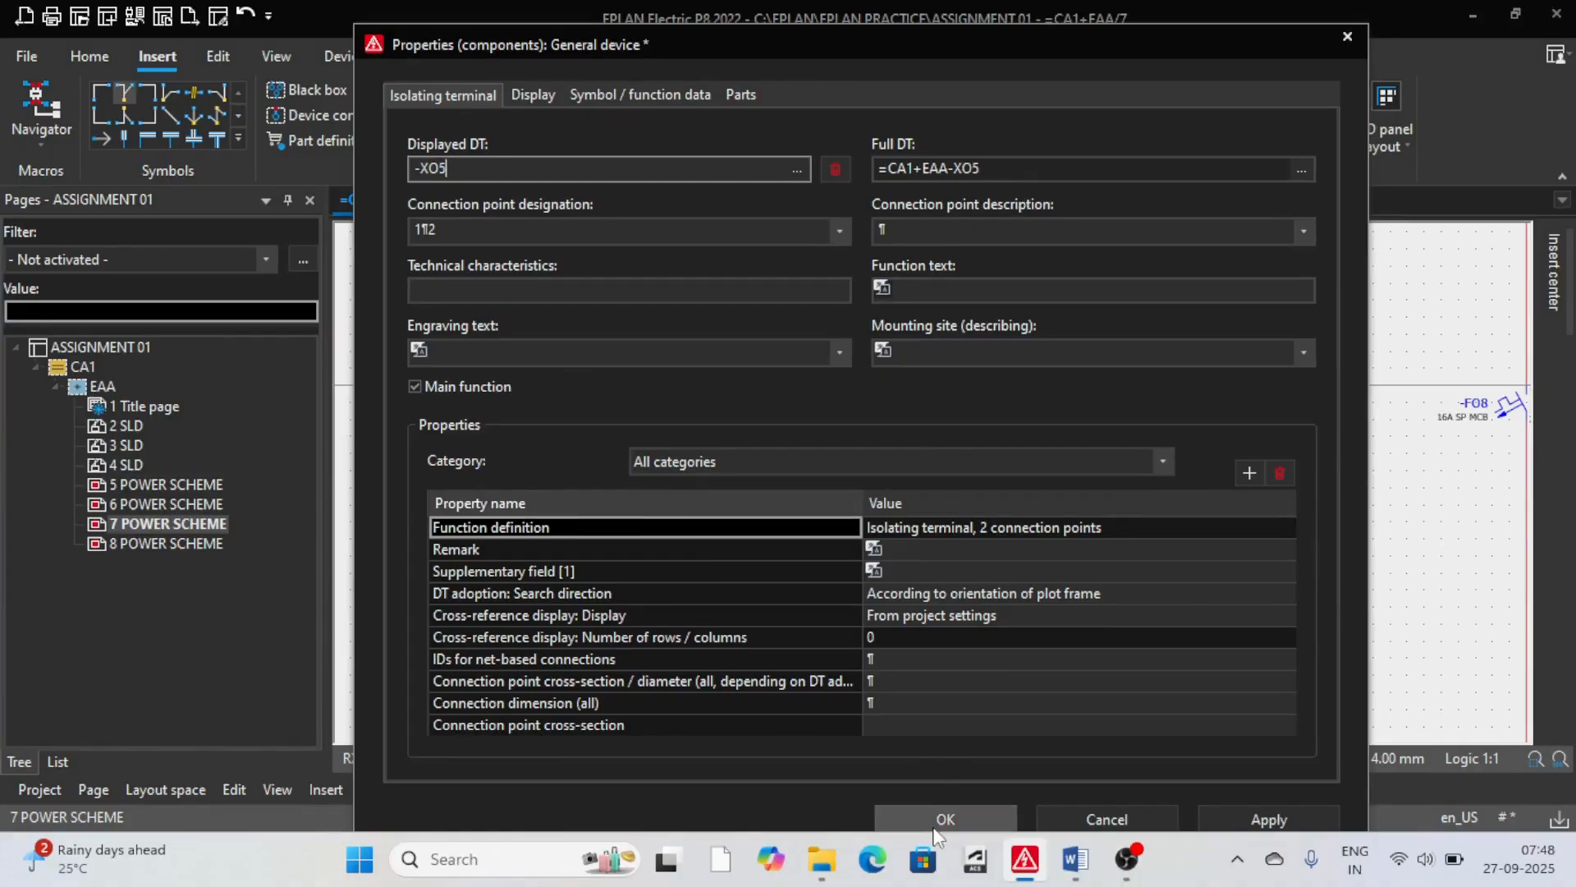
{"action": "left_click", "coordinate": [946, 818]}
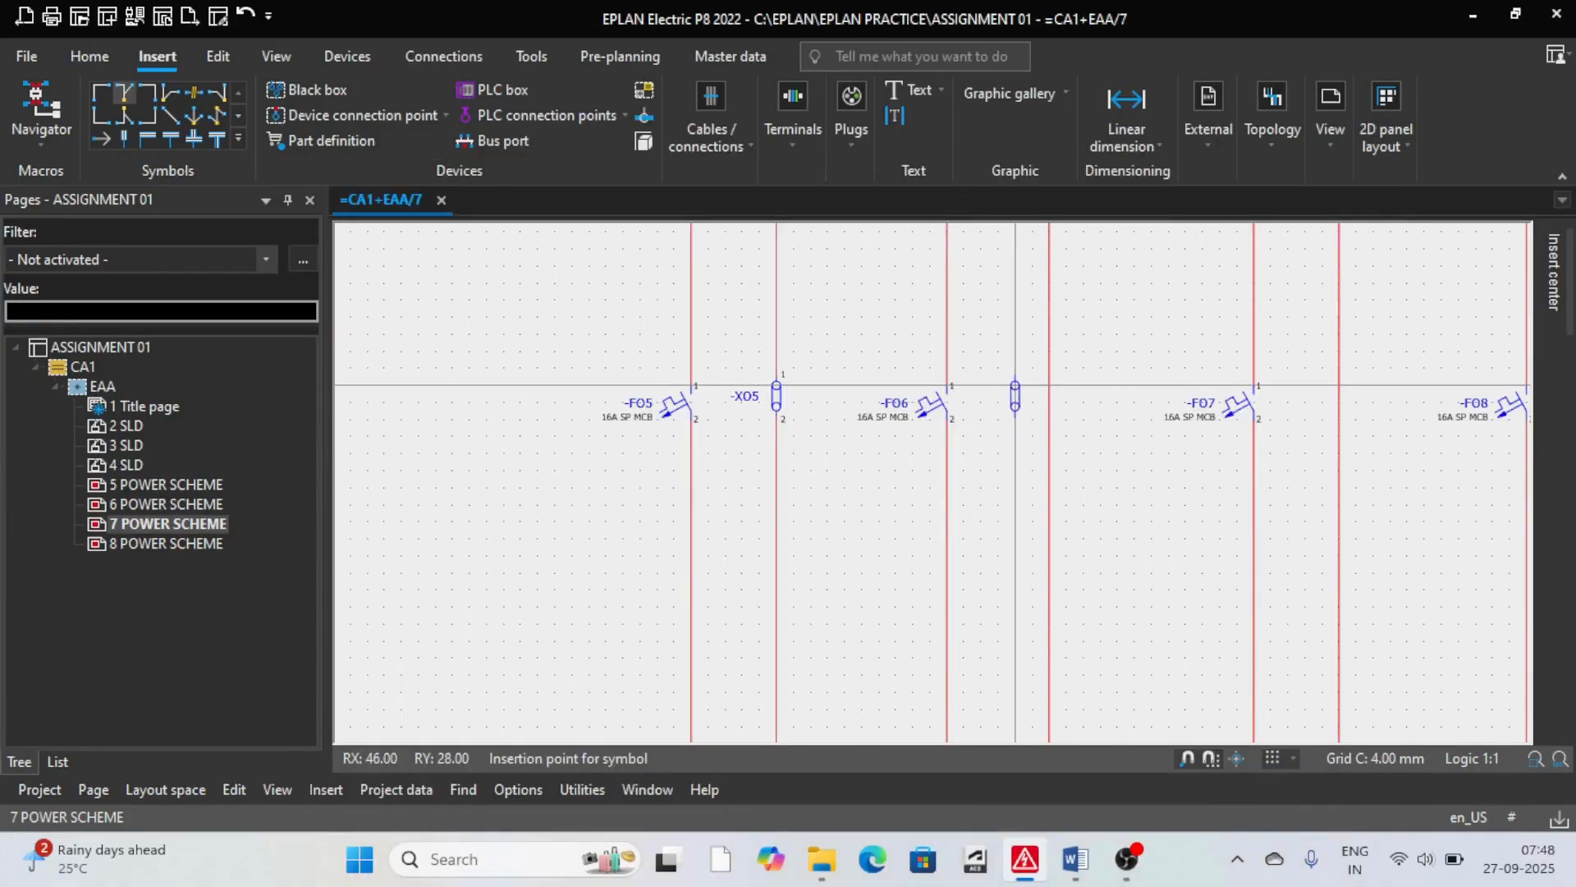
Step: Place an isolating terminal on the N line to SEWING (Y6), beside the -FO6 breaker, with displayed DT -XO6
{"action": "left_click", "coordinate": [1051, 404]}
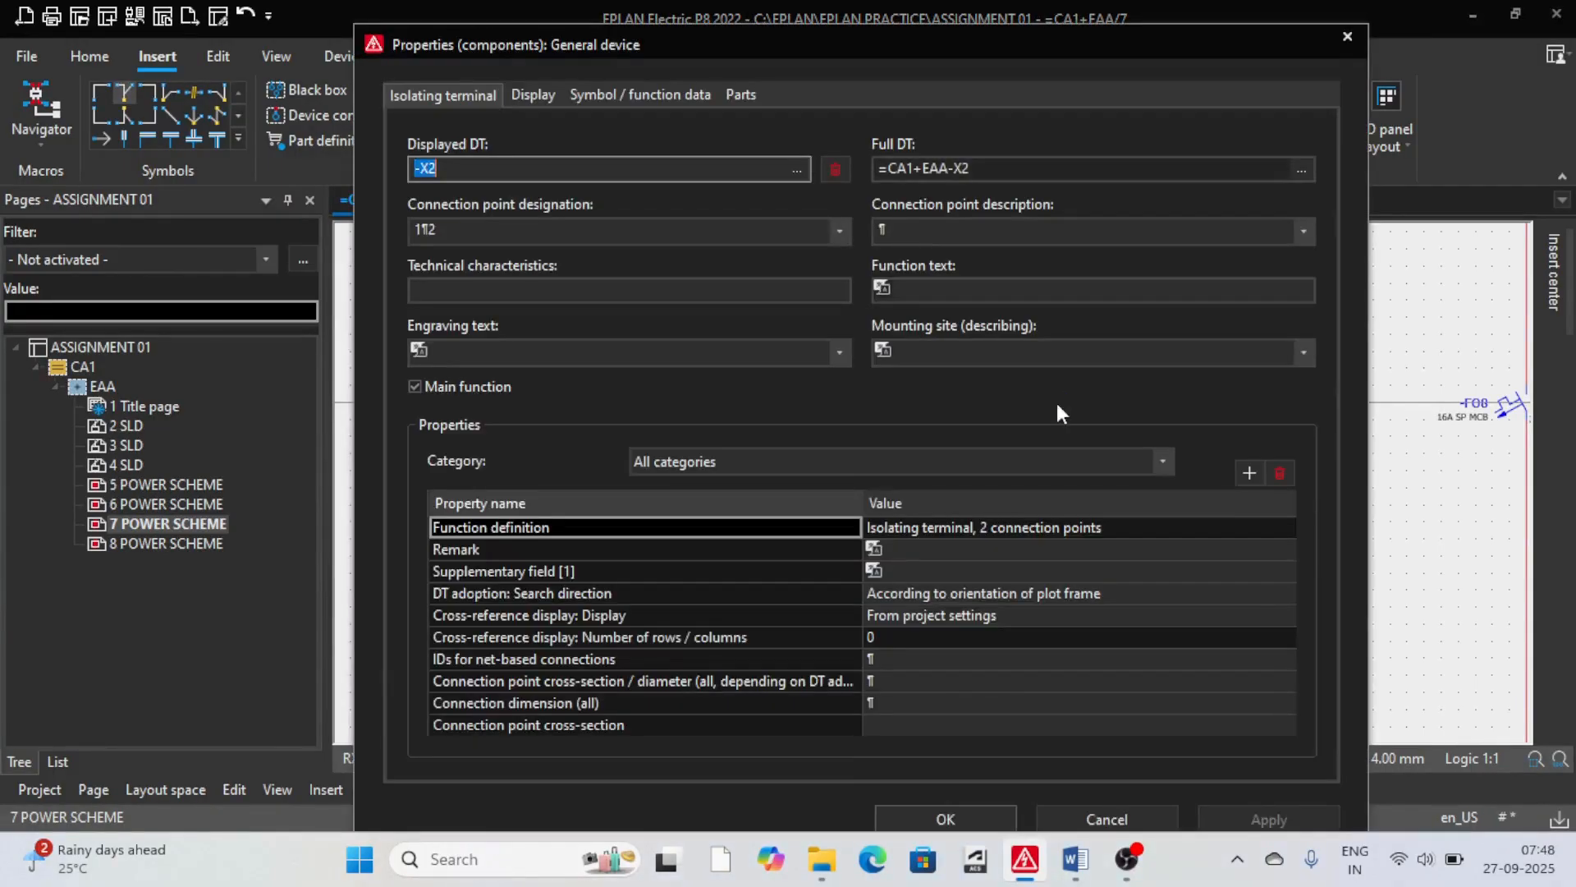
{"action": "left_click", "coordinate": [530, 168]}
{"action": "key", "text": "BackSpace"}
{"action": "type", "text": "06"}
{"action": "left_click", "coordinate": [948, 818]}
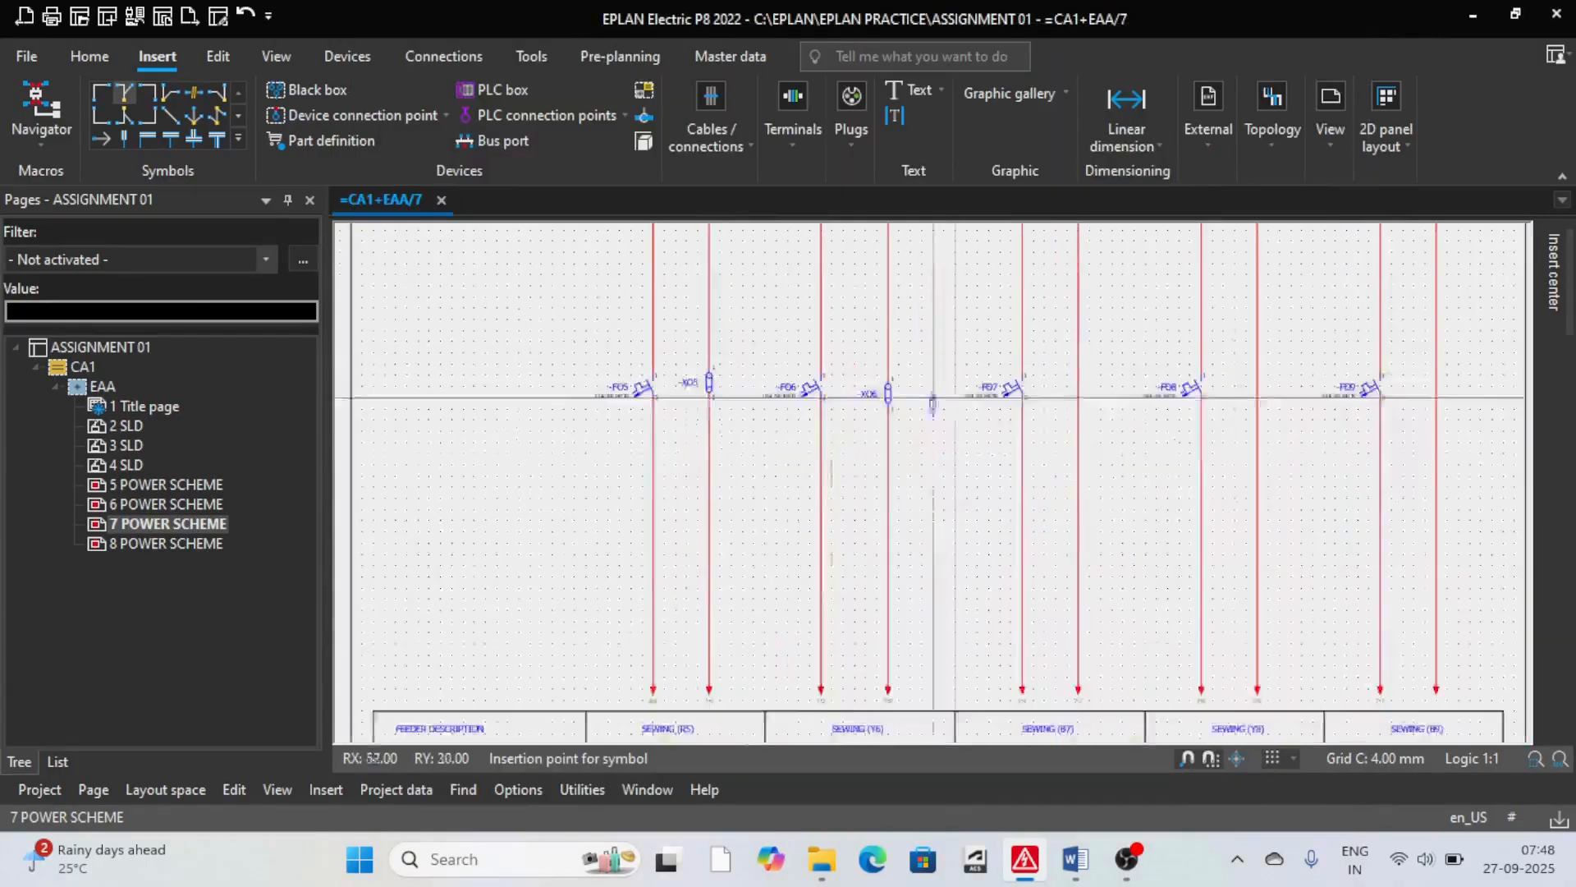
Step: Place an isolating terminal on the N line to SEWING (B7), beside the -FO7 breaker, with displayed DT -XO7
{"action": "scroll", "coordinate": [933, 402], "scroll_direction": "up", "scroll_amount": 3}
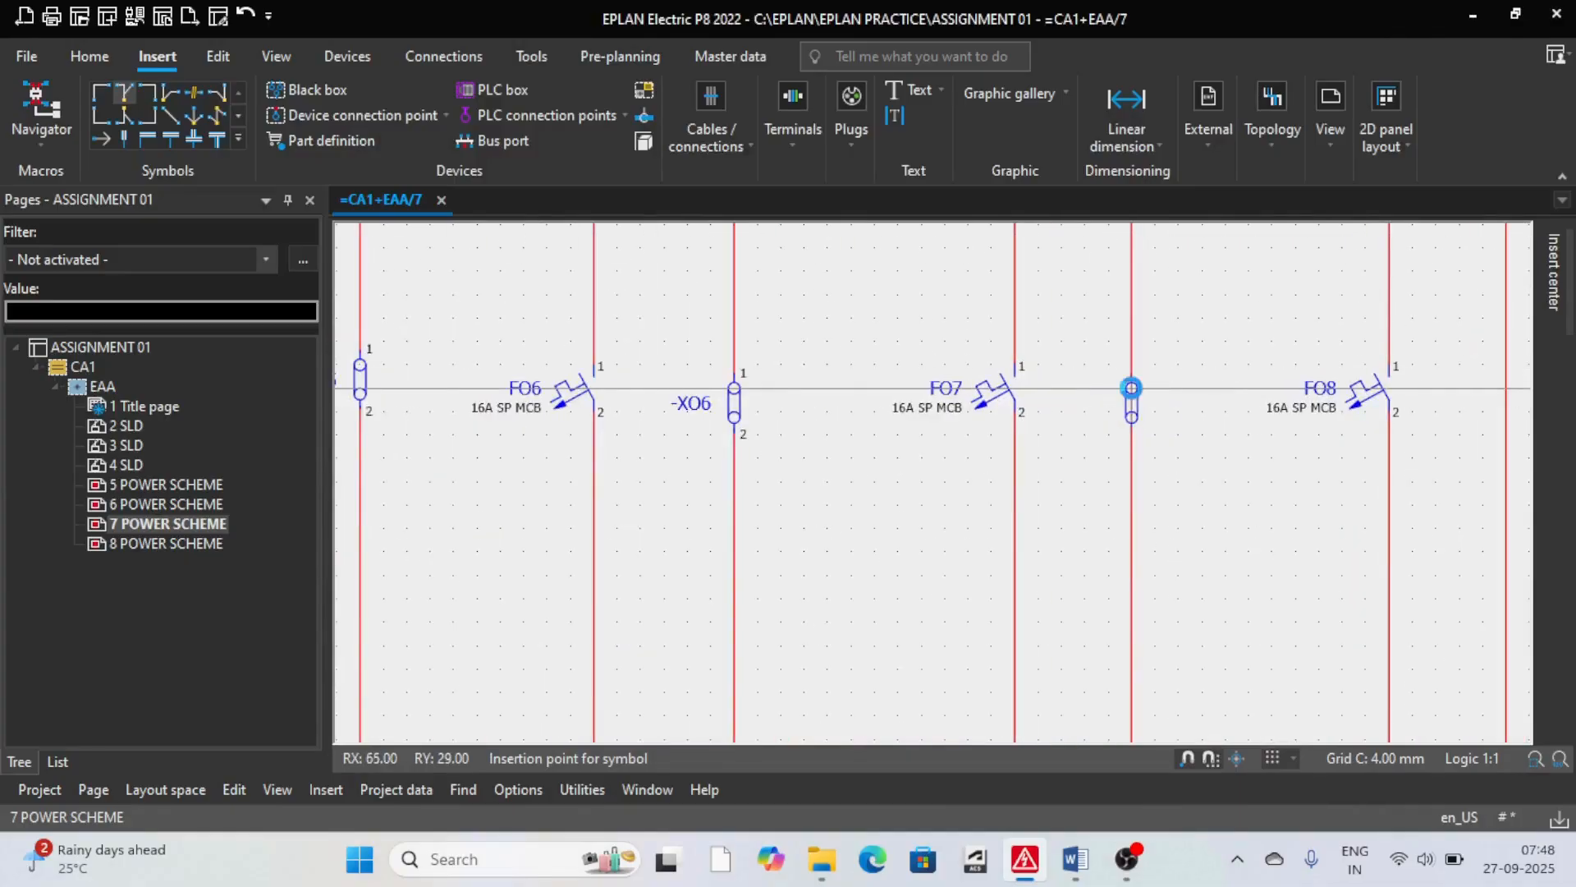
{"action": "left_click", "coordinate": [1131, 388]}
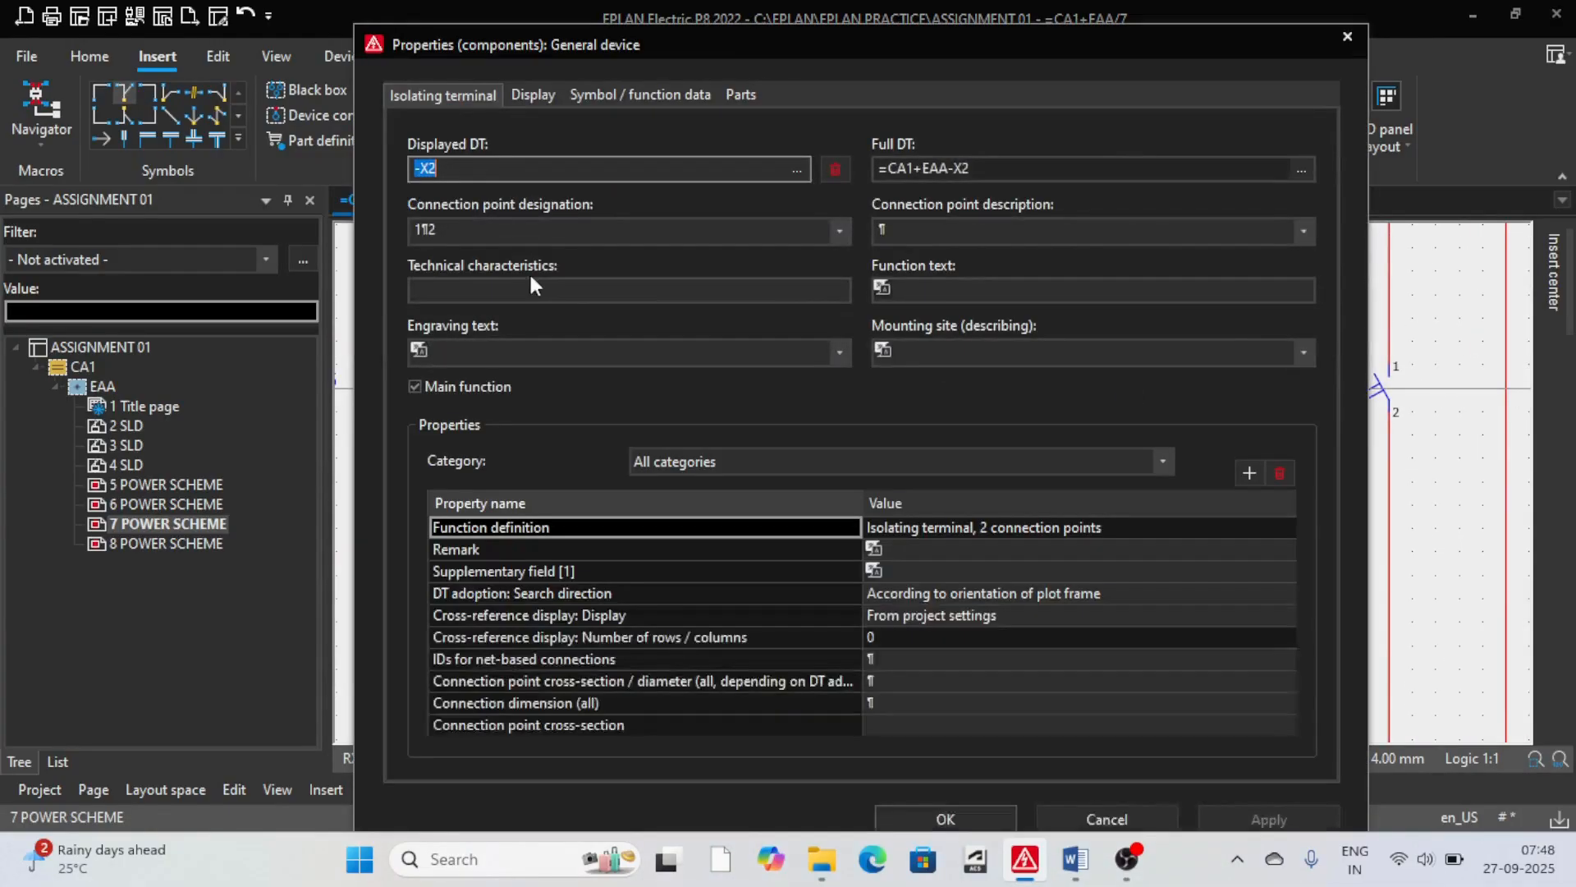
{"action": "left_click", "coordinate": [478, 171]}
{"action": "type", "text": "O7"}
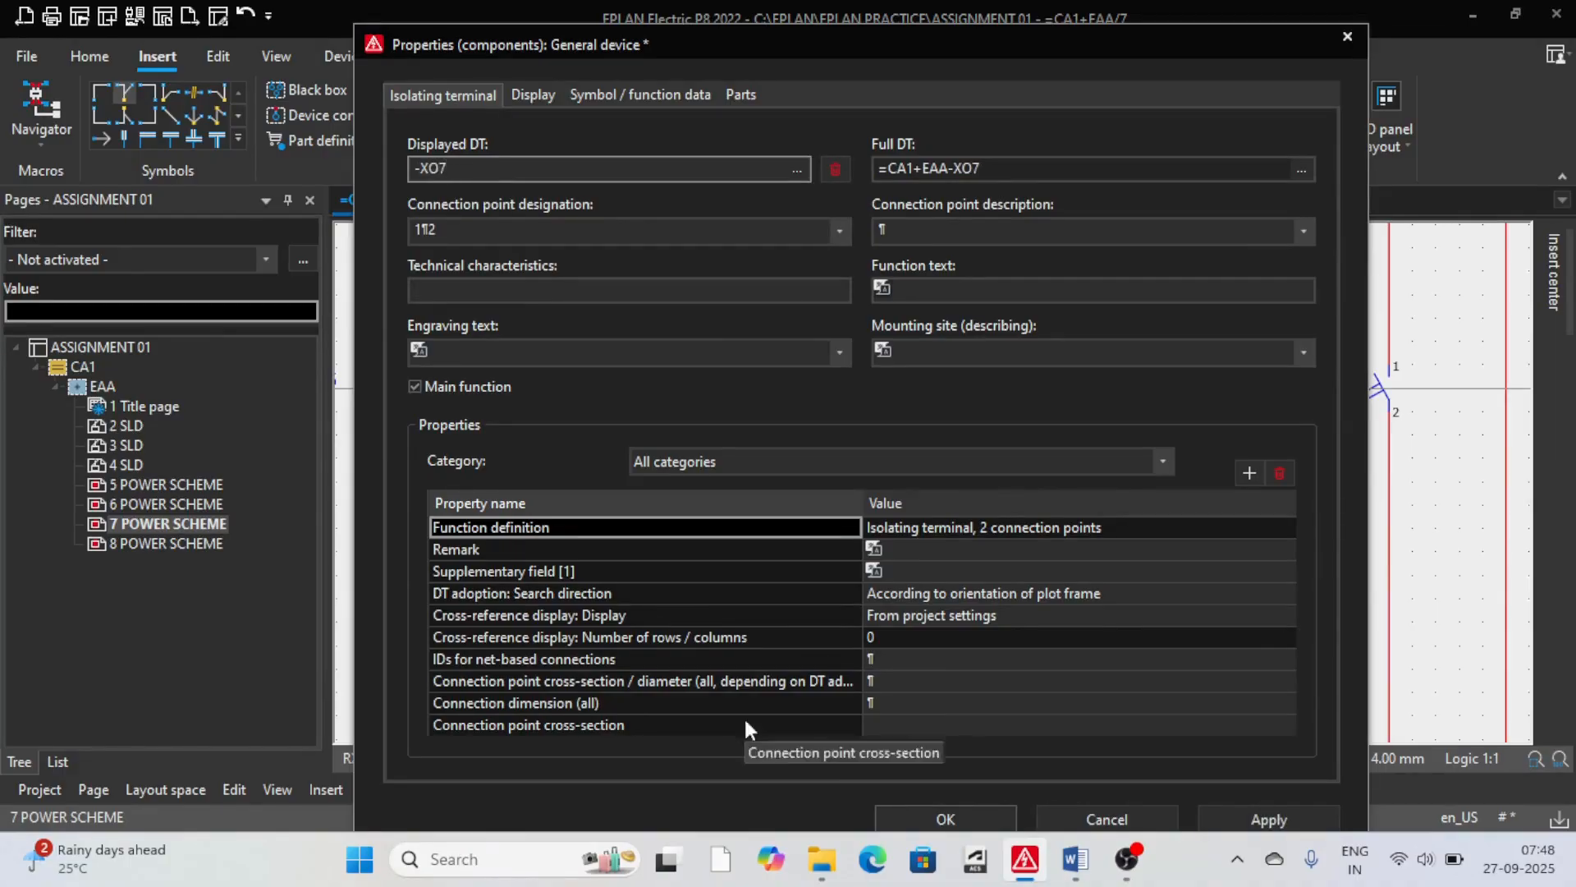
{"action": "left_click", "coordinate": [950, 816]}
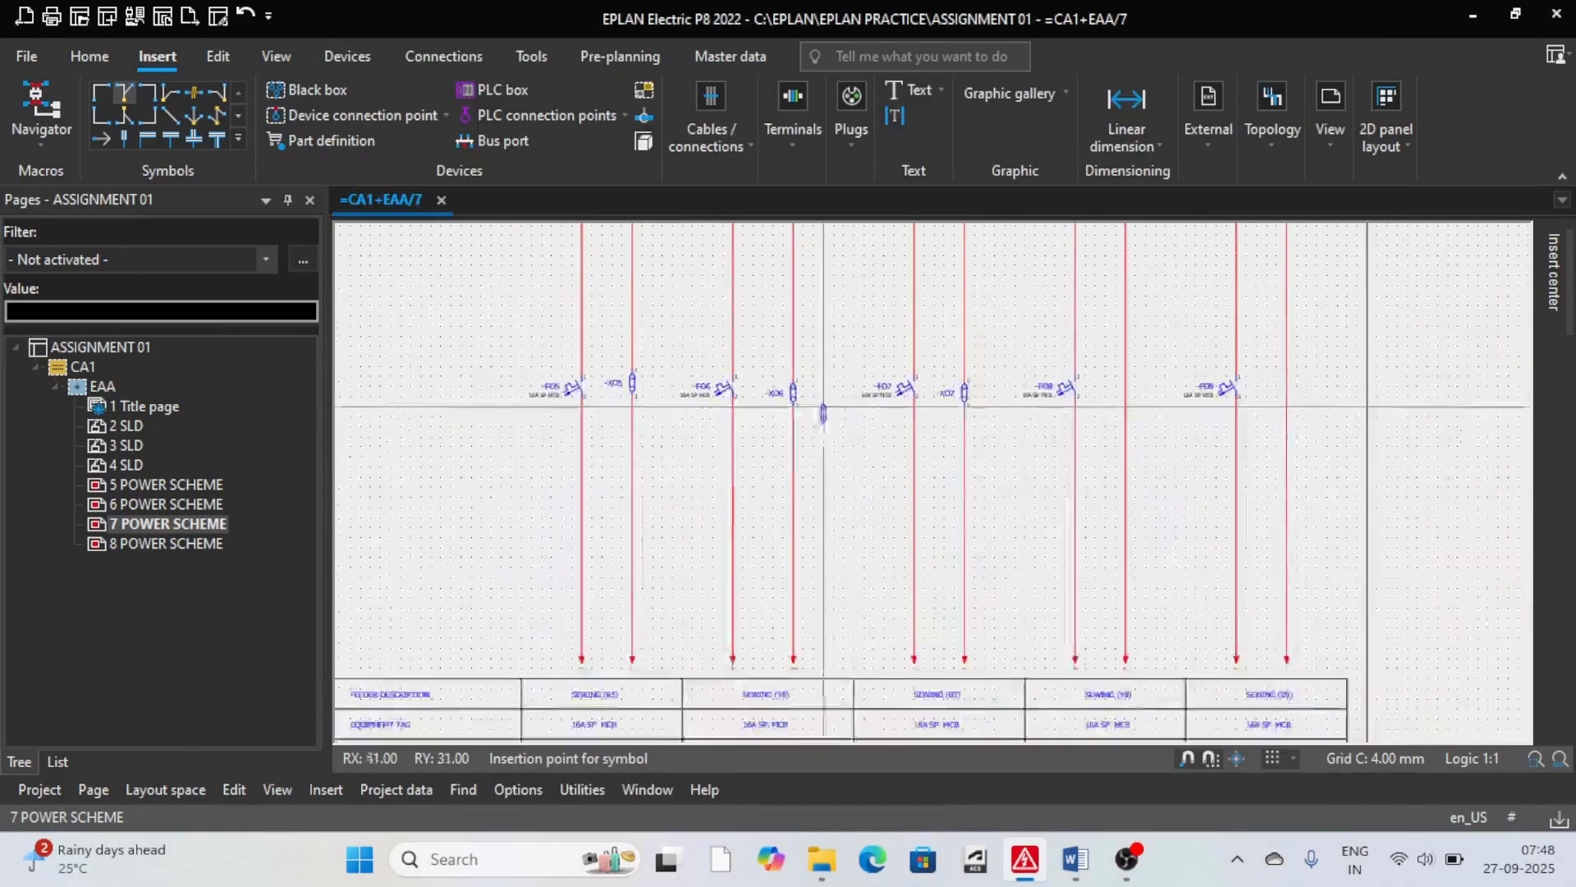
Step: Place an isolating terminal on the N line to SEWING (Y8), beside the -FO8 breaker, with displayed DT -XO8
{"action": "scroll", "coordinate": [823, 414], "scroll_direction": "up", "scroll_amount": 3}
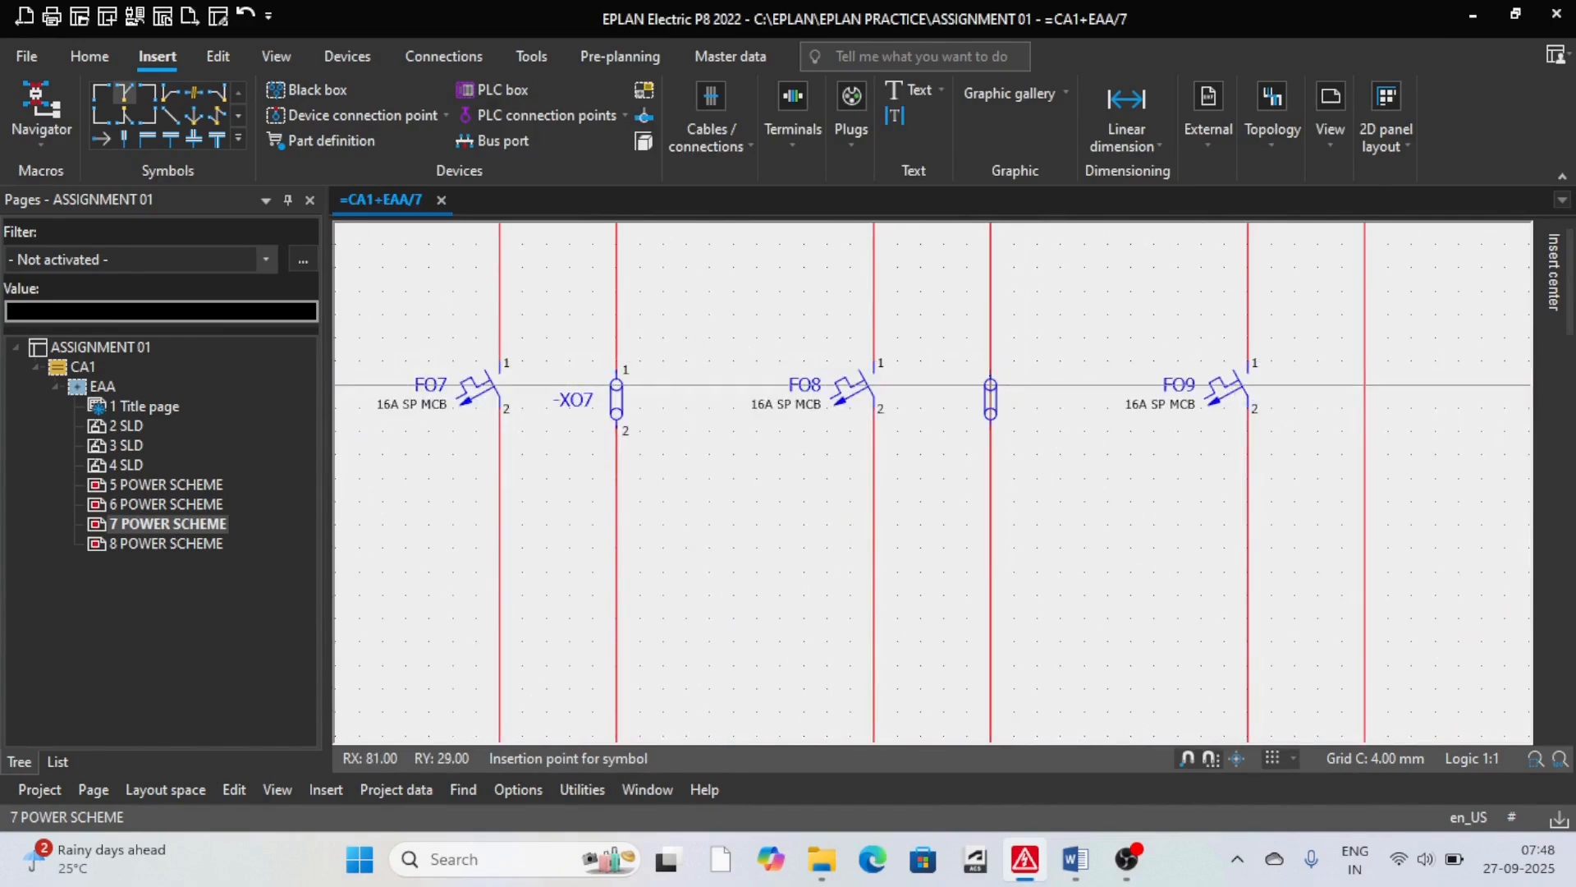
{"action": "left_click", "coordinate": [991, 384]}
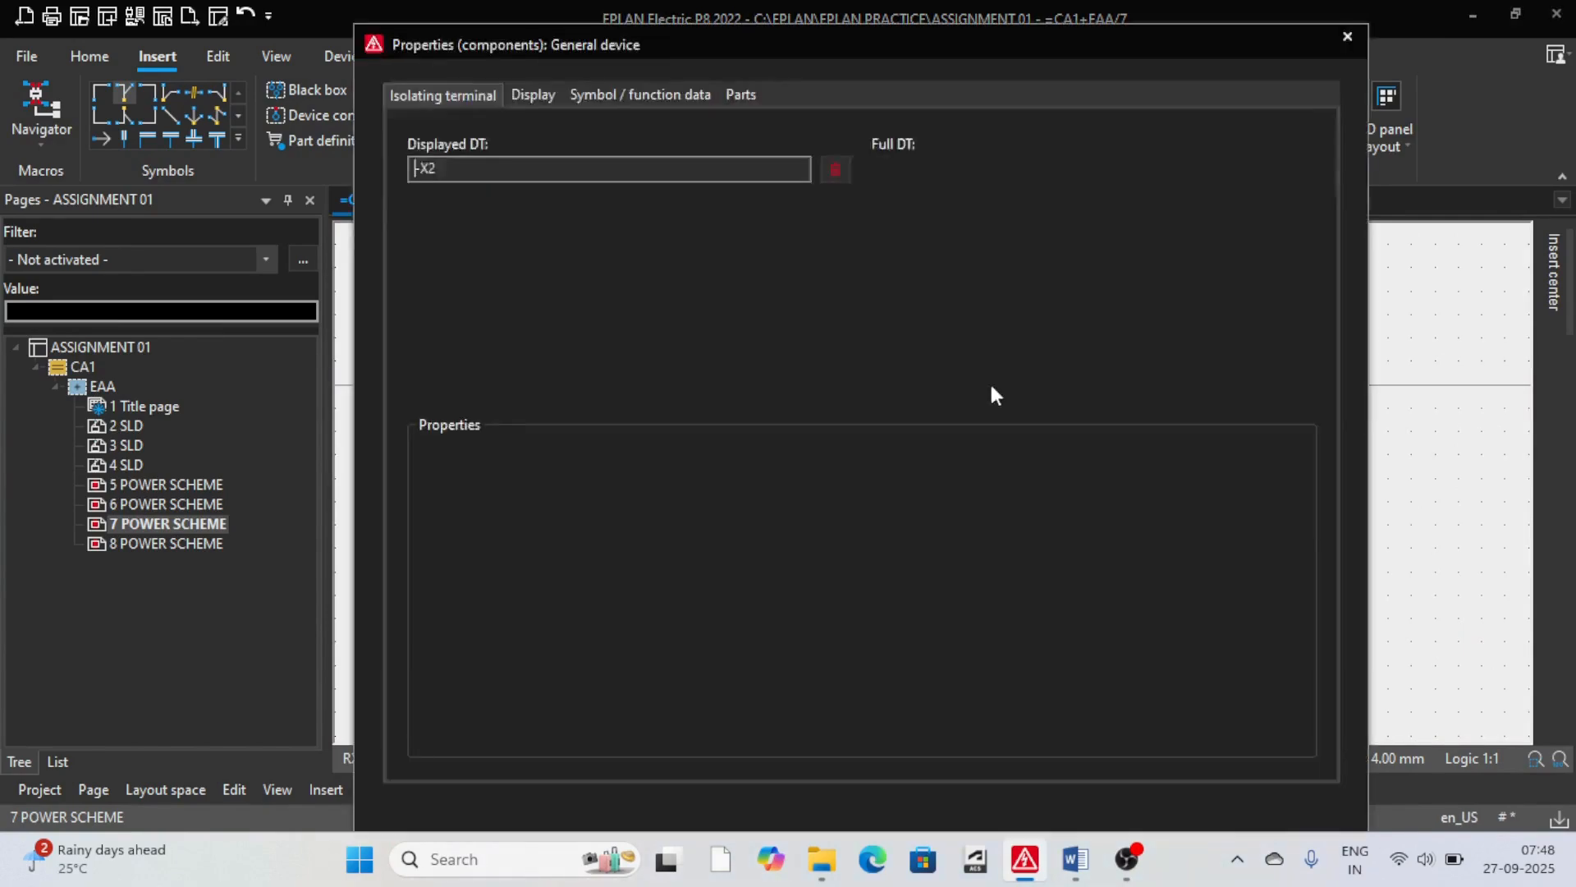
{"action": "left_click", "coordinate": [515, 170]}
{"action": "key", "text": "BackSpace"}
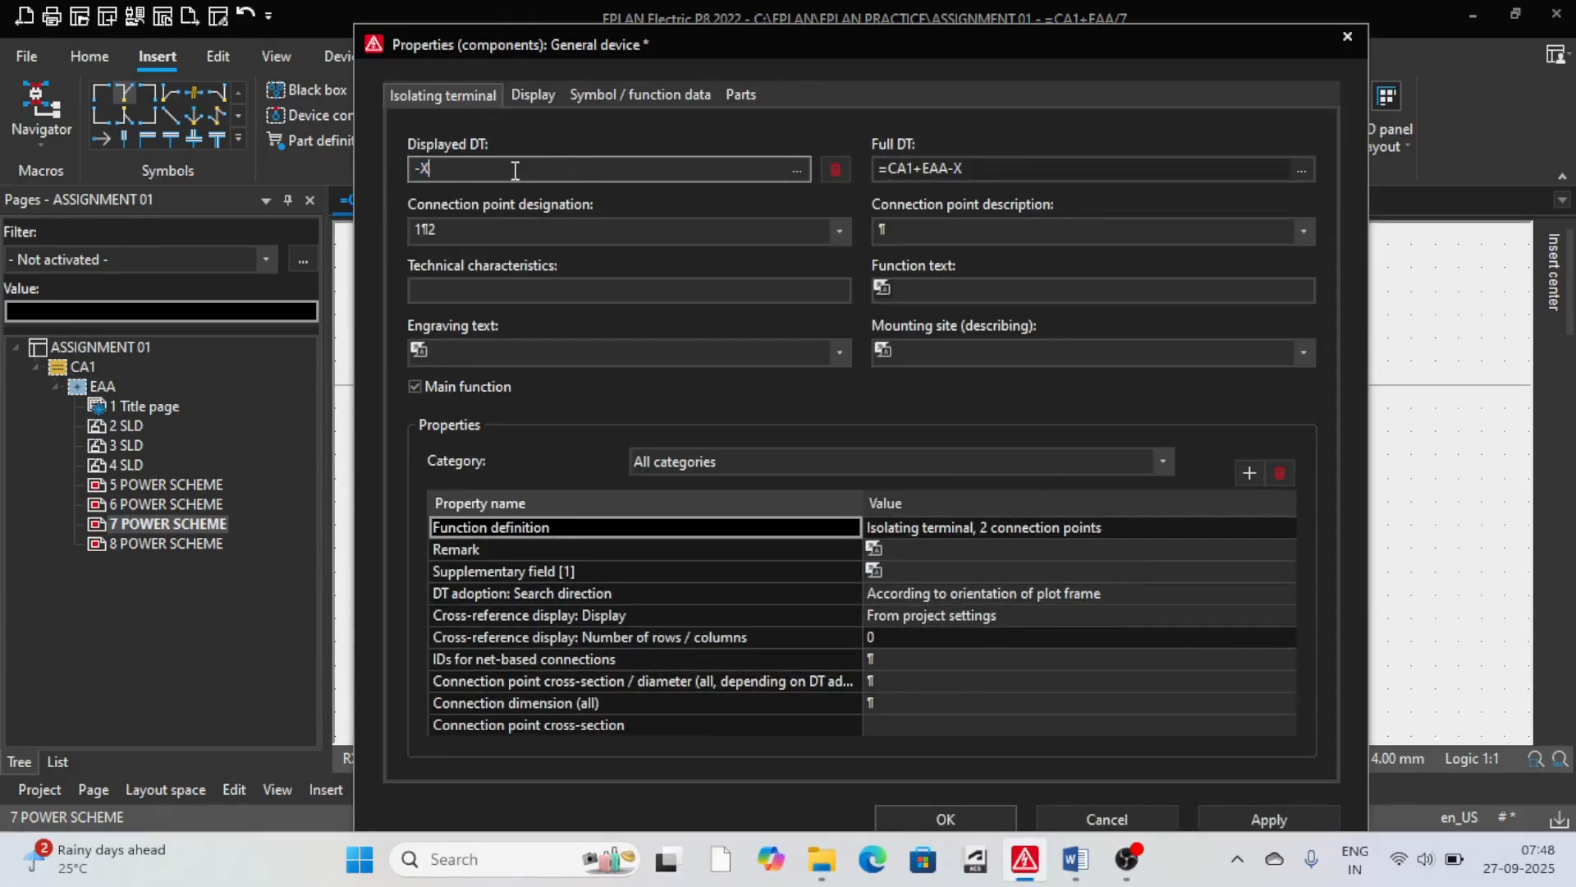
{"action": "type", "text": "O8"}
{"action": "left_click", "coordinate": [969, 810]}
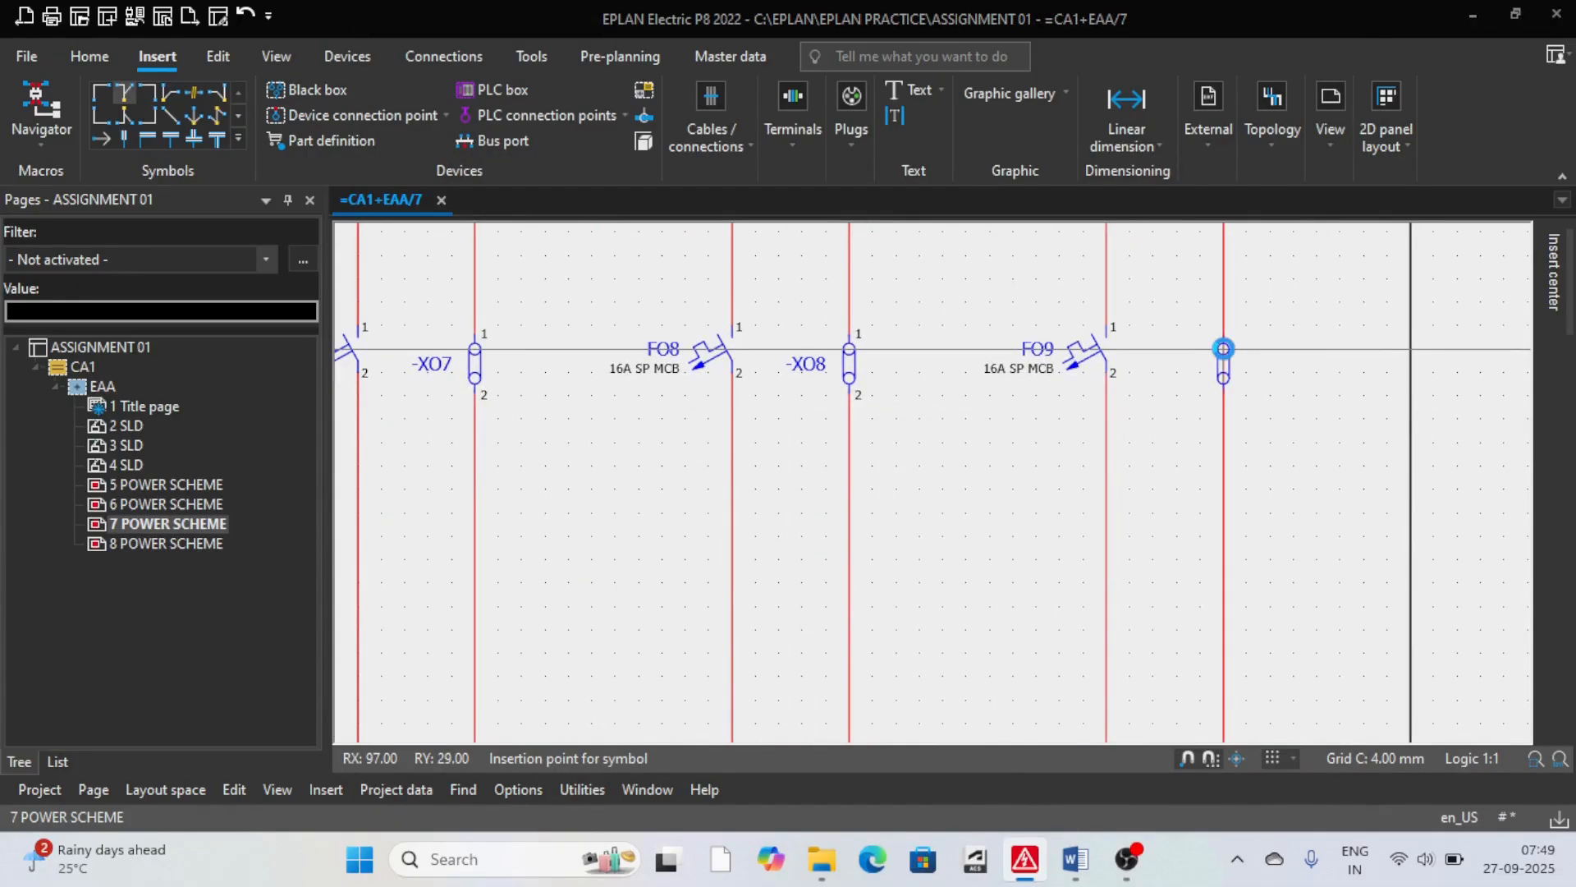
Step: Place an isolating terminal on the N line to SEWING (B9), beside the -FO9 breaker, with displayed DT -XO9
{"action": "left_click", "coordinate": [1223, 349]}
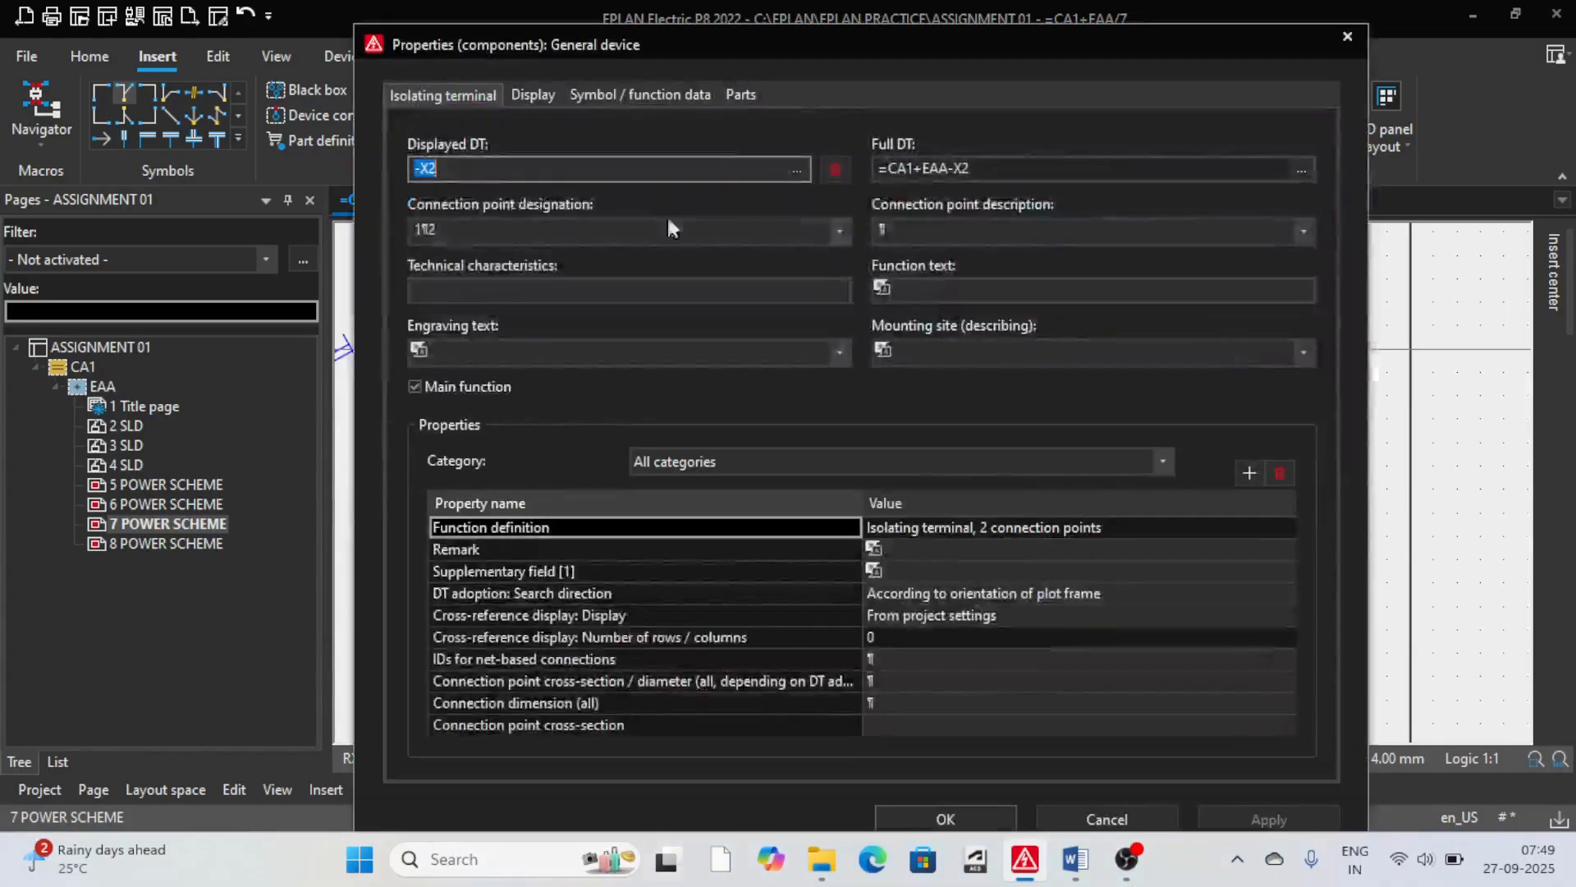
{"action": "left_click", "coordinate": [498, 173]}
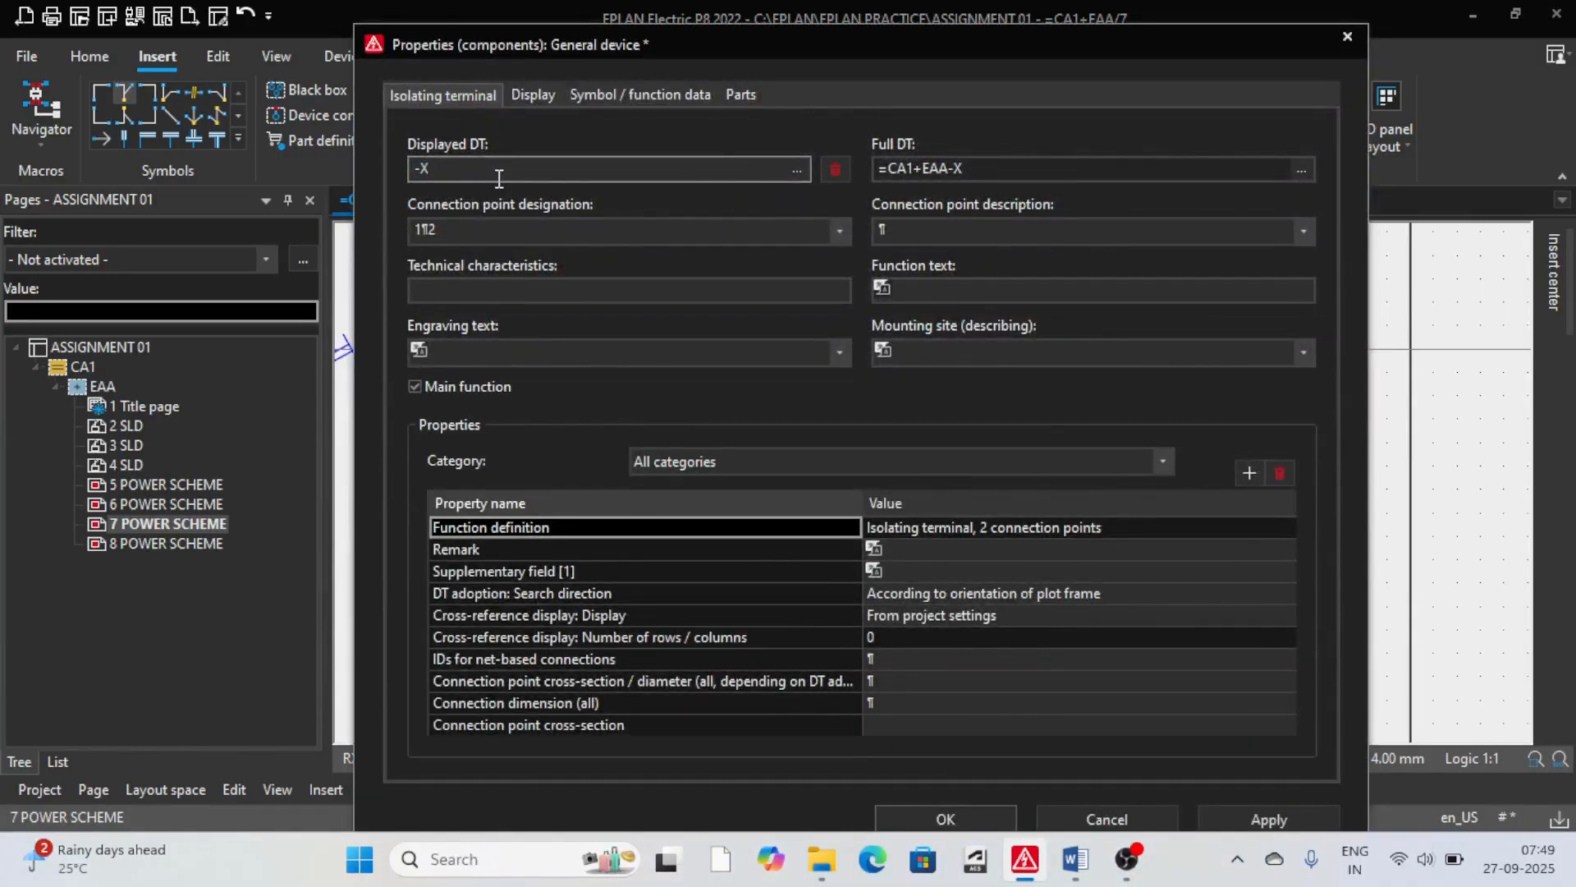
{"action": "type", "text": "09"}
{"action": "left_click", "coordinate": [933, 824]}
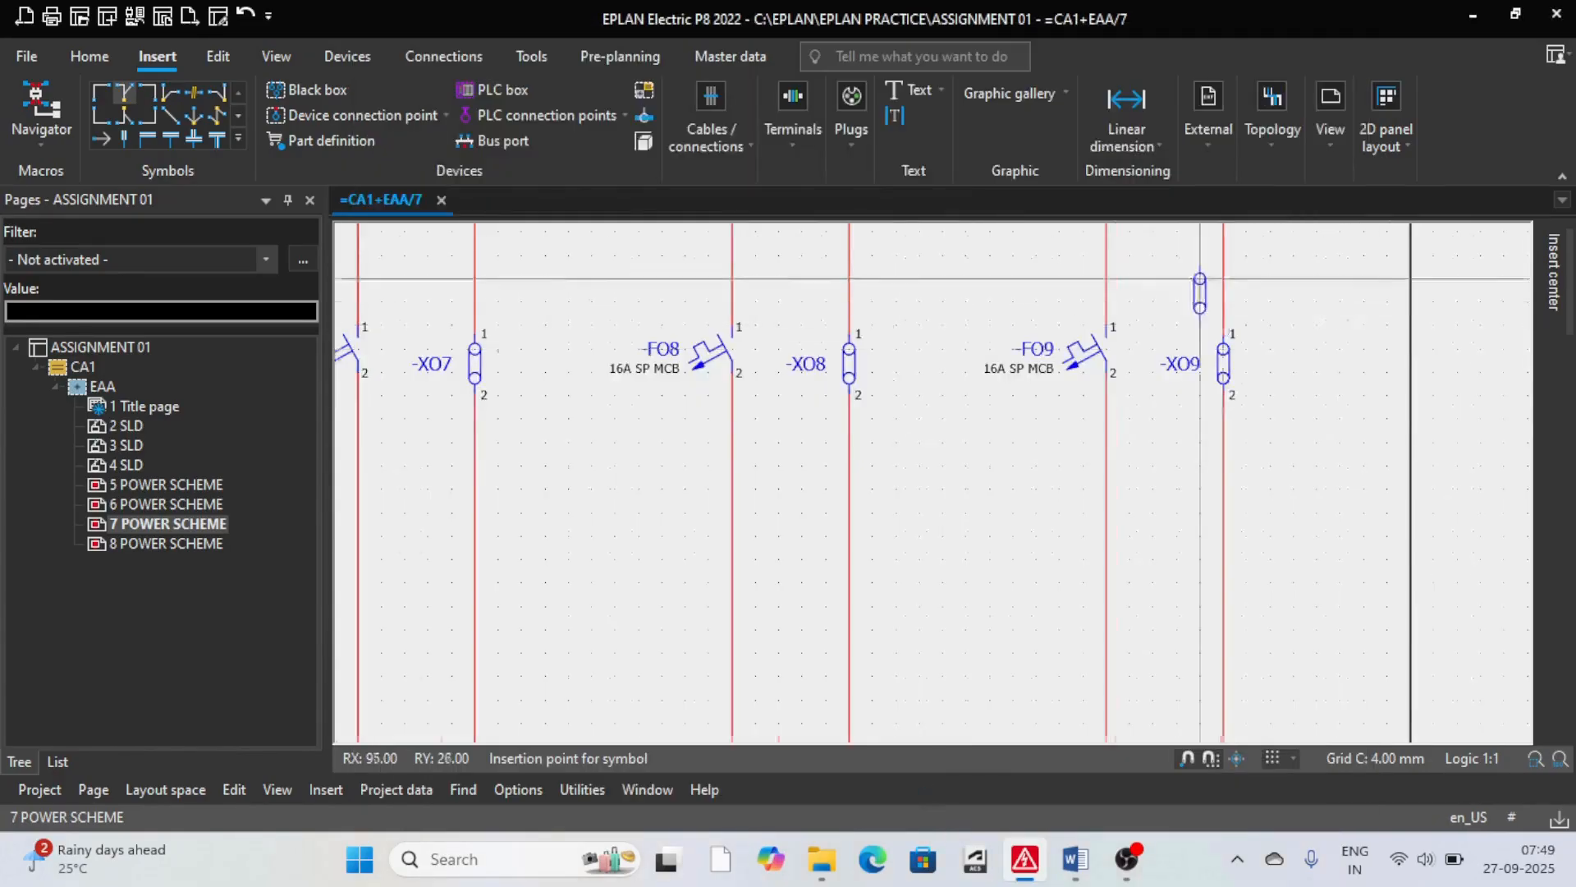
Step: End terminal placement and review page 7's SEWING feeders, their breakers and isolating terminals, and the feeder table
{"action": "scroll", "coordinate": [1036, 592], "scroll_direction": "down", "scroll_amount": 3}
{"action": "scroll", "coordinate": [1034, 589], "scroll_direction": "down", "scroll_amount": 2}
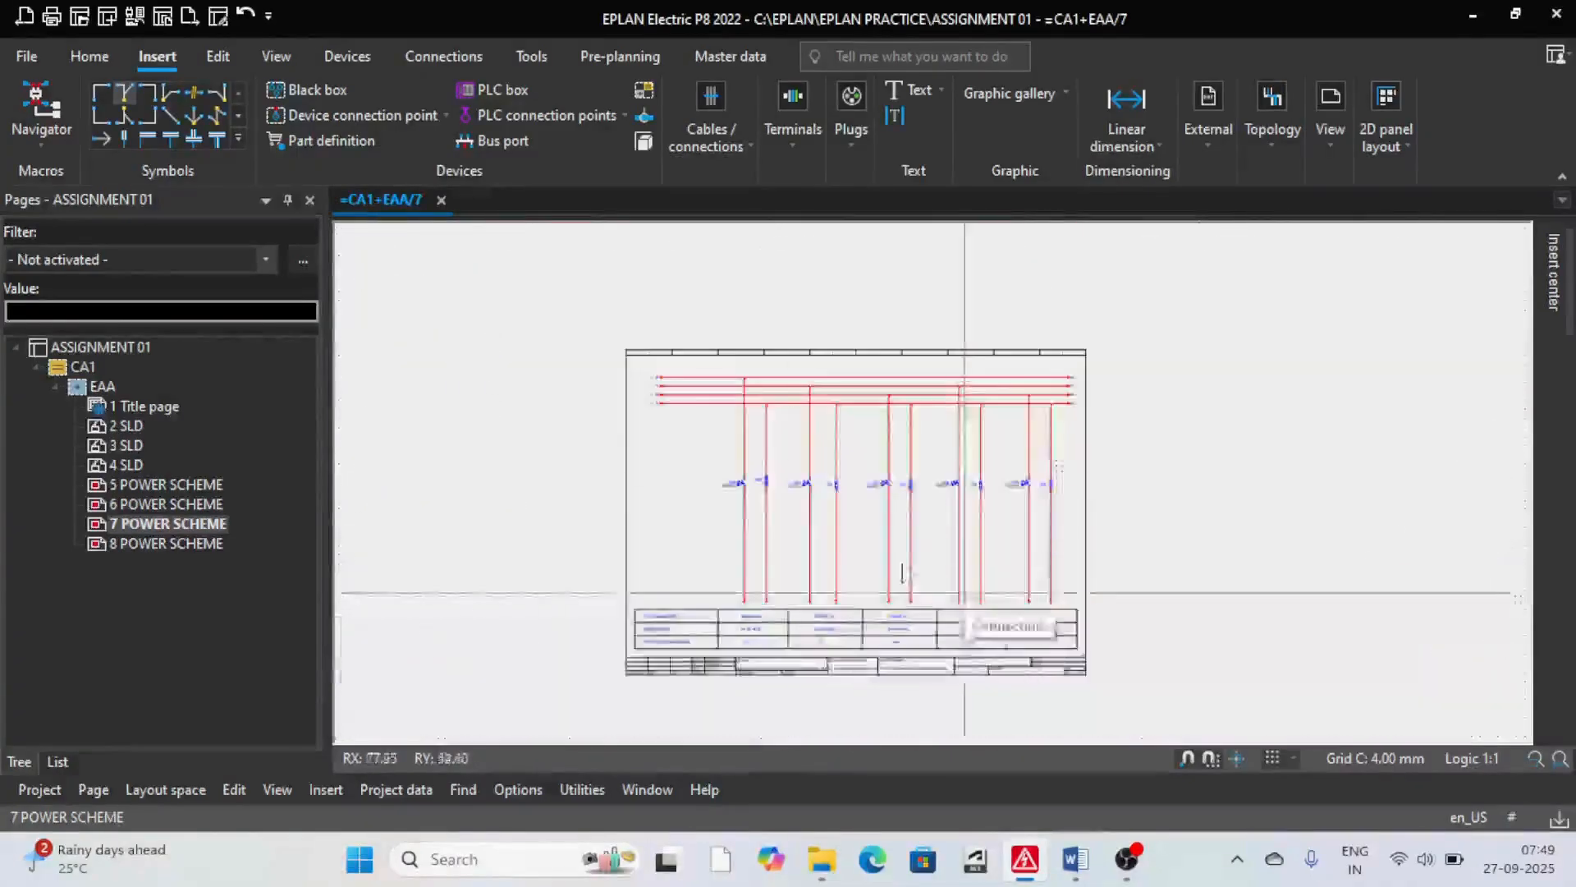
{"action": "scroll", "coordinate": [804, 513], "scroll_direction": "up", "scroll_amount": 5}
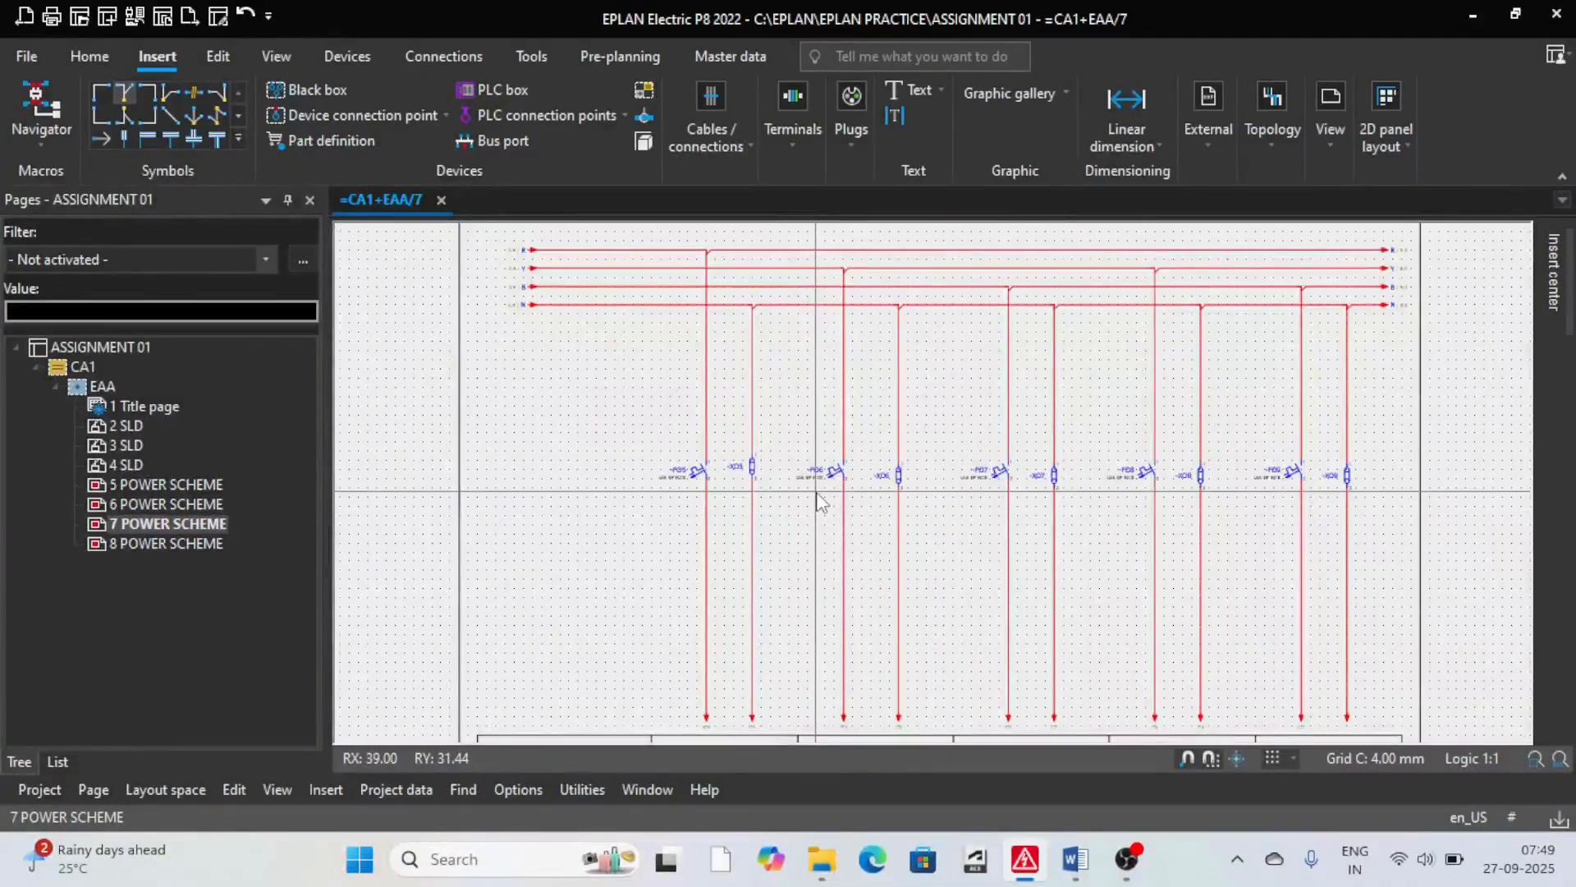
{"action": "scroll", "coordinate": [1231, 573], "scroll_direction": "down", "scroll_amount": 2}
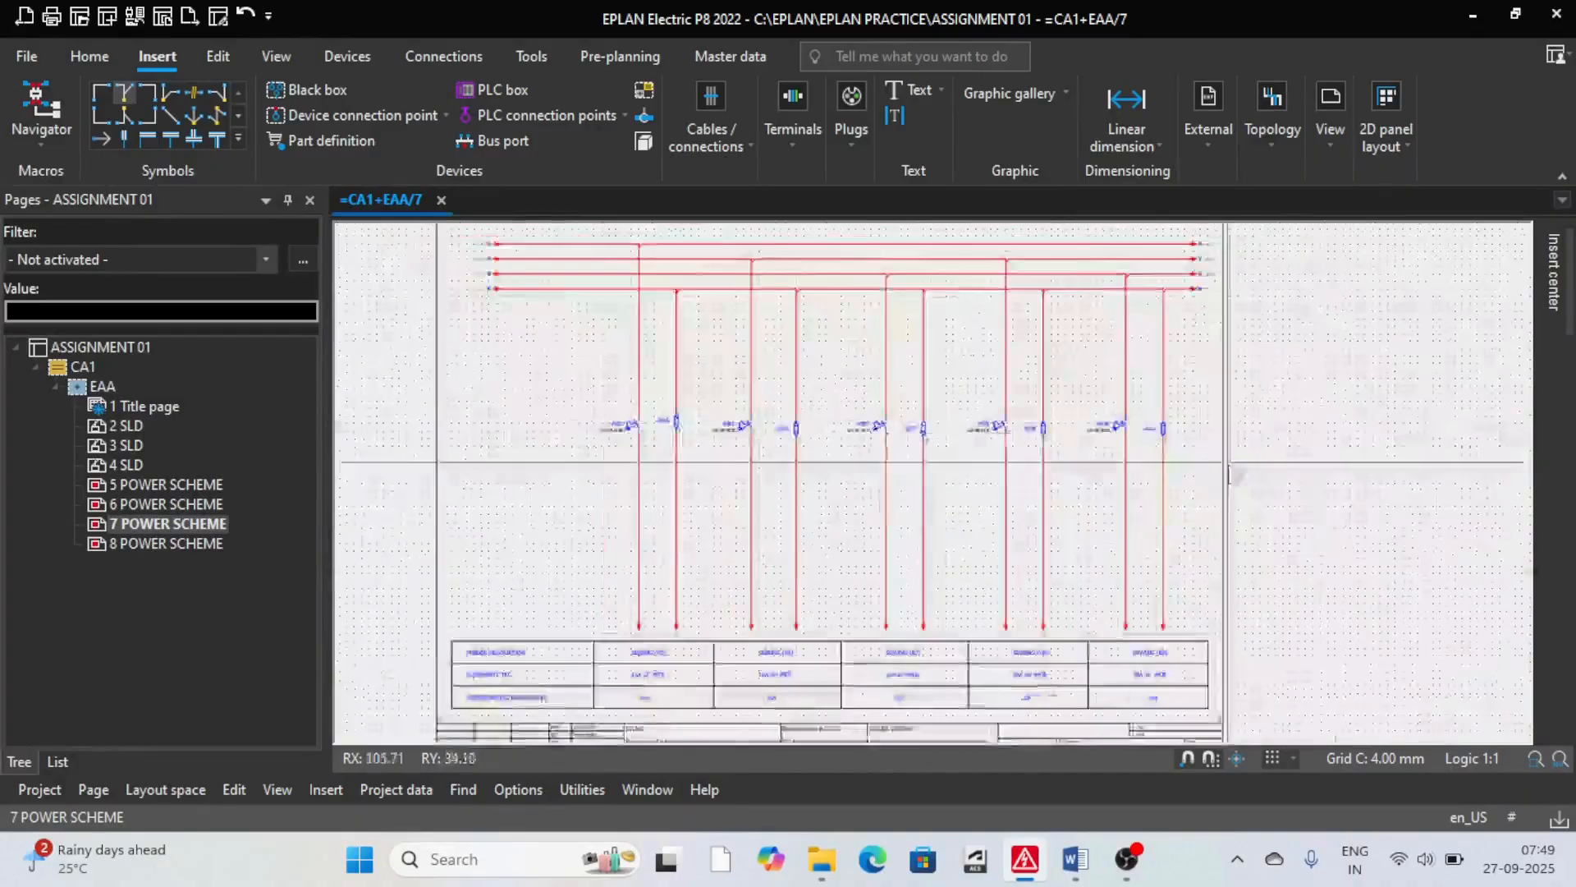
{"action": "scroll", "coordinate": [1178, 720], "scroll_direction": "up", "scroll_amount": 2}
{"action": "scroll", "coordinate": [1109, 697], "scroll_direction": "down", "scroll_amount": 1}
{"action": "scroll", "coordinate": [1108, 698], "scroll_direction": "up", "scroll_amount": 2}
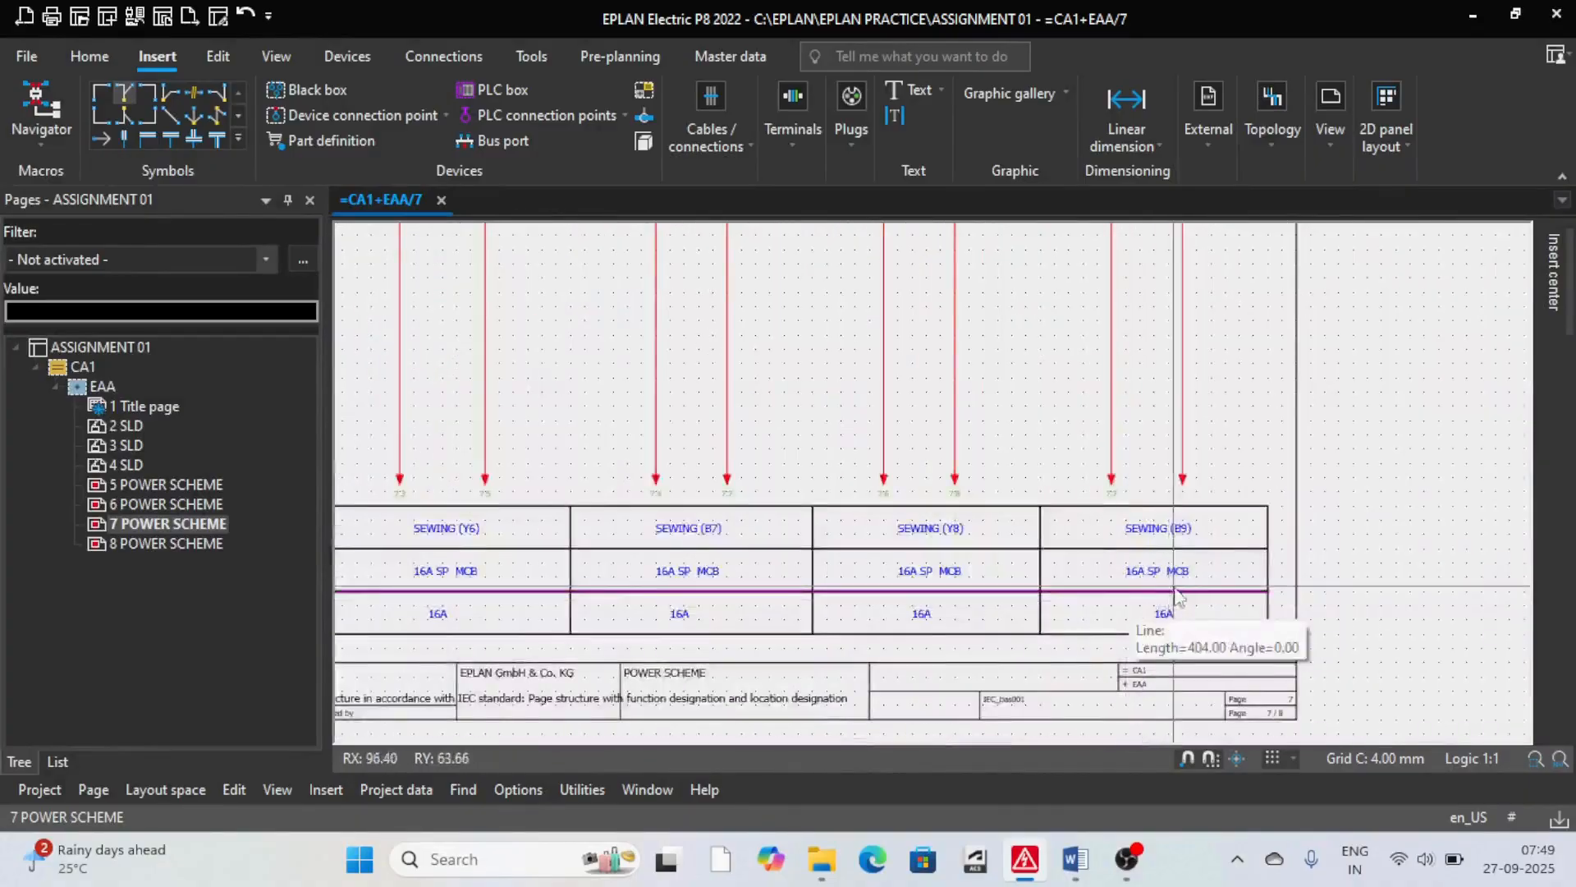
{"action": "scroll", "coordinate": [909, 641], "scroll_direction": "down", "scroll_amount": 3}
{"action": "scroll", "coordinate": [823, 495], "scroll_direction": "up", "scroll_amount": 2}
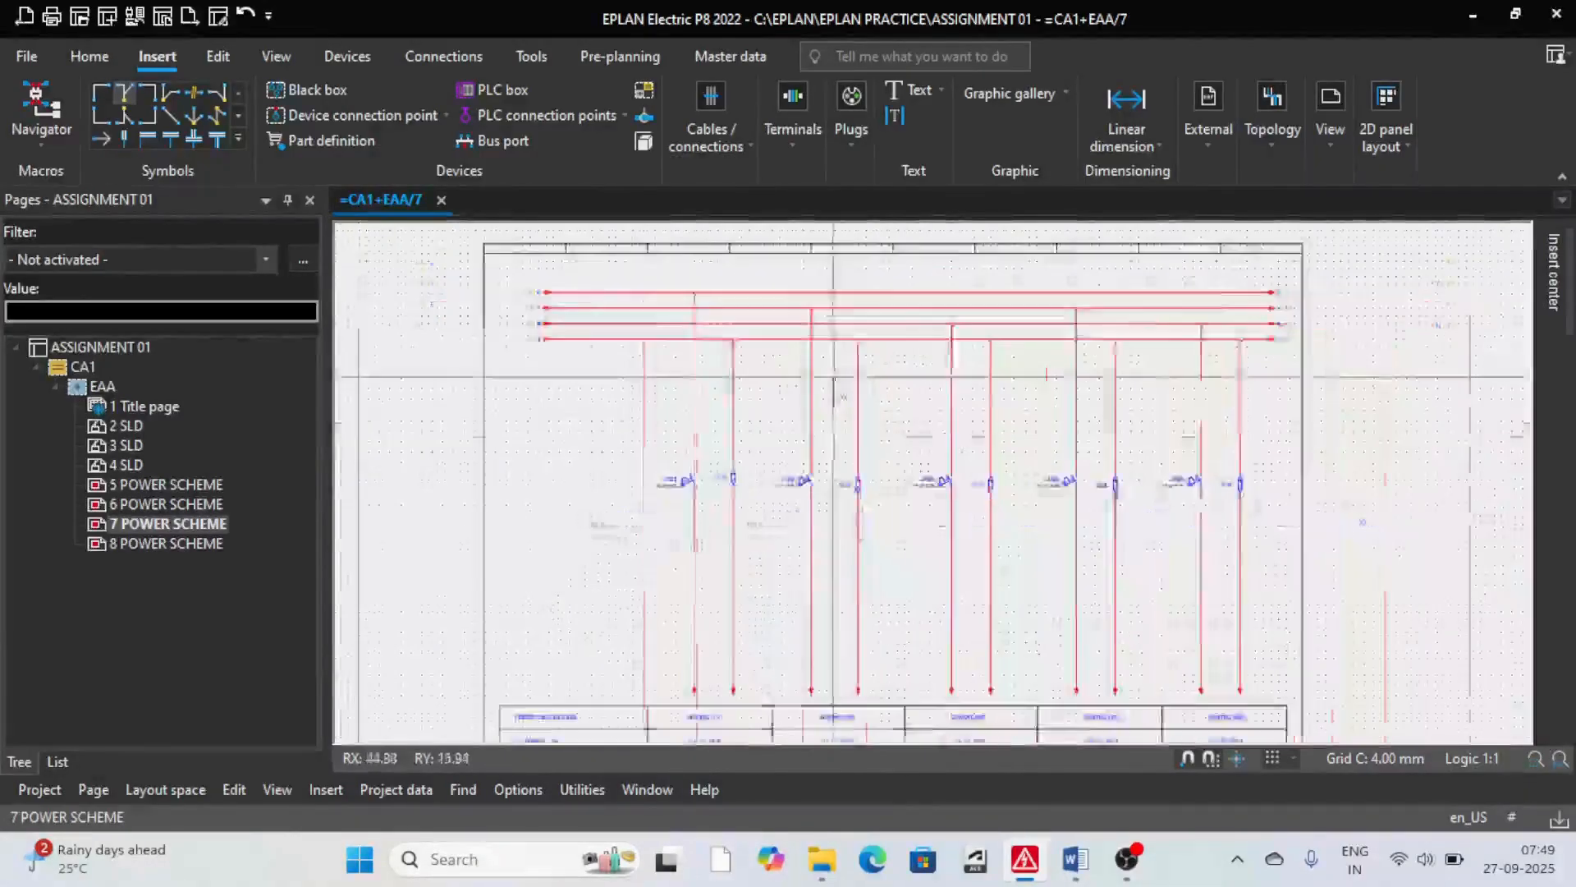
{"action": "scroll", "coordinate": [823, 495], "scroll_direction": "down", "scroll_amount": 1}
Step: Open page 8 POWER SCHEME and examine its vertical feeder lines and the feeder table below them
{"action": "left_click", "coordinate": [160, 543]}
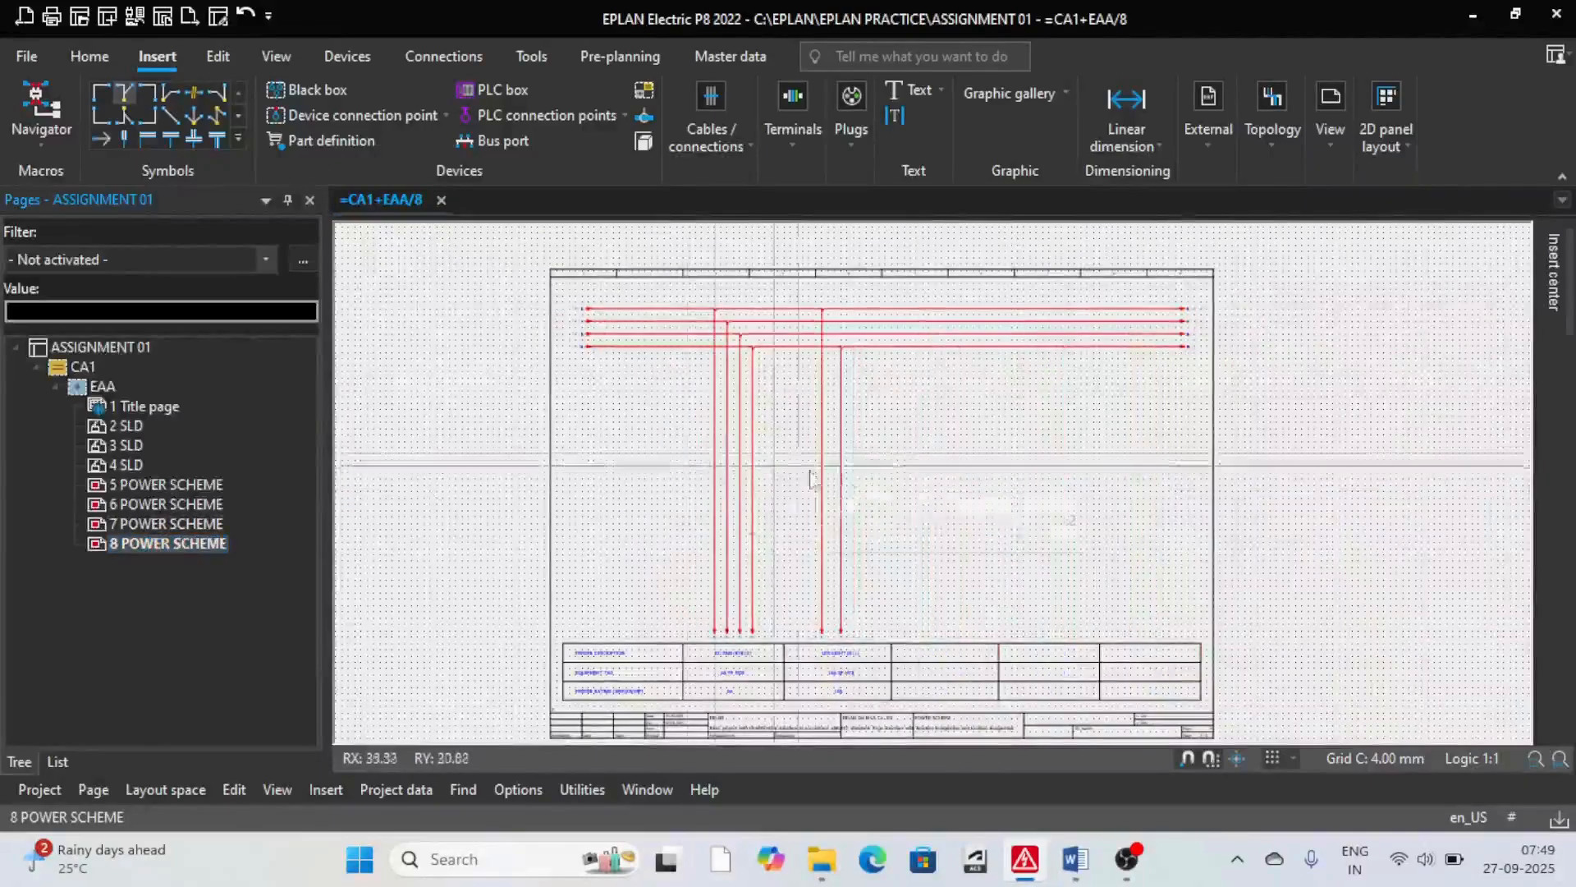
{"action": "scroll", "coordinate": [749, 447], "scroll_direction": "up", "scroll_amount": 4}
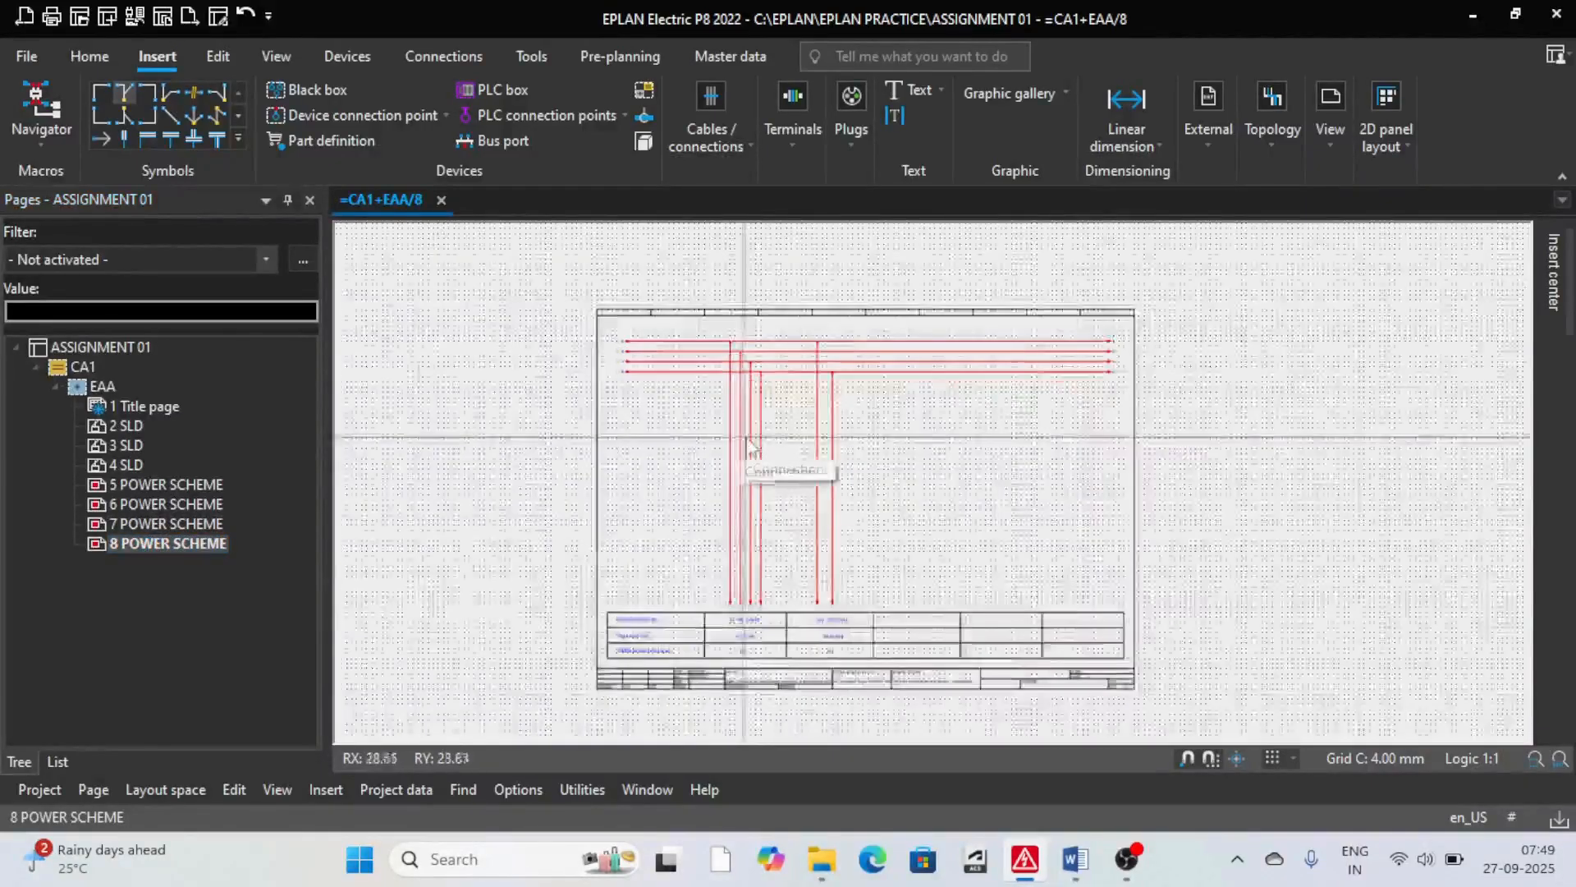
{"action": "scroll", "coordinate": [793, 386], "scroll_direction": "down", "scroll_amount": 3}
{"action": "scroll", "coordinate": [792, 353], "scroll_direction": "up", "scroll_amount": 2}
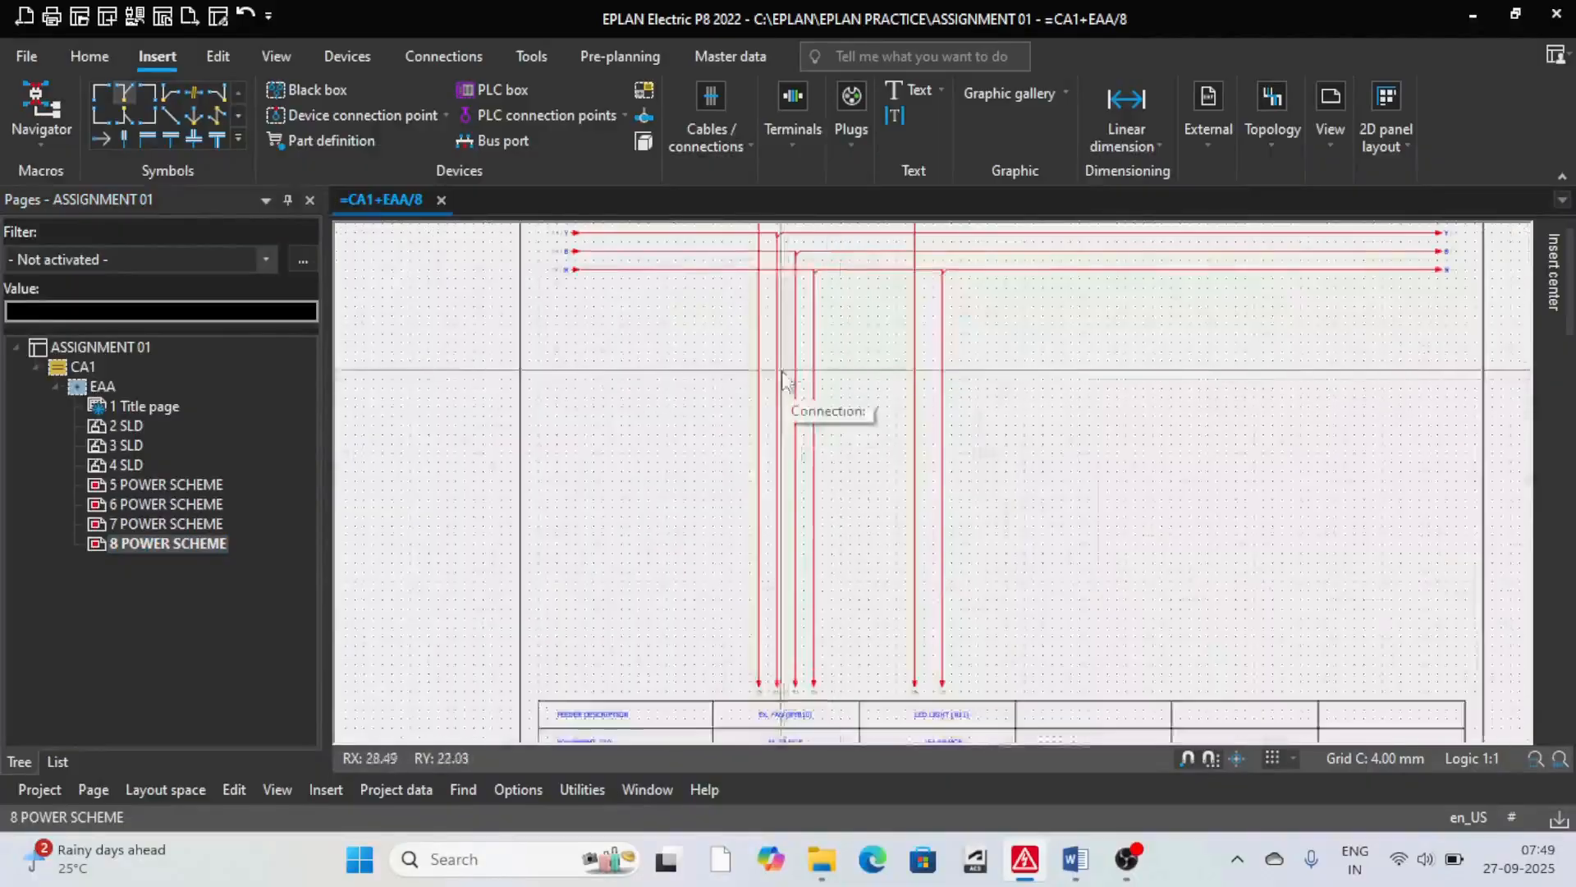
{"action": "scroll", "coordinate": [792, 353], "scroll_direction": "down", "scroll_amount": 1}
{"action": "scroll", "coordinate": [793, 353], "scroll_direction": "up", "scroll_amount": 3}
{"action": "scroll", "coordinate": [792, 353], "scroll_direction": "down", "scroll_amount": 2}
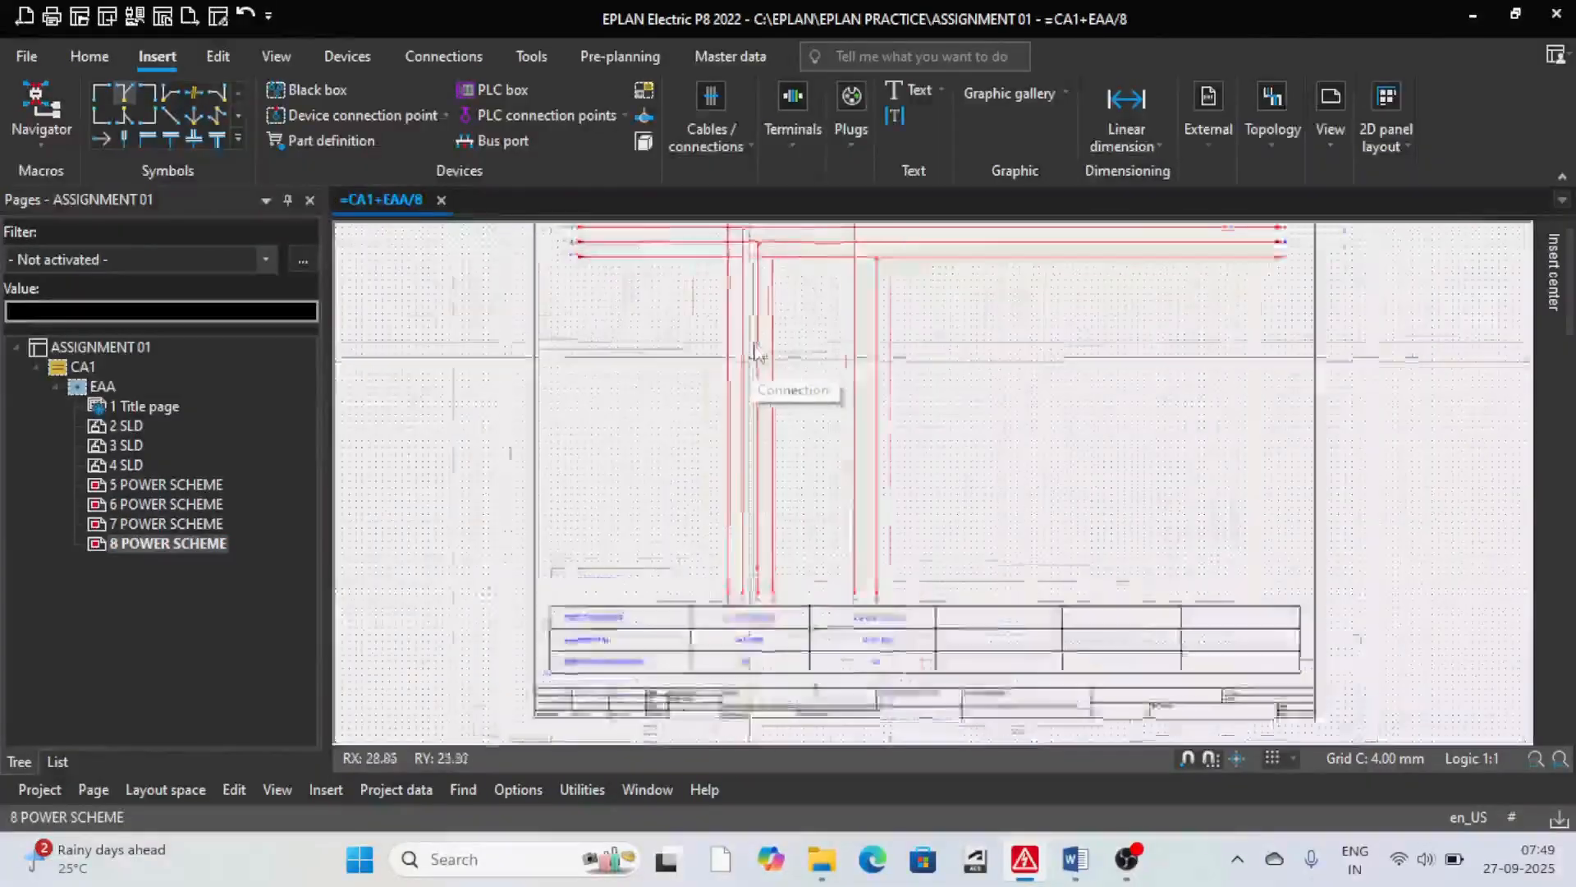
{"action": "scroll", "coordinate": [722, 345], "scroll_direction": "up", "scroll_amount": 2}
{"action": "scroll", "coordinate": [722, 362], "scroll_direction": "down", "scroll_amount": 2}
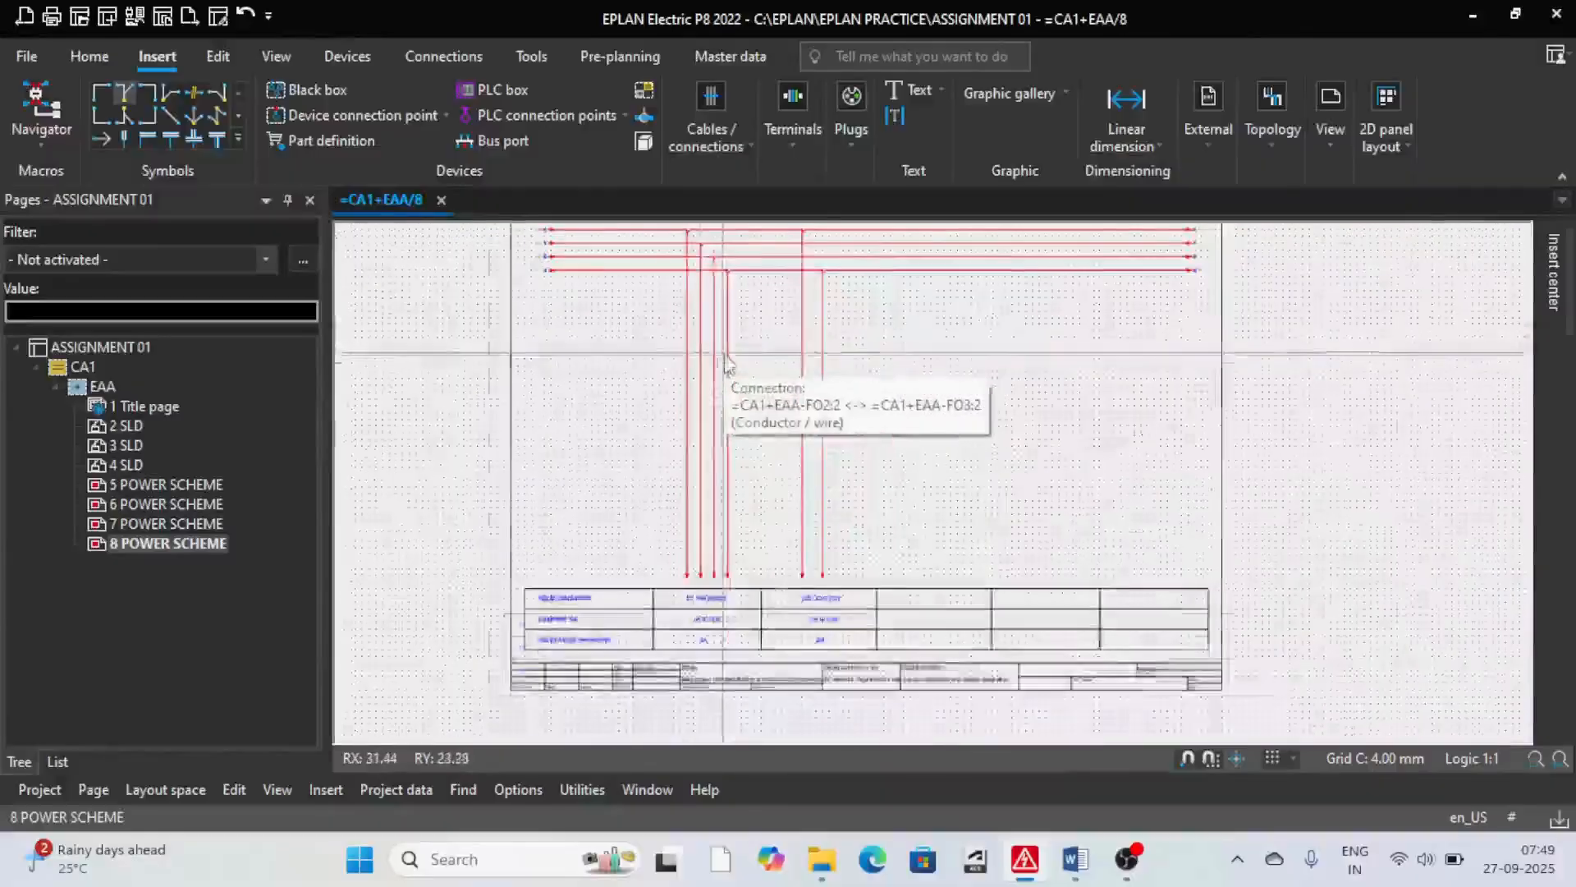
{"action": "scroll", "coordinate": [722, 365], "scroll_direction": "up", "scroll_amount": 1}
{"action": "scroll", "coordinate": [724, 371], "scroll_direction": "down", "scroll_amount": 2}
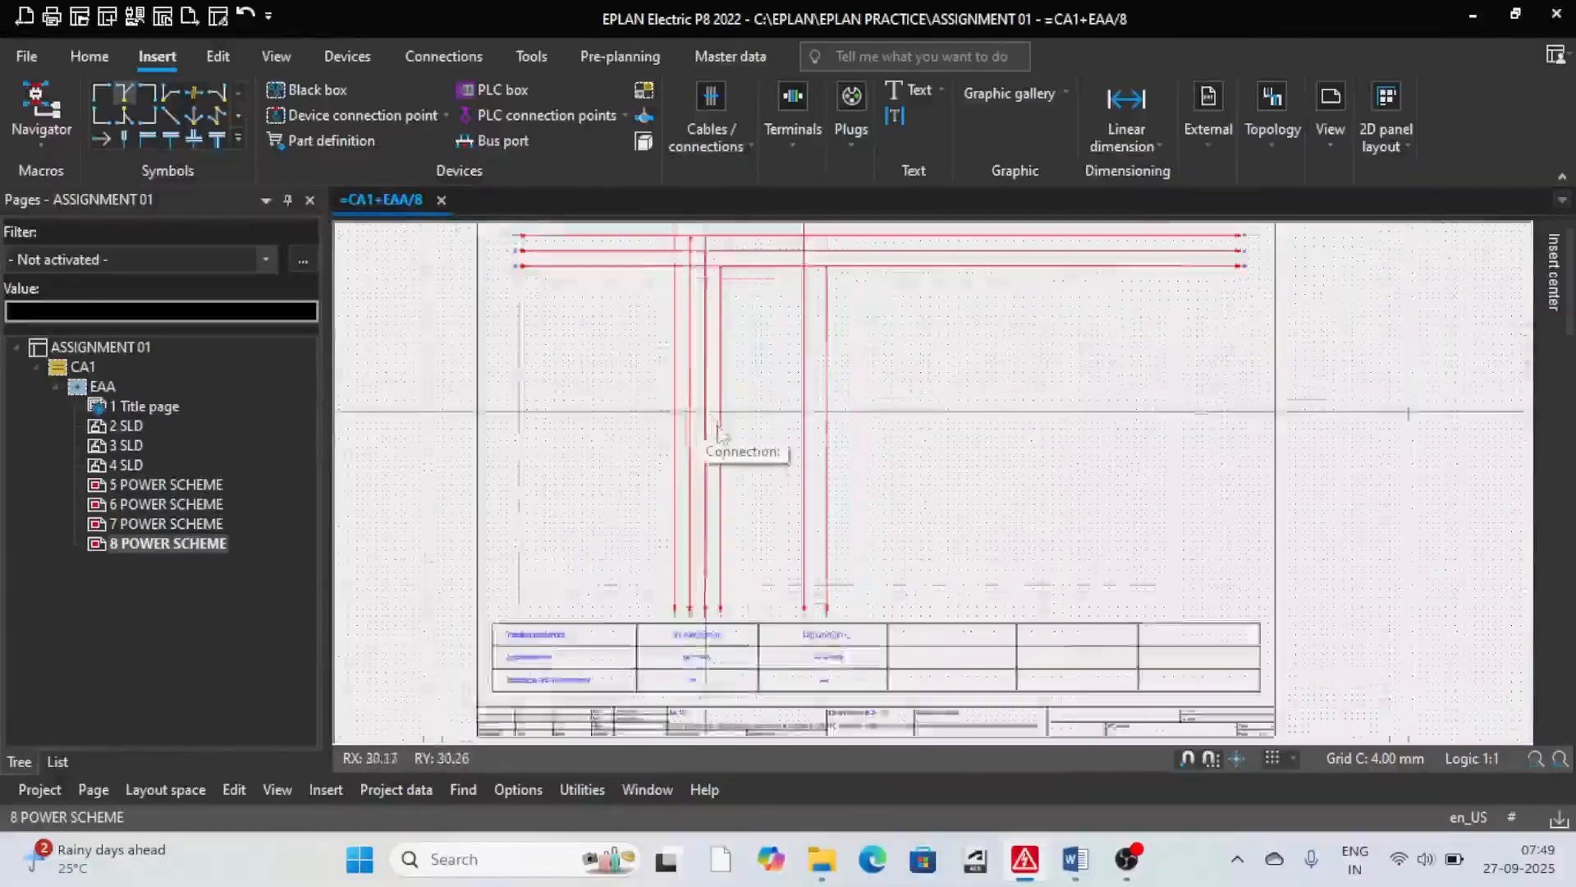
Step: Place a triple circuit breaker (FA3) across the R, Y and B lines of the EX. FAN (RYB10) feeder
{"action": "scroll", "coordinate": [665, 598], "scroll_direction": "up", "scroll_amount": 2}
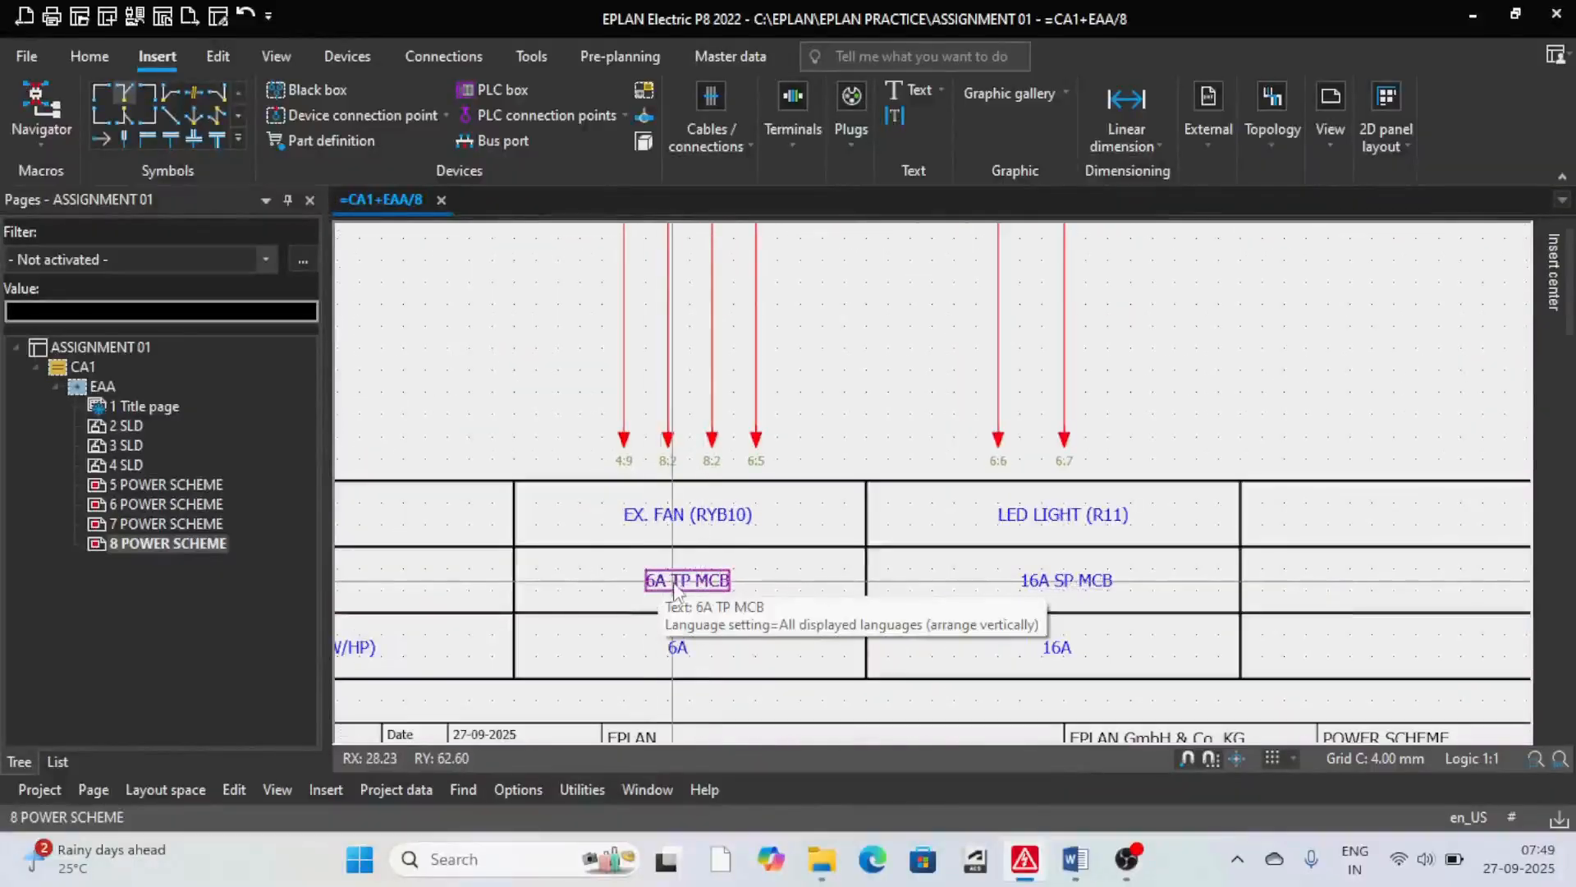
{"action": "scroll", "coordinate": [665, 597], "scroll_direction": "down", "scroll_amount": 2}
{"action": "scroll", "coordinate": [829, 472], "scroll_direction": "down", "scroll_amount": 2}
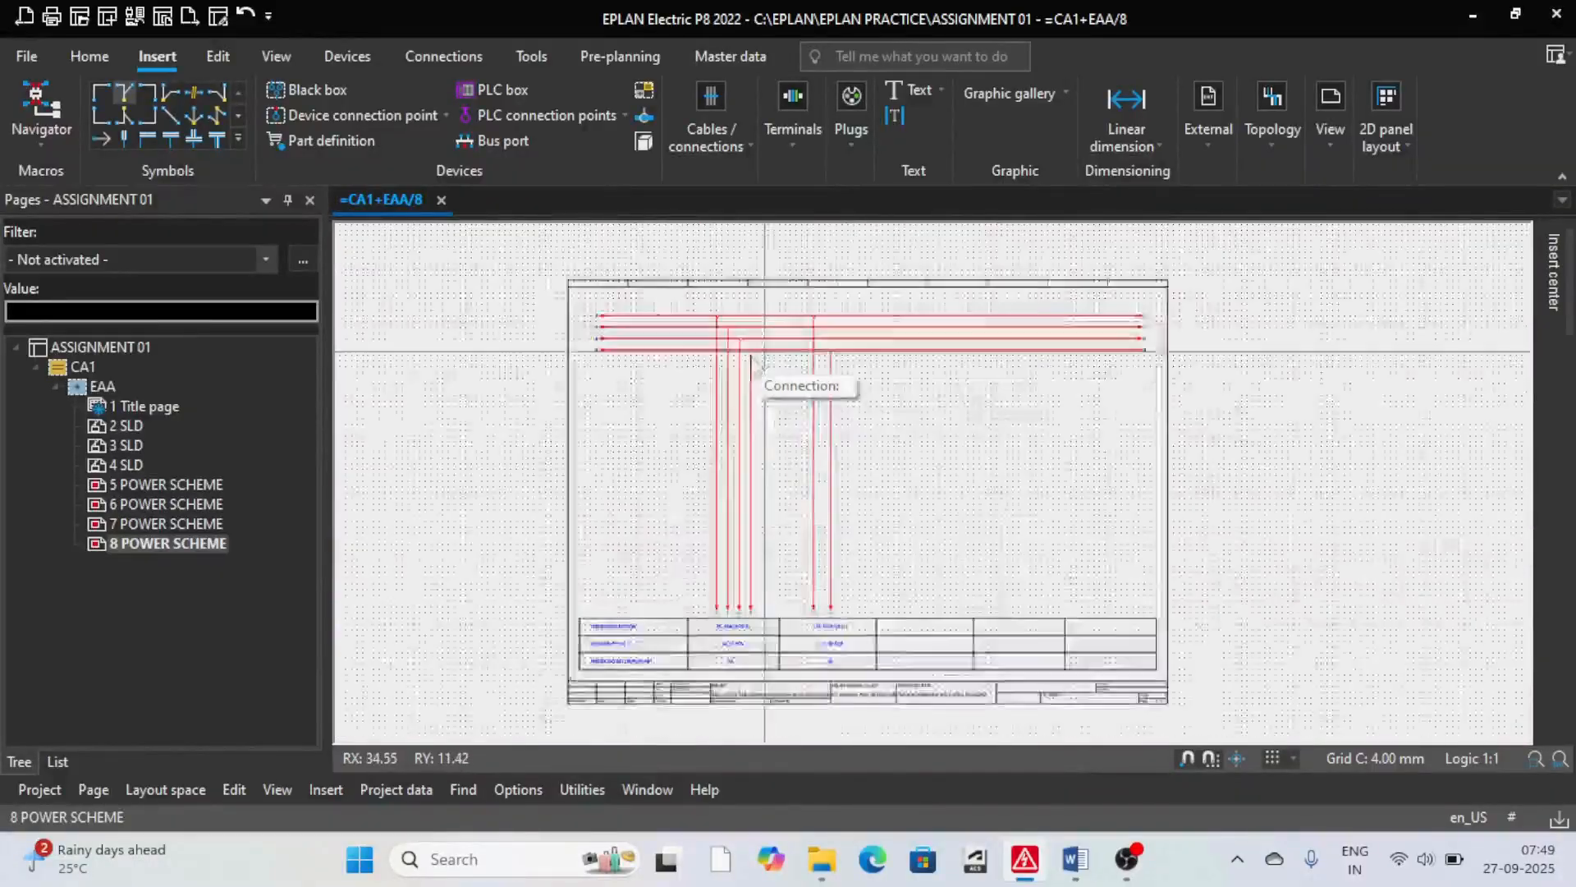
{"action": "scroll", "coordinate": [748, 352], "scroll_direction": "up", "scroll_amount": 2}
{"action": "left_click", "coordinate": [1540, 282]}
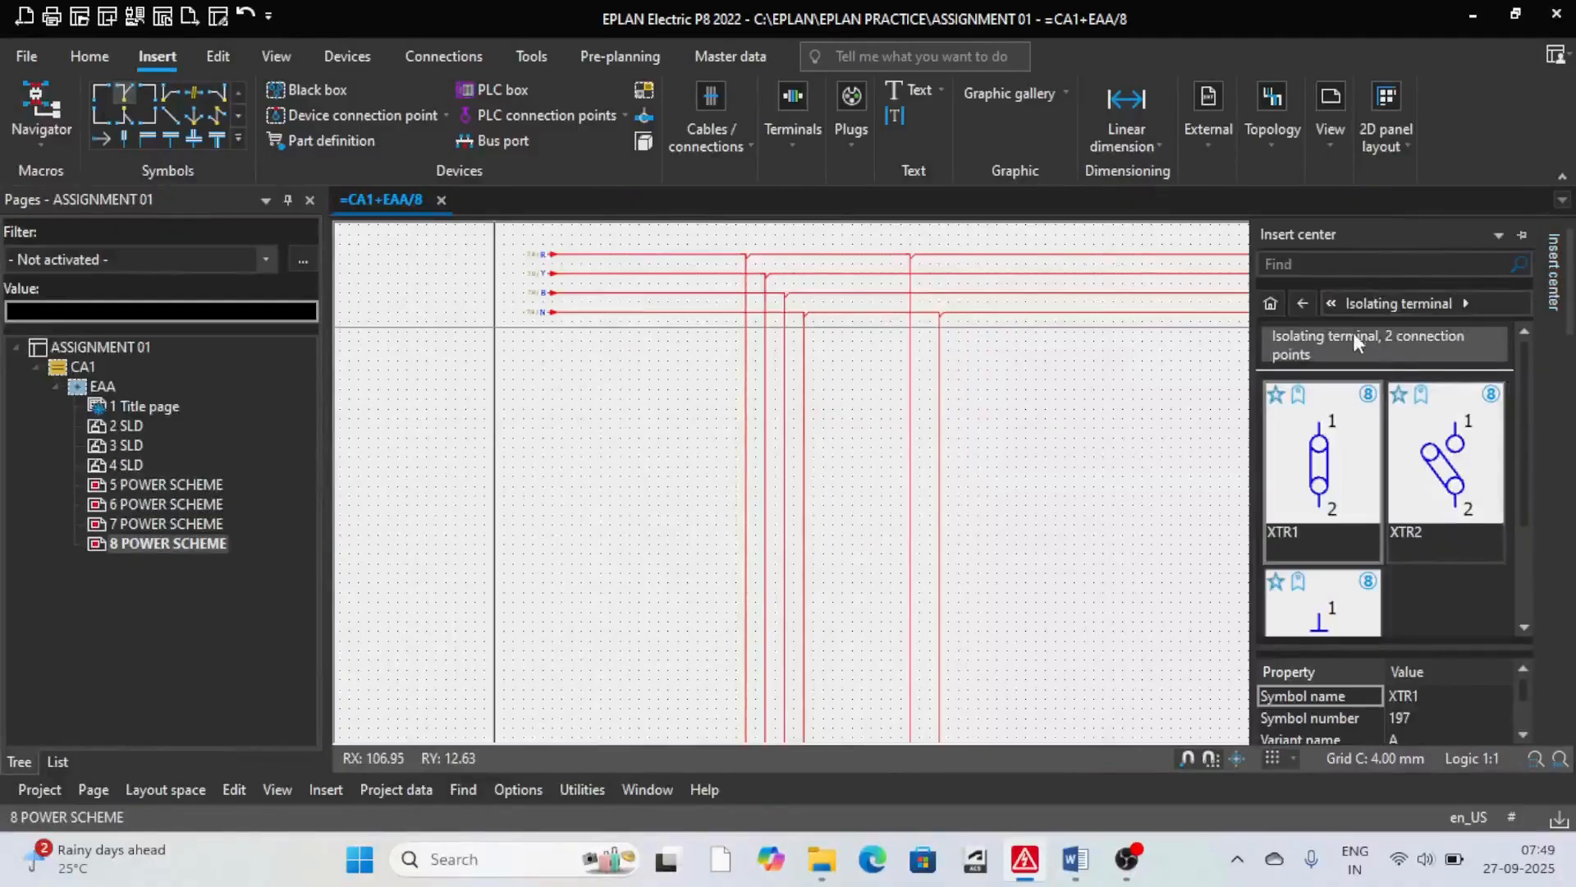
{"action": "left_click", "coordinate": [1300, 306]}
{"action": "left_click", "coordinate": [1300, 303]}
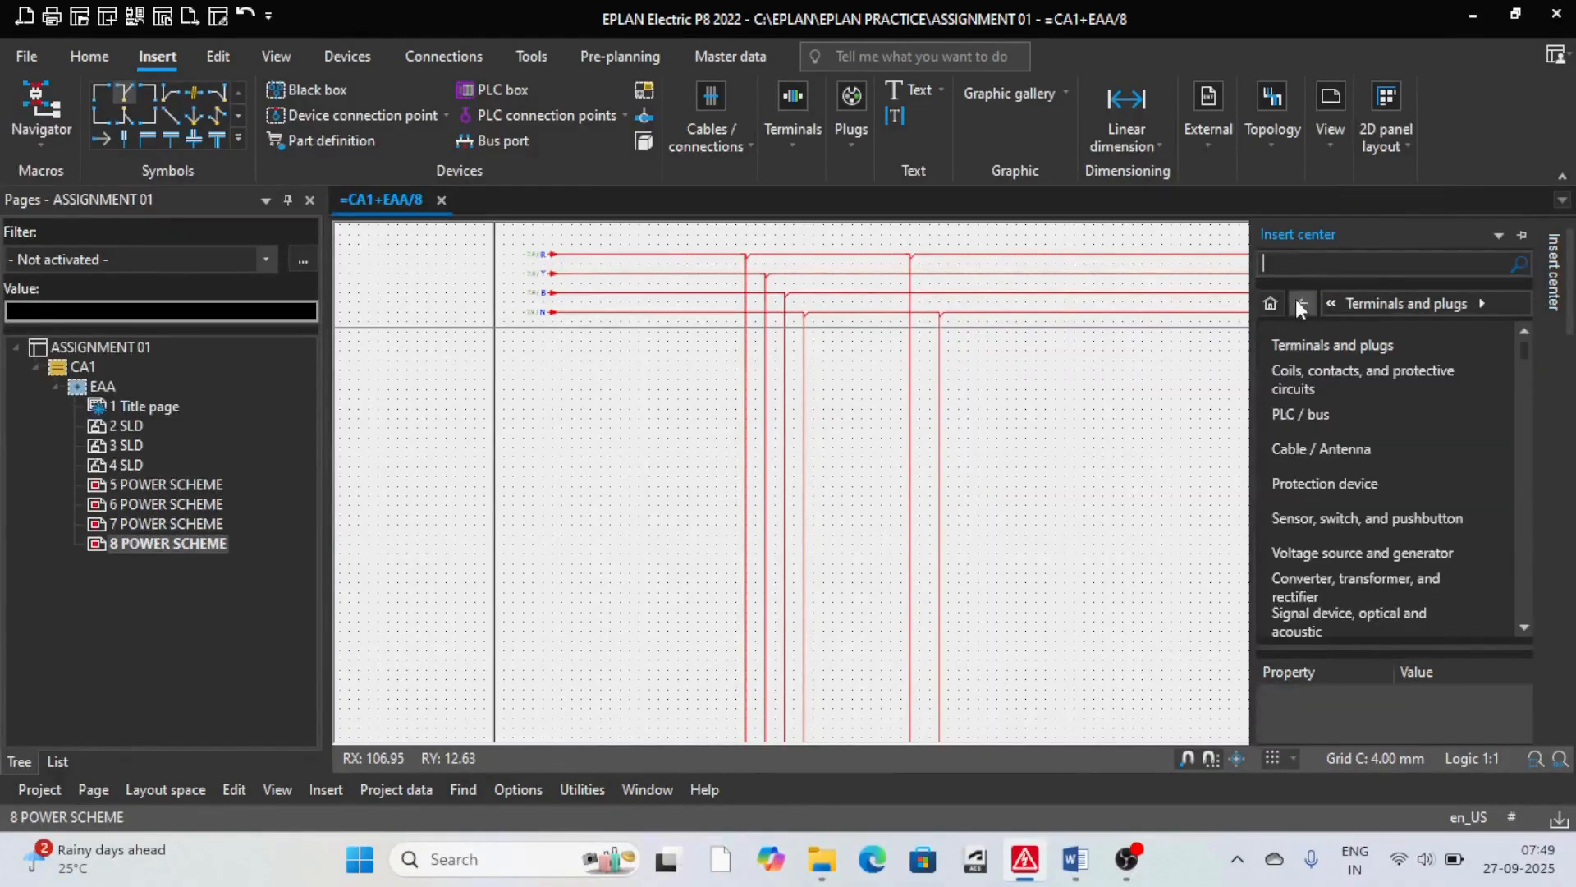
{"action": "left_click", "coordinate": [1336, 479]}
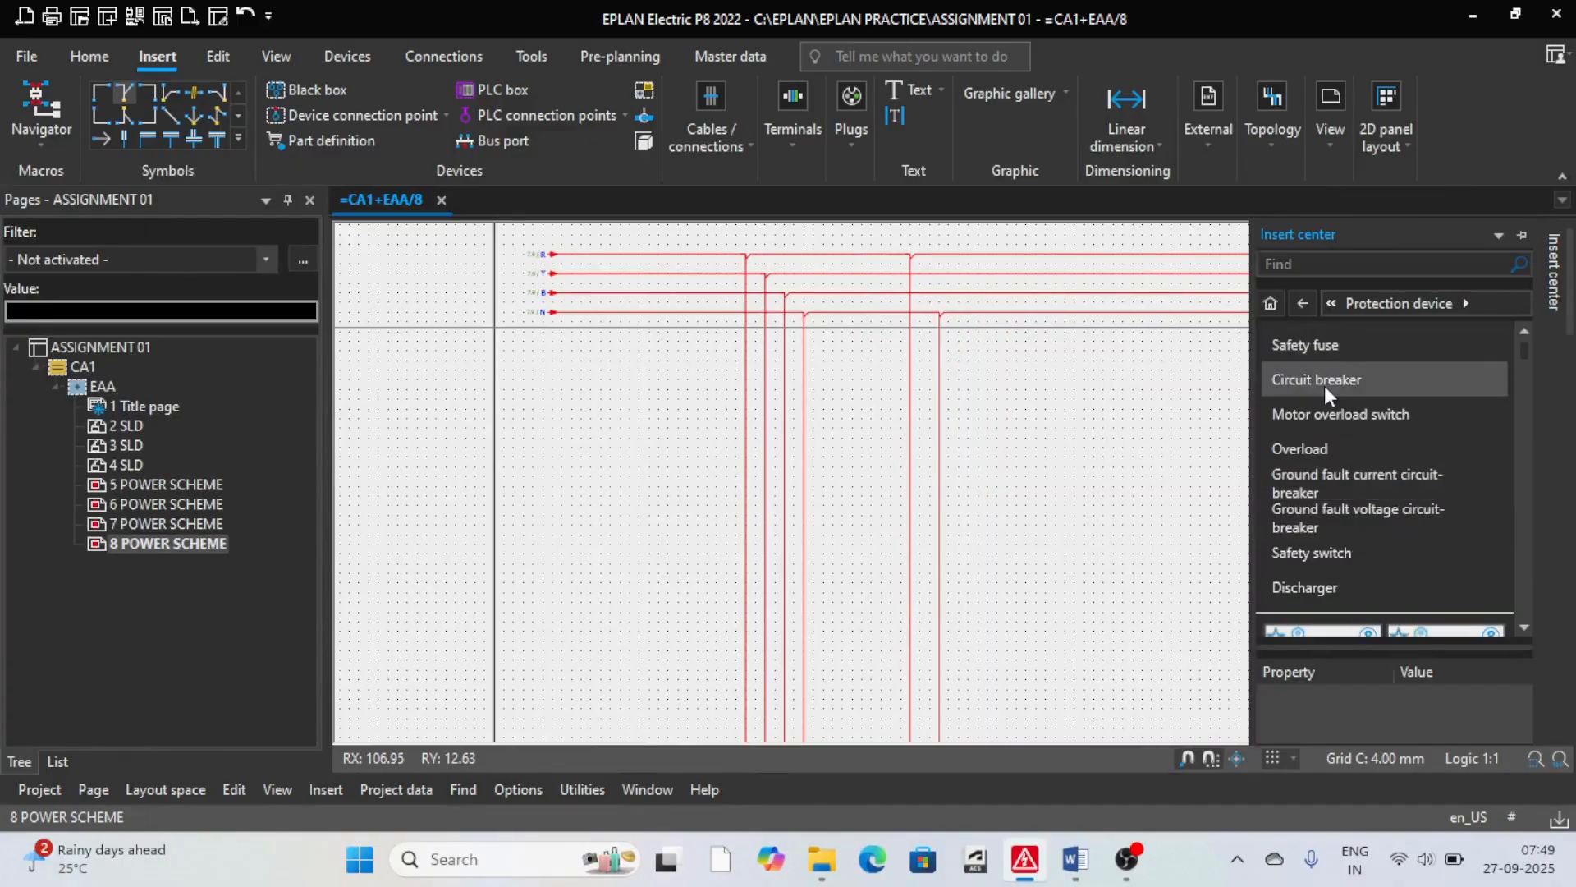
{"action": "left_click", "coordinate": [1323, 382]}
{"action": "left_click", "coordinate": [1337, 416]}
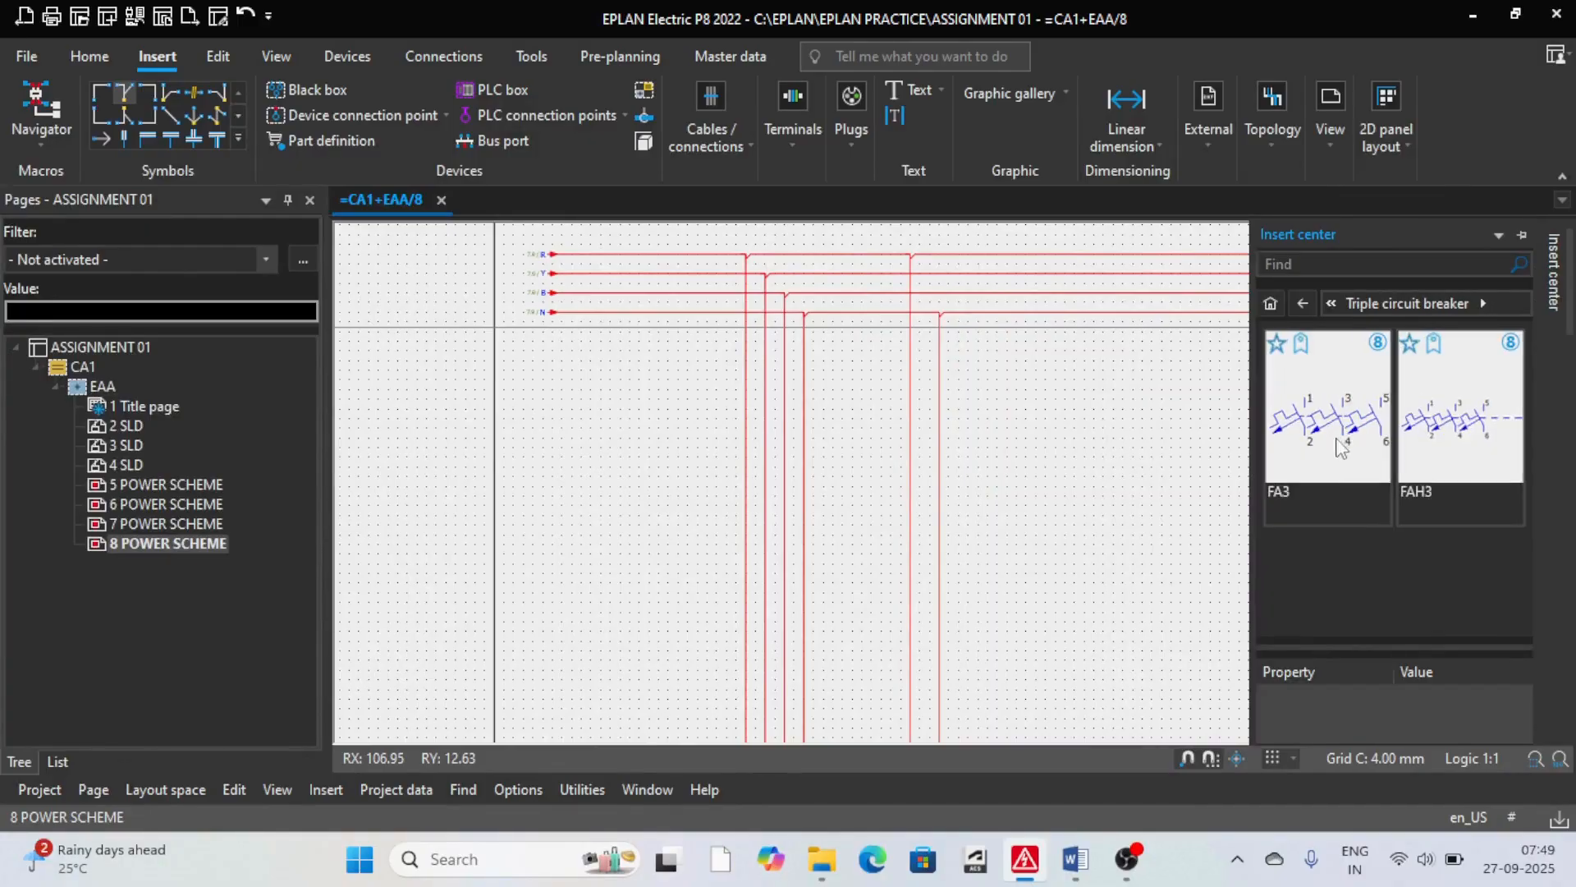
{"action": "double_click", "coordinate": [1346, 444]}
{"action": "scroll", "coordinate": [763, 492], "scroll_direction": "down", "scroll_amount": 3}
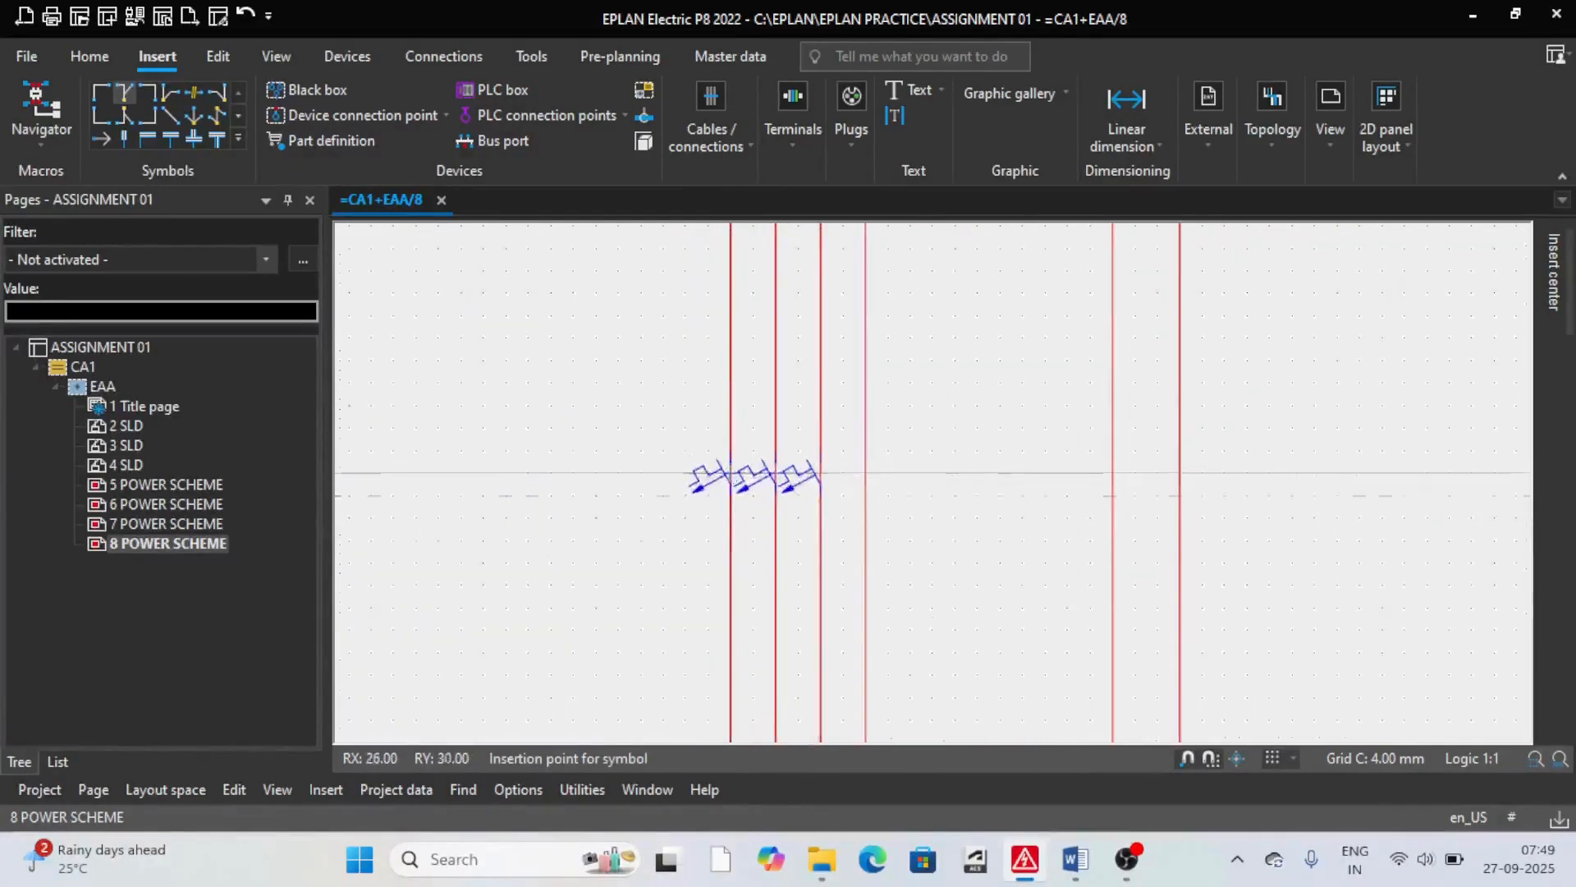
{"action": "scroll", "coordinate": [743, 473], "scroll_direction": "up", "scroll_amount": 4}
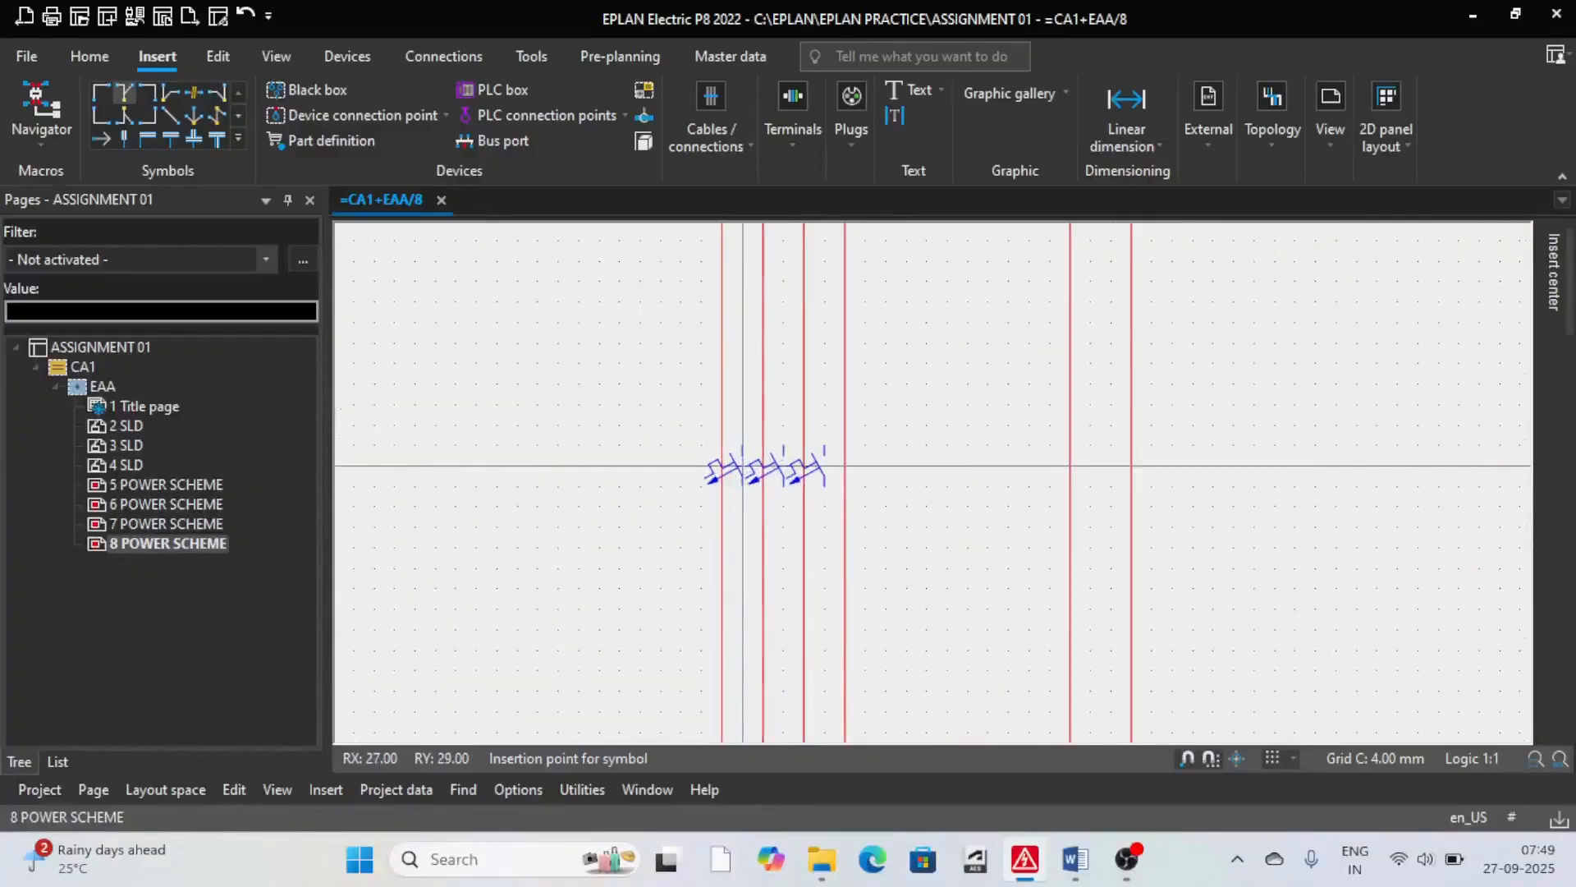
{"action": "left_click", "coordinate": [721, 466]}
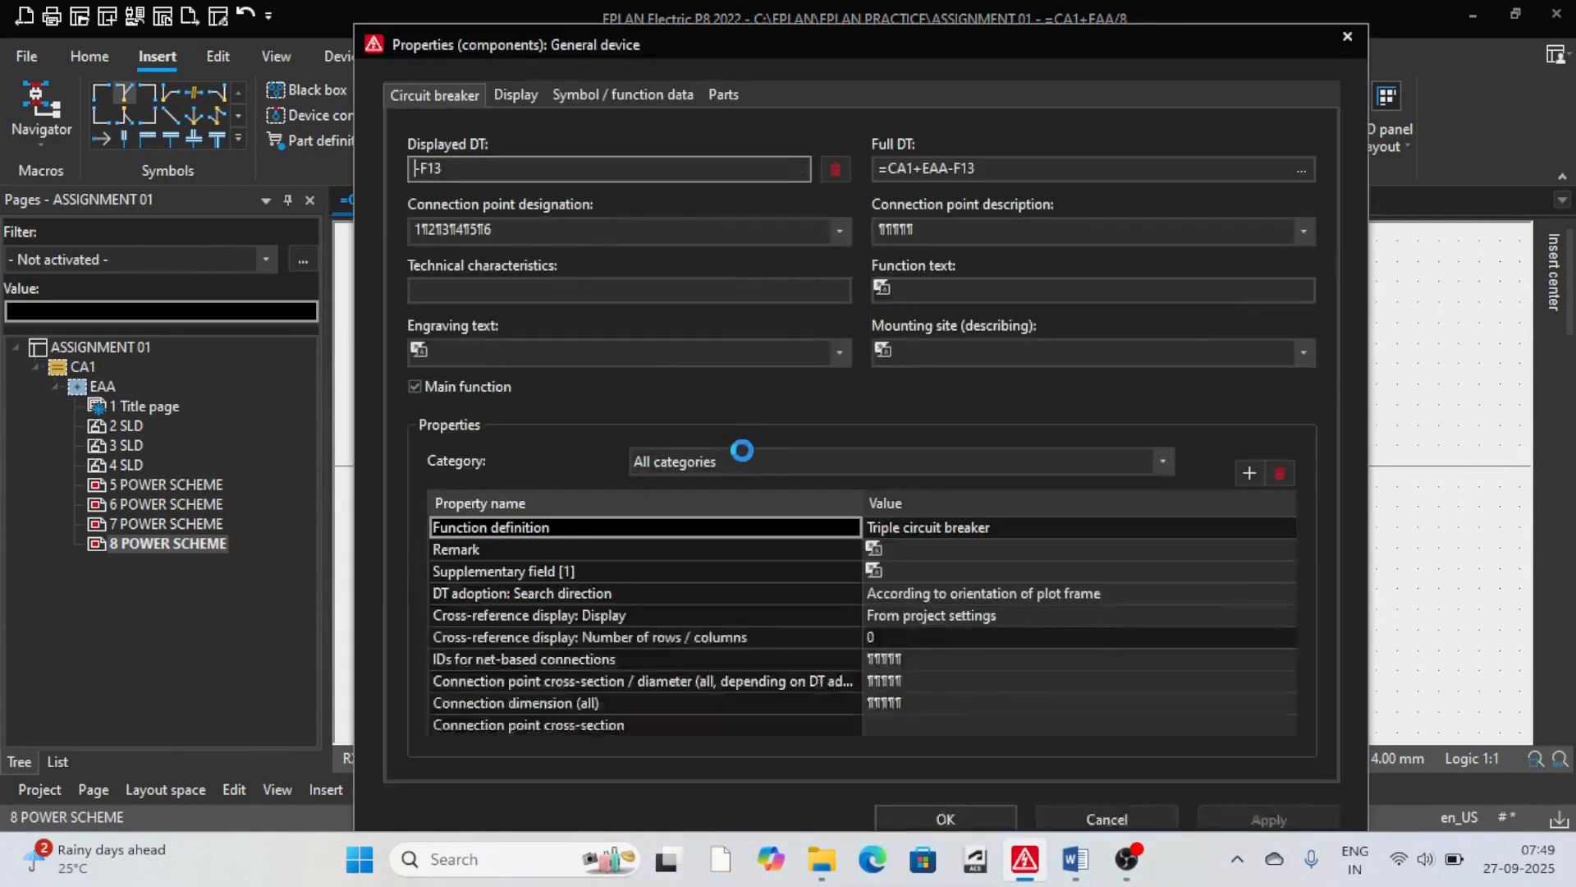
Step: Set the EX. FAN breaker's displayed DT to -FO10 and its technical characteristics to 6A TP MCB, and end the placement
{"action": "left_click", "coordinate": [436, 292]}
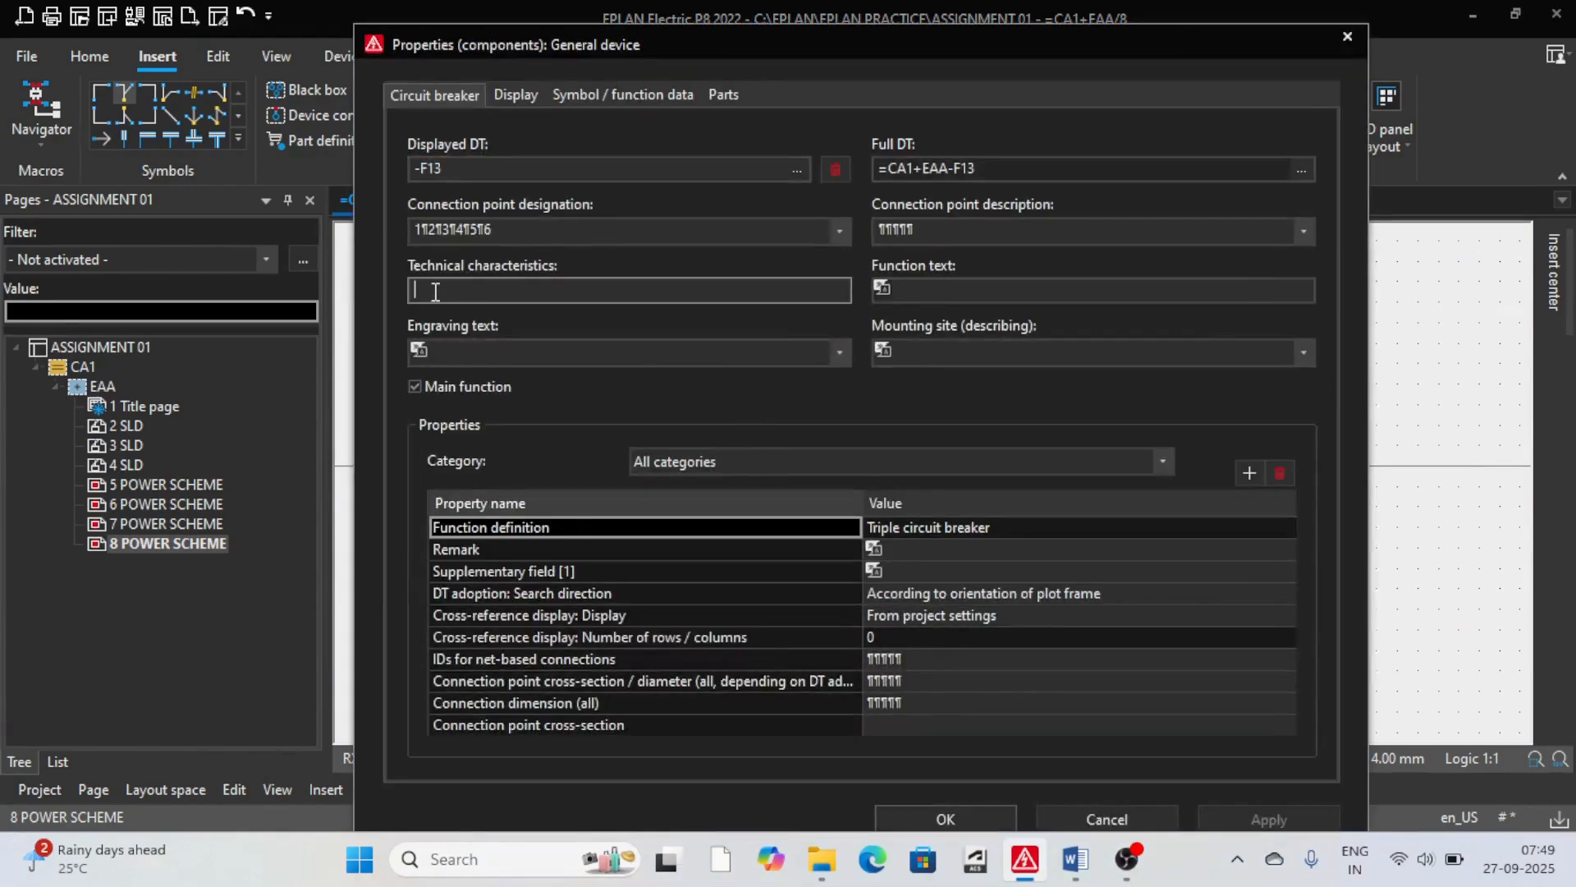
{"action": "left_click", "coordinate": [472, 168]}
{"action": "key", "text": "BackSpace"}
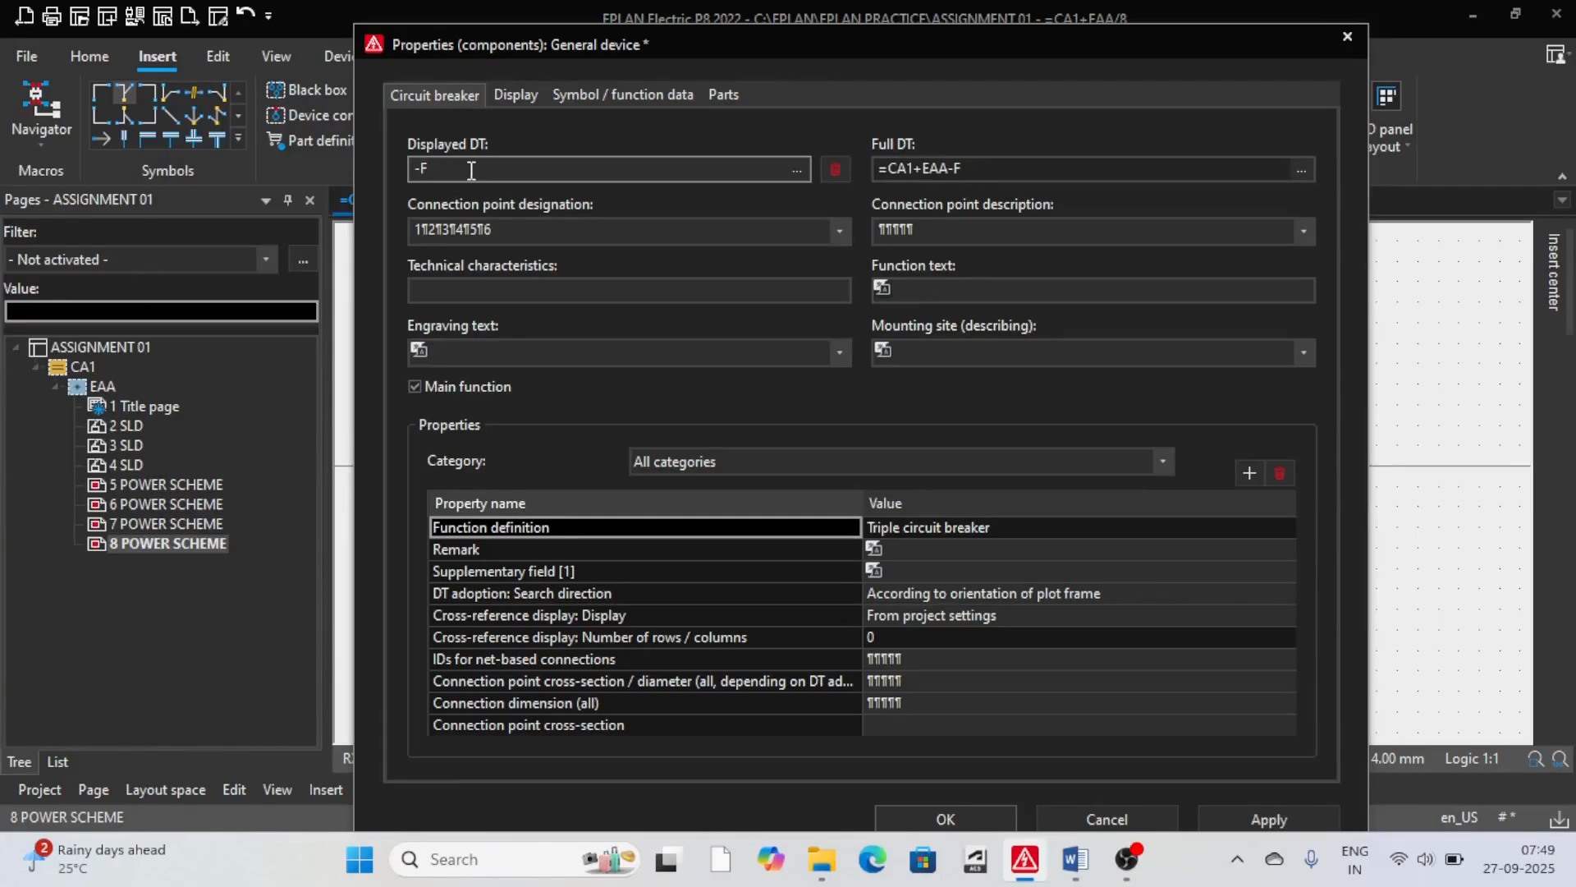
{"action": "type", "text": "O10"}
{"action": "left_click", "coordinate": [478, 290]}
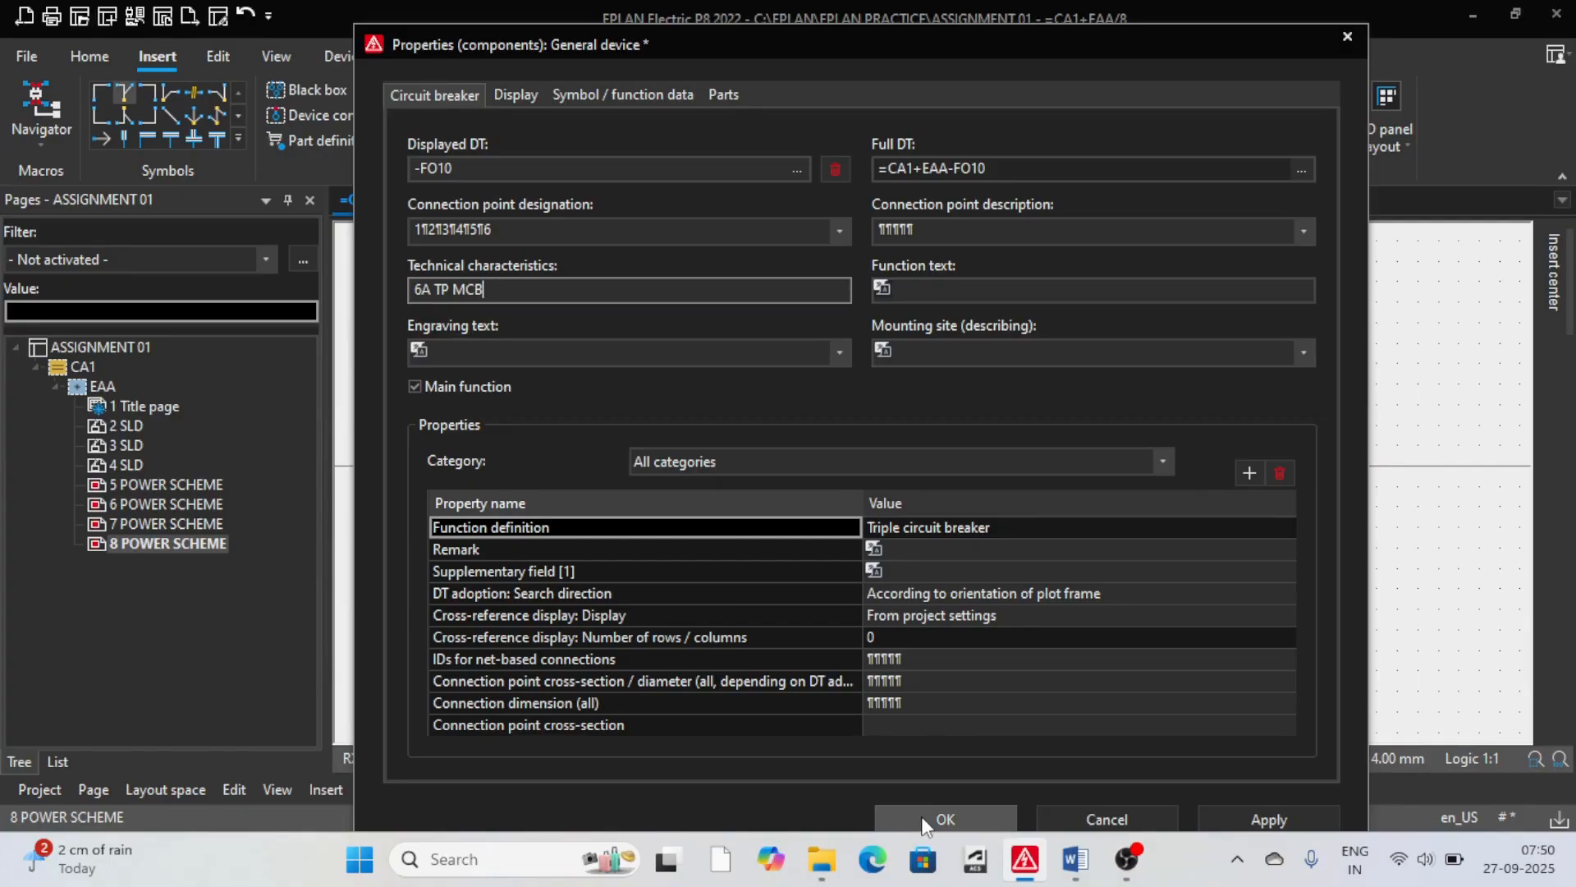
{"action": "left_click", "coordinate": [944, 818]}
{"action": "scroll", "coordinate": [864, 426], "scroll_direction": "down", "scroll_amount": 5}
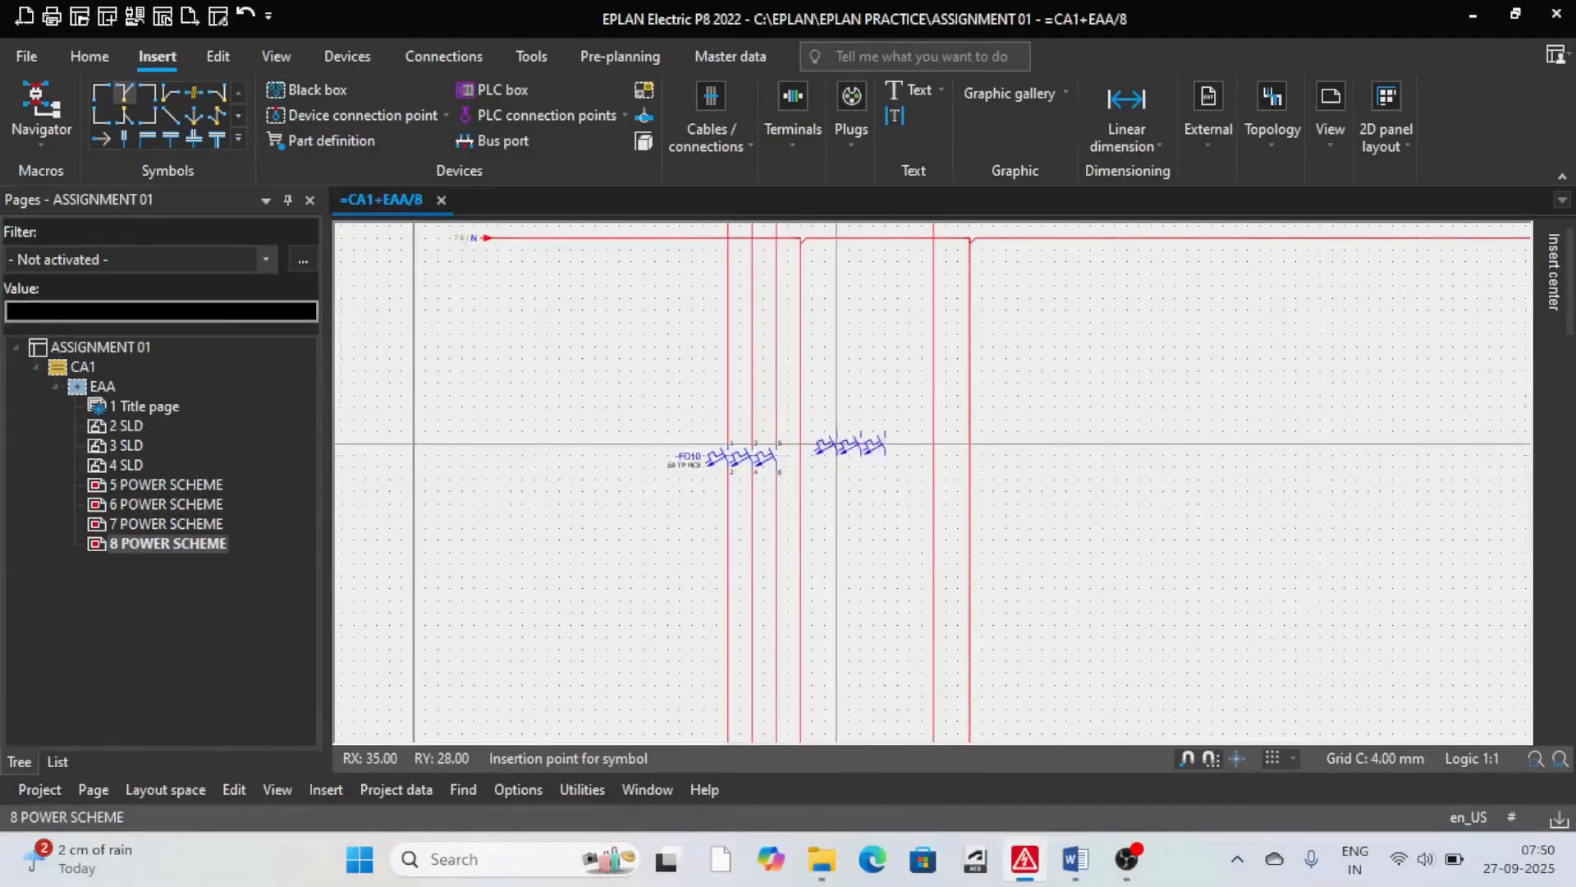
Step: Shift the LED LIGHT (R11) feeder's two interruption points slightly to the right above its table column
{"action": "scroll", "coordinate": [903, 622], "scroll_direction": "up", "scroll_amount": 4}
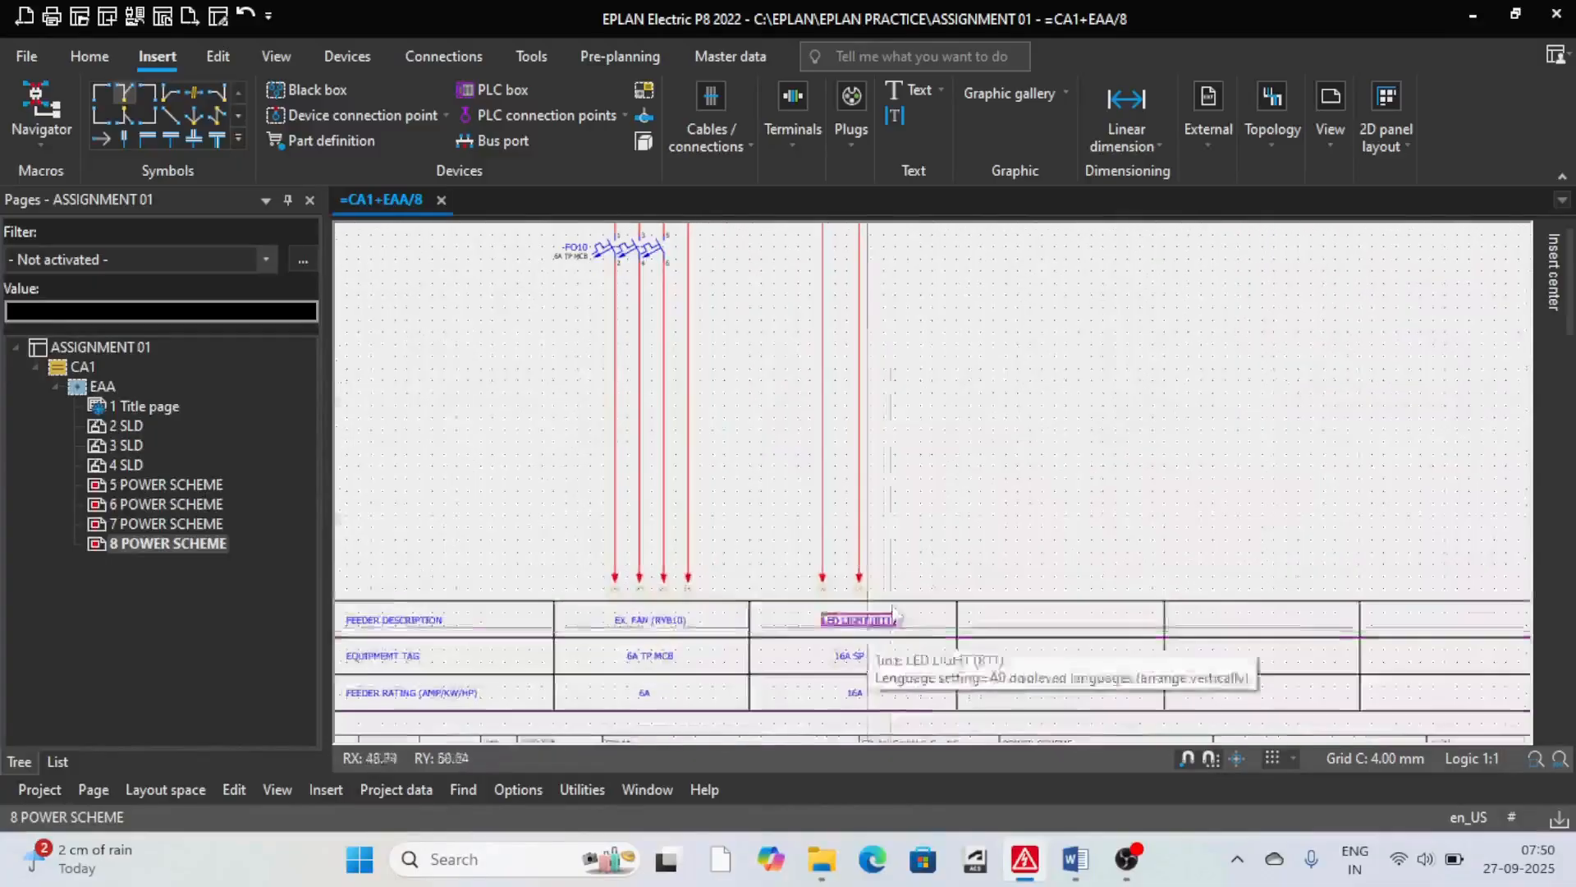
{"action": "scroll", "coordinate": [867, 648], "scroll_direction": "down", "scroll_amount": 4}
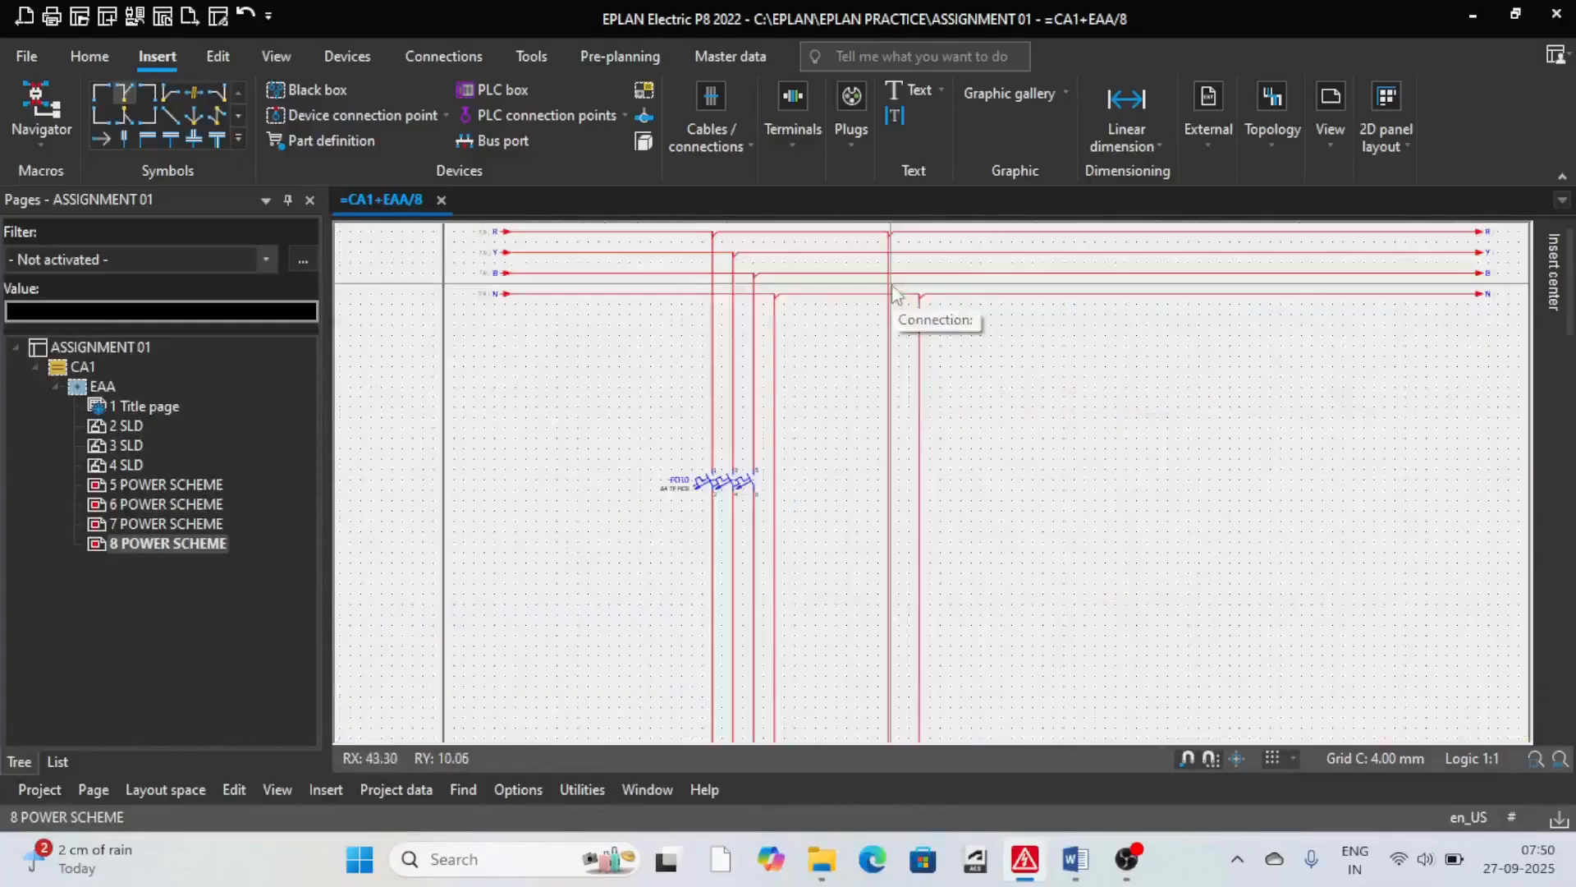
{"action": "scroll", "coordinate": [895, 575], "scroll_direction": "up", "scroll_amount": 5}
{"action": "left_click_drag", "start_coordinate": [791, 462], "coordinate": [995, 577]}
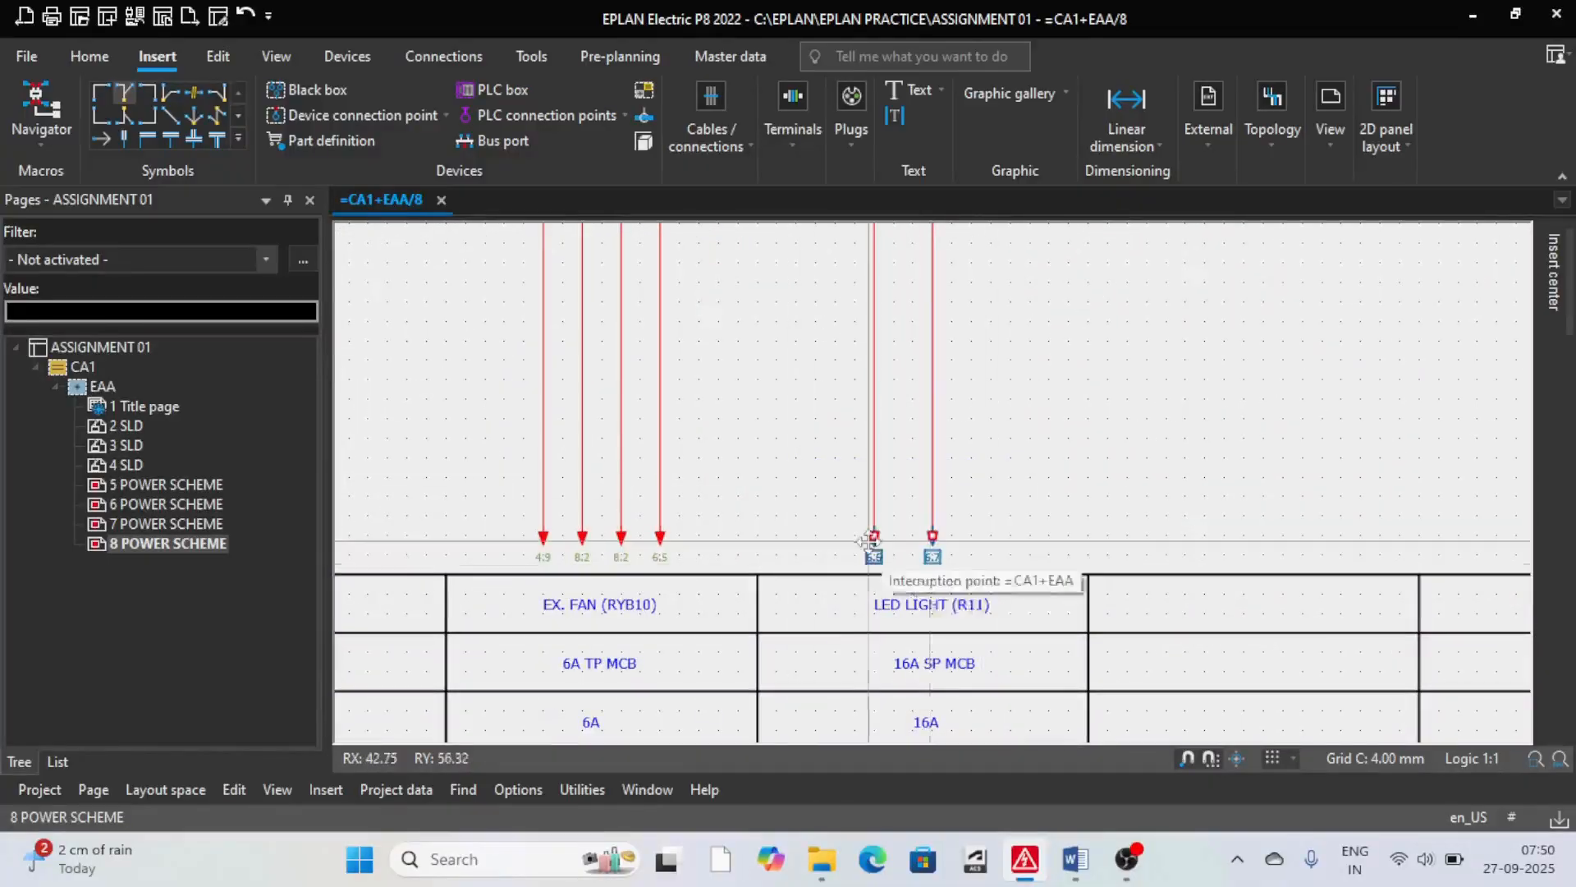
{"action": "left_click_drag", "start_coordinate": [874, 537], "coordinate": [894, 541]}
{"action": "left_click", "coordinate": [904, 543]}
Step: Move the LED LIGHT (R11) feeder's T-nodes on the R and N lines to the right, in line with its interruption points
{"action": "scroll", "coordinate": [904, 543], "scroll_direction": "down", "scroll_amount": 5}
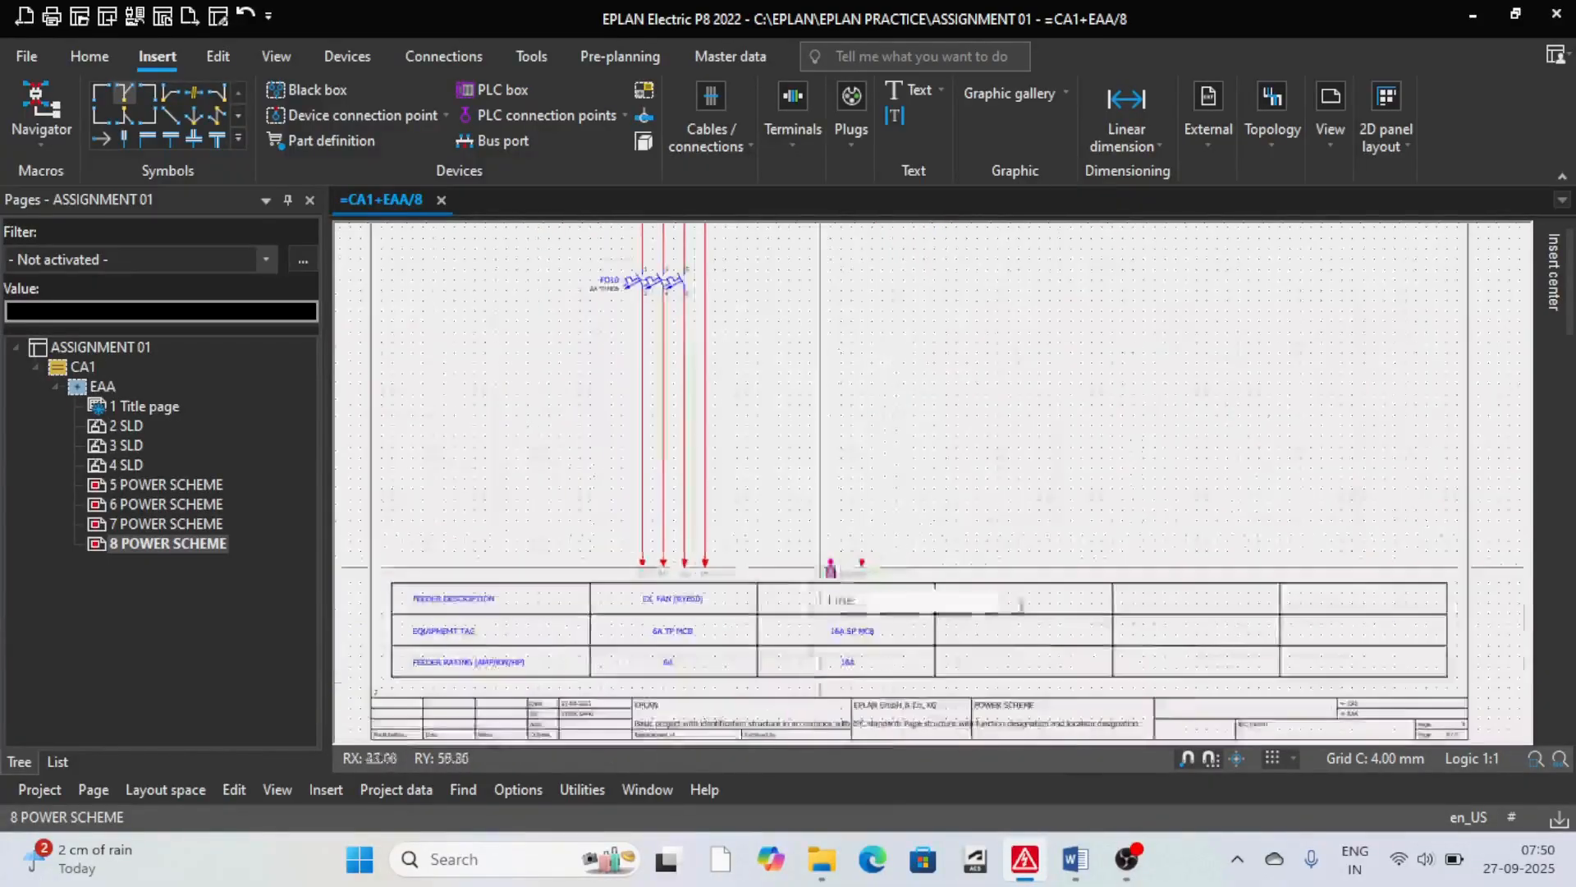
{"action": "scroll", "coordinate": [846, 286], "scroll_direction": "up", "scroll_amount": 6}
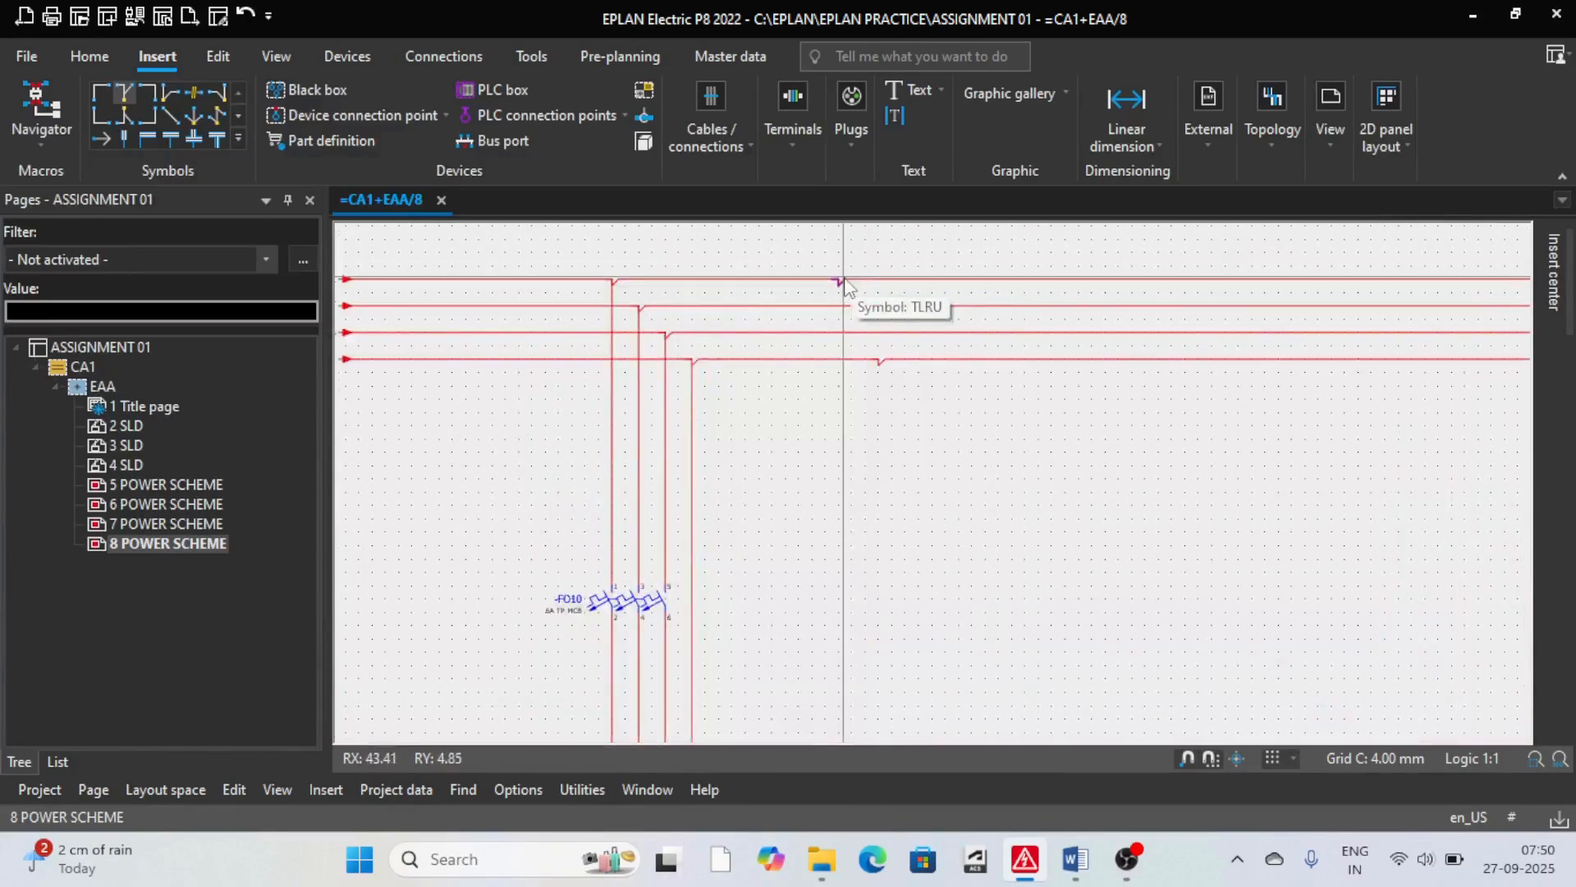
{"action": "left_click", "coordinate": [852, 282]}
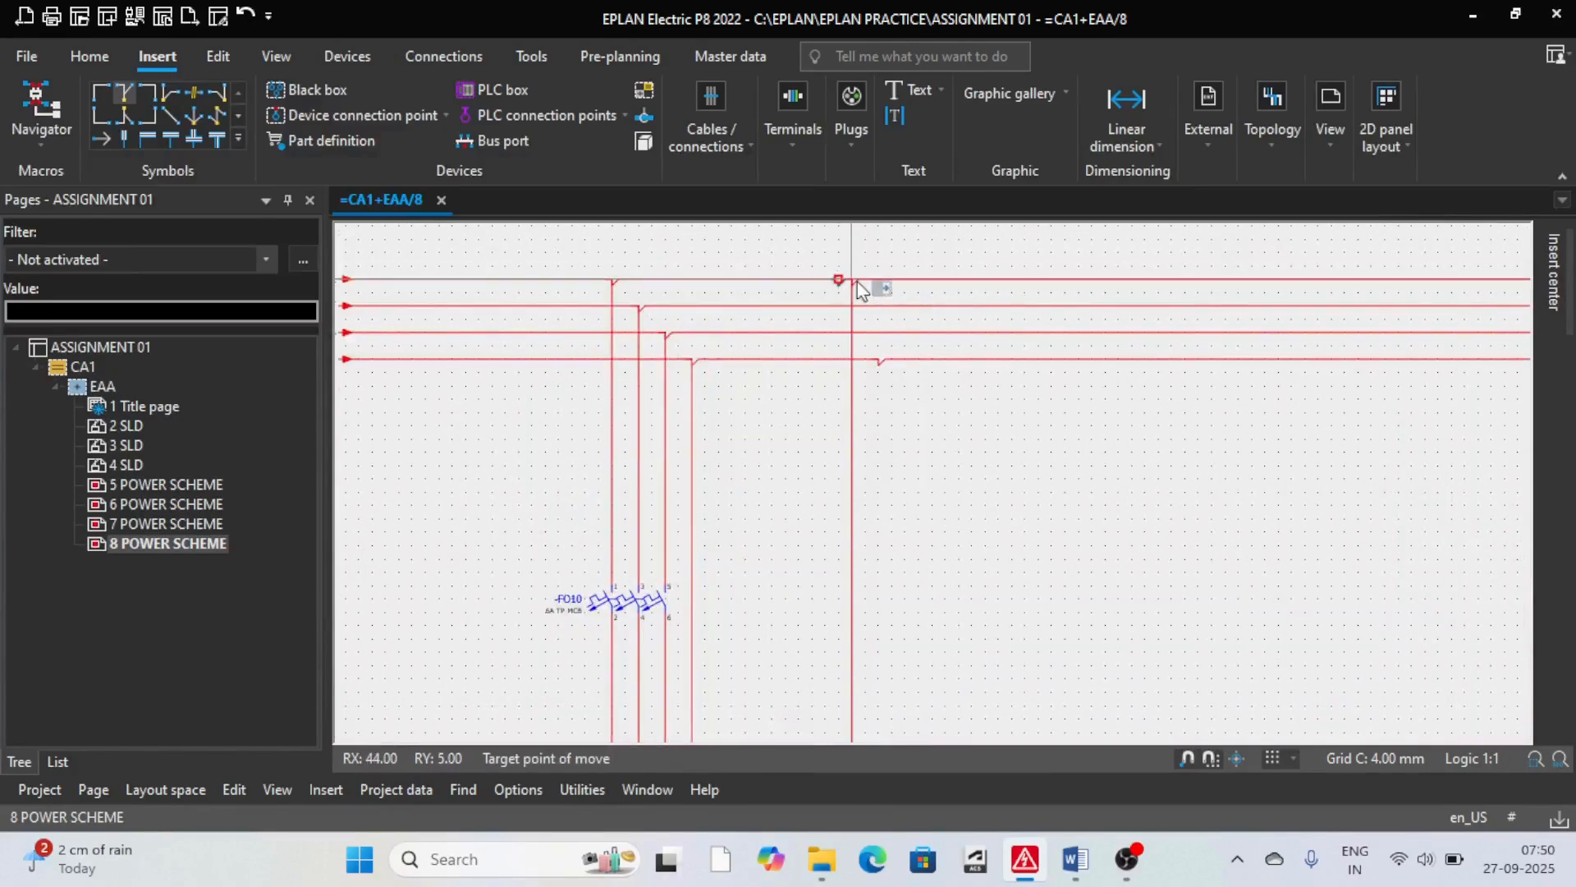
{"action": "left_click_drag", "start_coordinate": [879, 359], "coordinate": [891, 361]}
{"action": "left_click", "coordinate": [893, 369]}
Step: Place a single circuit breaker (FA1) on the R line of the LED LIGHT (R11) feeder, level with the -FO10 breaker
{"action": "scroll", "coordinate": [893, 369], "scroll_direction": "down", "scroll_amount": 5}
{"action": "scroll", "coordinate": [870, 493], "scroll_direction": "up", "scroll_amount": 4}
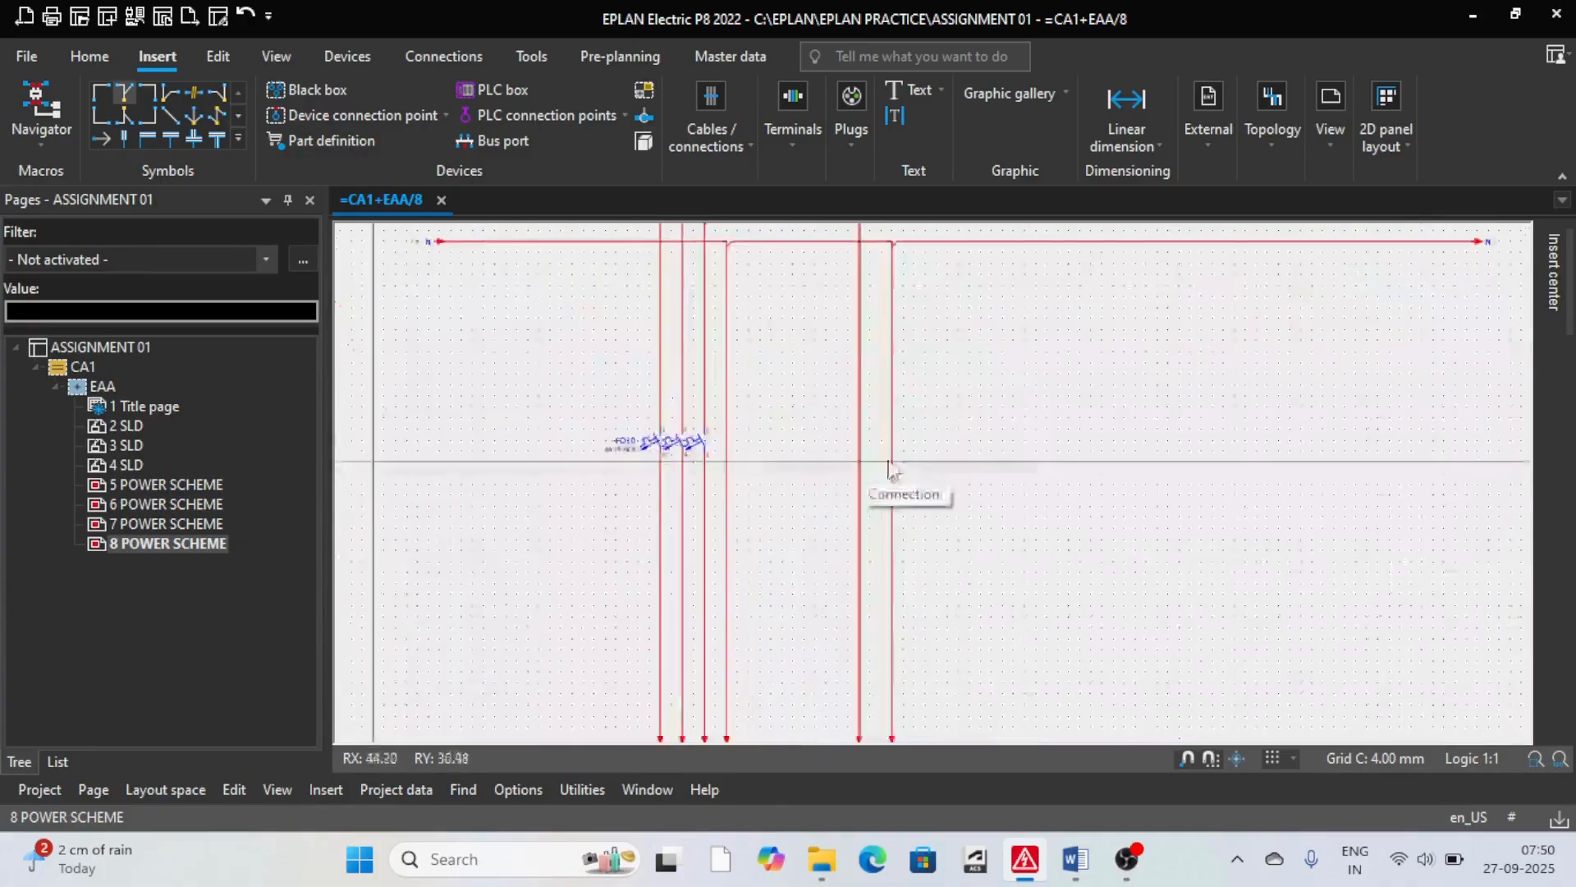
{"action": "scroll", "coordinate": [846, 521], "scroll_direction": "down", "scroll_amount": 3}
{"action": "scroll", "coordinate": [841, 542], "scroll_direction": "up", "scroll_amount": 6}
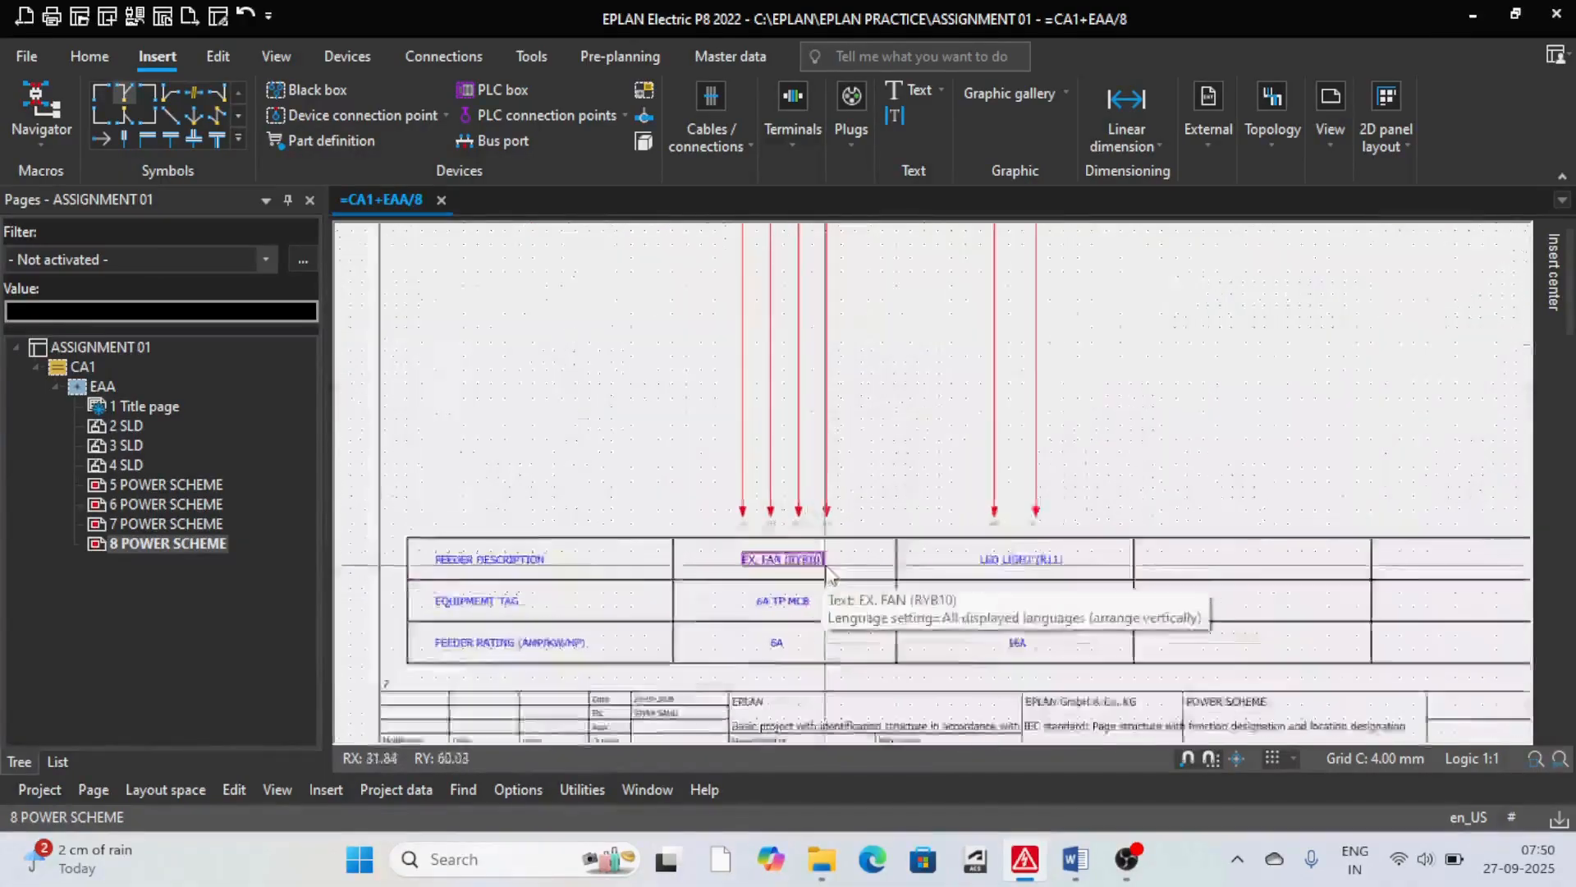
{"action": "scroll", "coordinate": [839, 543], "scroll_direction": "down", "scroll_amount": 1}
{"action": "scroll", "coordinate": [964, 587], "scroll_direction": "up", "scroll_amount": 1}
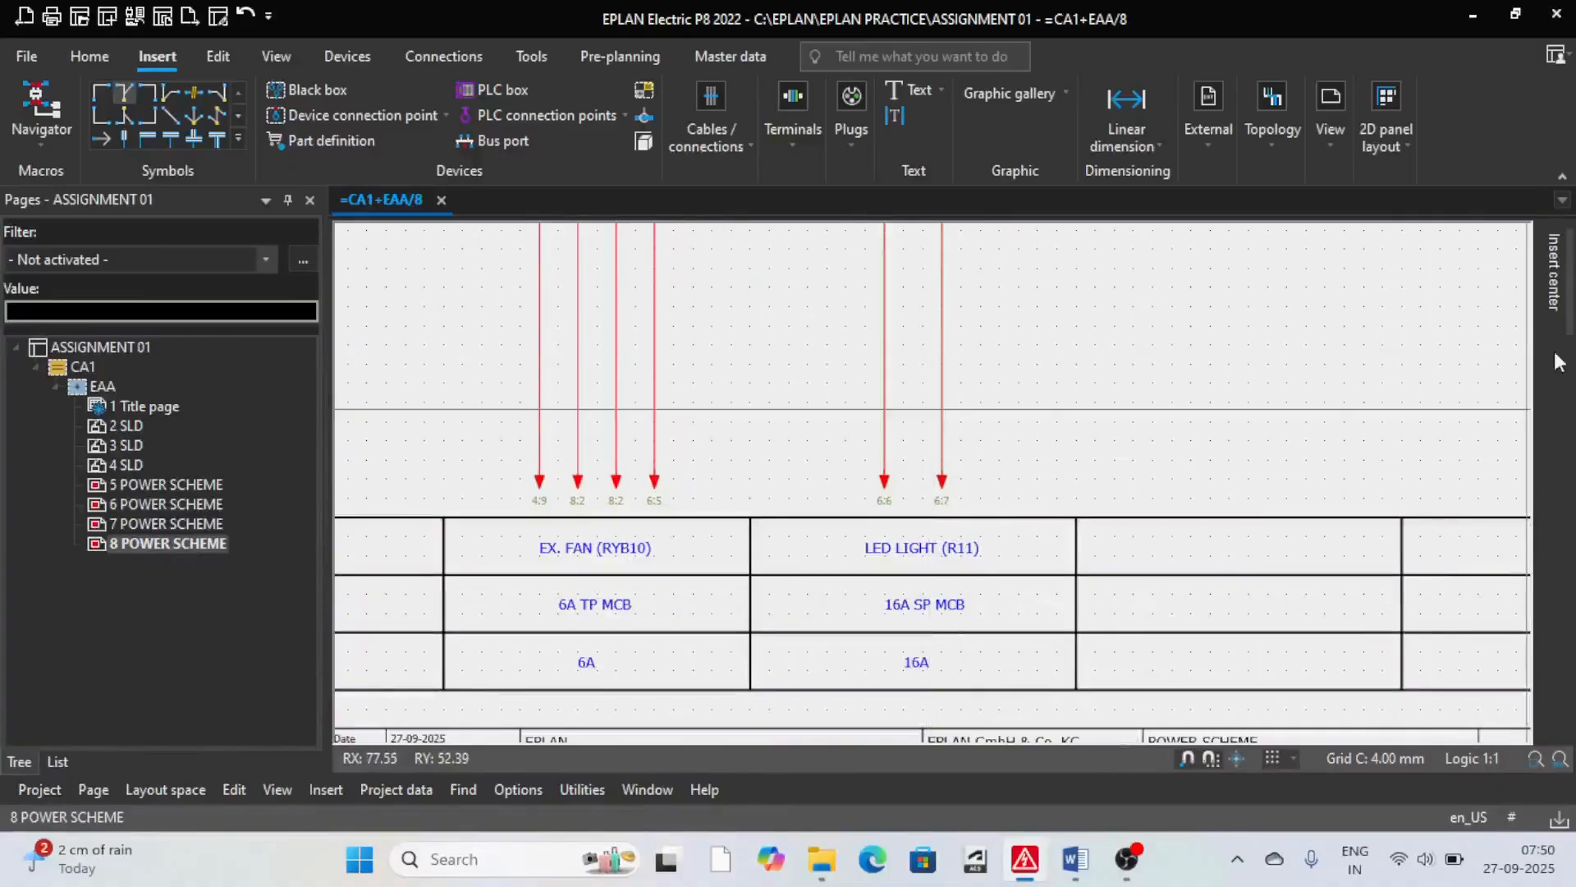
{"action": "mouse_move", "coordinate": [1557, 275]}
{"action": "left_click", "coordinate": [1330, 302]}
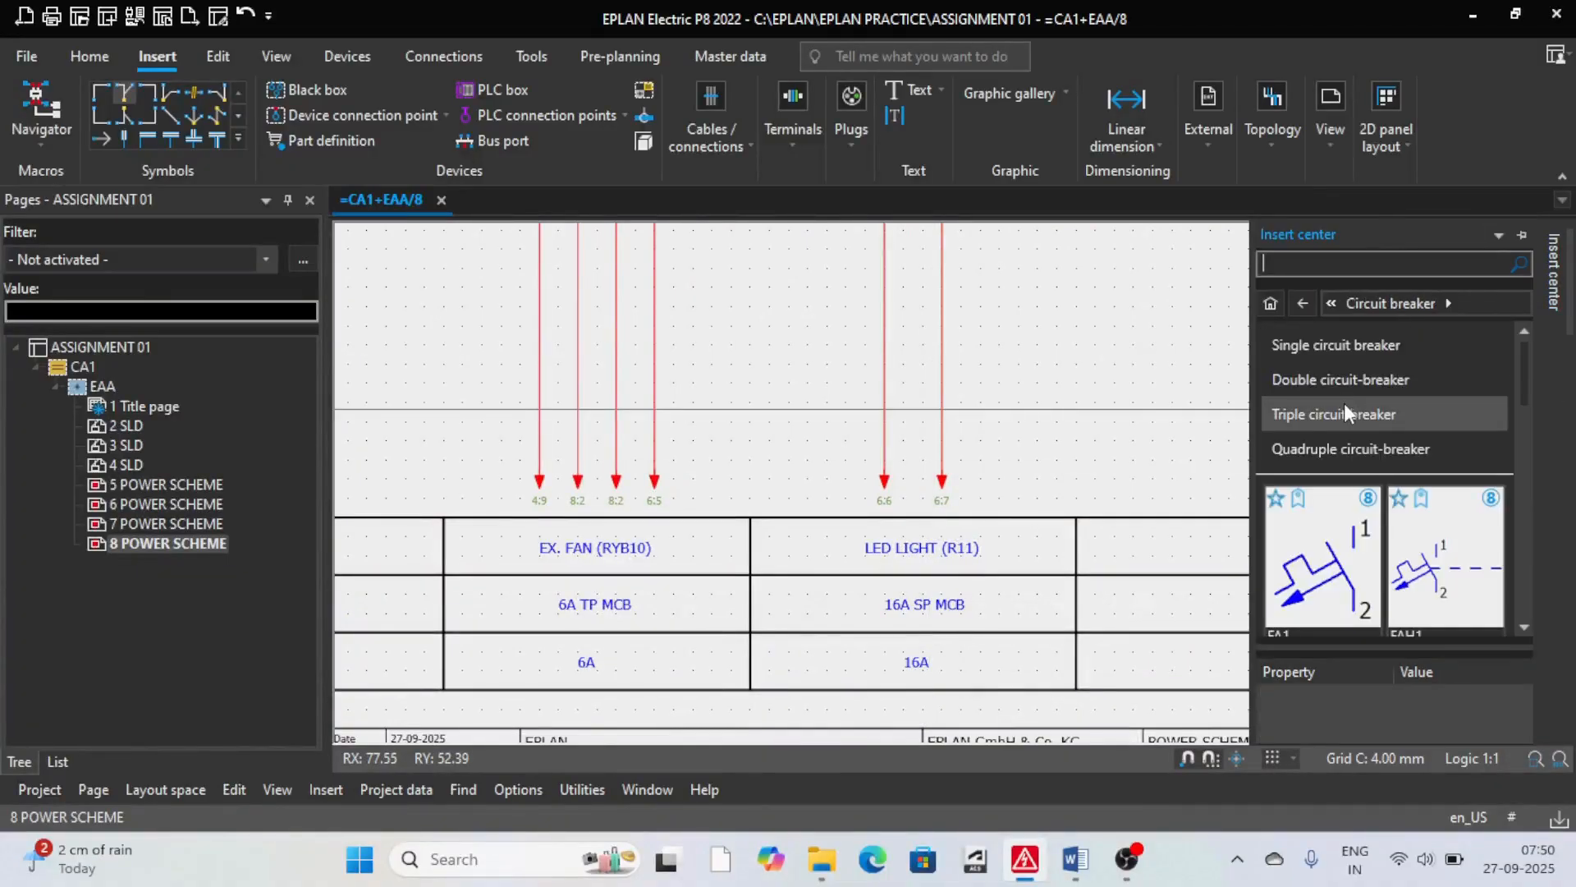
{"action": "left_click", "coordinate": [1330, 345]}
{"action": "double_click", "coordinate": [1344, 432]}
{"action": "scroll", "coordinate": [998, 451], "scroll_direction": "down", "scroll_amount": 4}
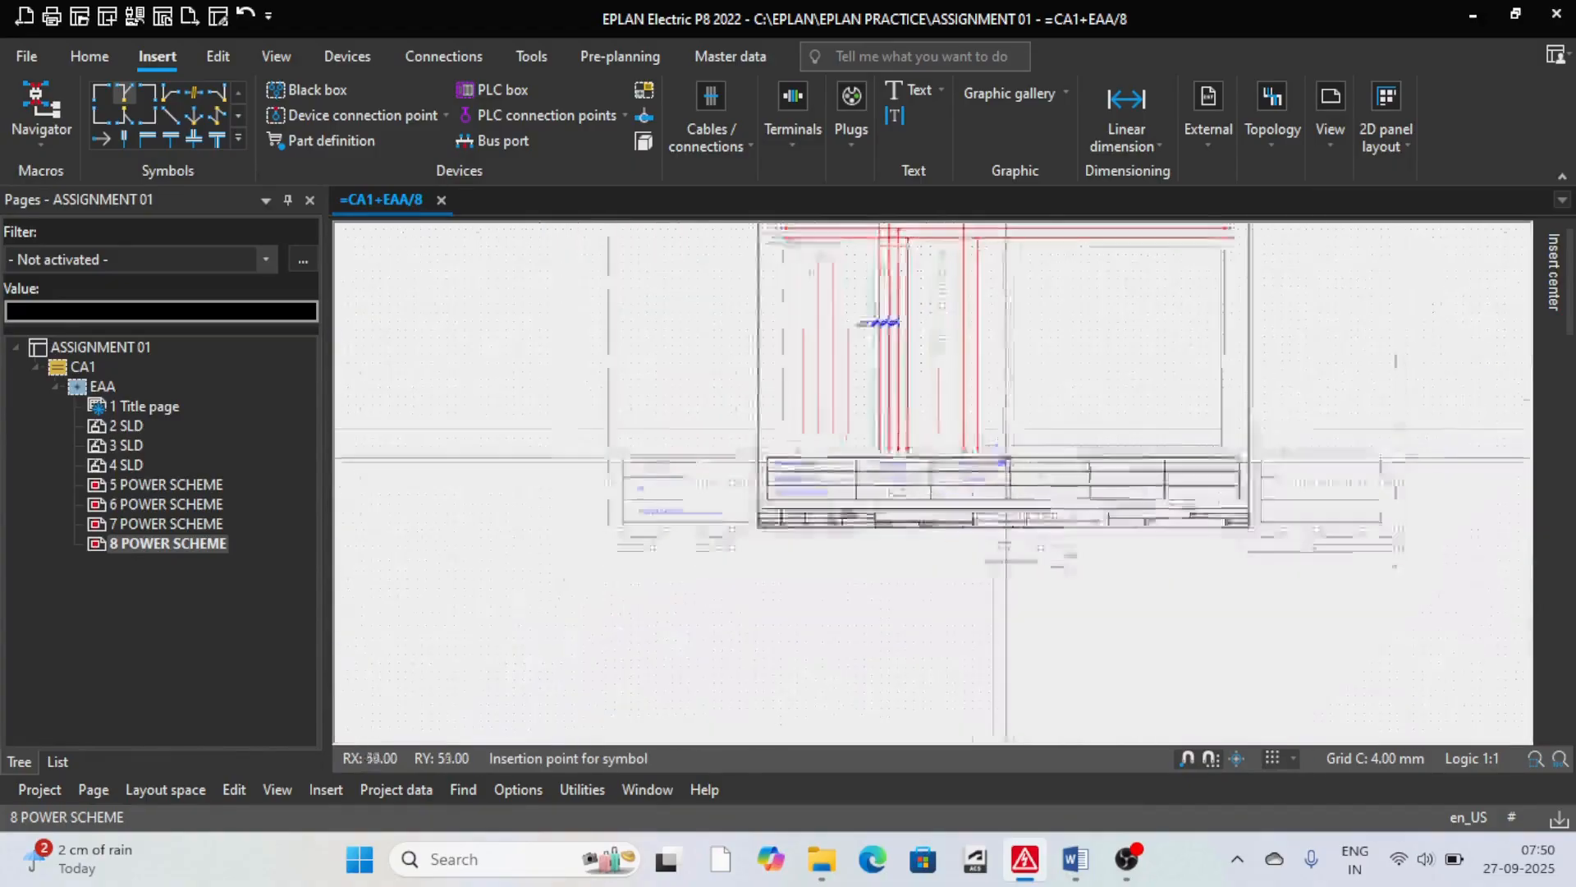
{"action": "scroll", "coordinate": [962, 337], "scroll_direction": "up", "scroll_amount": 4}
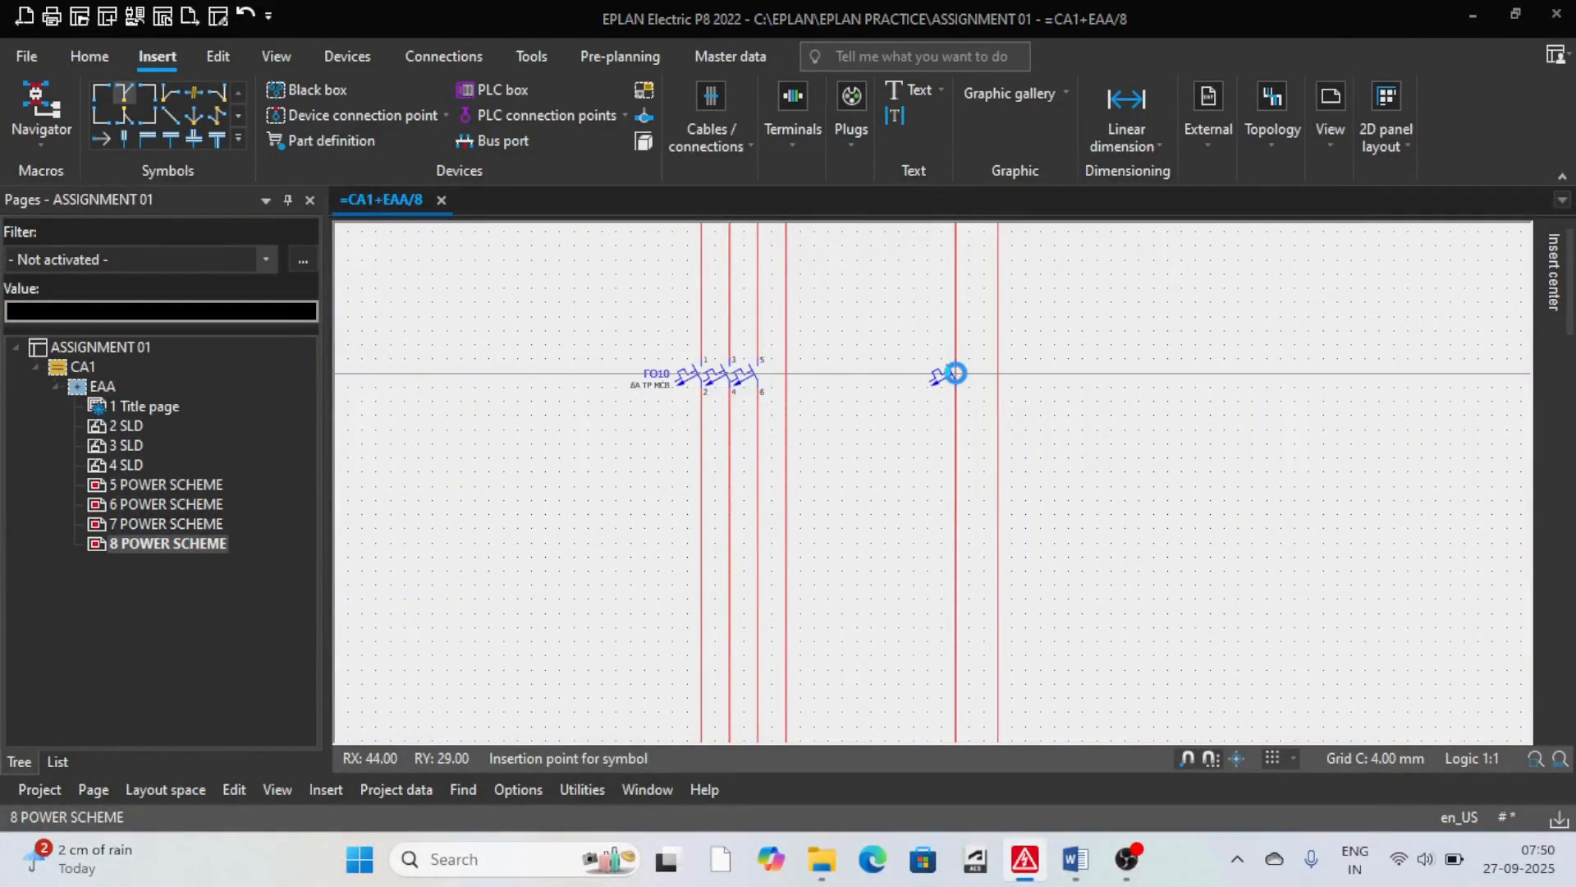
{"action": "left_click", "coordinate": [954, 374]}
Step: Set the LED LIGHT breaker's displayed DT to -FO11 and its technical characteristics to 16A SP MCB, and end the placement
{"action": "left_click", "coordinate": [461, 171]}
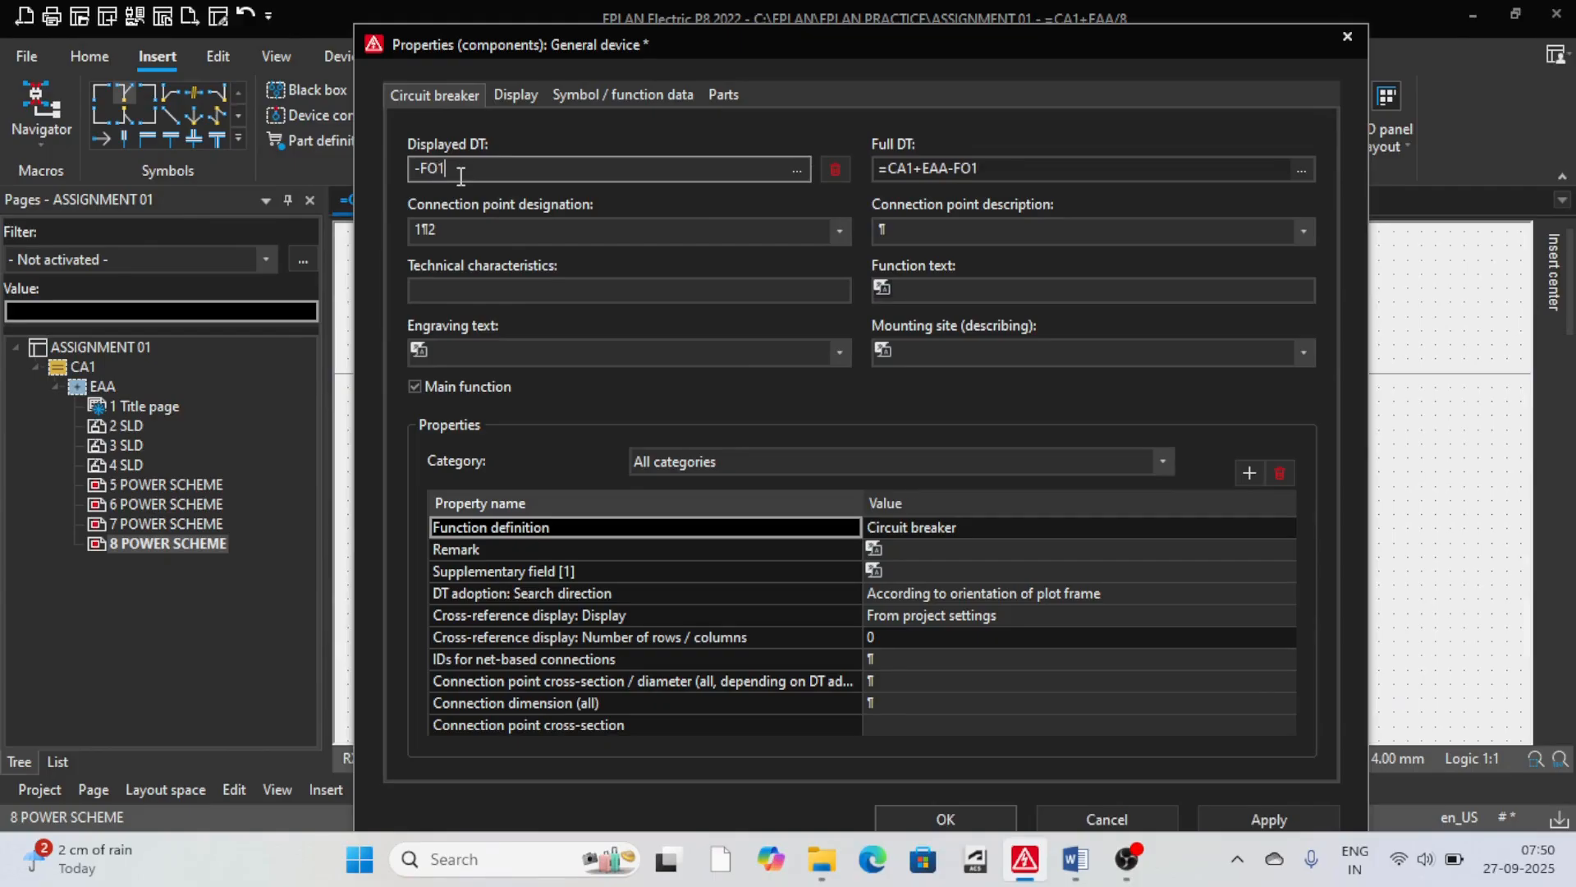
{"action": "left_click", "coordinate": [482, 287]}
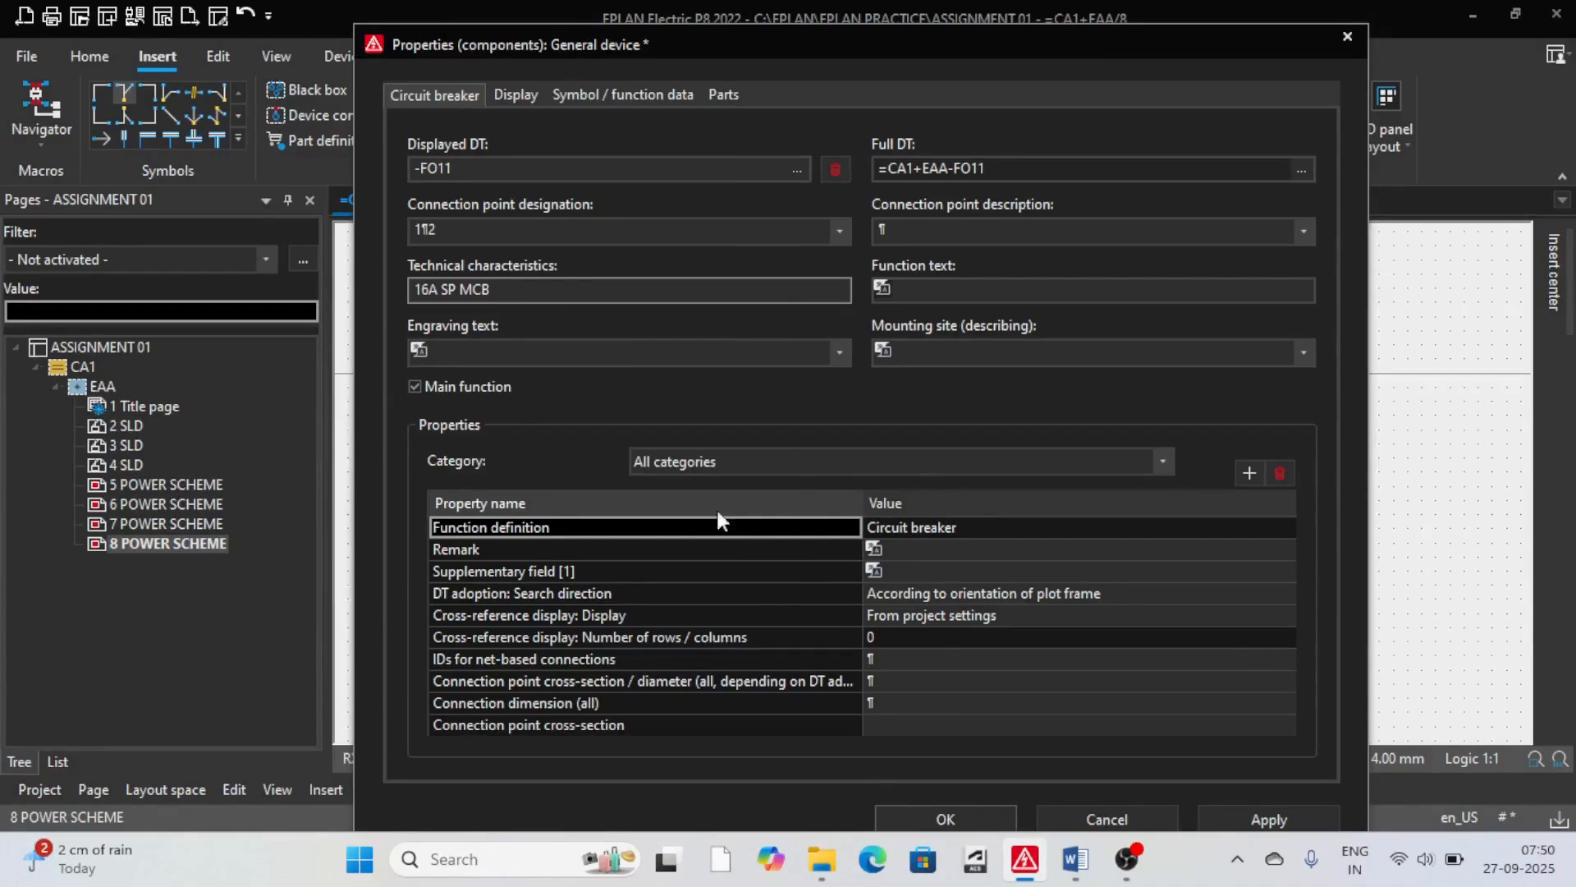
{"action": "left_click", "coordinate": [945, 815]}
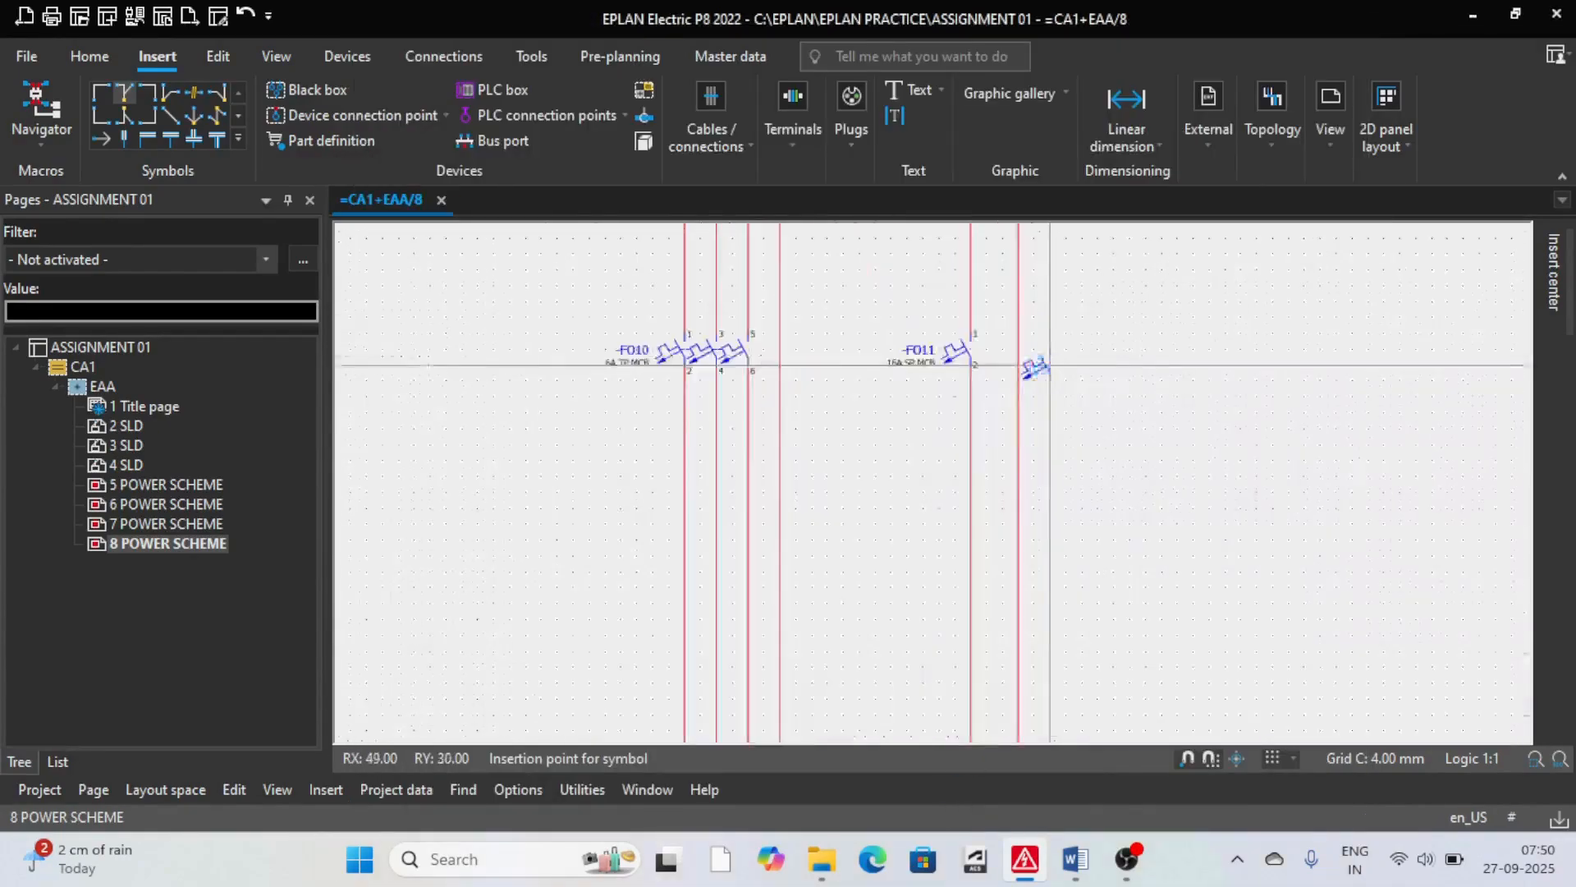
{"action": "scroll", "coordinate": [1092, 323], "scroll_direction": "down", "scroll_amount": 5}
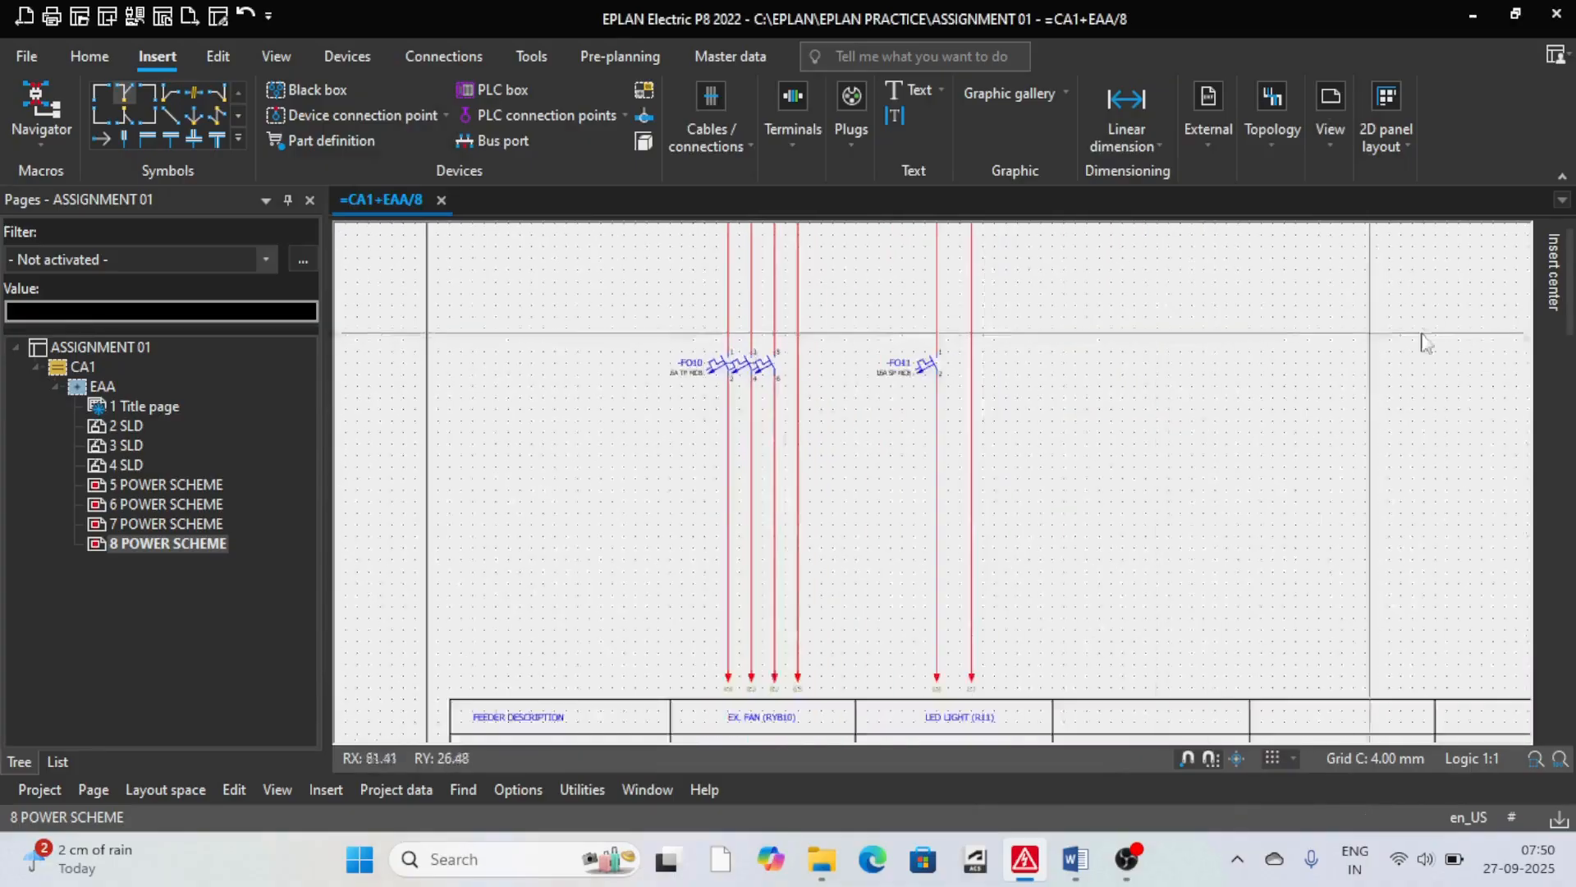
Step: Place a two-connection-point isolating terminal on the N line of the EX. FAN (RYB10) feeder beside the breaker, with displayed DT -XO10
{"action": "mouse_move", "coordinate": [1549, 289]}
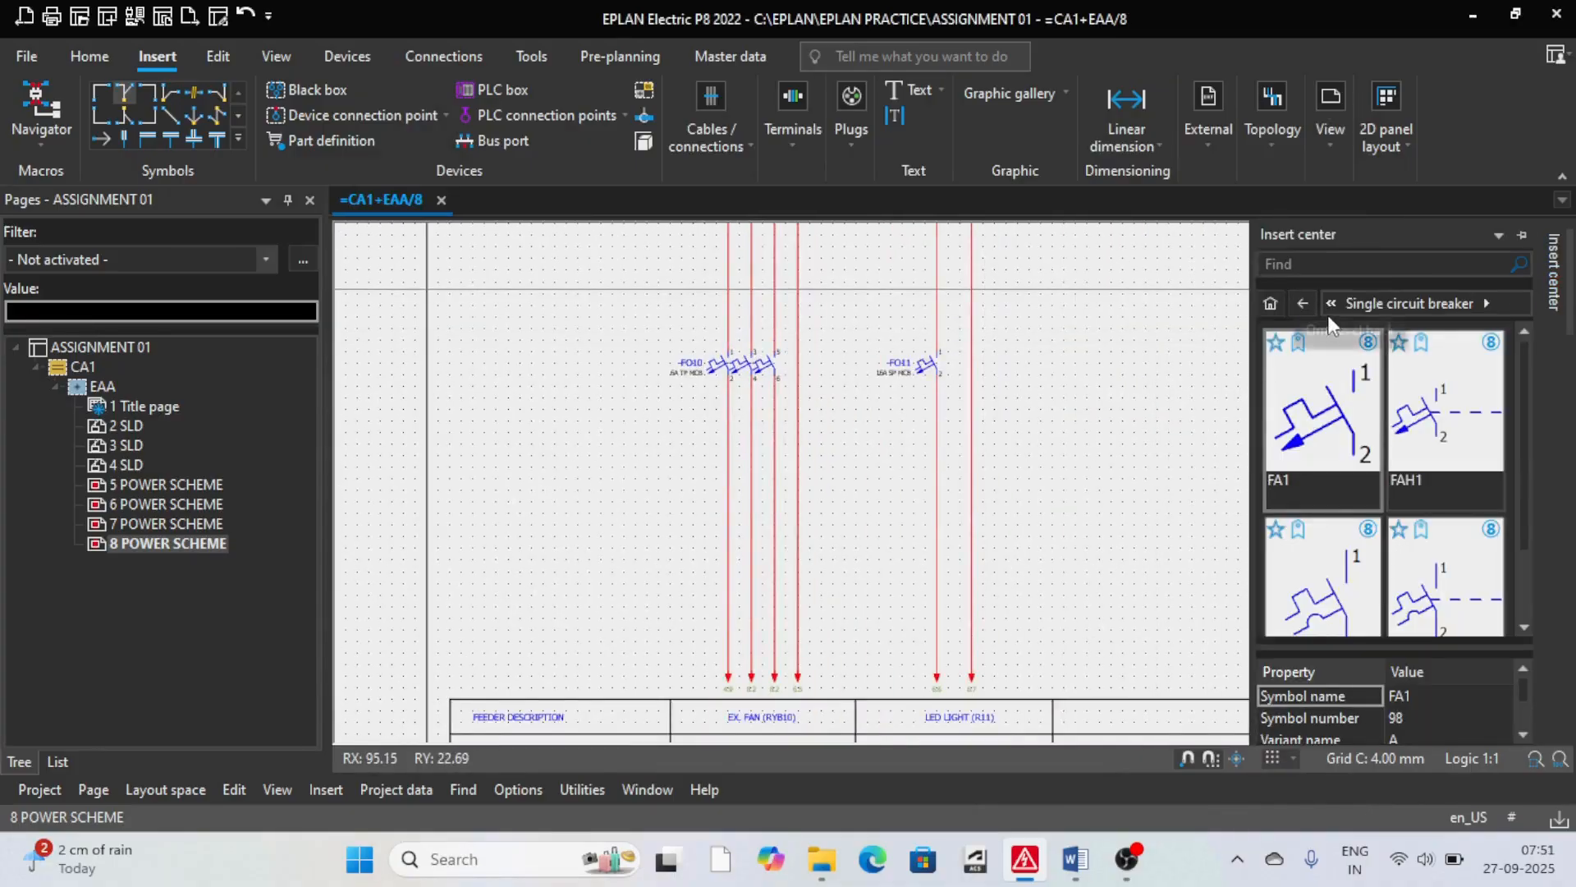
{"action": "left_click", "coordinate": [1303, 304]}
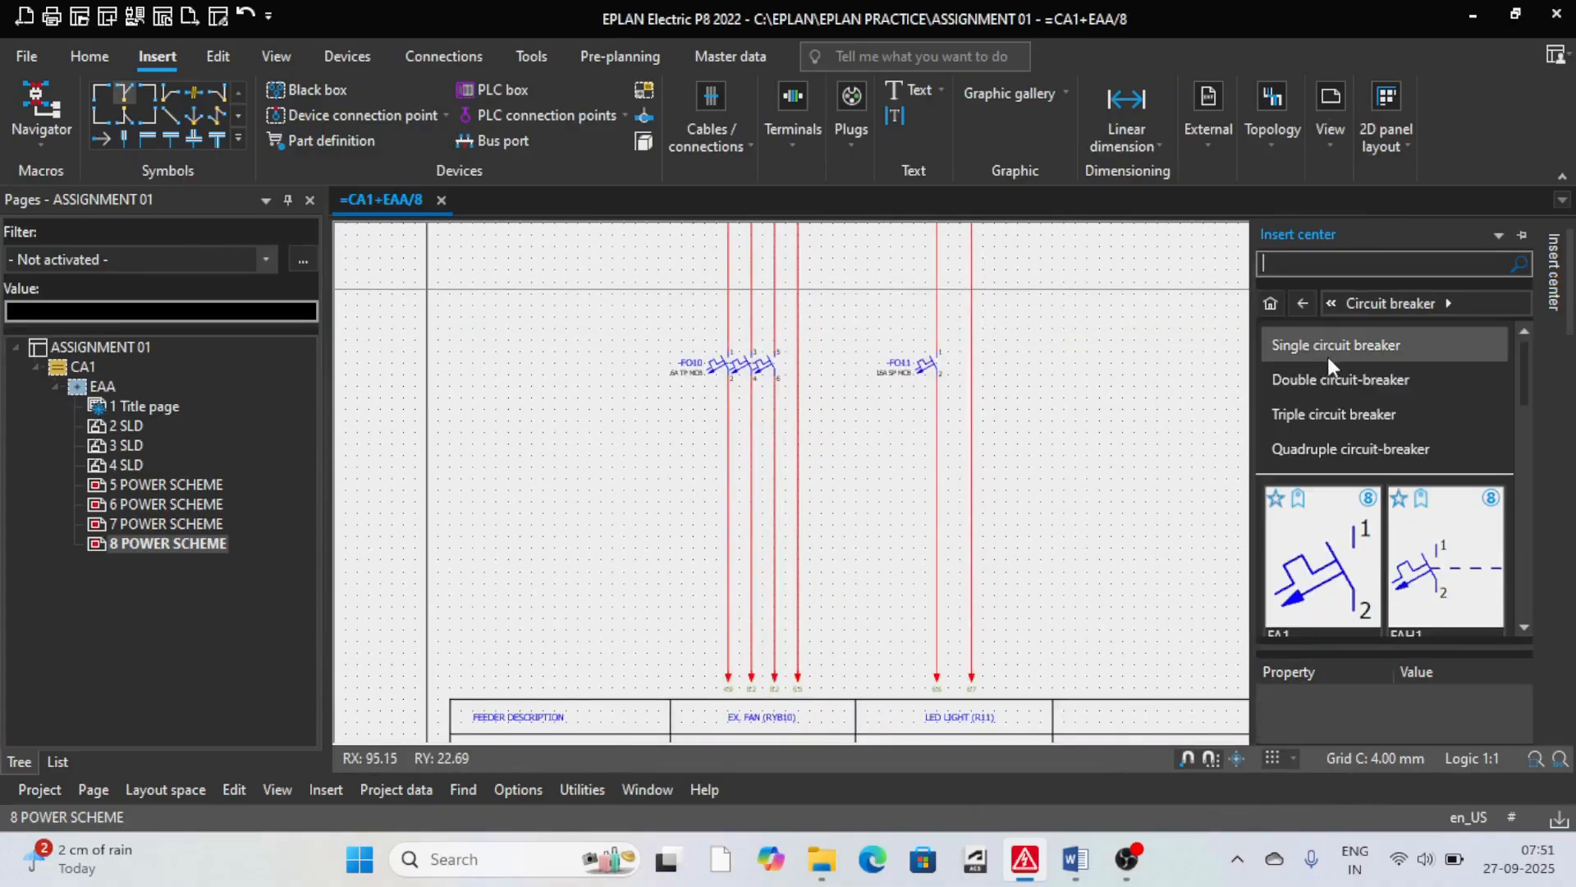
{"action": "left_click", "coordinate": [1299, 304]}
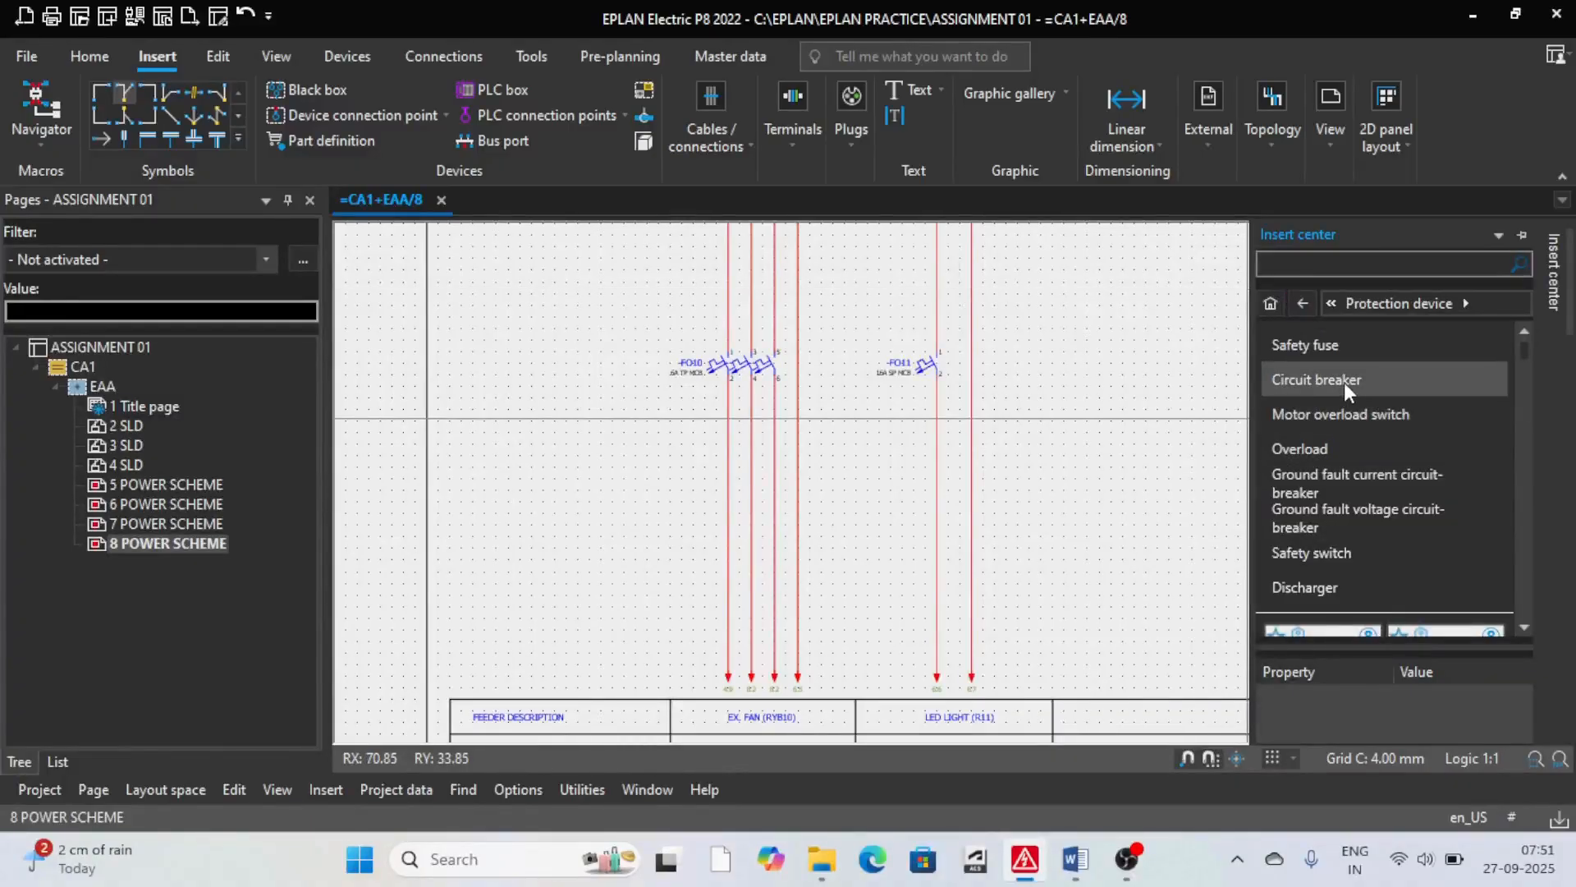
{"action": "left_click", "coordinate": [1303, 303]}
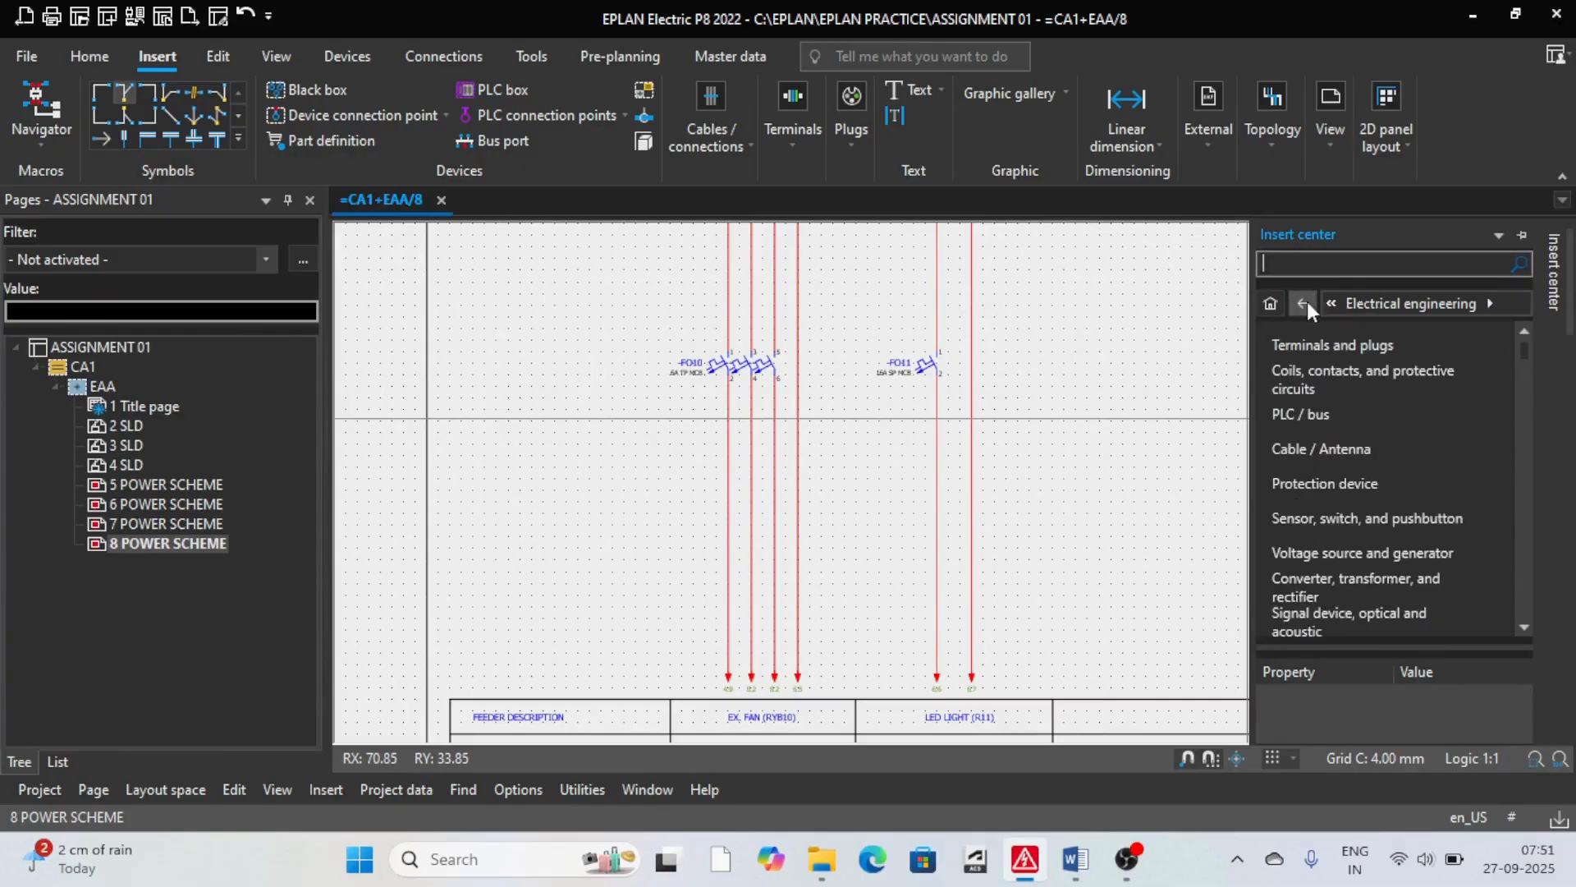
{"action": "left_click", "coordinate": [1338, 343]}
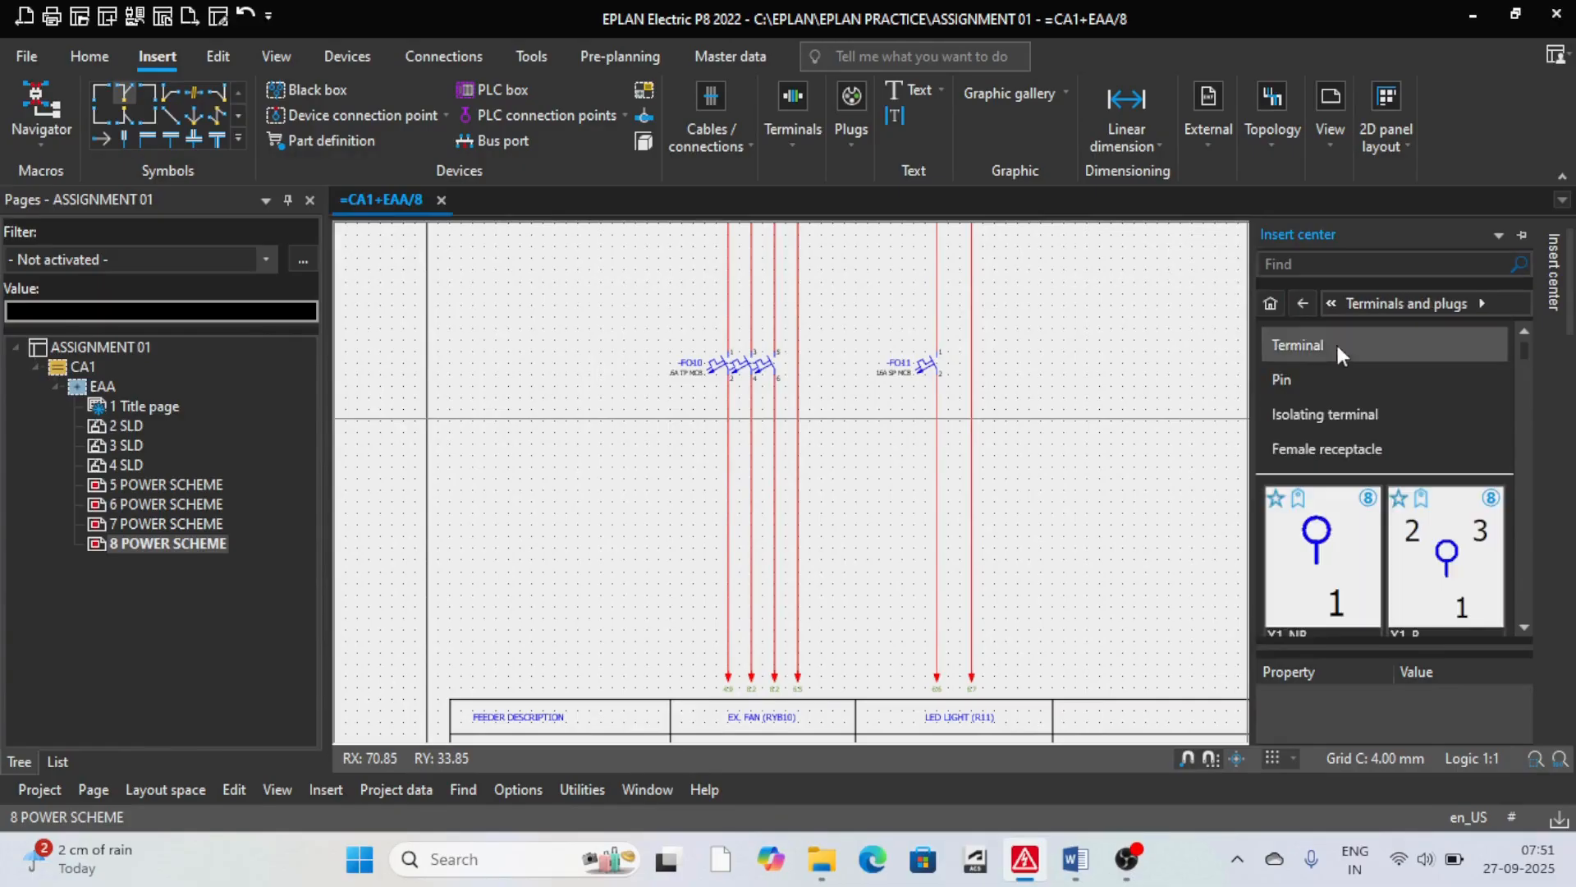
{"action": "left_click", "coordinate": [1341, 425]}
{"action": "double_click", "coordinate": [1321, 459]}
{"action": "scroll", "coordinate": [821, 410], "scroll_direction": "up", "scroll_amount": 5}
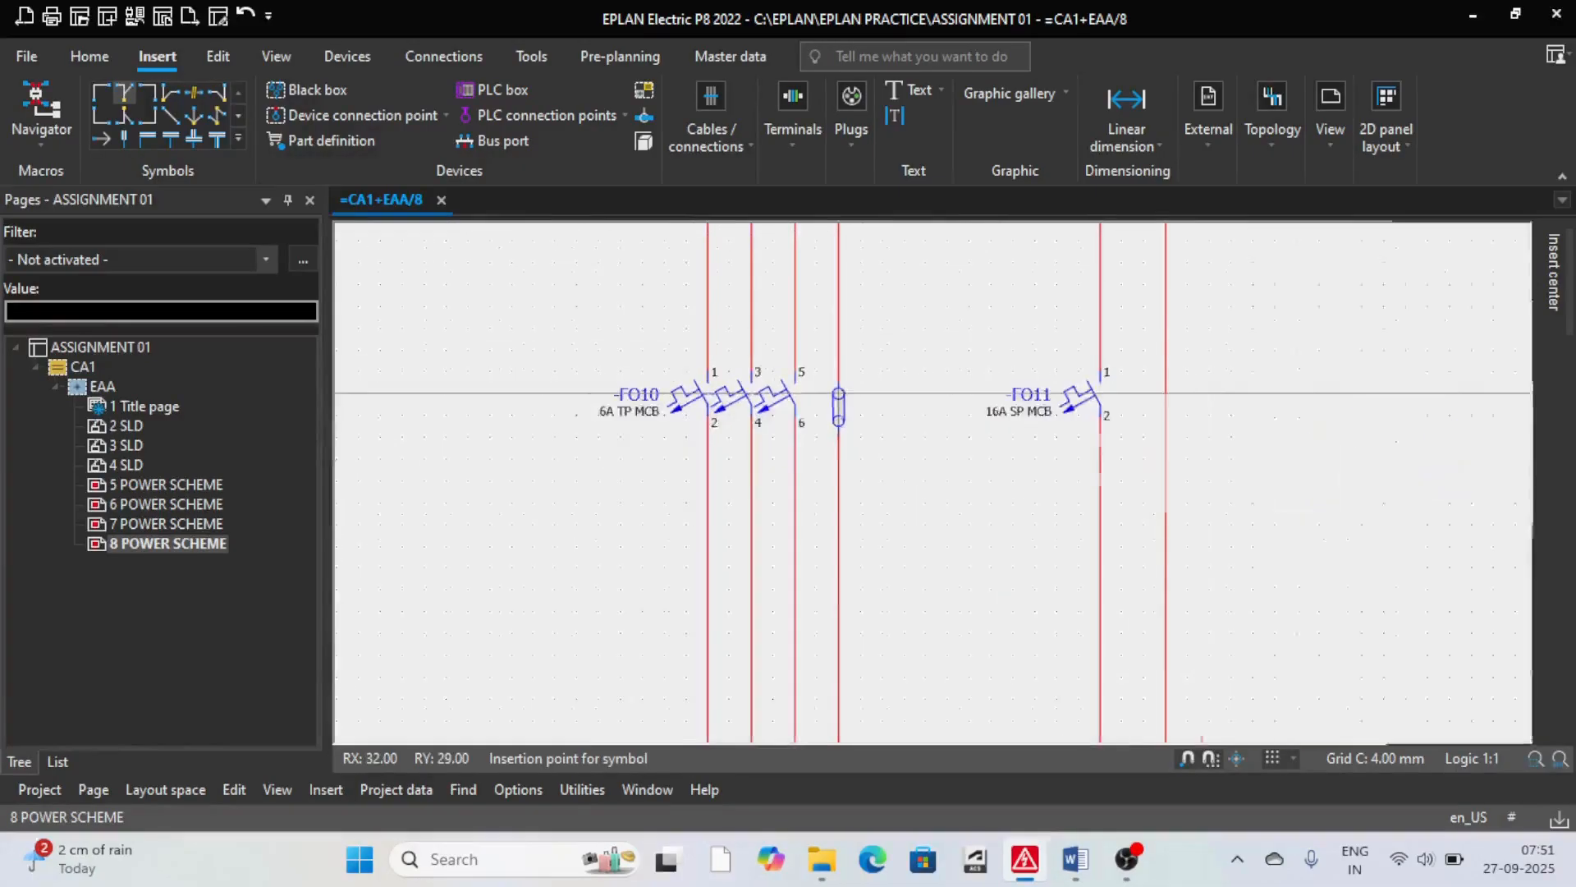
{"action": "left_click", "coordinate": [842, 366]}
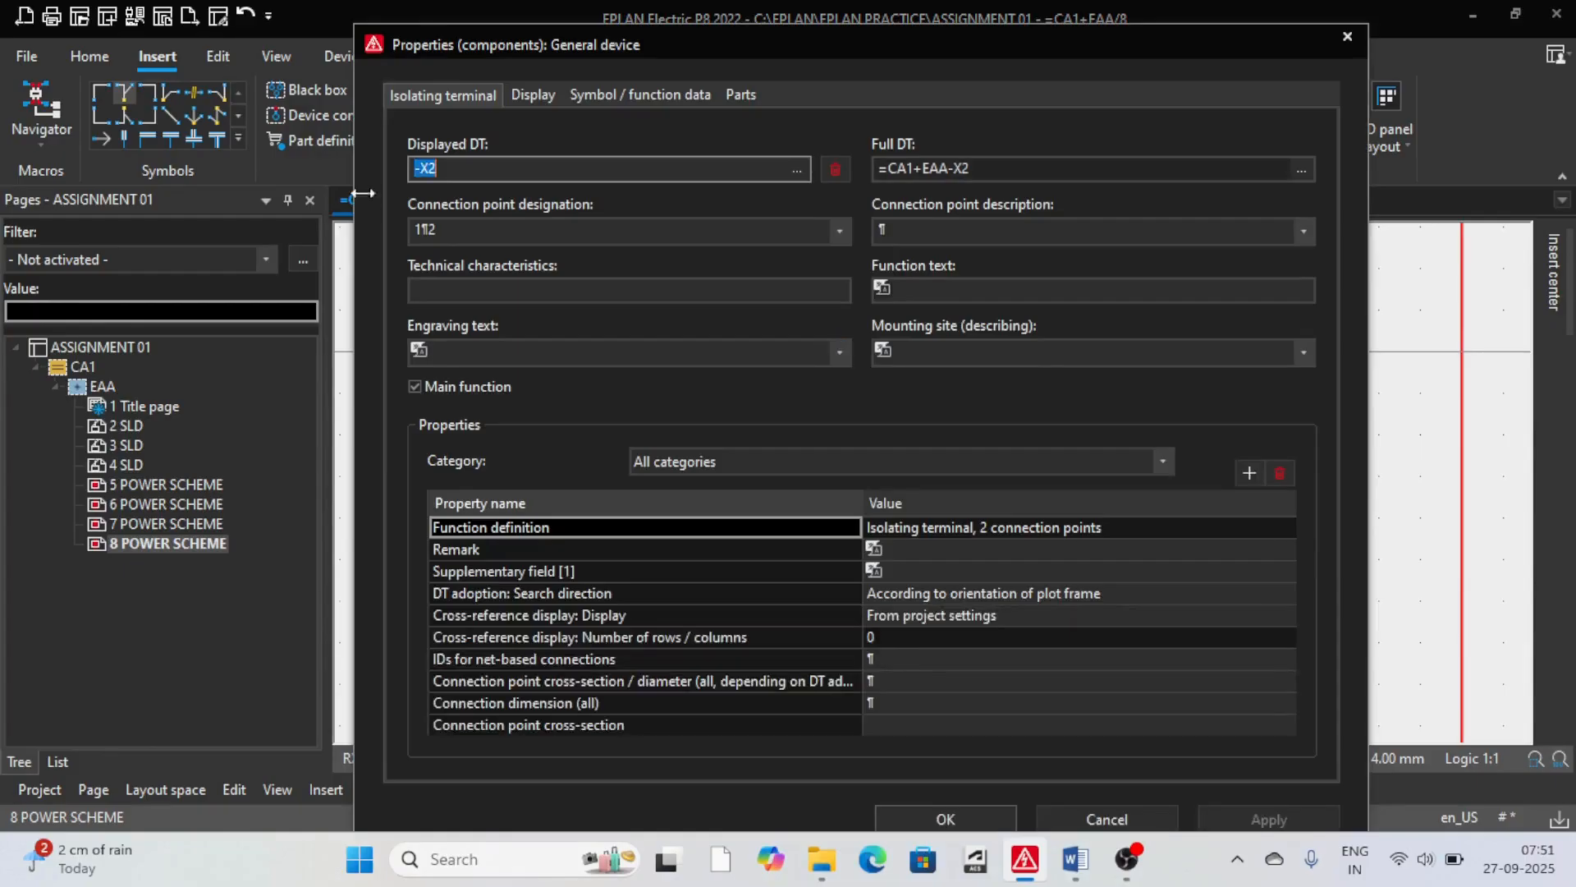
{"action": "key", "text": "BackSpace"}
{"action": "left_click", "coordinate": [946, 819]}
Step: Place an isolating terminal on the N line of the LED LIGHT (R11) feeder and set its displayed DT to -XO11
{"action": "scroll", "coordinate": [944, 419], "scroll_direction": "up", "scroll_amount": 2}
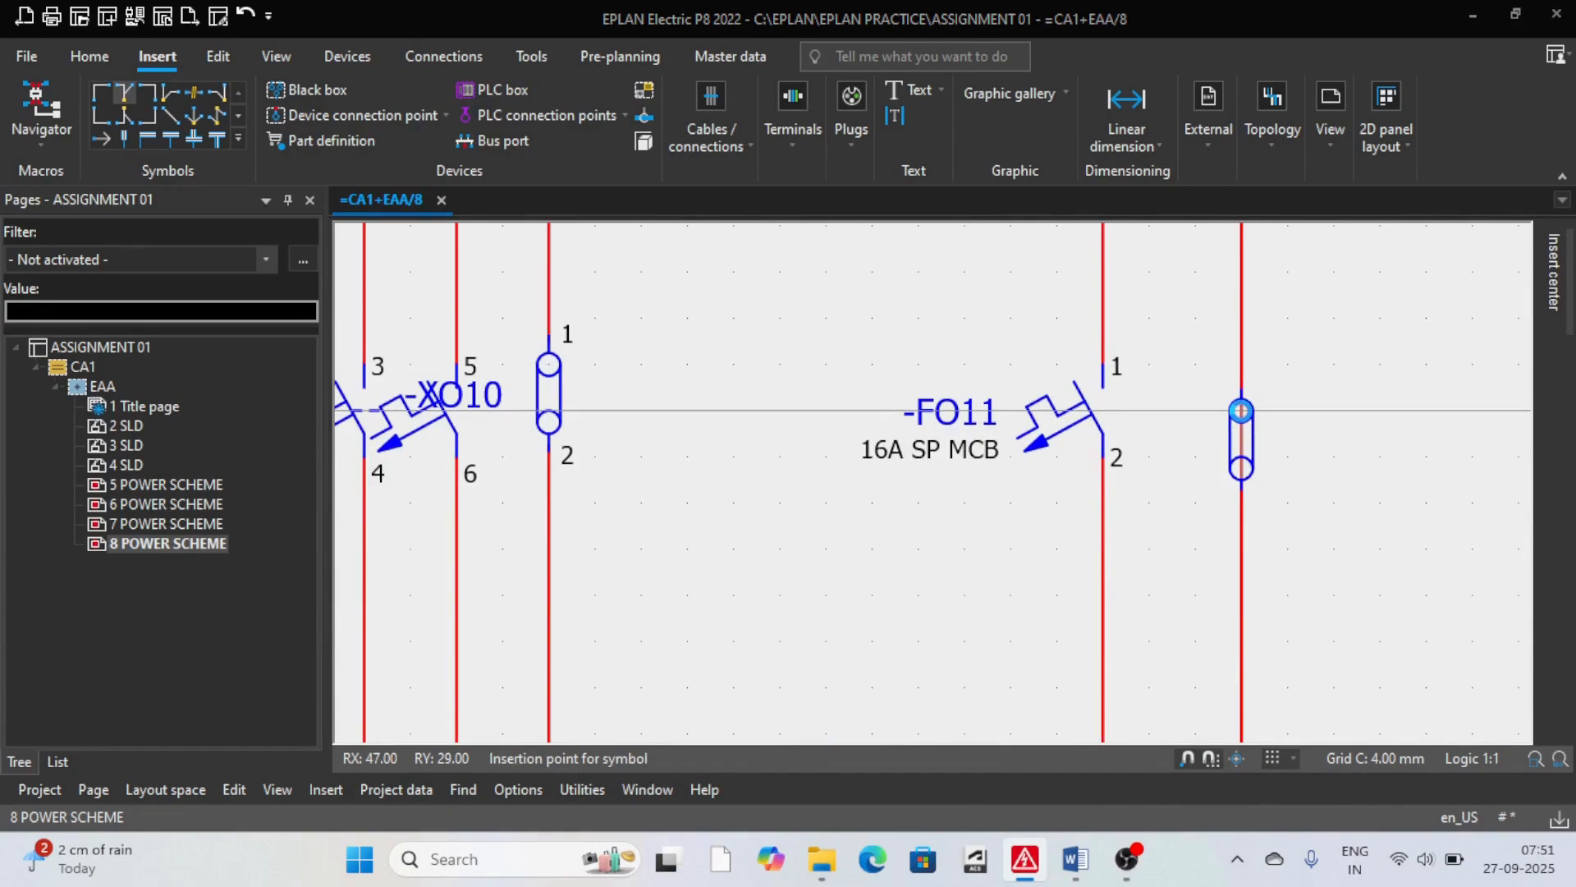
{"action": "left_click", "coordinate": [1241, 410]}
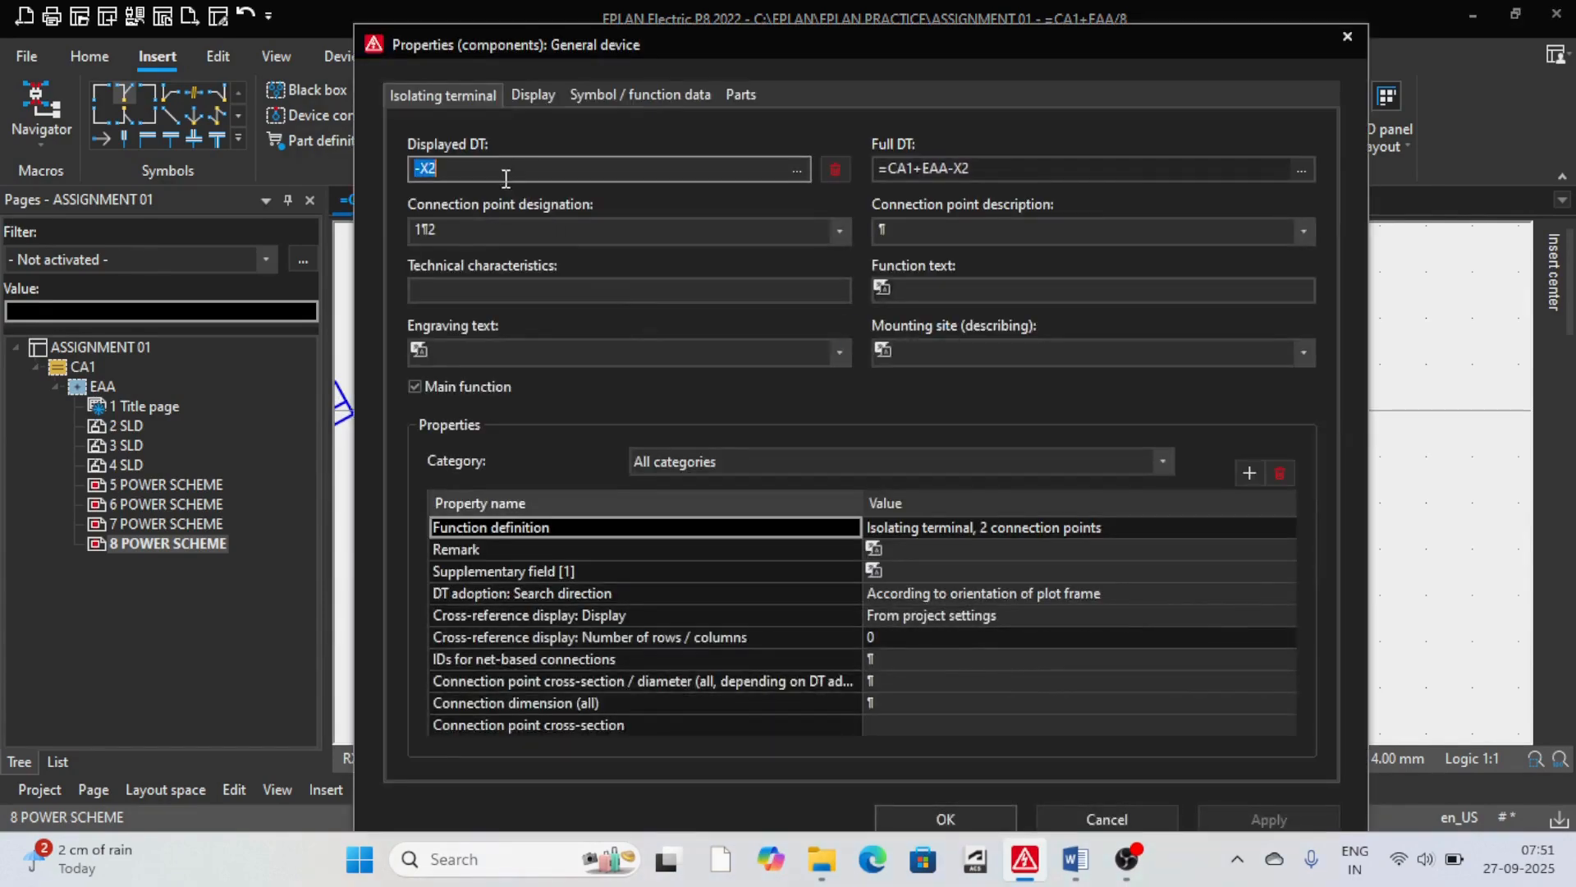
{"action": "type", "text": "-XO11"}
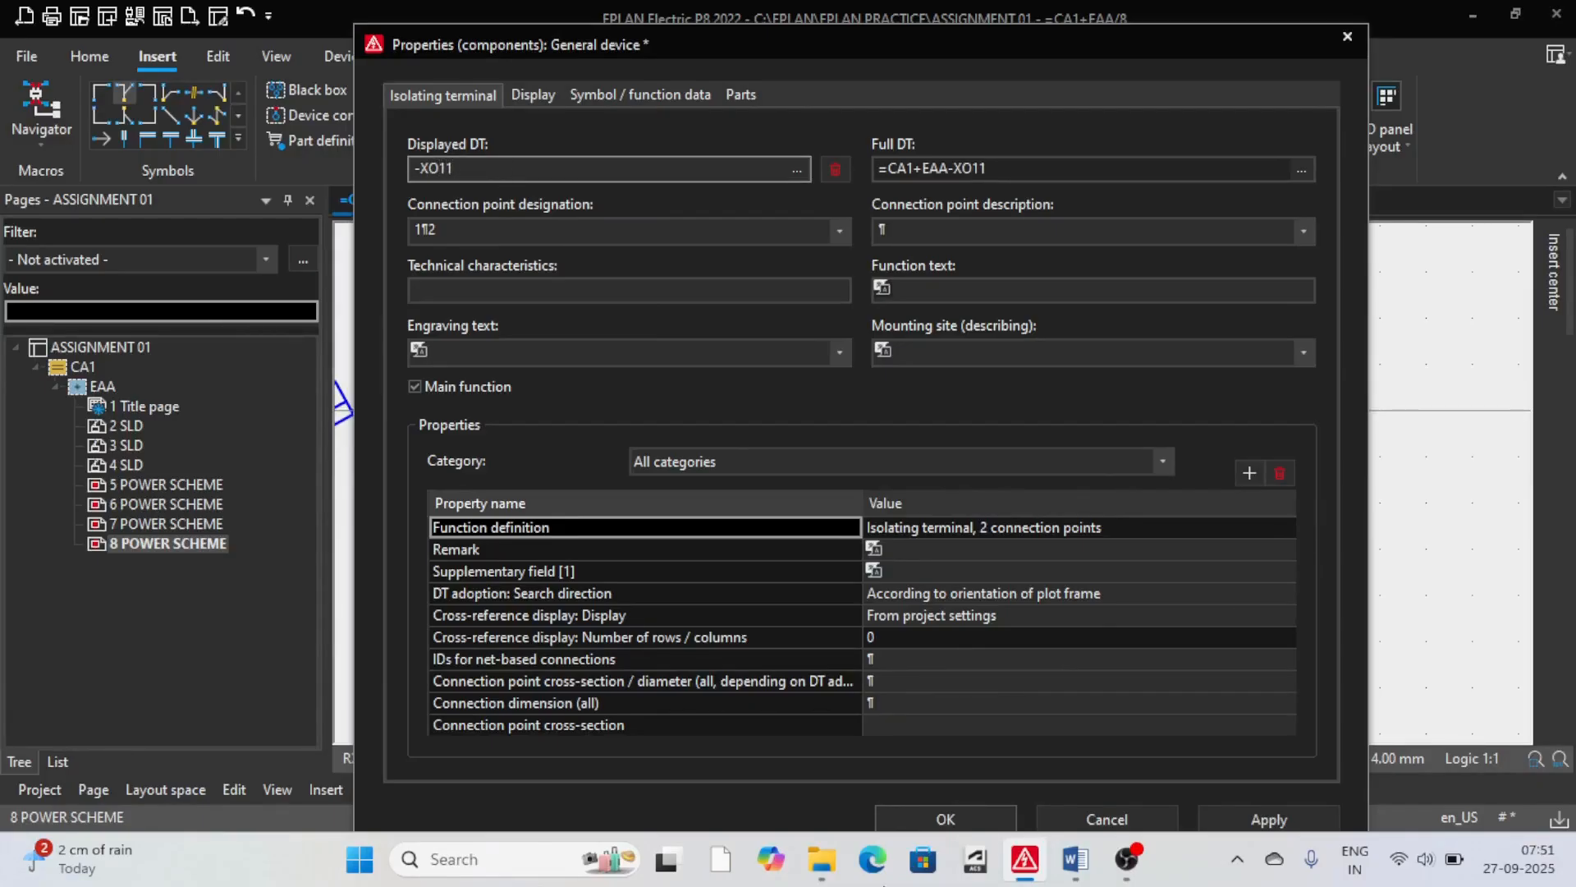
{"action": "left_click", "coordinate": [952, 820]}
Step: Move the -XO10 property text off the EX. FAN breaker to the right side of its isolating terminal
{"action": "scroll", "coordinate": [1198, 384], "scroll_direction": "up", "scroll_amount": 2}
{"action": "scroll", "coordinate": [1200, 385], "scroll_direction": "down", "scroll_amount": 2}
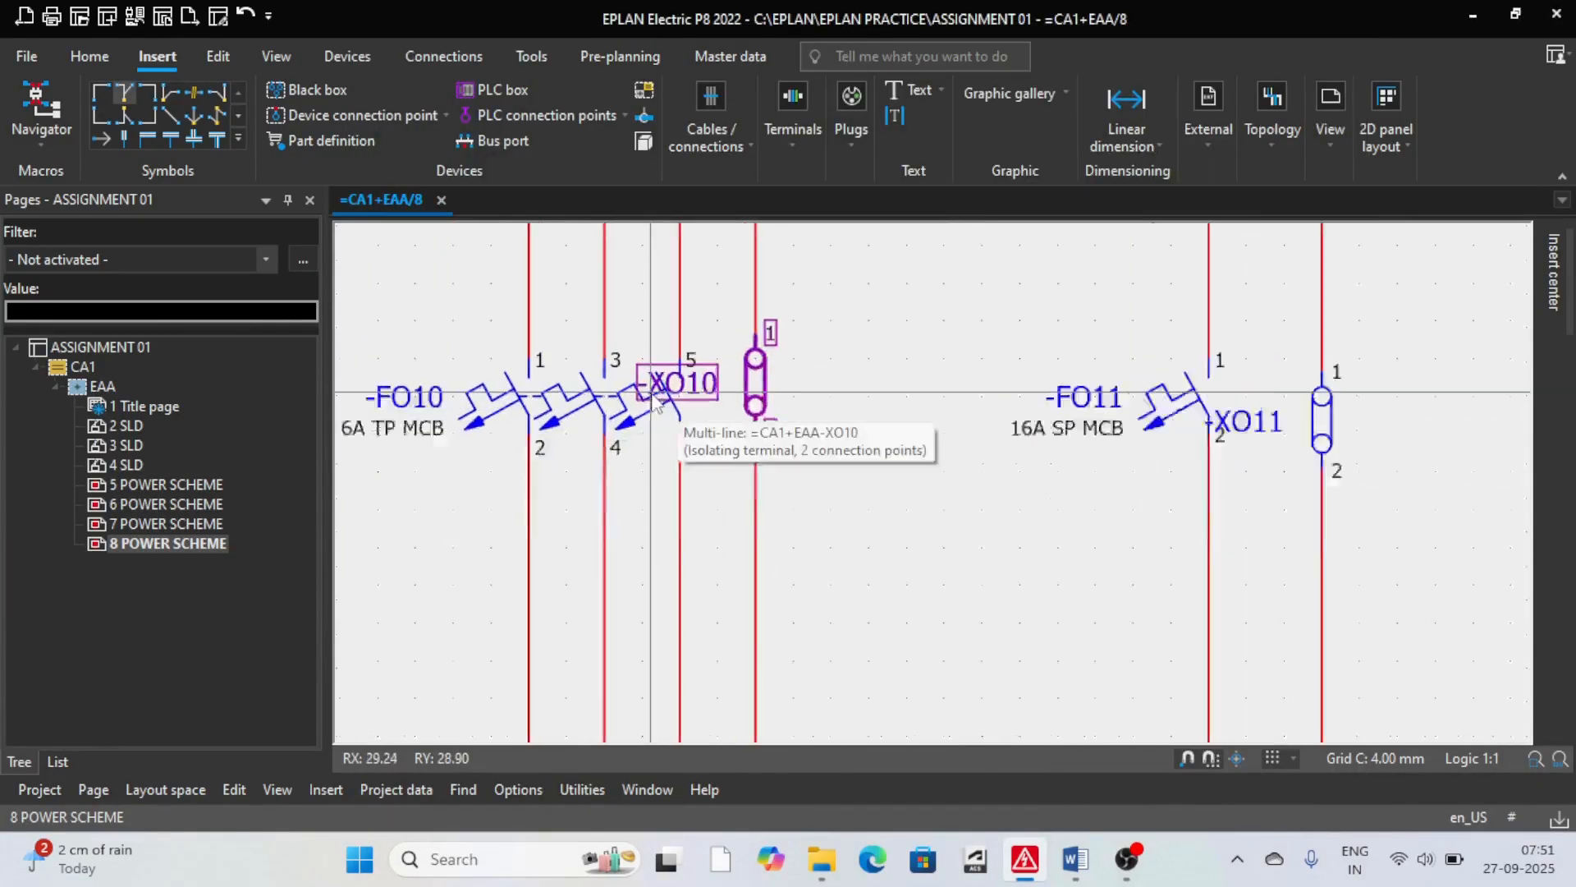
{"action": "scroll", "coordinate": [704, 394], "scroll_direction": "up", "scroll_amount": 3}
{"action": "right_click", "coordinate": [703, 394]}
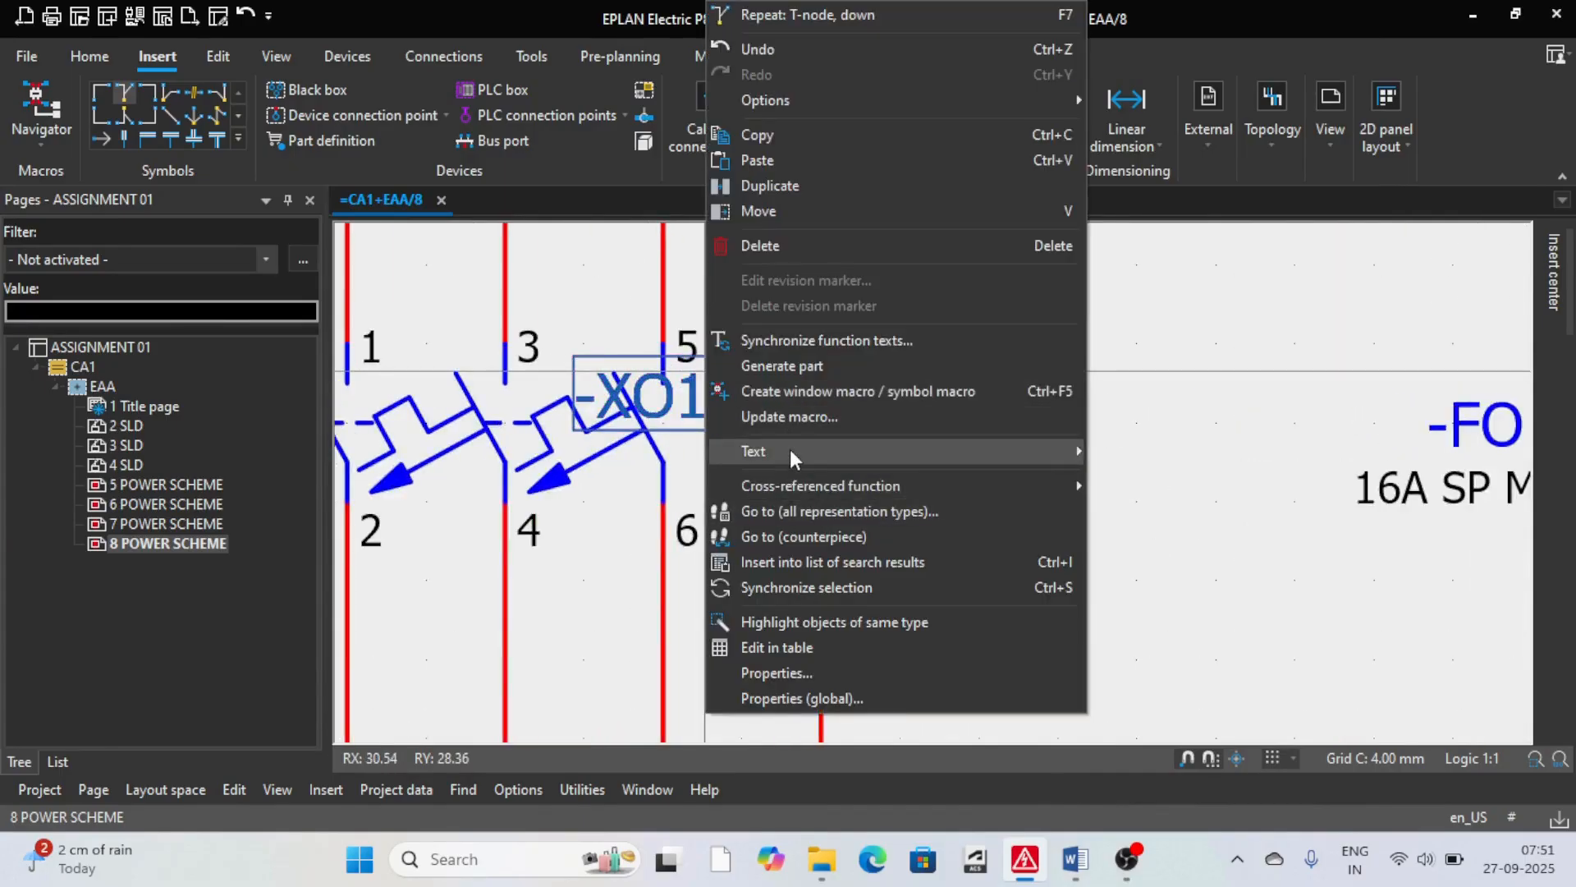
{"action": "mouse_move", "coordinate": [789, 450]}
{"action": "left_click", "coordinate": [1197, 453]}
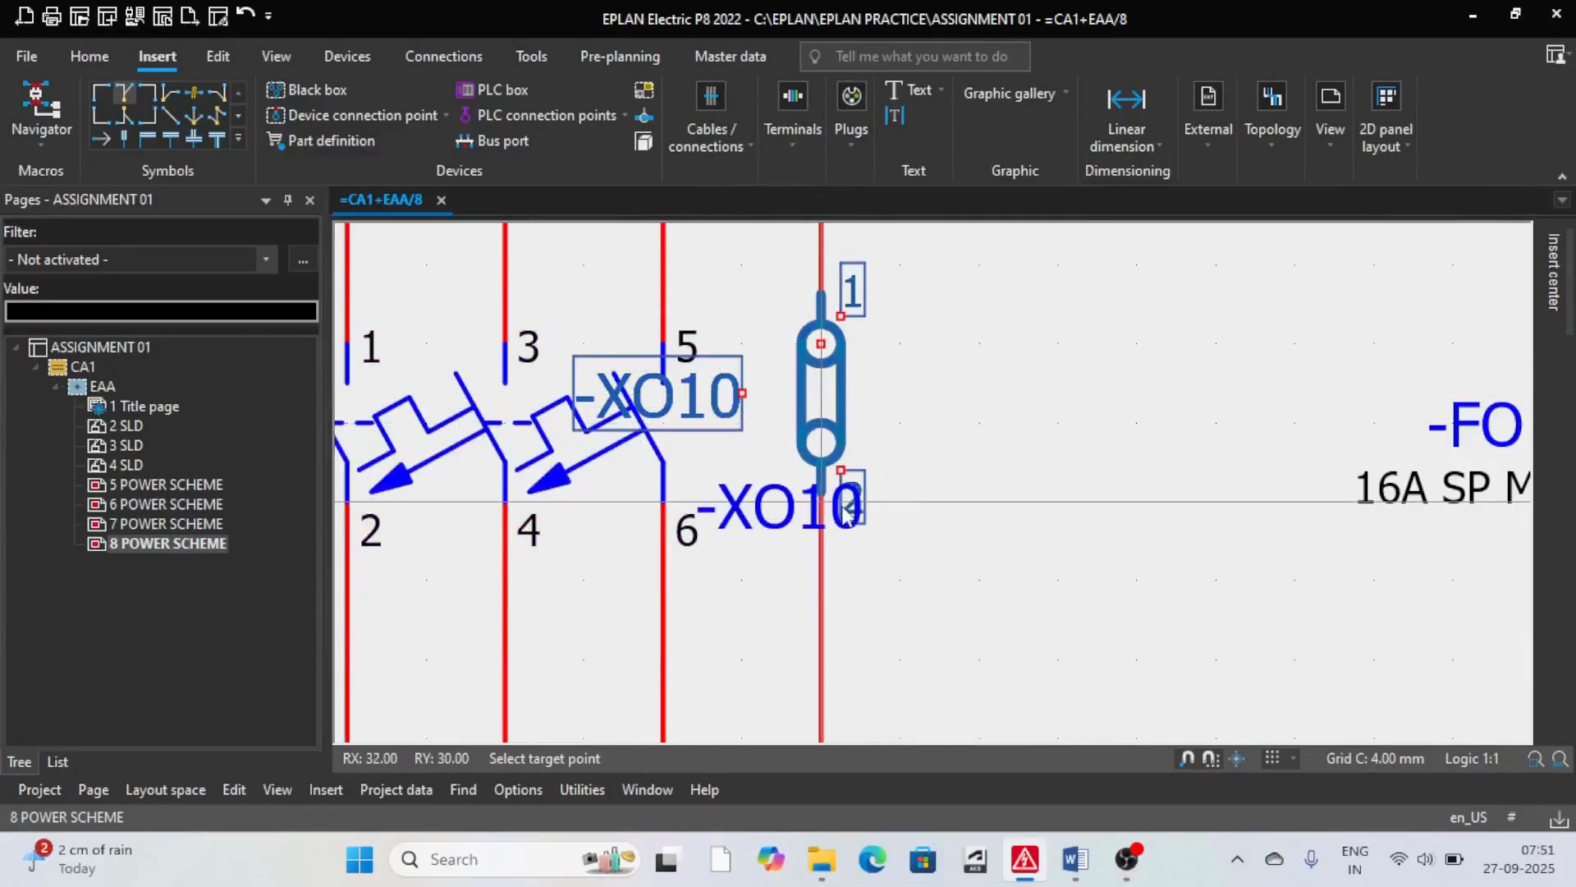
{"action": "left_click", "coordinate": [1010, 400]}
{"action": "scroll", "coordinate": [993, 435], "scroll_direction": "down", "scroll_amount": 3}
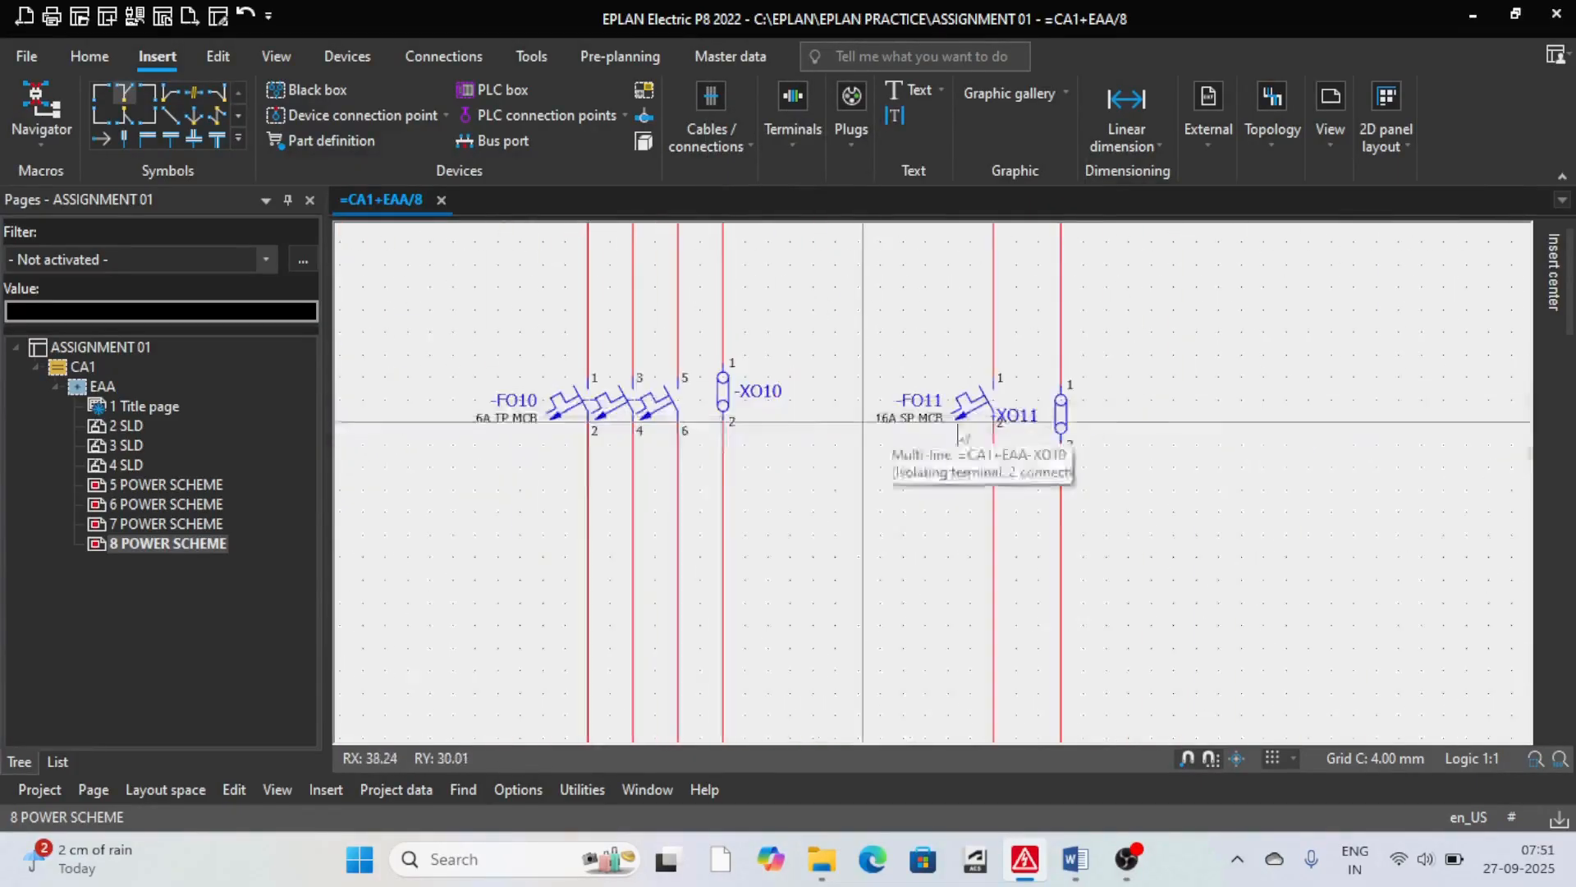
Step: Move the -XO11 property text off the LED LIGHT breaker to just below and left of its isolating terminal
{"action": "scroll", "coordinate": [910, 408], "scroll_direction": "up", "scroll_amount": 3}
{"action": "right_click", "coordinate": [909, 408]}
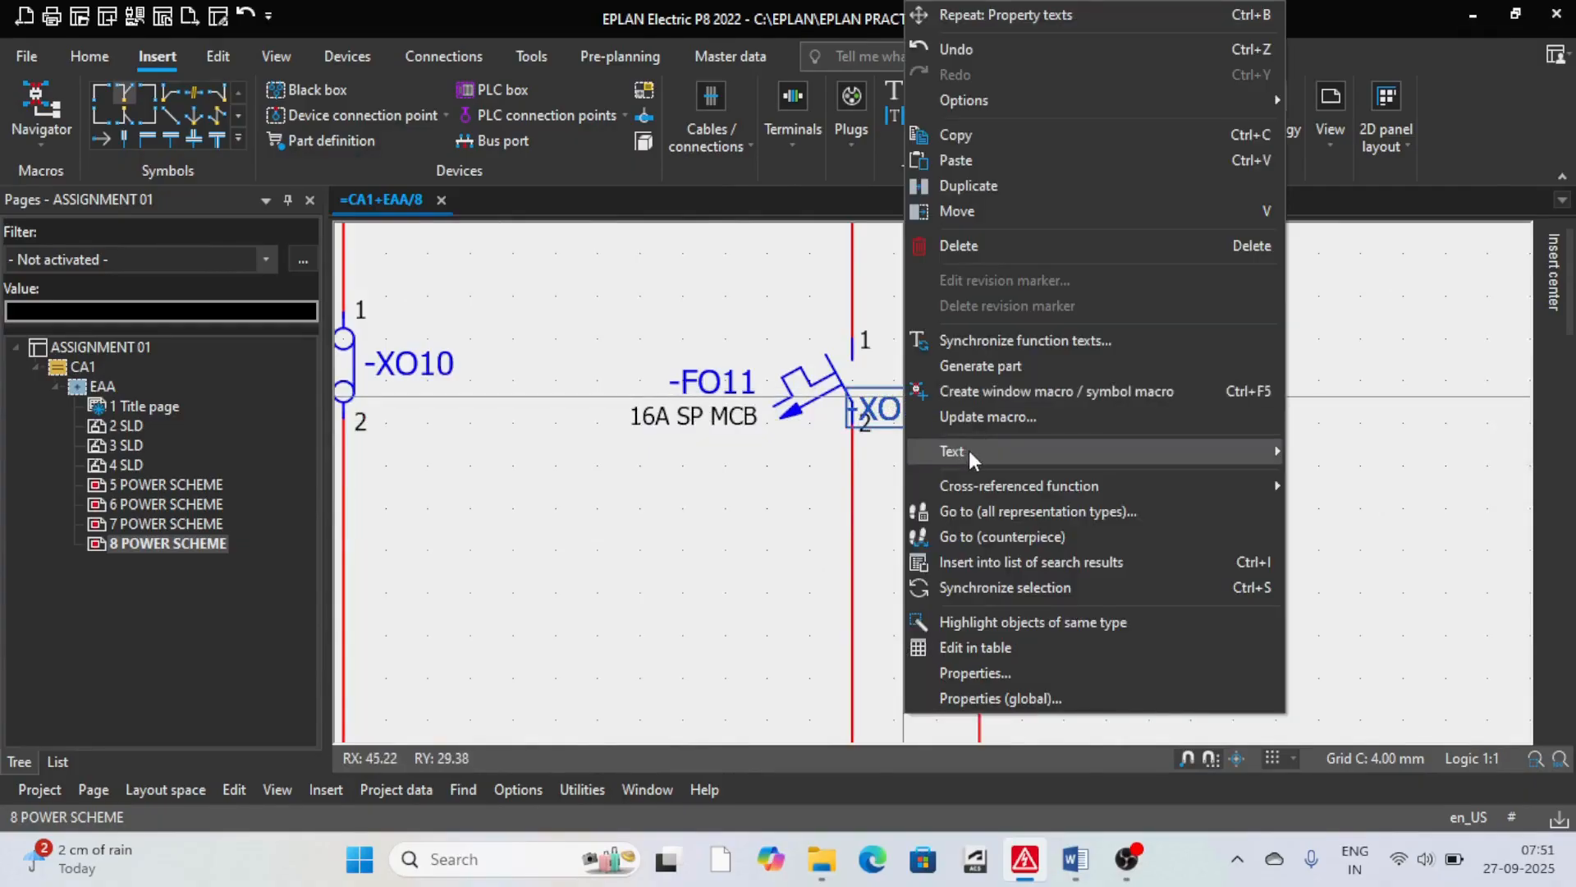
{"action": "mouse_move", "coordinate": [985, 451]}
{"action": "left_click", "coordinate": [1379, 450]}
{"action": "left_click", "coordinate": [978, 411]}
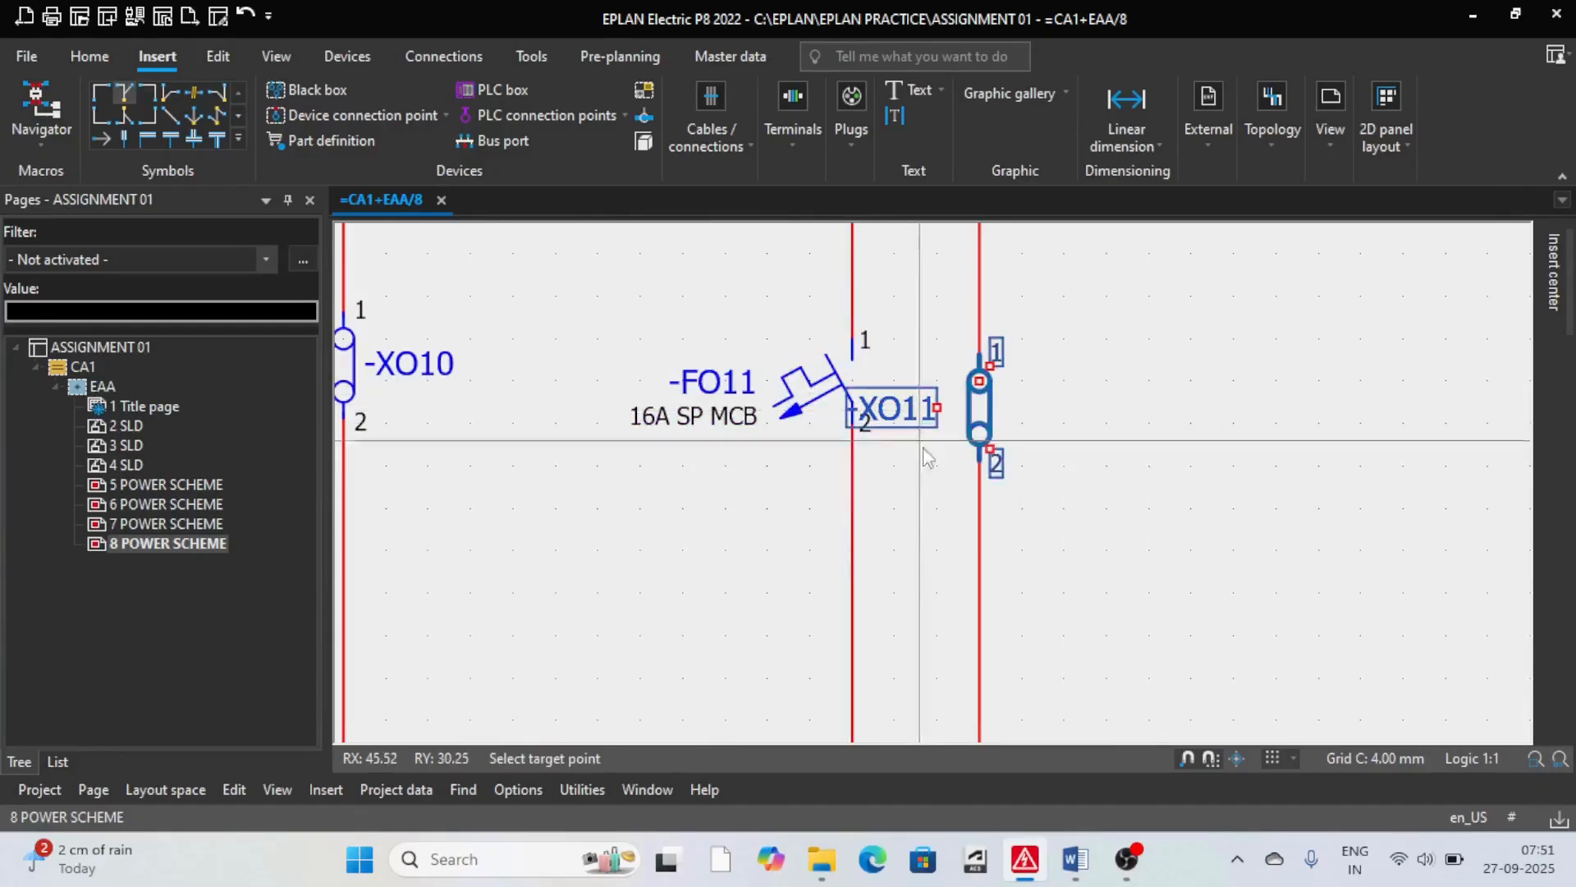
{"action": "left_click", "coordinate": [952, 492]}
{"action": "scroll", "coordinate": [599, 460], "scroll_direction": "down", "scroll_amount": 3}
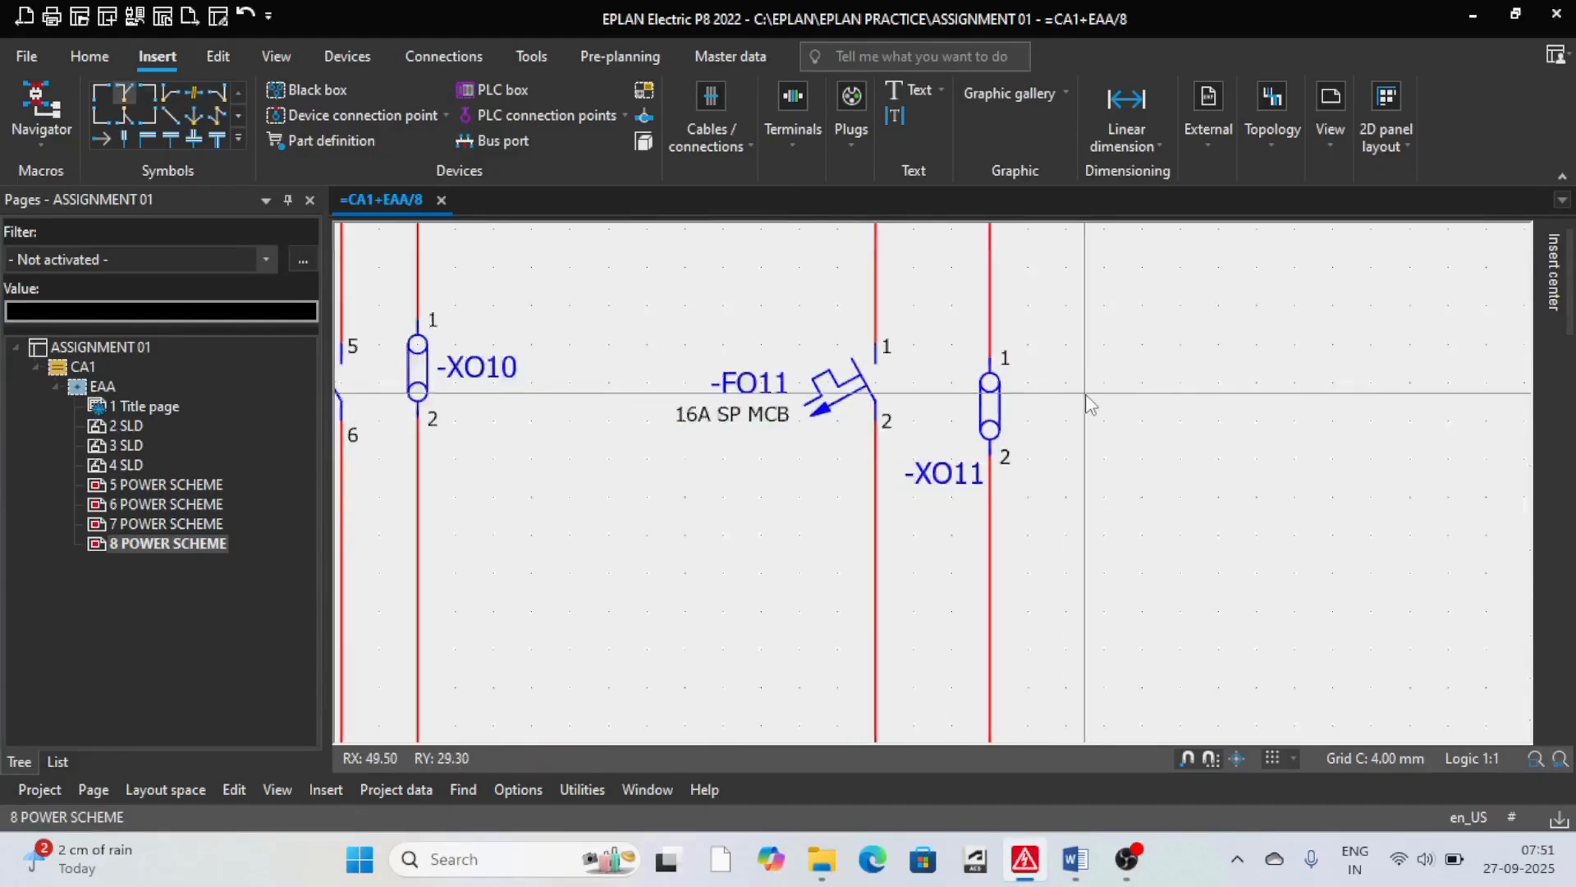
Step: Check the tagged breakers, isolating terminals and feeder table of both feeders on page 8
{"action": "scroll", "coordinate": [674, 386], "scroll_direction": "up", "scroll_amount": 3}
{"action": "scroll", "coordinate": [857, 353], "scroll_direction": "down", "scroll_amount": 1}
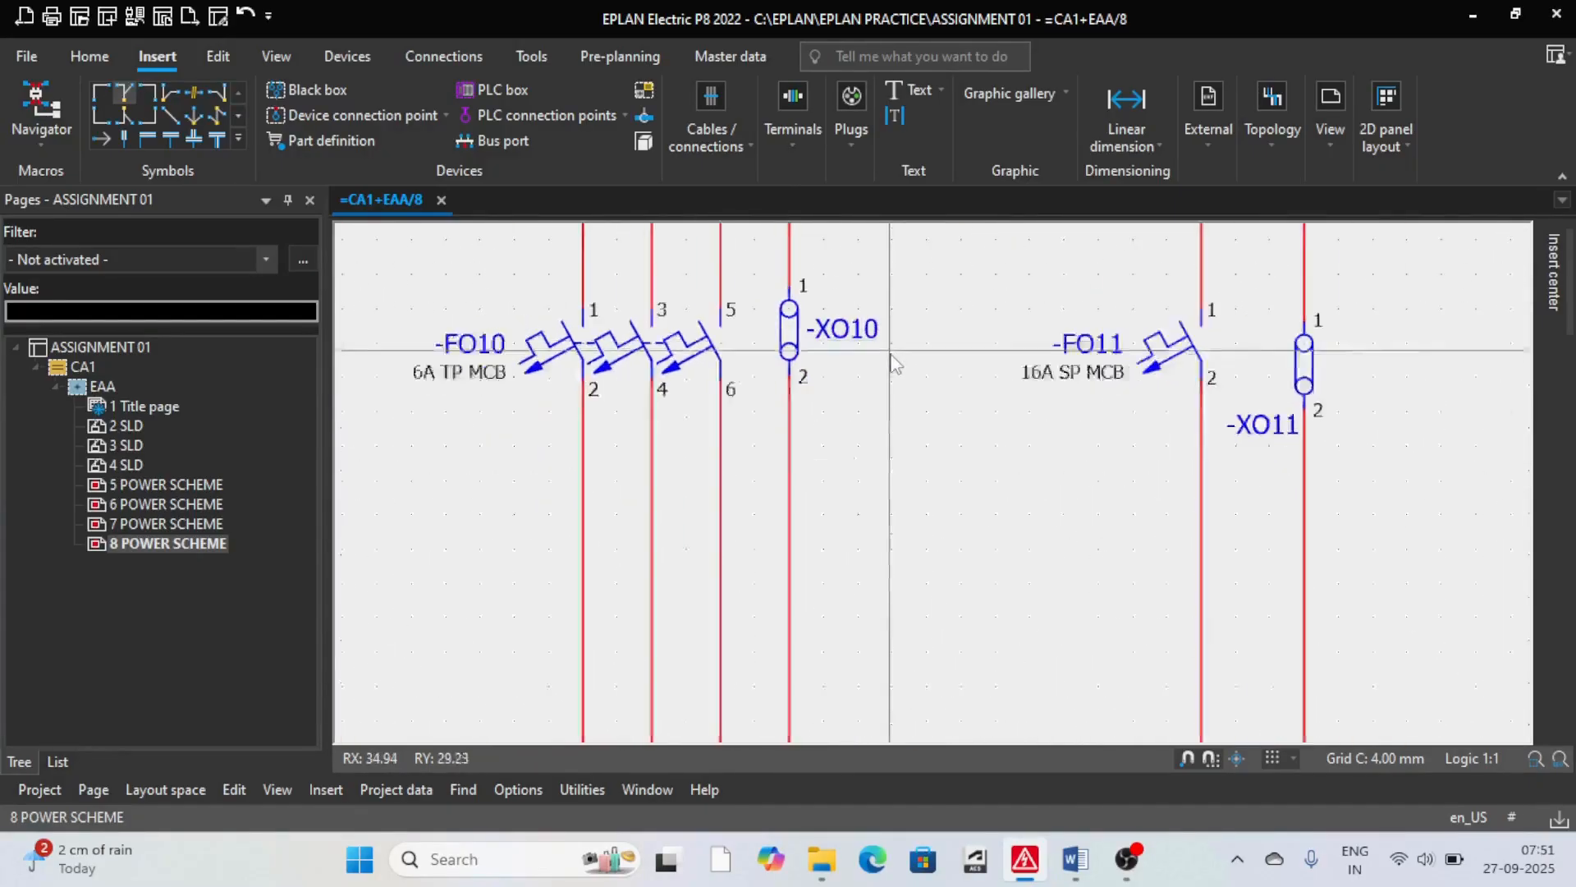
{"action": "scroll", "coordinate": [848, 379], "scroll_direction": "down", "scroll_amount": 2}
{"action": "scroll", "coordinate": [1071, 337], "scroll_direction": "down", "scroll_amount": 2}
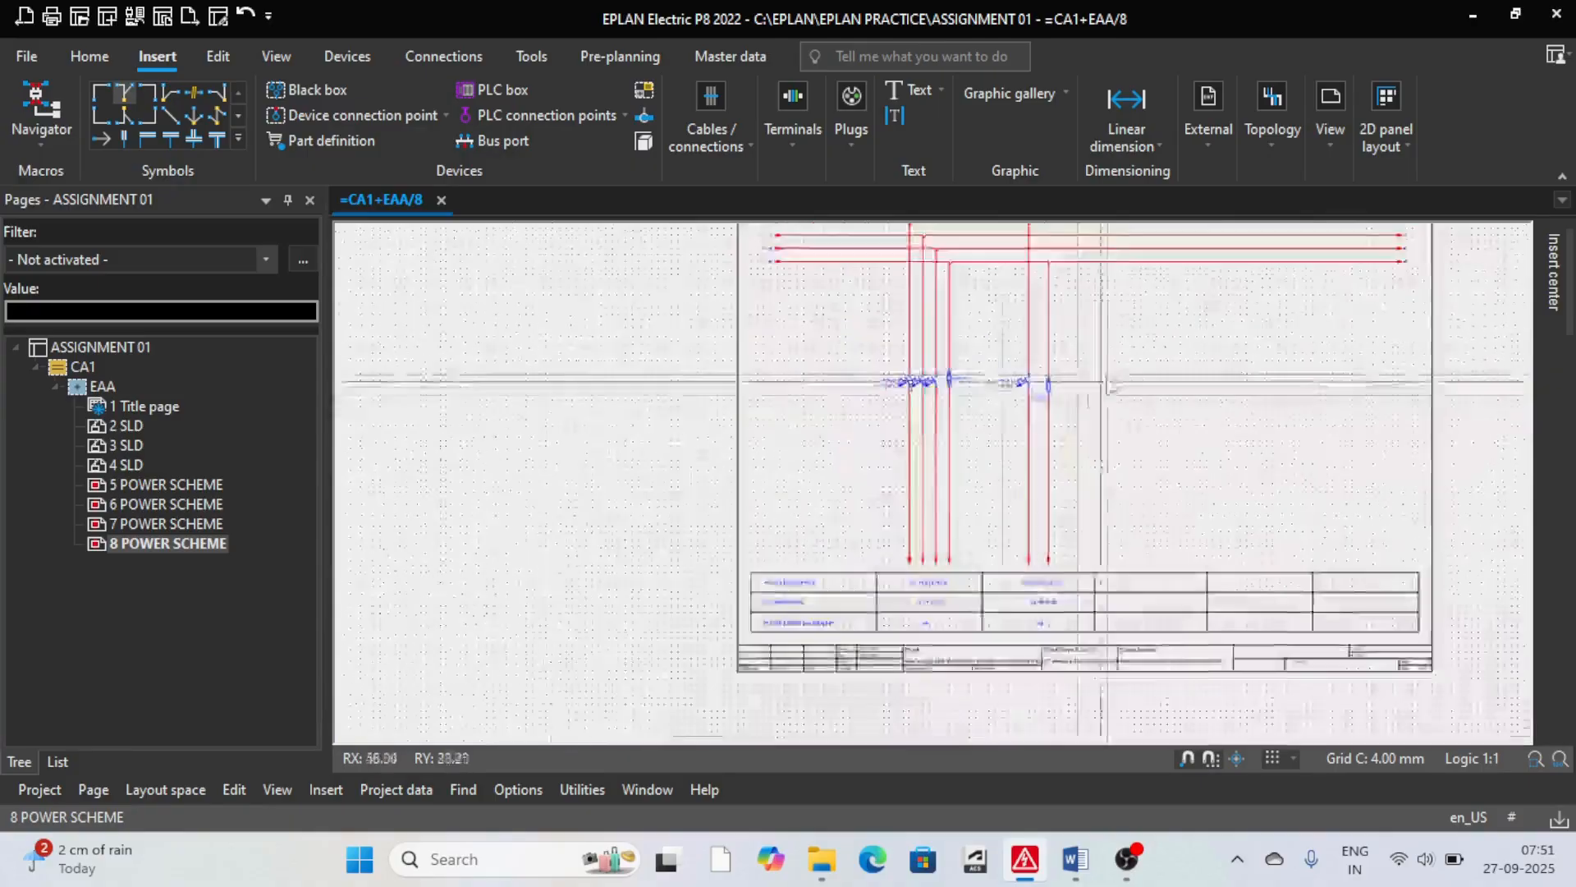
{"action": "scroll", "coordinate": [949, 518], "scroll_direction": "up", "scroll_amount": 3}
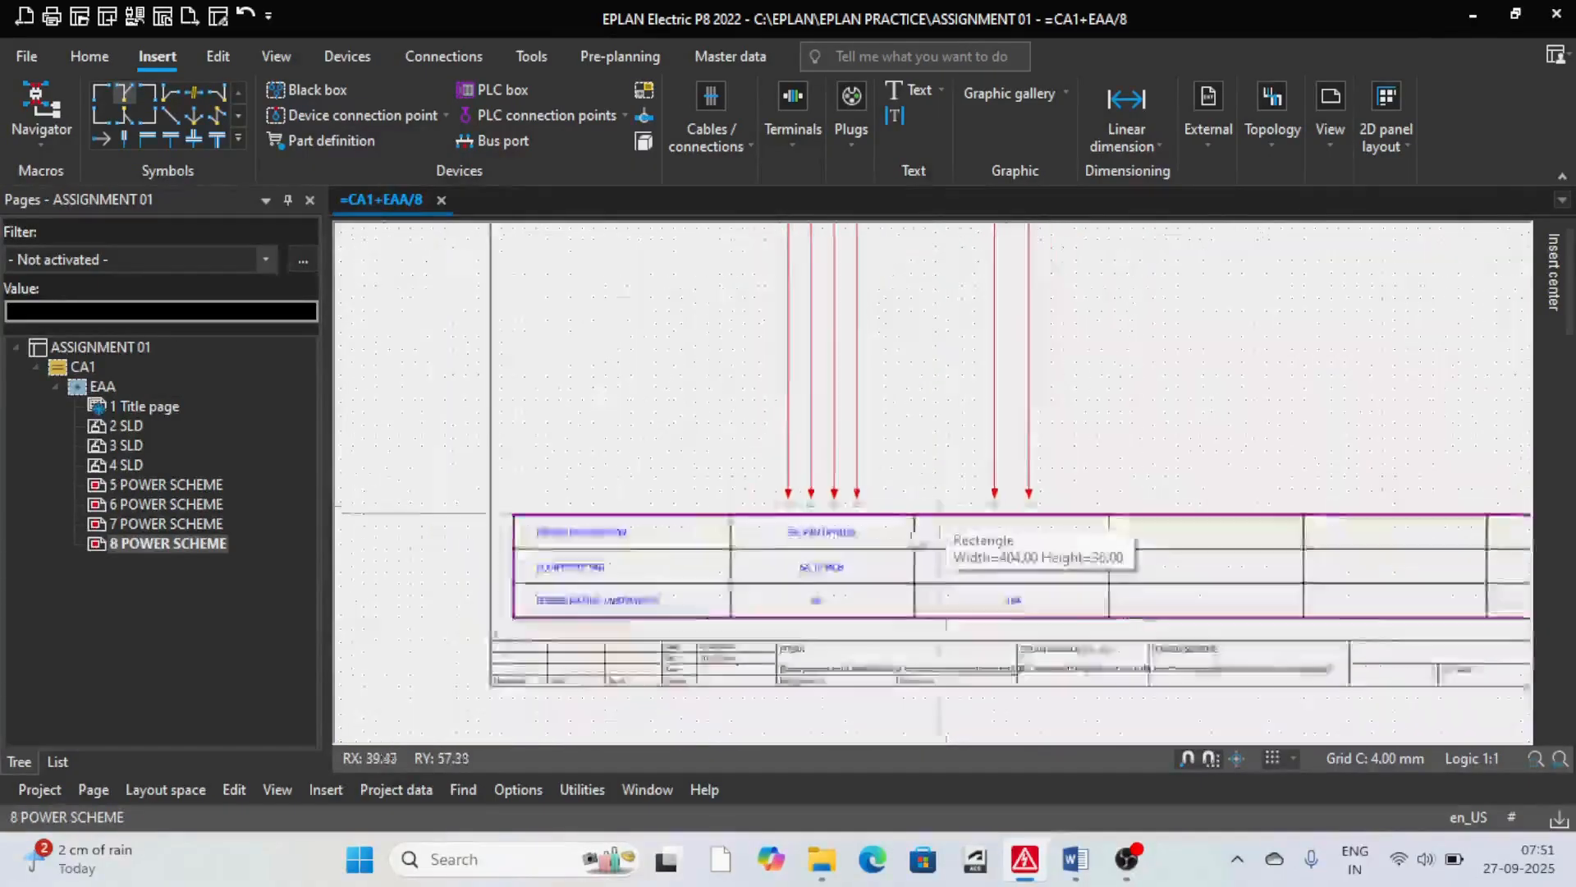
{"action": "scroll", "coordinate": [952, 517], "scroll_direction": "down", "scroll_amount": 3}
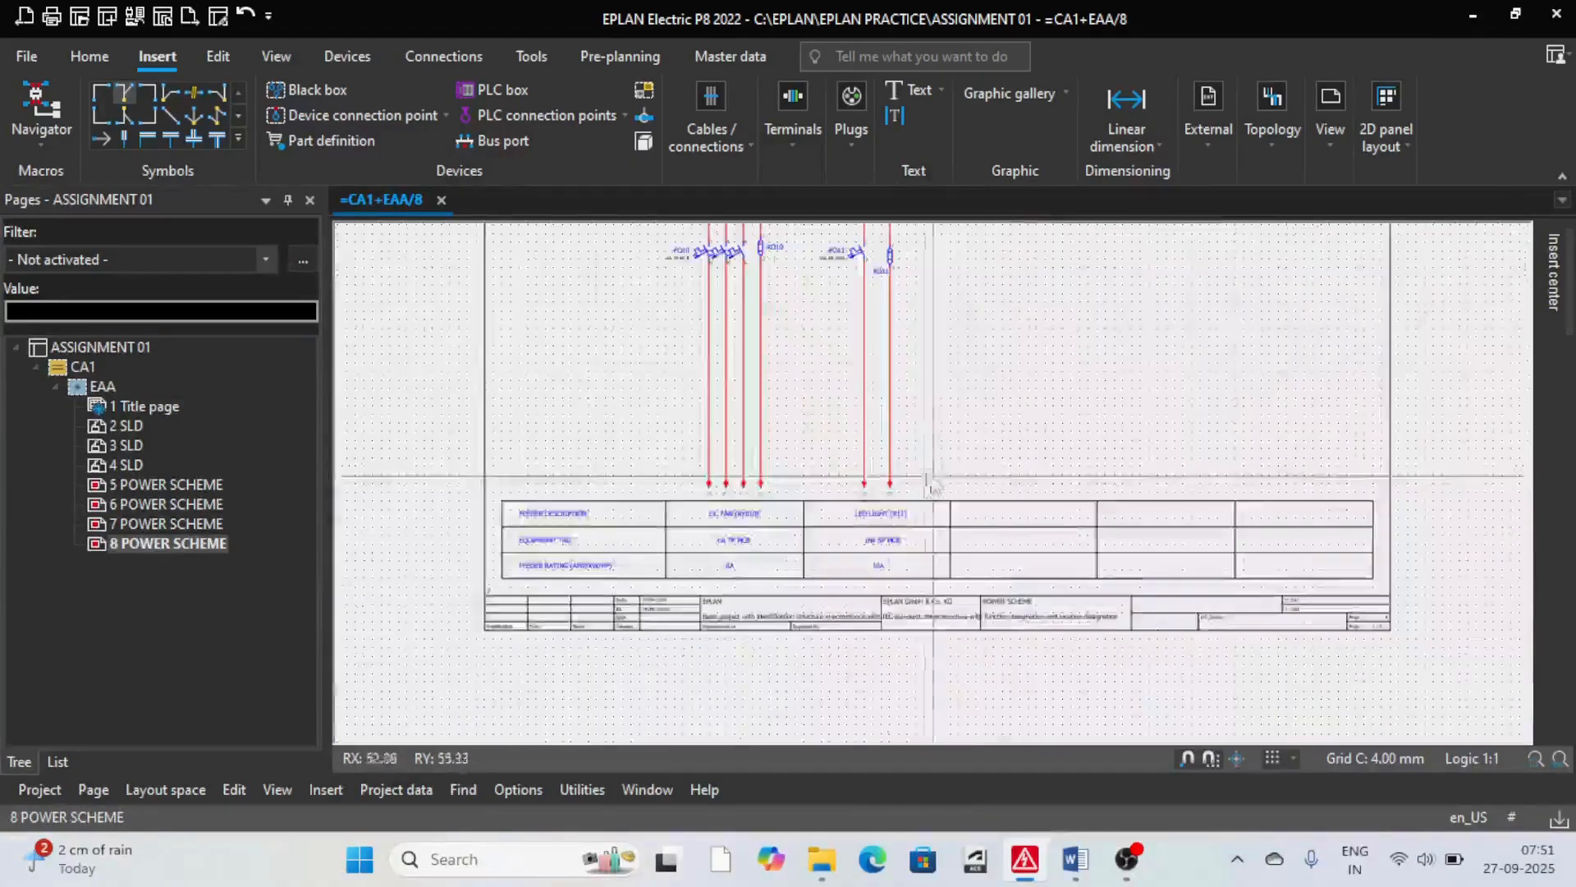
{"action": "scroll", "coordinate": [933, 475], "scroll_direction": "down", "scroll_amount": 3}
{"action": "scroll", "coordinate": [897, 415], "scroll_direction": "up", "scroll_amount": 4}
{"action": "scroll", "coordinate": [899, 349], "scroll_direction": "down", "scroll_amount": 1}
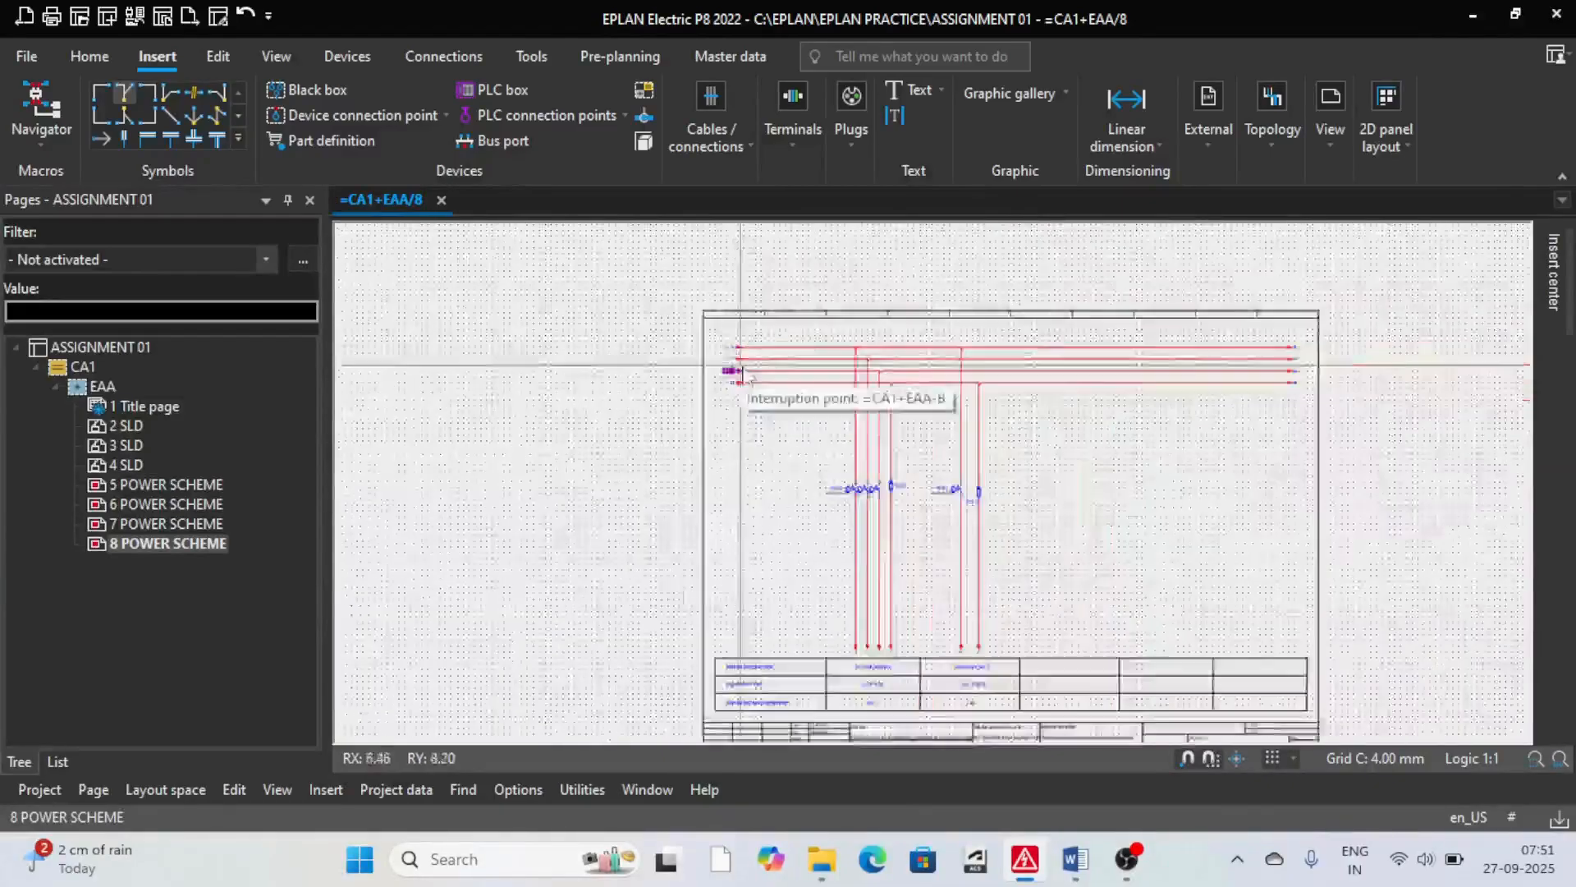
Step: Examine the interruption points and their cross-references at both ends of page 8's R, Y, B and N supply lines
{"action": "scroll", "coordinate": [895, 357], "scroll_direction": "up", "scroll_amount": 3}
{"action": "scroll", "coordinate": [888, 375], "scroll_direction": "down", "scroll_amount": 3}
{"action": "scroll", "coordinate": [888, 375], "scroll_direction": "up", "scroll_amount": 3}
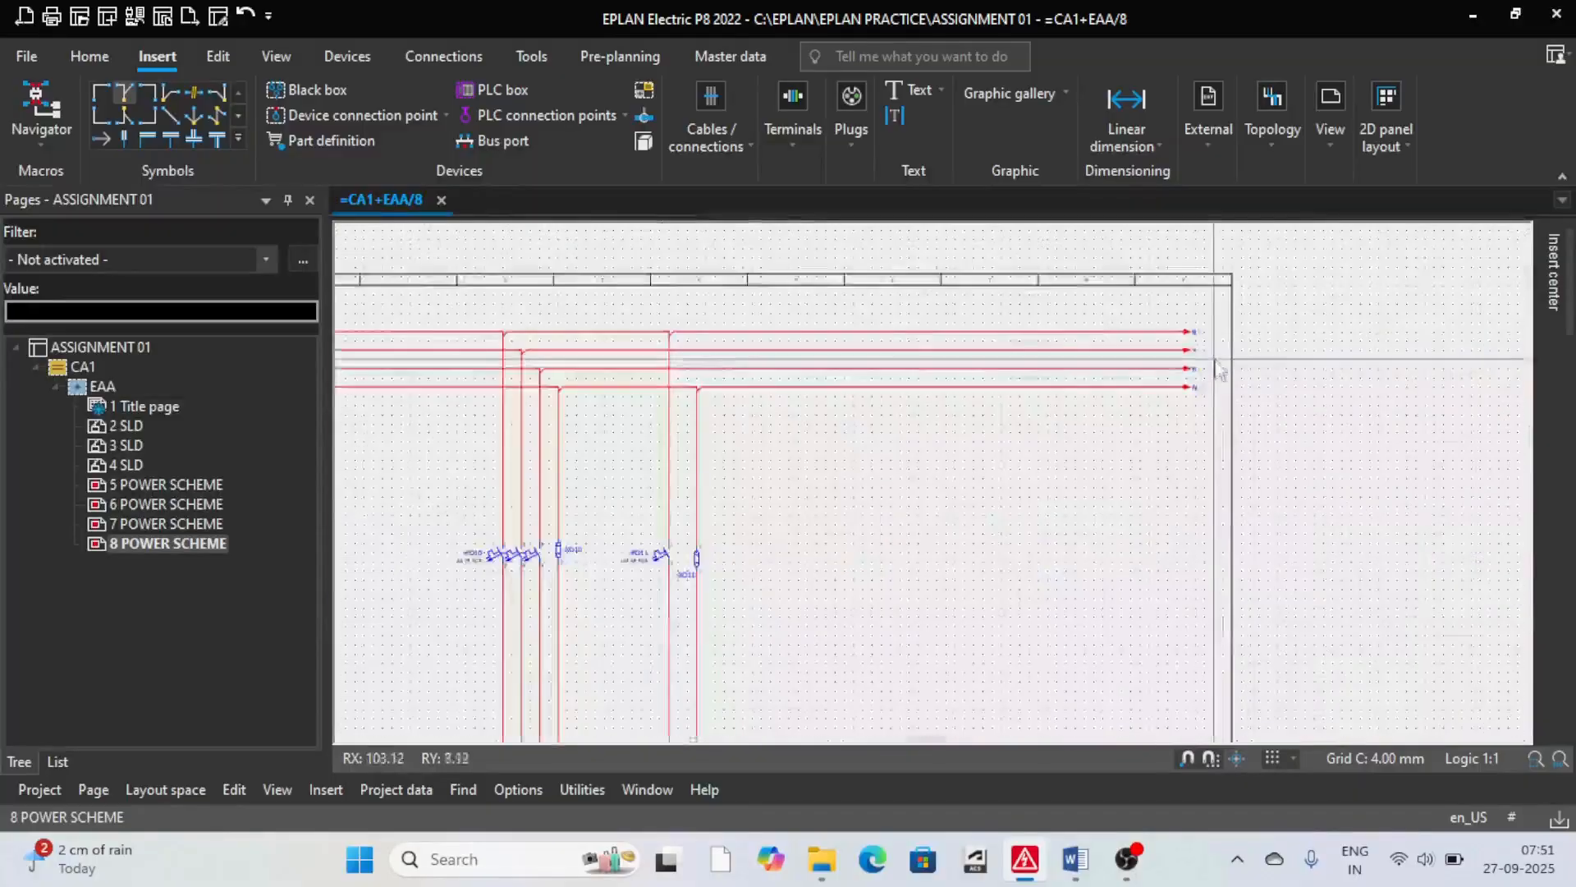
{"action": "scroll", "coordinate": [985, 345], "scroll_direction": "down", "scroll_amount": 2}
{"action": "scroll", "coordinate": [566, 309], "scroll_direction": "up", "scroll_amount": 3}
{"action": "scroll", "coordinate": [567, 309], "scroll_direction": "up", "scroll_amount": 2}
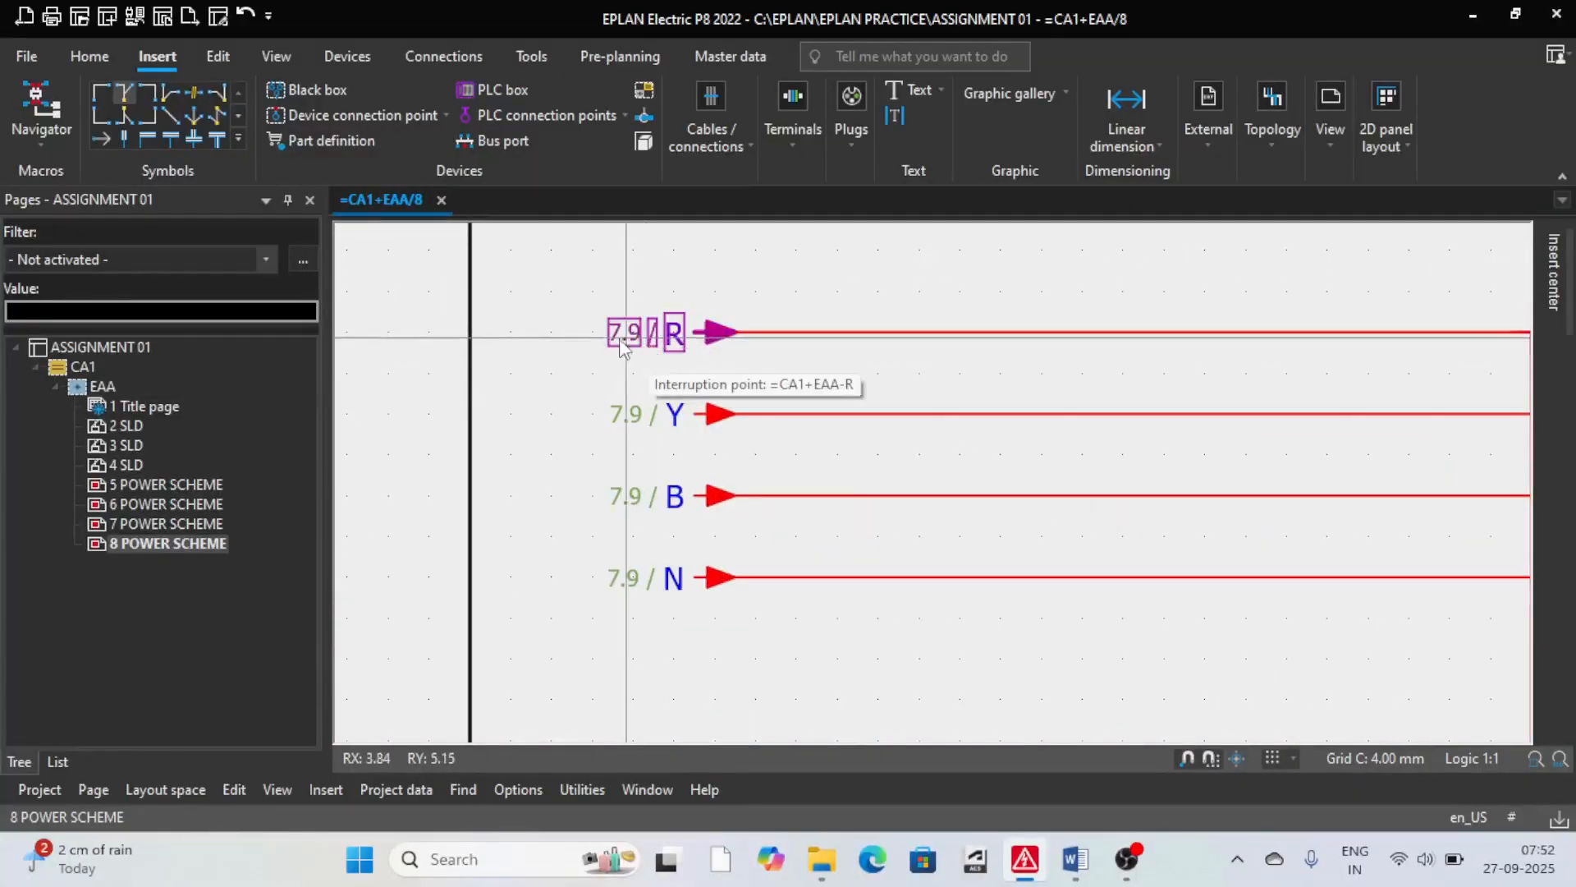
{"action": "scroll", "coordinate": [651, 563], "scroll_direction": "down", "scroll_amount": 3}
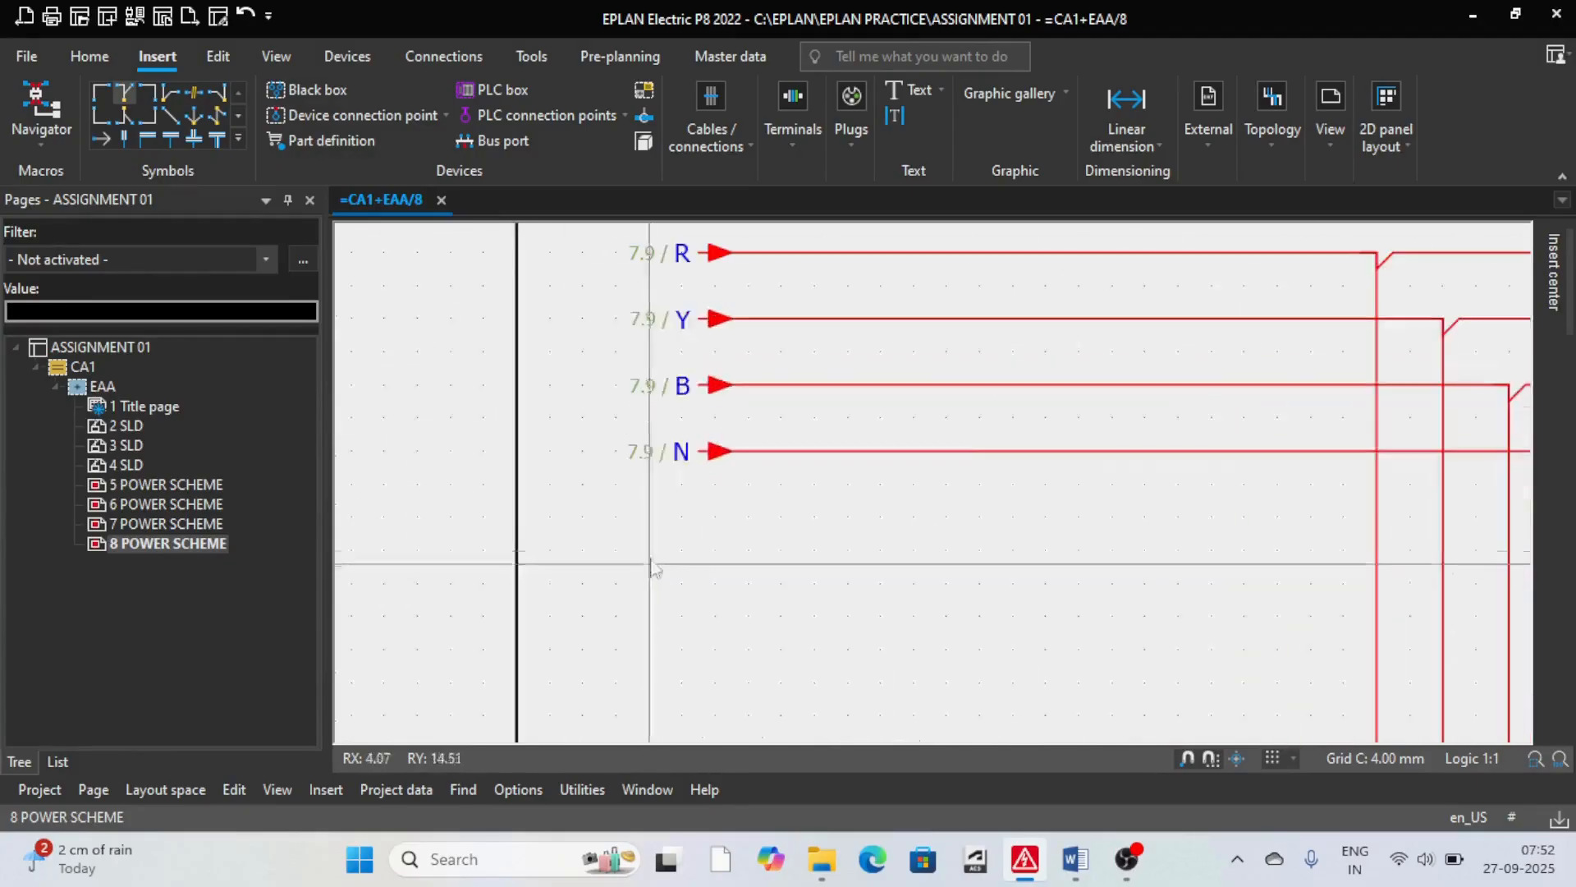
{"action": "scroll", "coordinate": [747, 332], "scroll_direction": "up", "scroll_amount": 3}
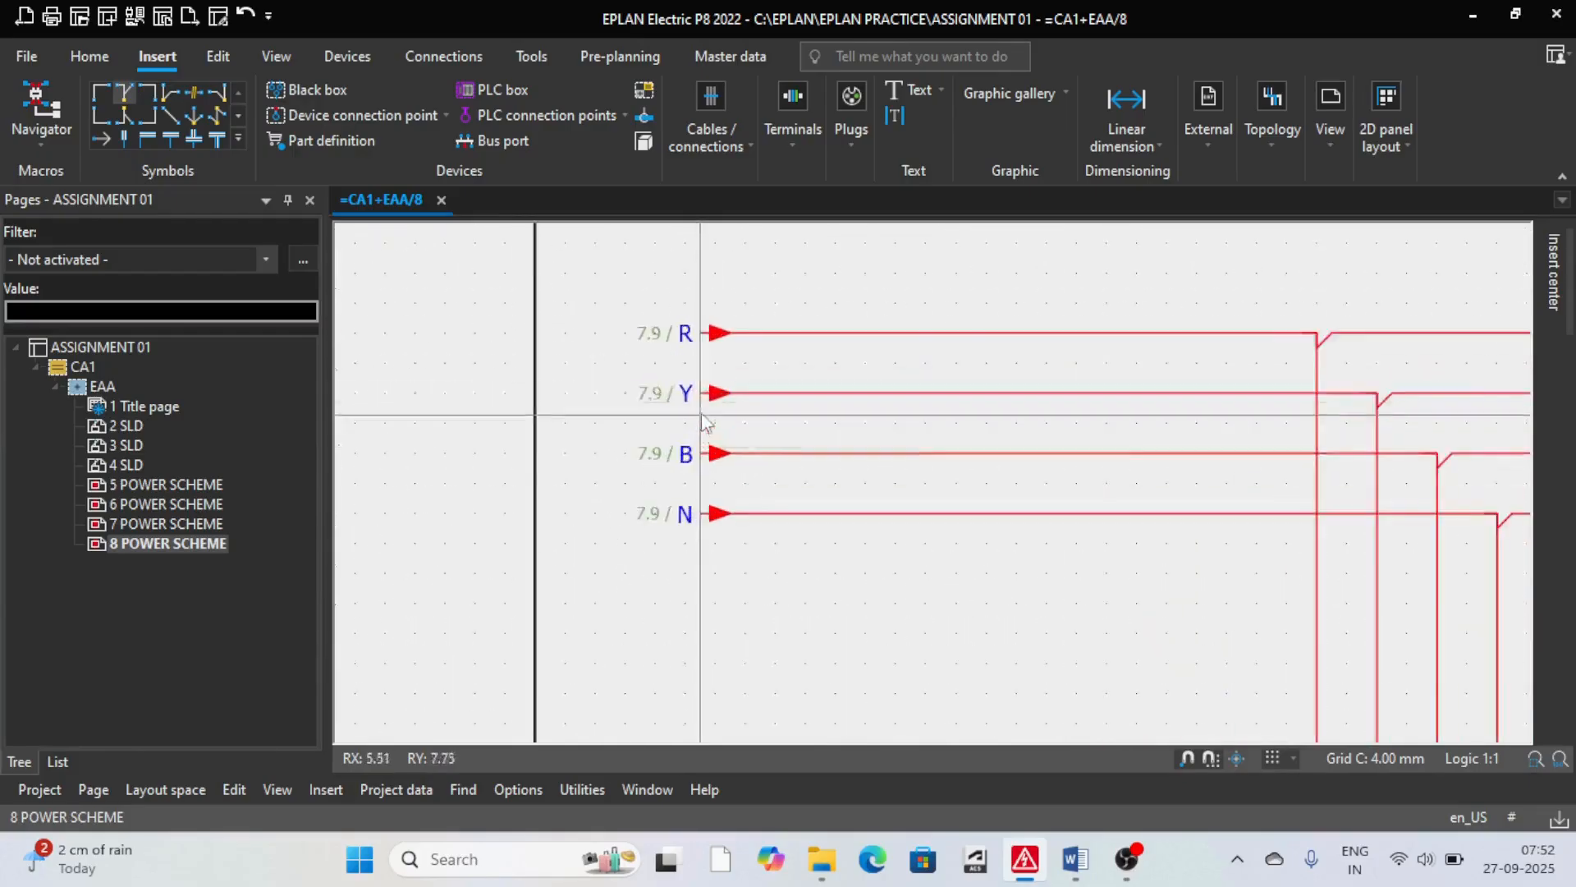
{"action": "scroll", "coordinate": [803, 317], "scroll_direction": "down", "scroll_amount": 2}
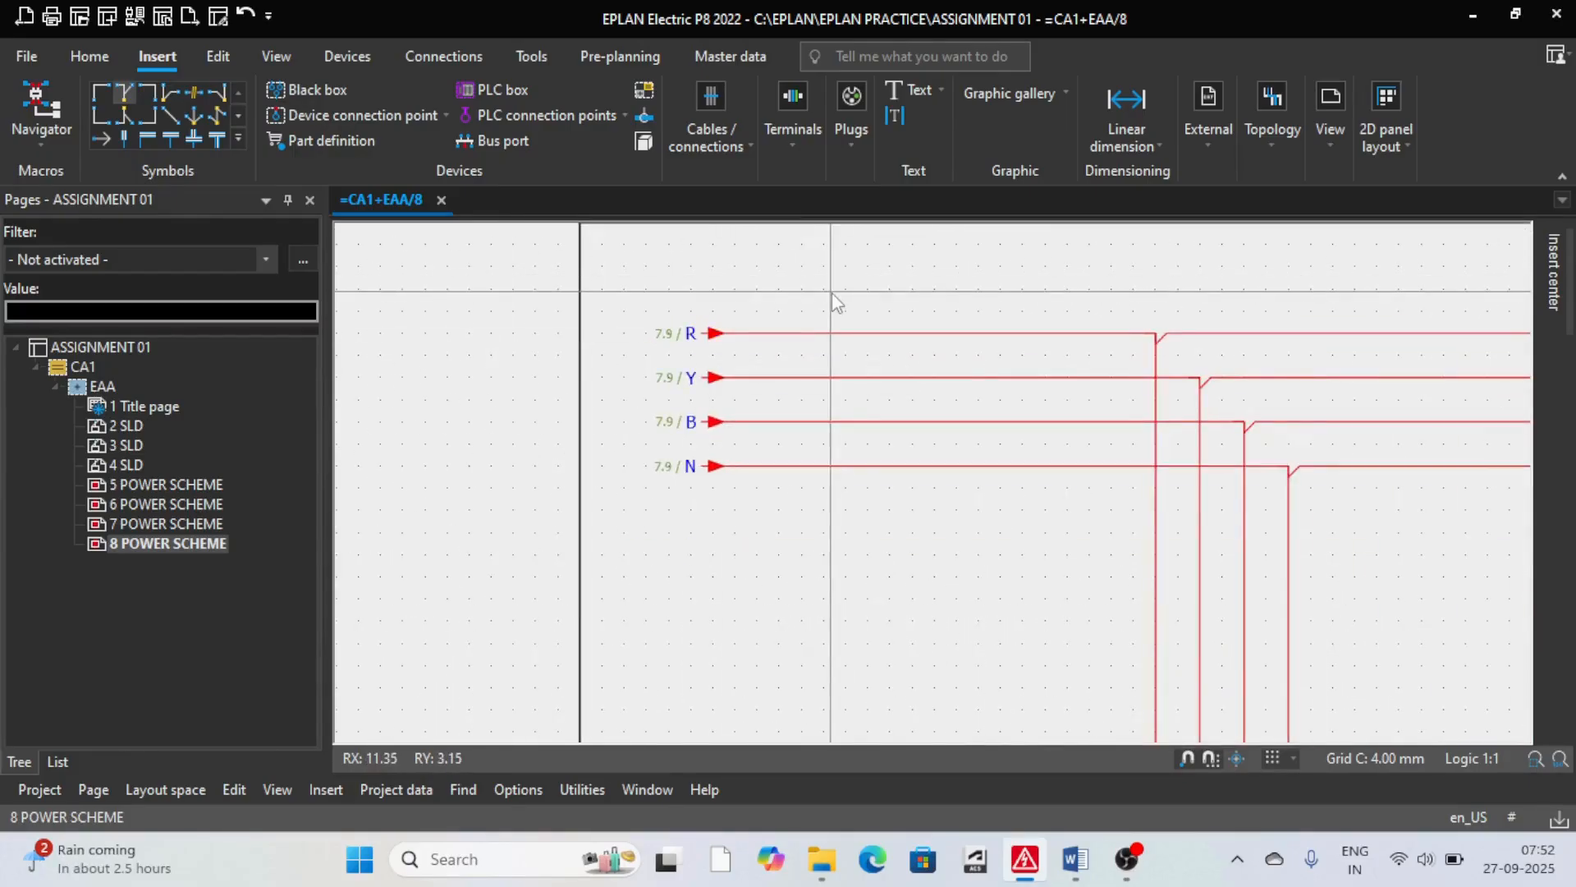
{"action": "scroll", "coordinate": [831, 292], "scroll_direction": "down", "scroll_amount": 6}
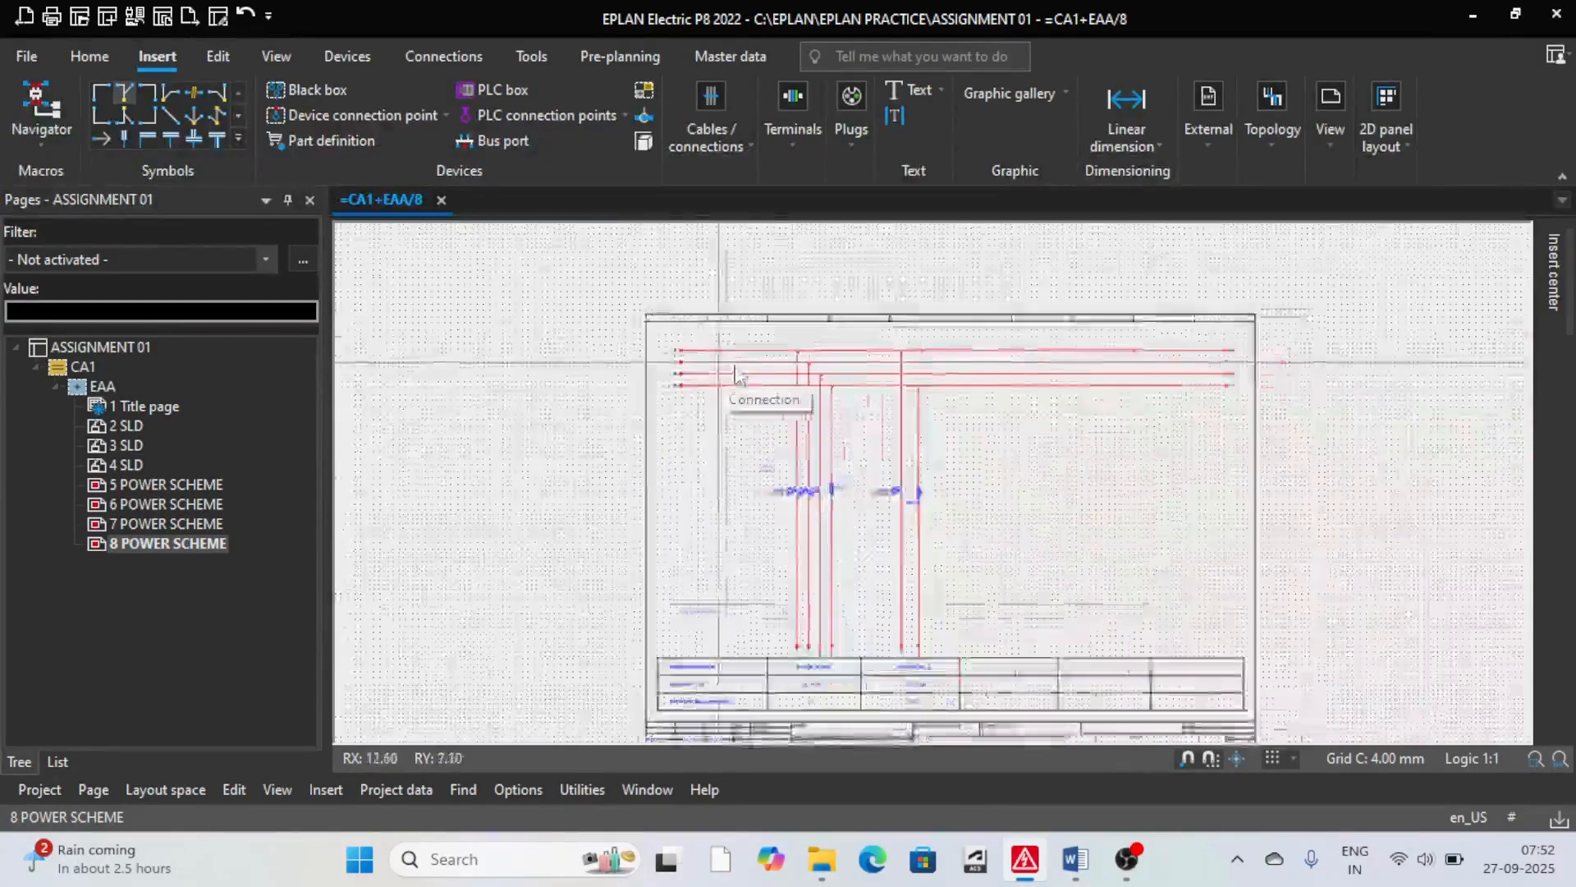
{"action": "scroll", "coordinate": [736, 375], "scroll_direction": "up", "scroll_amount": 4}
{"action": "scroll", "coordinate": [738, 323], "scroll_direction": "down", "scroll_amount": 4}
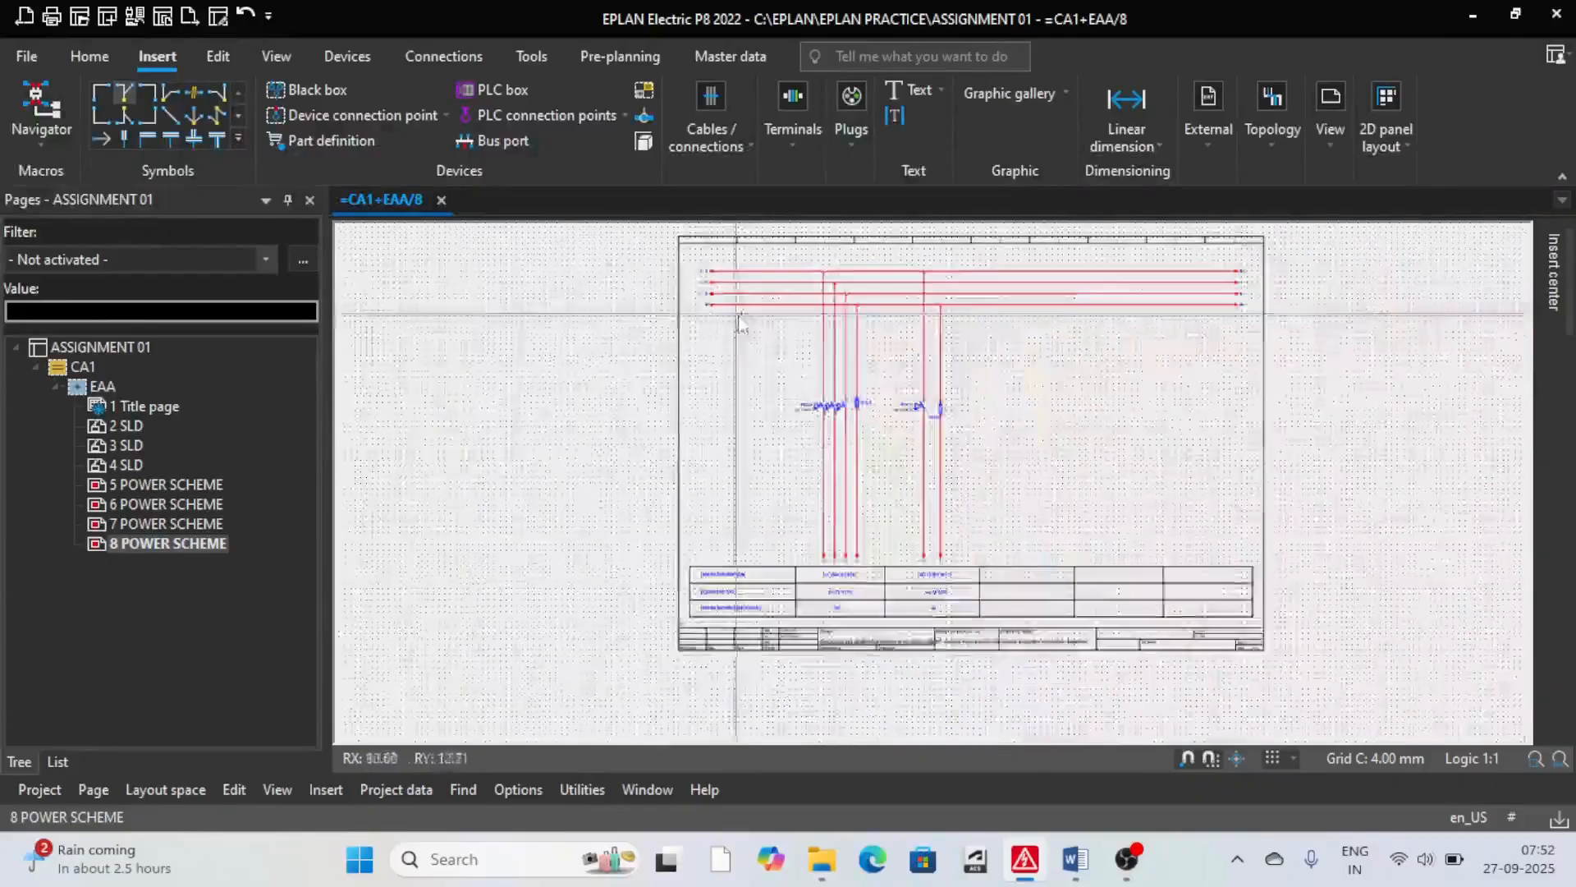
{"action": "scroll", "coordinate": [739, 323], "scroll_direction": "down", "scroll_amount": 2}
{"action": "scroll", "coordinate": [828, 500], "scroll_direction": "up", "scroll_amount": 1}
Step: Look over POWER SCHEME pages 6 and 7 for comparison and return to page 8
{"action": "key", "text": "Page_Up"}
{"action": "key", "text": "Page_Up"}
{"action": "scroll", "coordinate": [1032, 402], "scroll_direction": "up", "scroll_amount": 2}
{"action": "scroll", "coordinate": [1031, 402], "scroll_direction": "down", "scroll_amount": 3}
{"action": "scroll", "coordinate": [893, 420], "scroll_direction": "up", "scroll_amount": 2}
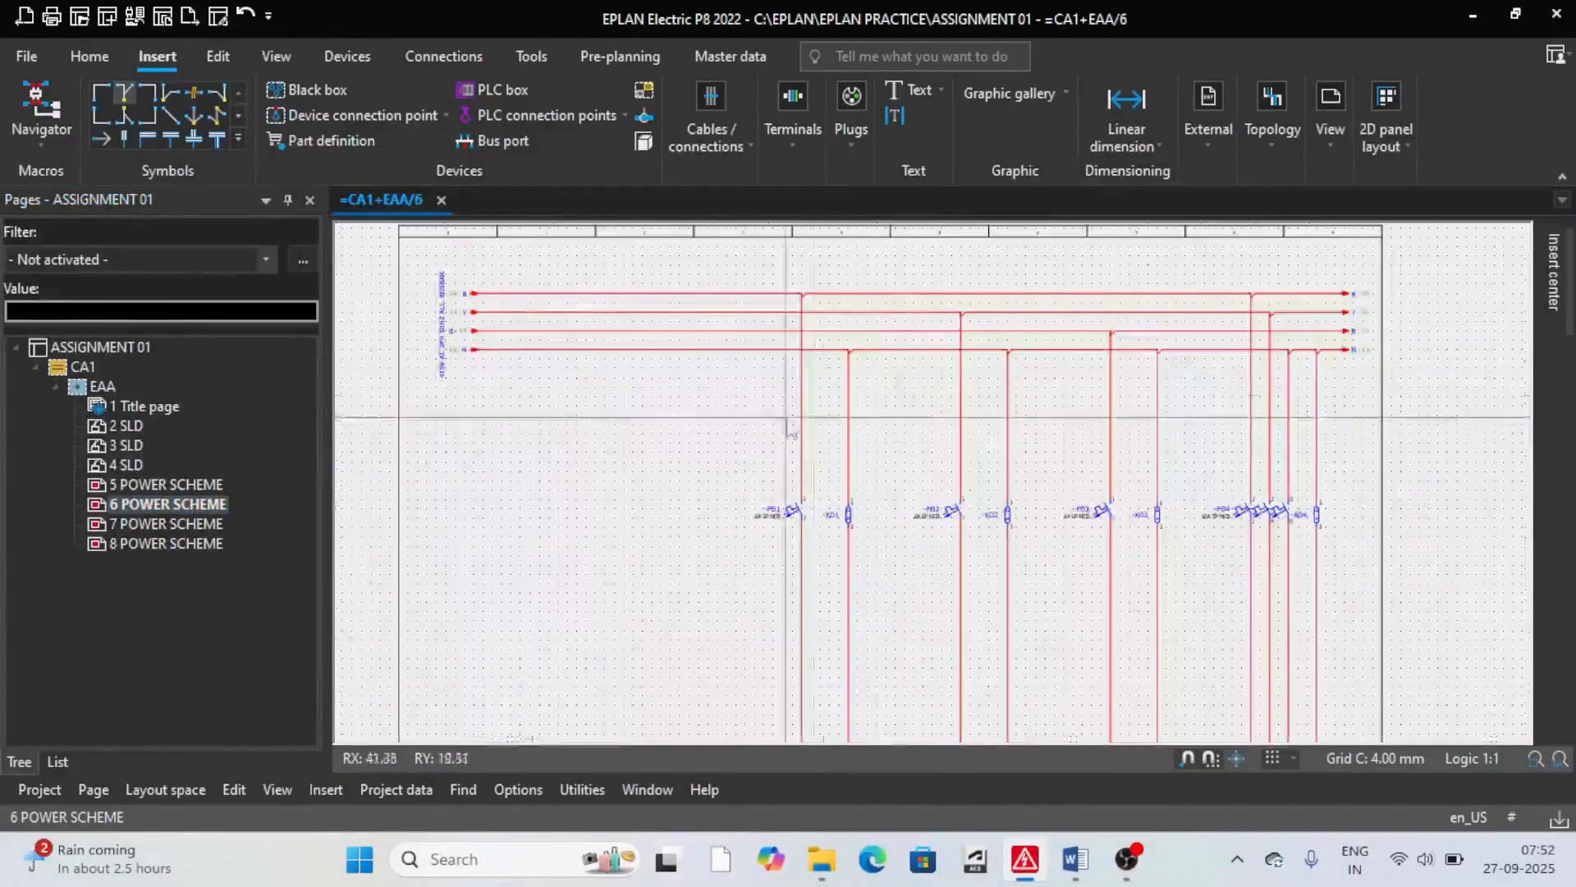
{"action": "scroll", "coordinate": [788, 418], "scroll_direction": "down", "scroll_amount": 1}
{"action": "left_click", "coordinate": [179, 523]}
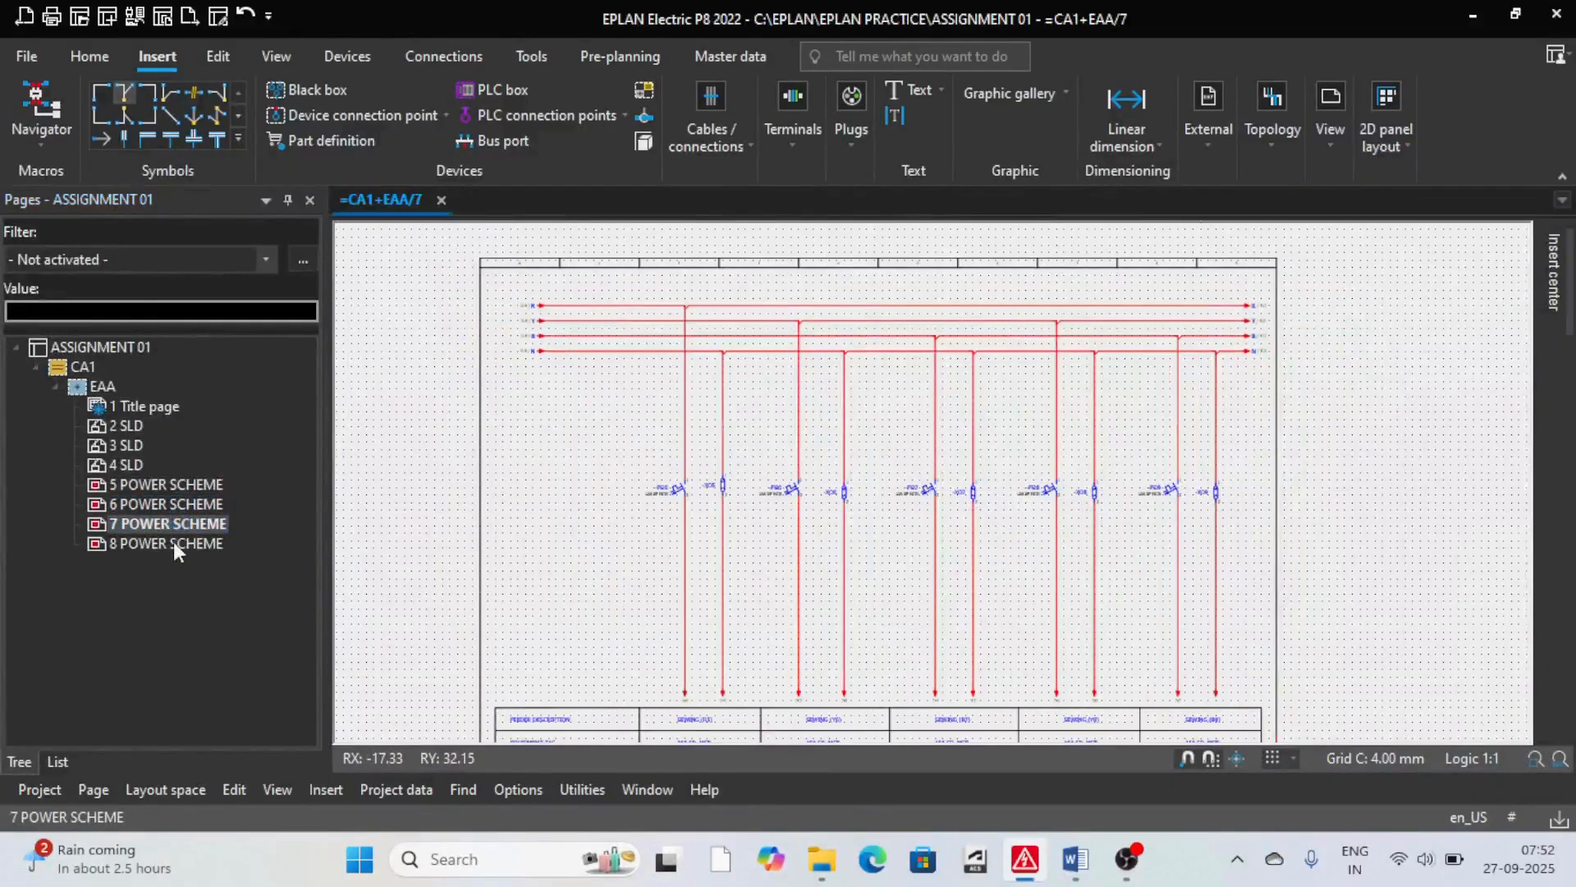
{"action": "left_click", "coordinate": [174, 541]}
Step: Review page 8's supply lines, T-nodes and feeder branches, then the whole page layout
{"action": "scroll", "coordinate": [780, 439], "scroll_direction": "up", "scroll_amount": 1}
{"action": "scroll", "coordinate": [846, 436], "scroll_direction": "down", "scroll_amount": 1}
{"action": "scroll", "coordinate": [801, 386], "scroll_direction": "up", "scroll_amount": 2}
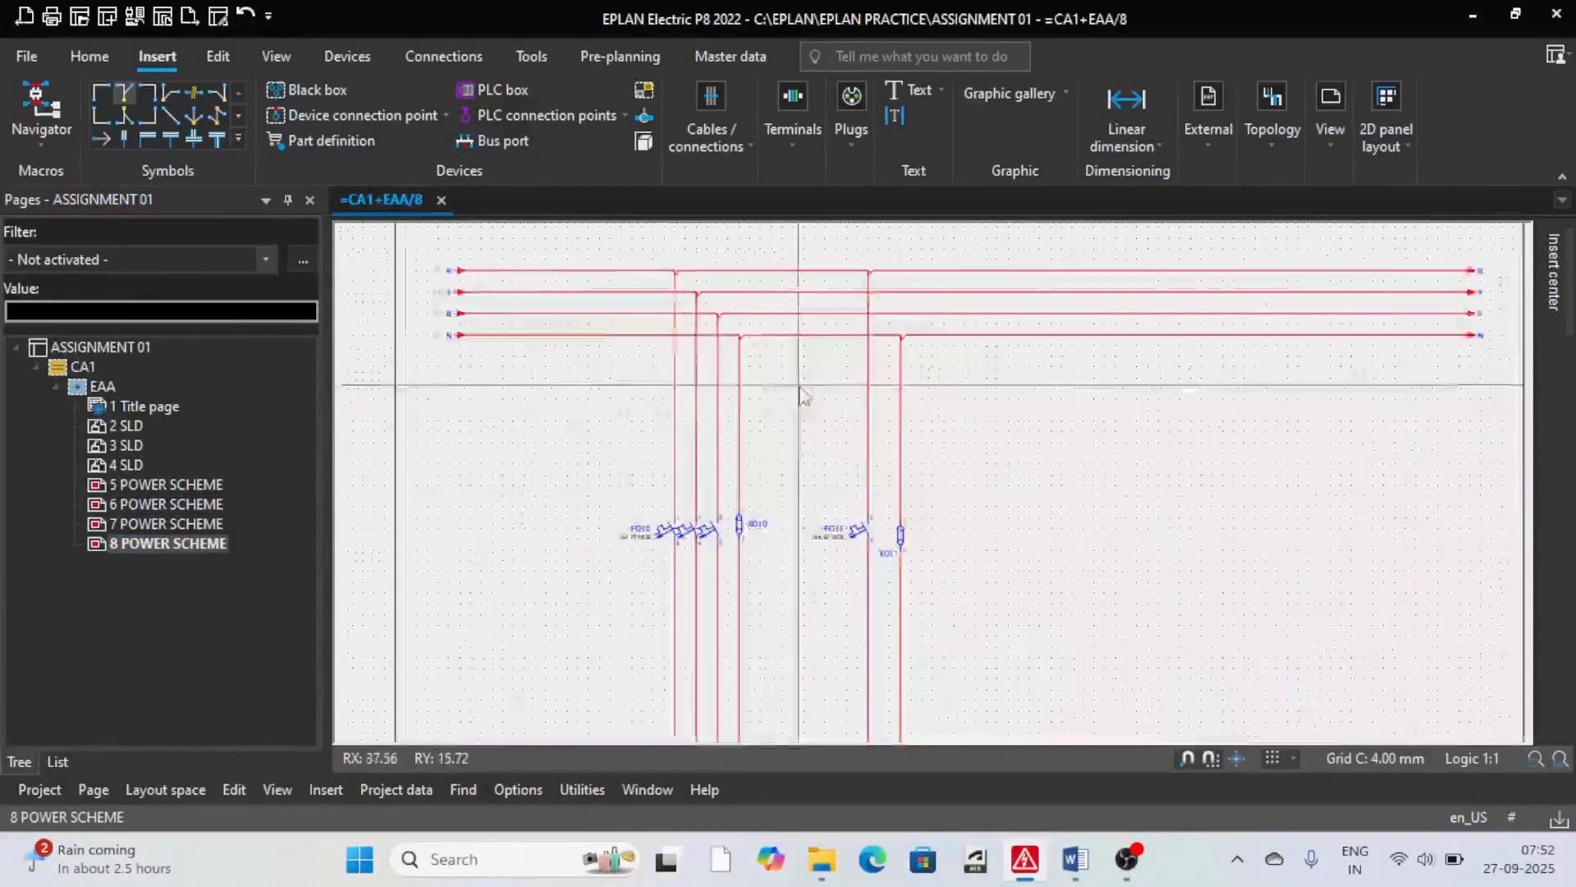
{"action": "scroll", "coordinate": [788, 384], "scroll_direction": "down", "scroll_amount": 3}
{"action": "scroll", "coordinate": [1055, 291], "scroll_direction": "up", "scroll_amount": 2}
{"action": "scroll", "coordinate": [1127, 295], "scroll_direction": "down", "scroll_amount": 2}
{"action": "scroll", "coordinate": [683, 341], "scroll_direction": "up", "scroll_amount": 2}
{"action": "scroll", "coordinate": [805, 332], "scroll_direction": "up", "scroll_amount": 2}
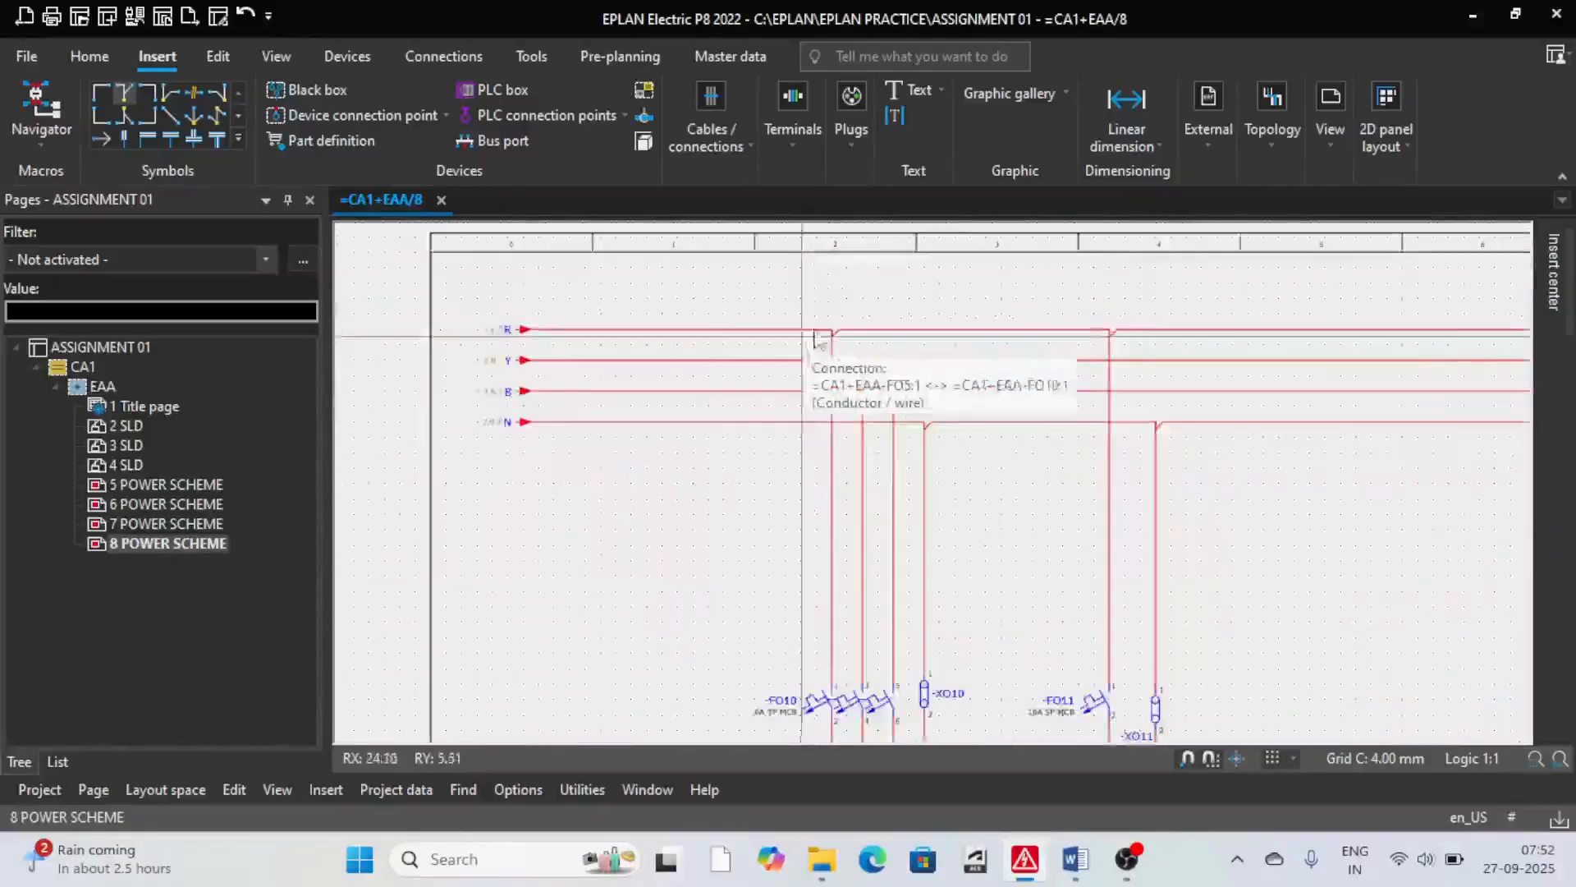
{"action": "scroll", "coordinate": [821, 330], "scroll_direction": "down", "scroll_amount": 3}
{"action": "scroll", "coordinate": [677, 339], "scroll_direction": "up", "scroll_amount": 4}
{"action": "scroll", "coordinate": [657, 385], "scroll_direction": "up", "scroll_amount": 1}
{"action": "scroll", "coordinate": [739, 411], "scroll_direction": "down", "scroll_amount": 5}
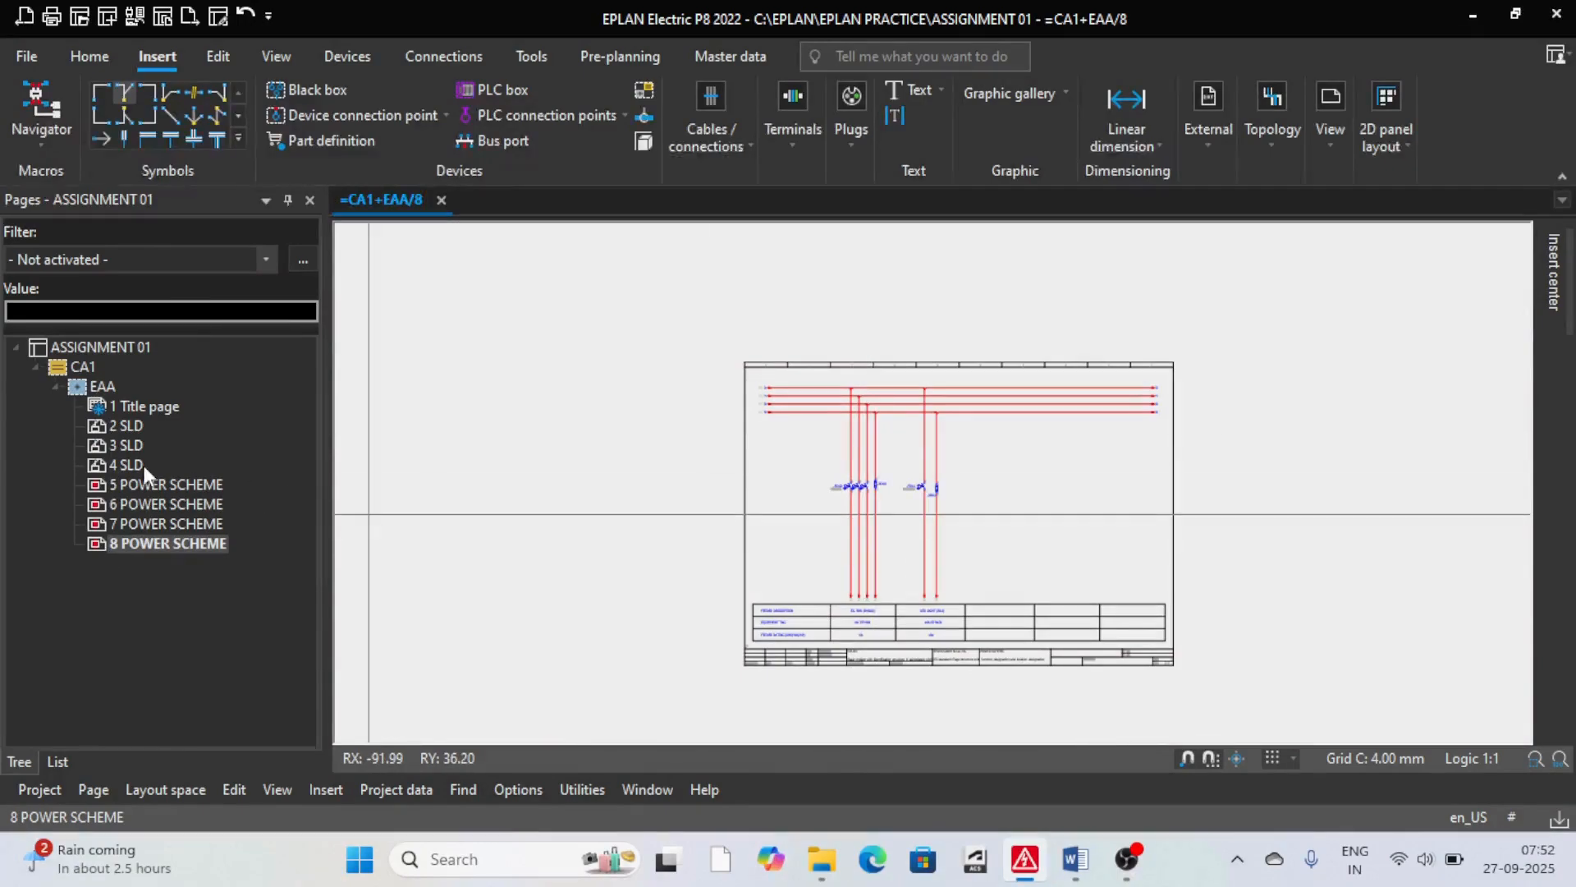
{"action": "scroll", "coordinate": [729, 451], "scroll_direction": "down", "scroll_amount": 2}
{"action": "scroll", "coordinate": [690, 528], "scroll_direction": "up", "scroll_amount": 3}
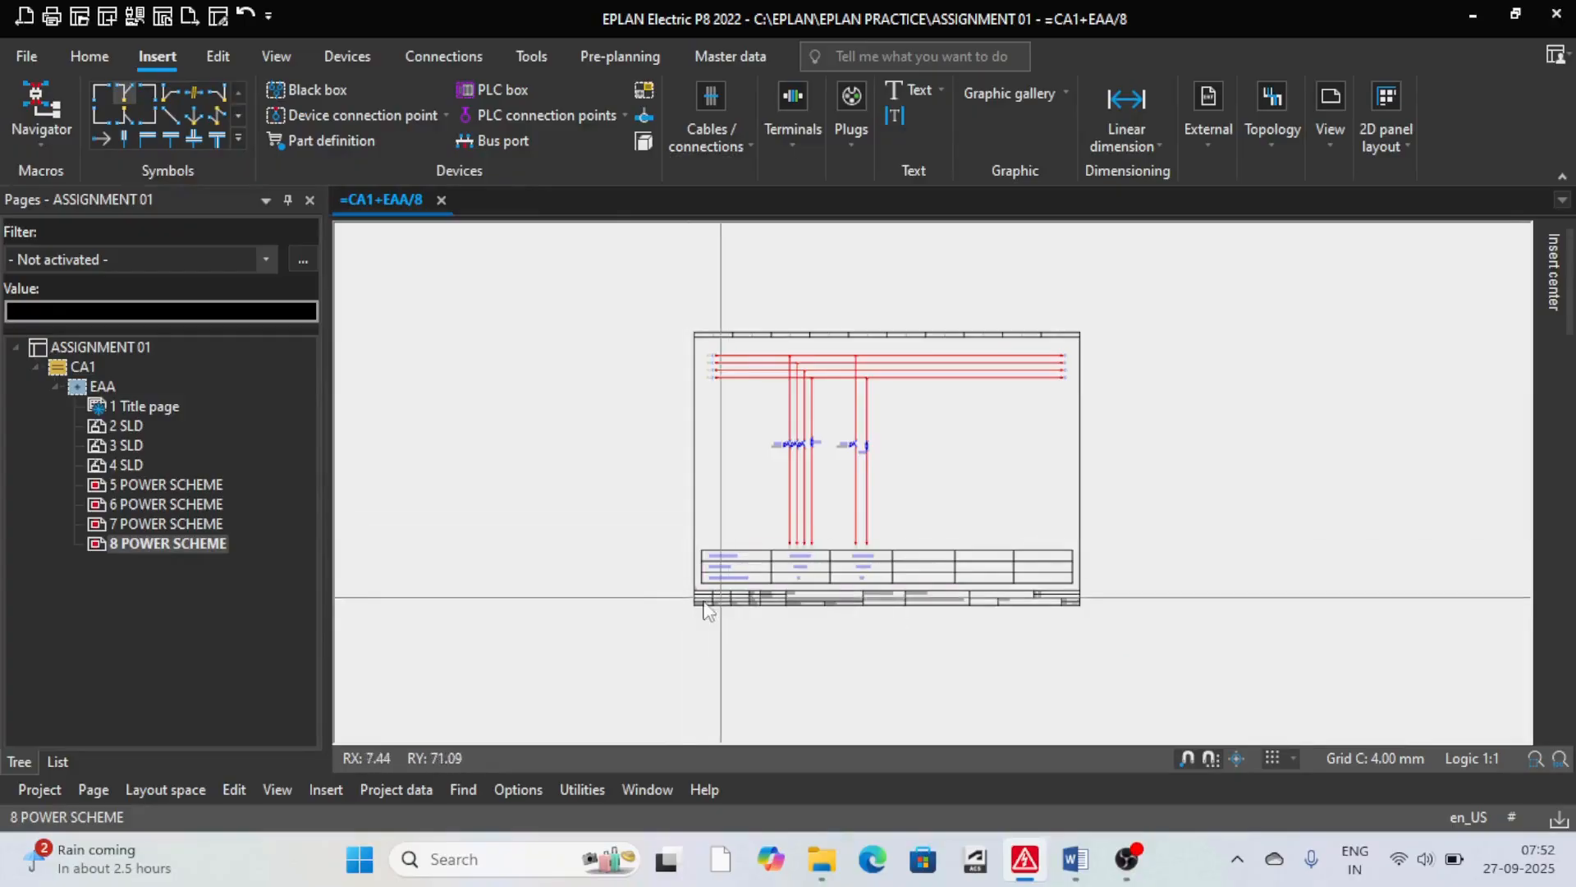
{"action": "scroll", "coordinate": [686, 608], "scroll_direction": "down", "scroll_amount": 1}
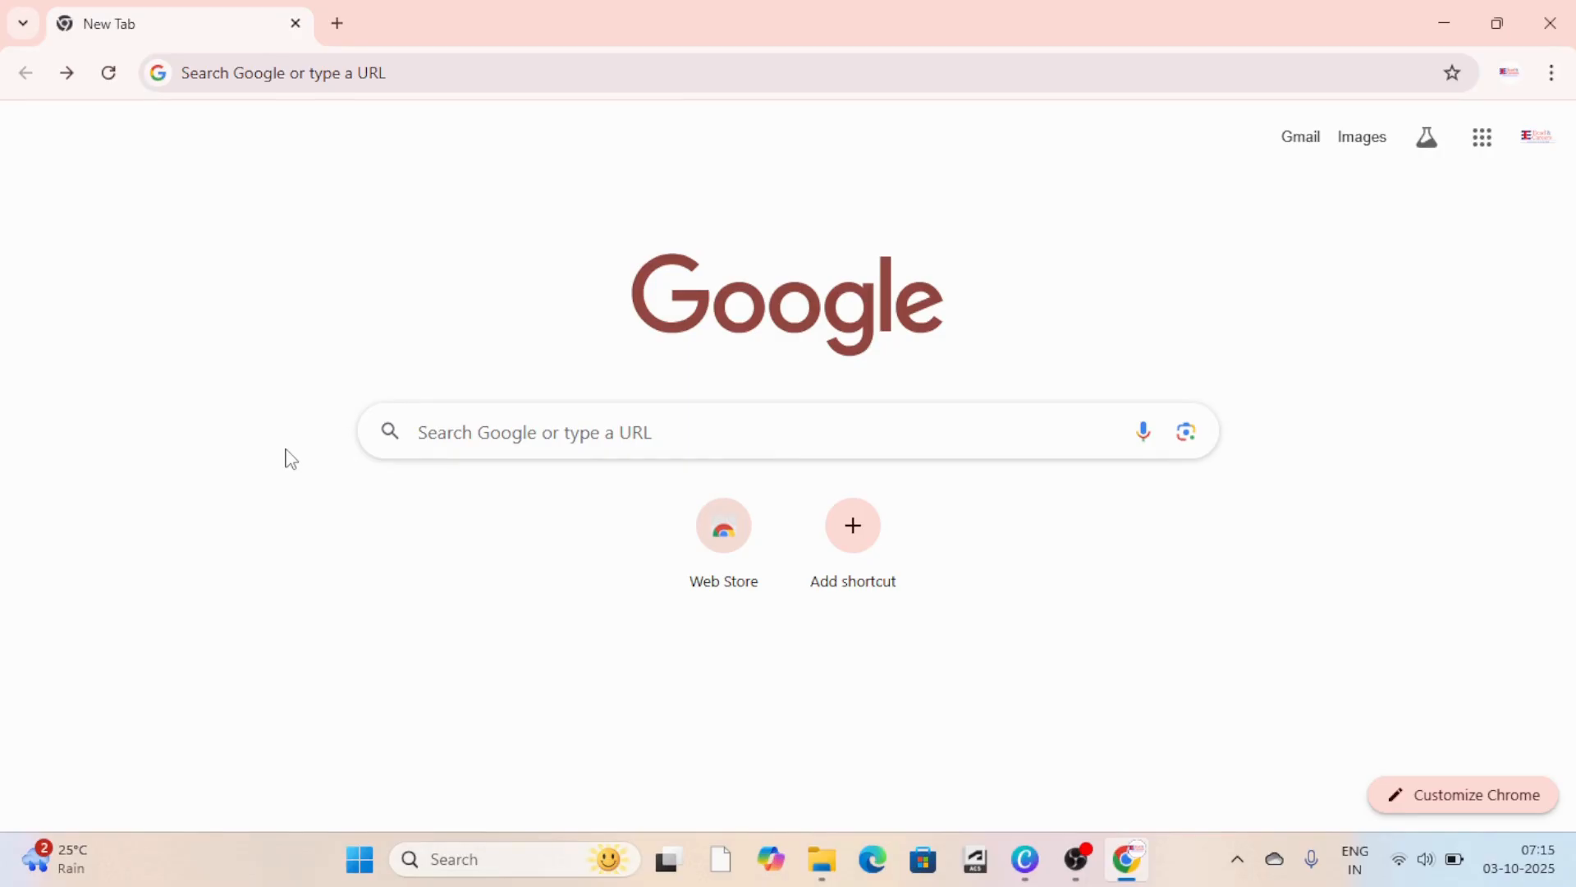
Step: Switch to Chrome, search Google for "eplan data portal" and open the Data Portal's parts list
{"action": "left_click", "coordinate": [478, 441]}
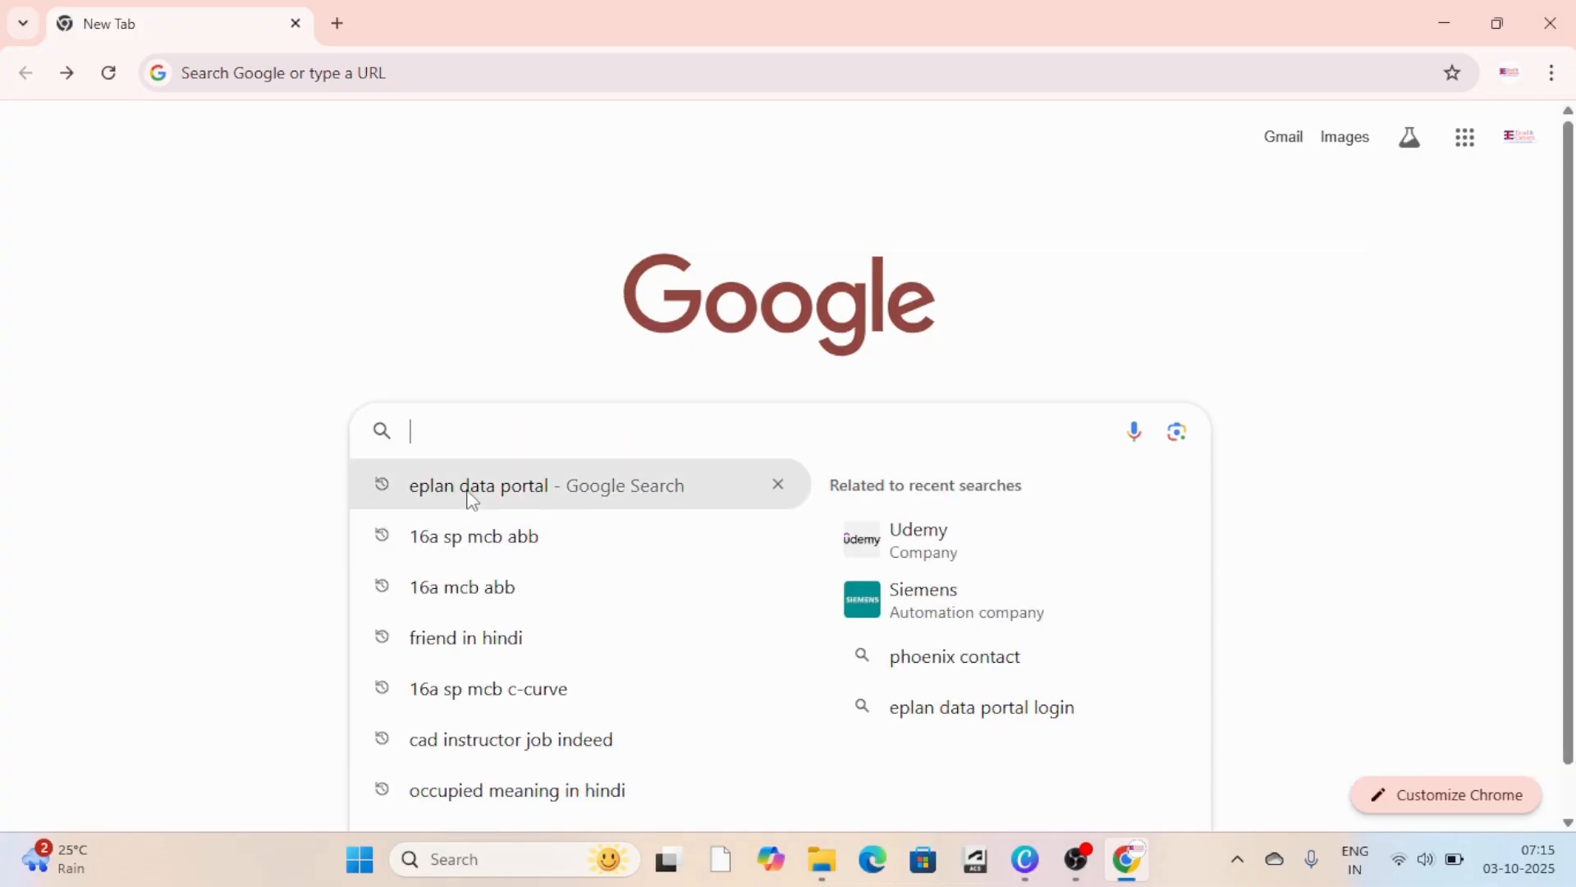
{"action": "left_click", "coordinate": [472, 492]}
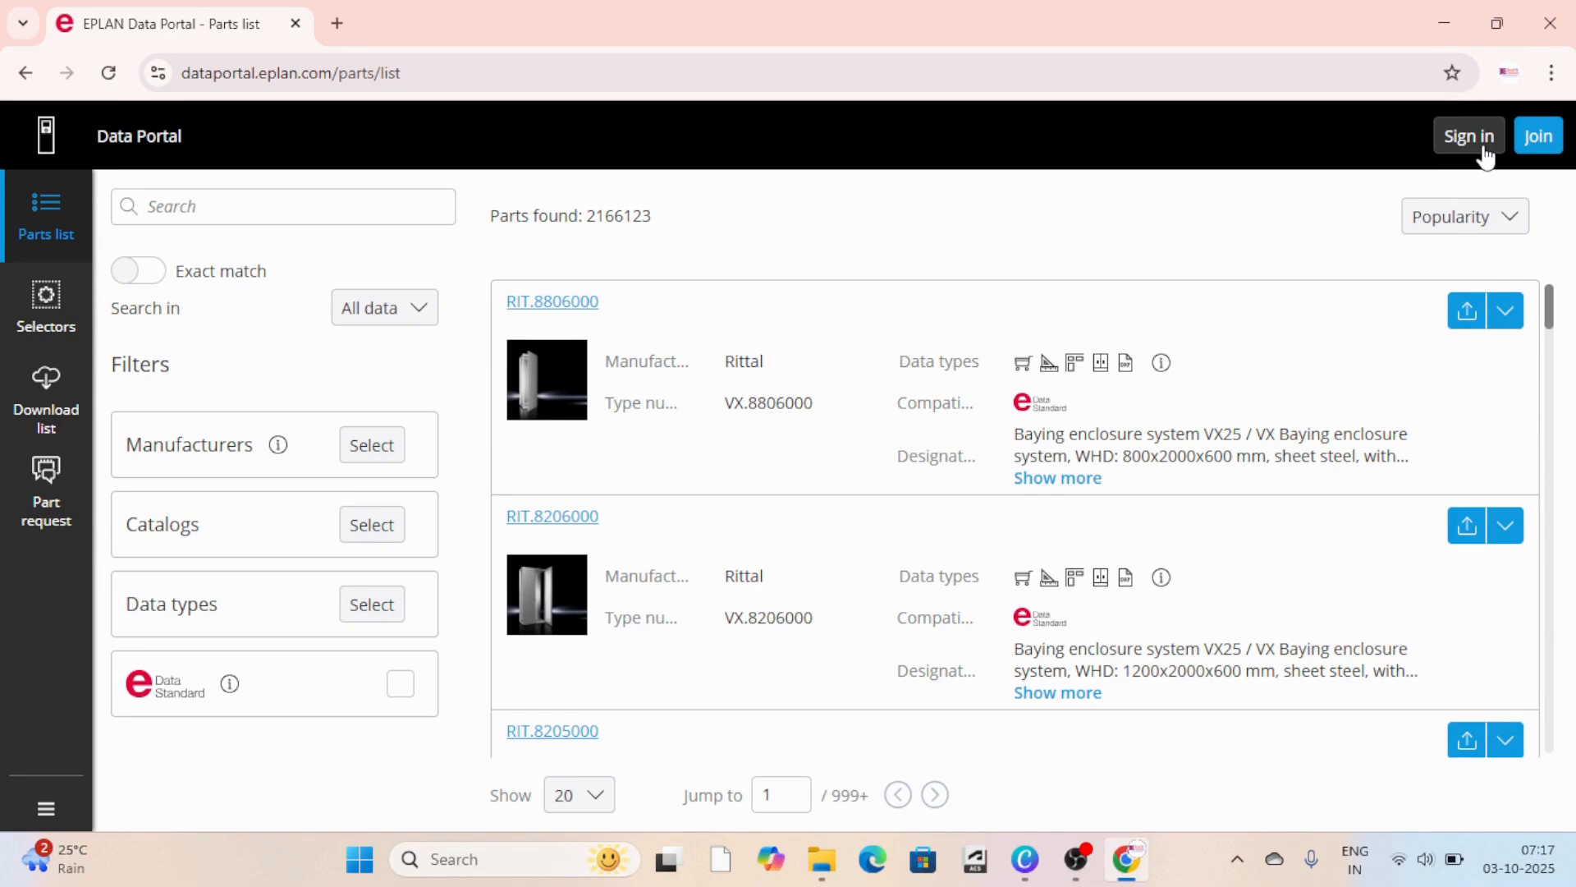
Step: Check the first part's options while signed out, view the Eplan ID sign-up form and return to the sign-in page
{"action": "left_click", "coordinate": [1506, 315]}
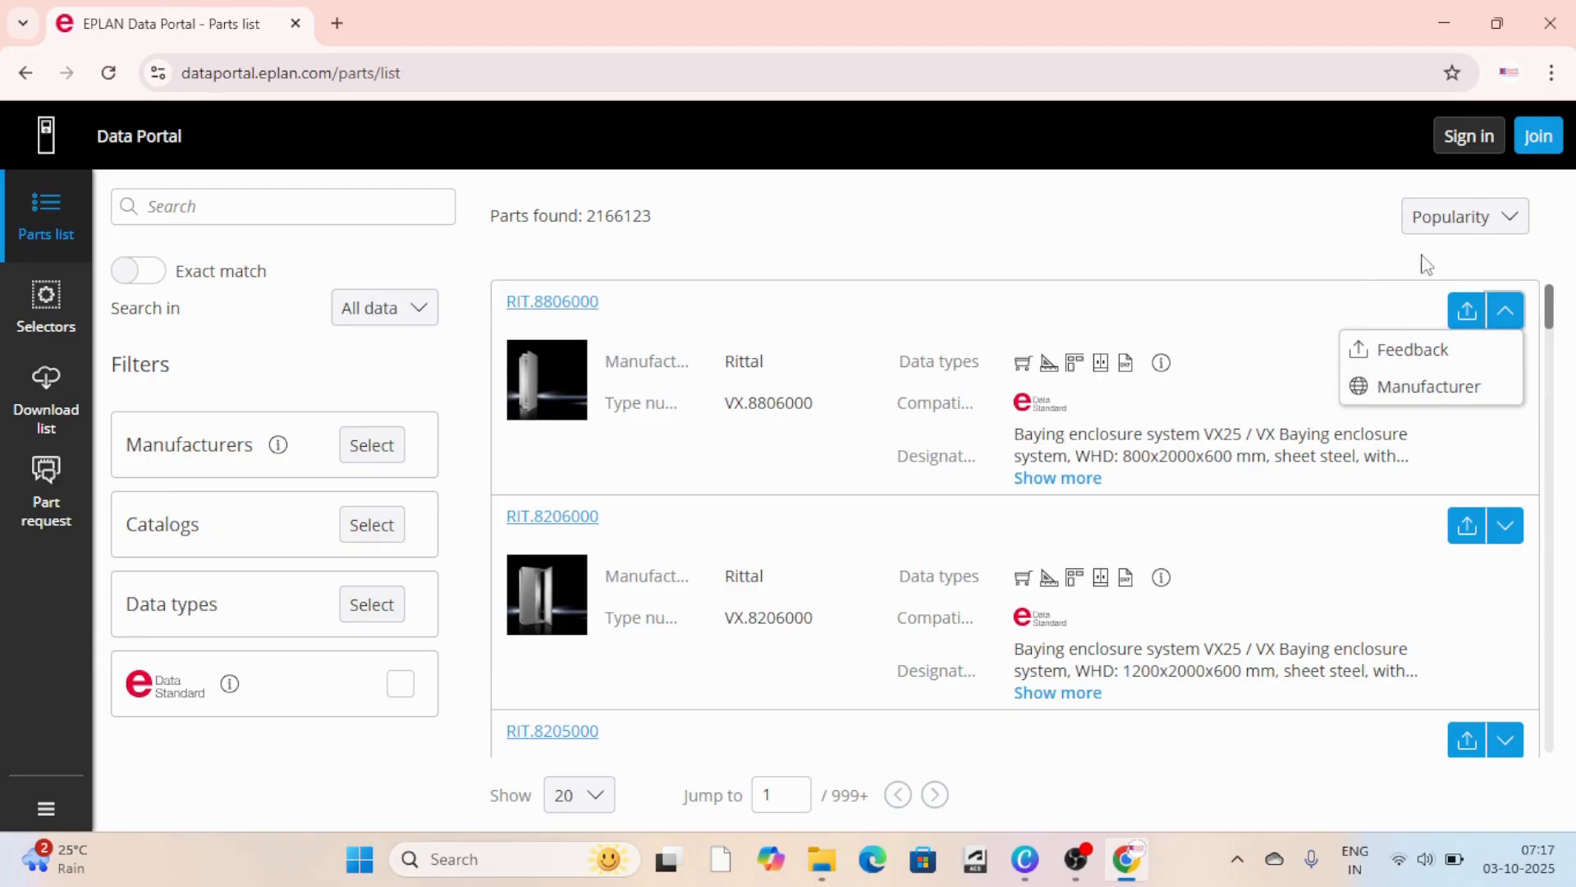
{"action": "left_click", "coordinate": [1469, 139]}
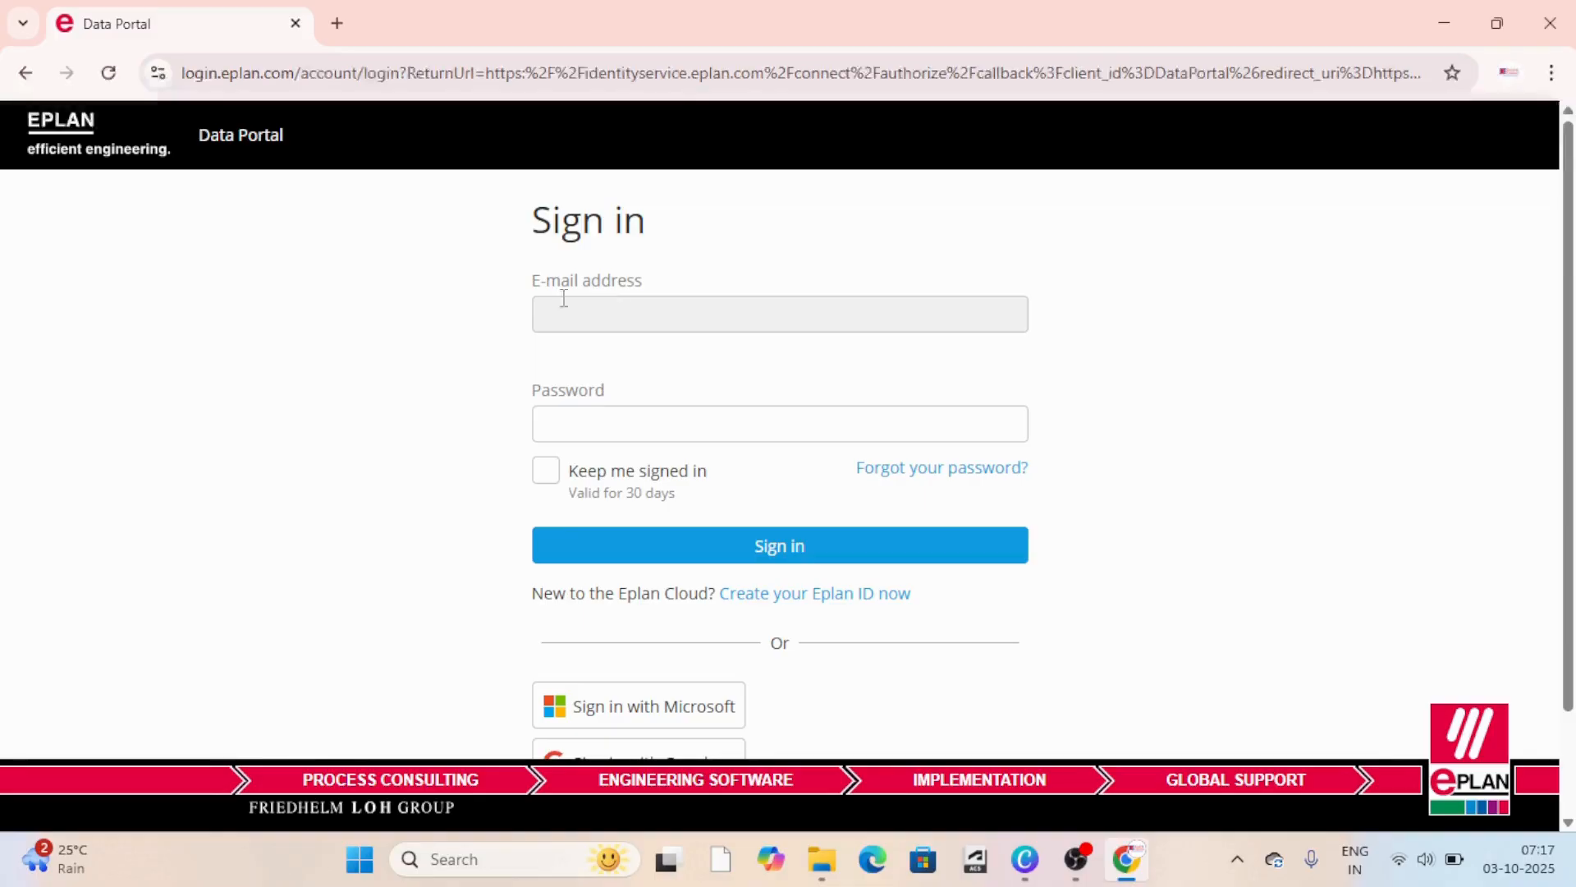
{"action": "left_click", "coordinate": [812, 605]}
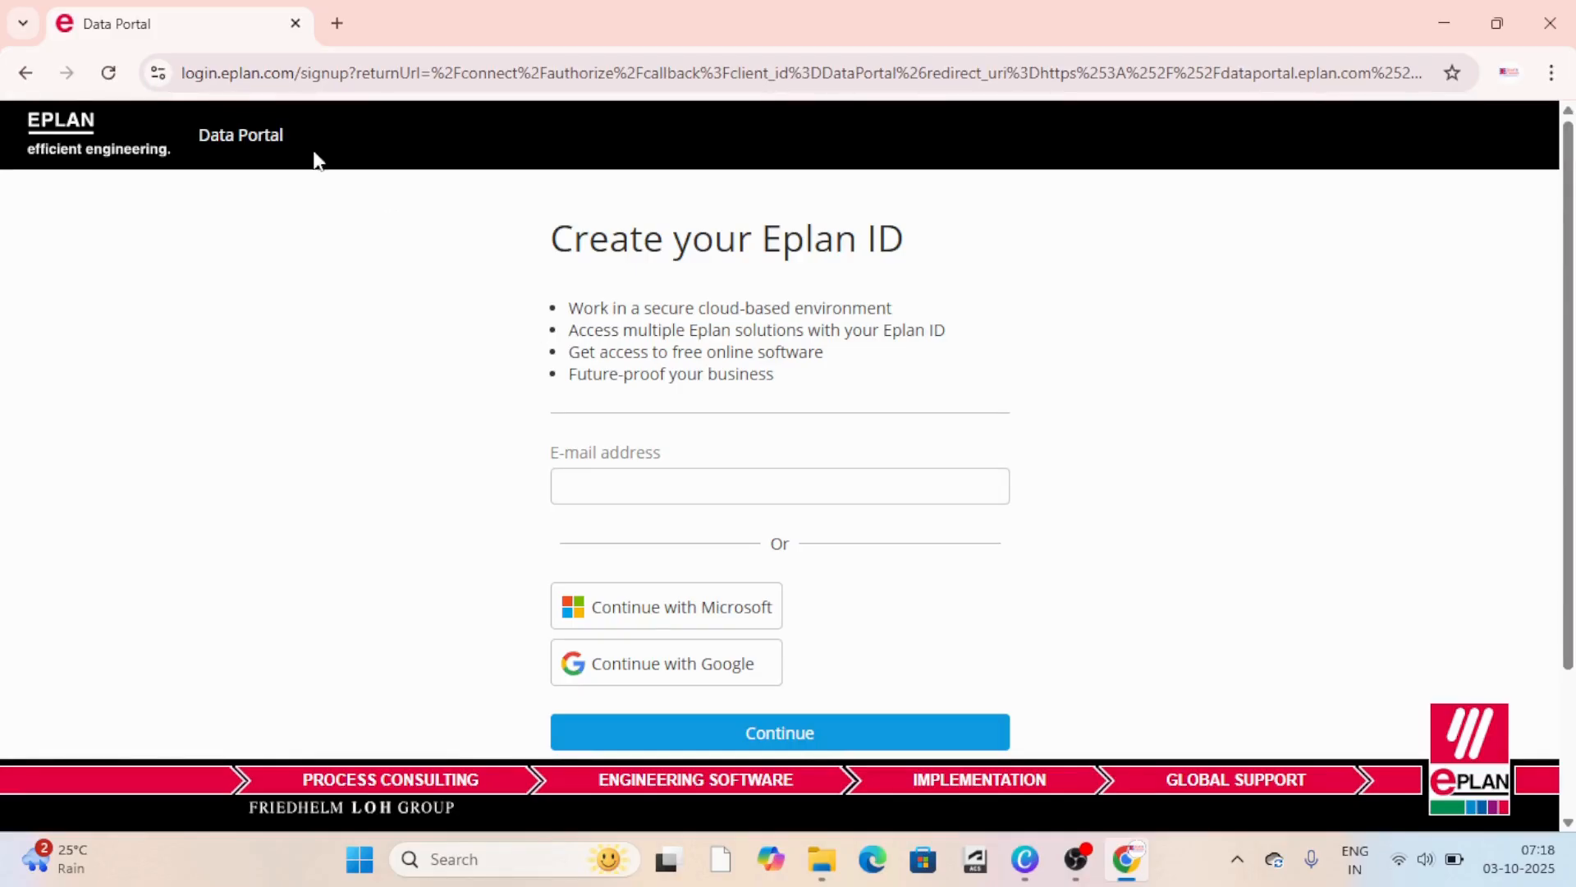
{"action": "left_click", "coordinate": [26, 74]}
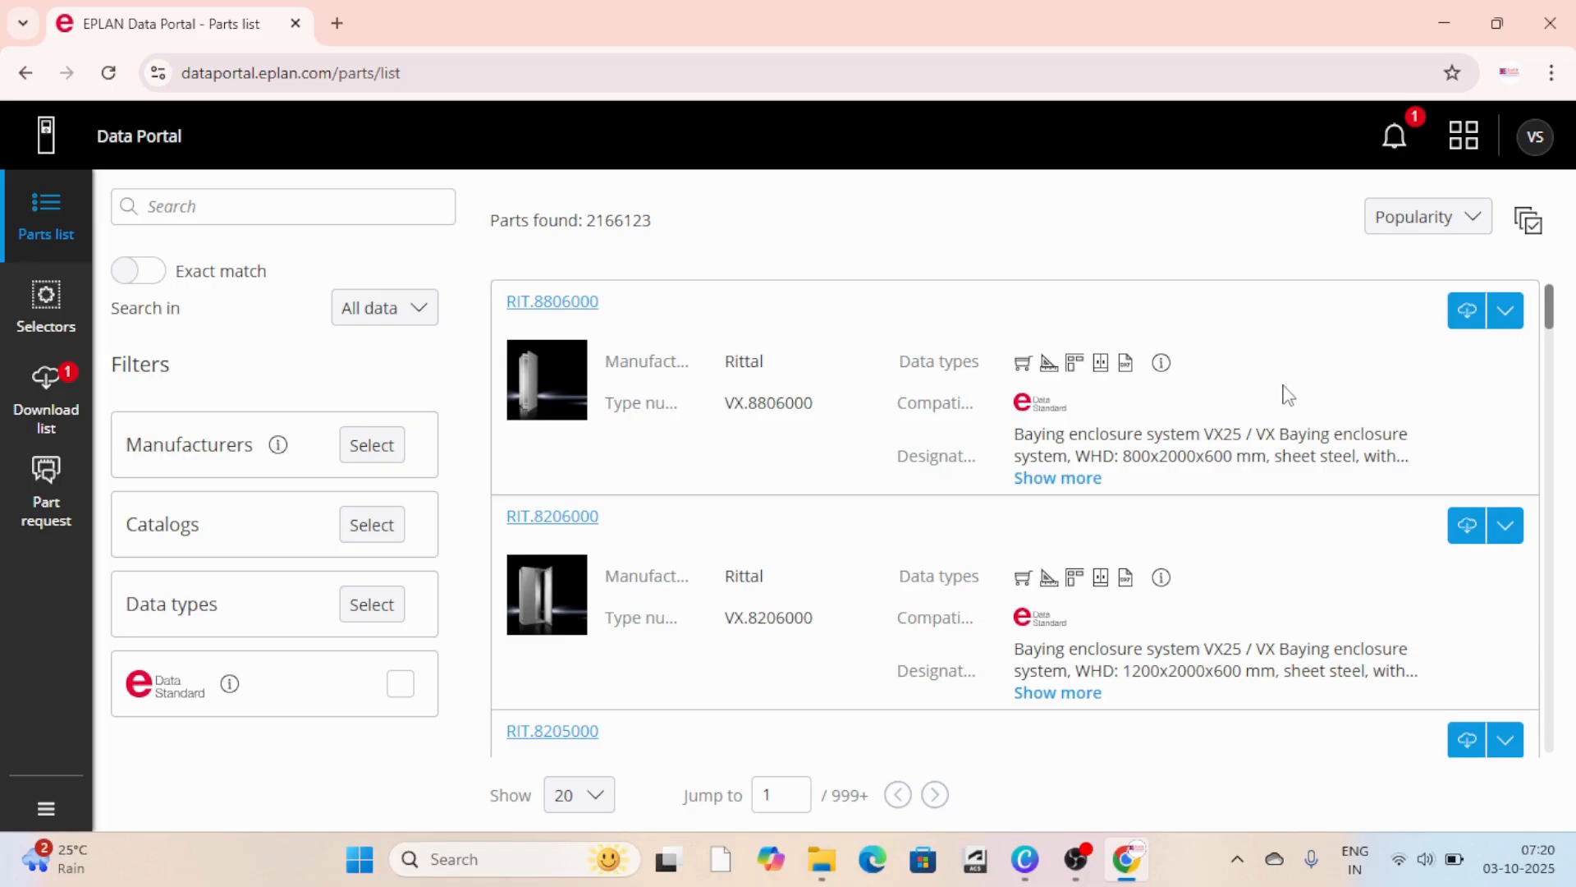
Step: View the download options offered for the Rittal part RIT.8806000 in the signed-in parts list
{"action": "left_click", "coordinate": [1507, 320]}
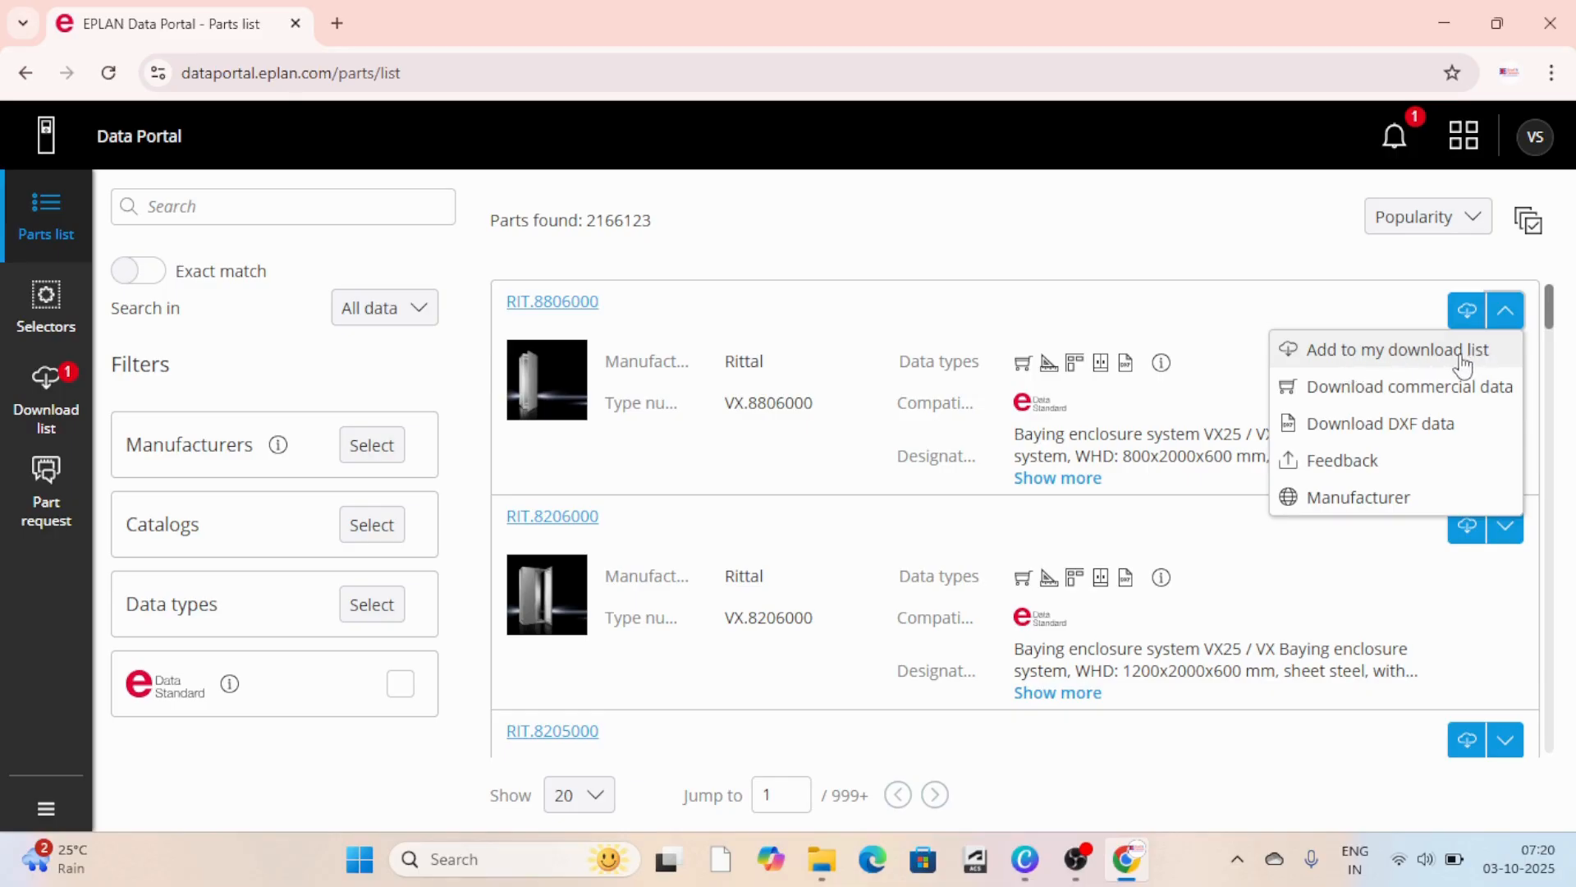
{"action": "left_click", "coordinate": [1511, 315]}
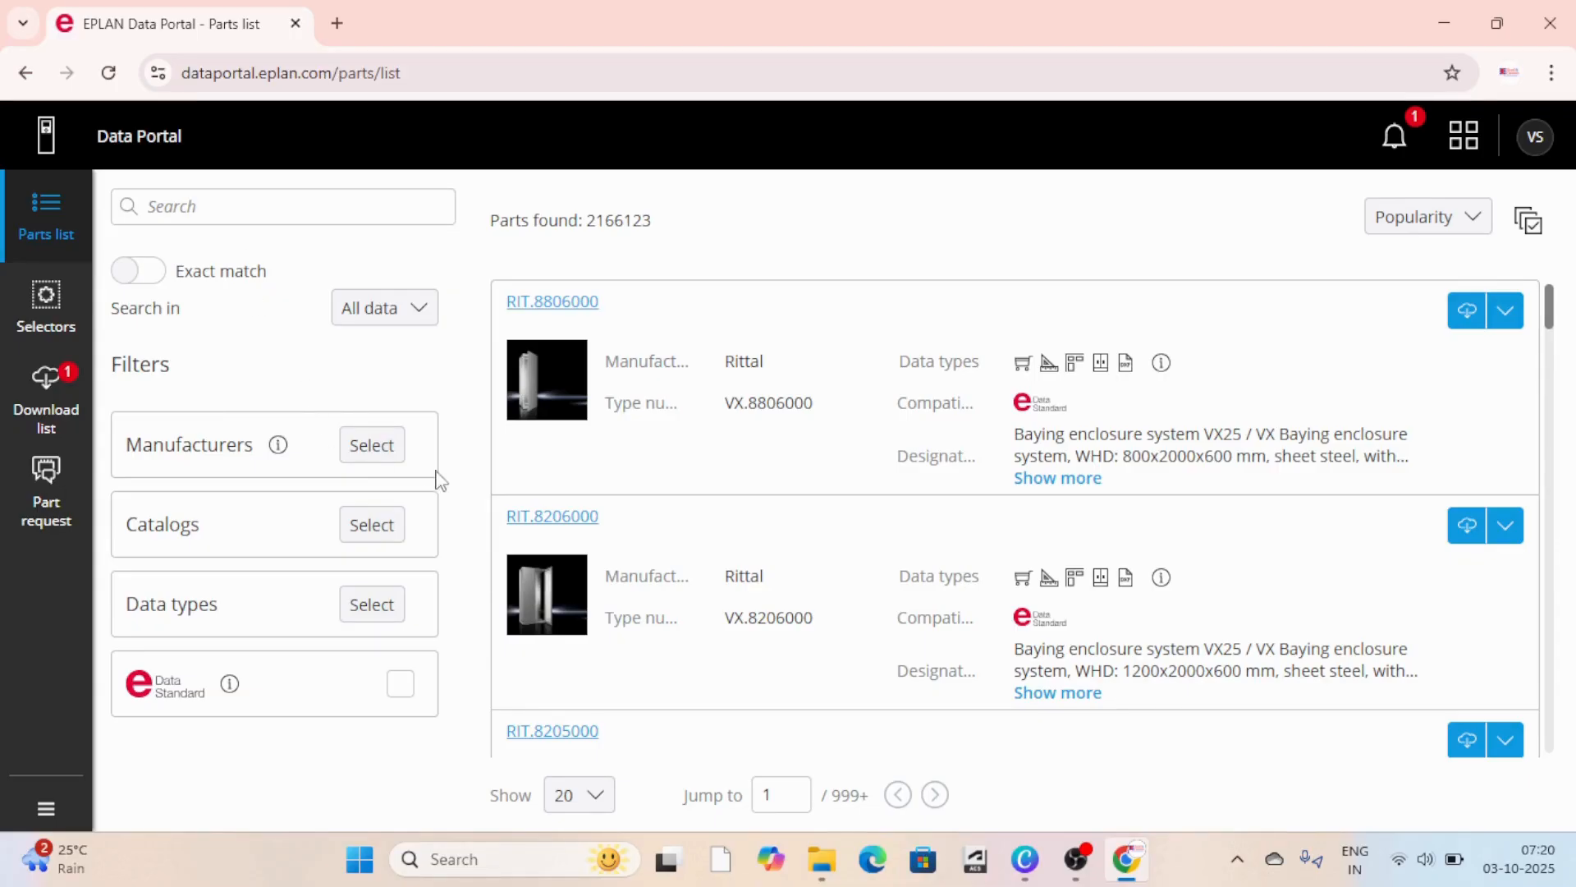
Step: Filter the parts list by the manufacturer ABB
{"action": "left_click", "coordinate": [370, 460]}
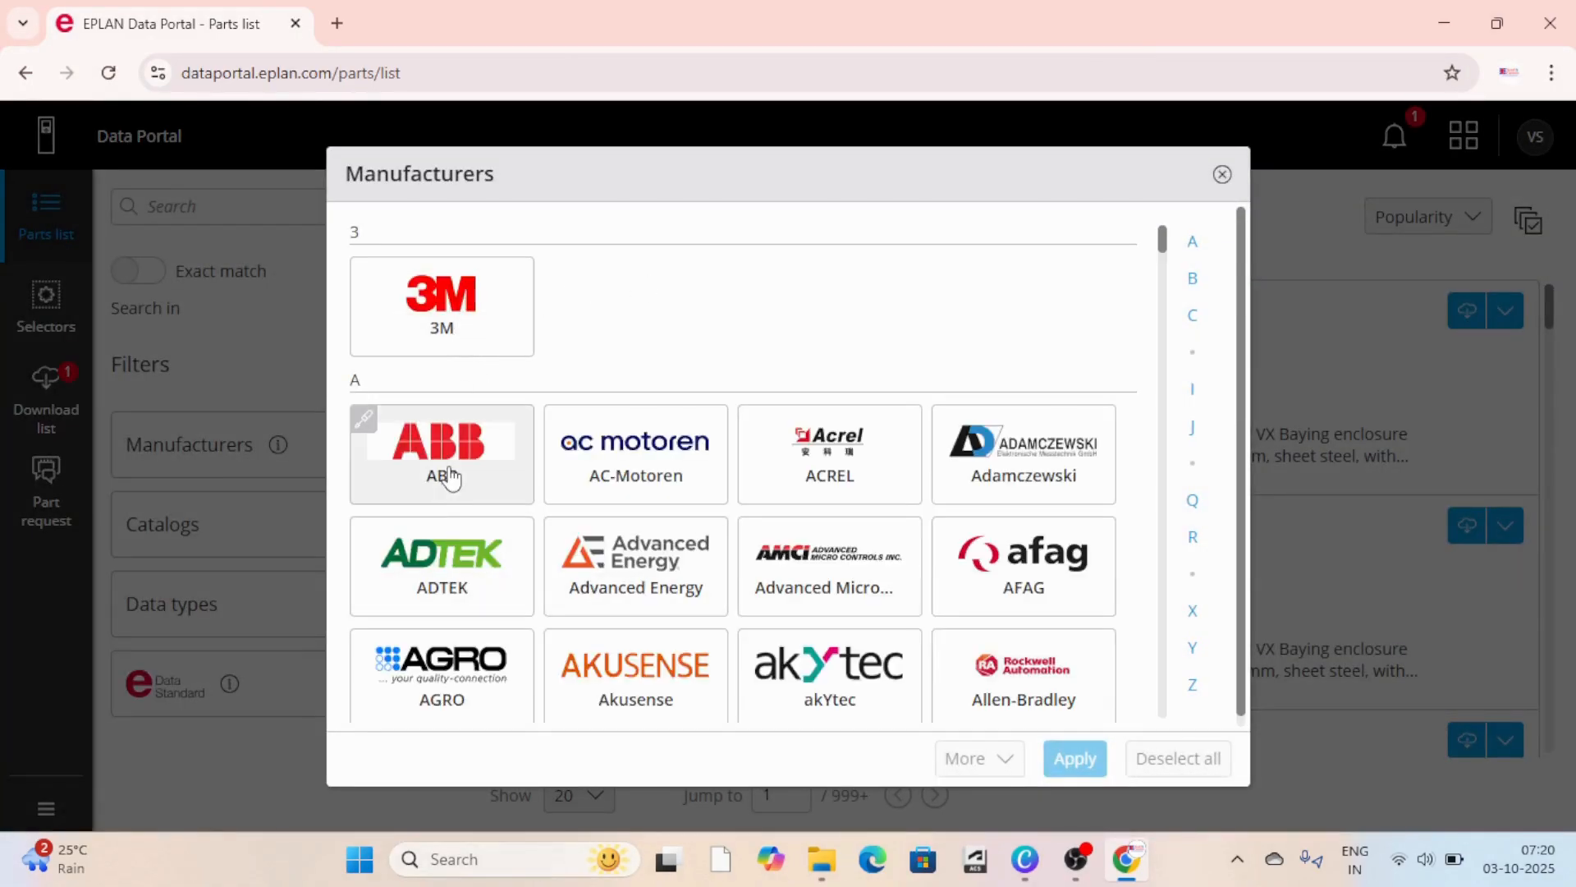
{"action": "left_click", "coordinate": [450, 476]}
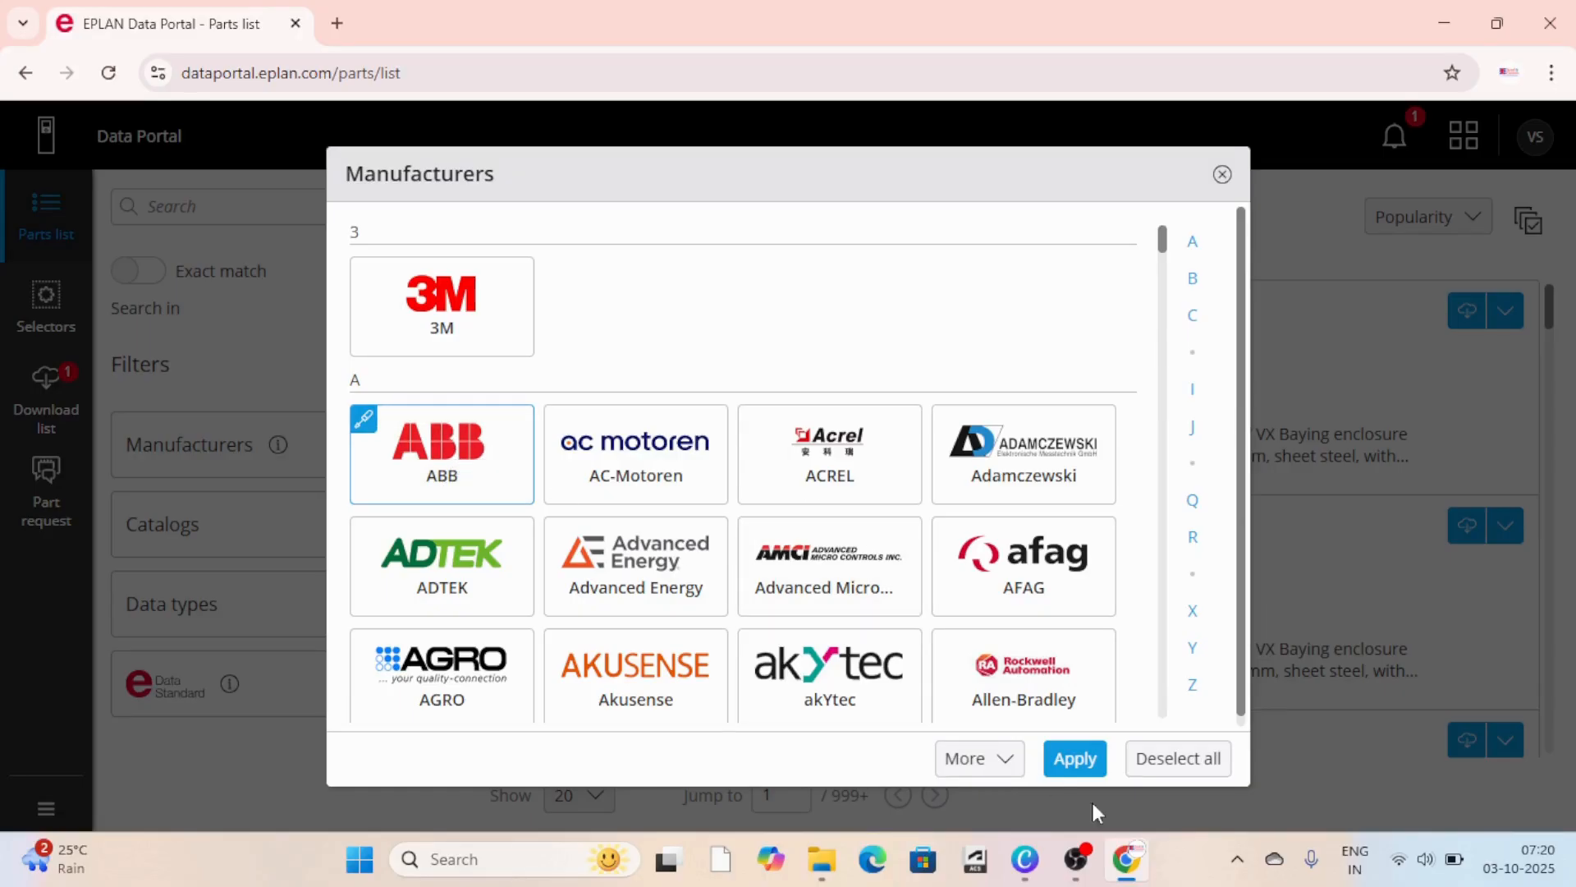
{"action": "left_click", "coordinate": [1073, 760]}
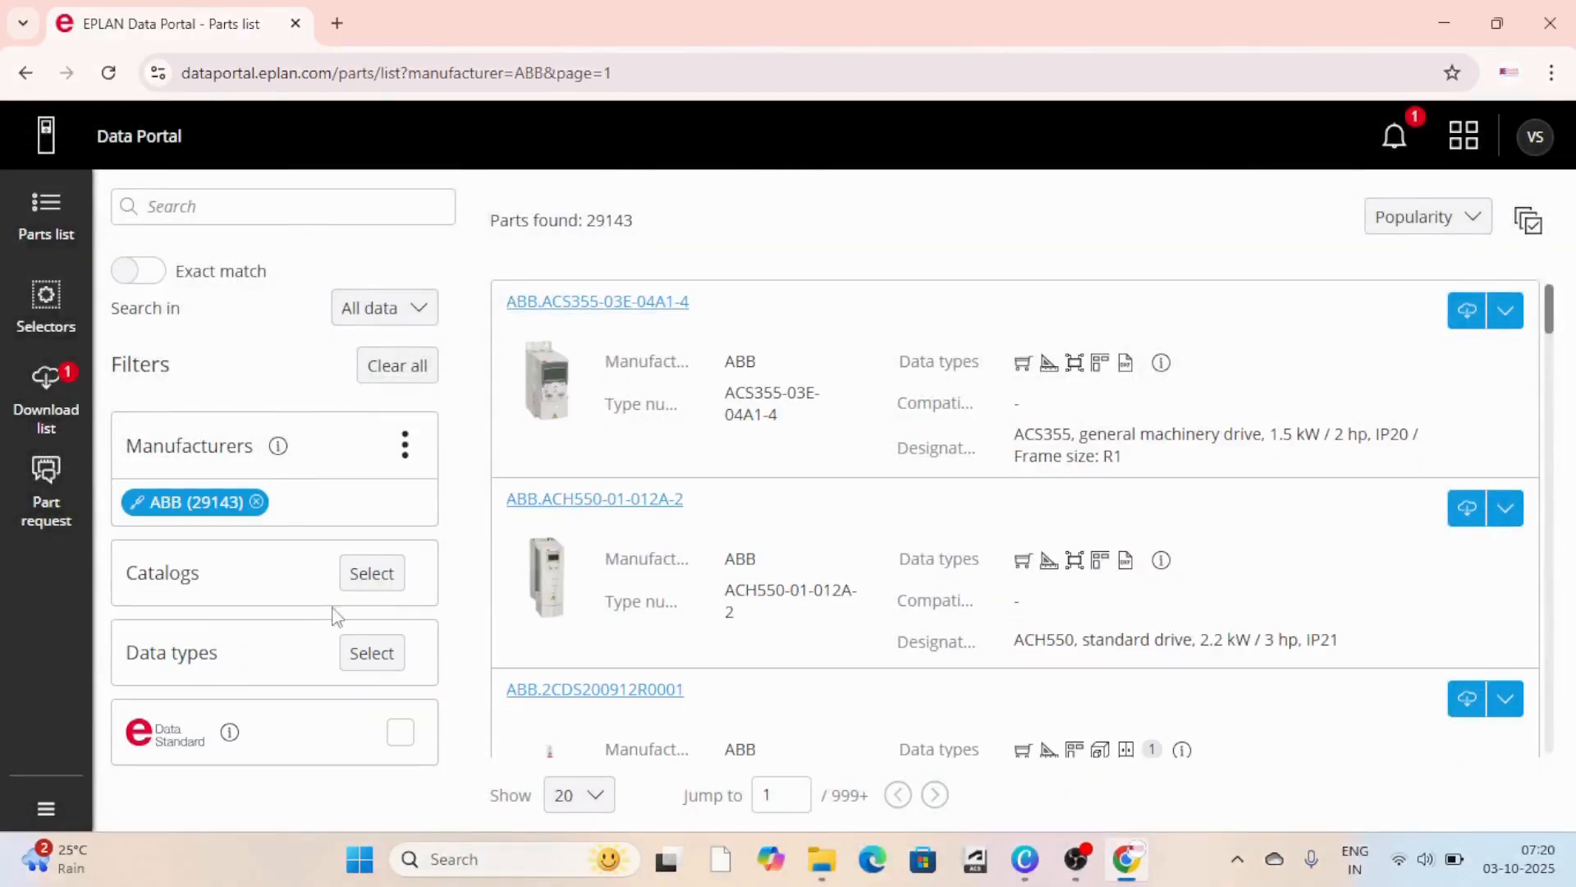
Step: Restrict the ABB parts to the Eplan product group Electrical engineering > Protection devices > Circuit breaker
{"action": "left_click", "coordinate": [395, 589]}
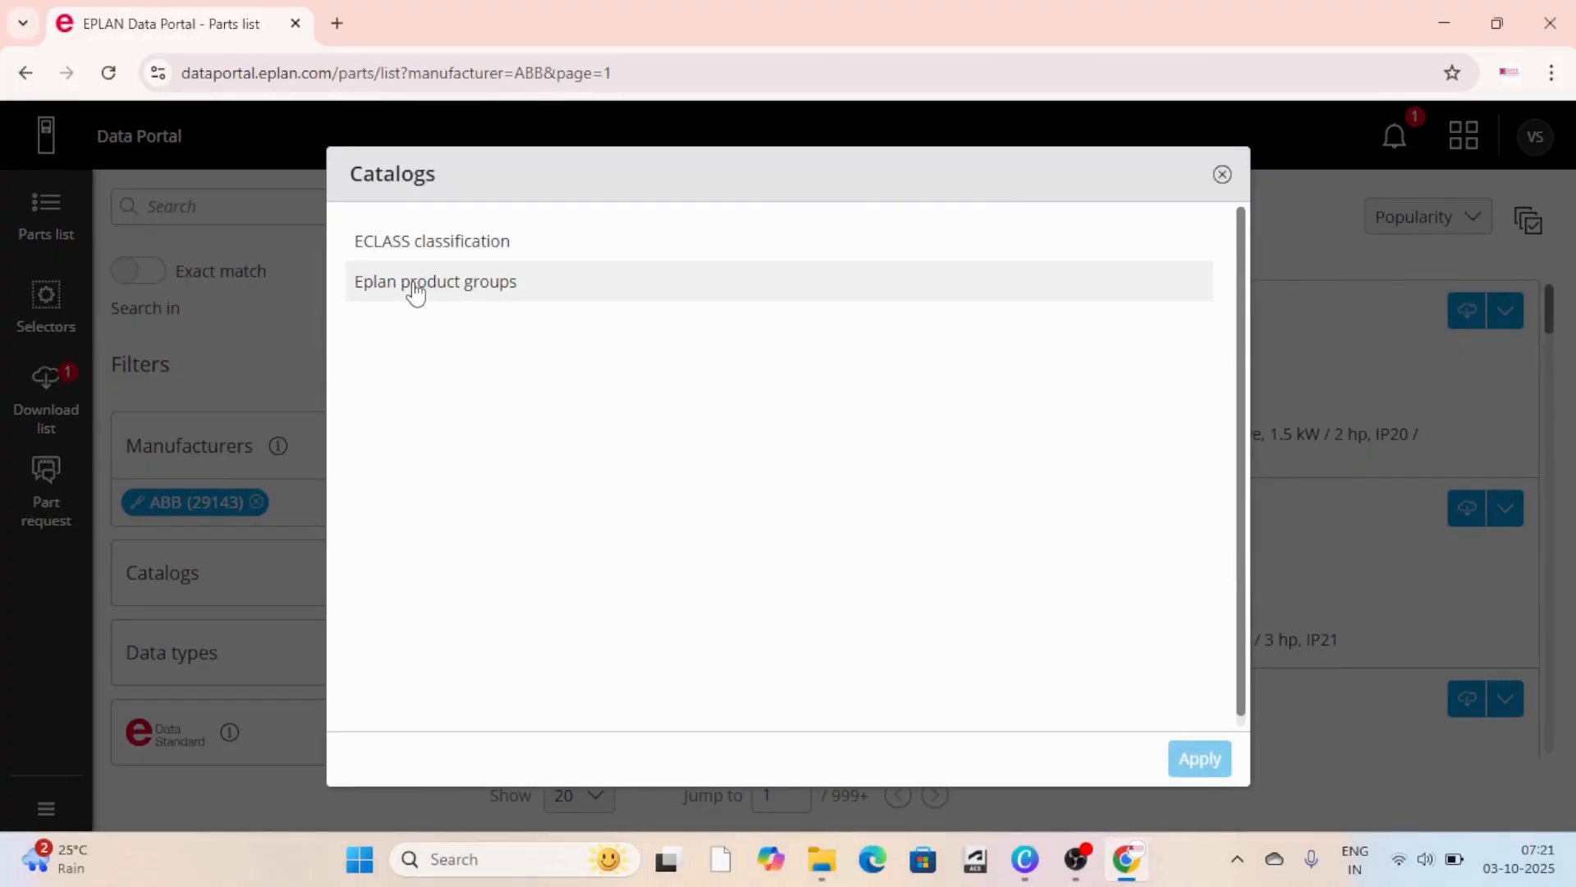
{"action": "left_click", "coordinate": [416, 293]}
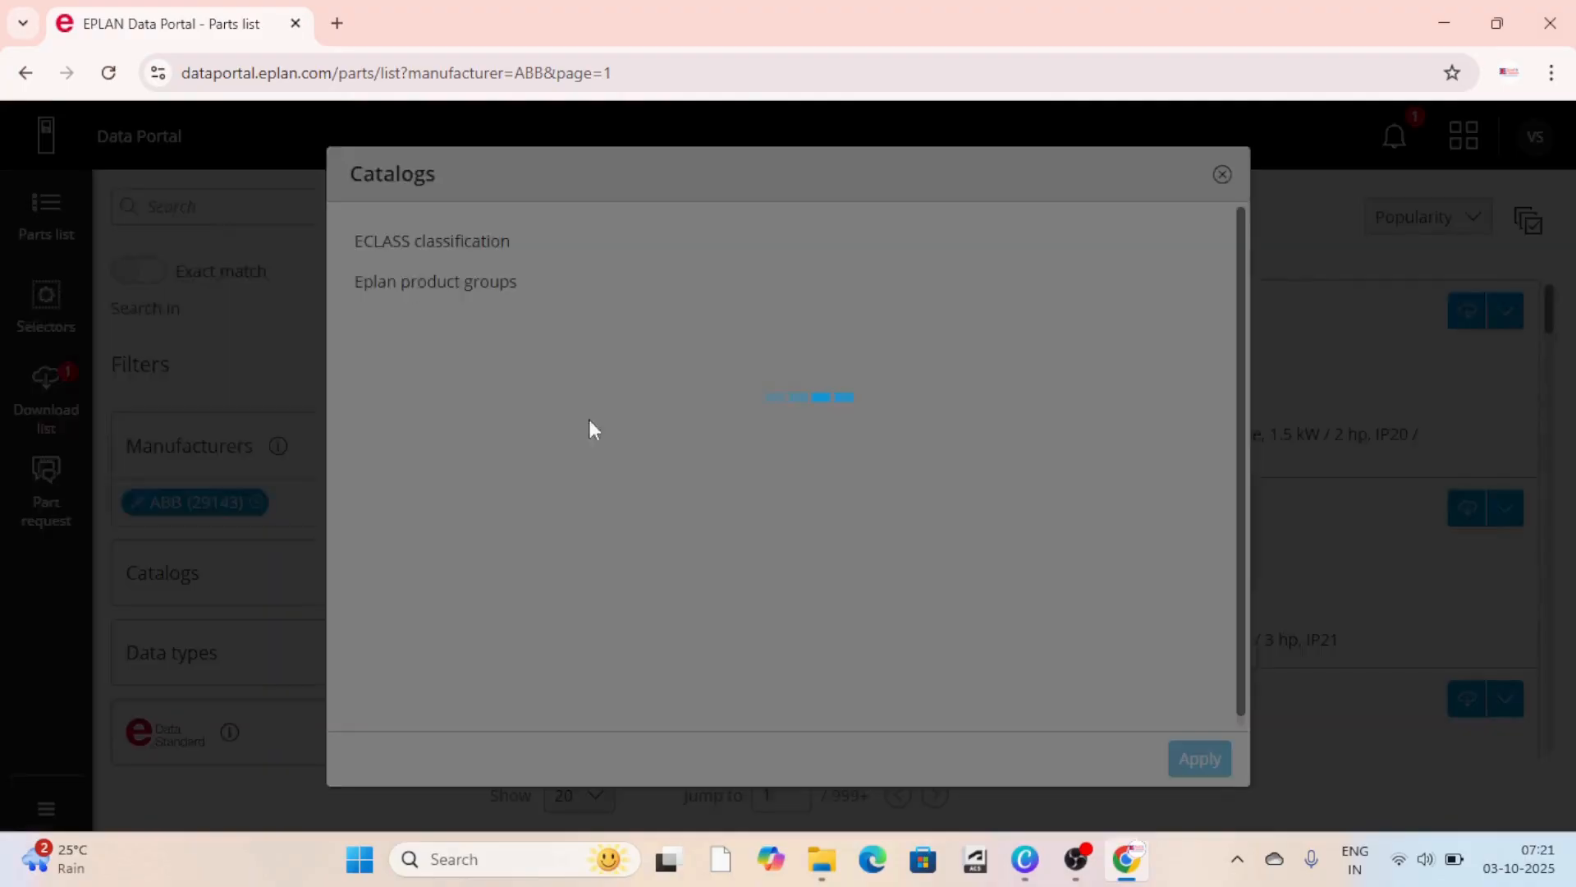
{"action": "left_click", "coordinate": [496, 246]}
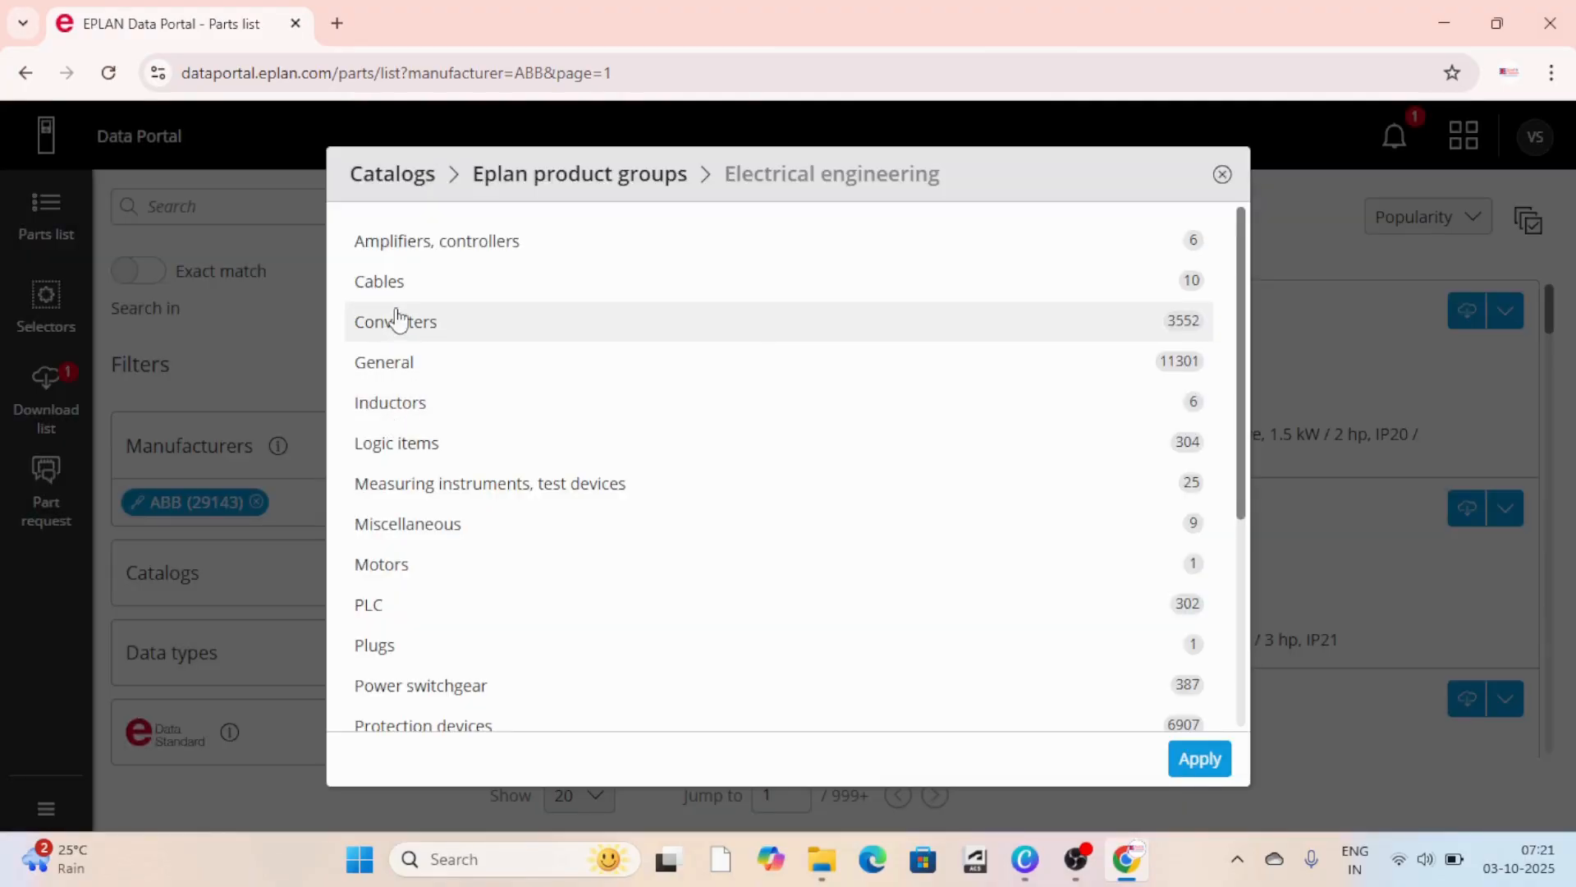
{"action": "scroll", "coordinate": [468, 460], "scroll_direction": "down", "scroll_amount": 4}
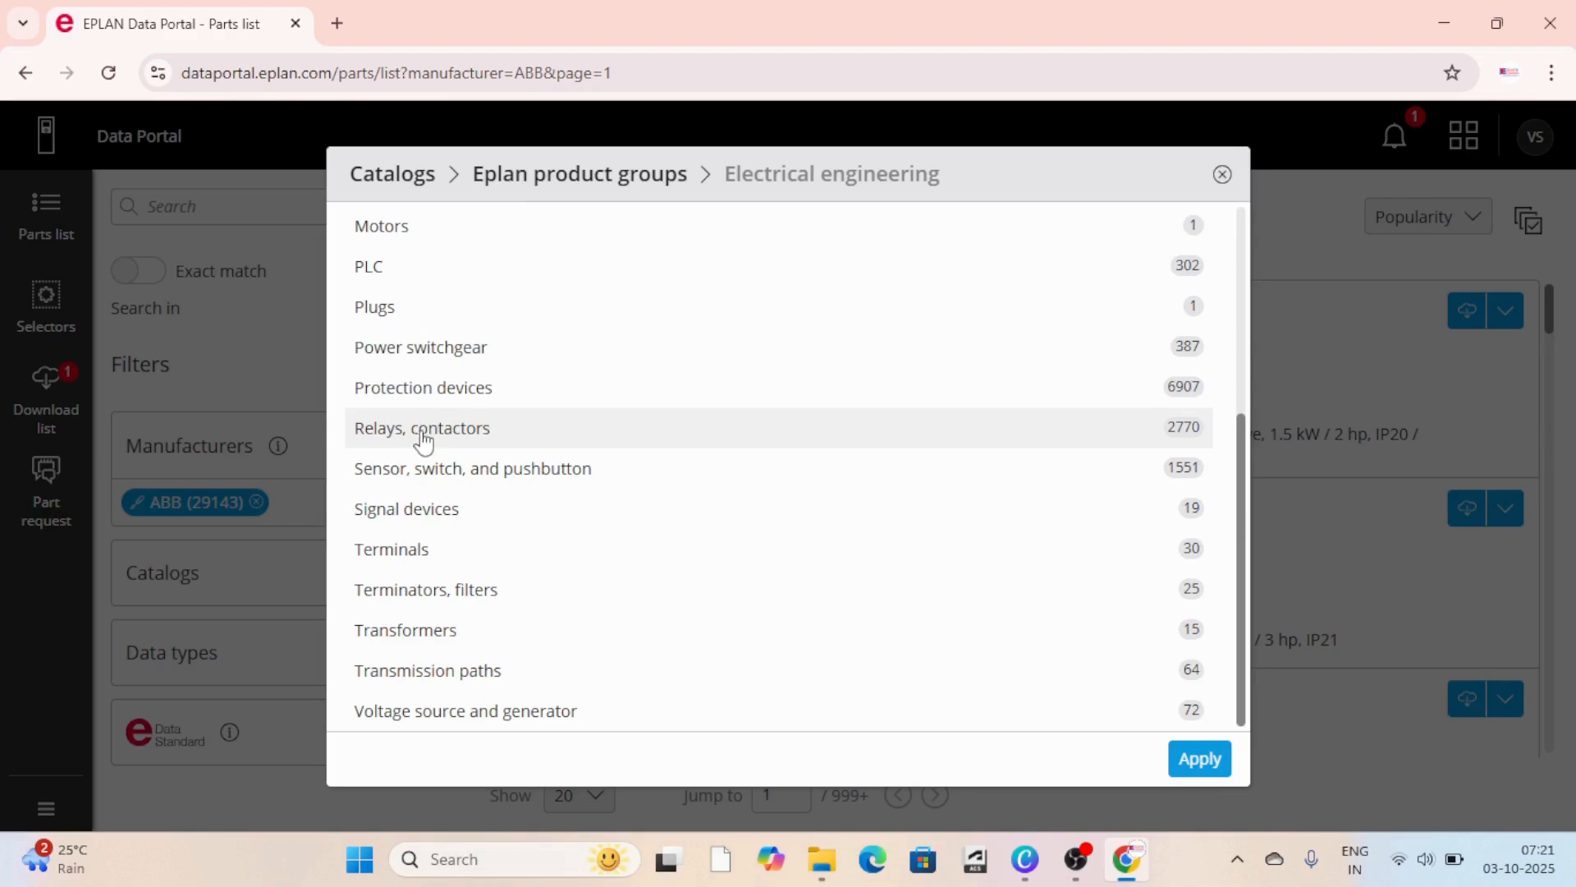
{"action": "left_click", "coordinate": [434, 389]}
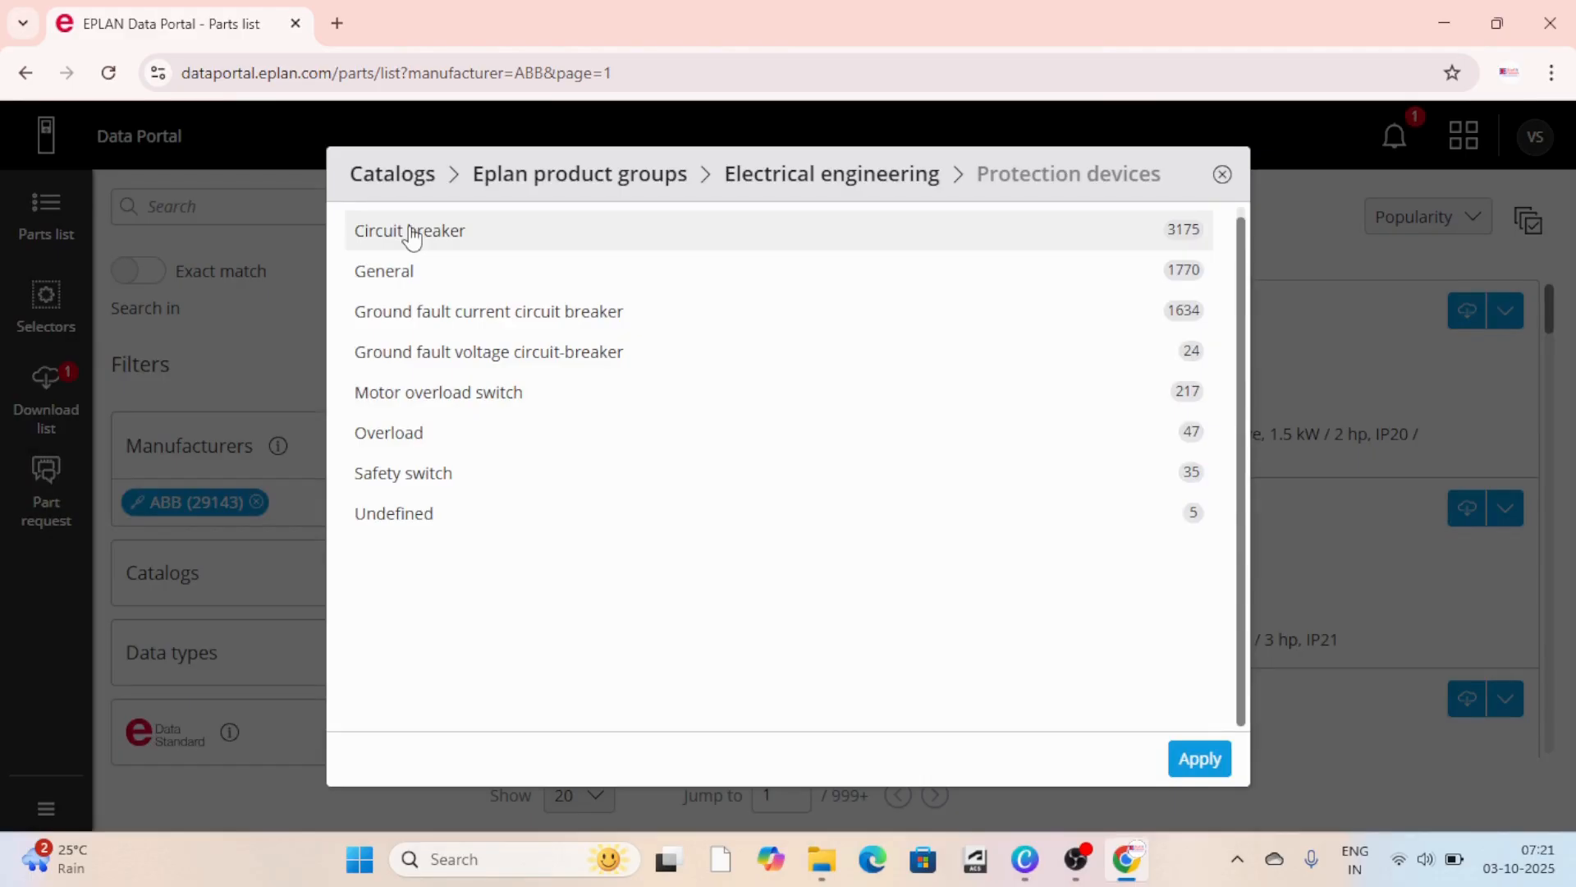
{"action": "left_click", "coordinate": [410, 231]}
{"action": "left_click", "coordinate": [1197, 764]}
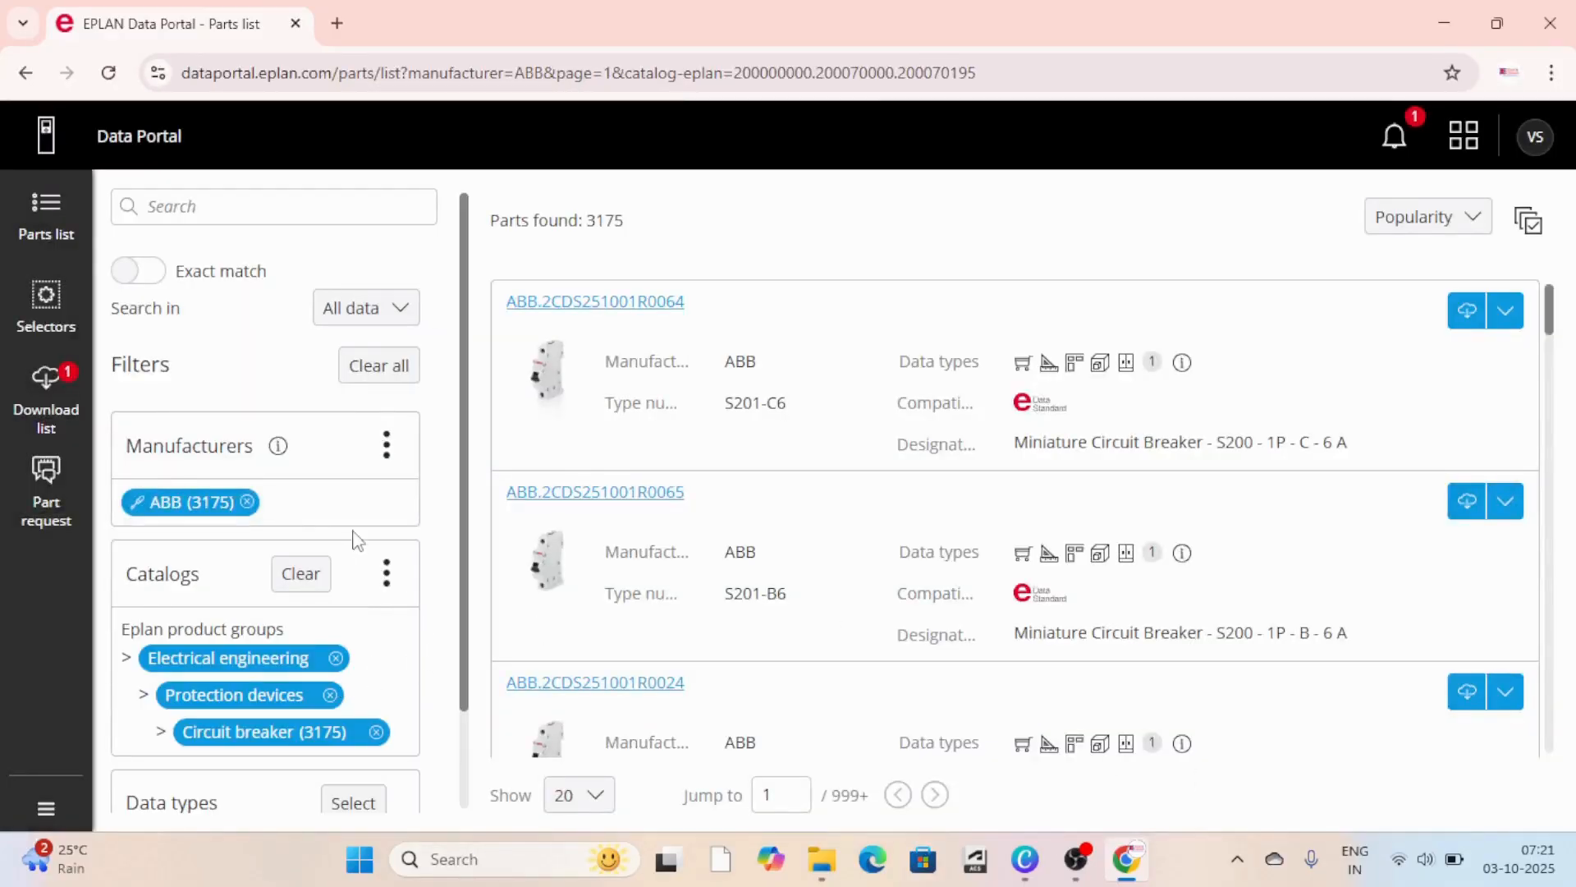
Step: Download the DXF data of the single-pole C-curve 6 A breaker S201-C6
{"action": "scroll", "coordinate": [376, 521], "scroll_direction": "down", "scroll_amount": 2}
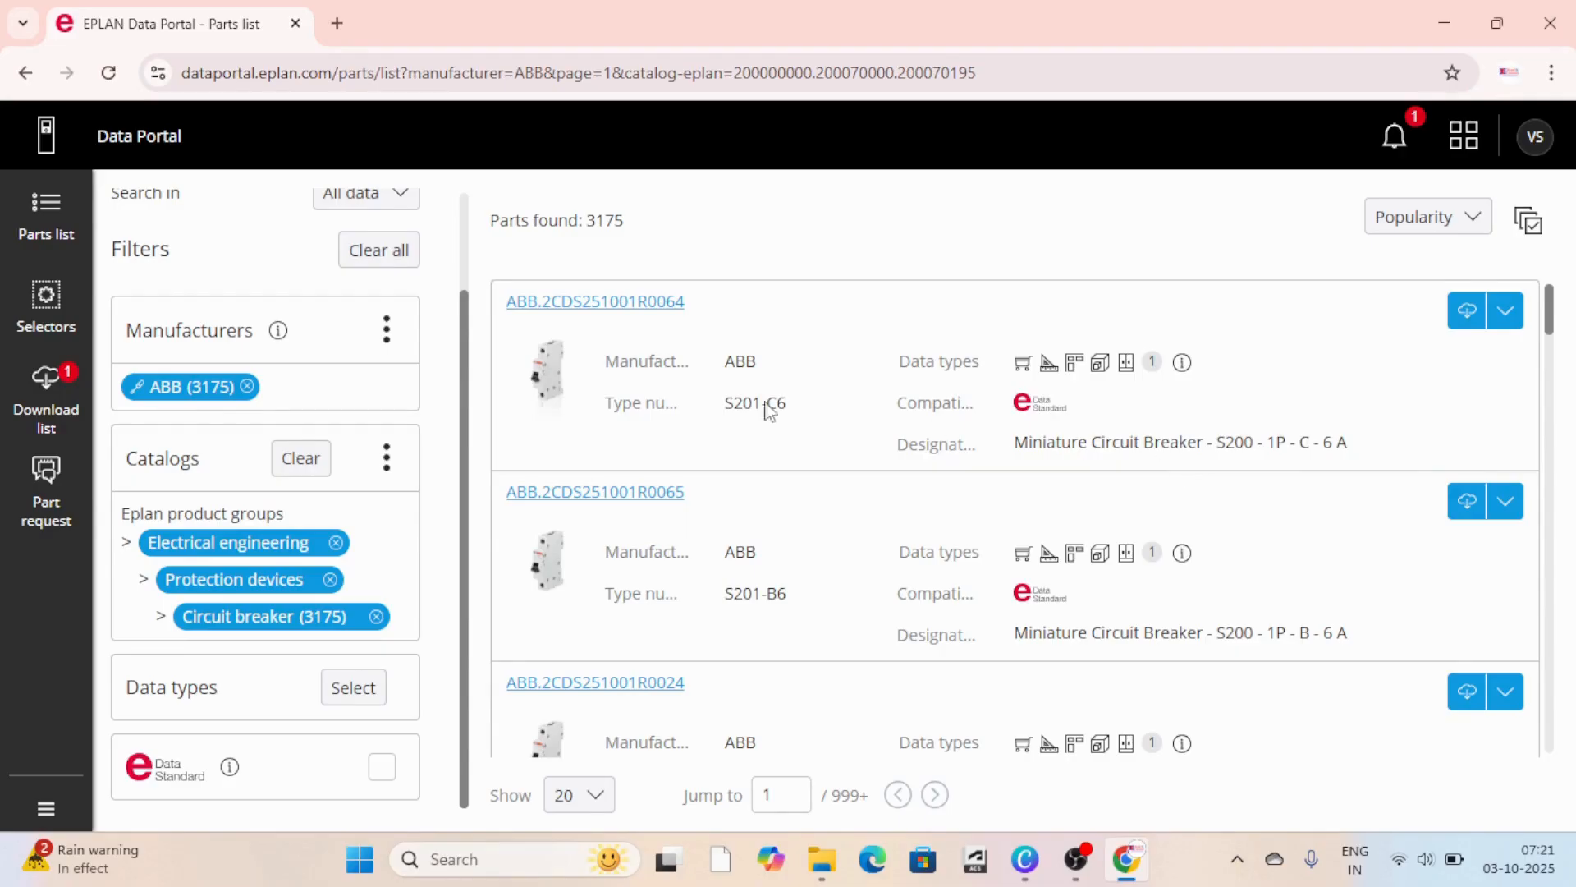
{"action": "left_click", "coordinate": [1507, 312]}
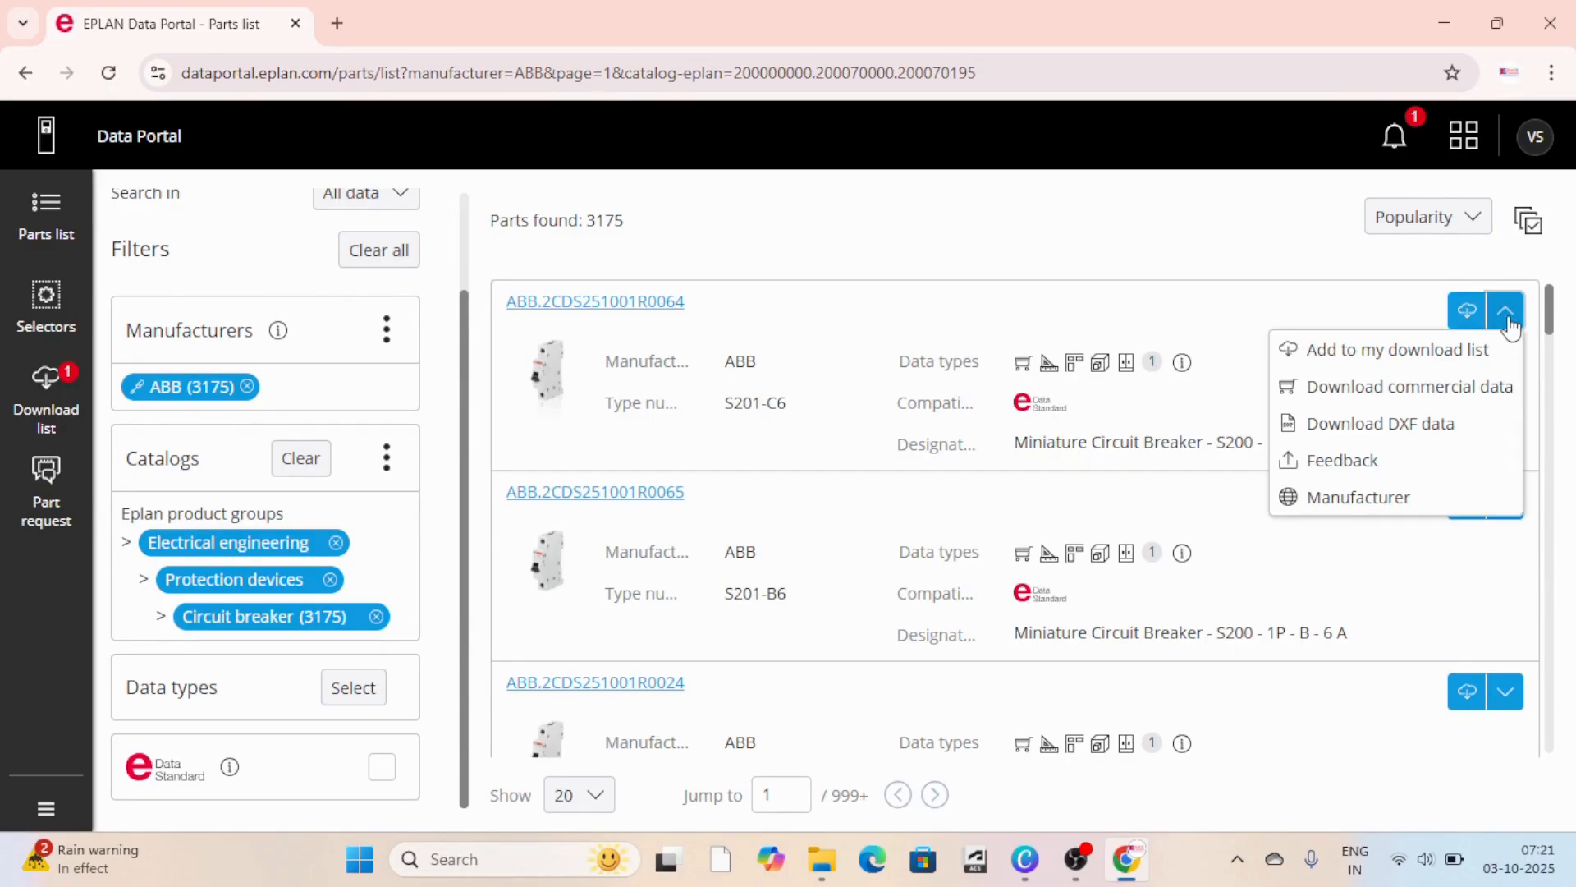
{"action": "left_click", "coordinate": [1410, 439]}
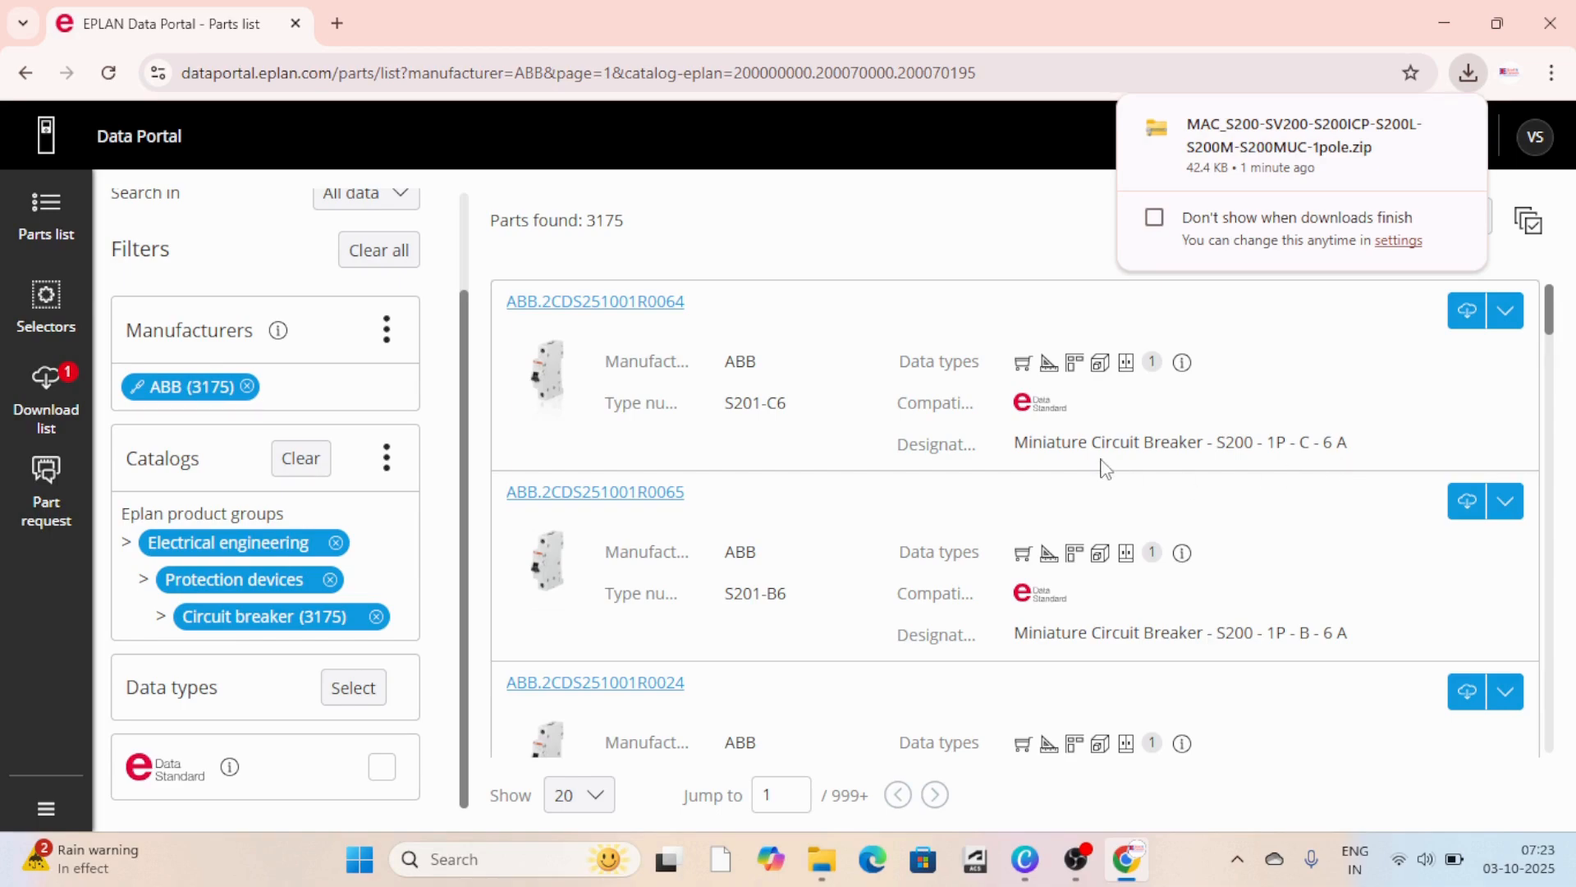
Step: Find the three-pole C-curve 16 A breaker S203-C16 in the results and download its DXF data
{"action": "scroll", "coordinate": [1102, 474], "scroll_direction": "down", "scroll_amount": 5}
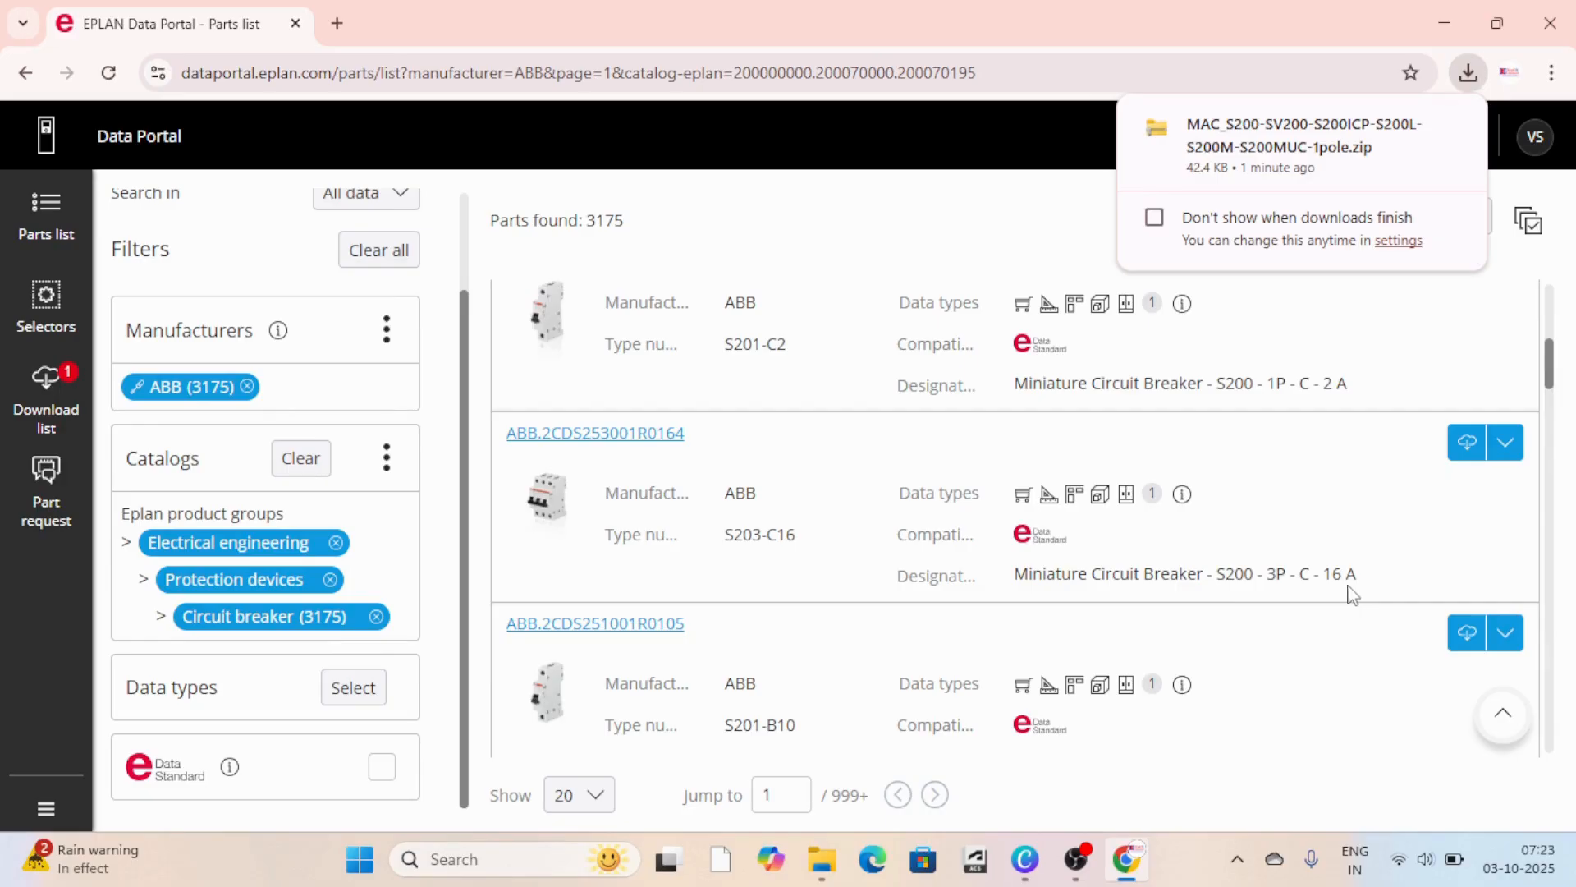
{"action": "left_click", "coordinate": [1506, 444]}
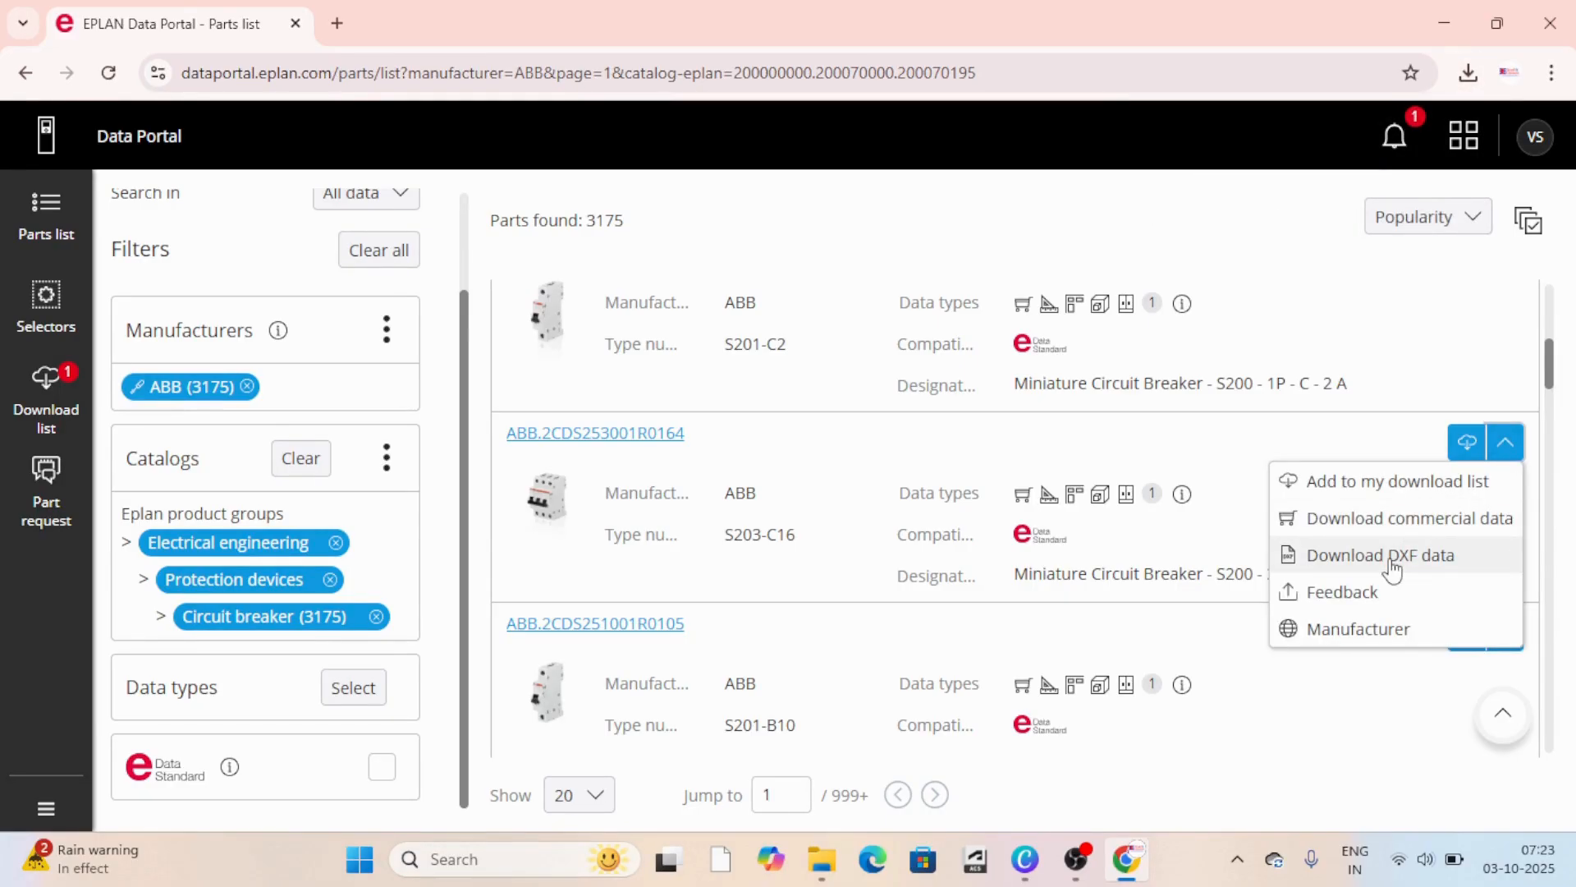
{"action": "left_click", "coordinate": [1387, 555]}
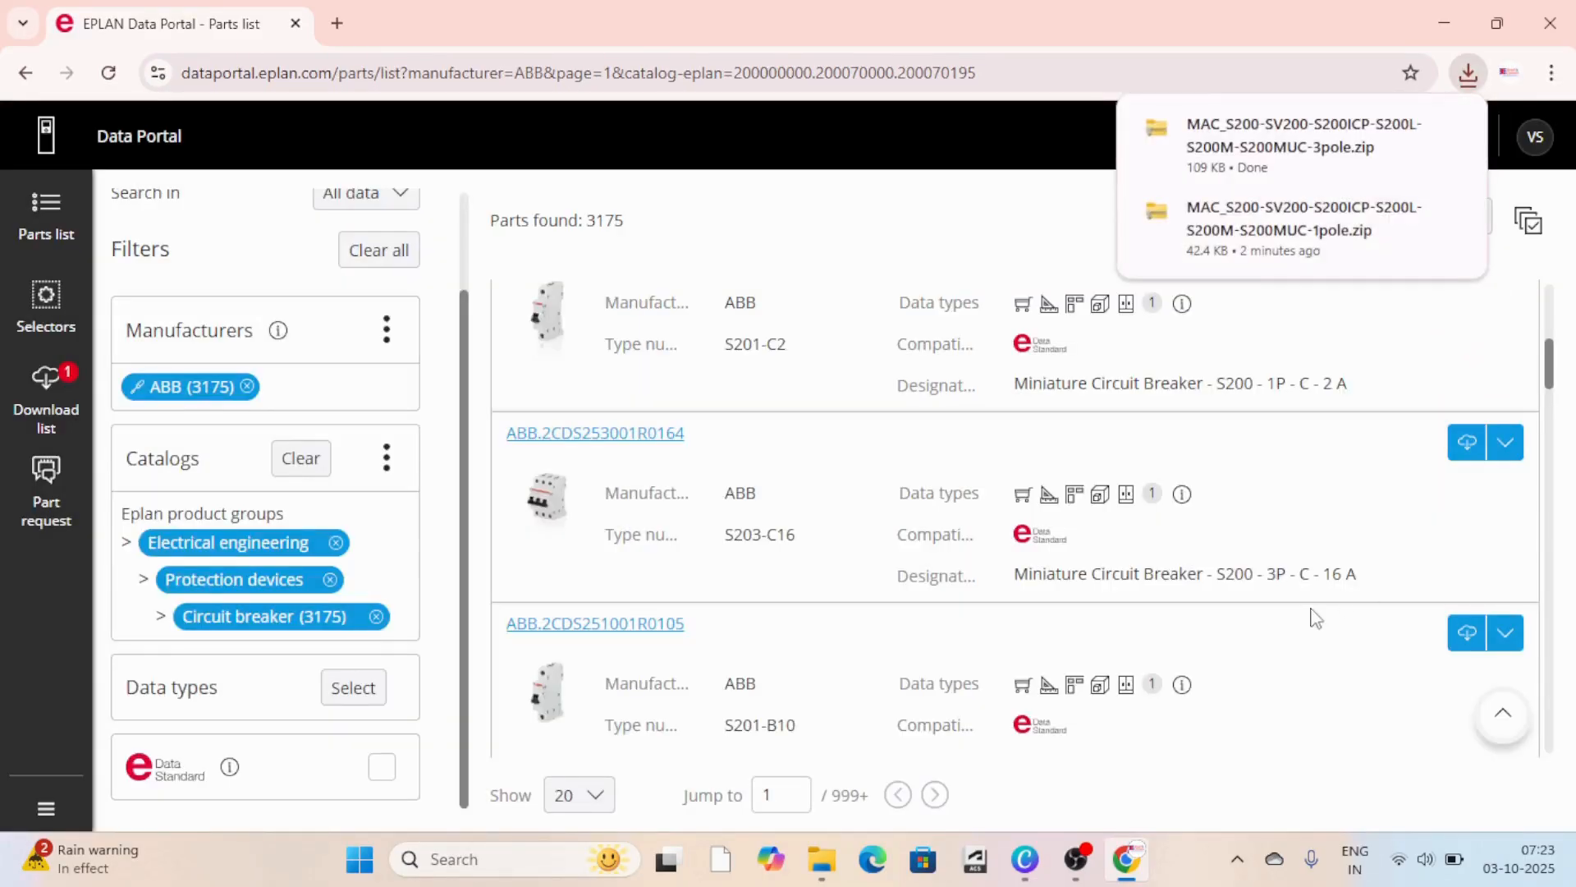
Step: Look through the remaining ABB circuit breakers on the first results page and check the recent download history
{"action": "scroll", "coordinate": [1249, 648], "scroll_direction": "down", "scroll_amount": 7}
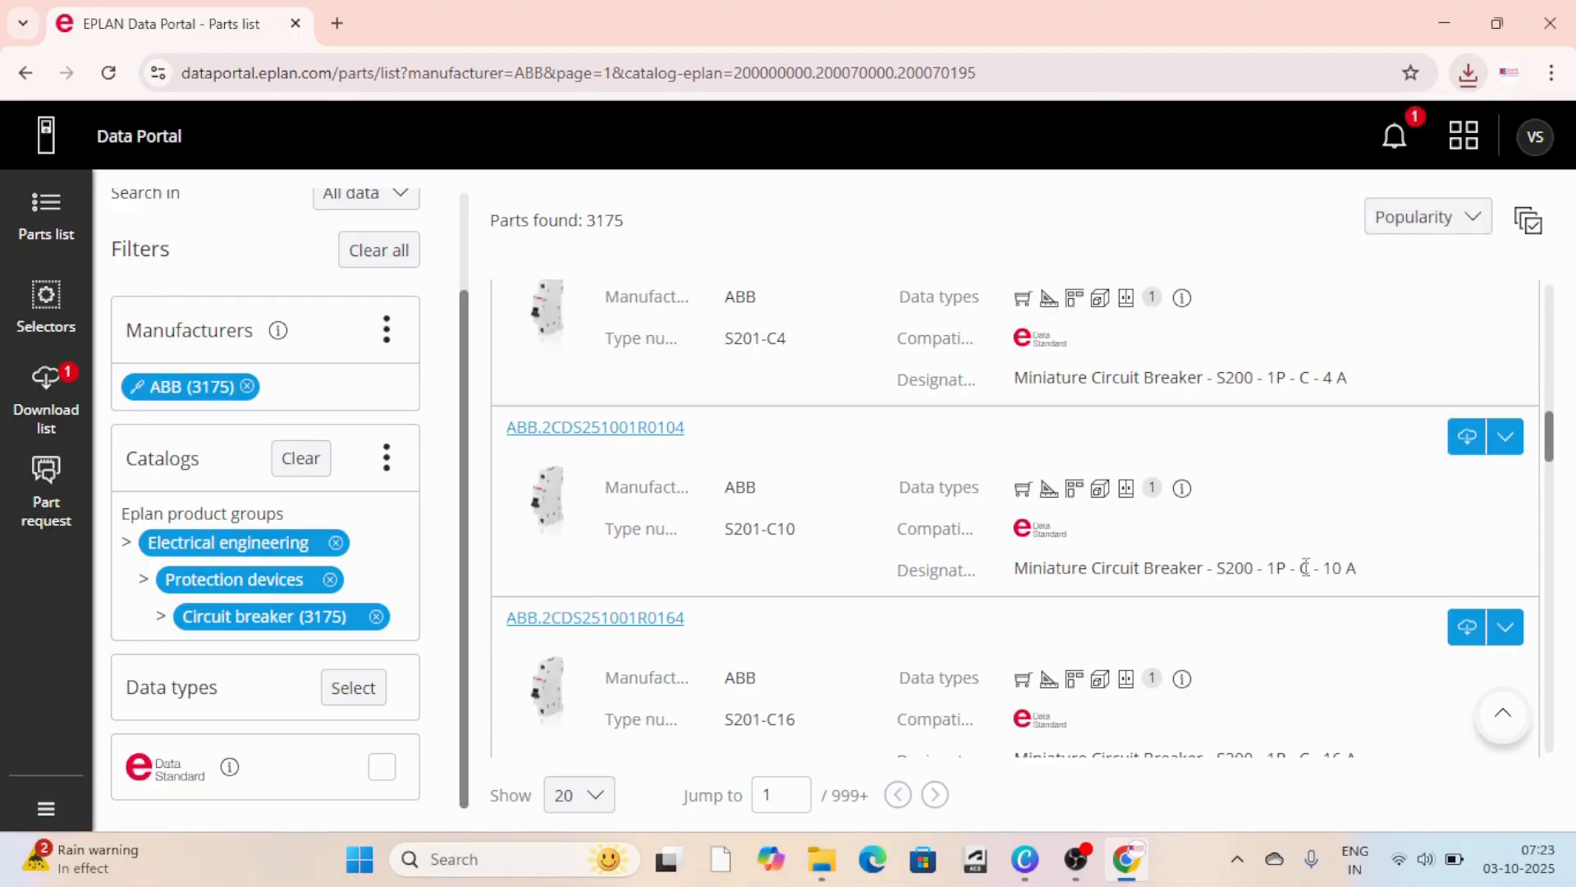
{"action": "scroll", "coordinate": [1363, 554], "scroll_direction": "down", "scroll_amount": 5}
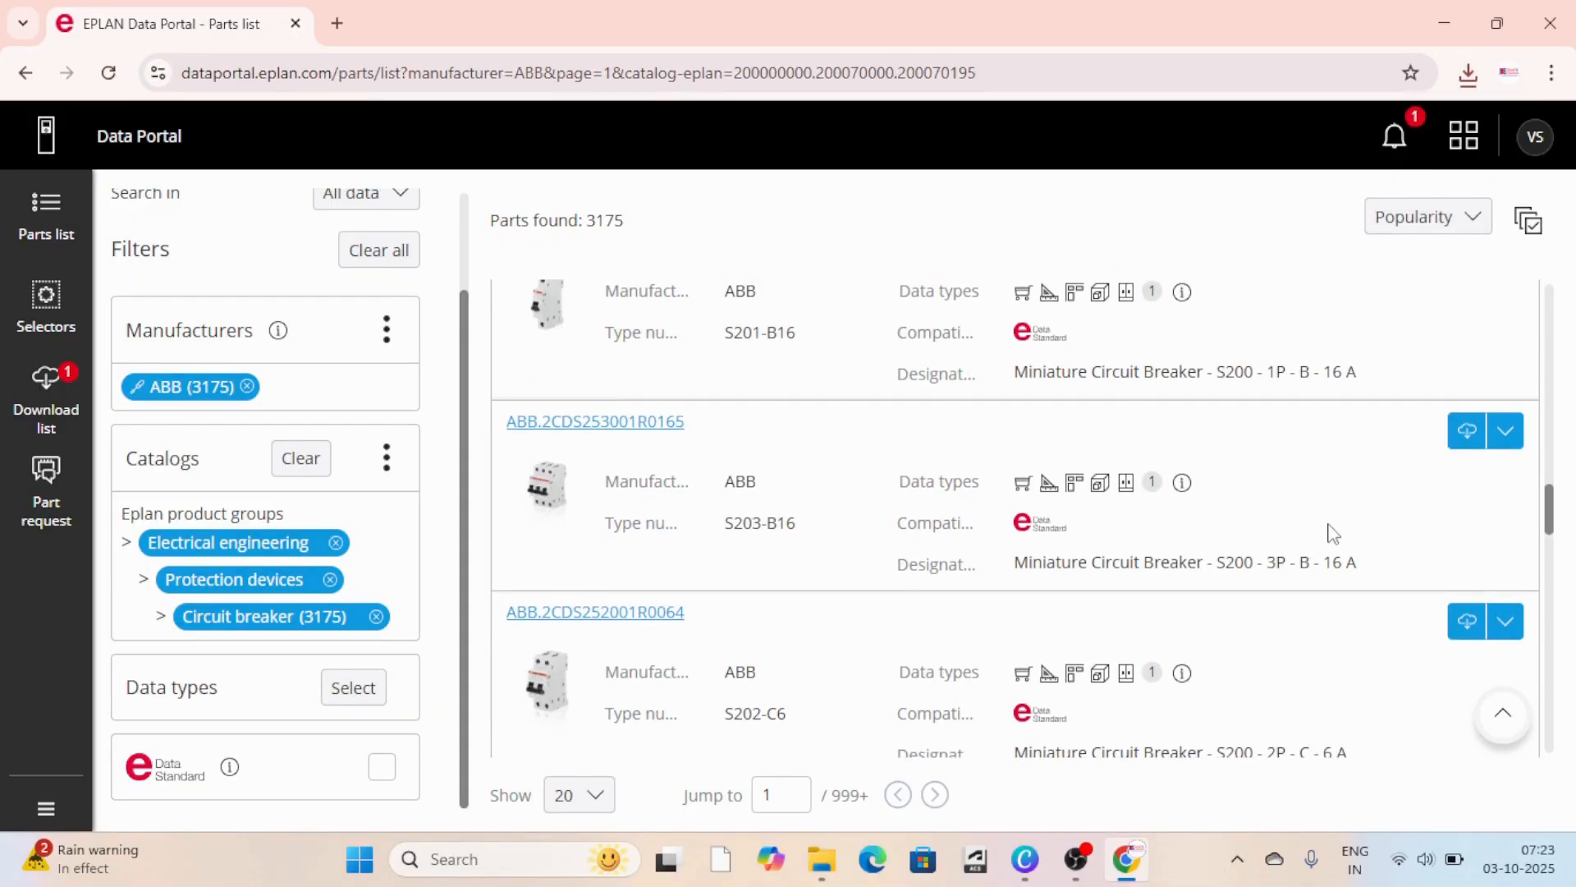
{"action": "scroll", "coordinate": [1330, 534], "scroll_direction": "down", "scroll_amount": 5}
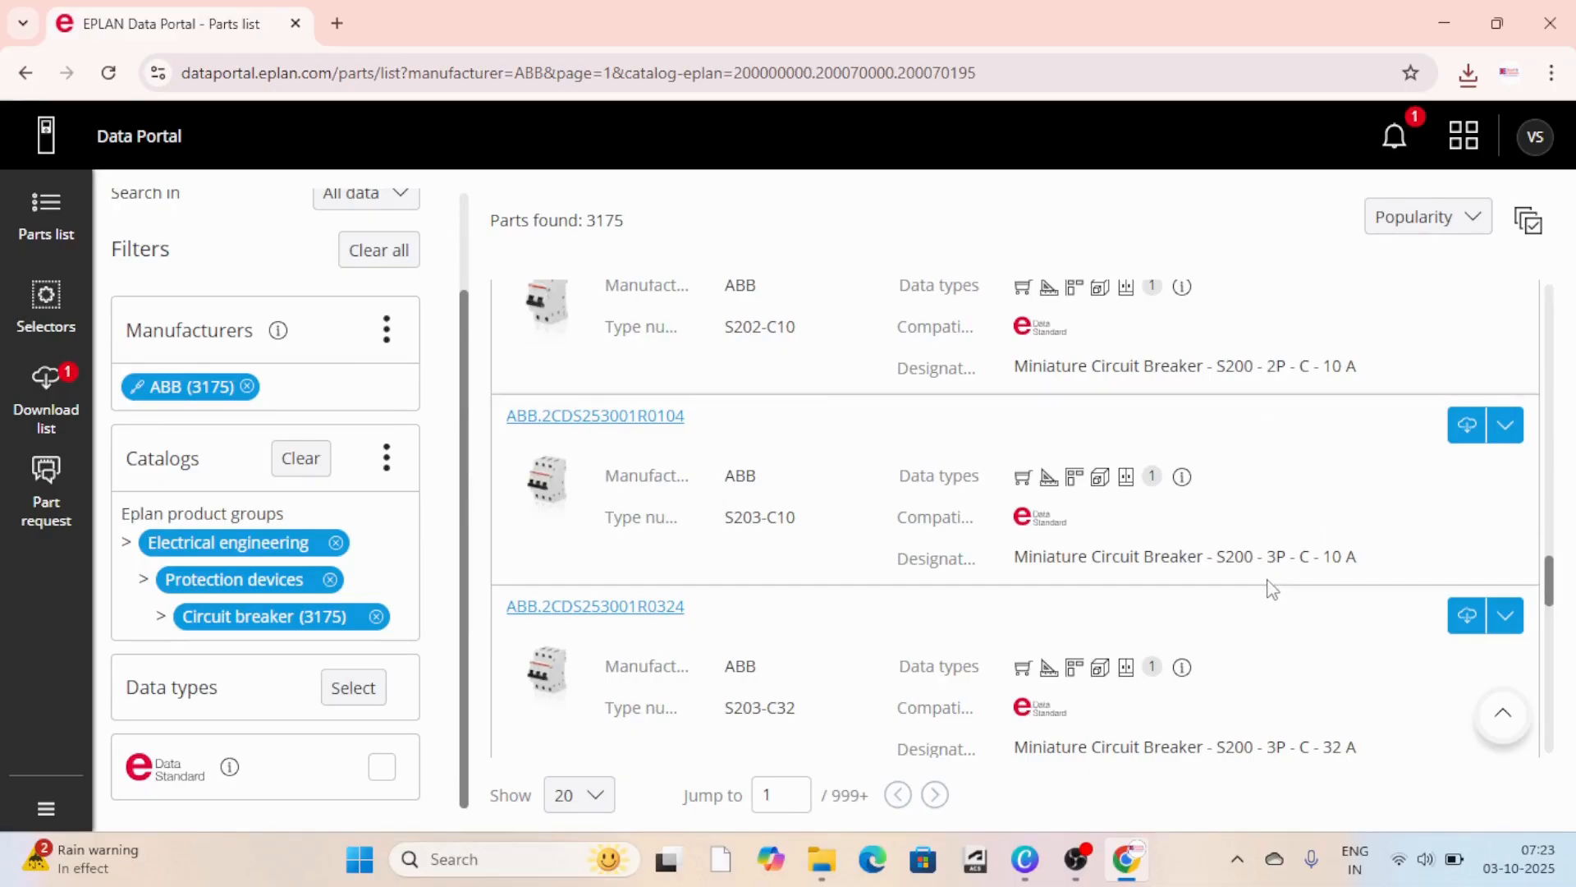
{"action": "scroll", "coordinate": [1272, 587], "scroll_direction": "down", "scroll_amount": 3}
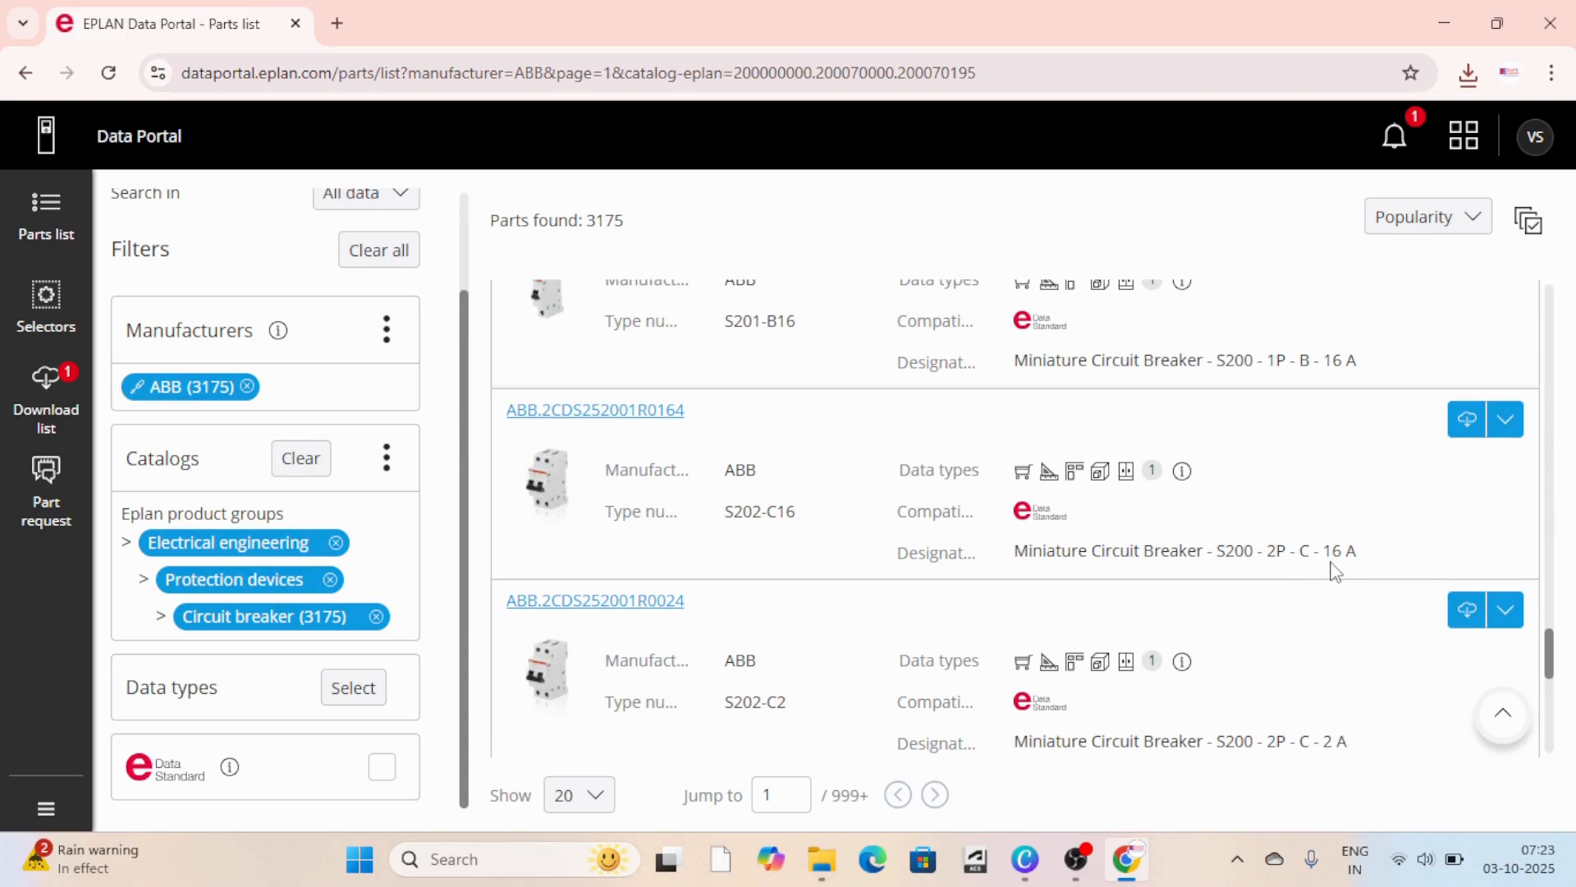
{"action": "scroll", "coordinate": [1336, 573], "scroll_direction": "down", "scroll_amount": 5}
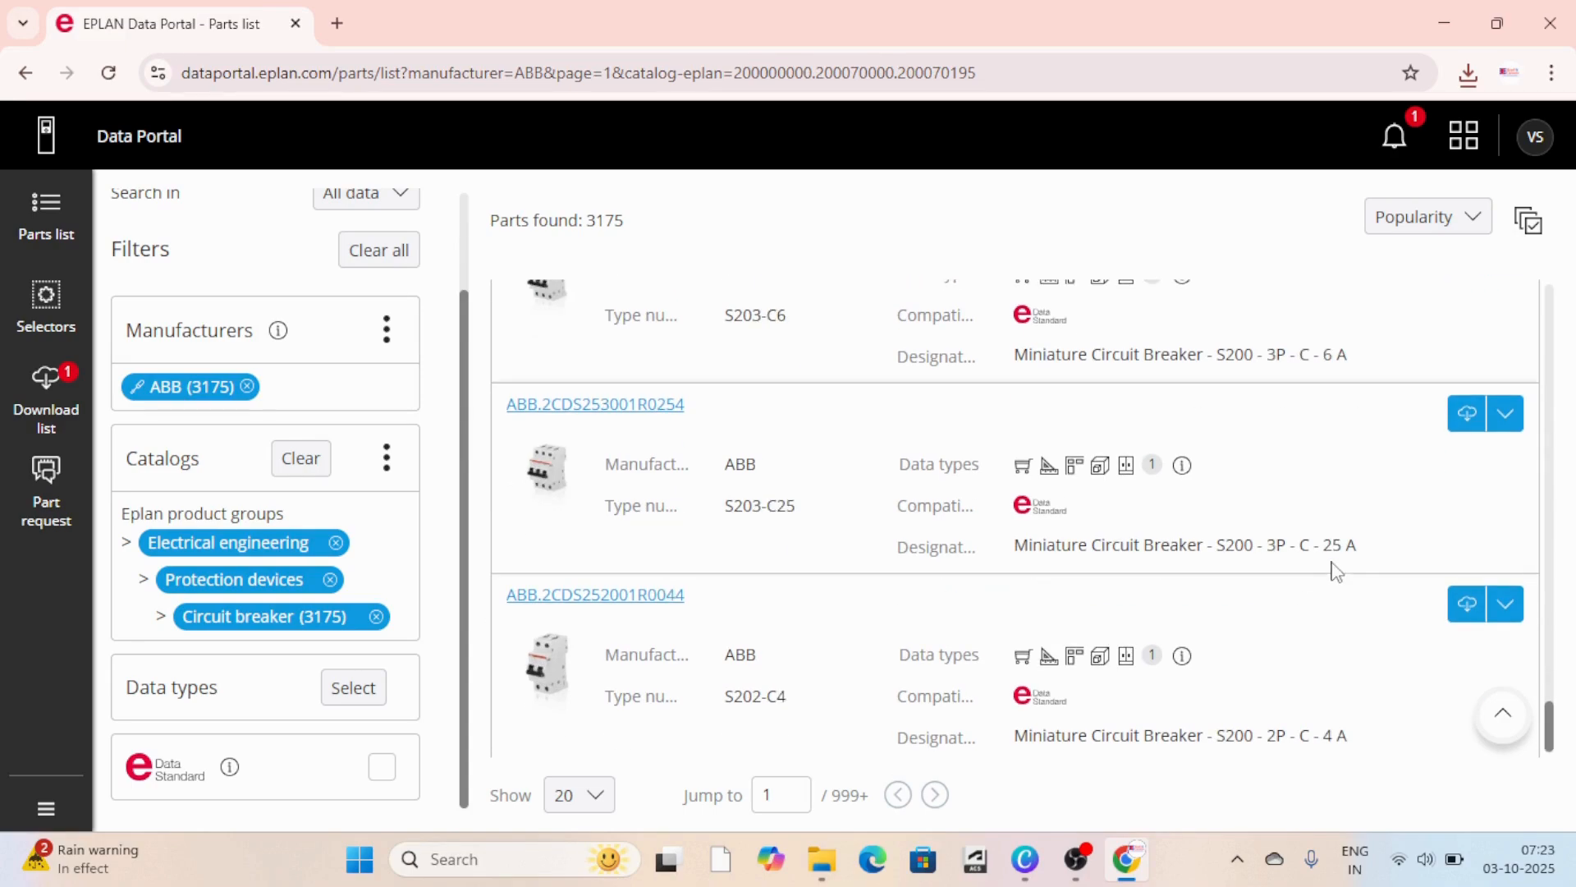
{"action": "scroll", "coordinate": [1337, 572], "scroll_direction": "down", "scroll_amount": 1}
{"action": "scroll", "coordinate": [1337, 572], "scroll_direction": "up", "scroll_amount": 5}
{"action": "scroll", "coordinate": [1336, 572], "scroll_direction": "down", "scroll_amount": 5}
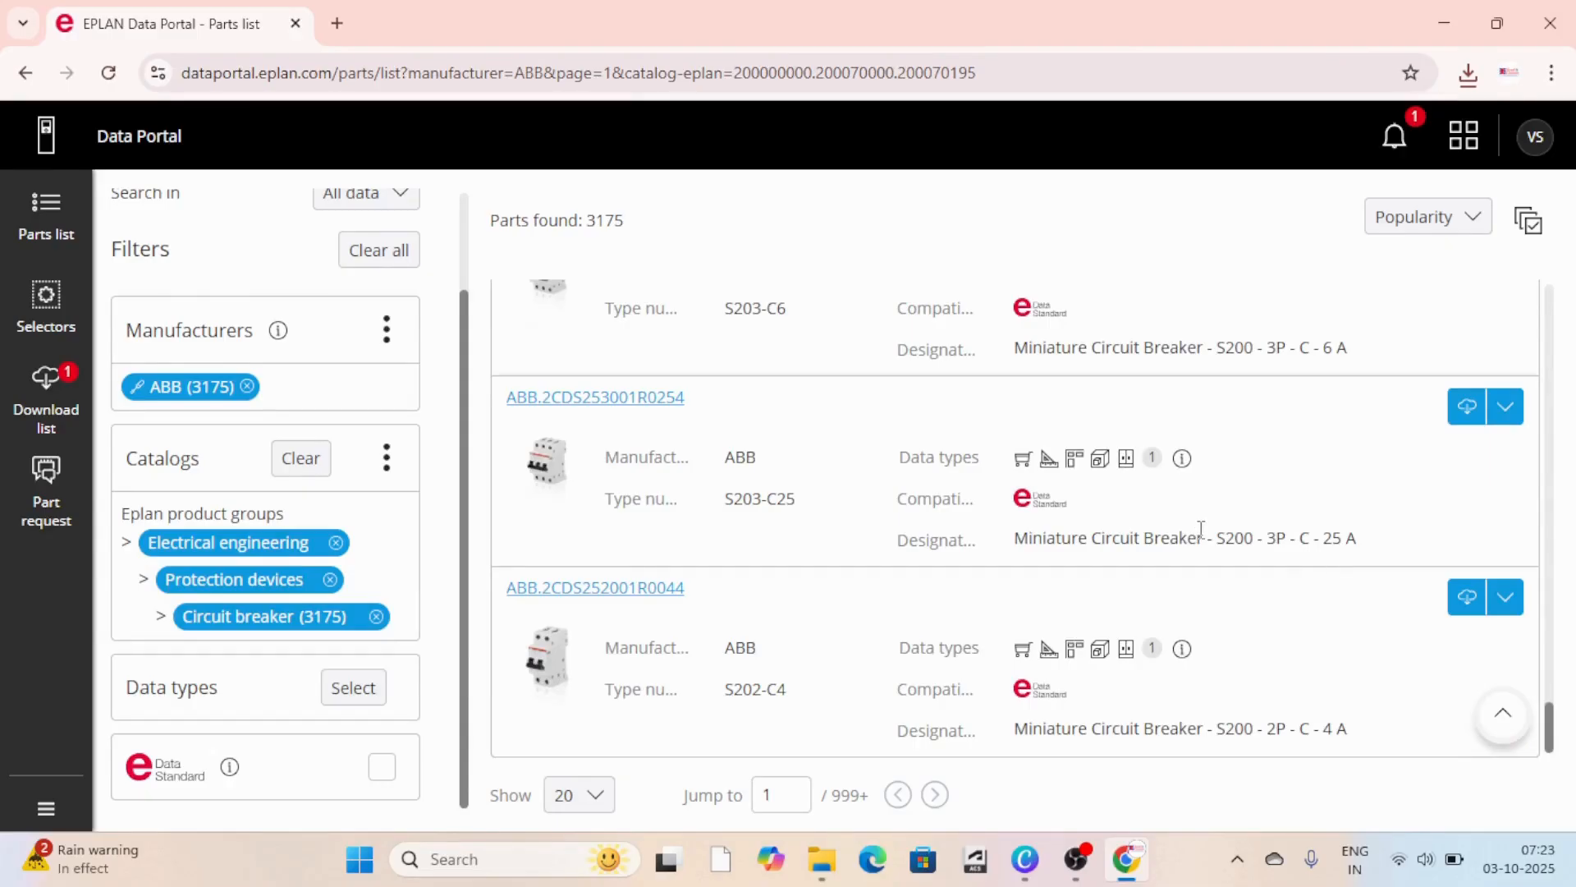
{"action": "left_click", "coordinate": [1468, 74]}
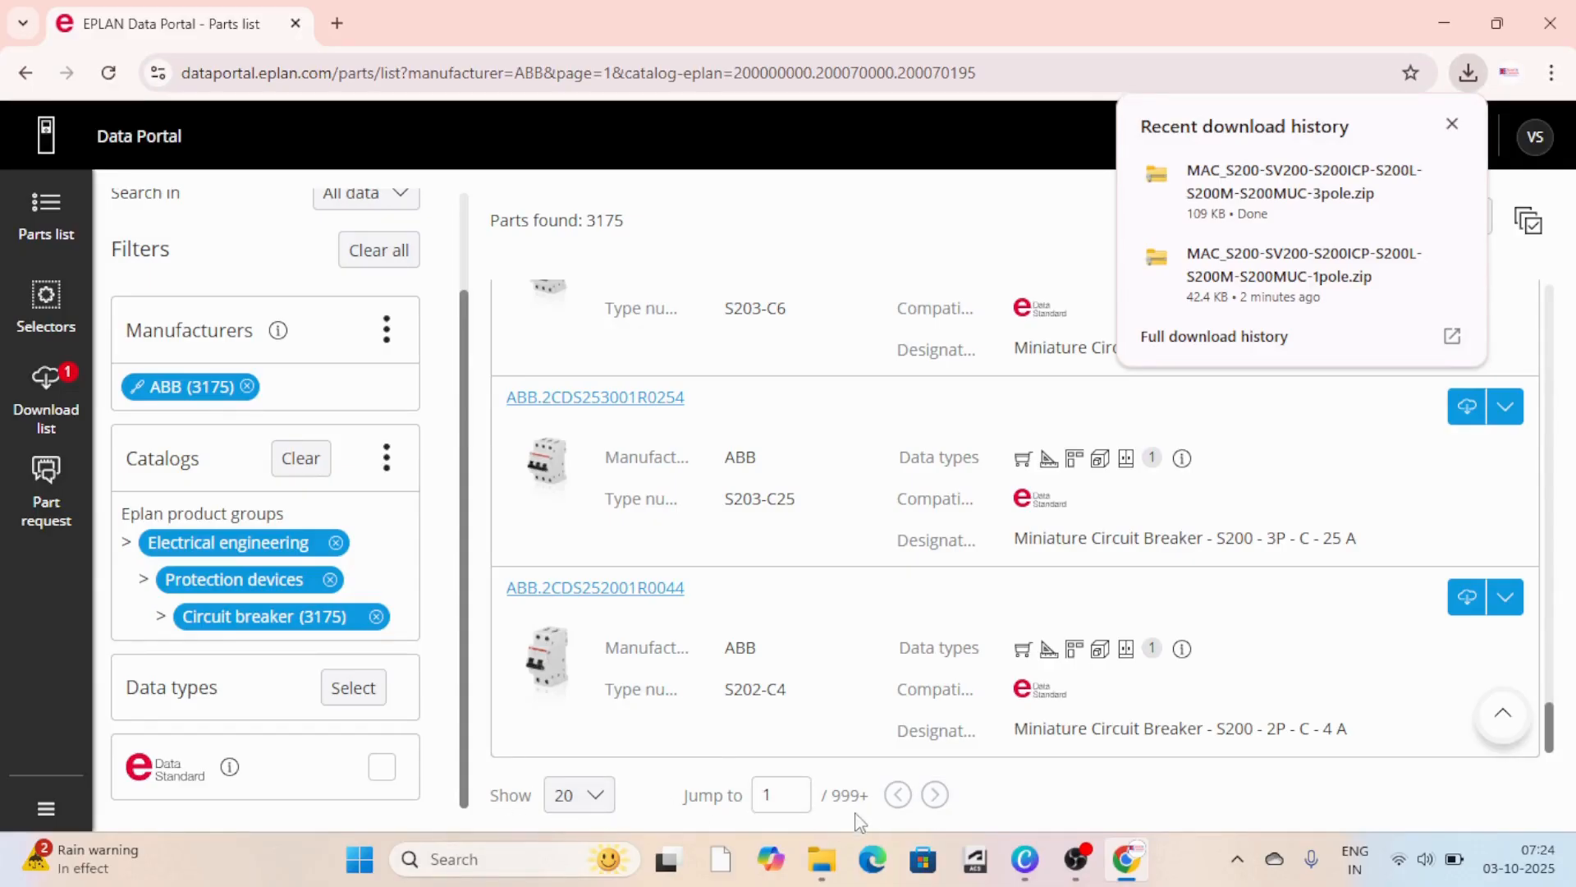
Step: Find the single-pole C-curve 16 A breaker S201M-C16 on results page 2 and download its DXF data
{"action": "left_click", "coordinate": [933, 795]}
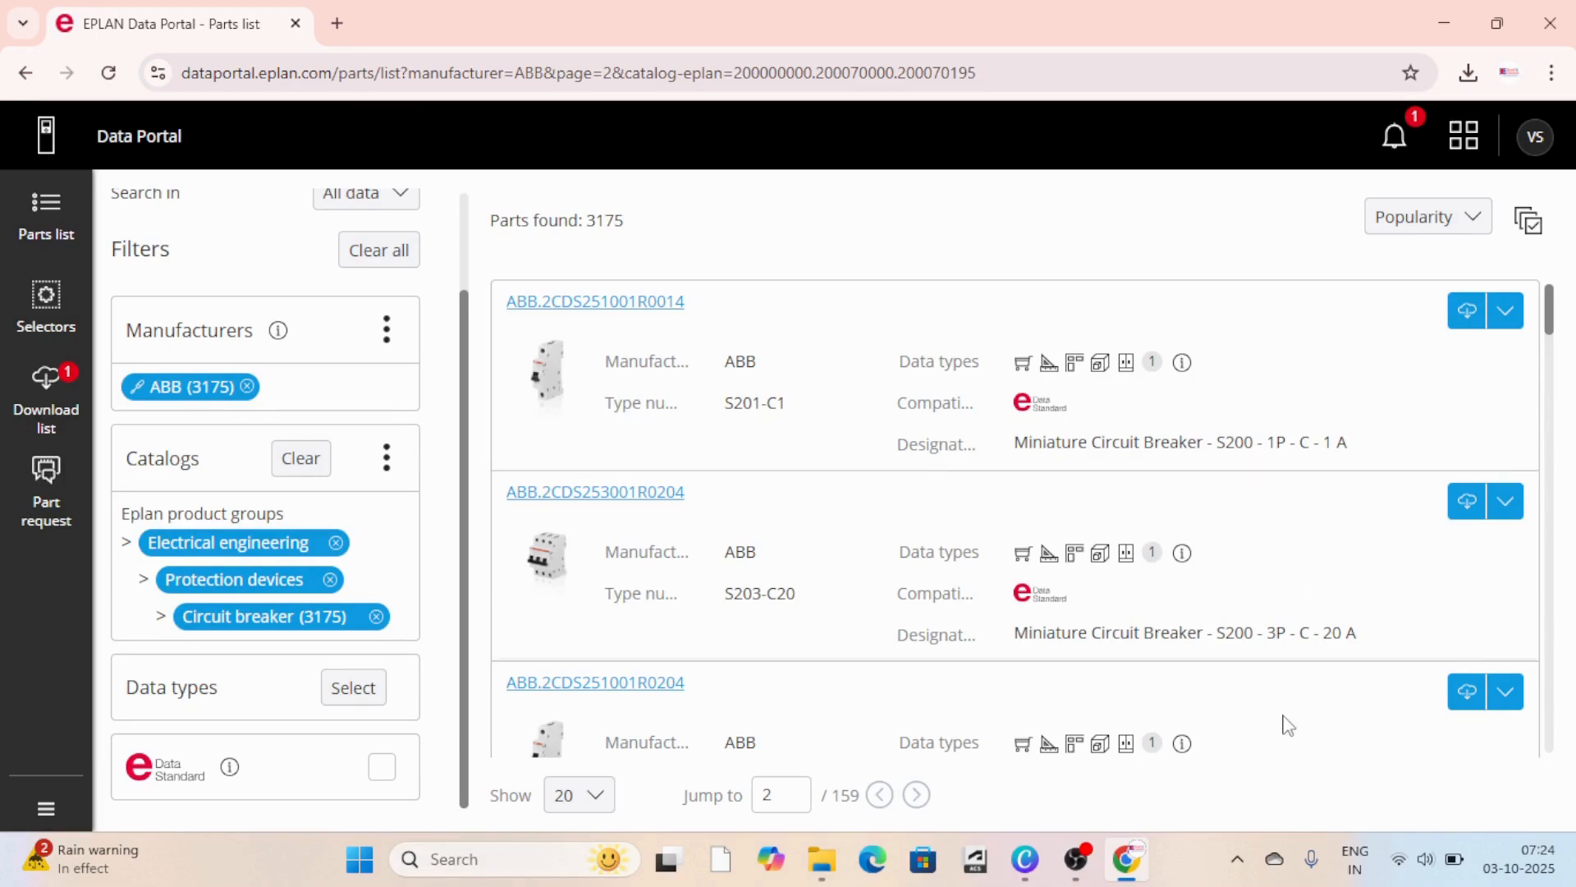
{"action": "scroll", "coordinate": [1287, 698], "scroll_direction": "down", "scroll_amount": 5}
{"action": "scroll", "coordinate": [1330, 484], "scroll_direction": "down", "scroll_amount": 5}
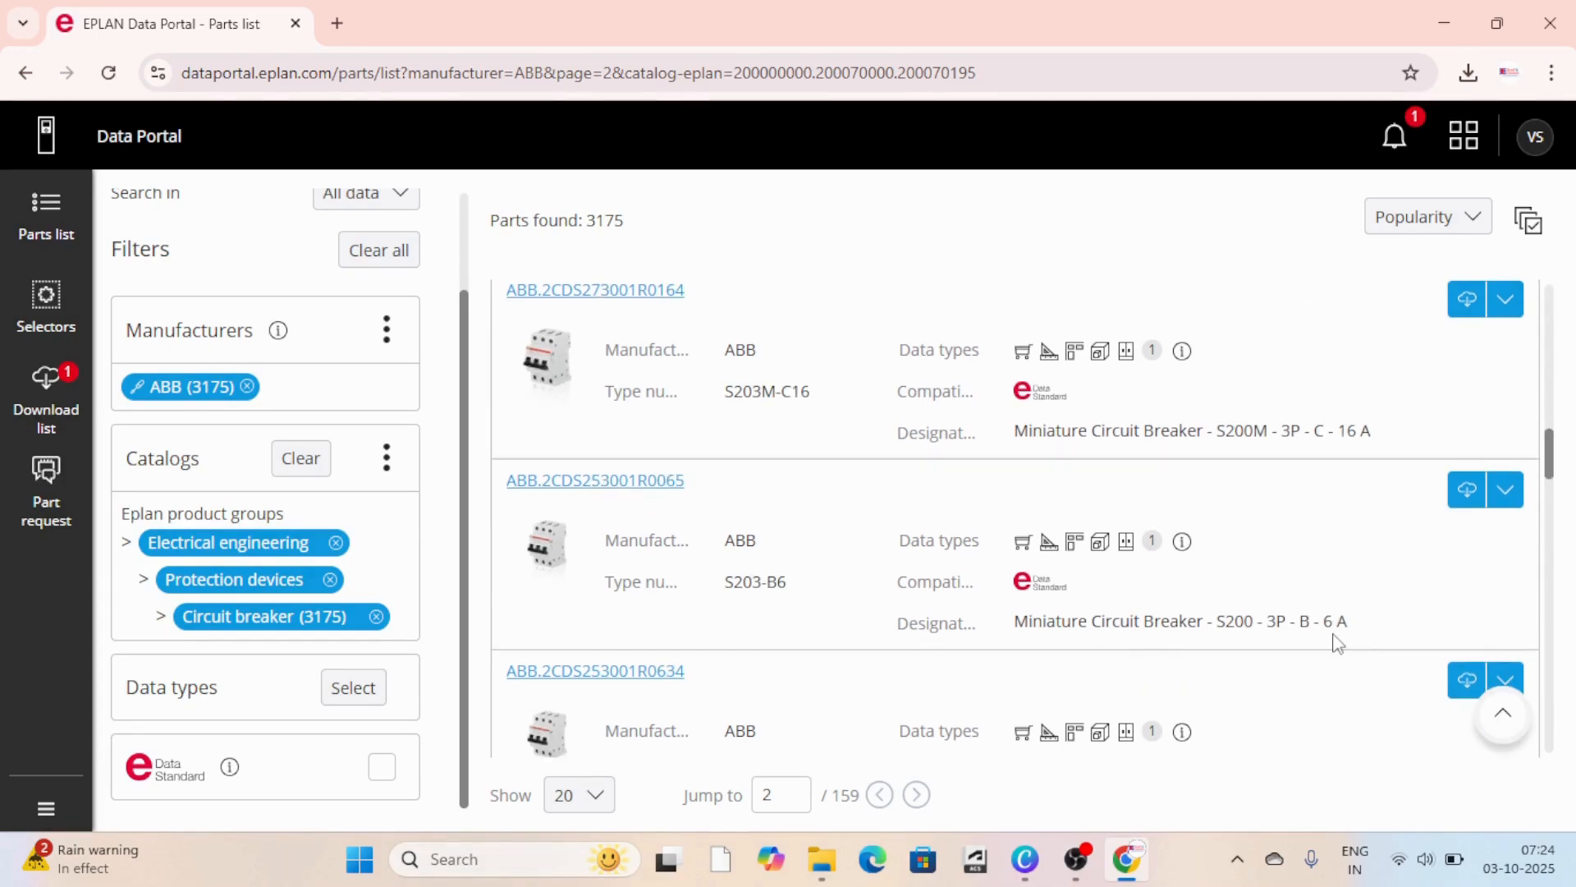
{"action": "scroll", "coordinate": [1293, 580], "scroll_direction": "down", "scroll_amount": 3}
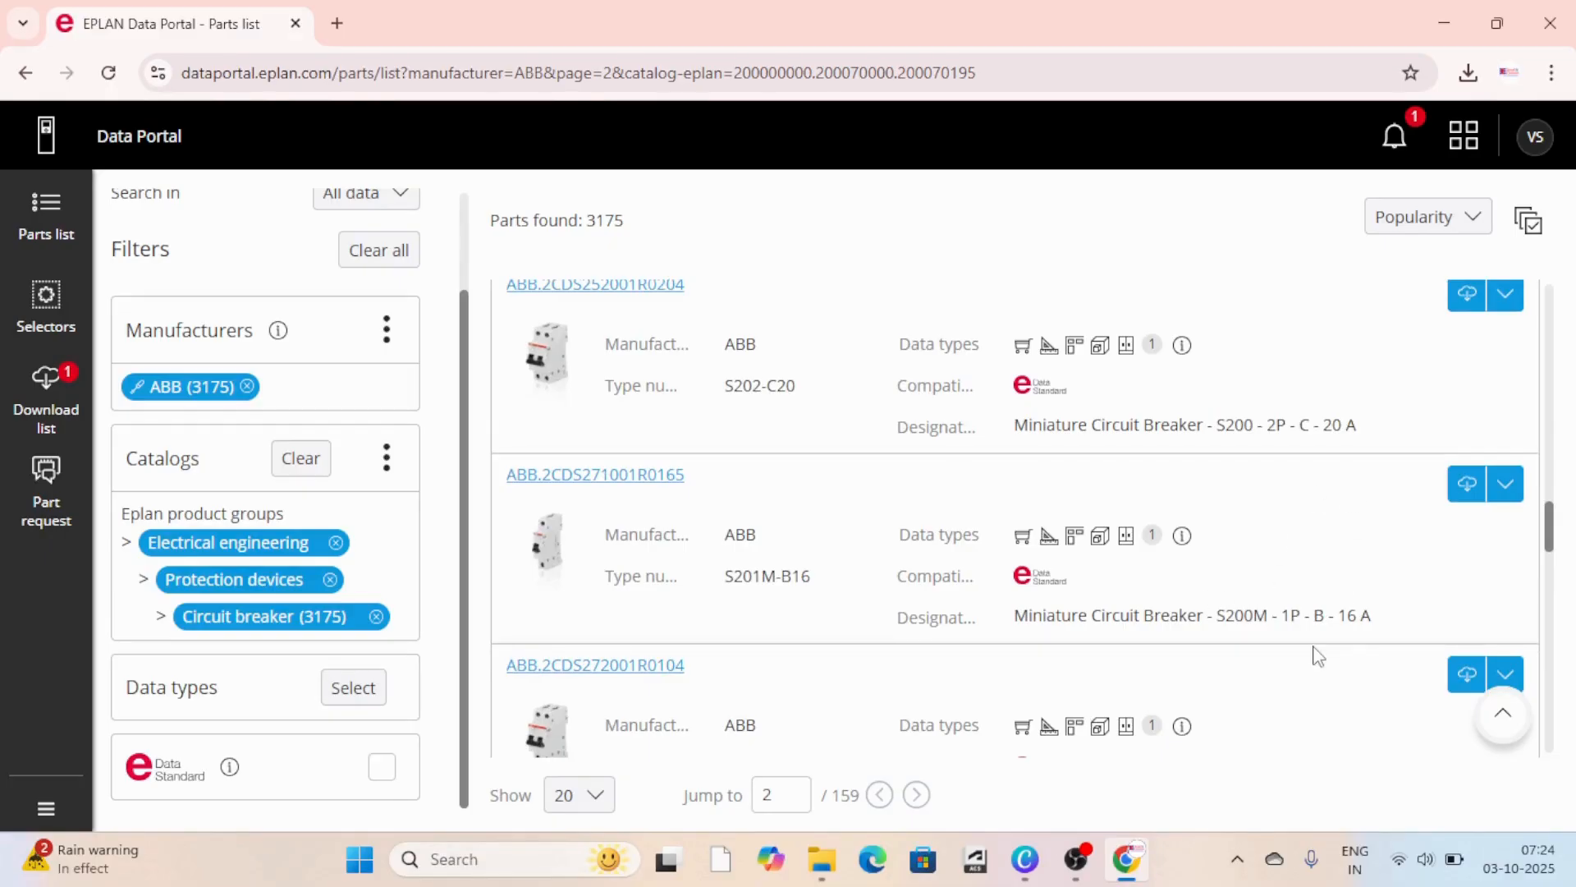
{"action": "scroll", "coordinate": [1316, 654], "scroll_direction": "down", "scroll_amount": 3}
{"action": "scroll", "coordinate": [1323, 637], "scroll_direction": "down", "scroll_amount": 3}
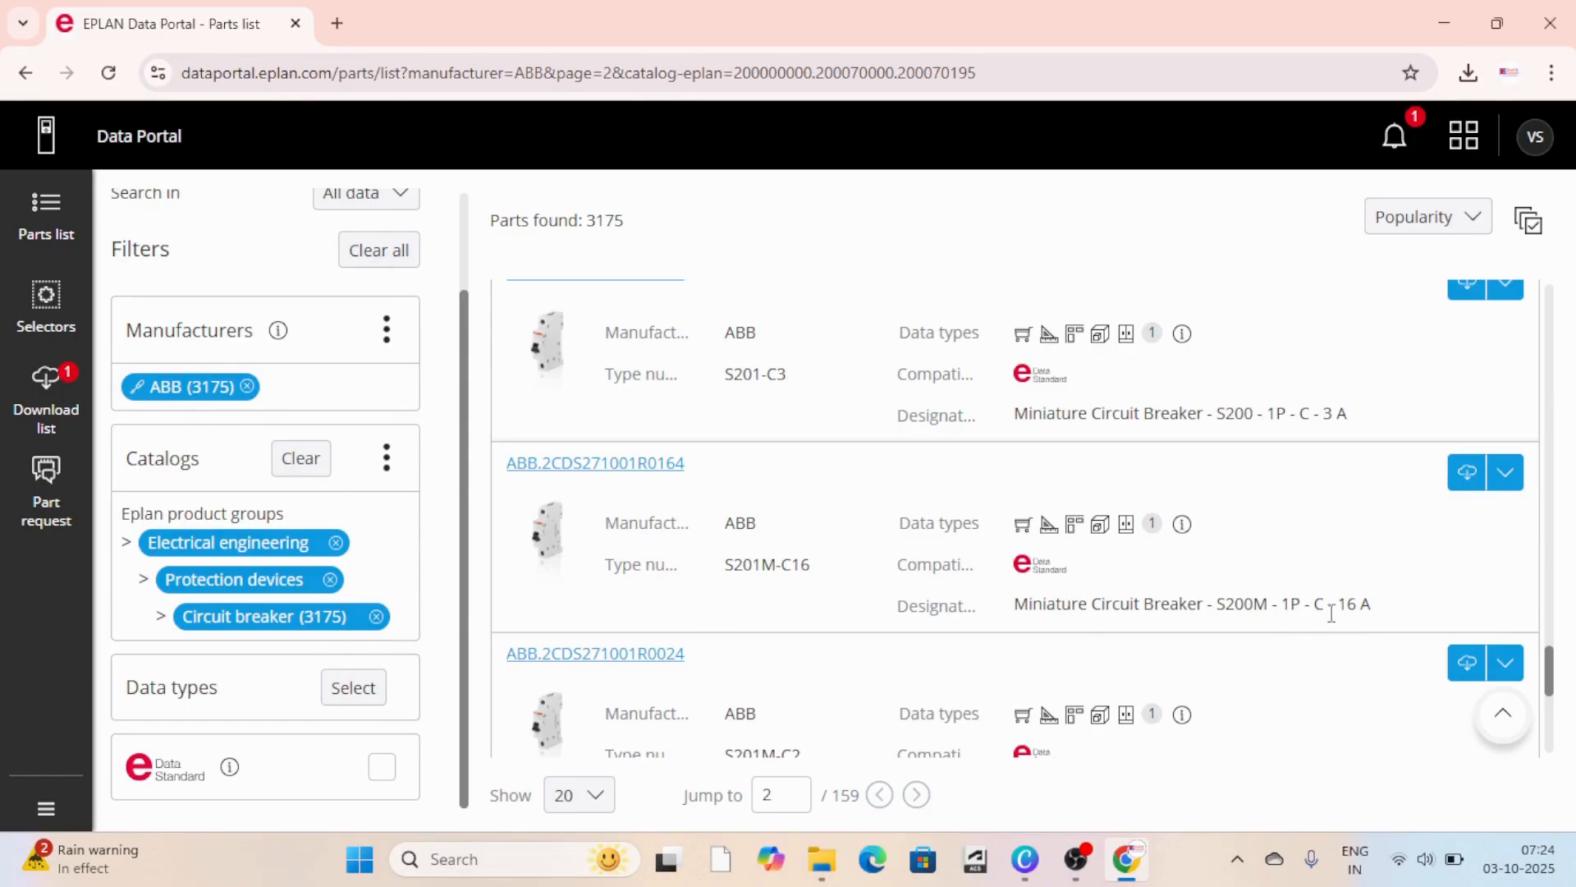
{"action": "left_click", "coordinate": [1506, 474]}
{"action": "left_click", "coordinate": [1406, 589]}
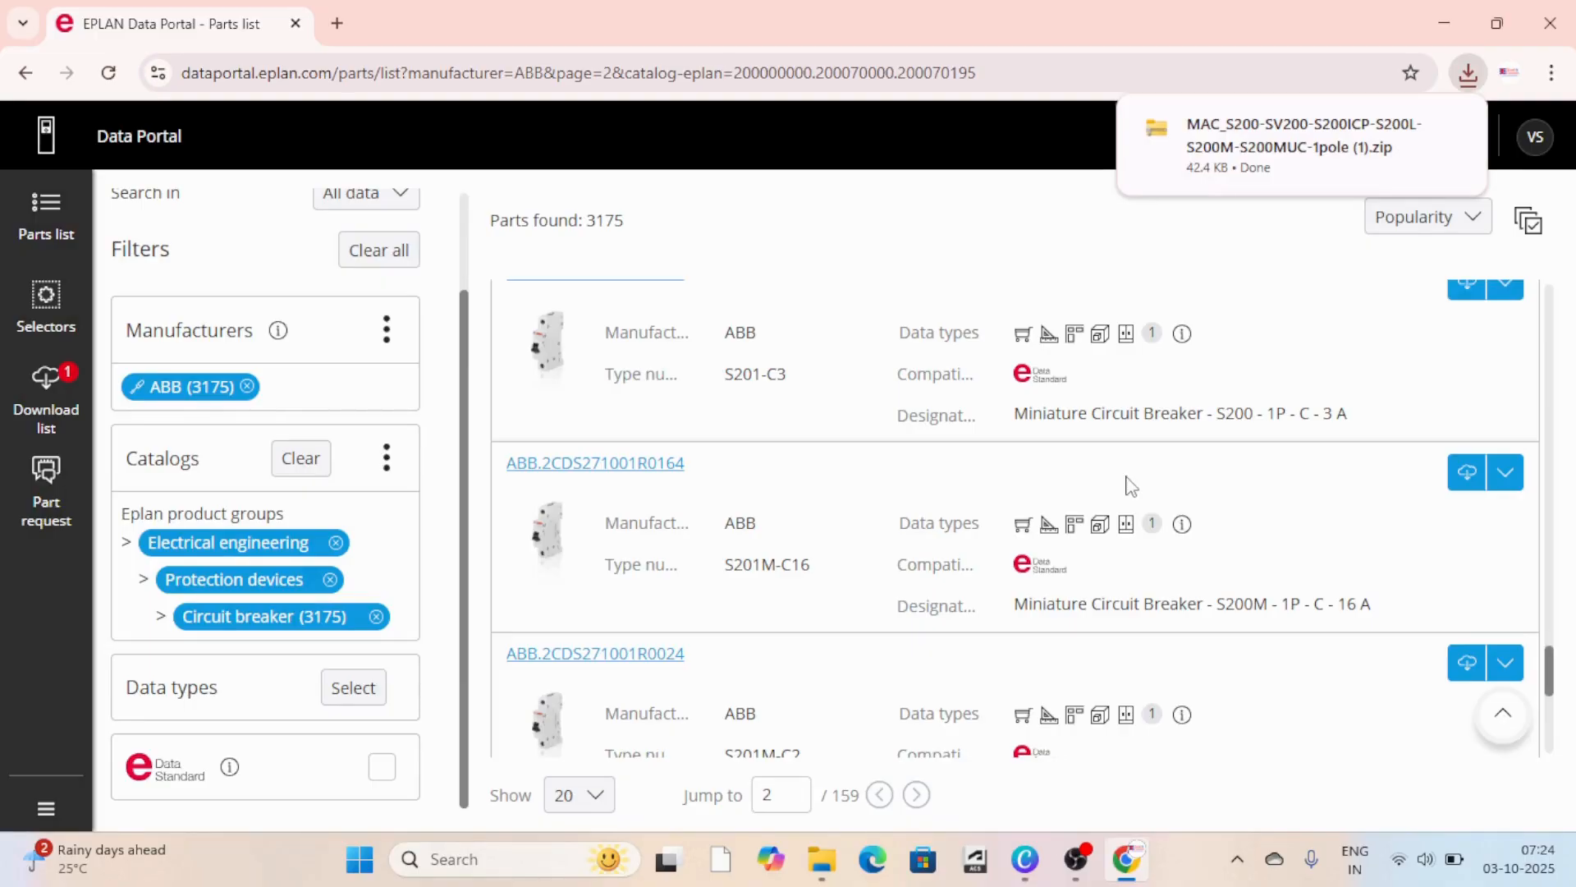
Step: Look over the other ABB circuit breakers listed on results page 2
{"action": "scroll", "coordinate": [1018, 468], "scroll_direction": "down", "scroll_amount": 5}
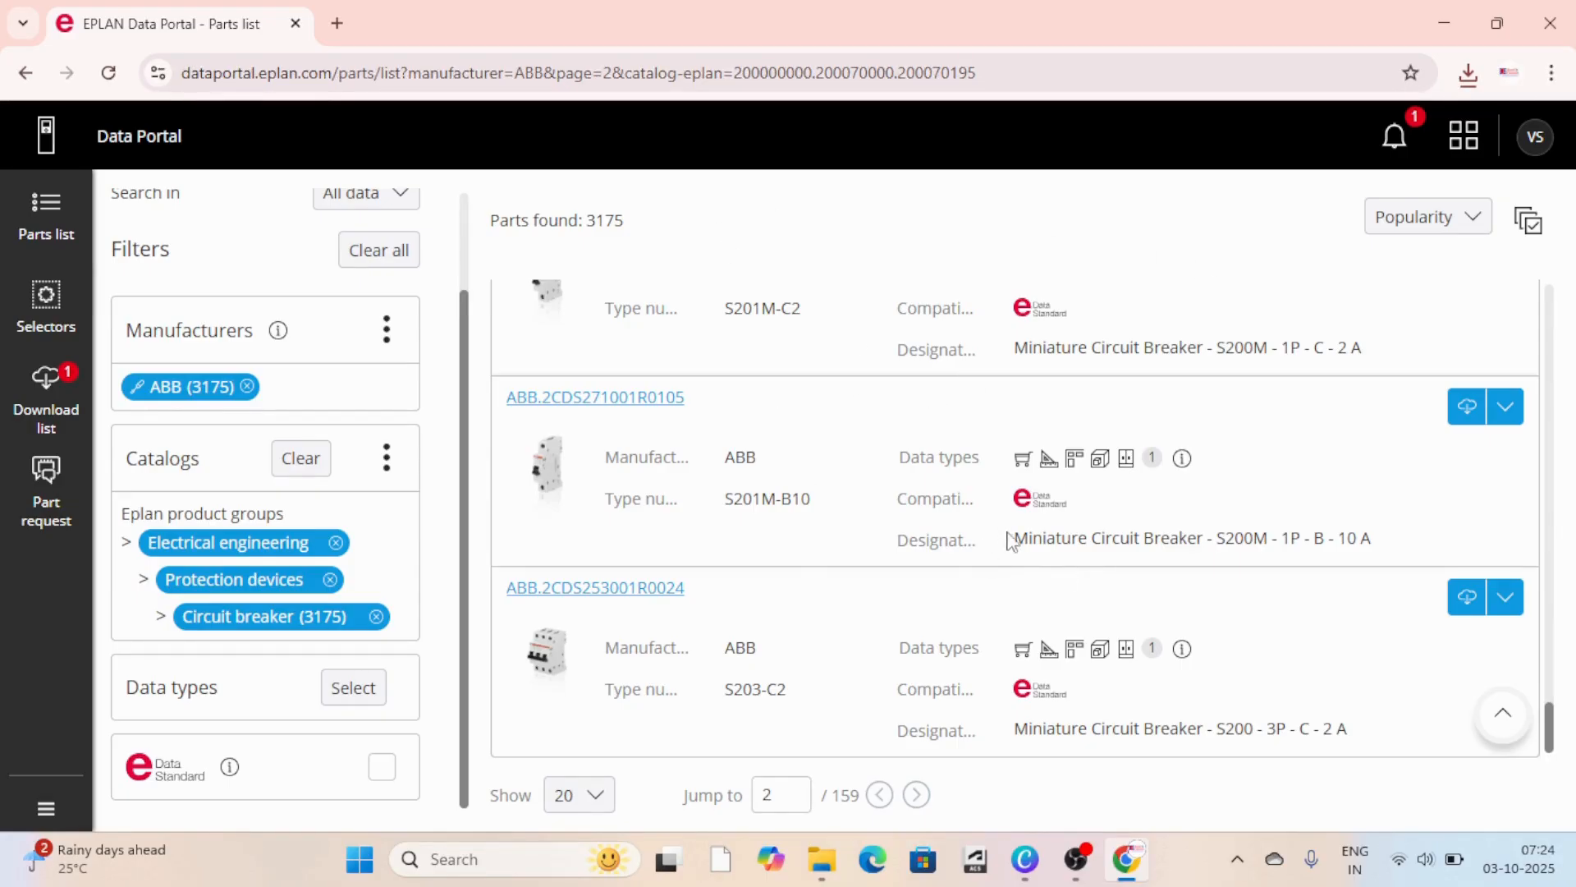
{"action": "scroll", "coordinate": [821, 535], "scroll_direction": "up", "scroll_amount": 10}
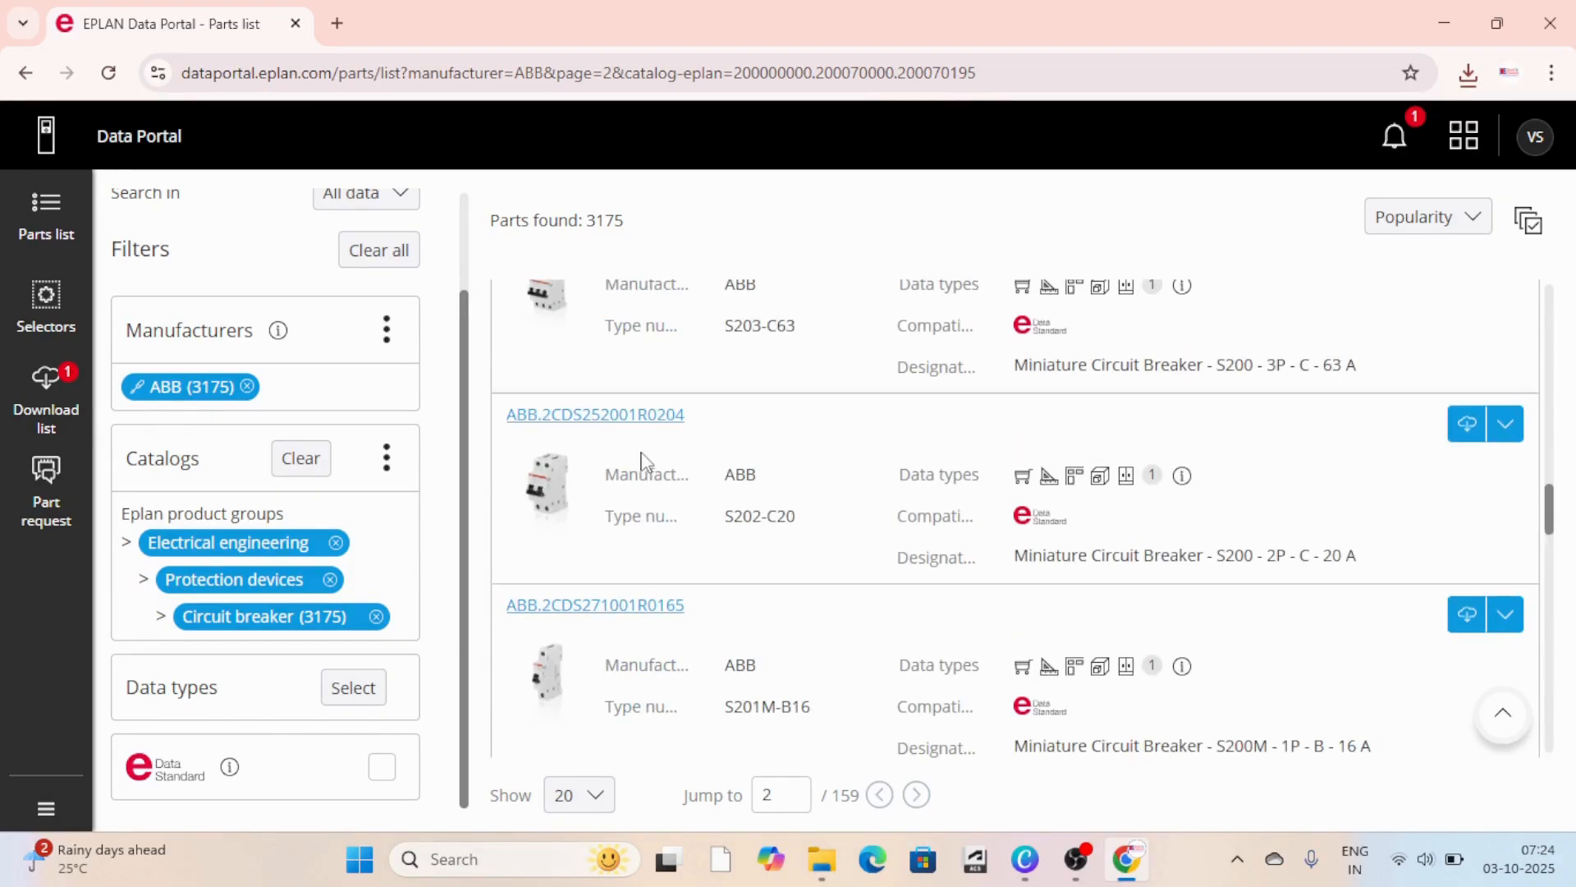